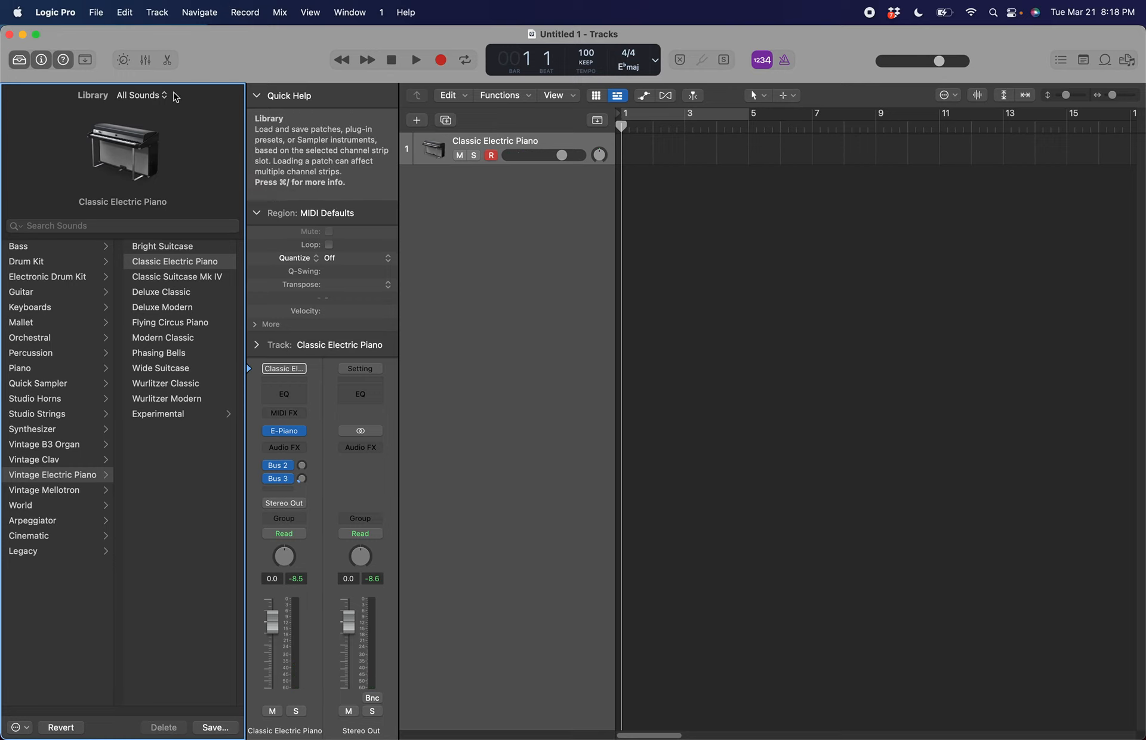
# Hide the Library and look up the Sound Library entry among the application's options
pyautogui.click(18, 61)
pyautogui.click(79, 13)
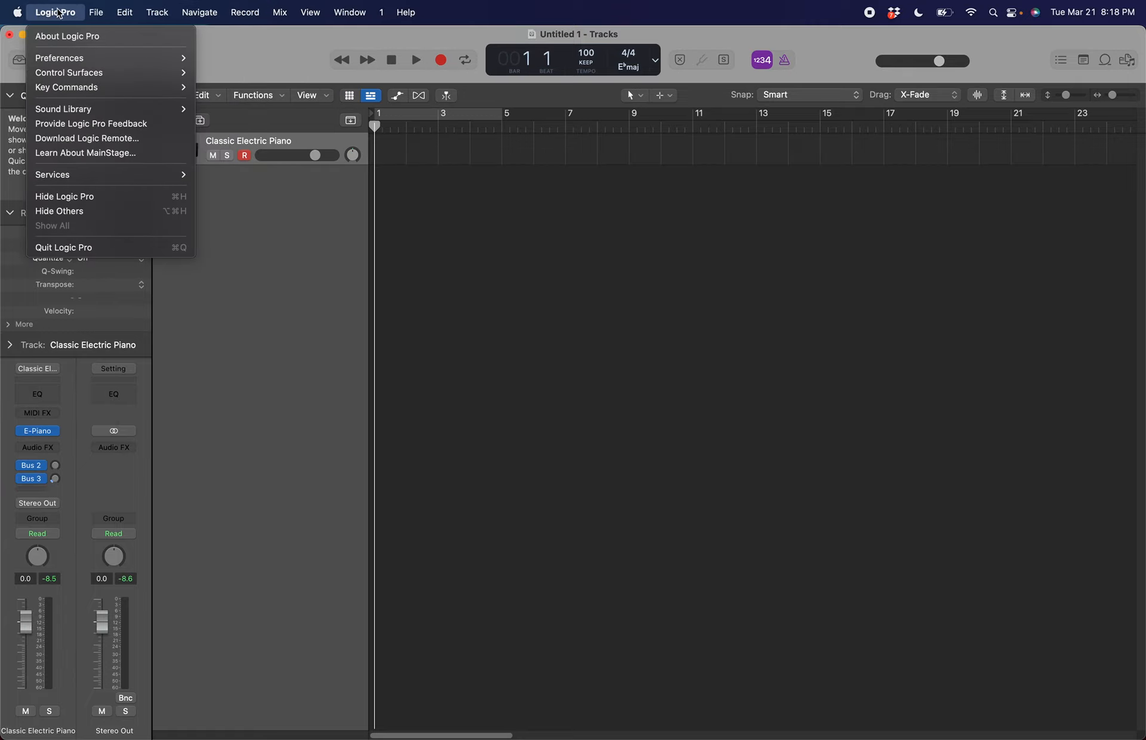
pyautogui.moveTo(131, 114)
pyautogui.click(254, 61)
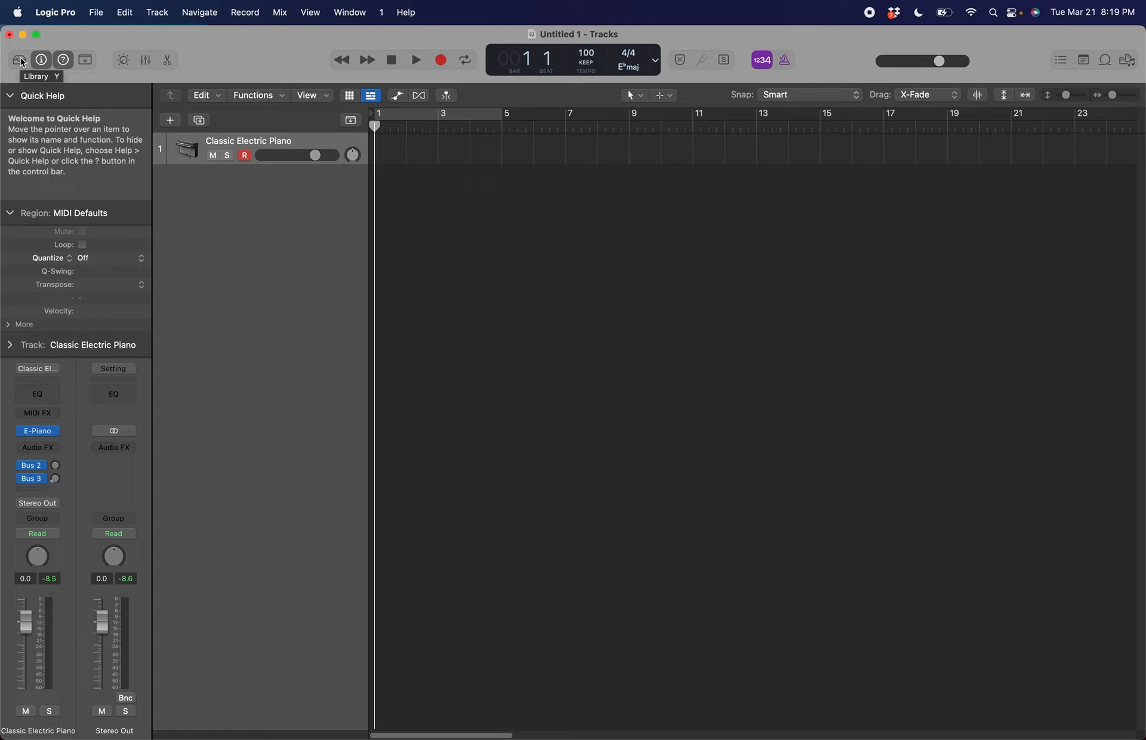
# Try the Studio Cellos and Studio Violas patches from Studio Strings, lowering the track volume to -4.1 dB
pyautogui.click(20, 60)
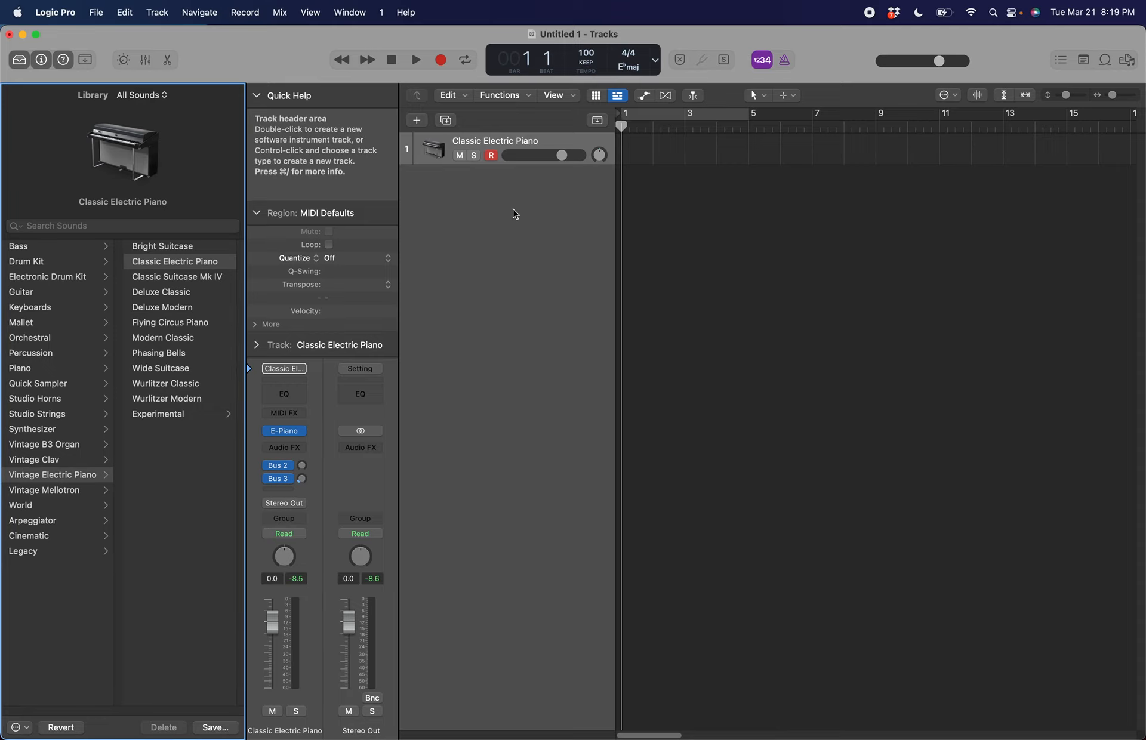
pyautogui.click(58, 413)
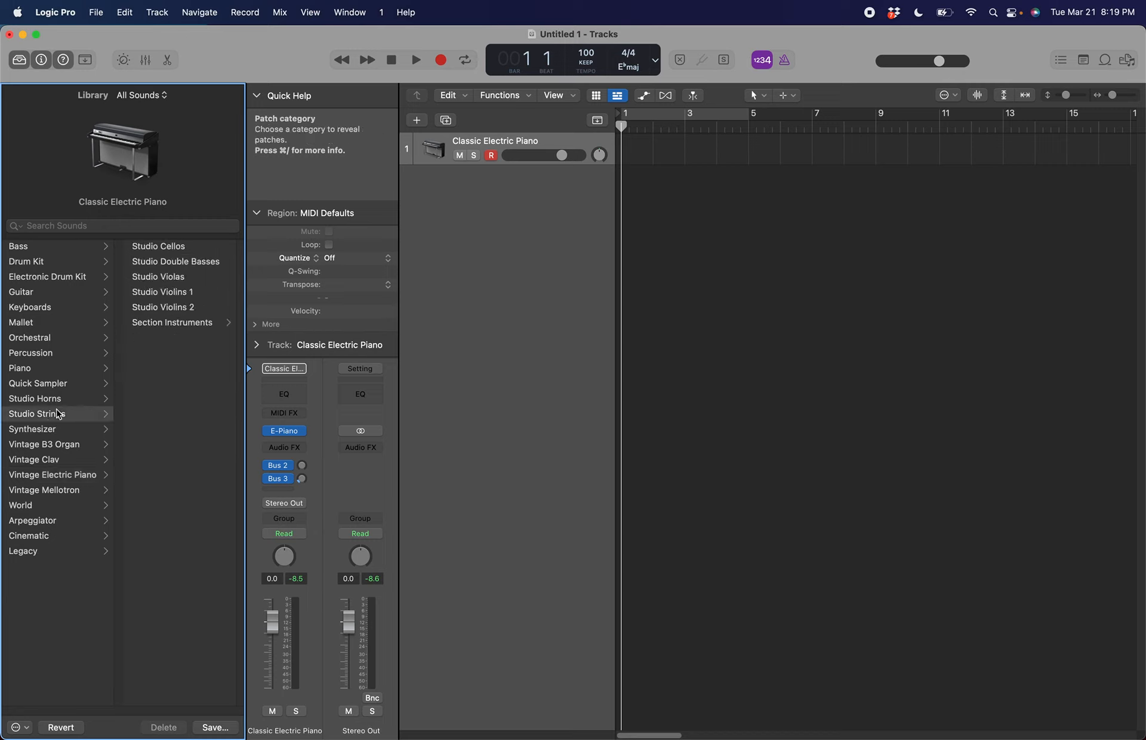
pyautogui.click(186, 247)
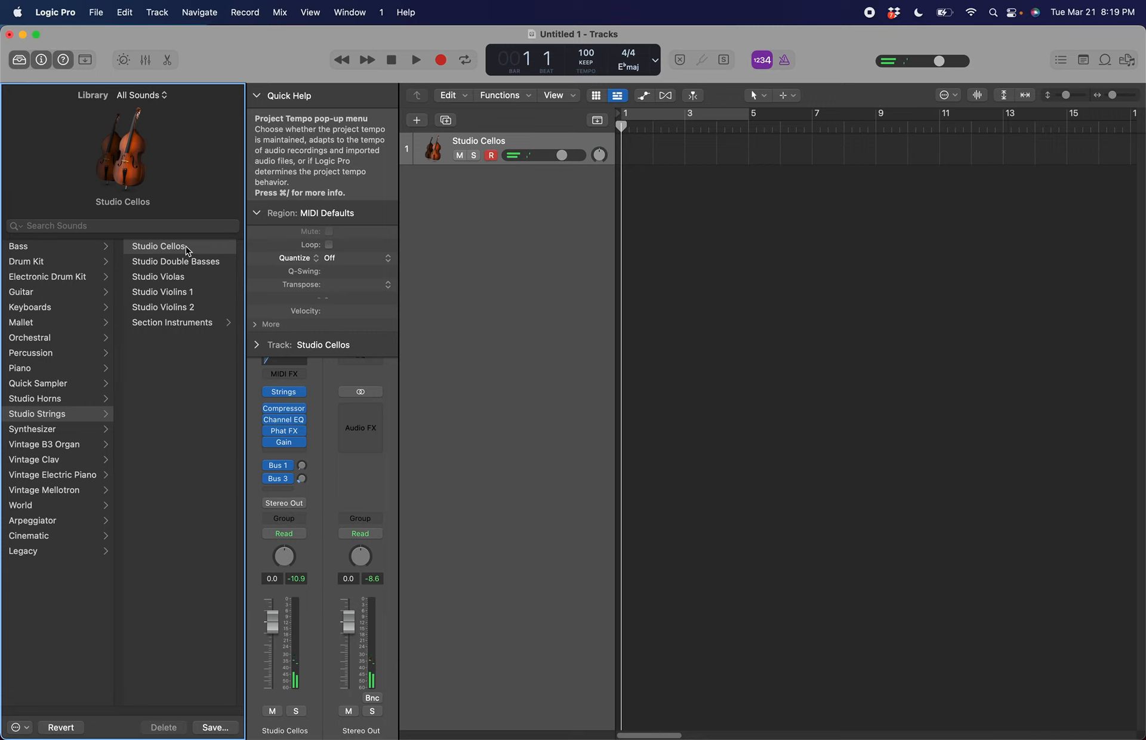
pyautogui.click(176, 278)
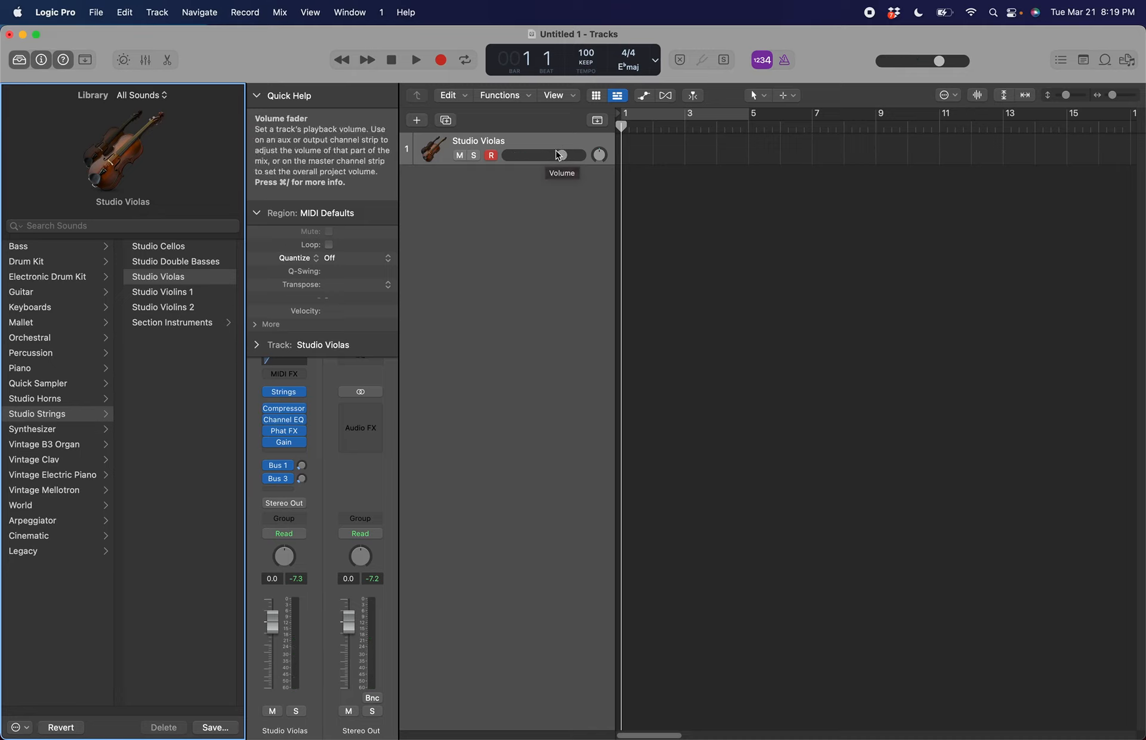
pyautogui.moveTo(562, 159); pyautogui.dragTo(532, 163)
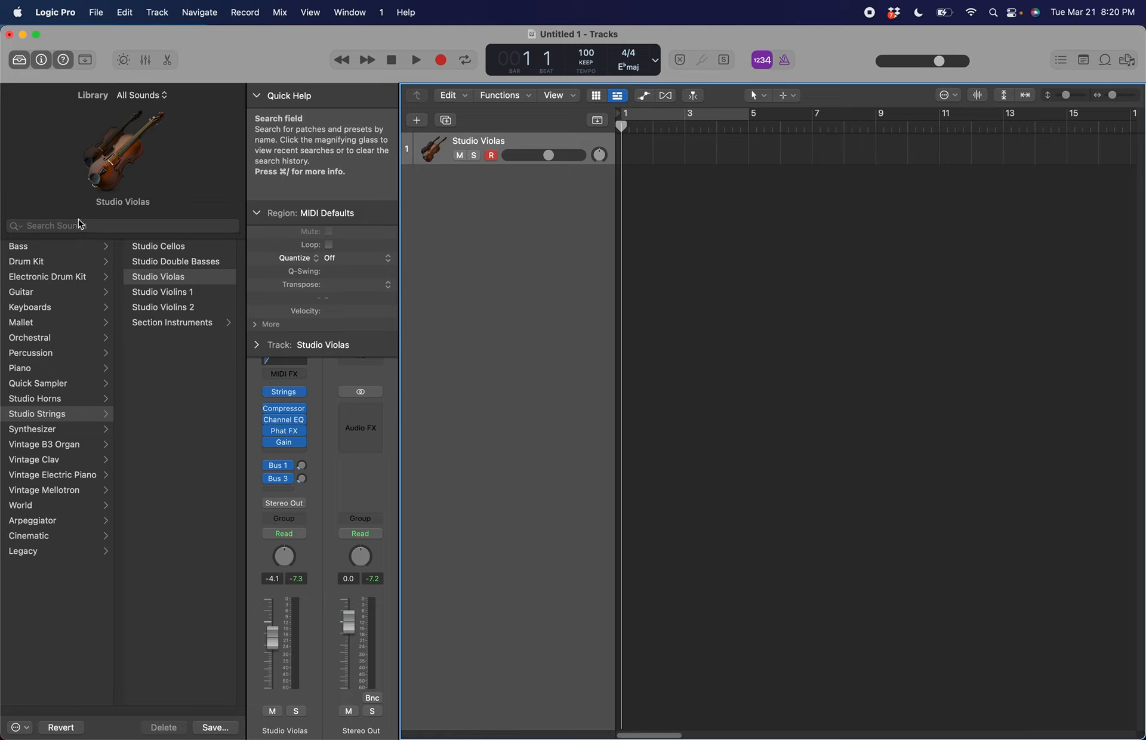
# Load the String Ensemble Legato patch from Legacy > Logic > 10 Orchestral > 10 Strings and raise the track volume to -0.5 dB
pyautogui.click(36, 552)
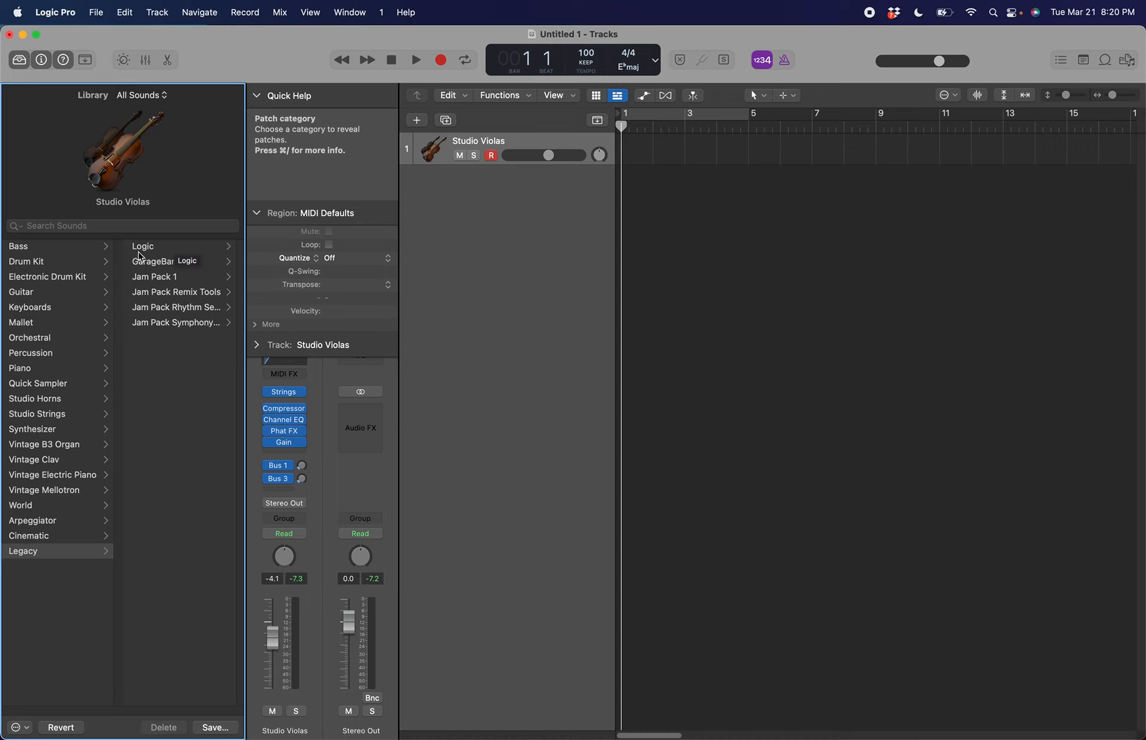
pyautogui.click(149, 248)
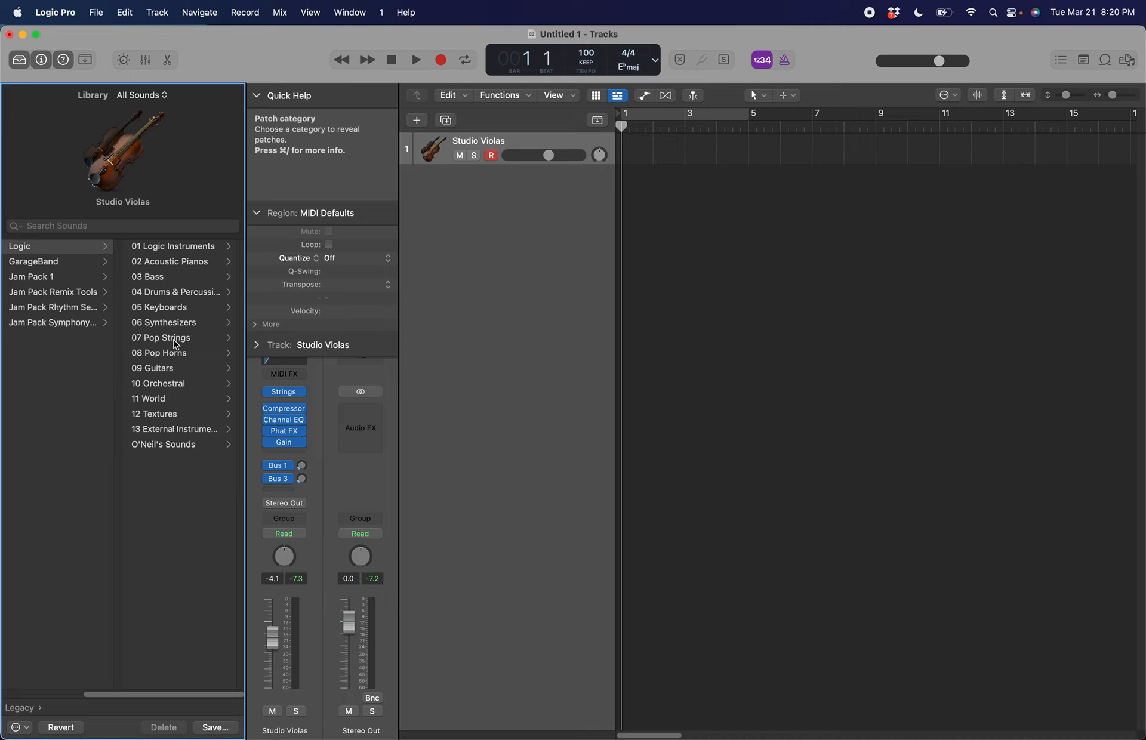
pyautogui.click(173, 384)
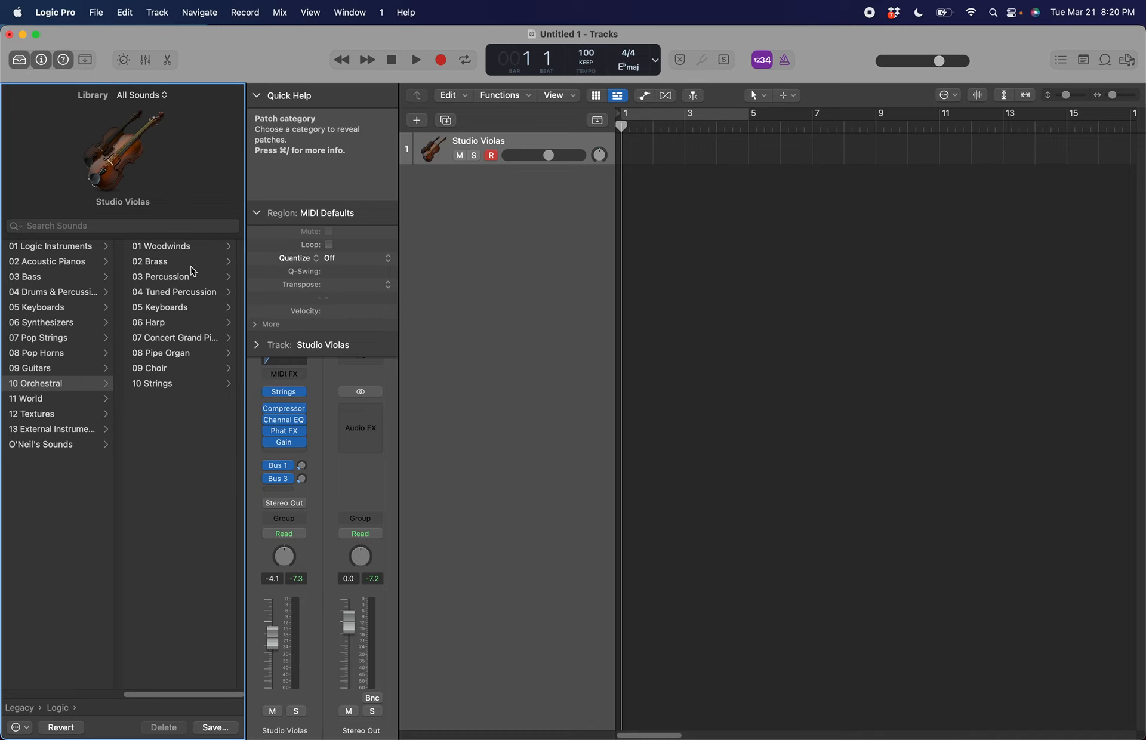
pyautogui.click(182, 385)
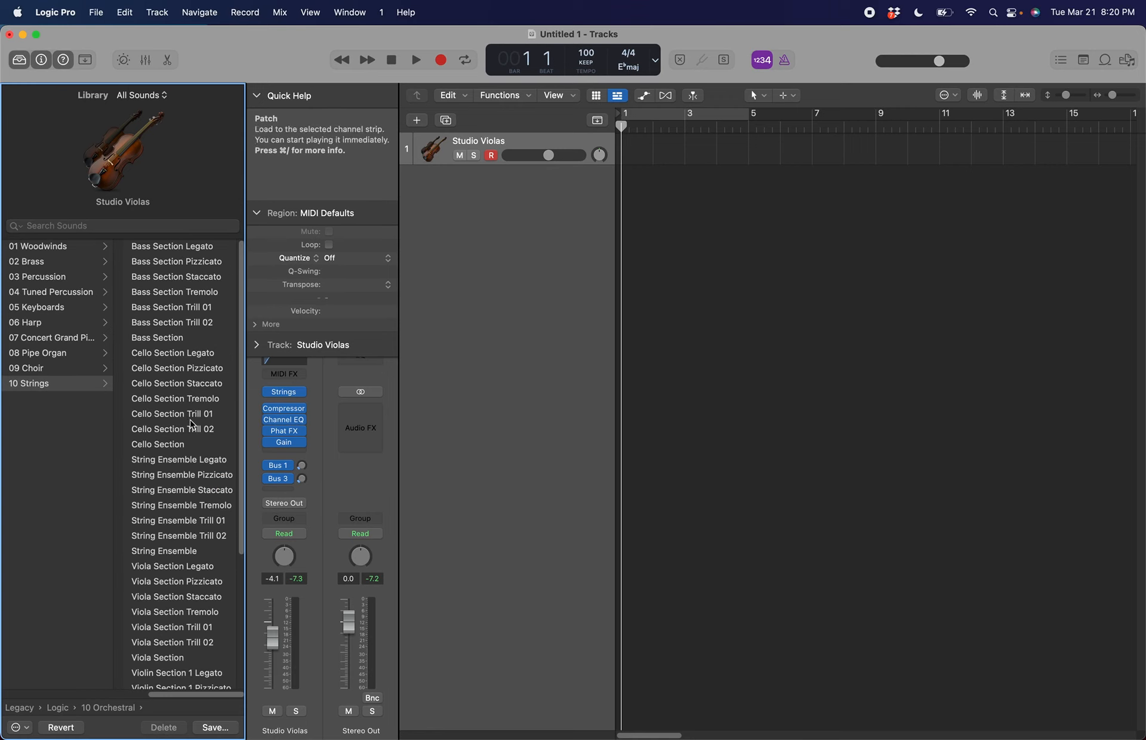
pyautogui.click(194, 461)
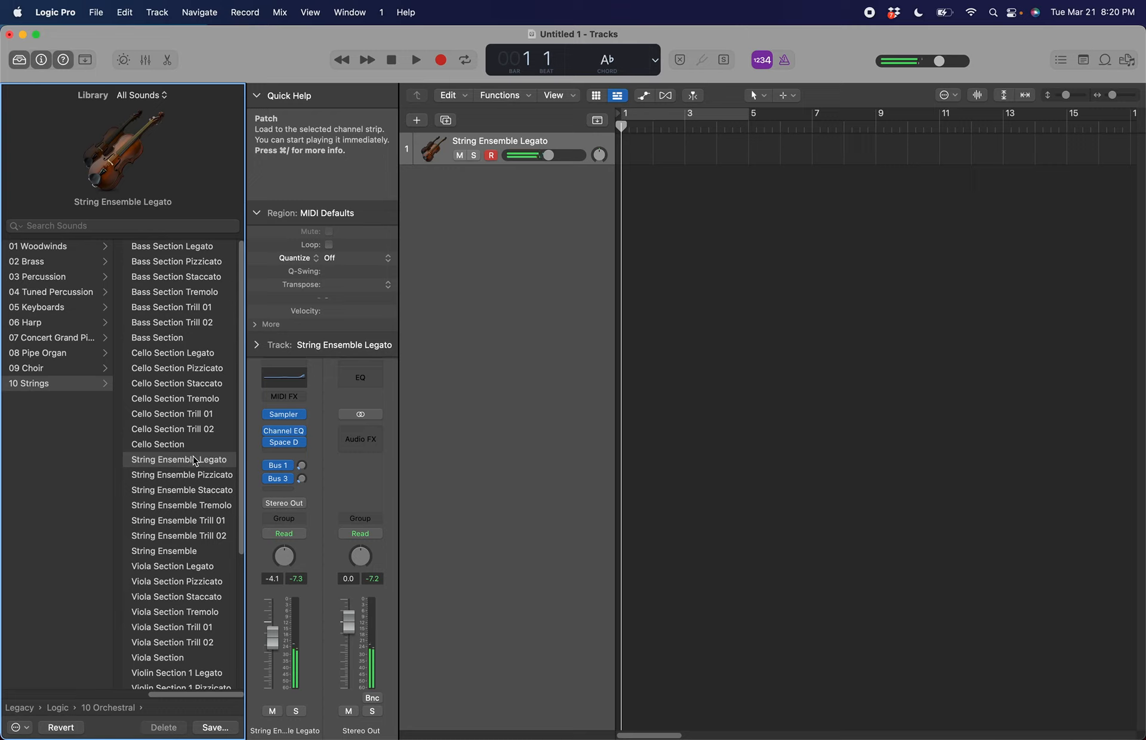
pyautogui.click(546, 155)
pyautogui.moveTo(546, 155); pyautogui.dragTo(571, 158)
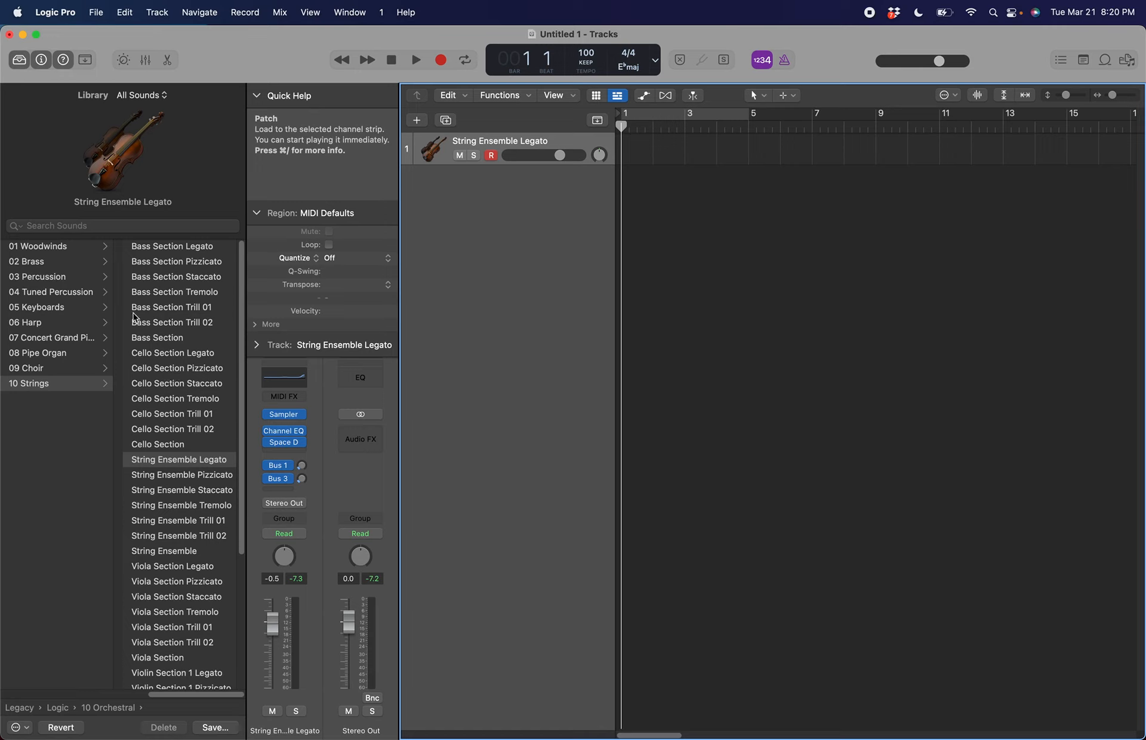
# Load the Warm String Section patch from the Legacy Logic 07 Pop Strings category and set the track volume to -3.5 dB
pyautogui.hscroll(-3, 81, 332)
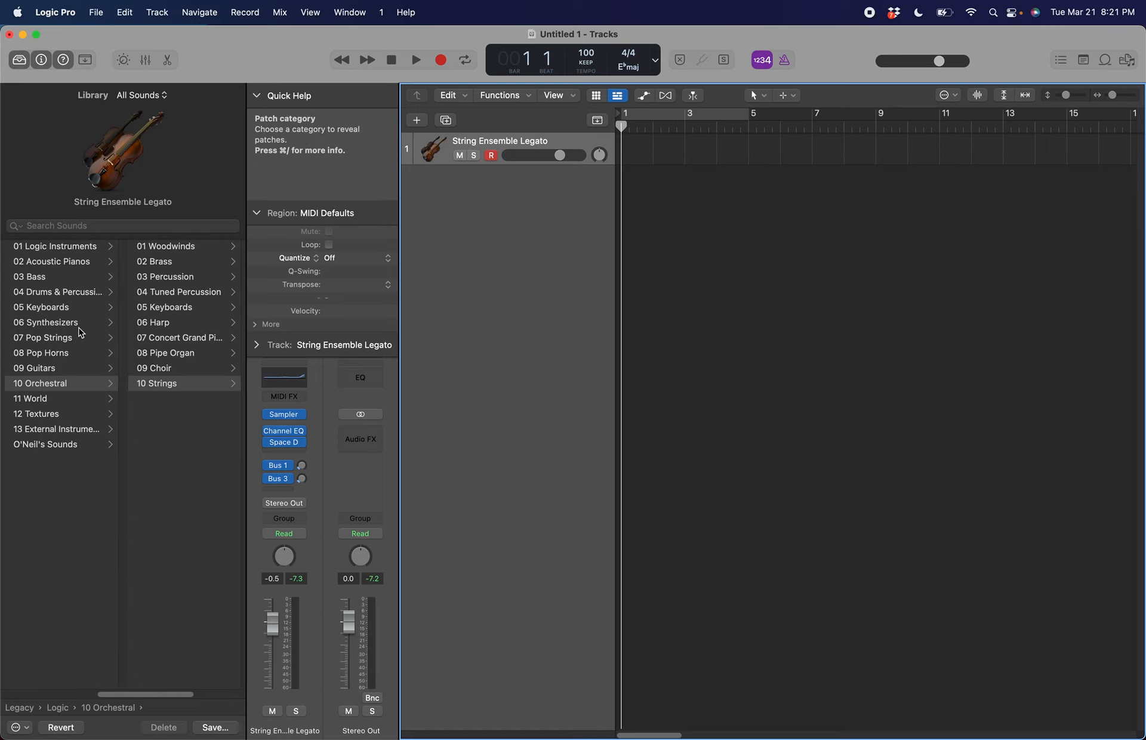
pyautogui.click(72, 339)
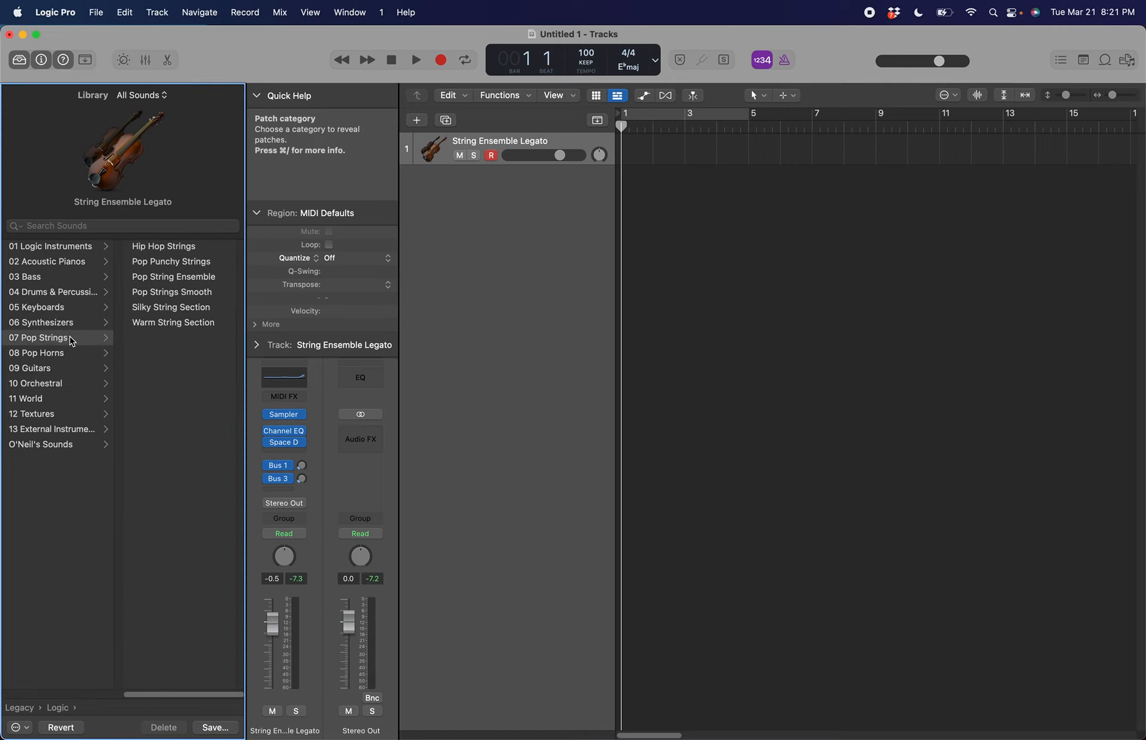
pyautogui.click(185, 325)
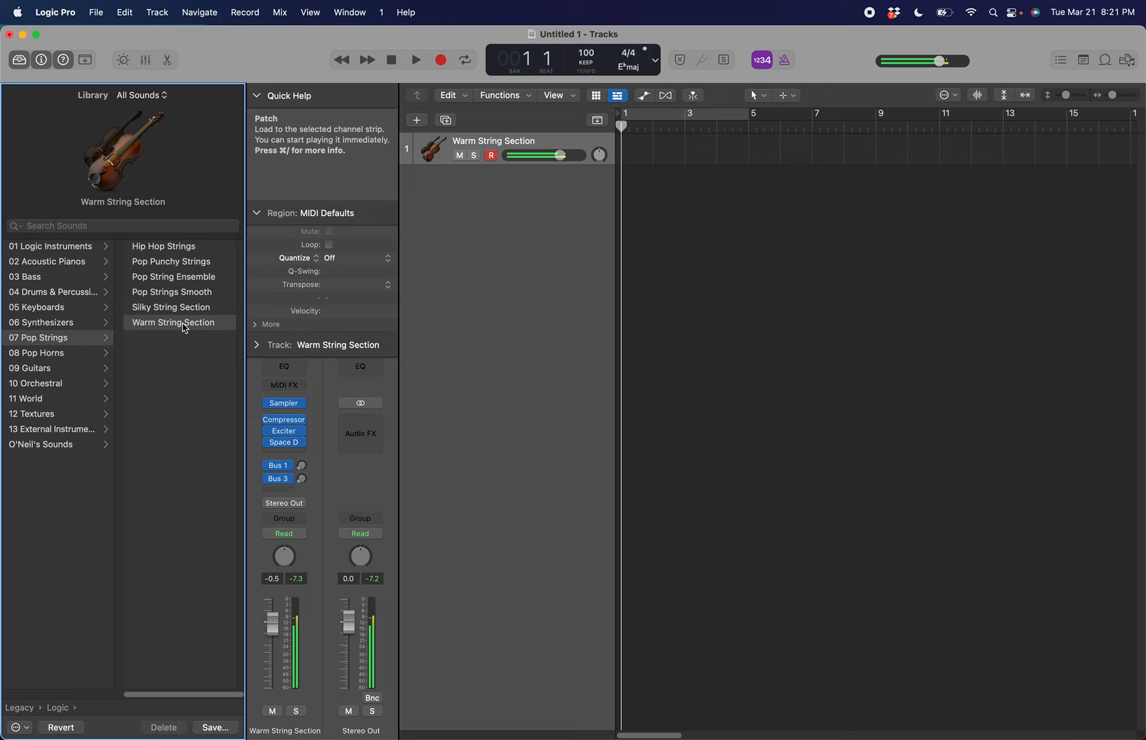
pyautogui.moveTo(529, 160); pyautogui.dragTo(540, 154)
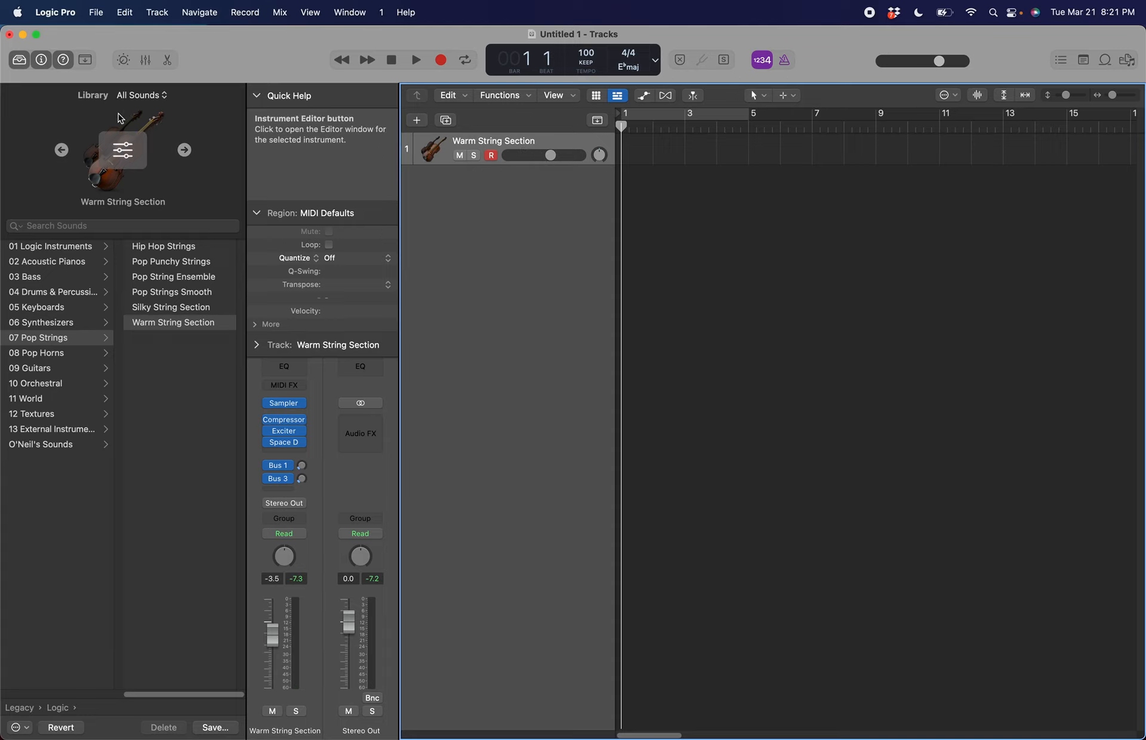
# Hide the Library and toggle the Inspector's visibility, leaving the Inspector shown
pyautogui.click(18, 60)
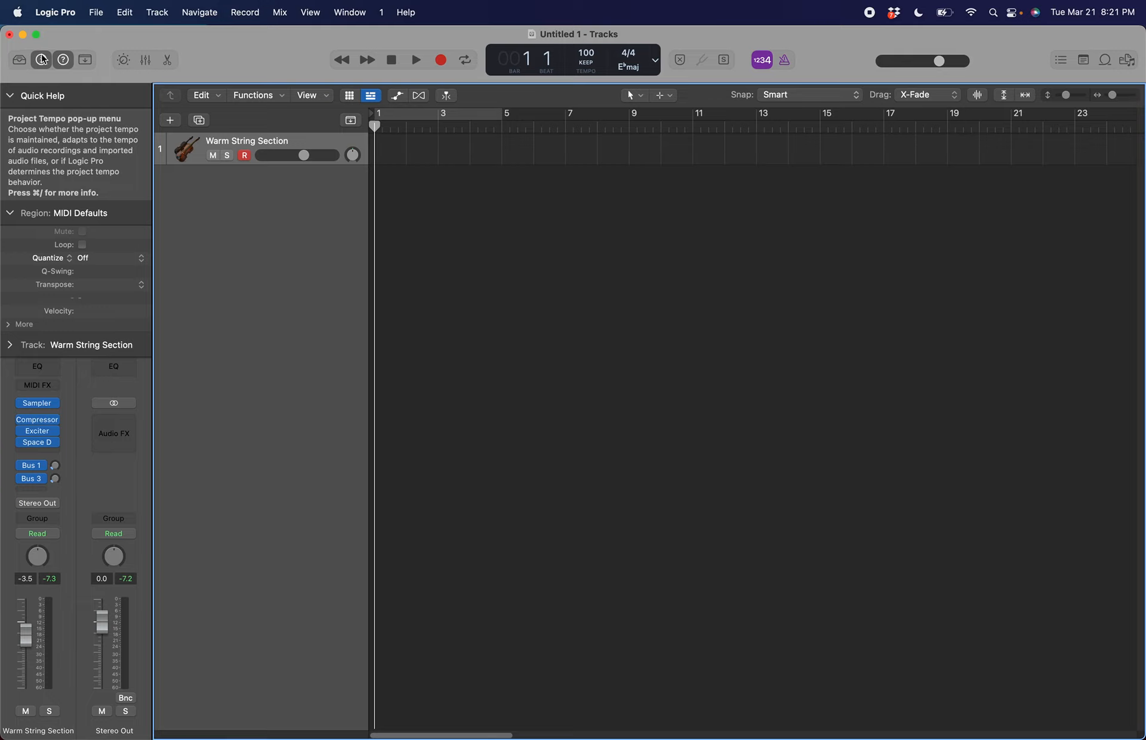
pyautogui.click(40, 60)
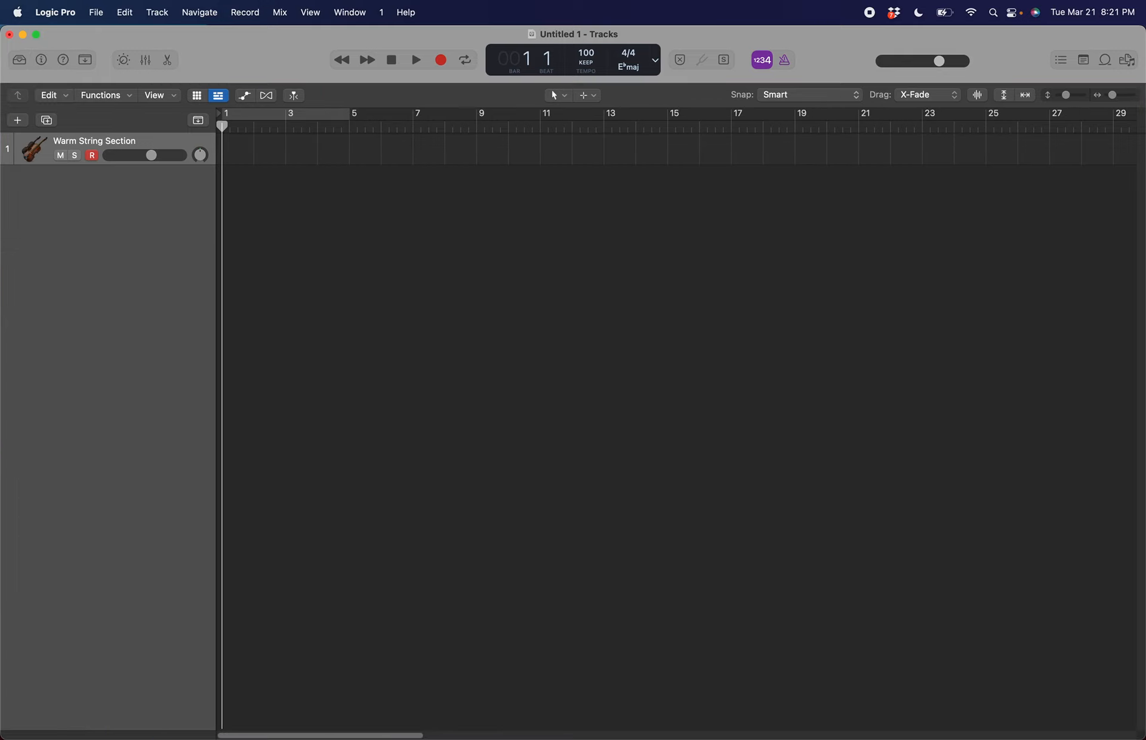
pyautogui.click(41, 60)
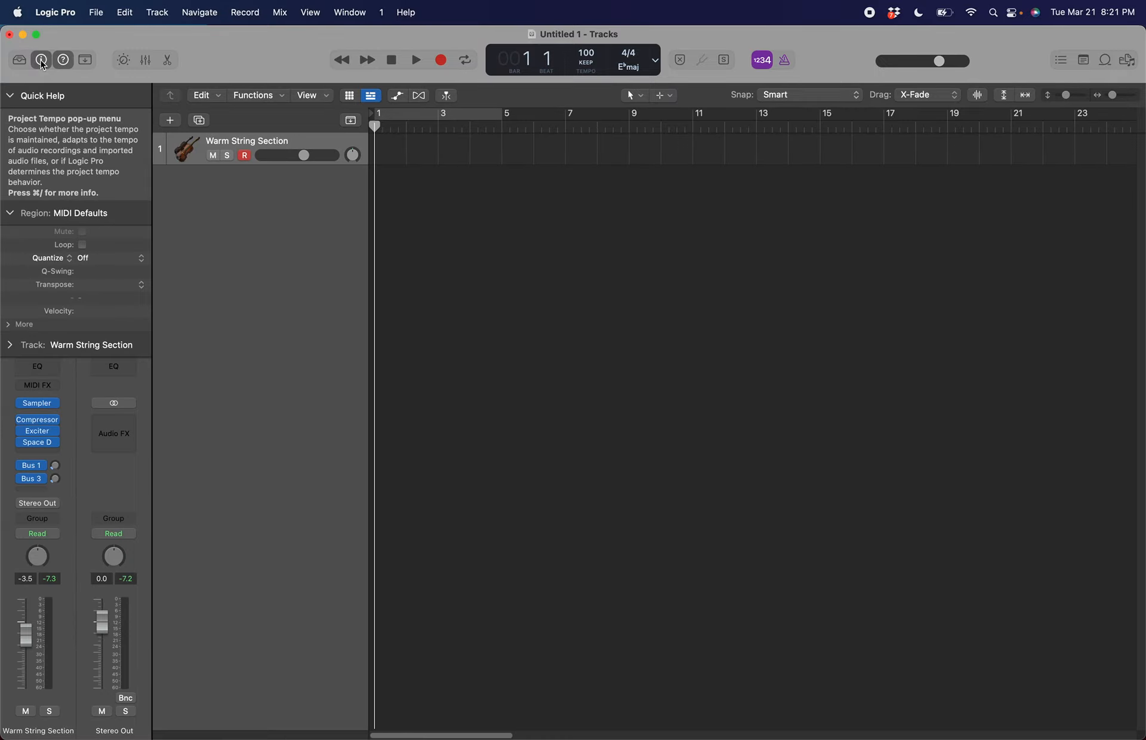
pyautogui.click(41, 60)
pyautogui.click(41, 60)
# Collapse the Quick Help, Region and Track sections of the Inspector
pyautogui.click(10, 95)
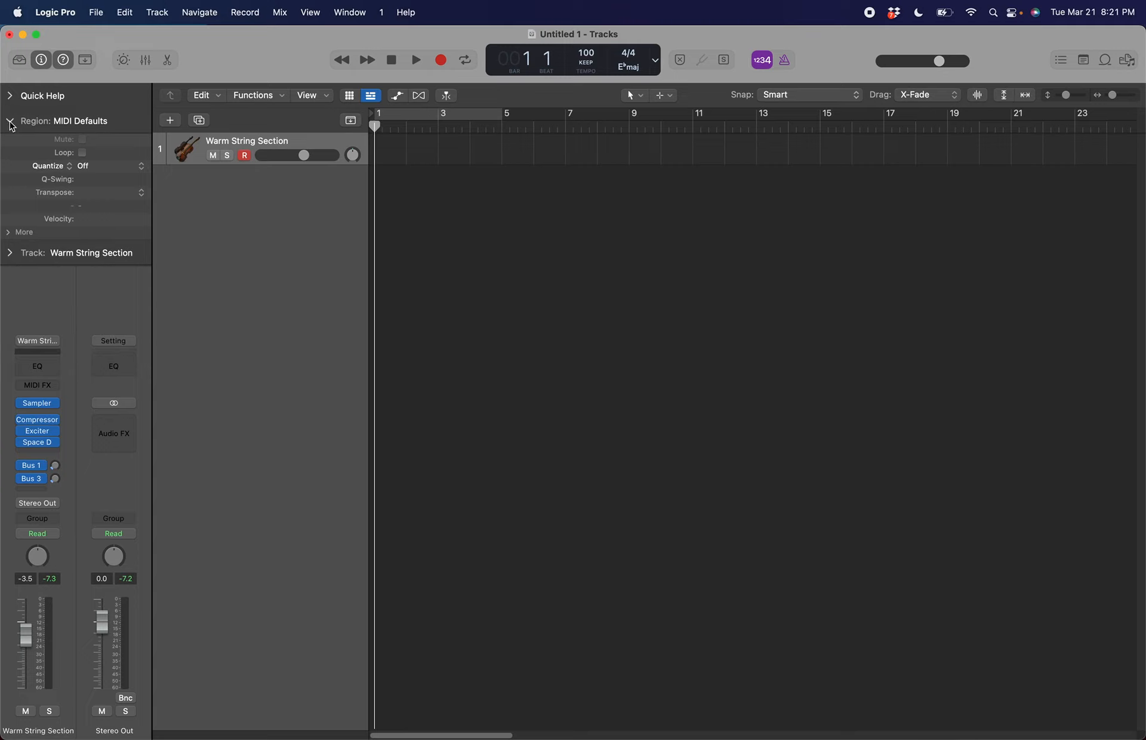
pyautogui.click(11, 122)
pyautogui.click(11, 147)
pyautogui.click(11, 147)
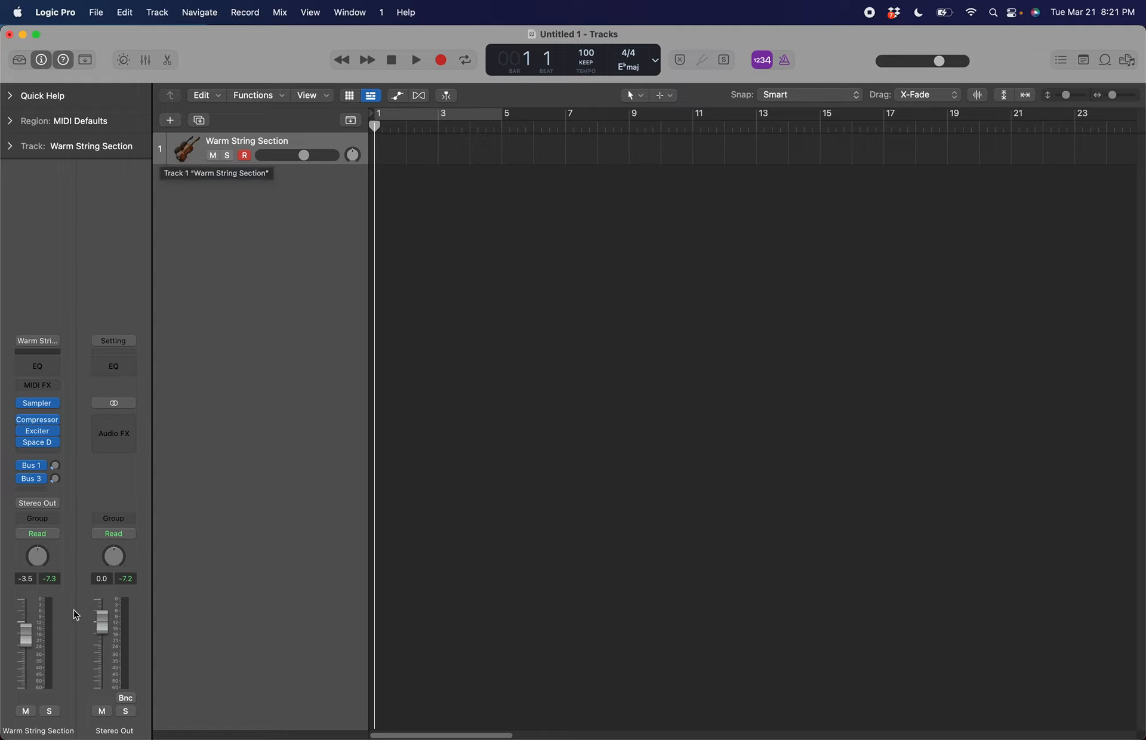
# Raise the Warm String Section track's volume to about 0.1 dB
pyautogui.moveTo(309, 164)
pyautogui.mouseDown()
pyautogui.moveTo(293, 163)
pyautogui.moveTo(320, 164)
pyautogui.mouseUp()
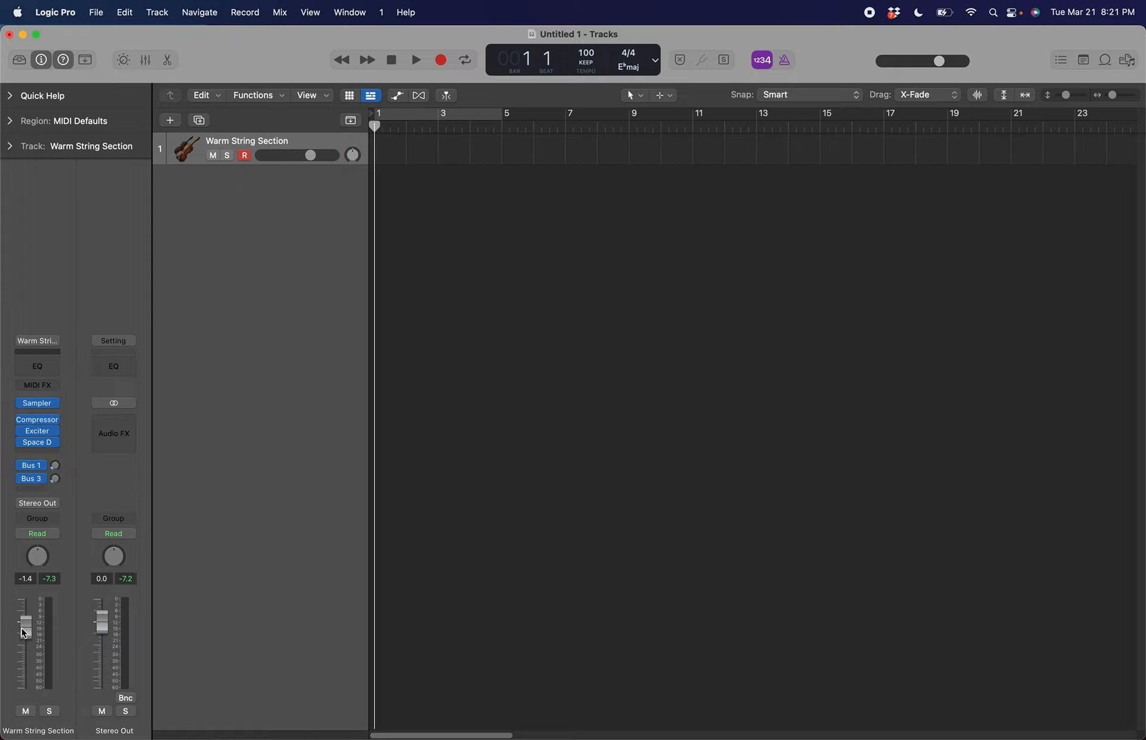
pyautogui.moveTo(25, 625)
pyautogui.mouseDown()
pyautogui.moveTo(23, 658)
pyautogui.moveTo(24, 615)
pyautogui.moveTo(27, 666)
pyautogui.moveTo(23, 620)
pyautogui.mouseUp()
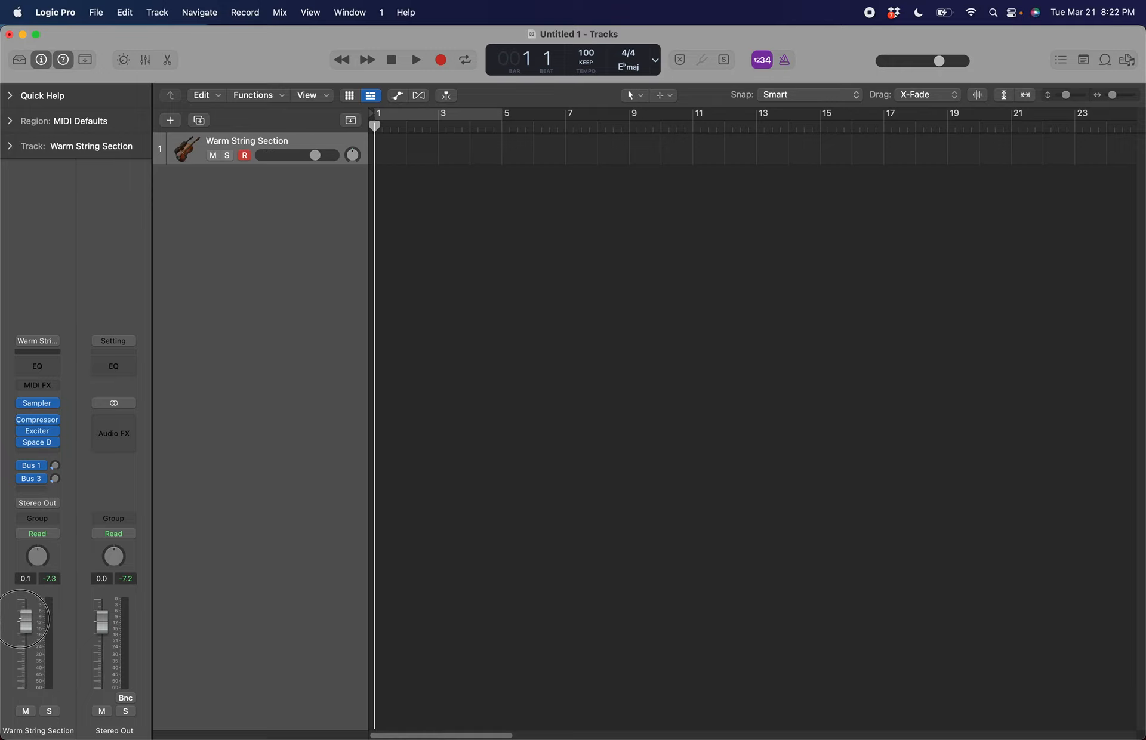
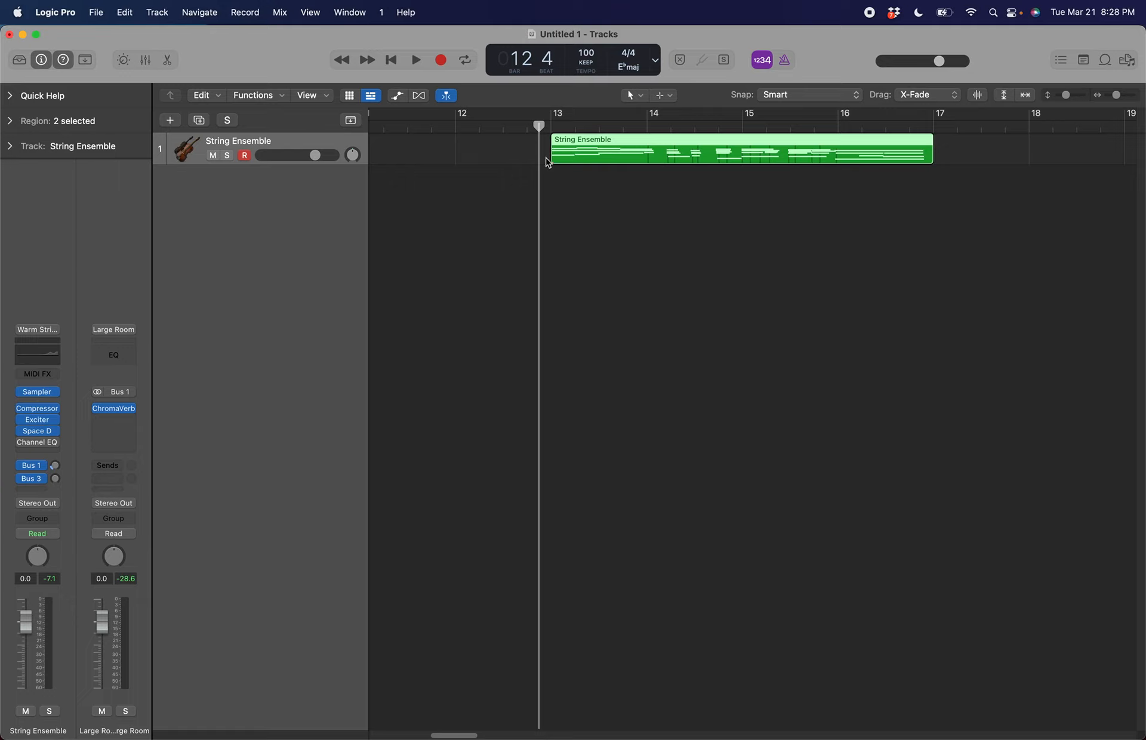
# Move the playhead to bar 13 and briefly play the start of the String Ensemble region there
pyautogui.click(527, 127)
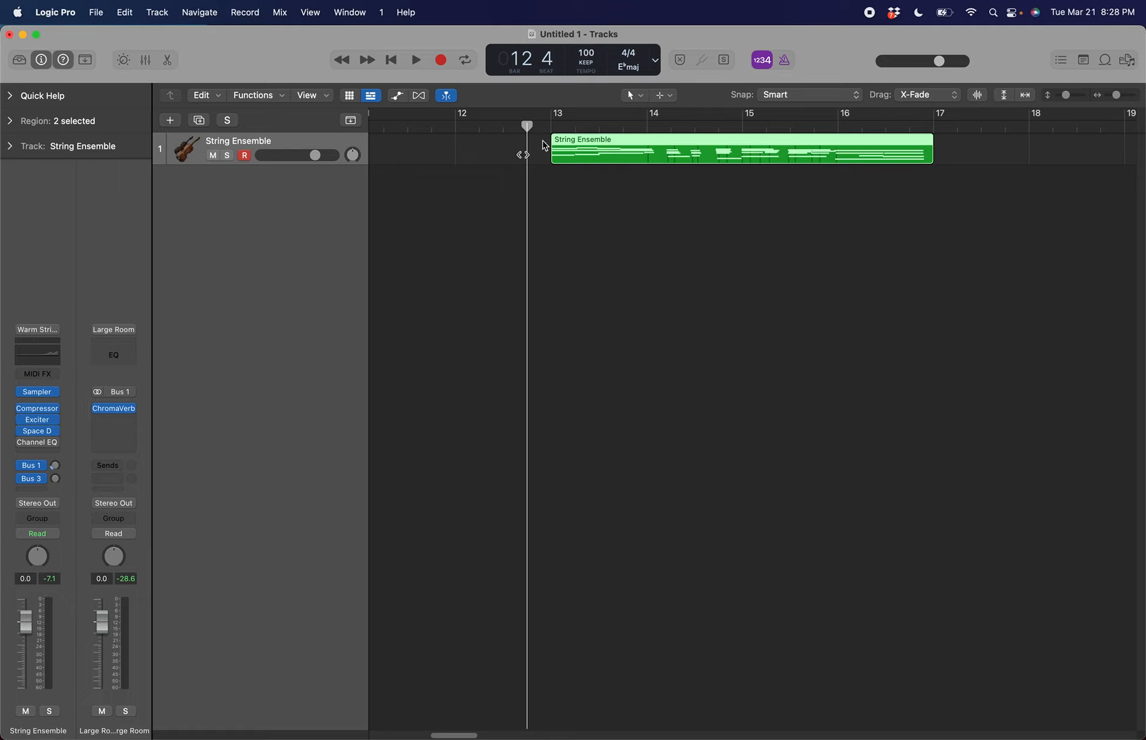
pyautogui.click(548, 127)
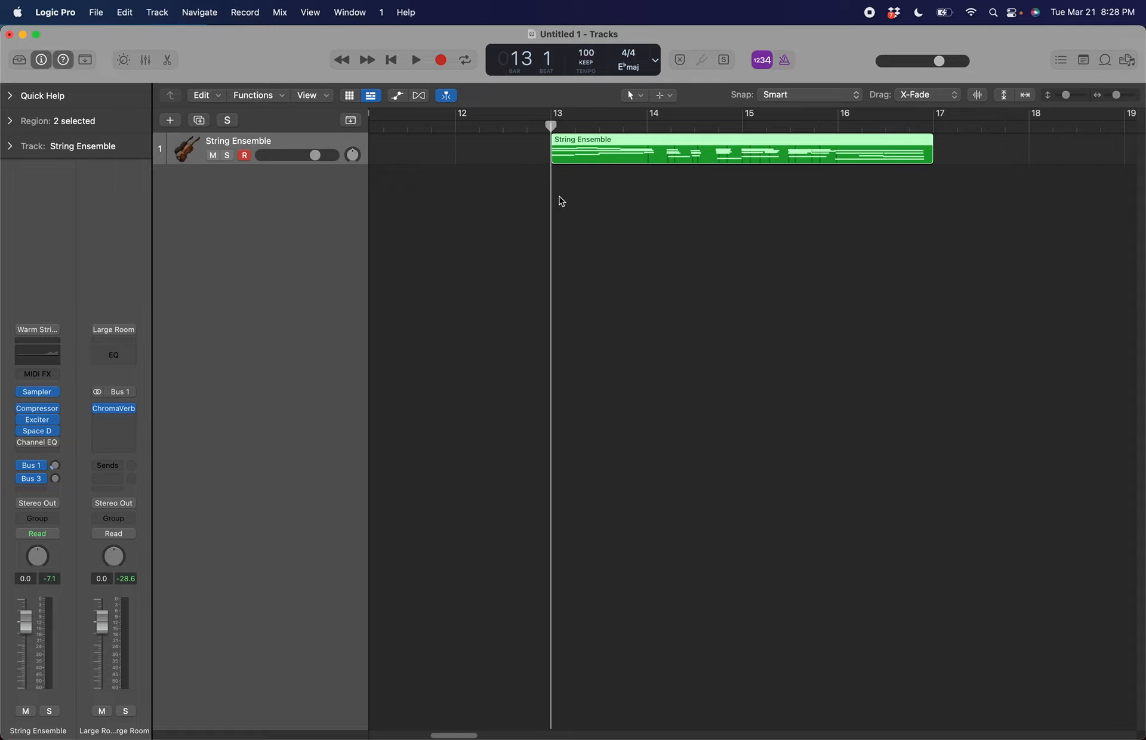
pyautogui.scroll(10, 550, 120)
pyautogui.press('space')
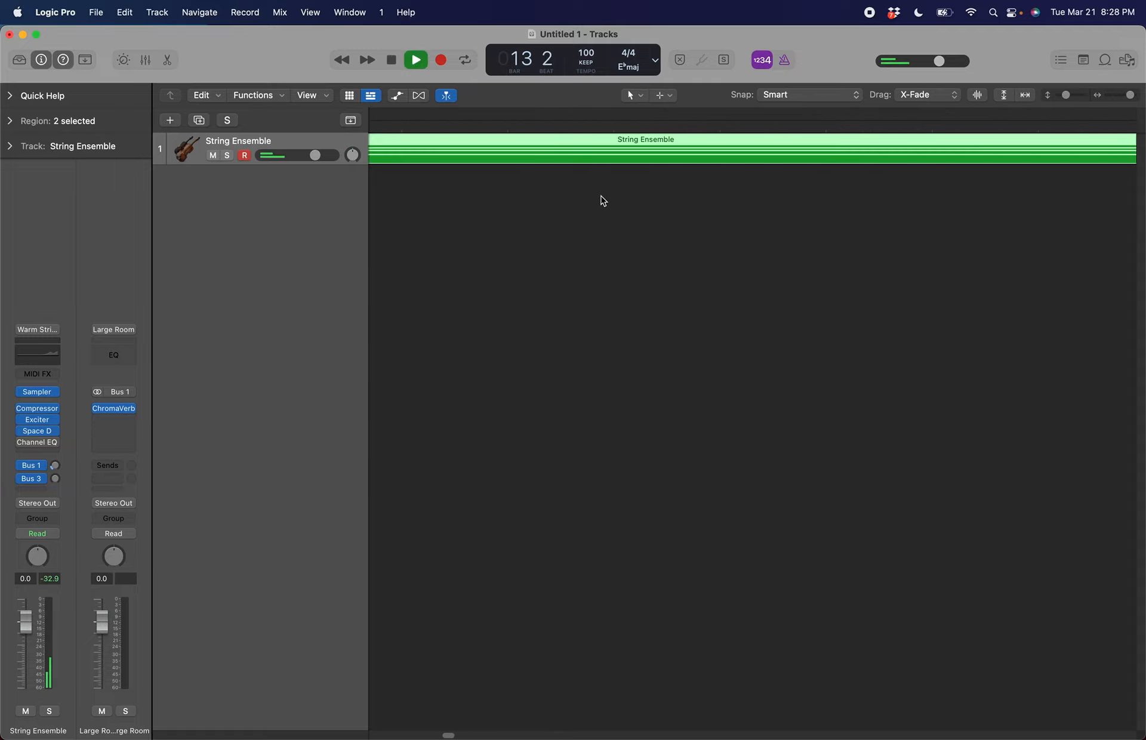
pyautogui.press('z')
pyautogui.press('space')
# Play the String Ensemble region from bar 13 through its end at bar 17
pyautogui.click(502, 127)
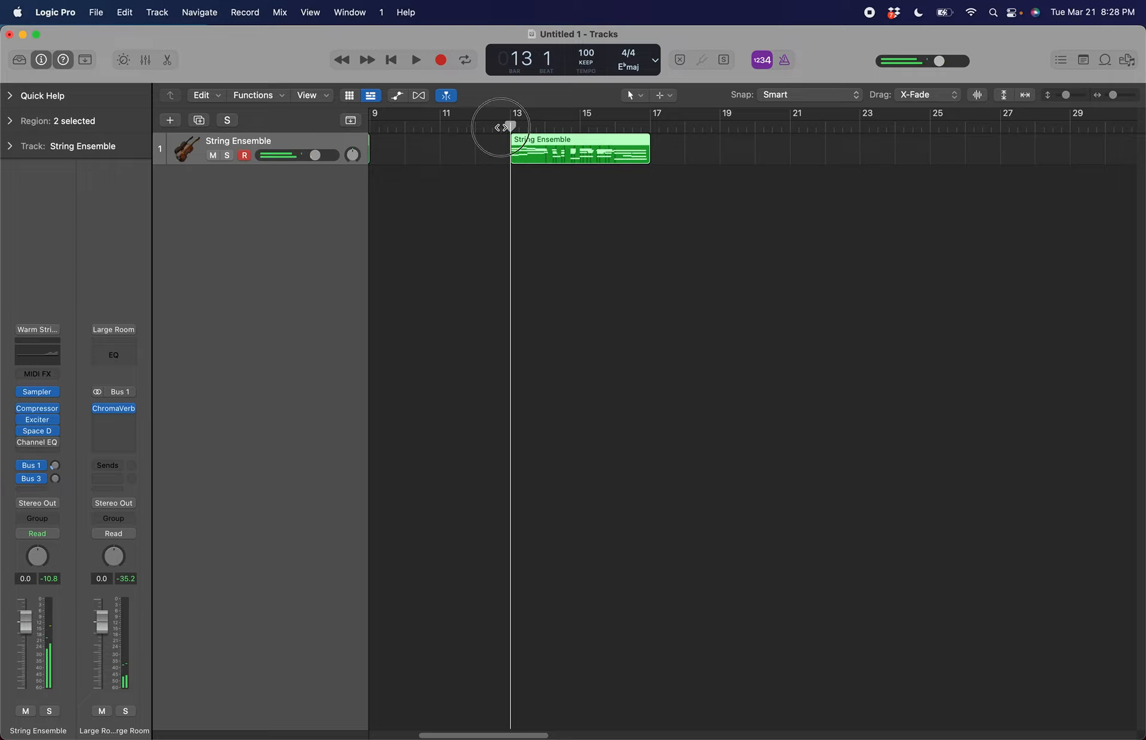
pyautogui.scroll(3, 525, 158)
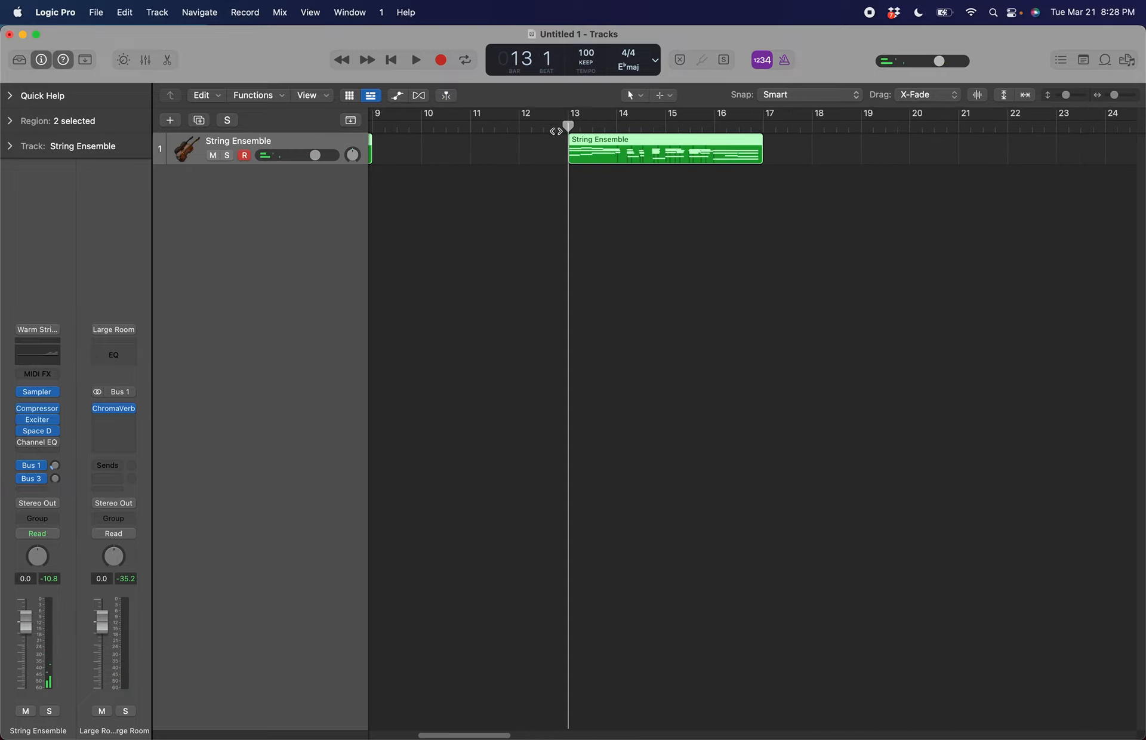
pyautogui.press('space')
pyautogui.scroll(8, 730, 188)
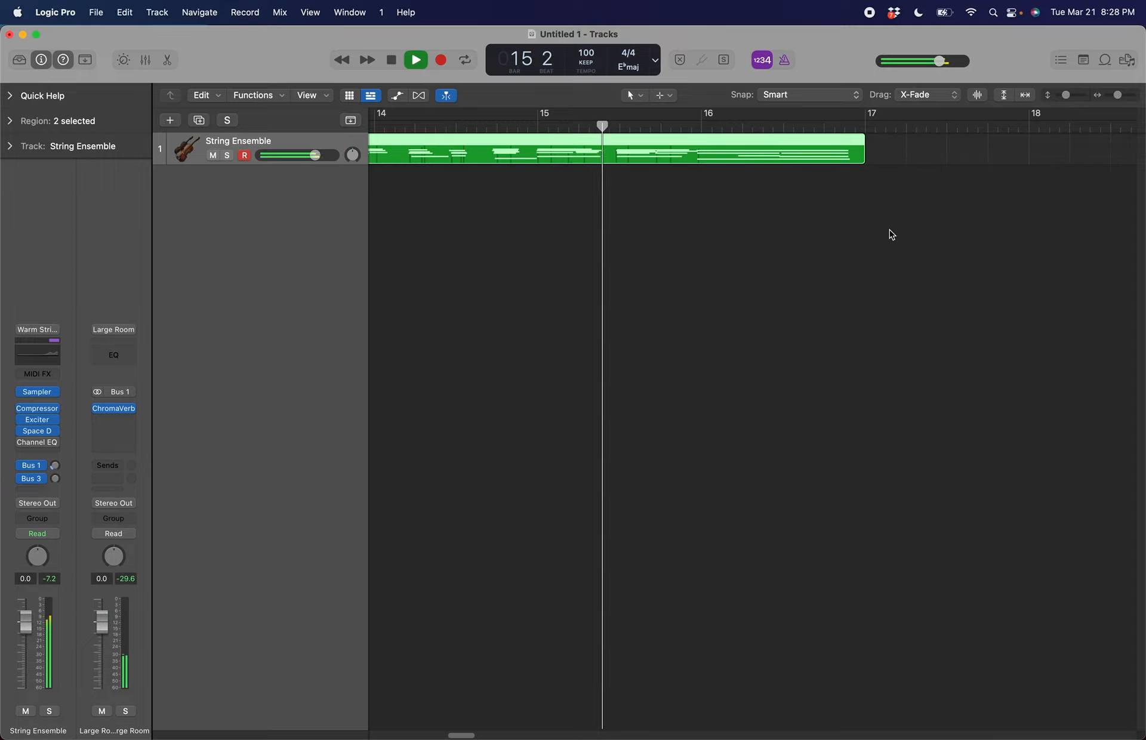
pyautogui.moveTo(797, 102)
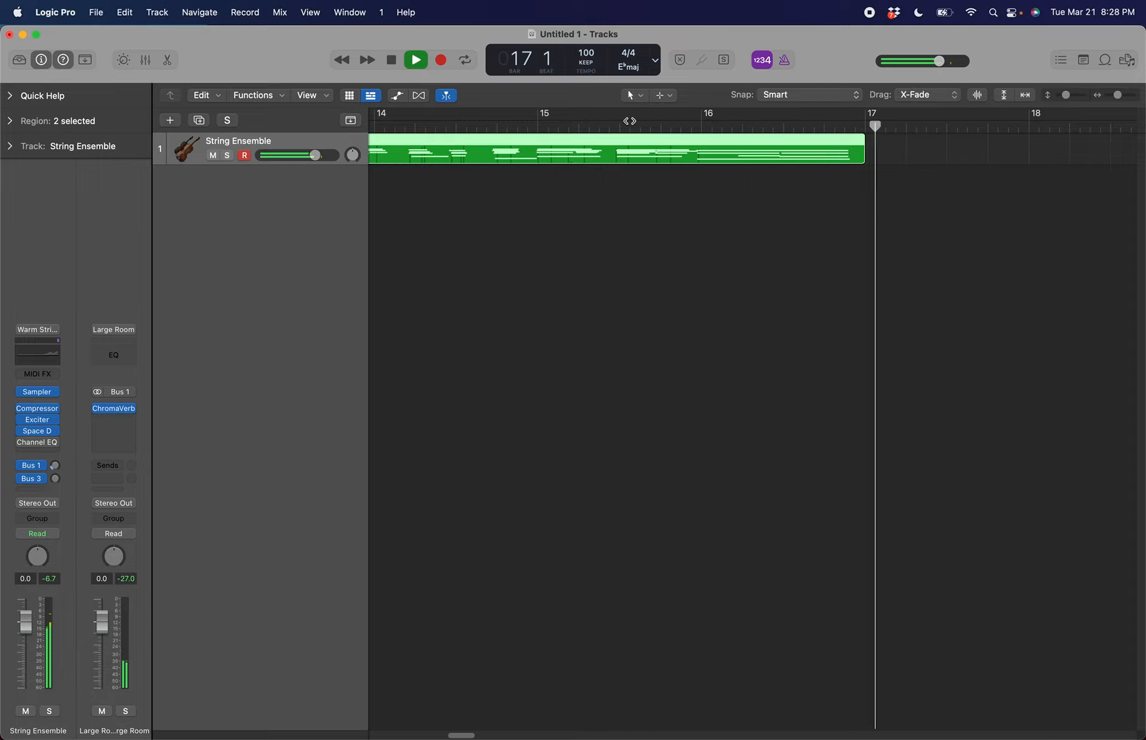
pyautogui.press('space')
pyautogui.hscroll(-8, 629, 121)
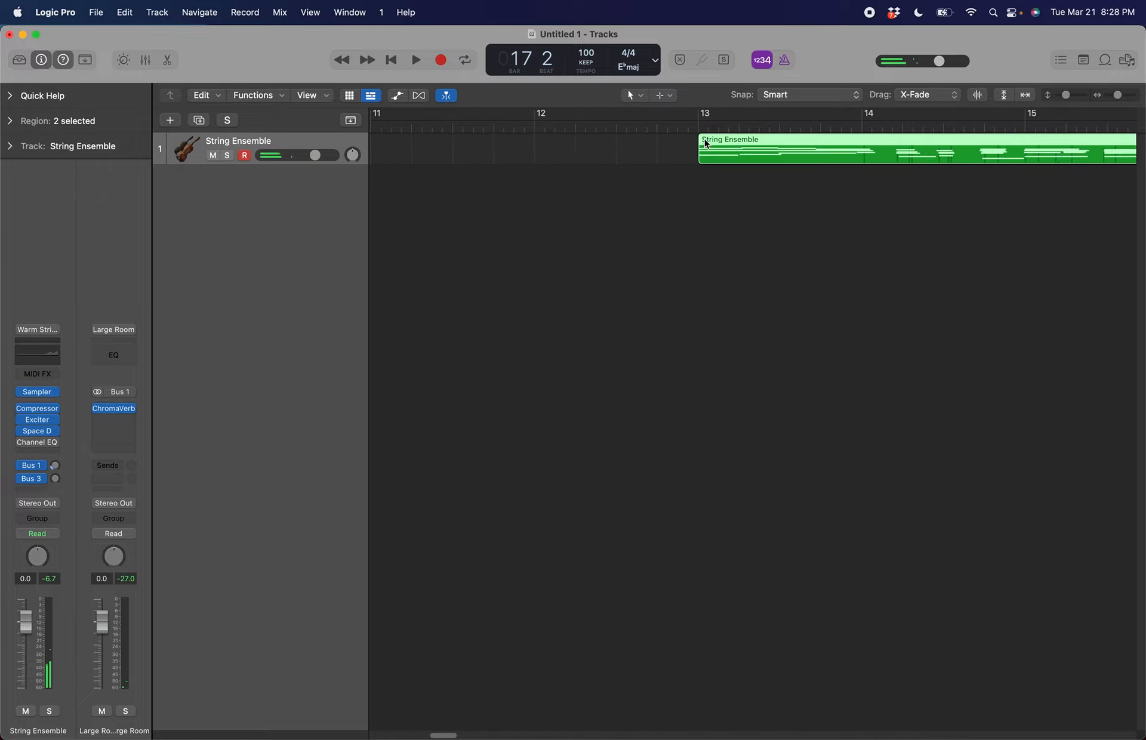
# View the track type options for a new track without creating one
pyautogui.click(171, 121)
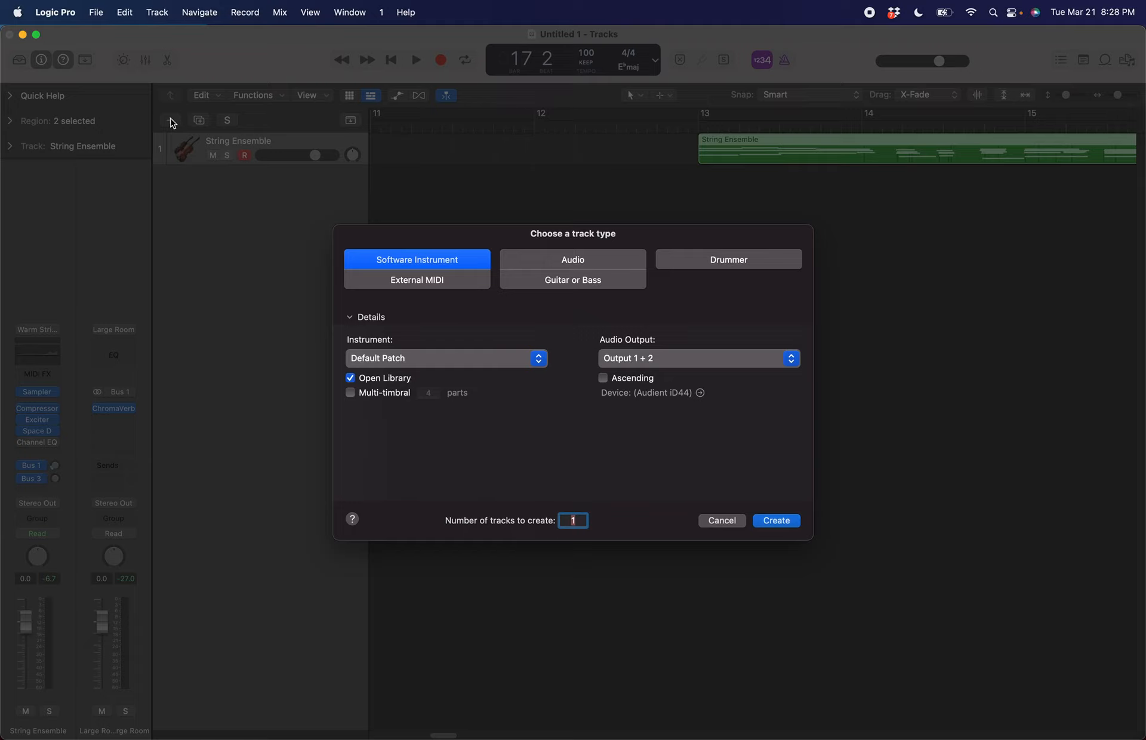
pyautogui.click(724, 523)
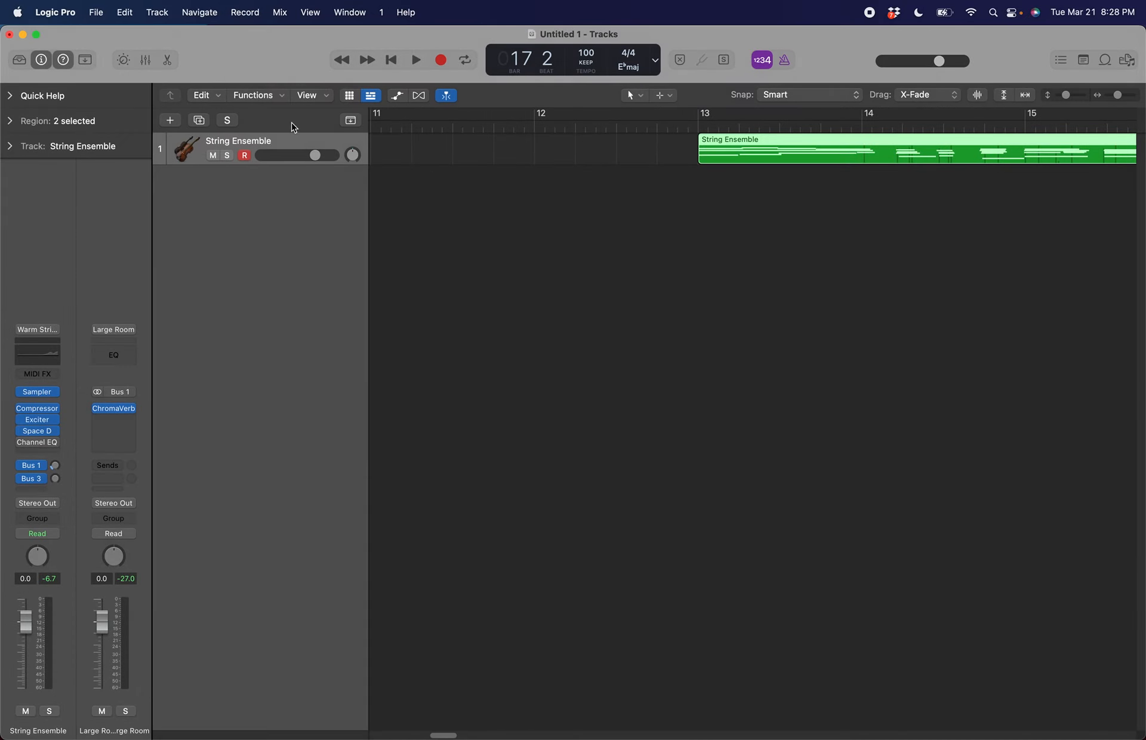
# View the commands and dialog options for adding a new track without creating one
pyautogui.click(154, 8)
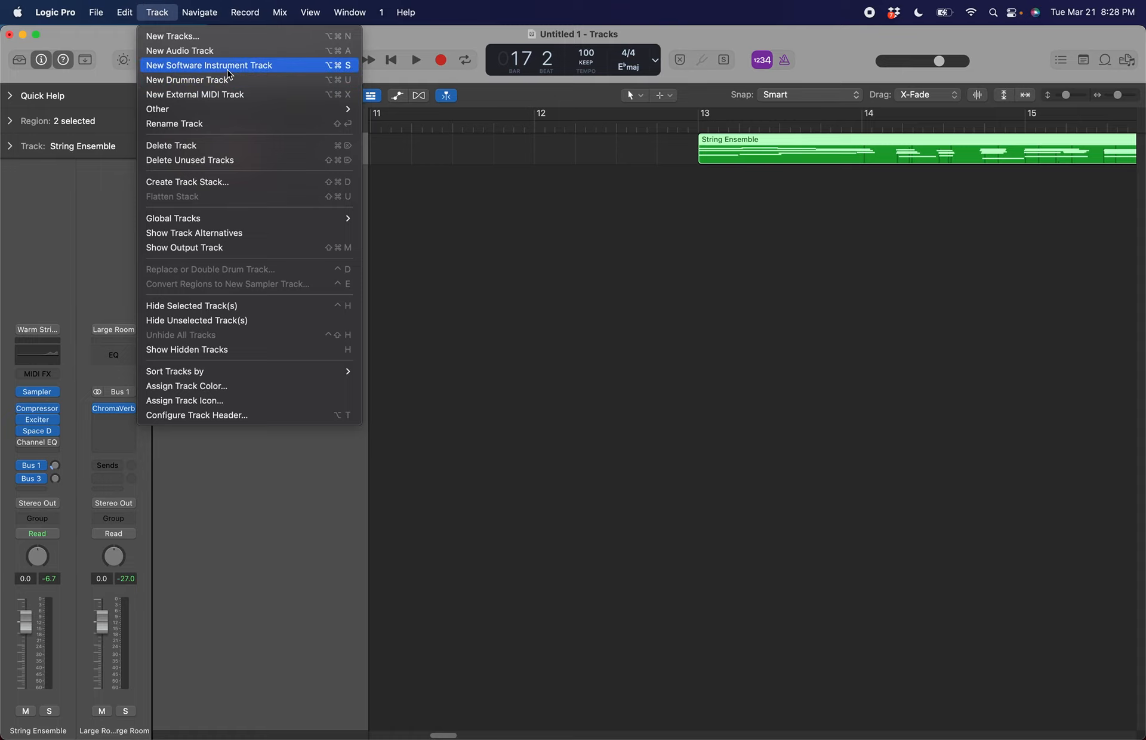
pyautogui.click(292, 530)
pyautogui.click(171, 121)
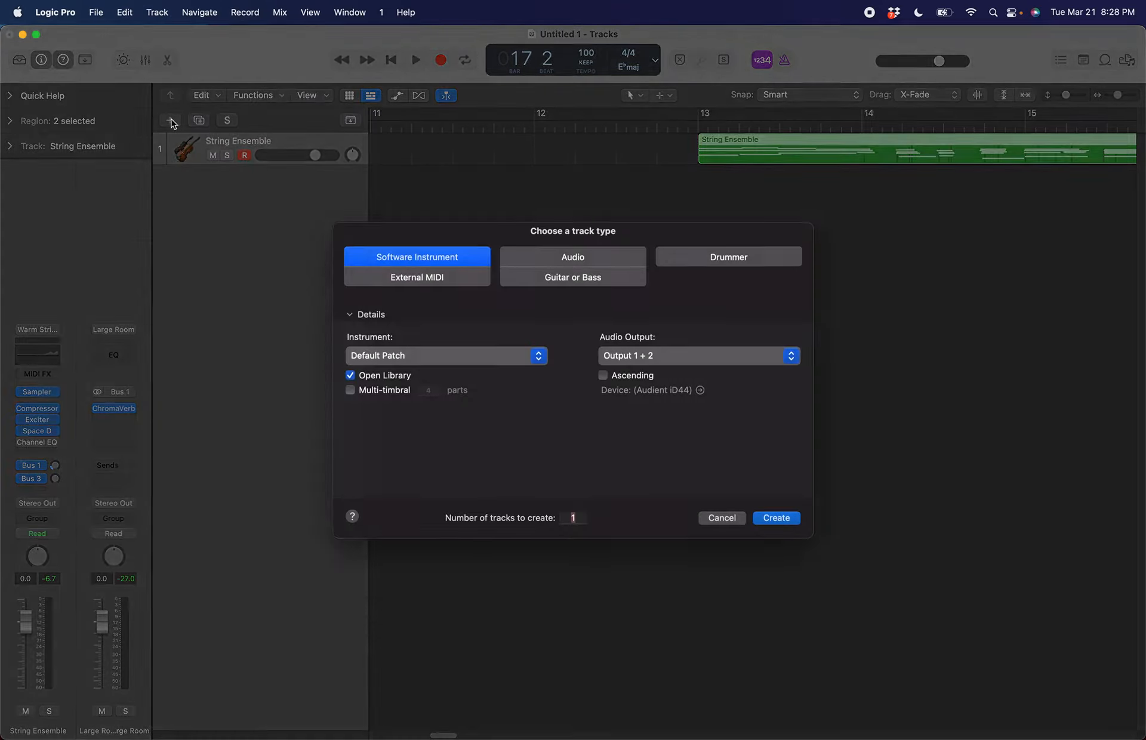
pyautogui.click(724, 522)
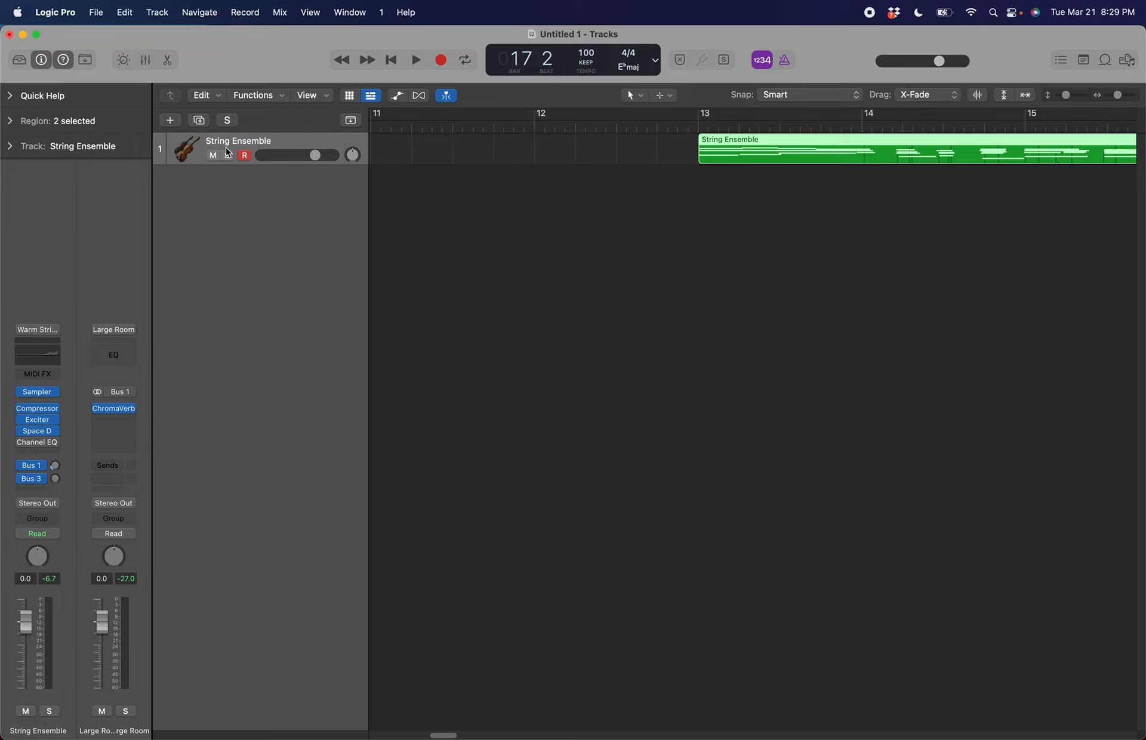
# Create a software instrument track with the Studio Violins 1 patch from Studio Strings and lower its volume to about -3.9 dB
pyautogui.click(169, 121)
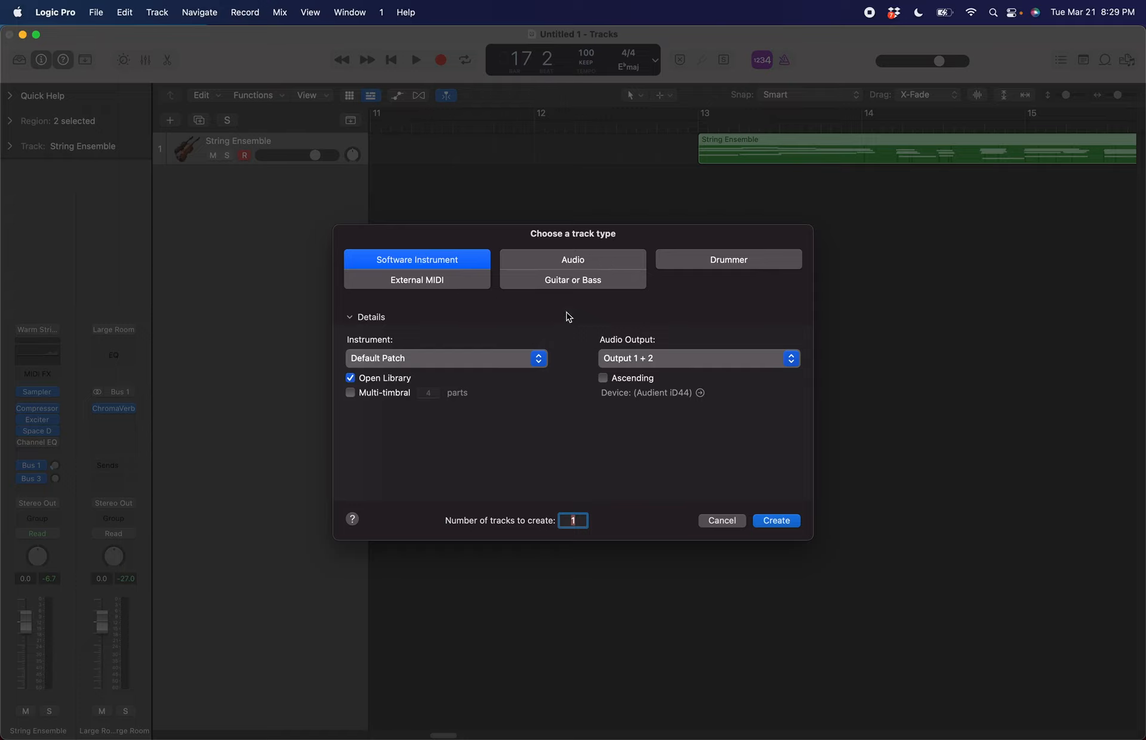
pyautogui.click(781, 521)
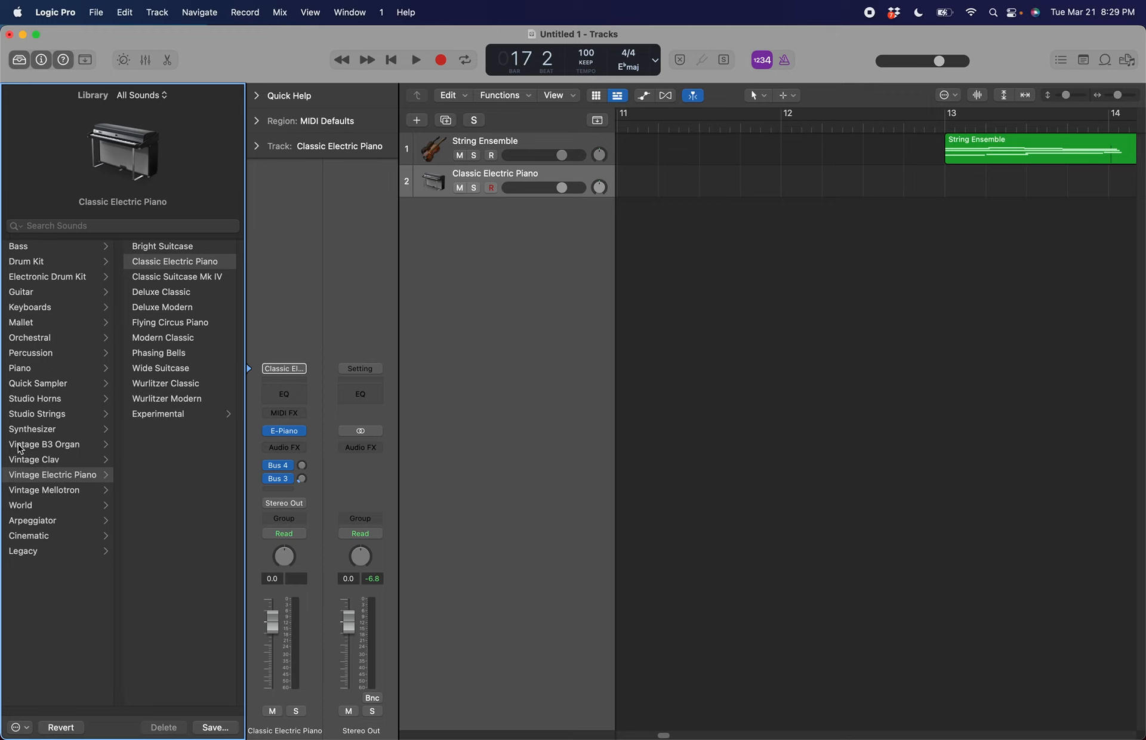
pyautogui.click(52, 415)
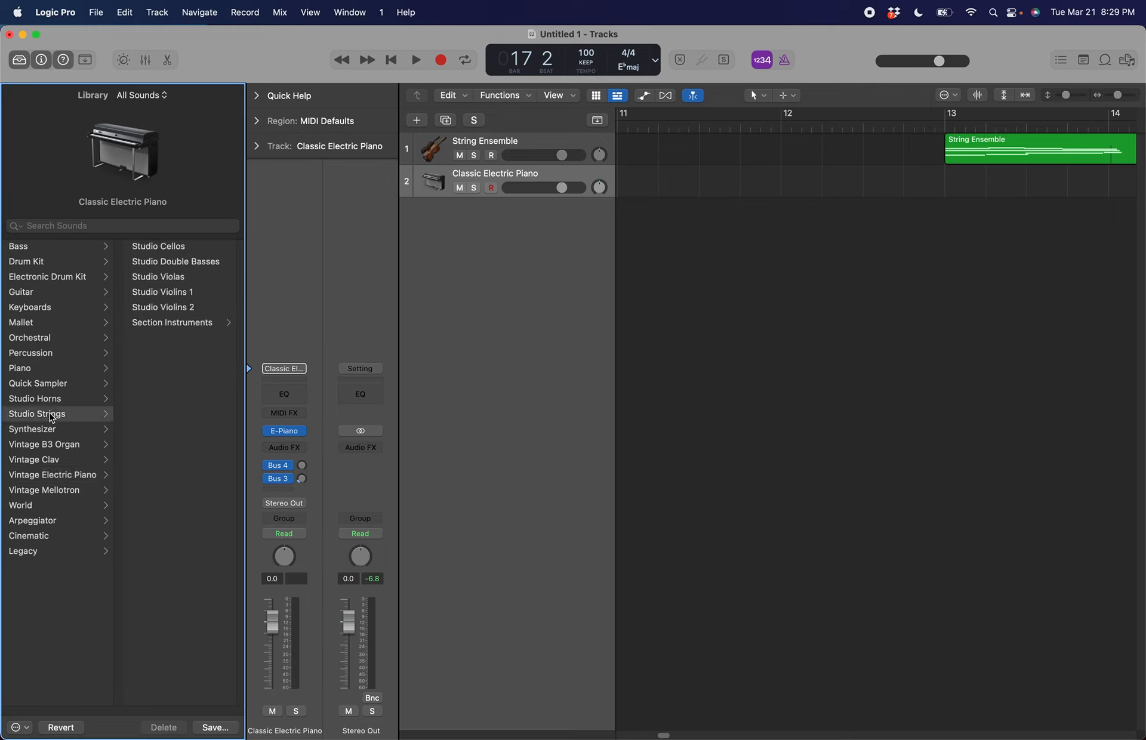
pyautogui.click(195, 293)
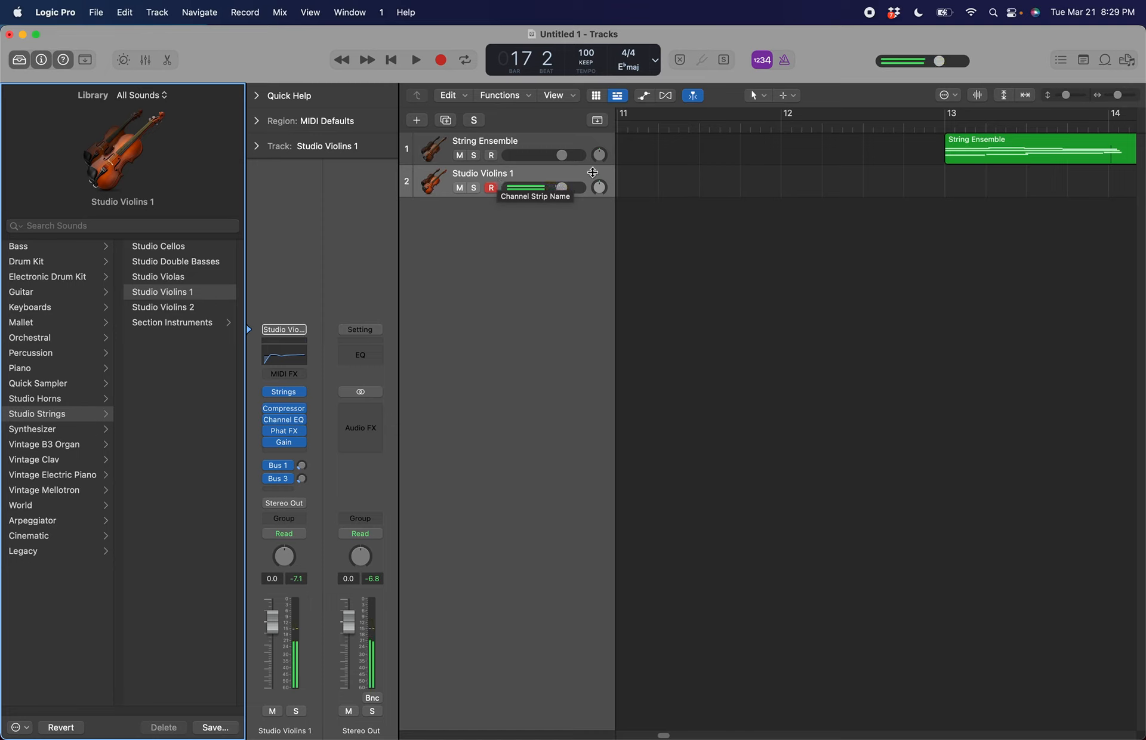
pyautogui.moveTo(562, 188); pyautogui.dragTo(550, 188)
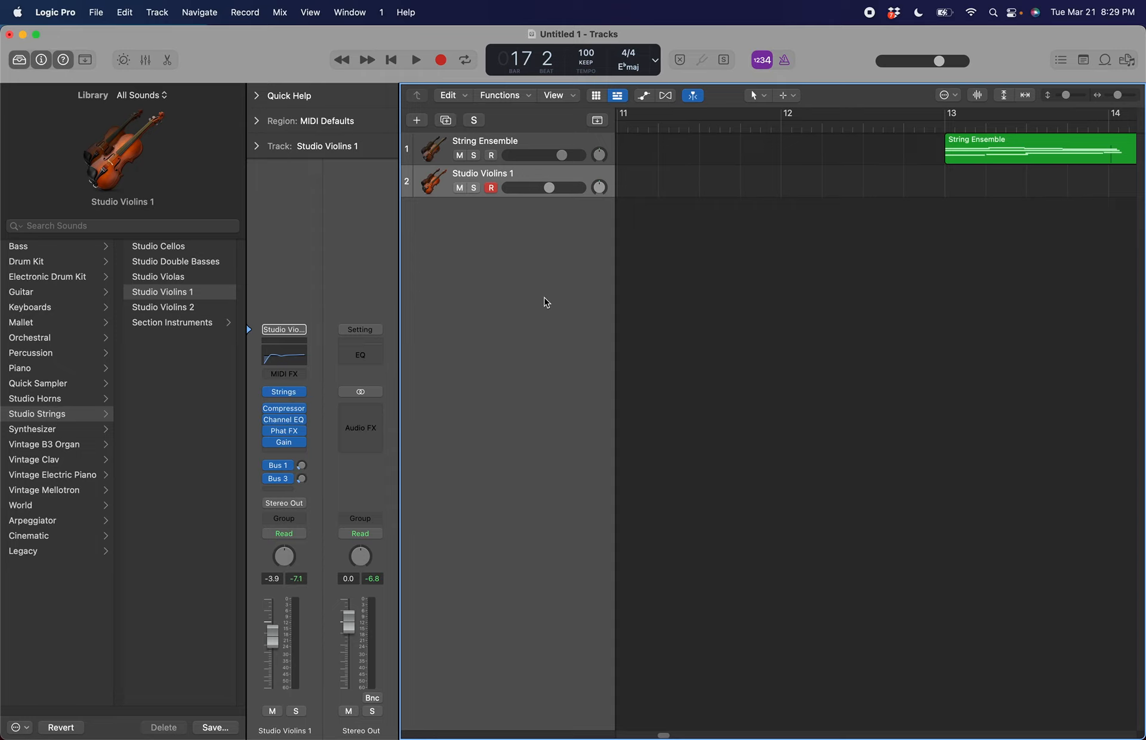
# Place the playhead at bar 13 and slightly lower the String Ensemble track's volume
pyautogui.hscroll(5, 1091, 187)
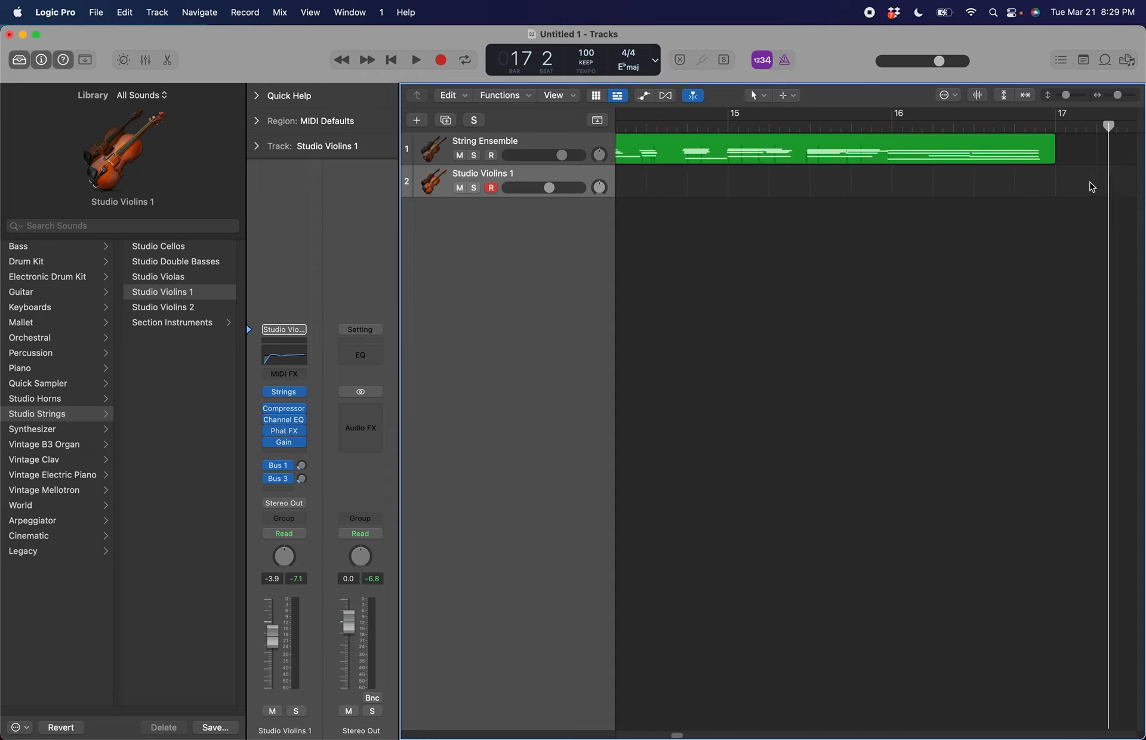
pyautogui.scroll(-5, 1091, 187)
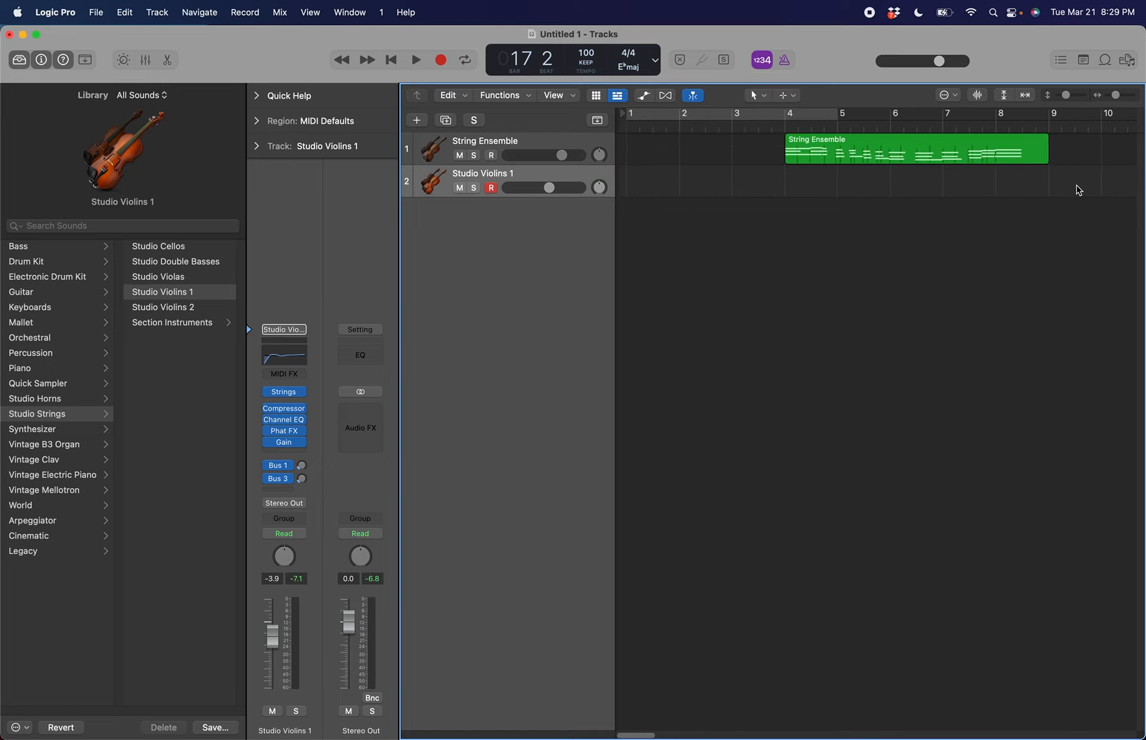
pyautogui.click(878, 118)
pyautogui.scroll(5, 862, 155)
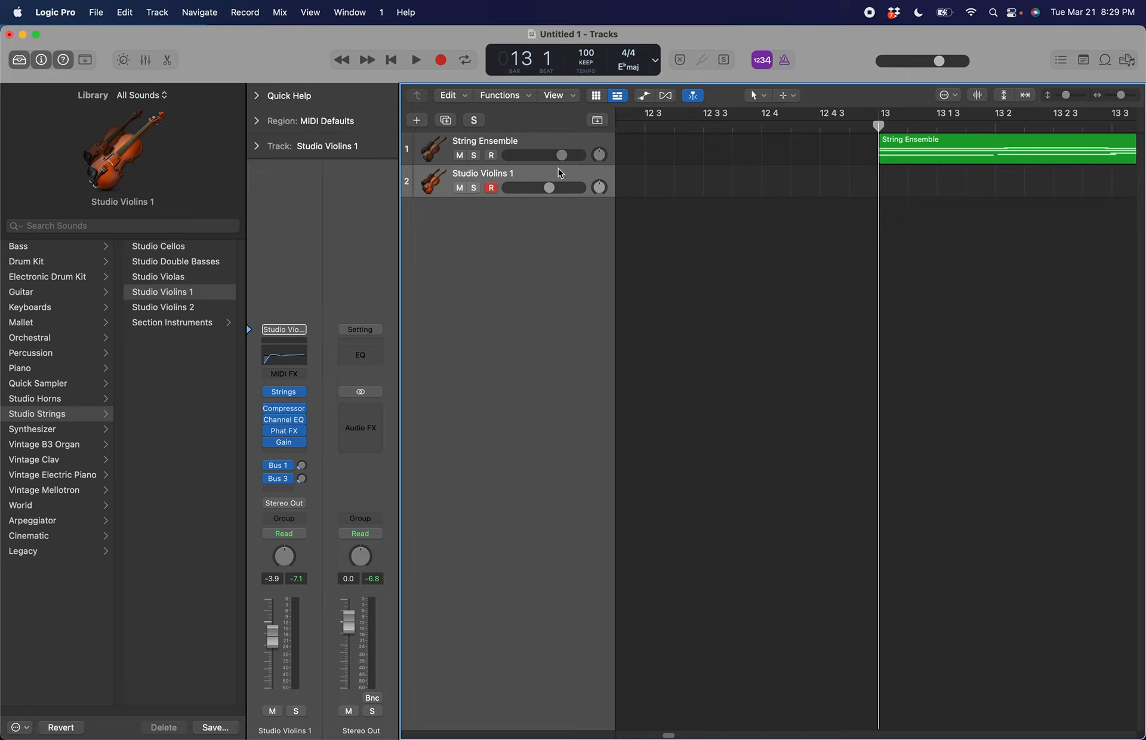
pyautogui.moveTo(562, 156); pyautogui.dragTo(554, 156)
# Try recording a short take on the Studio Violins 1 track from bar 13, and delete the recorded region
pyautogui.click(832, 125)
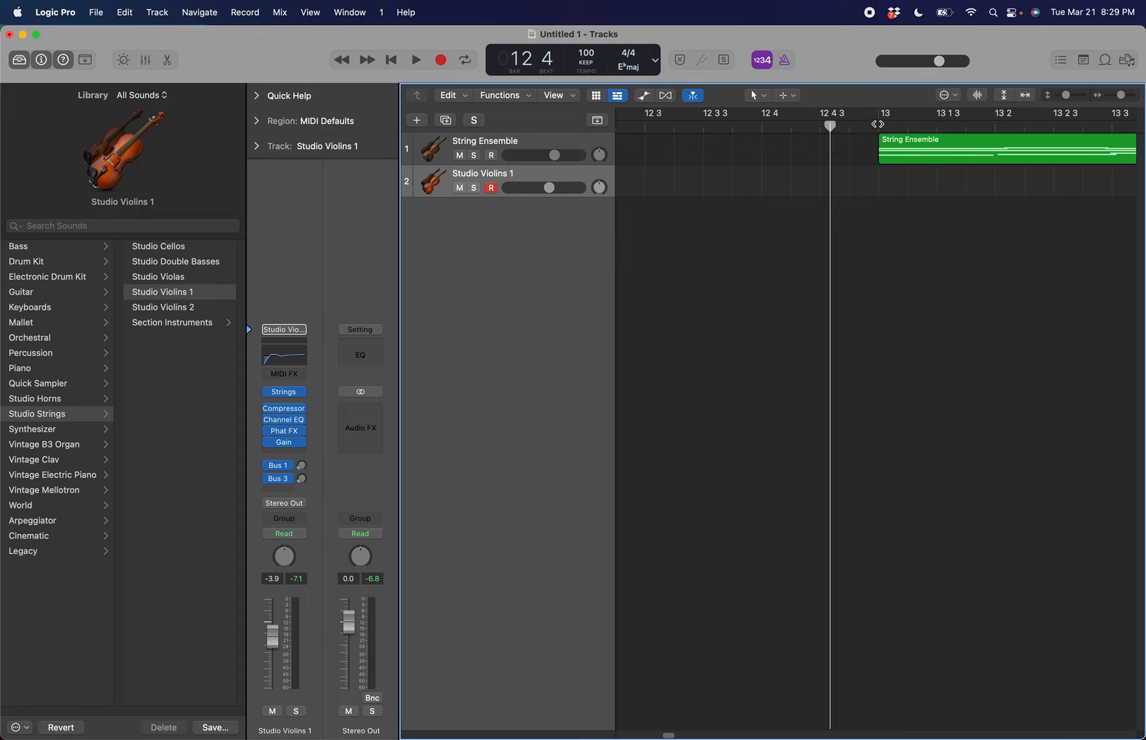
pyautogui.click(878, 125)
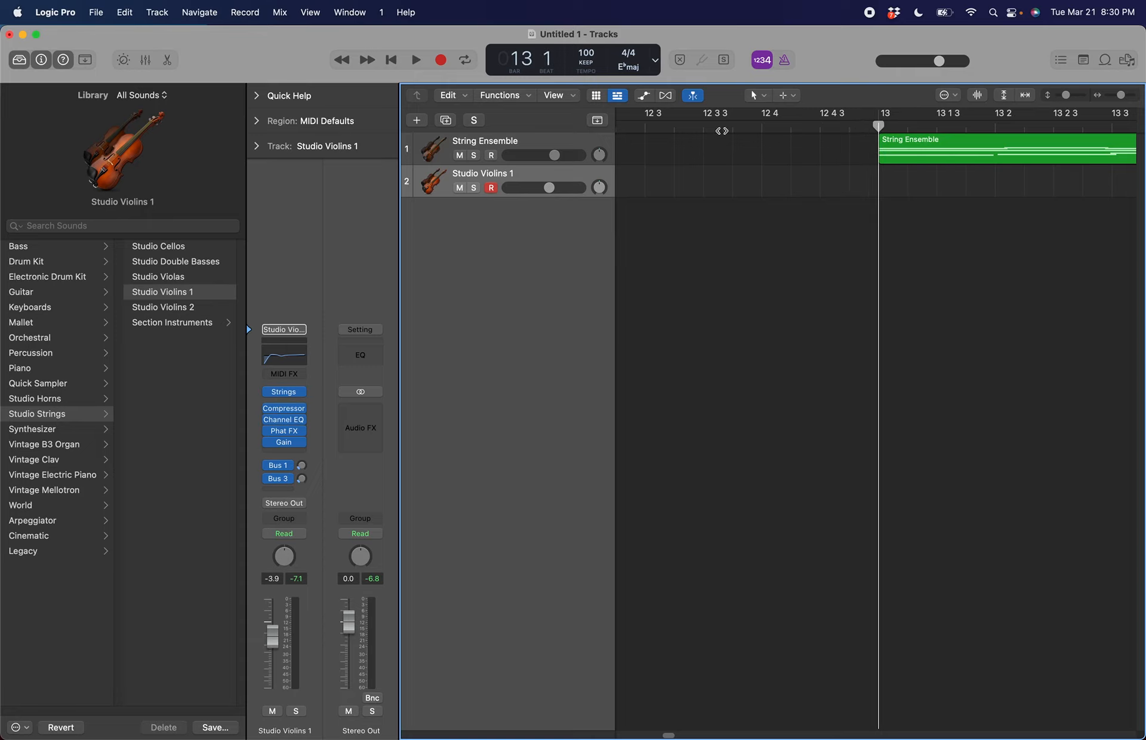
pyautogui.click(769, 126)
pyautogui.click(888, 127)
pyautogui.press('r')
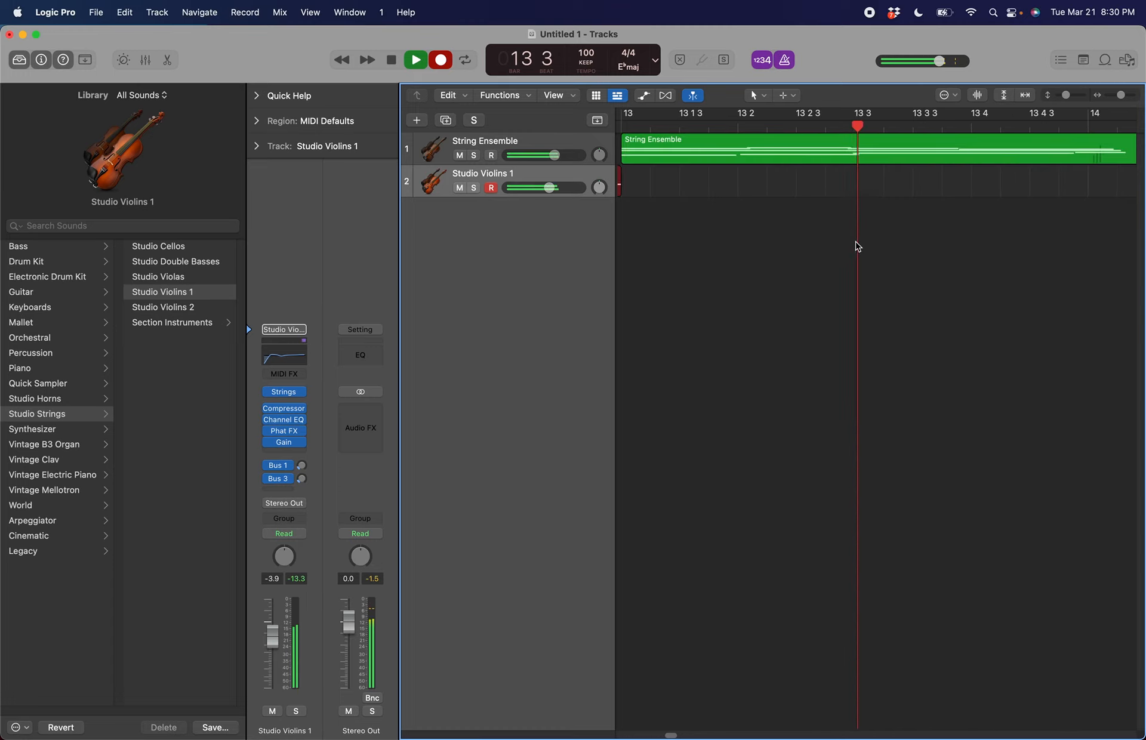
pyautogui.press('space')
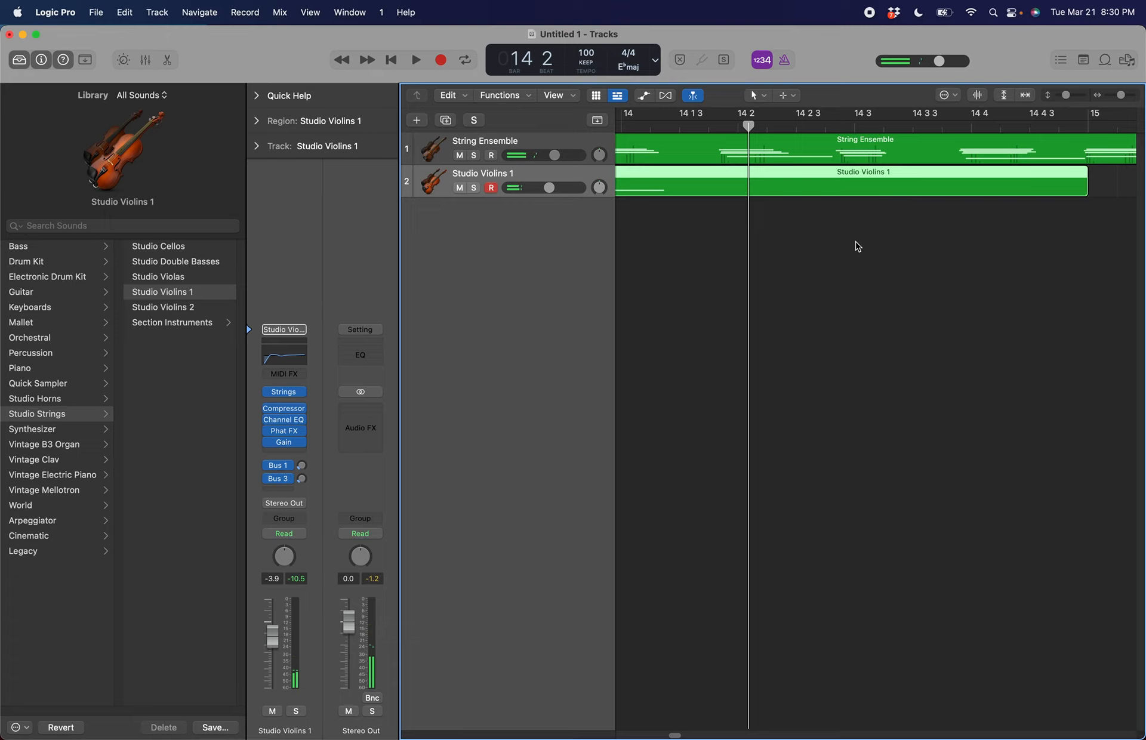
pyautogui.hscroll(-5, 858, 247)
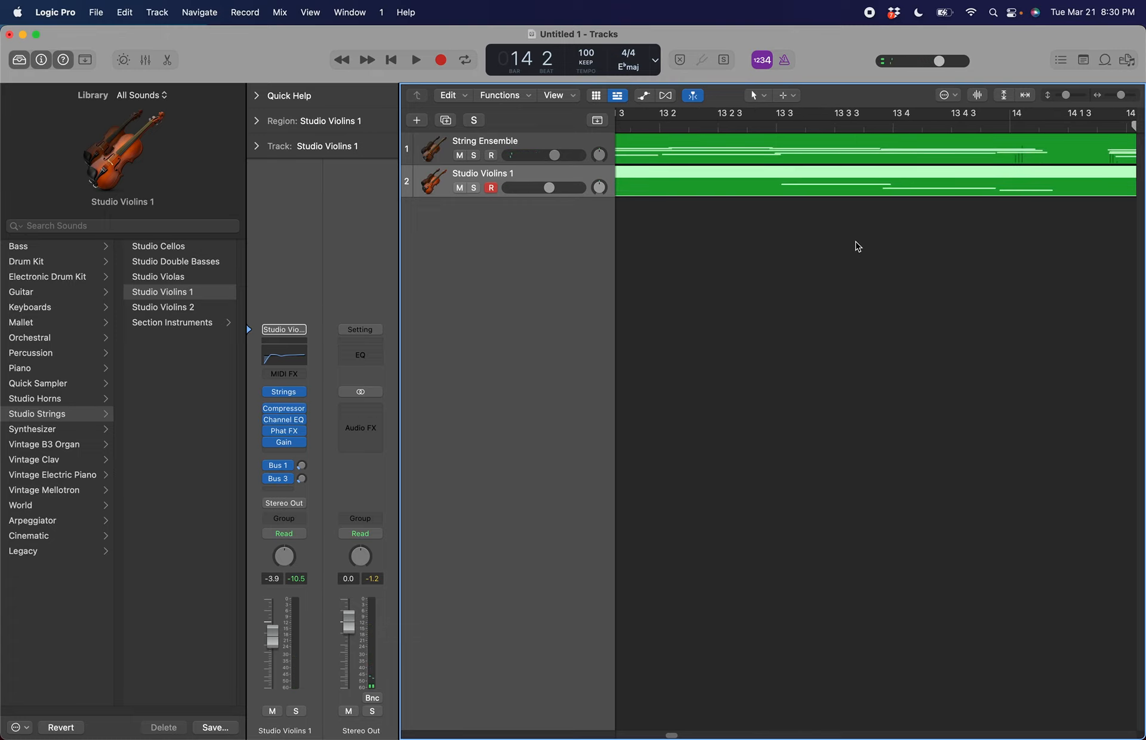
pyautogui.press('Delete')
# Play the String Ensemble region's opening from just before bar 13 to about beat 3
pyautogui.hscroll(-3, 855, 241)
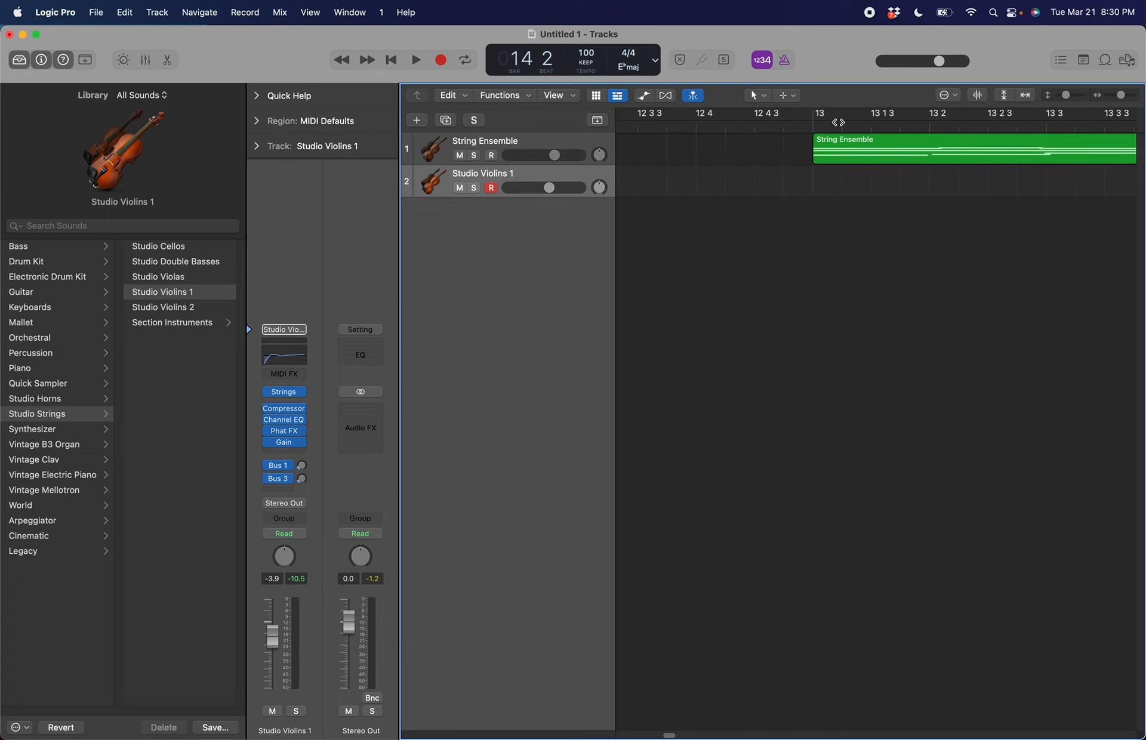
pyautogui.click(781, 127)
pyautogui.press('space')
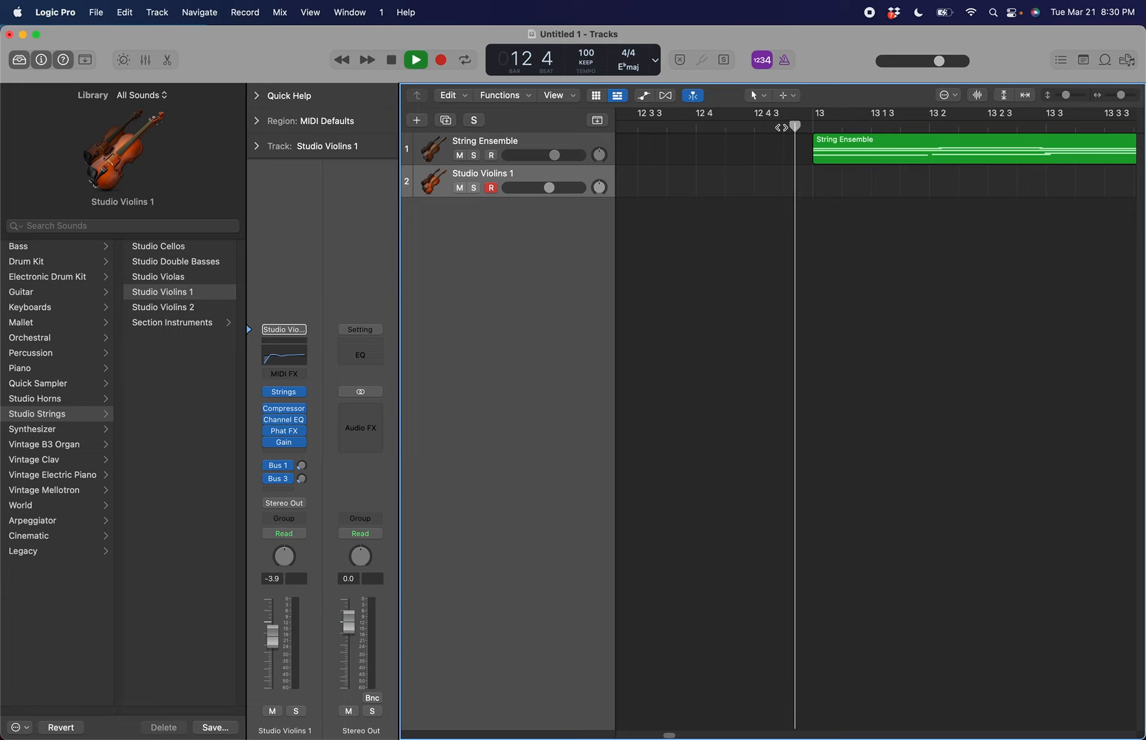
pyautogui.press('space')
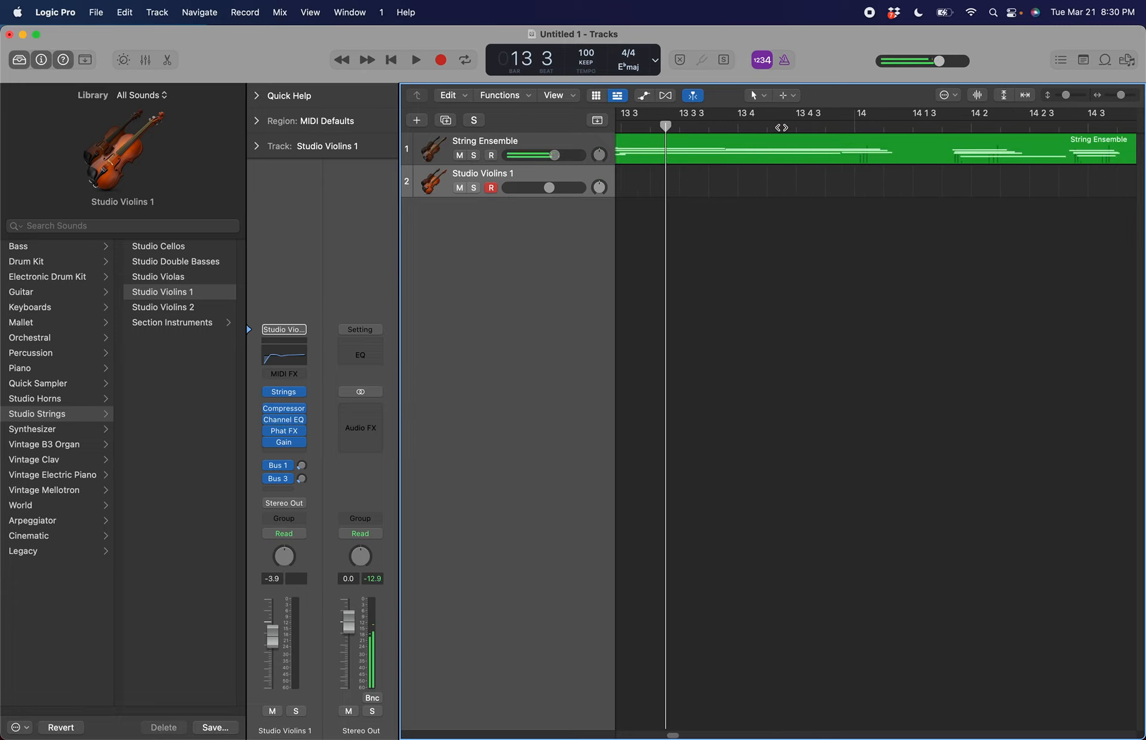
# Record the Studio Violins 1 part from bar 13 until just past bar 17
pyautogui.hscroll(-5, 788, 186)
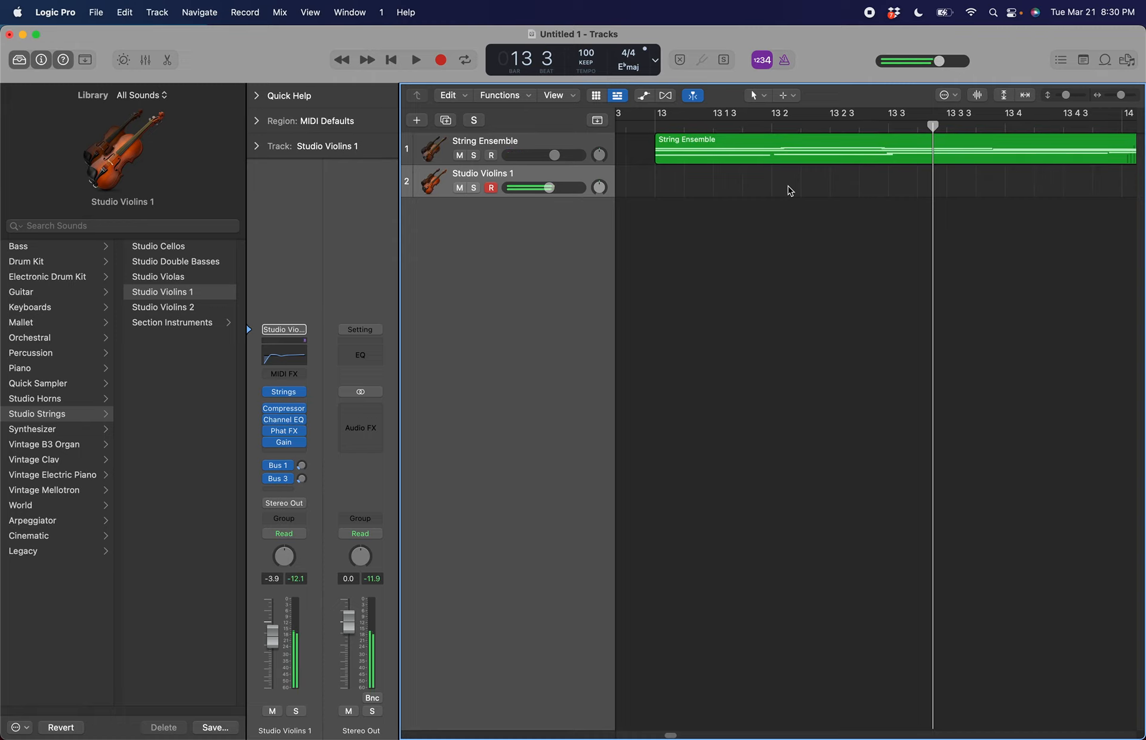
pyautogui.hscroll(-2, 788, 186)
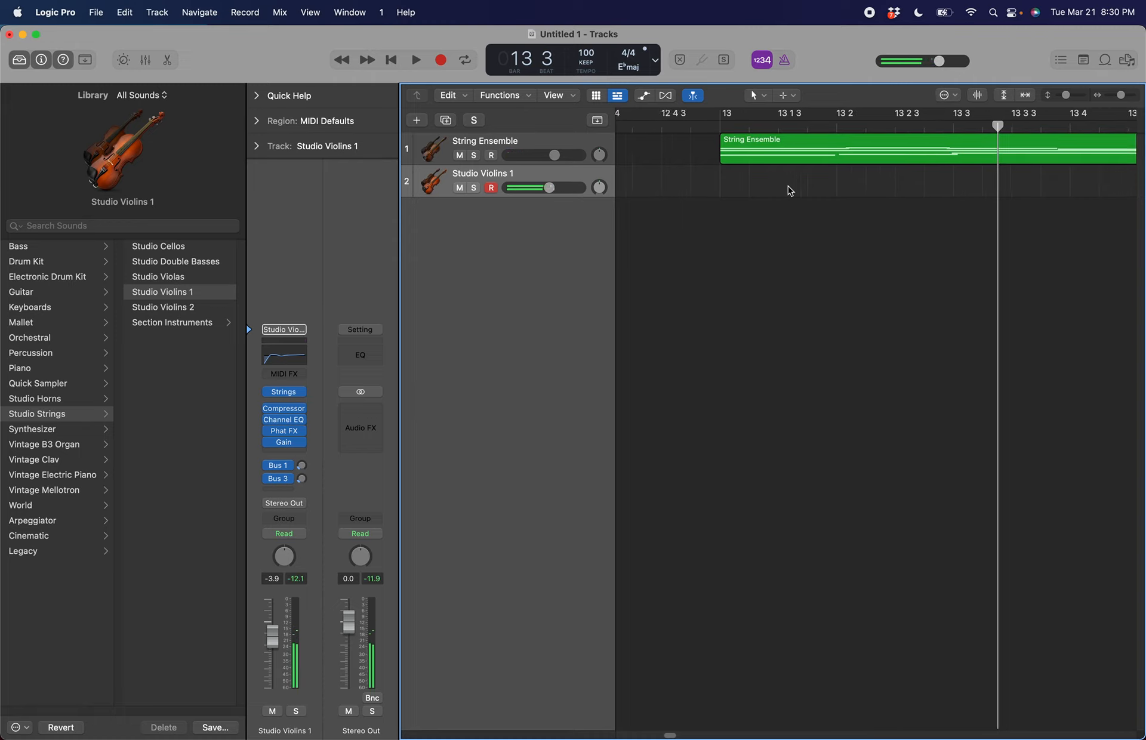
pyautogui.click(724, 127)
pyautogui.press('r')
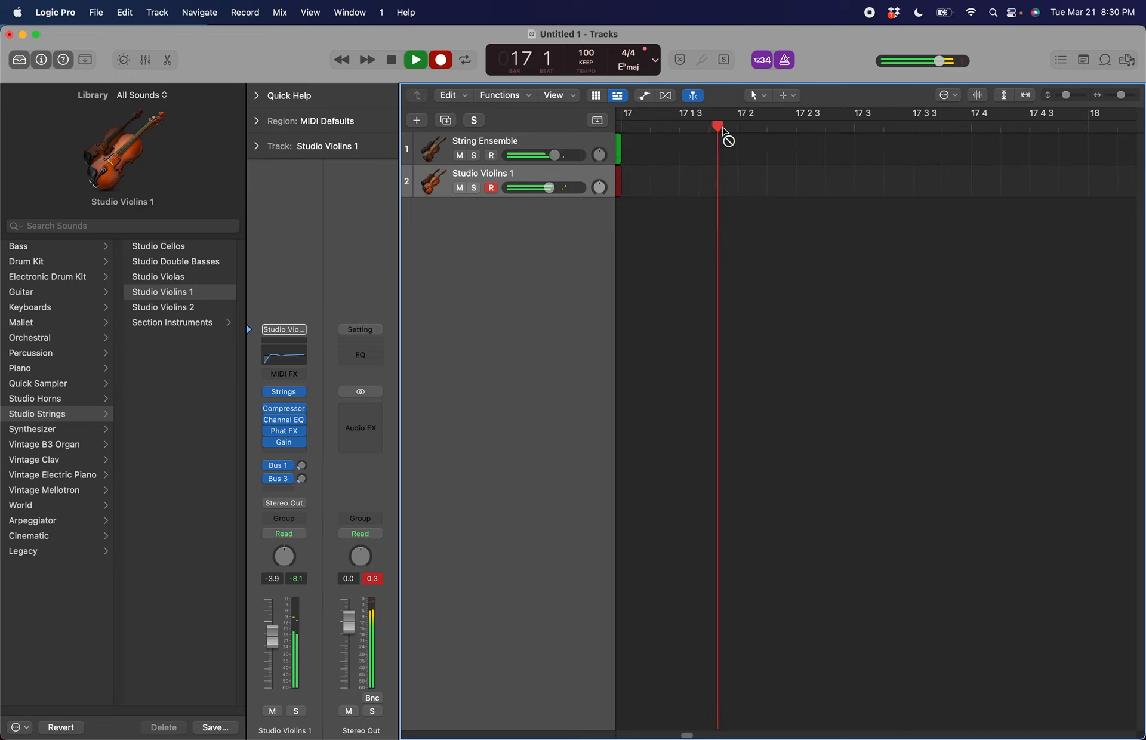
pyautogui.press('space')
pyautogui.hscroll(-10, 731, 206)
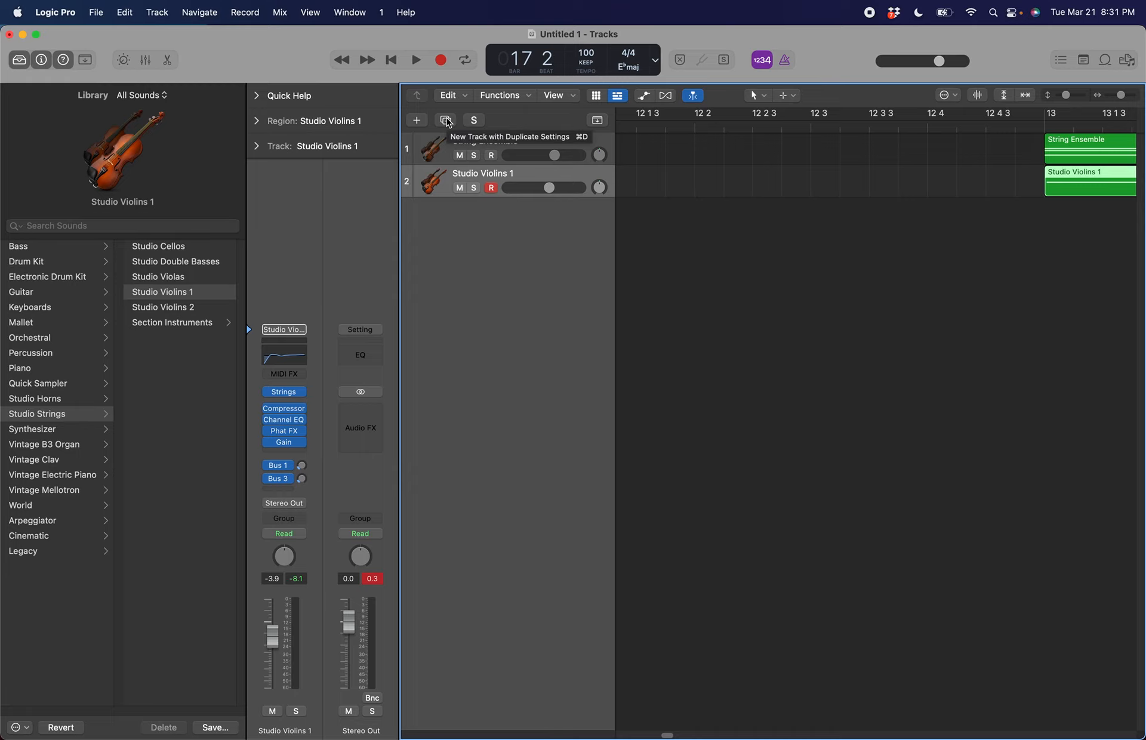
# Add a new track with duplicate settings of Studio Violins 1 and load the Studio Violas patch on it
pyautogui.press('alt')
pyautogui.keyDown('alt'); pyautogui.click(446, 120); pyautogui.keyUp('alt')
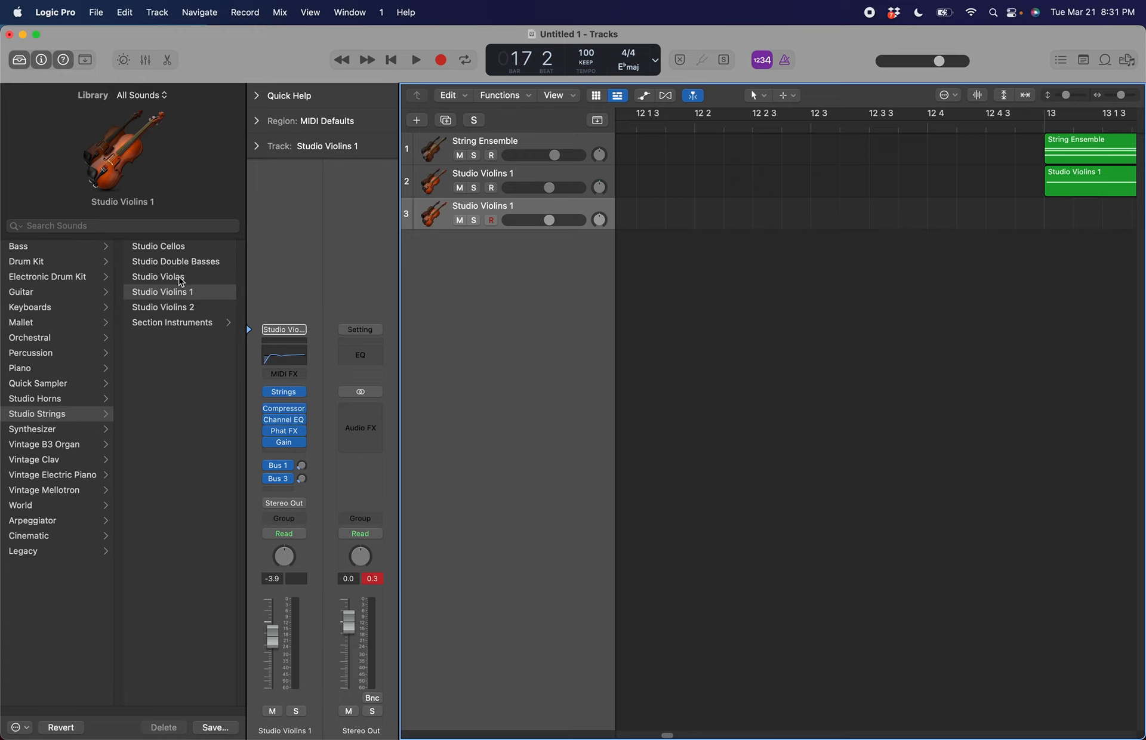
pyautogui.click(179, 279)
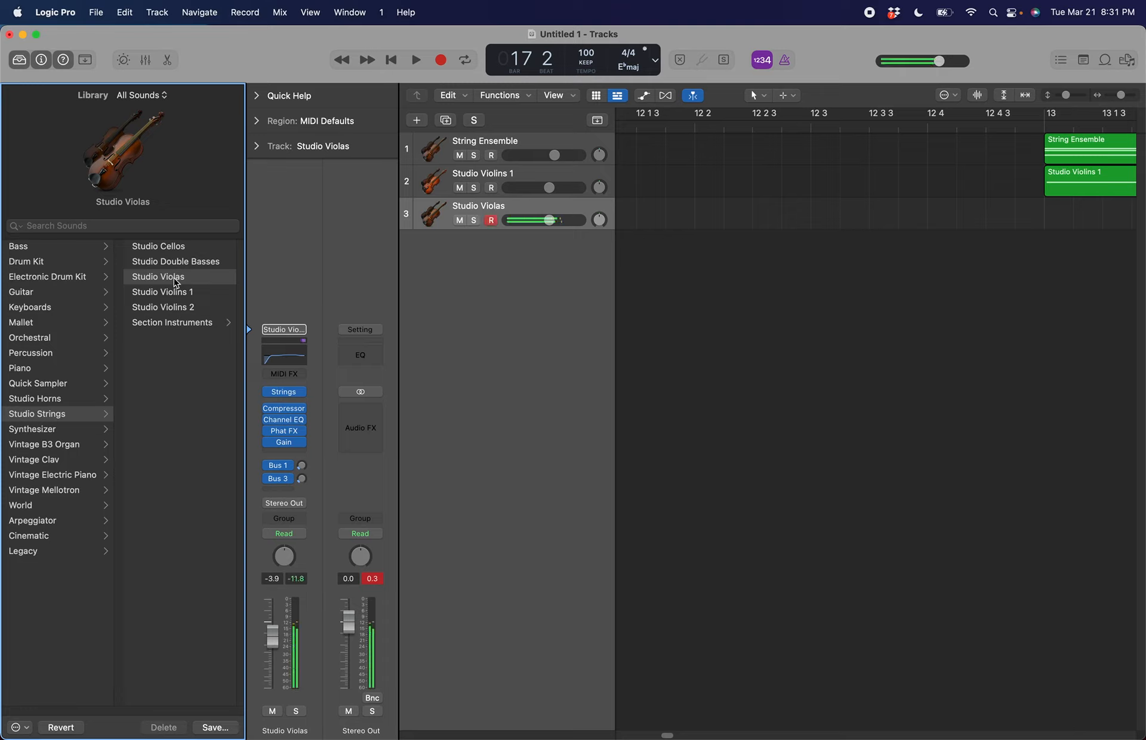
pyautogui.click(550, 221)
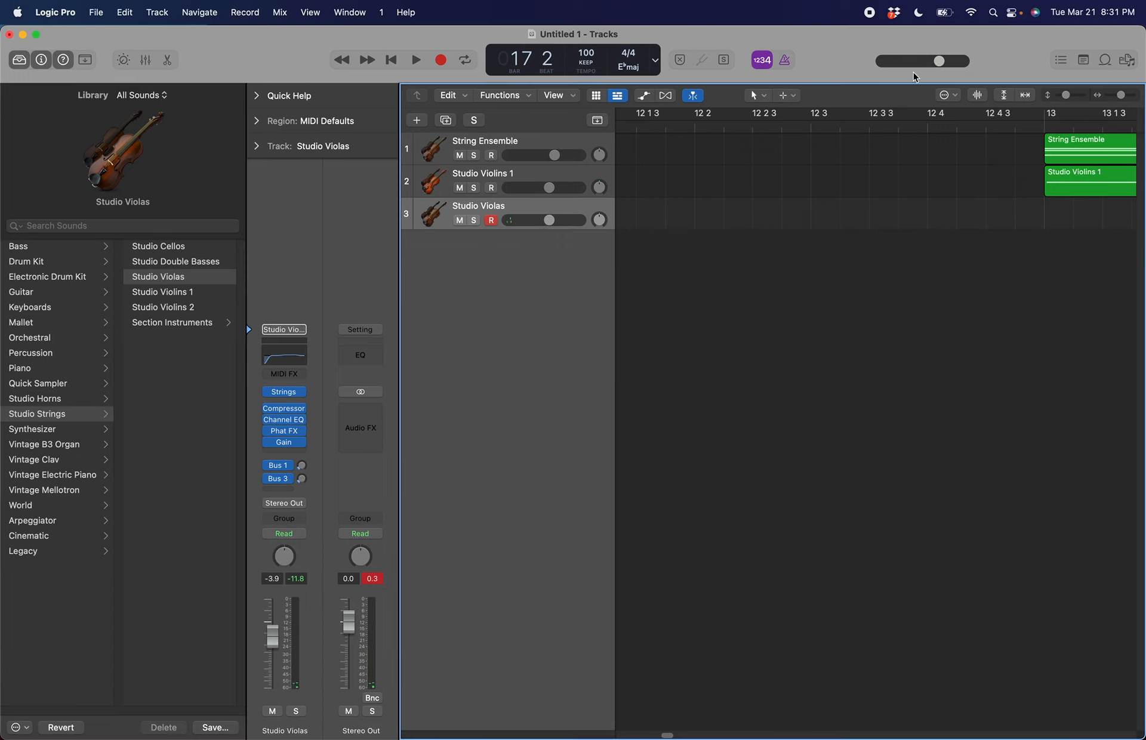
# Record the Studio Violas part from bar 13 until just past the start of bar 17
pyautogui.click(1034, 128)
pyautogui.press('r')
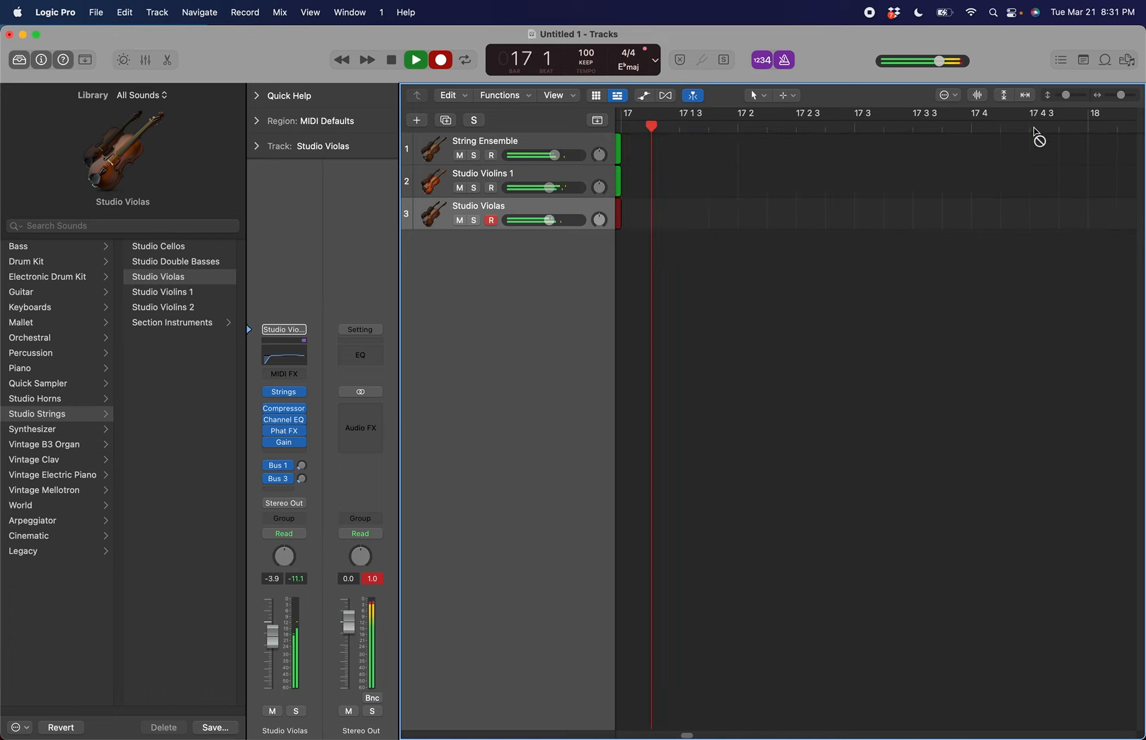
pyautogui.press('space')
# Move the playhead to just before bar 13 and play the String Ensemble, Studio Violins 1 and Studio Violas regions together
pyautogui.hscroll(-5, 878, 264)
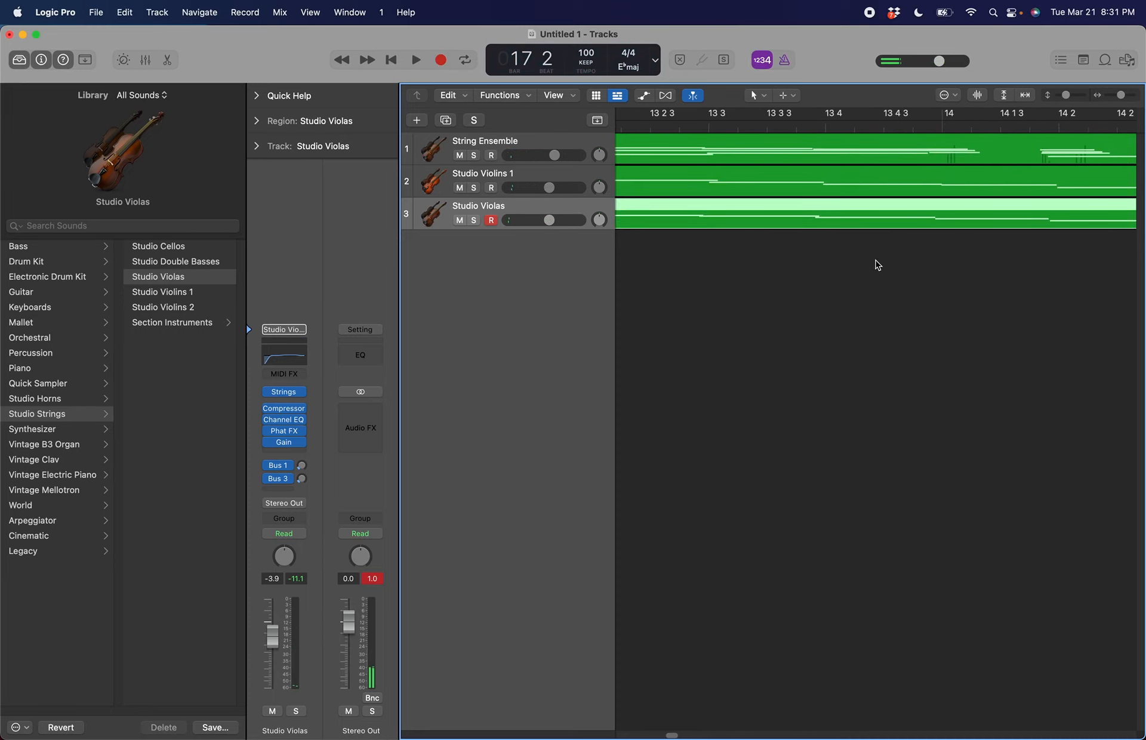
pyautogui.hscroll(-5, 877, 265)
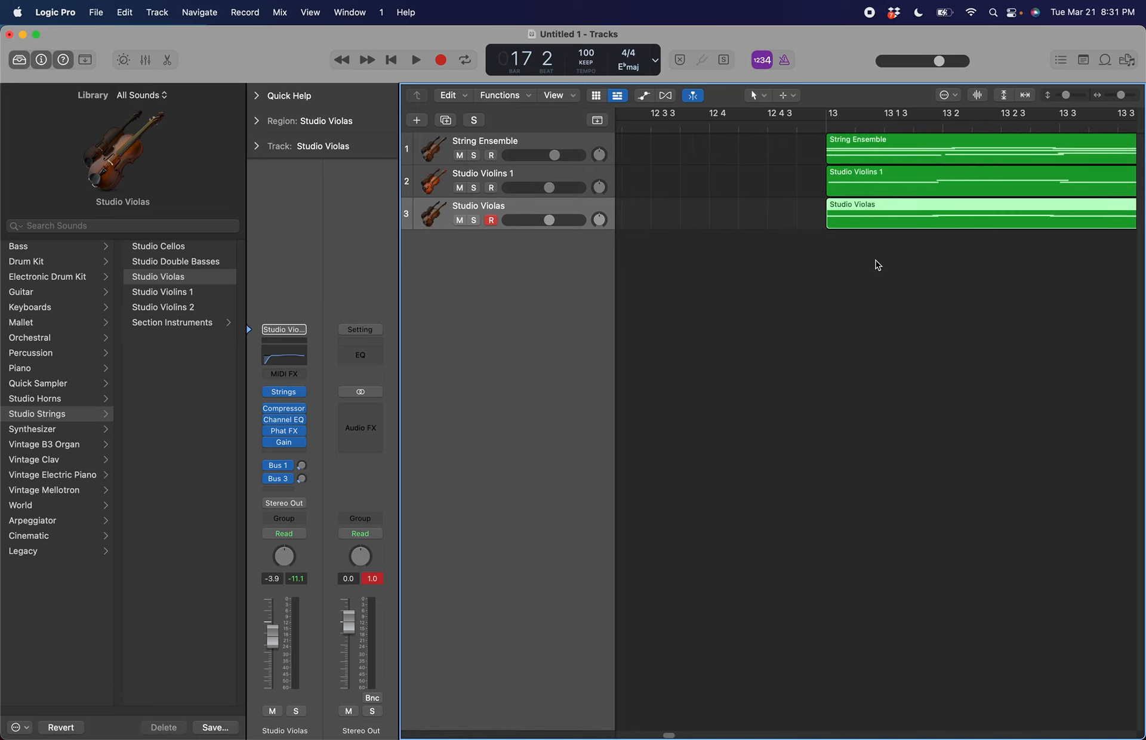
pyautogui.click(794, 123)
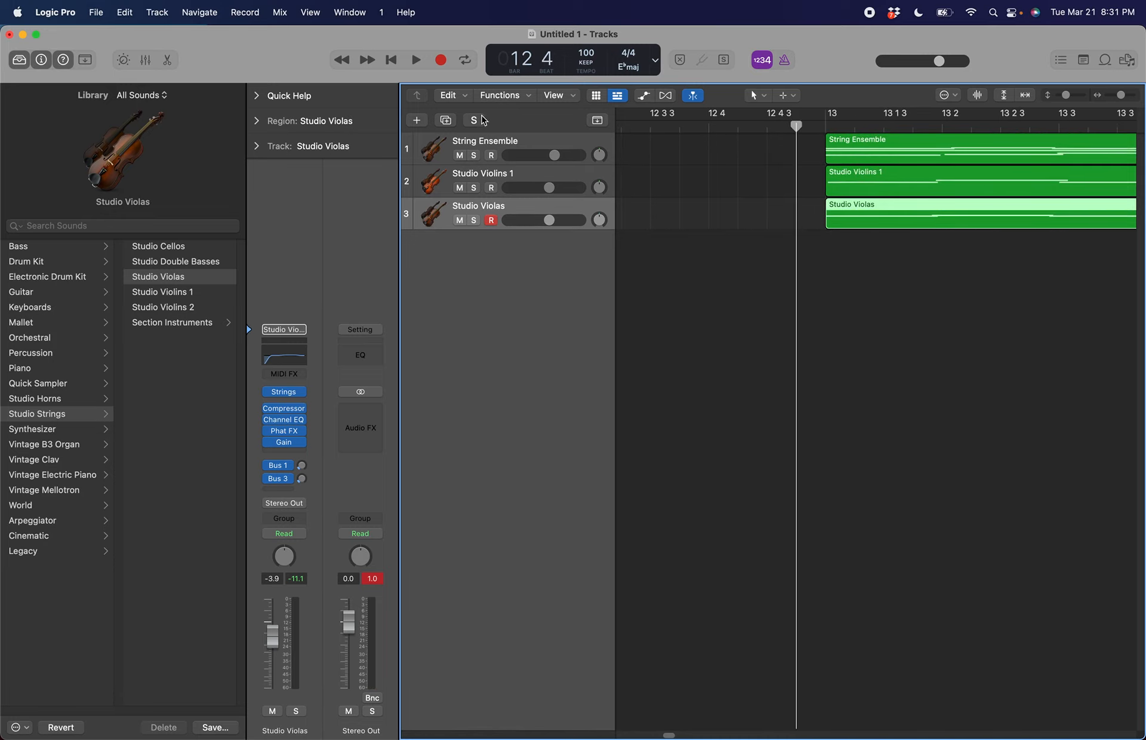
pyautogui.hscroll(10, 877, 235)
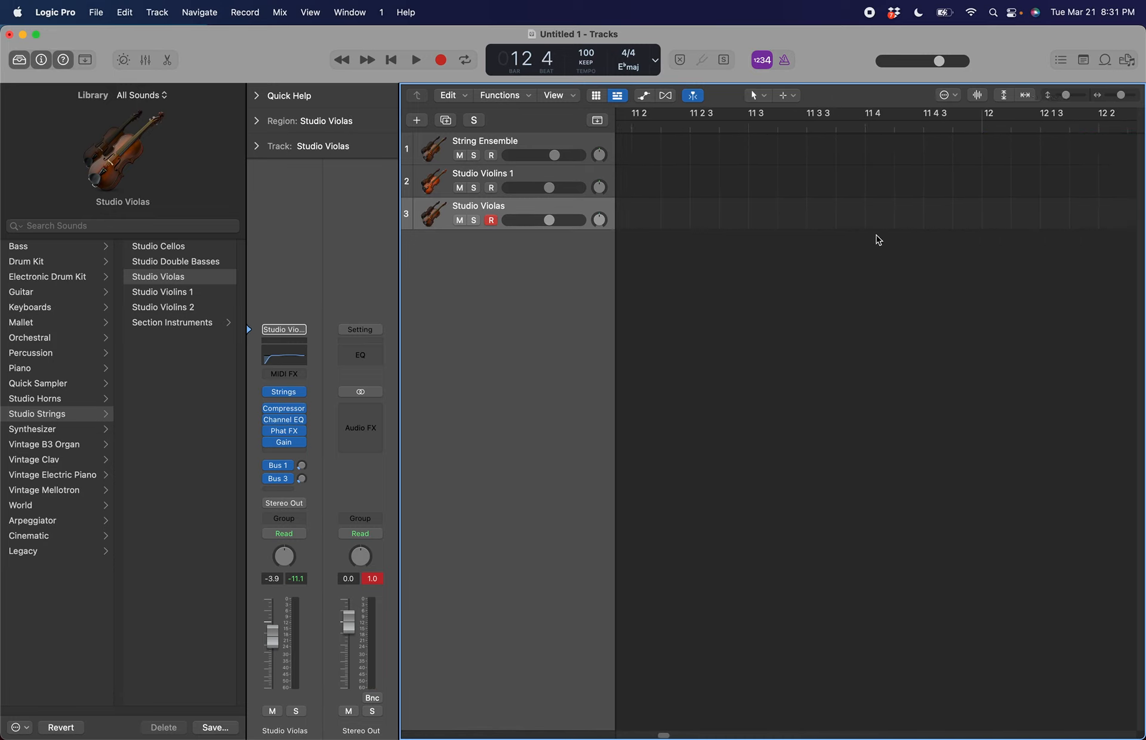
pyautogui.hscroll(-10, 903, 235)
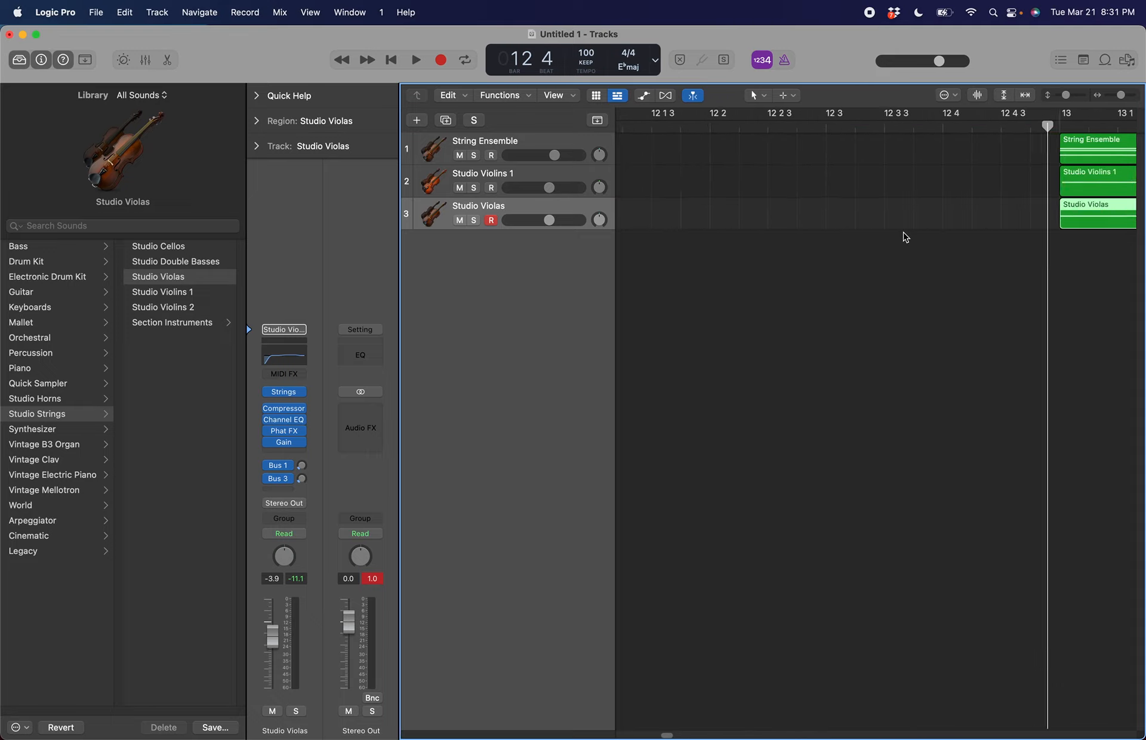
pyautogui.hscroll(6, 710, 188)
pyautogui.hscroll(-5, 693, 191)
pyautogui.hscroll(5, 693, 191)
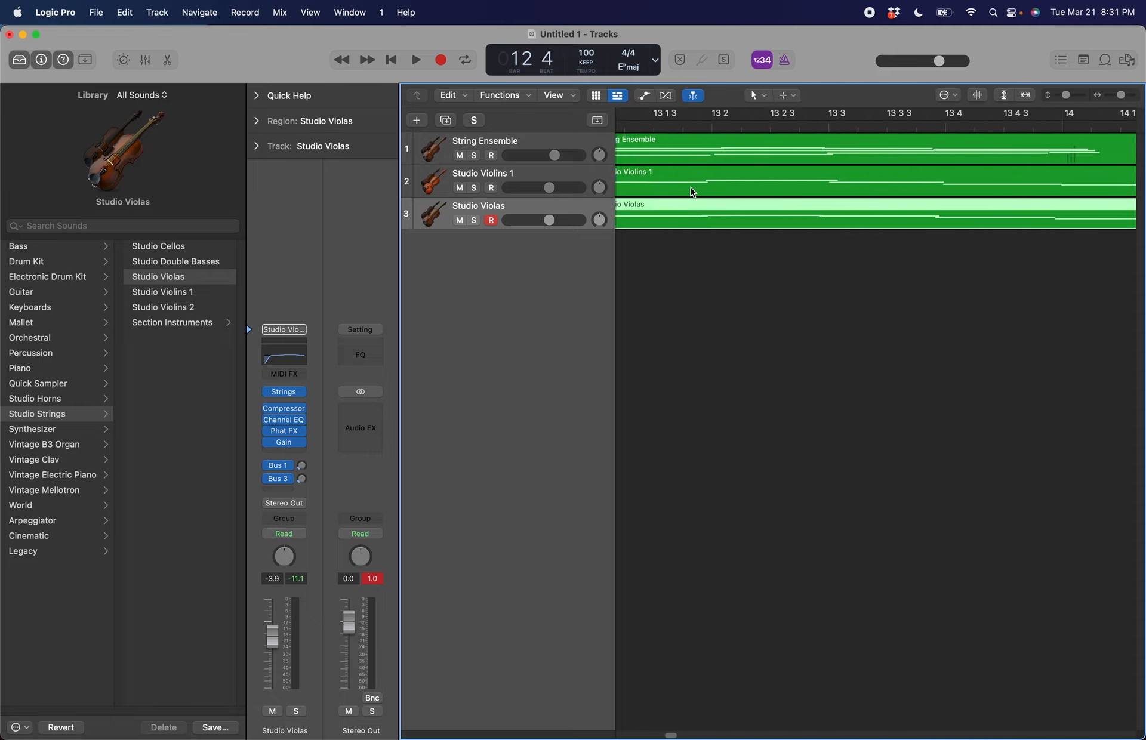
pyautogui.hscroll(-5, 692, 191)
pyautogui.hscroll(2, 693, 191)
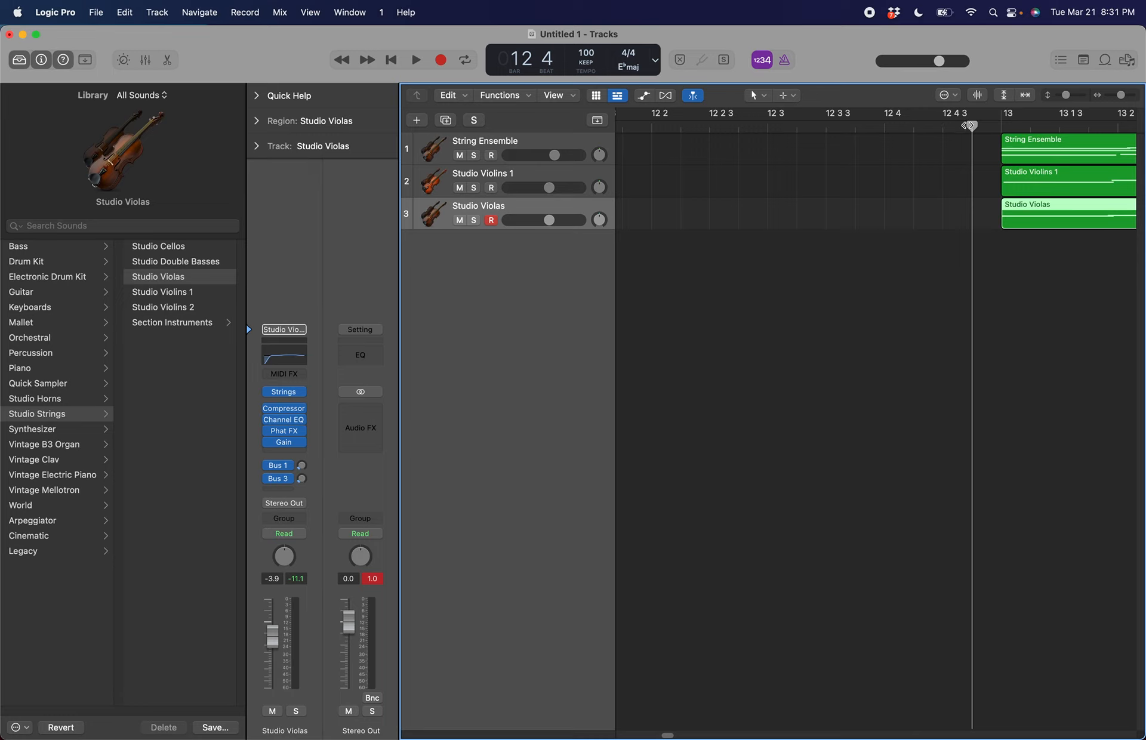
pyautogui.moveTo(970, 126); pyautogui.dragTo(947, 127)
pyautogui.press('space')
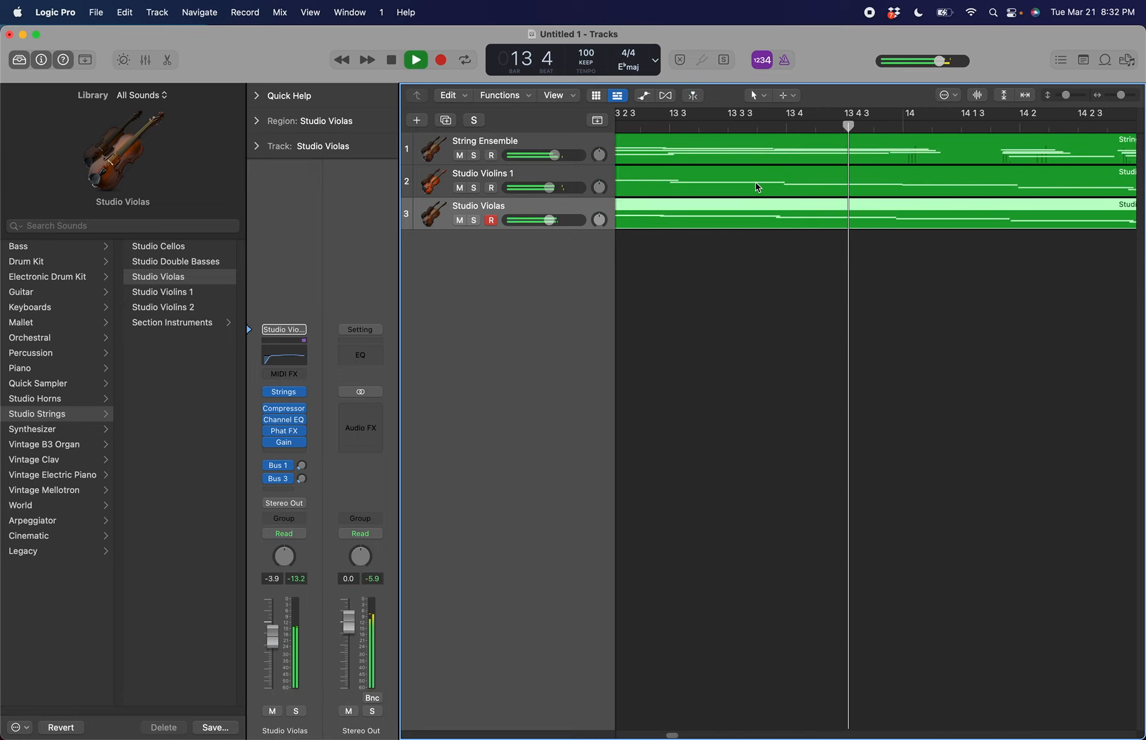
# Stop playback and hide the sound Library to widen the Tracks area
pyautogui.press('space')
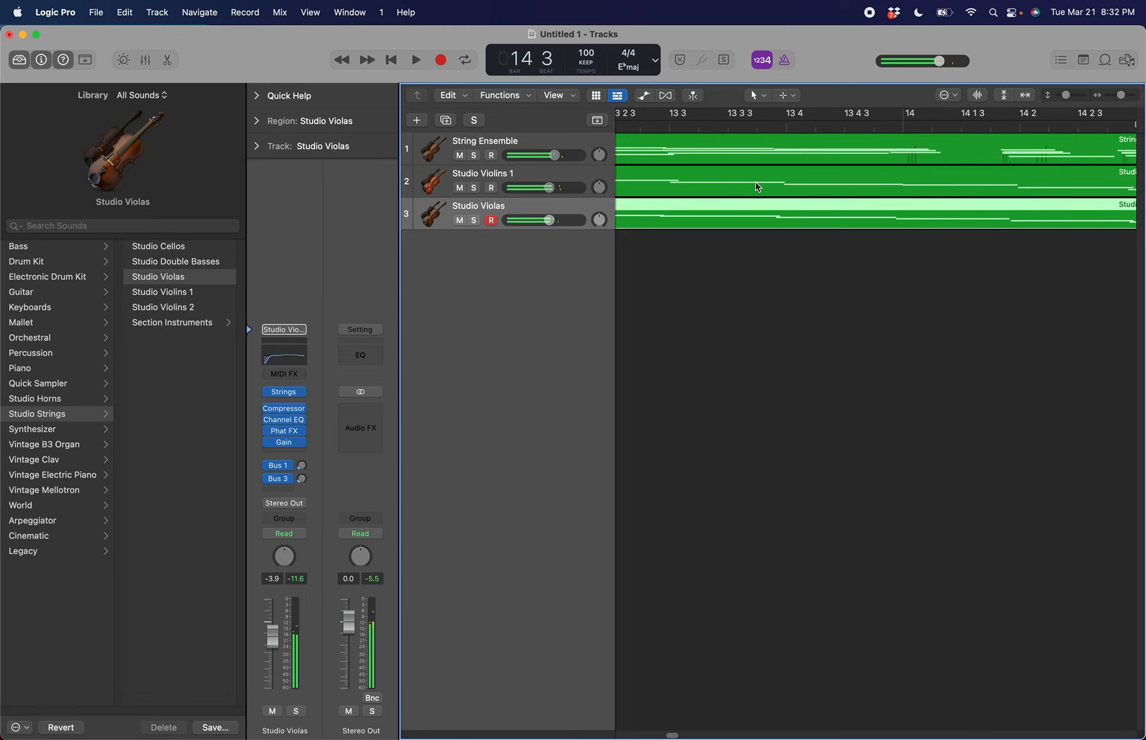
pyautogui.hscroll(2, 1017, 231)
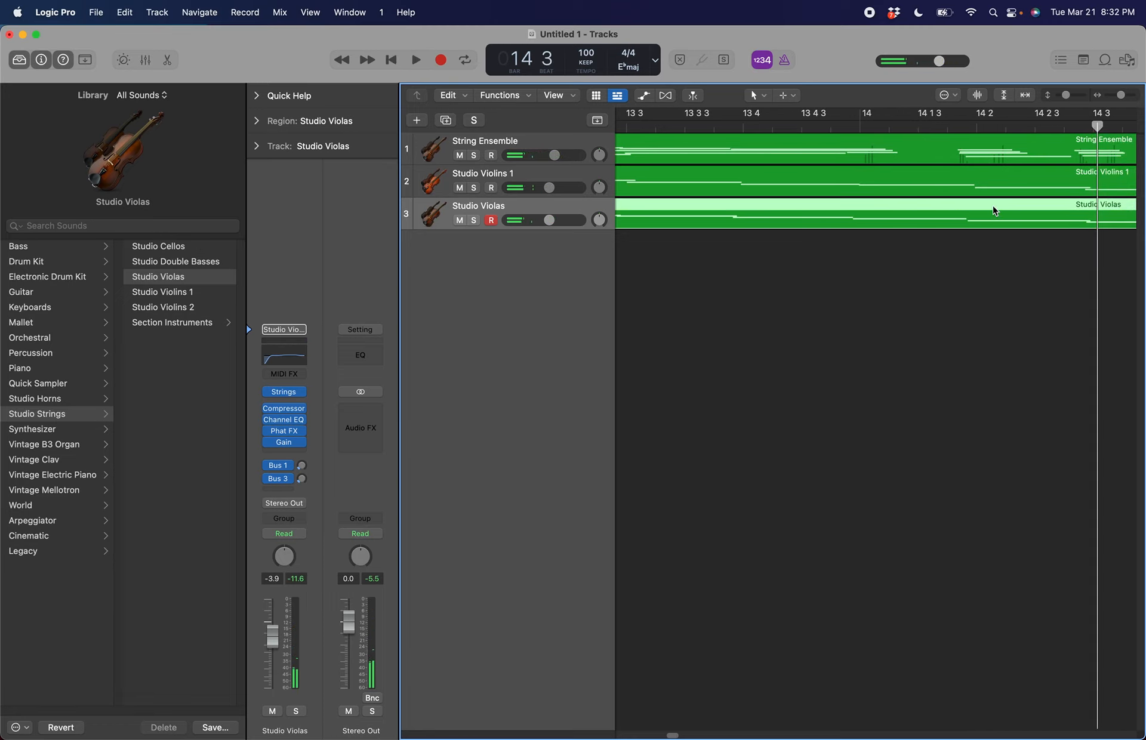
pyautogui.hscroll(-8, 993, 210)
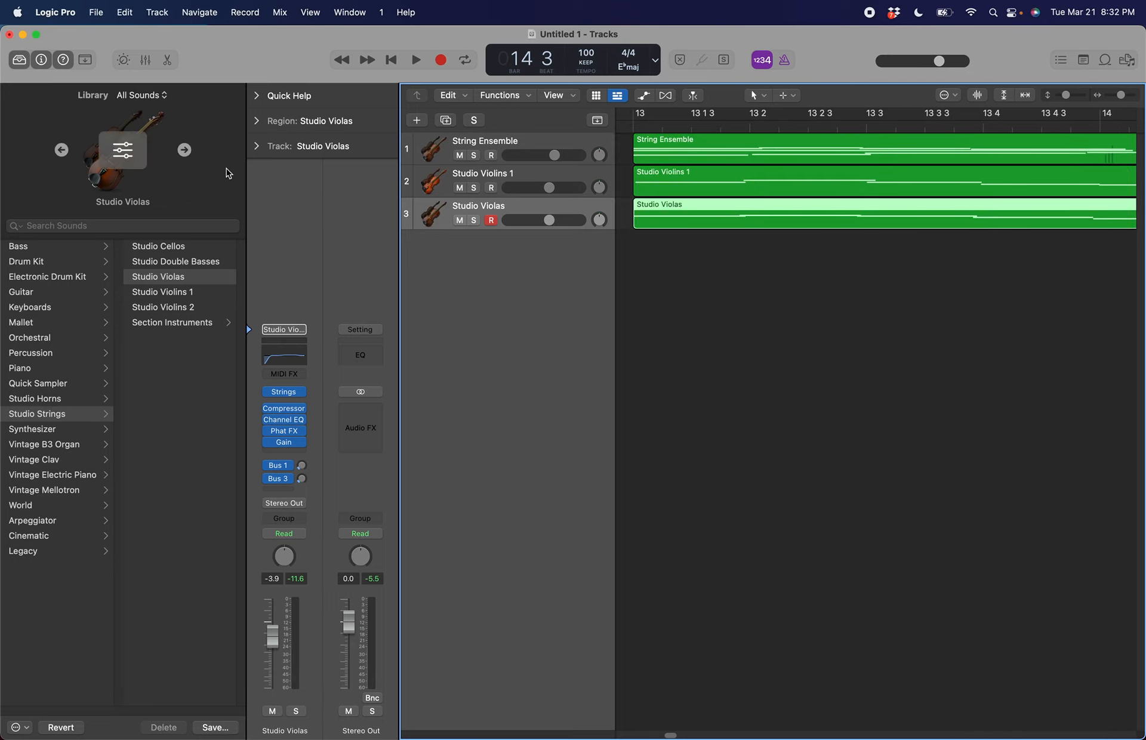
pyautogui.click(19, 61)
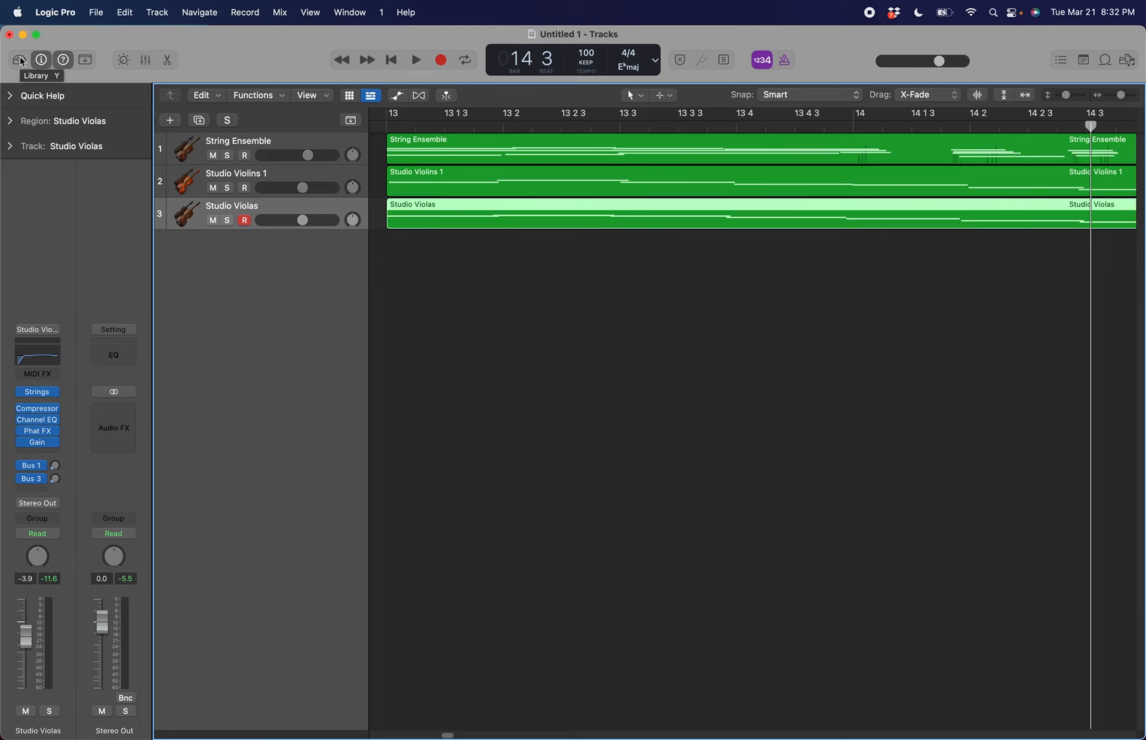
# Solo the Studio Violas track and play it from just before bar 13 to about beat 3 of bar 14
pyautogui.hscroll(-3, 467, 365)
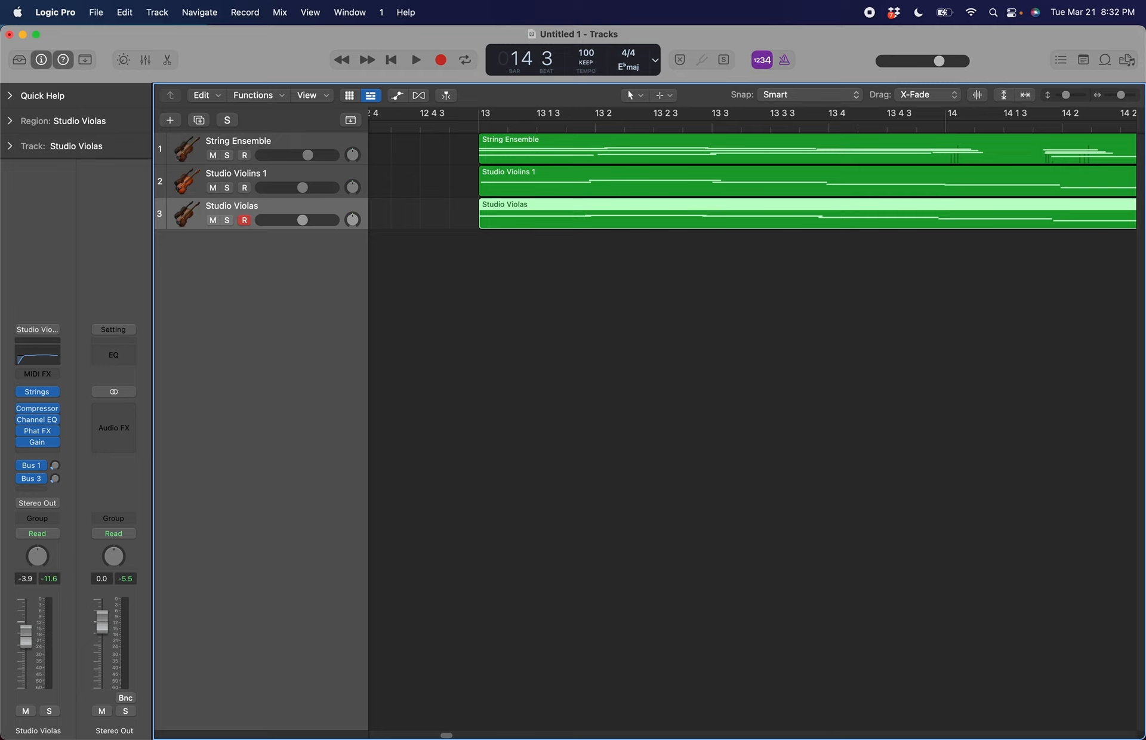
pyautogui.click(459, 124)
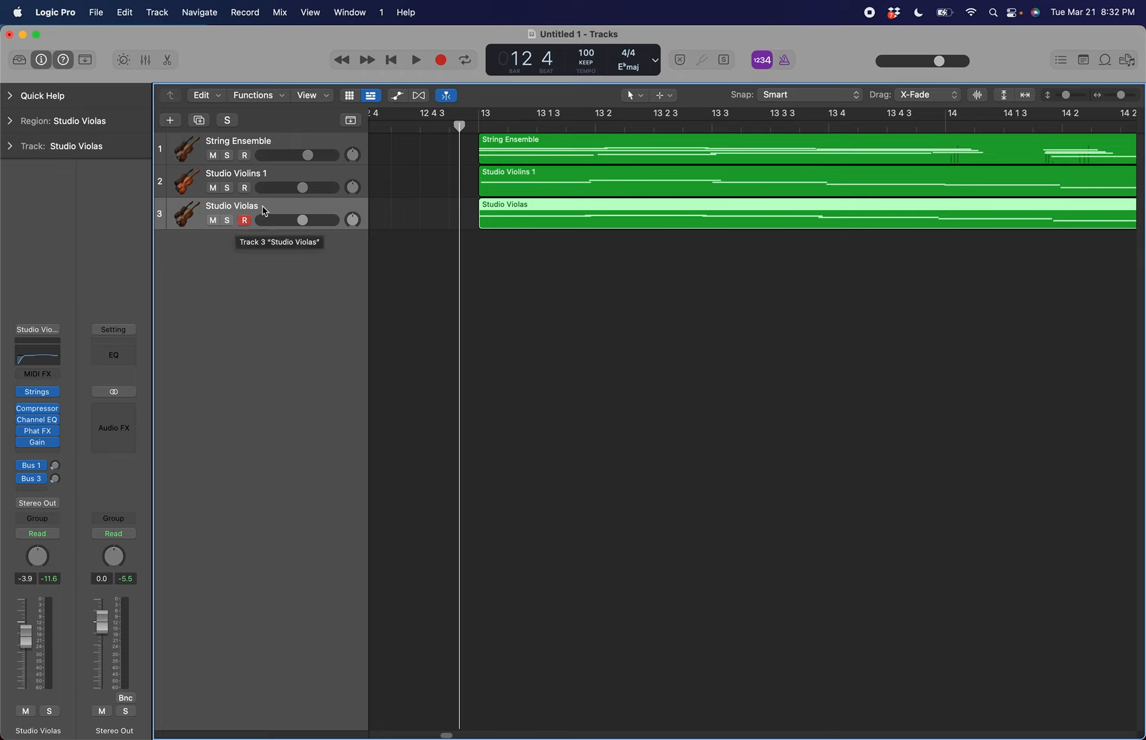
pyautogui.press('s')
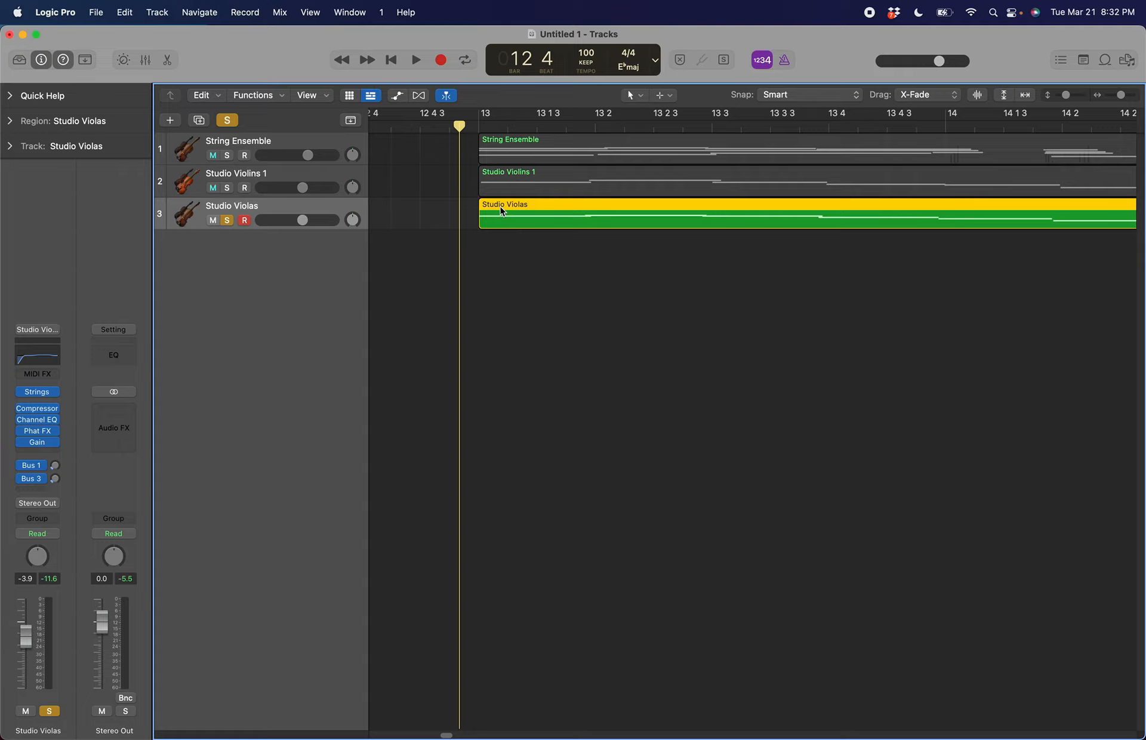
pyautogui.press('space')
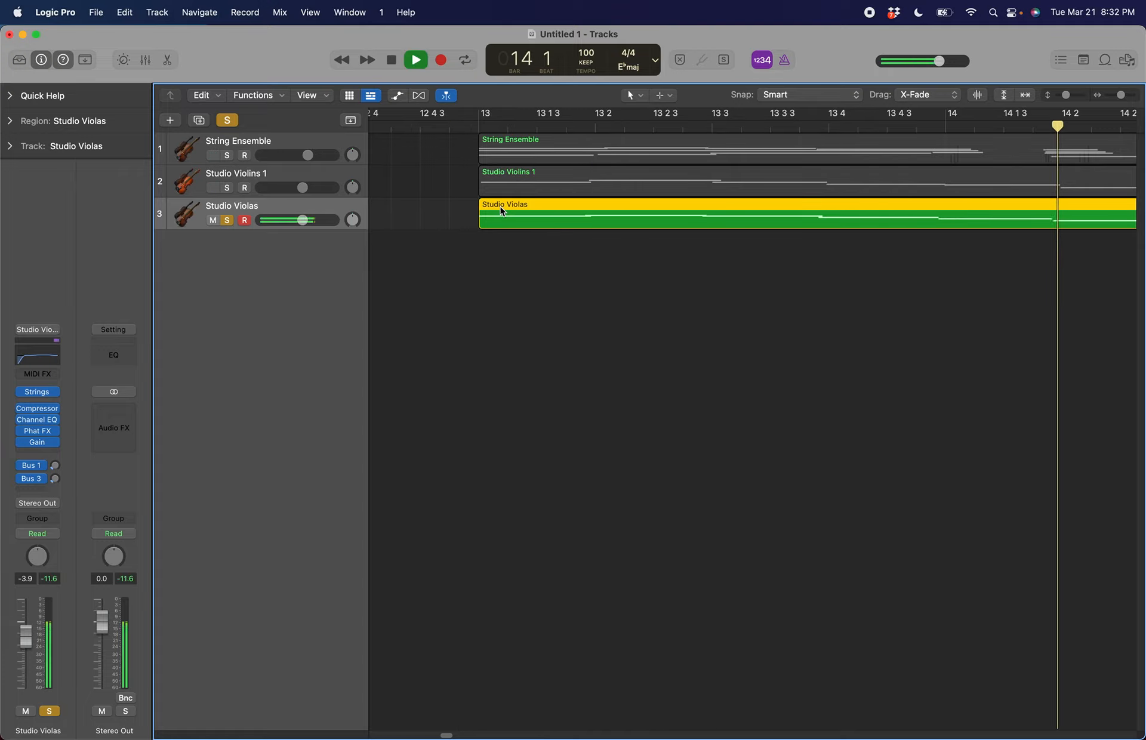
pyautogui.press('space')
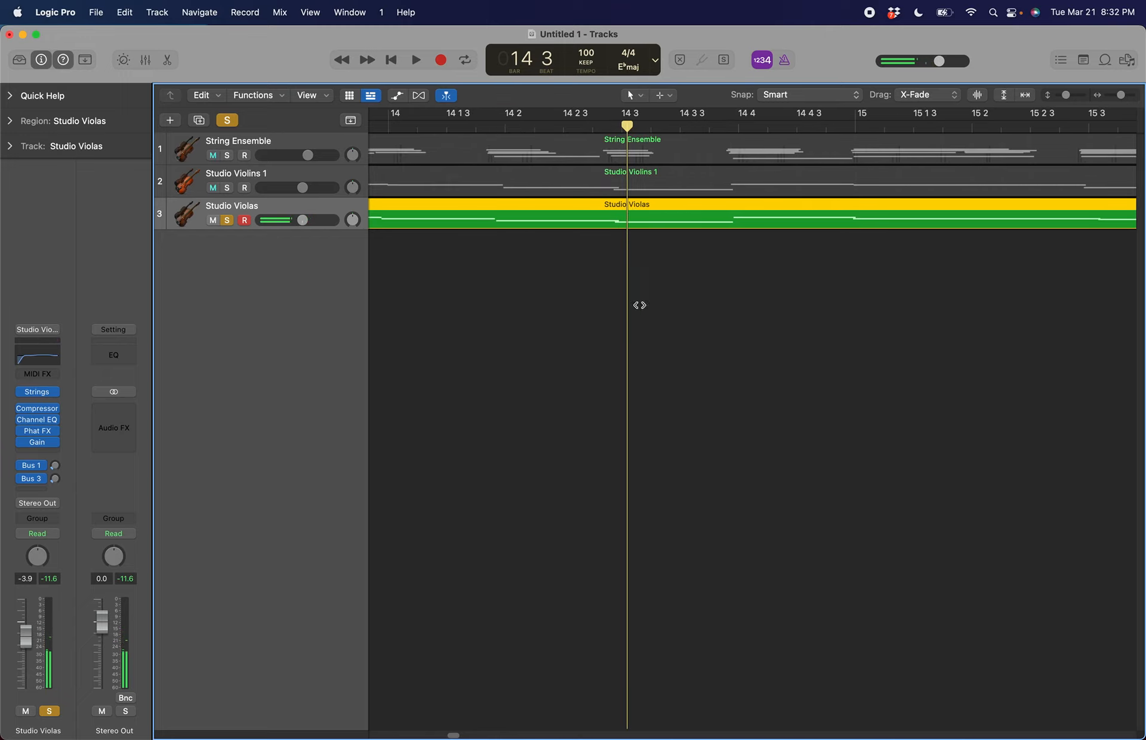
# Open the Studio Violas region in the Piano Roll and audition the two low notes around beats 2 and 3 of bar 14
pyautogui.hscroll(-2, 560, 238)
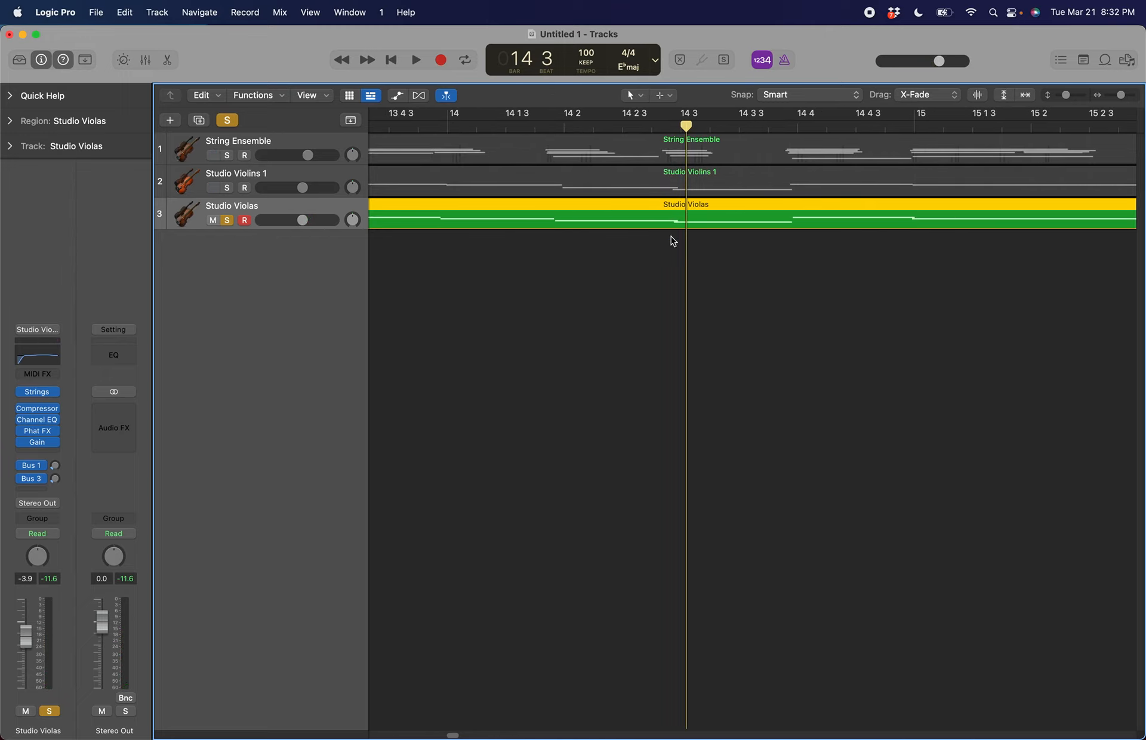
pyautogui.doubleClick(588, 216)
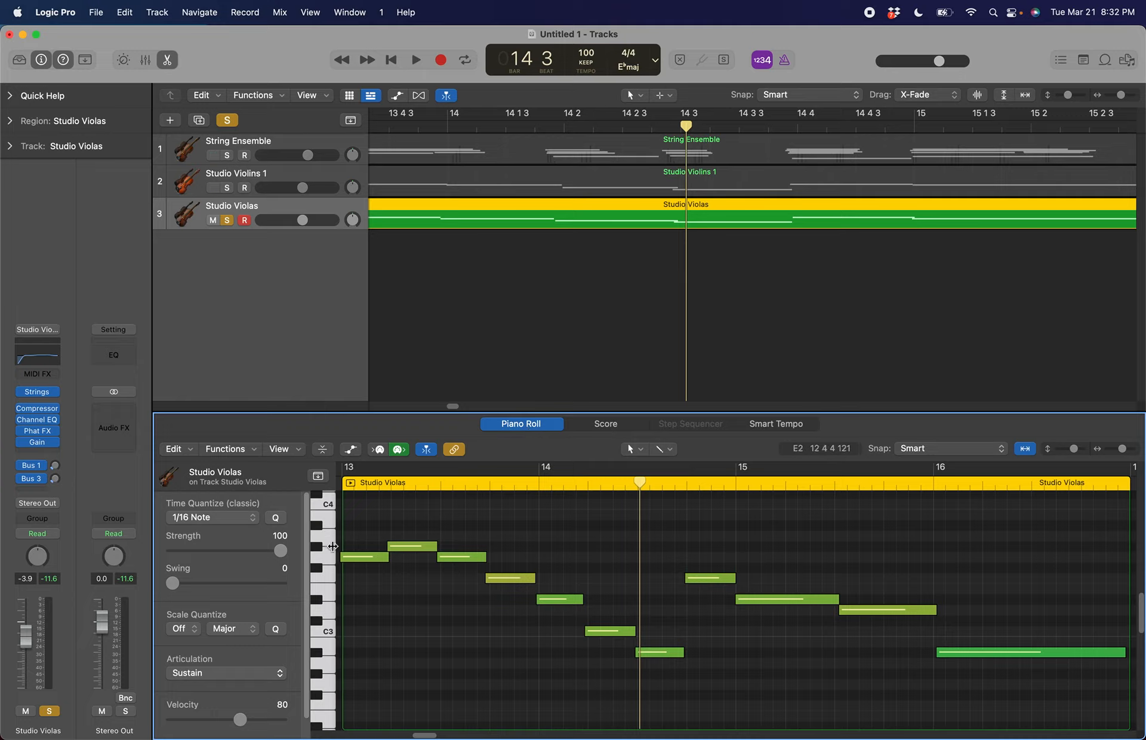
pyautogui.click(651, 654)
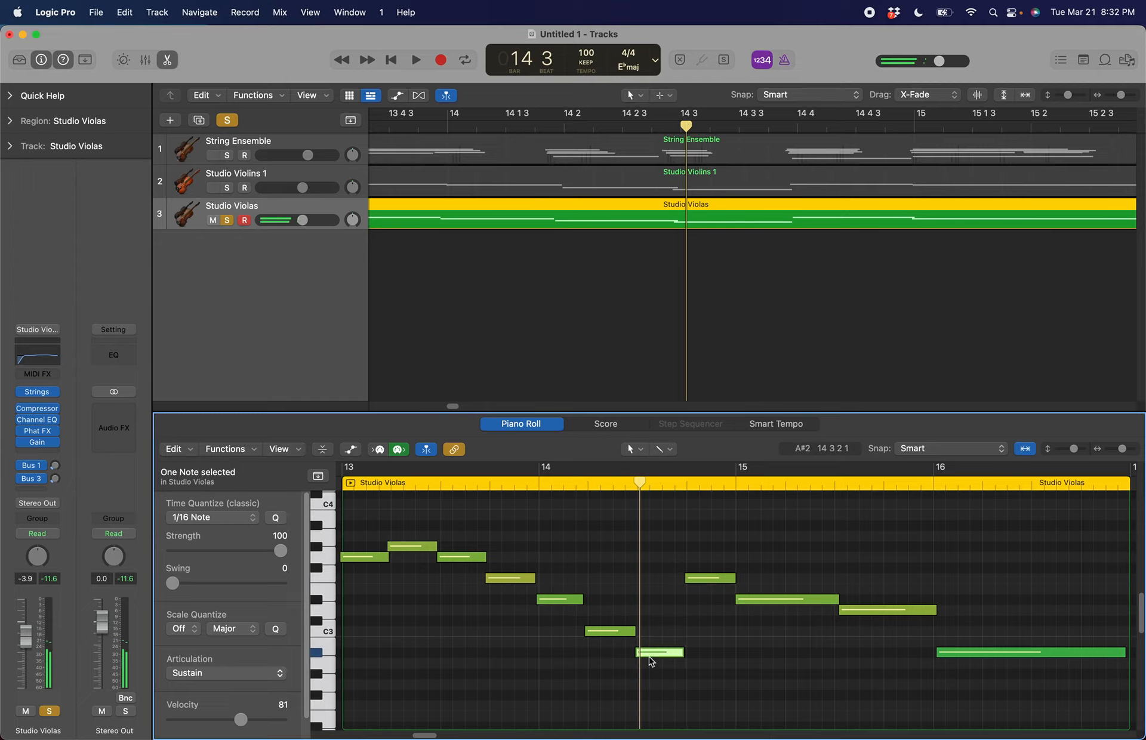
pyautogui.click(607, 632)
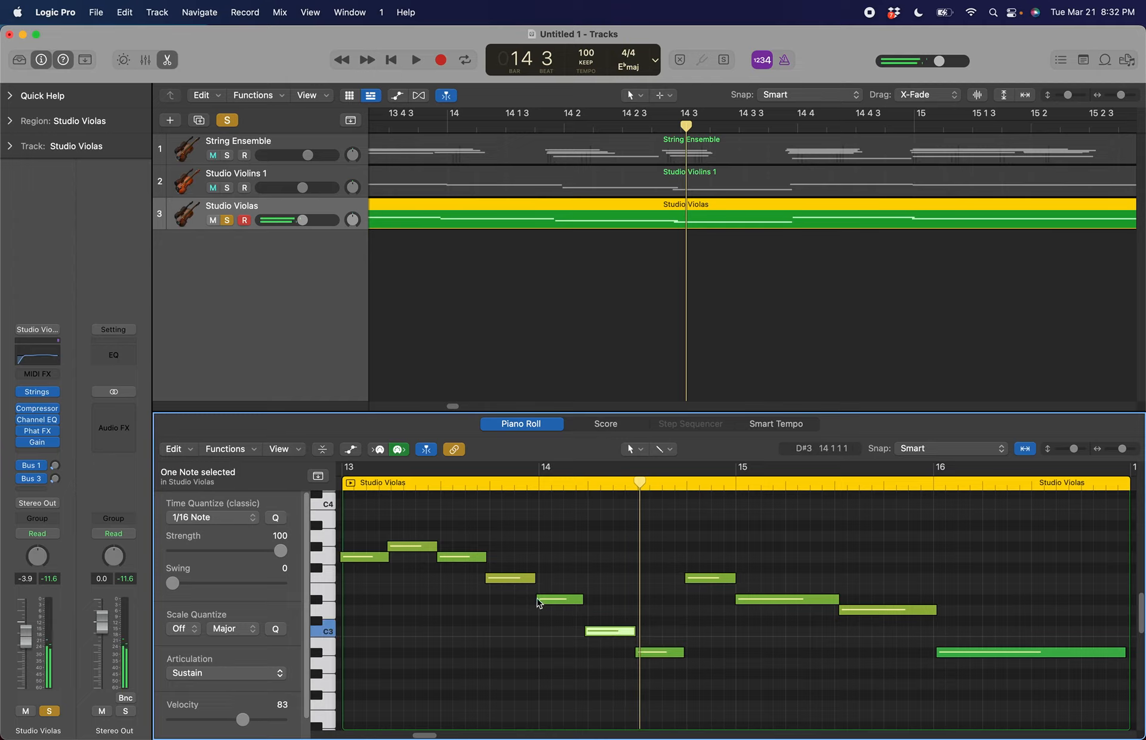
pyautogui.scroll(5, 622, 642)
pyautogui.scroll(-3, 621, 641)
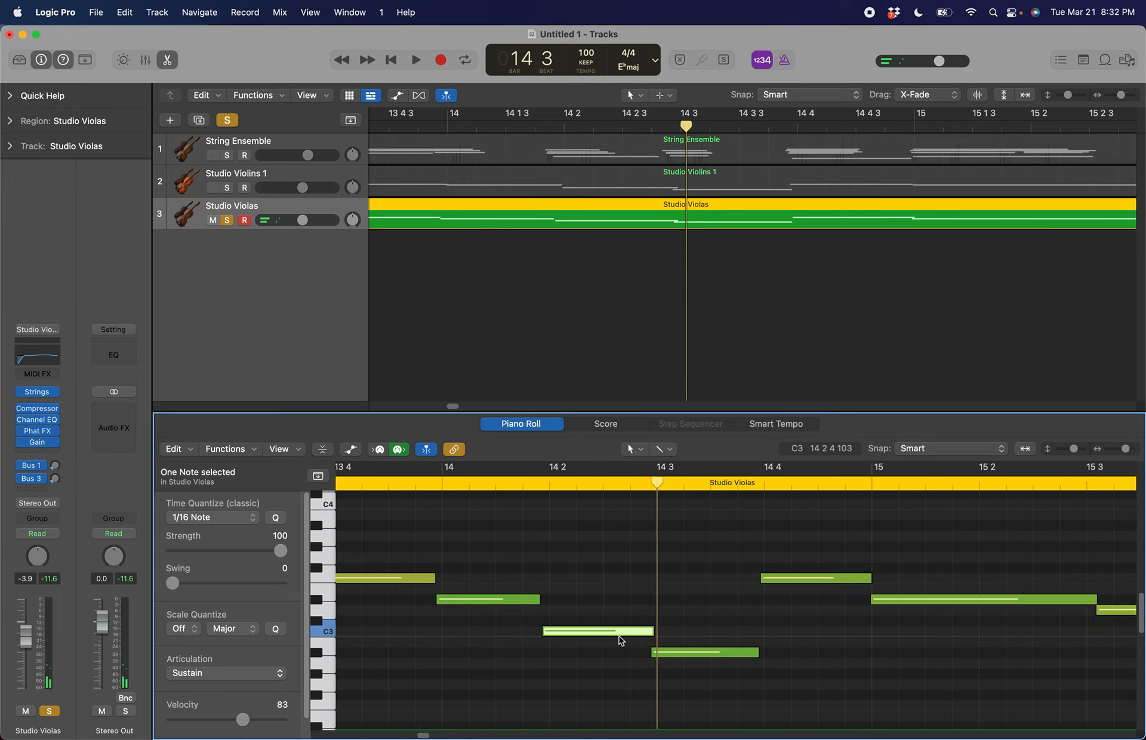
pyautogui.hscroll(-3, 621, 640)
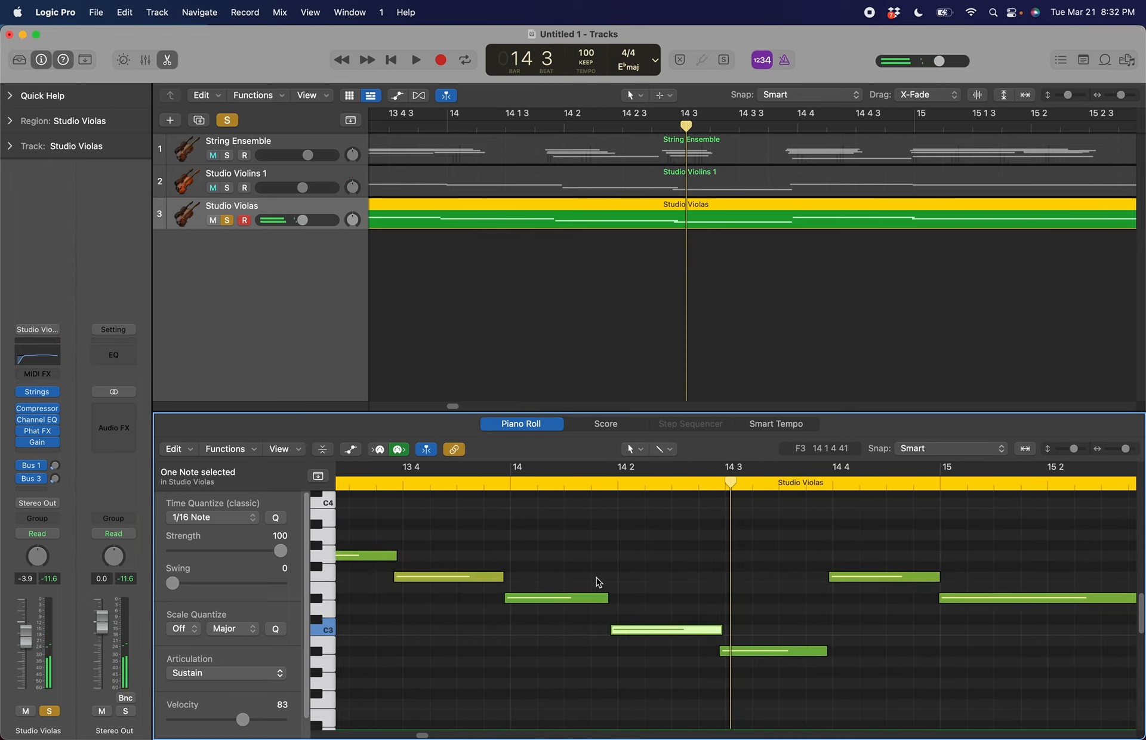
pyautogui.click(655, 626)
pyautogui.moveTo(646, 632); pyautogui.dragTo(650, 639)
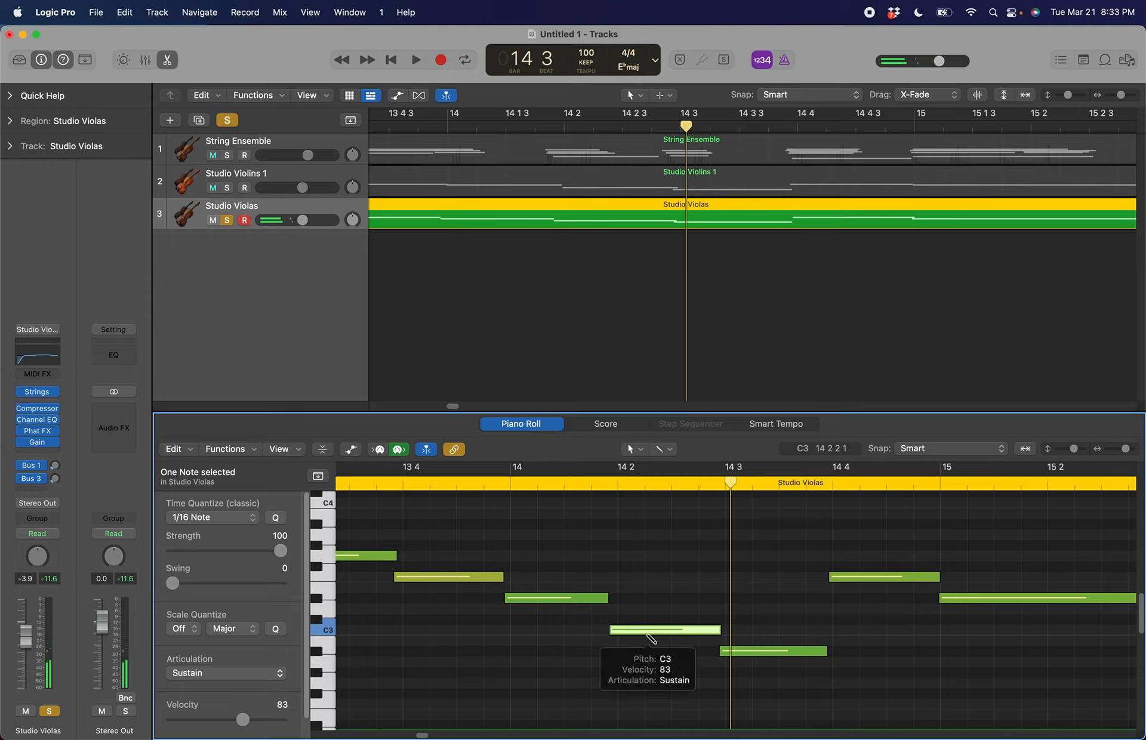
pyautogui.moveTo(647, 627); pyautogui.dragTo(672, 625)
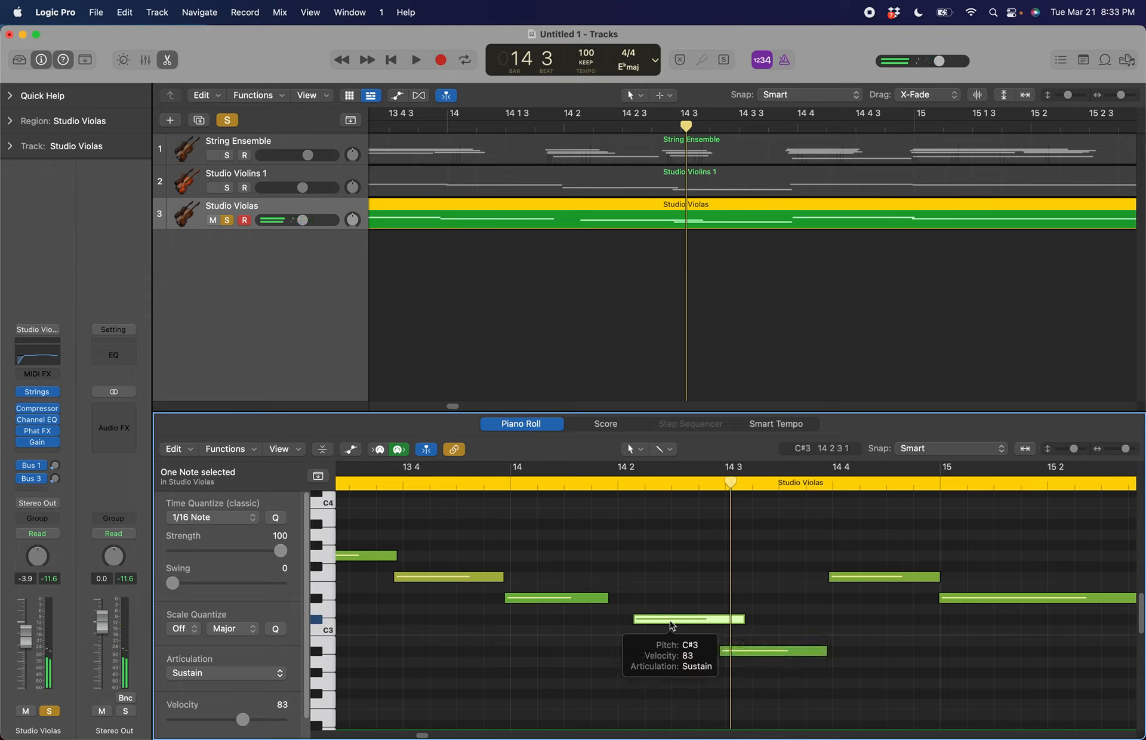
pyautogui.hotkey('ctrl', 'z')
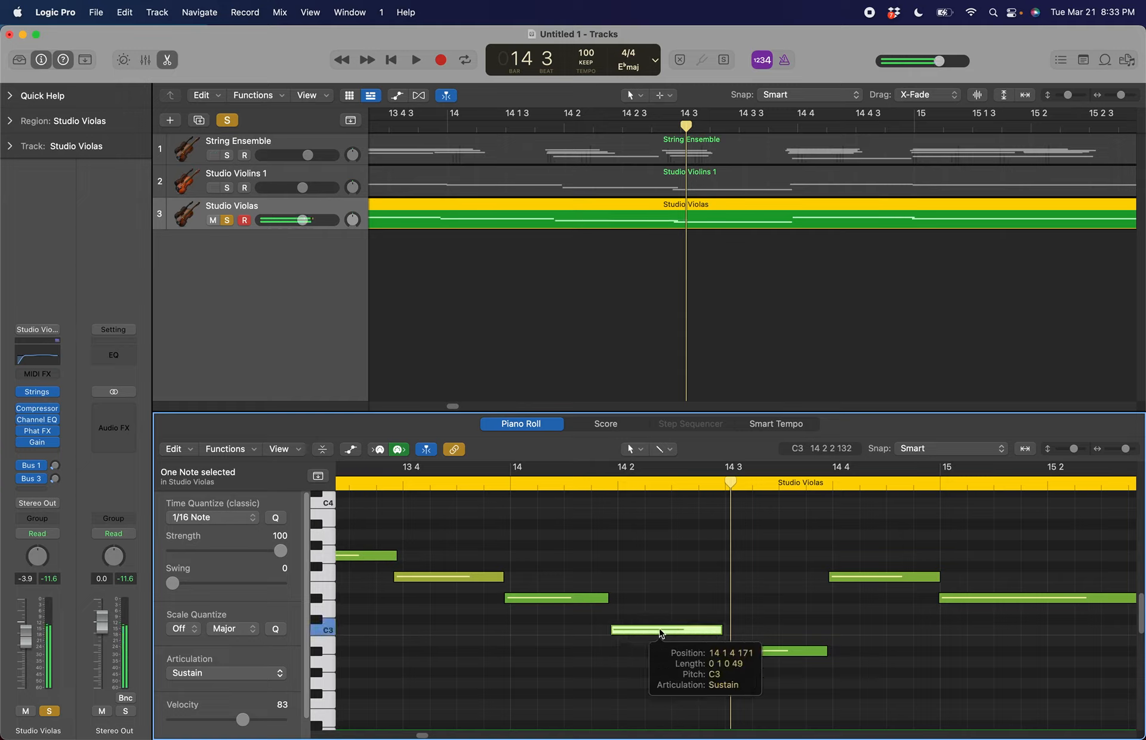
# Lower the C3 viola note near bar 14 beat 2 to B2 and play the soloed part from just before bar 13
pyautogui.moveTo(660, 633); pyautogui.dragTo(661, 641)
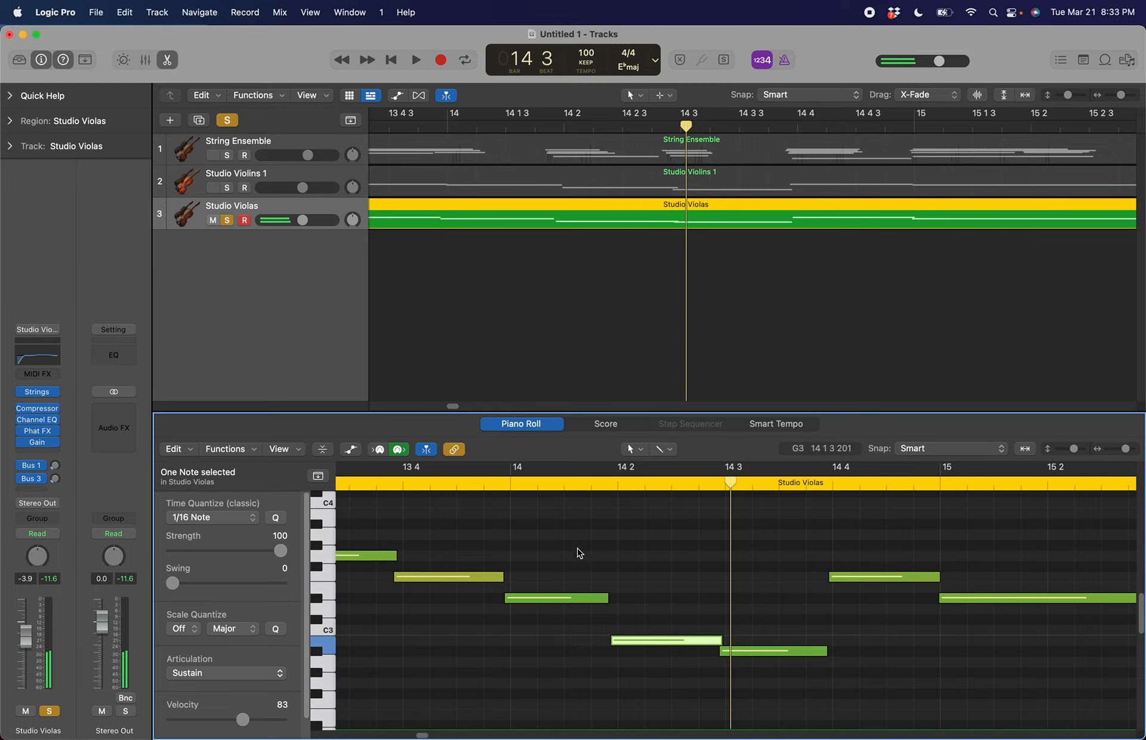
pyautogui.hscroll(-10, 571, 263)
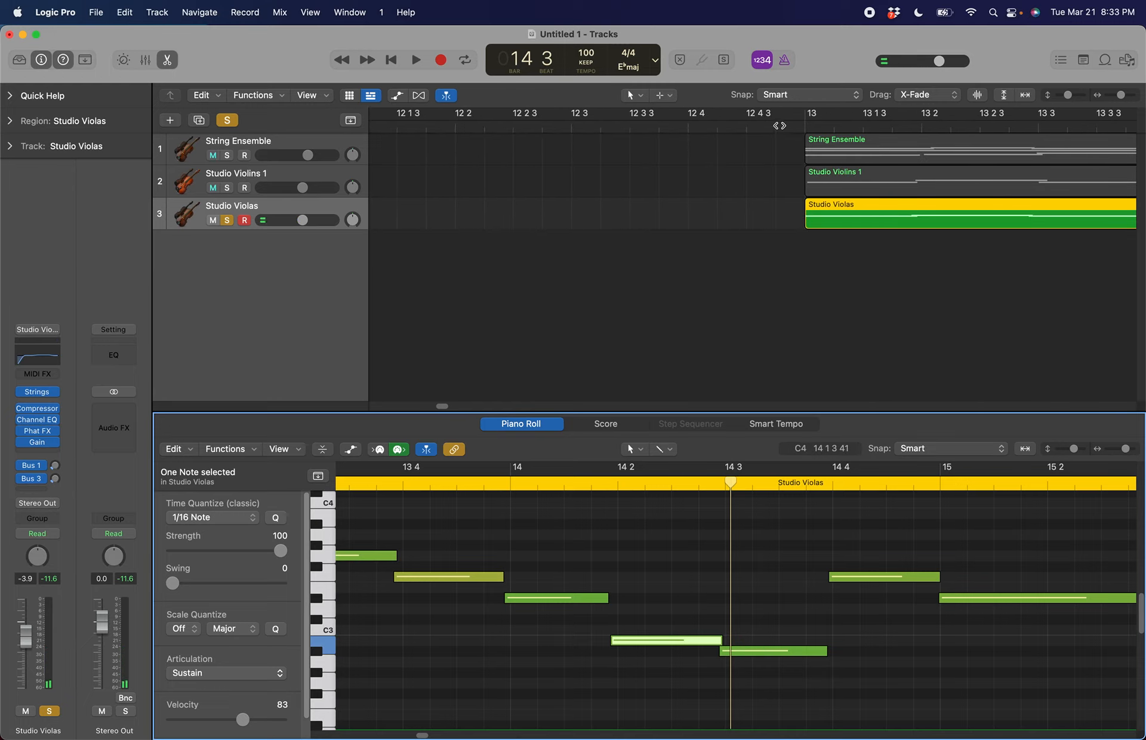
pyautogui.click(780, 125)
pyautogui.press('space')
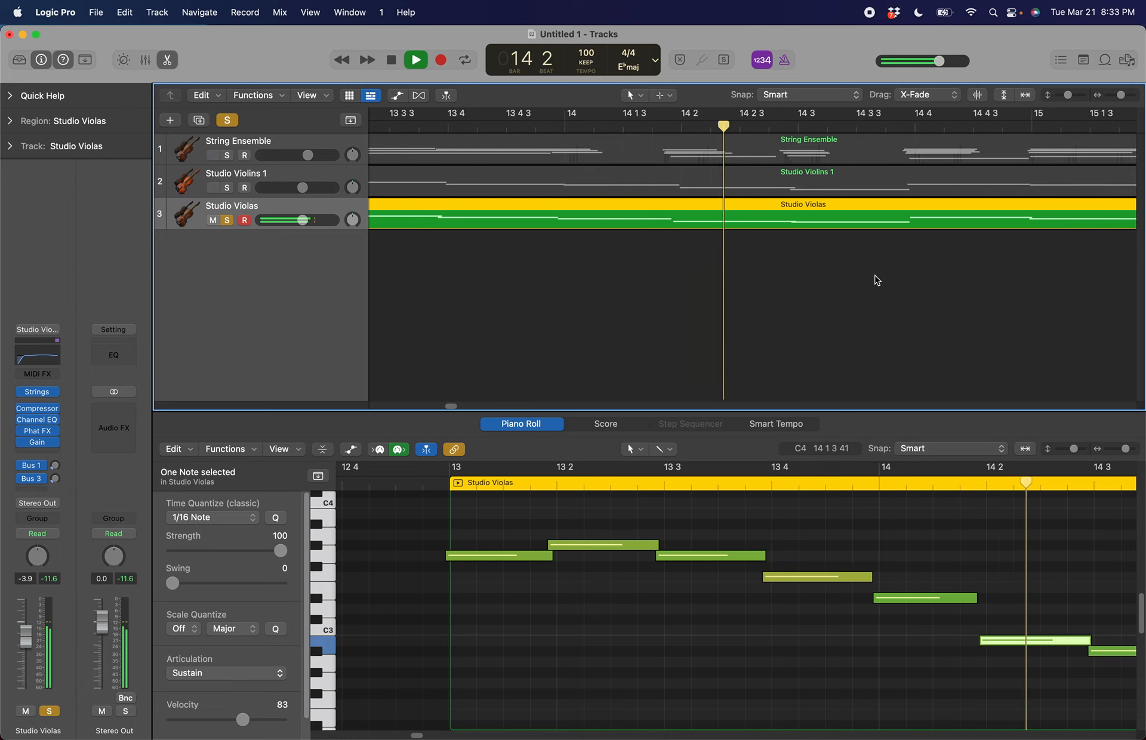
pyautogui.press('space')
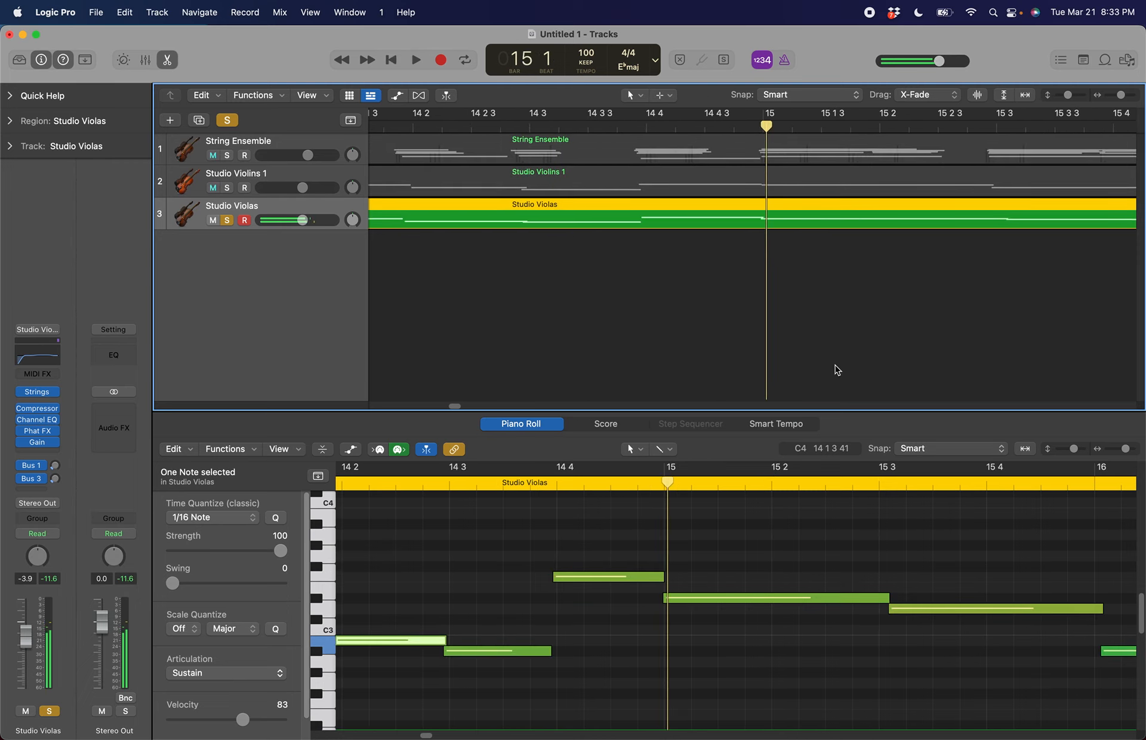
# Turn off the Studio Violas solo and play all three string tracks from just before bar 13 until past bar 17
pyautogui.hscroll(-5, 799, 261)
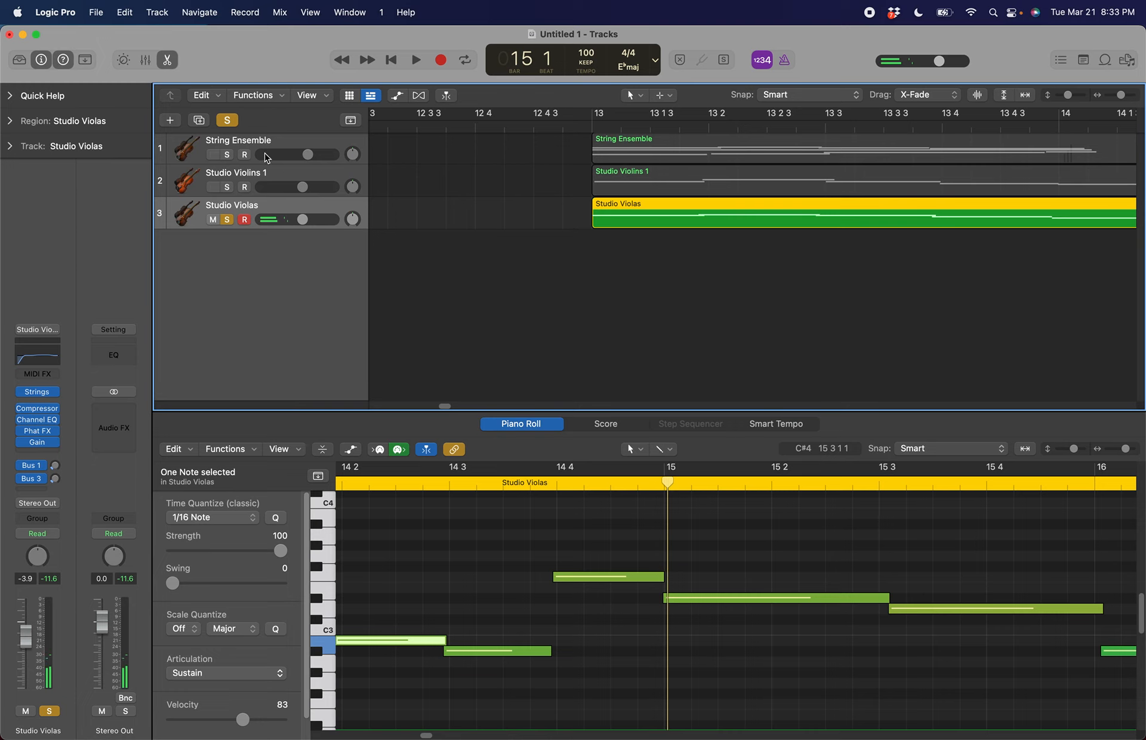
pyautogui.click(226, 219)
pyautogui.doubleClick(561, 131)
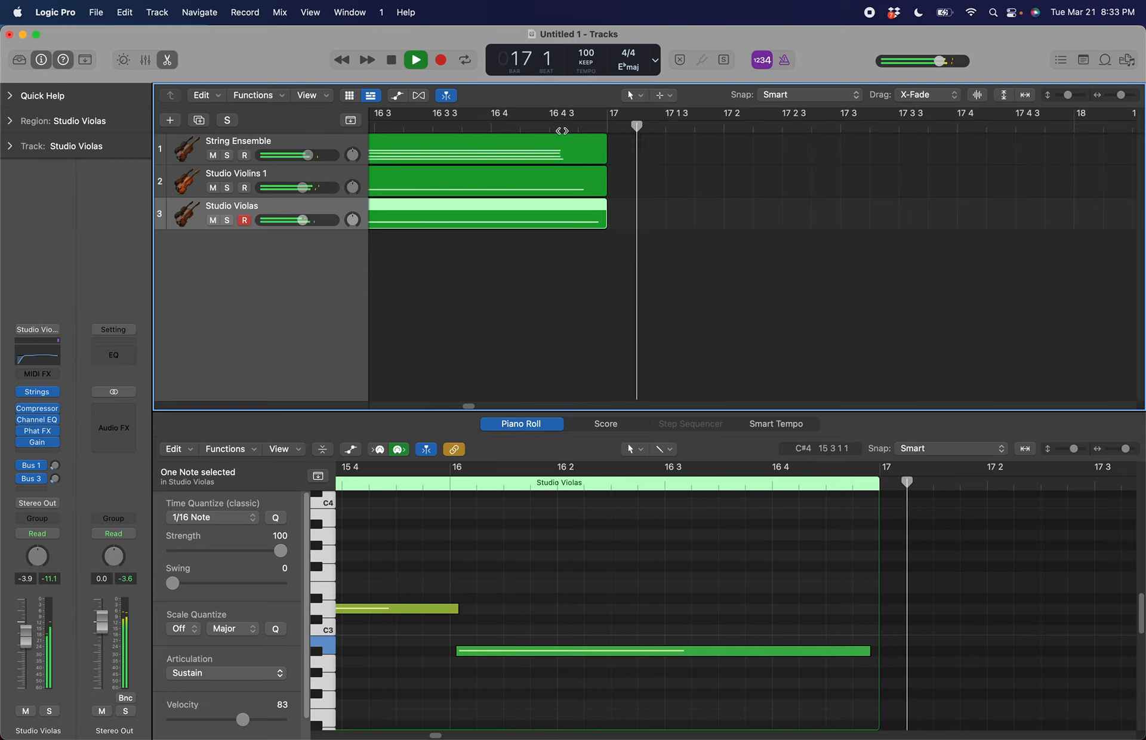
pyautogui.press('space')
# Rename the Studio Violas track as Violas
pyautogui.hscroll(-10, 665, 222)
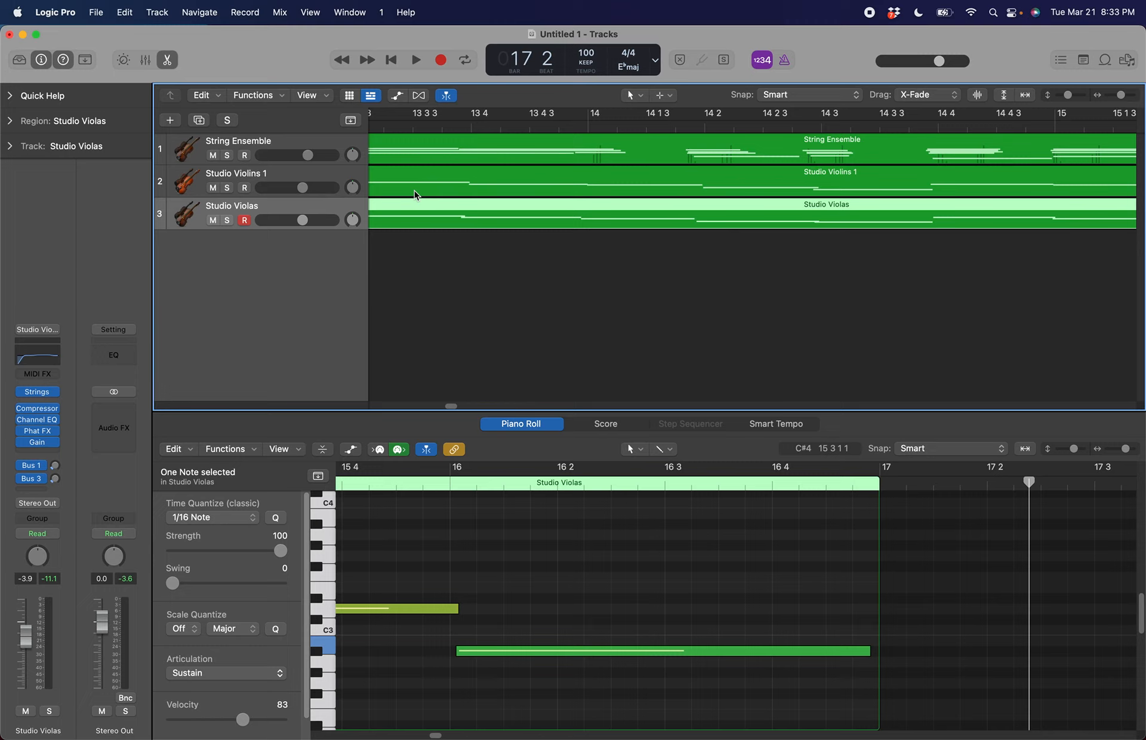
pyautogui.hscroll(-6, 415, 194)
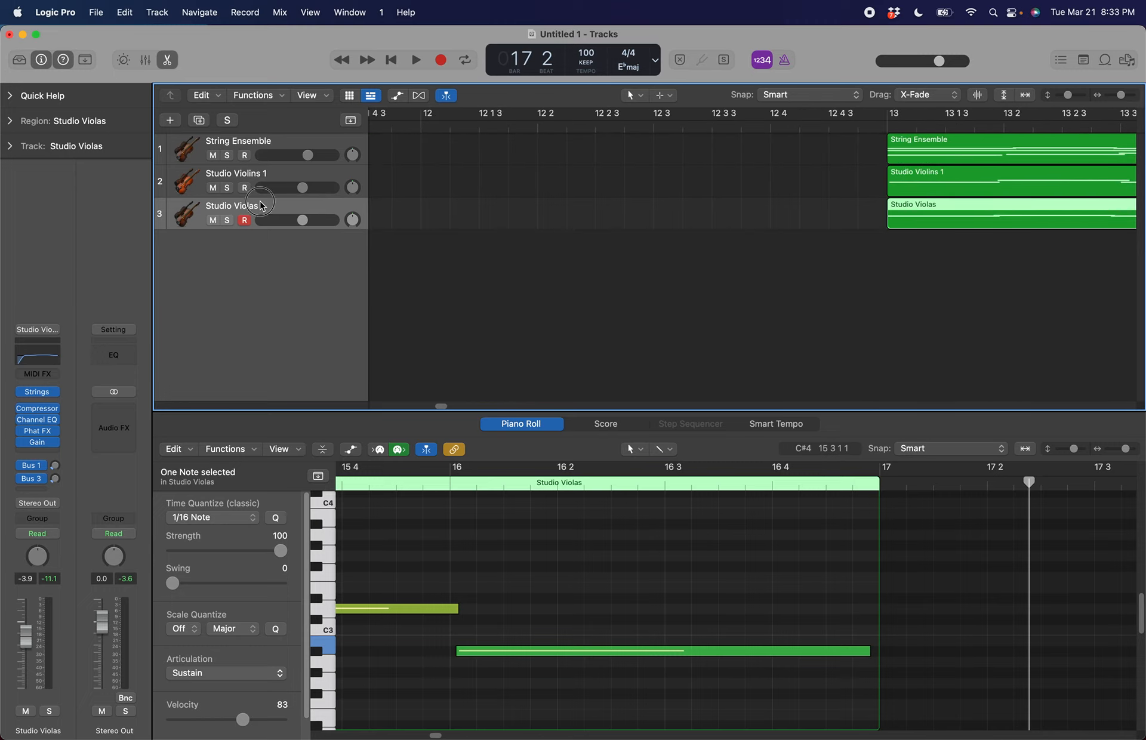
pyautogui.doubleClick(260, 204)
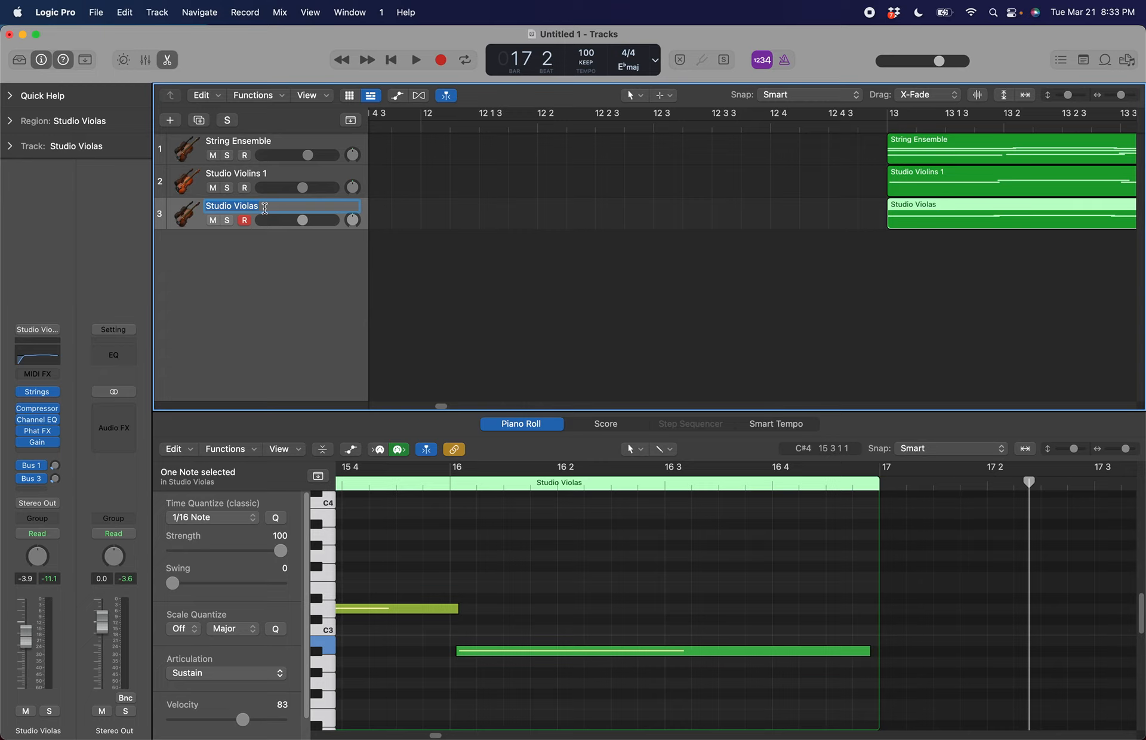
pyautogui.write('Violas')
pyautogui.press('Return')
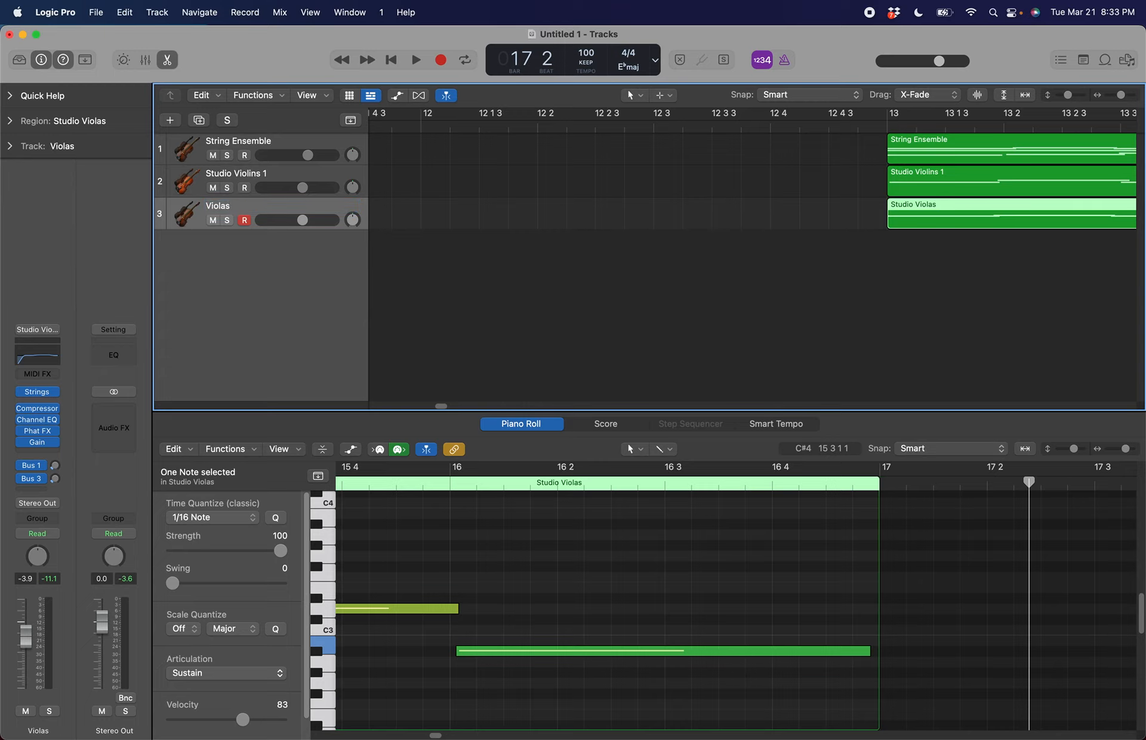
# Move the playhead to just before bar 13 and show the sound Library again
pyautogui.hscroll(3, 882, 192)
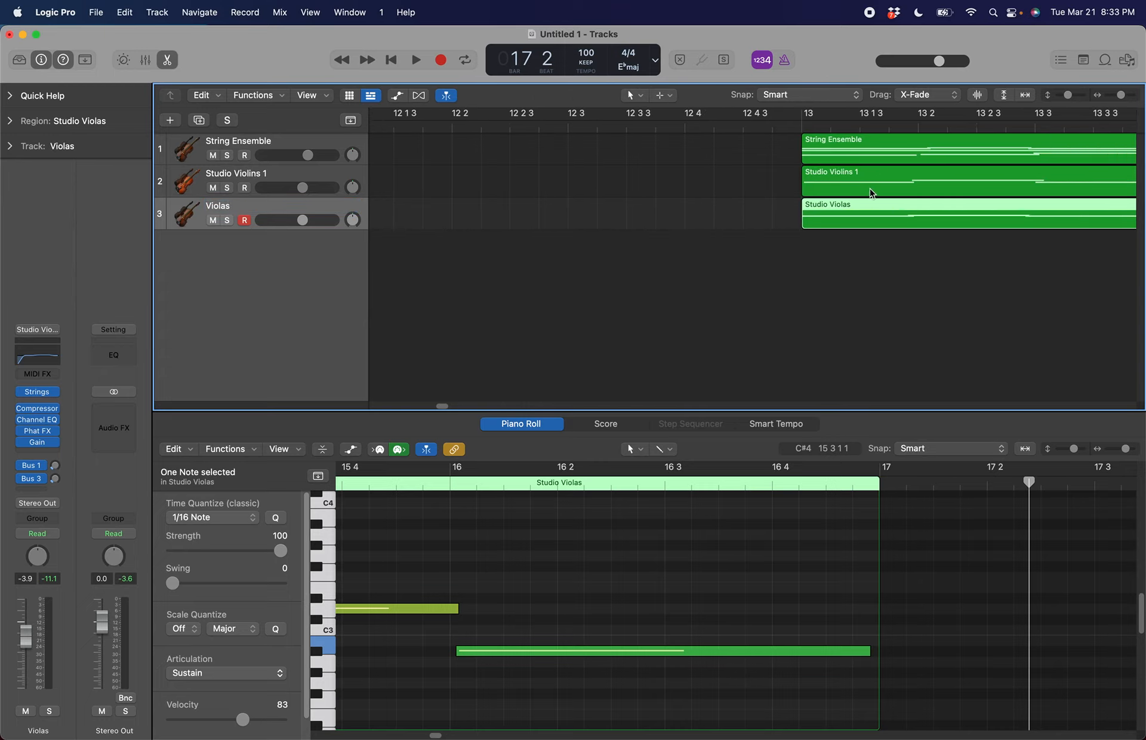
pyautogui.click(794, 116)
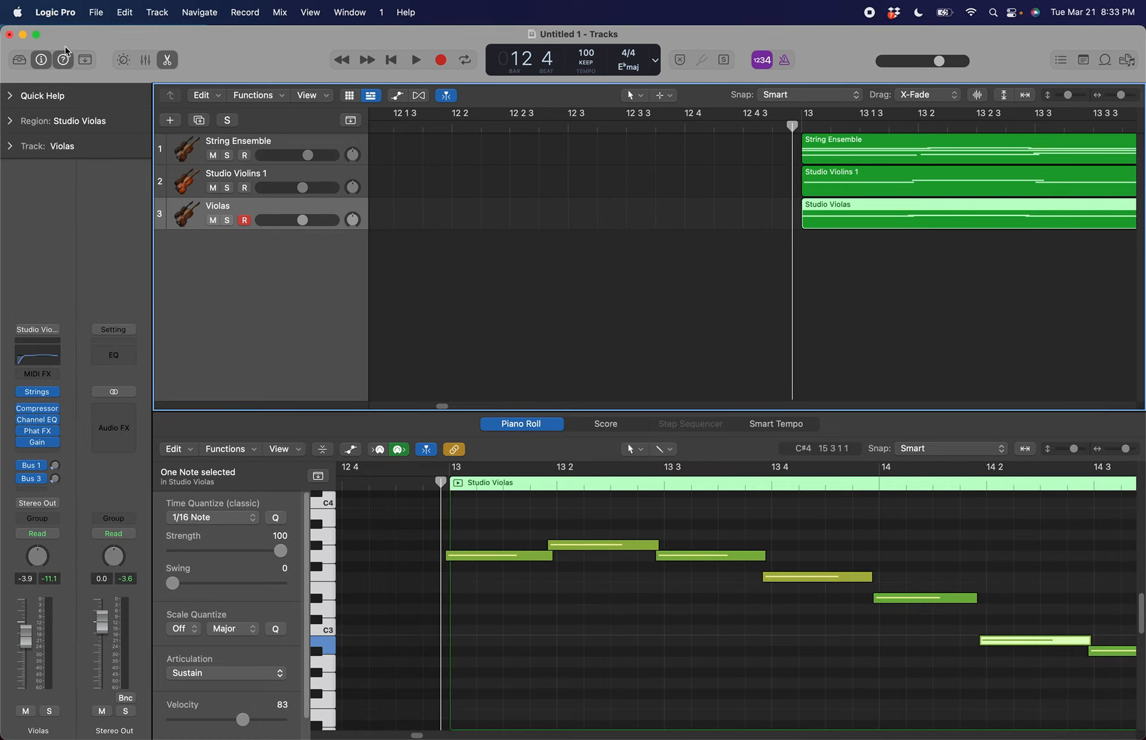
pyautogui.click(19, 59)
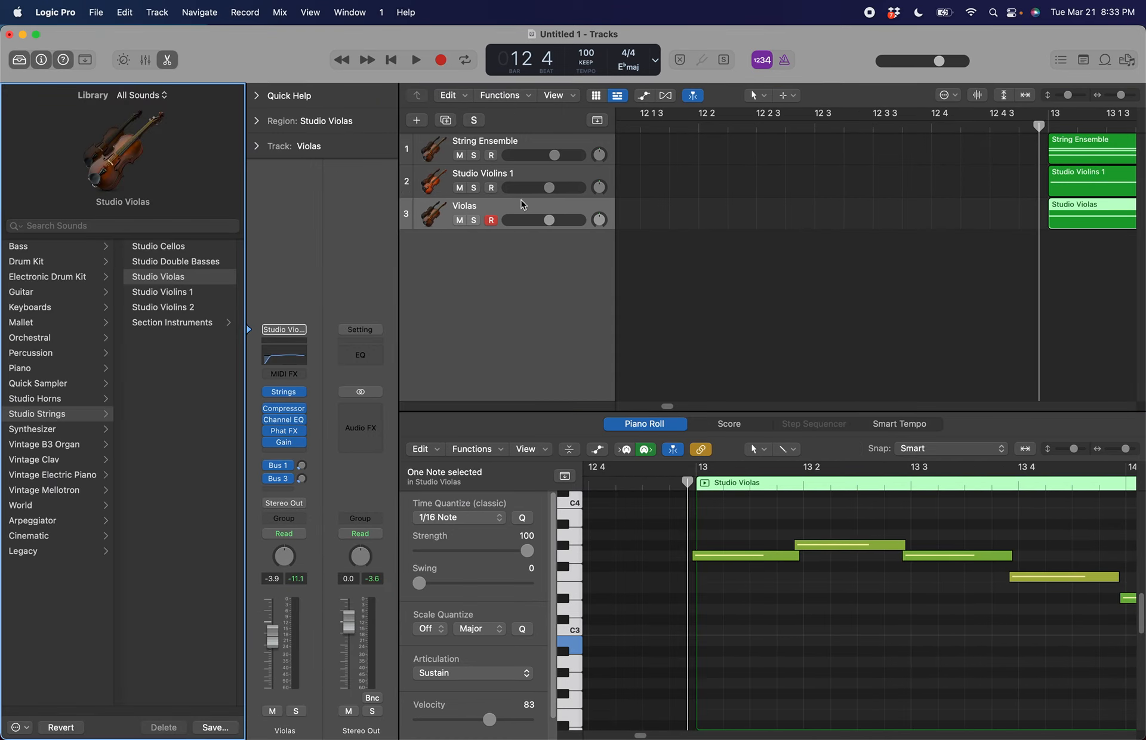
pyautogui.click(541, 364)
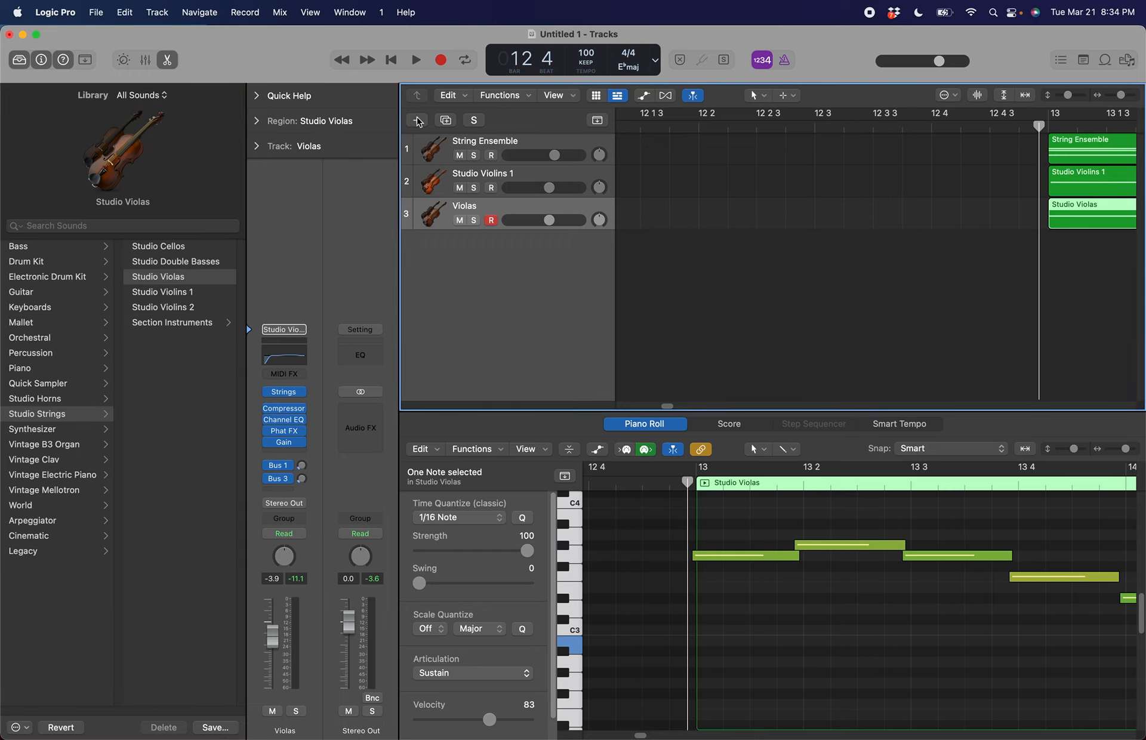
pyautogui.click(418, 121)
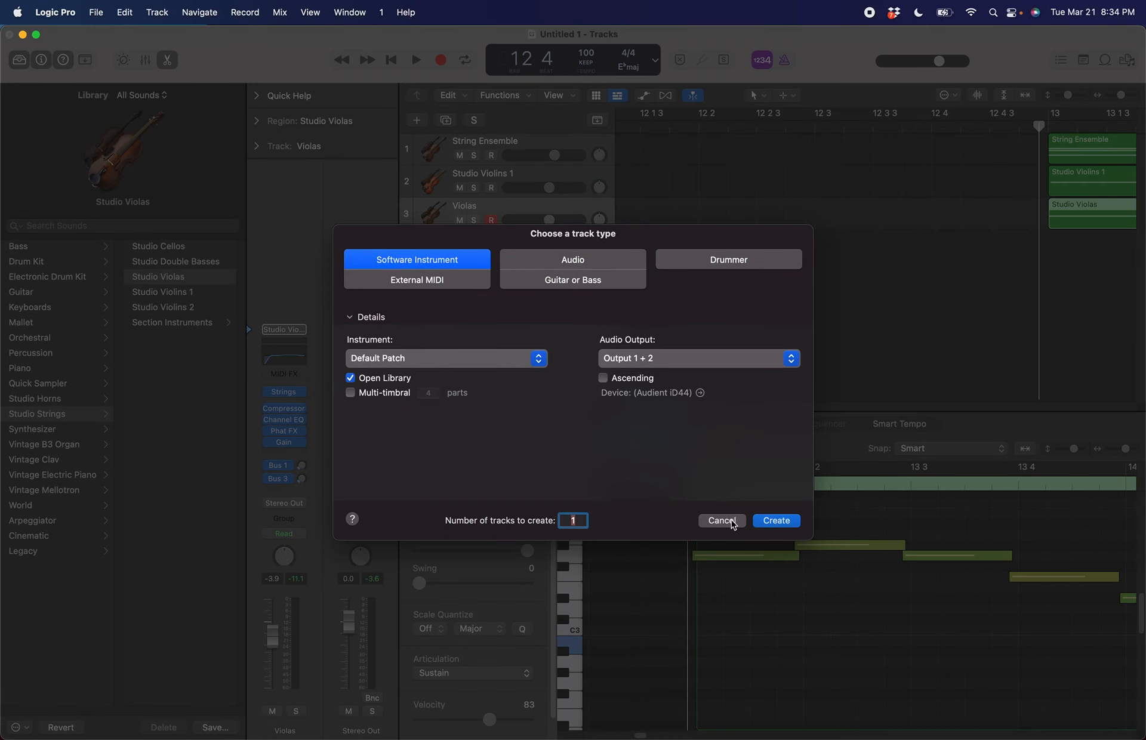
pyautogui.click(770, 520)
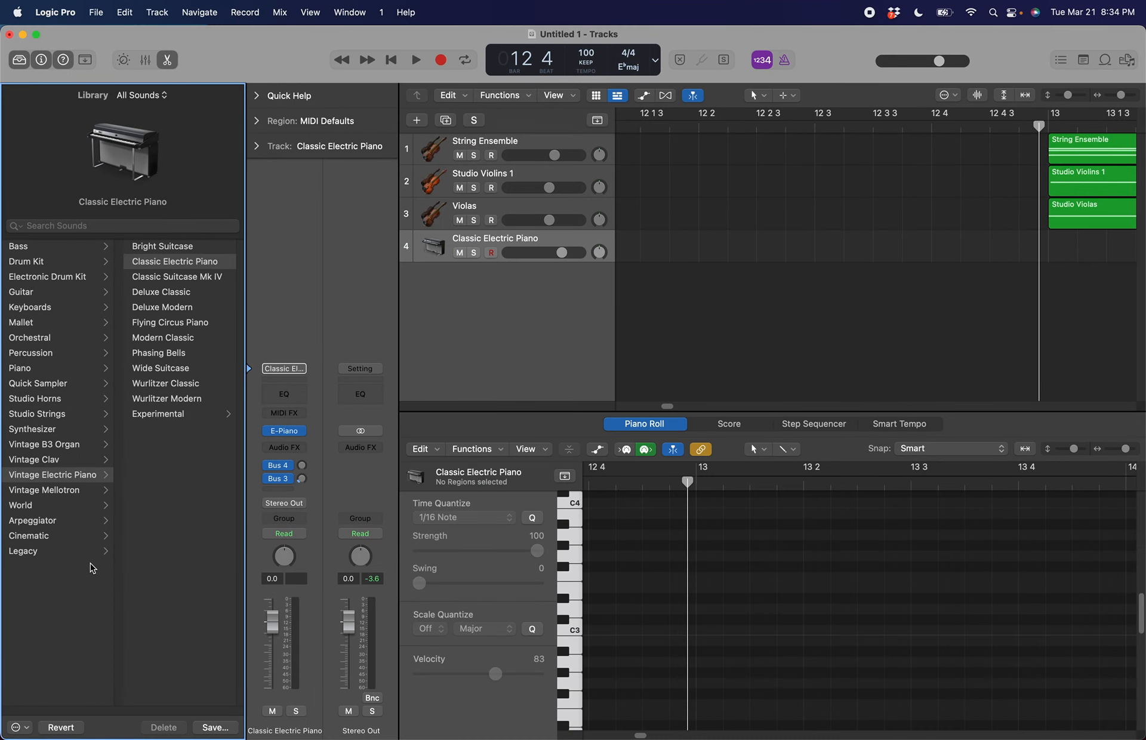
pyautogui.click(56, 416)
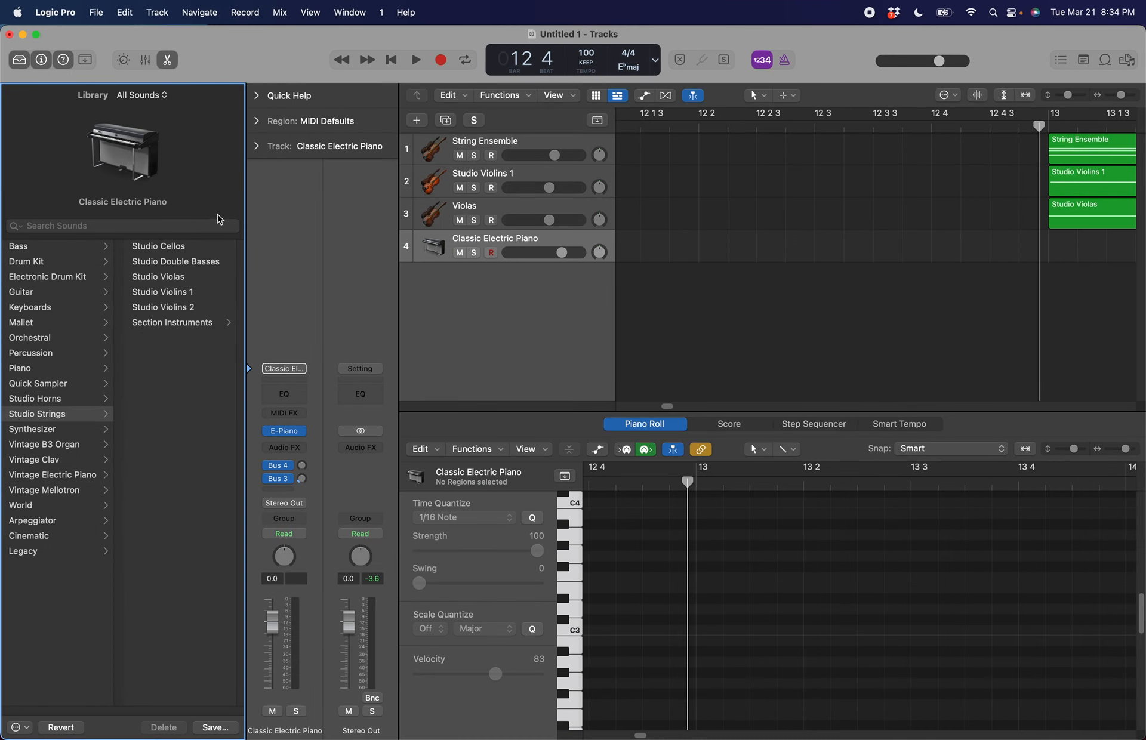
pyautogui.press('super+z')
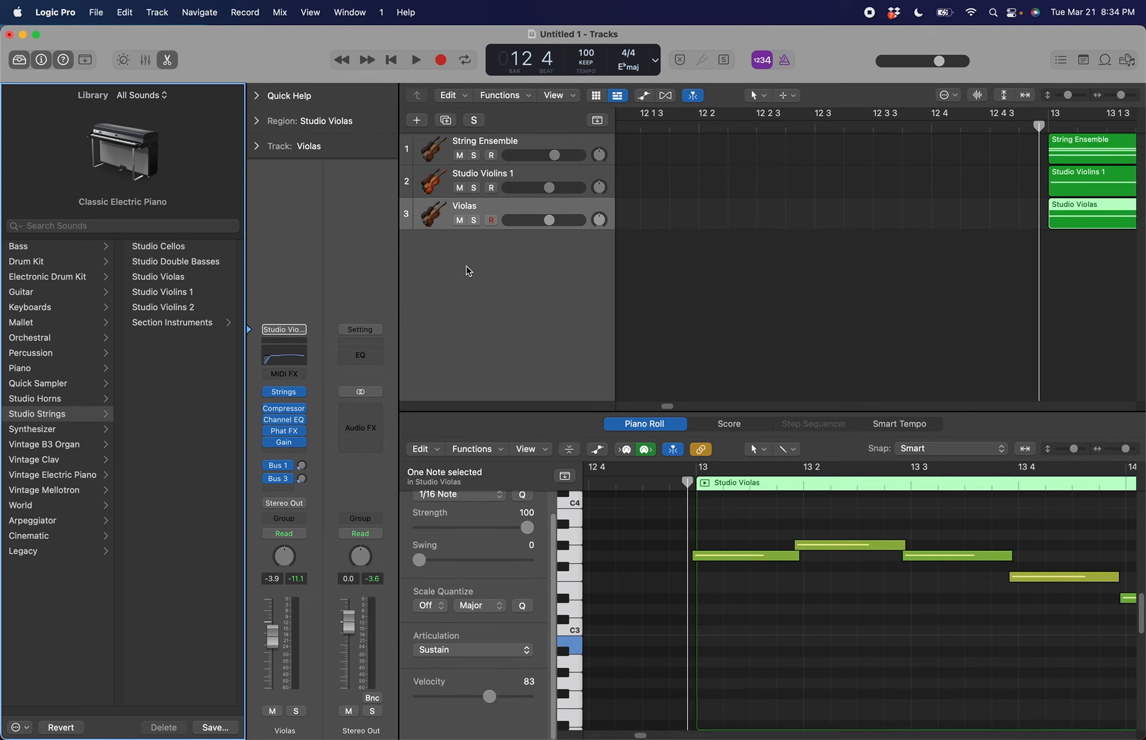
# Duplicate the Violas track and load the Studio Cellos sound on the new track
pyautogui.click(490, 206)
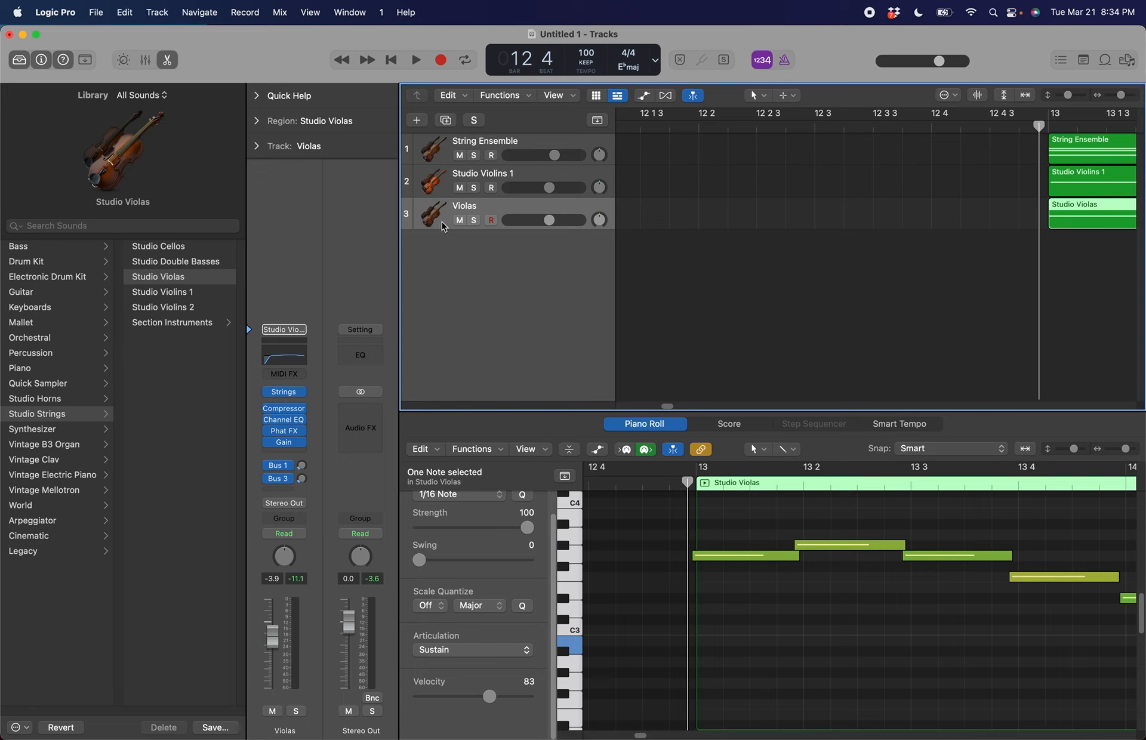
pyautogui.click(451, 123)
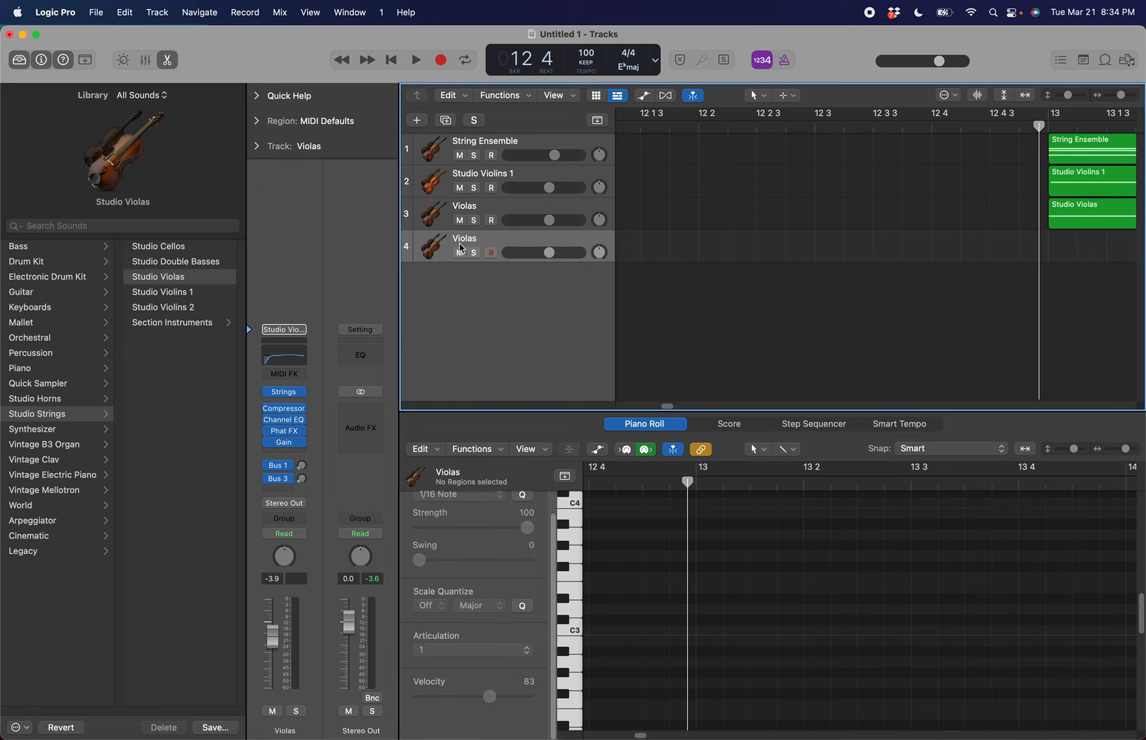
pyautogui.click(158, 246)
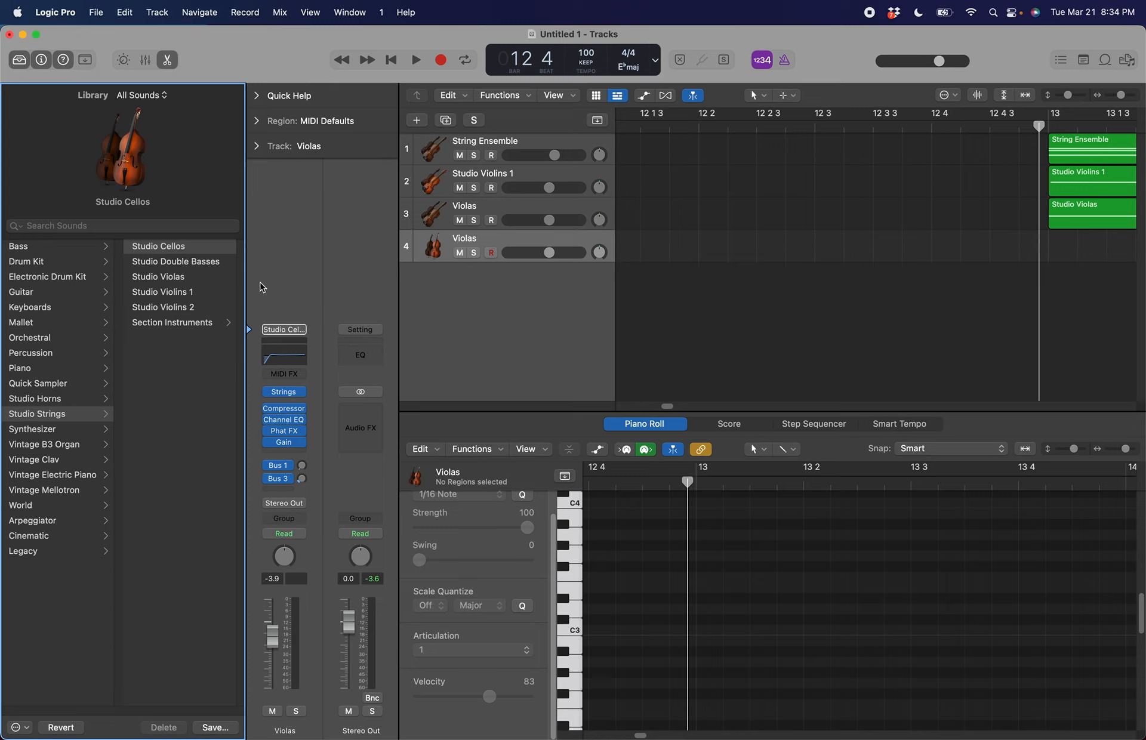
pyautogui.click(183, 263)
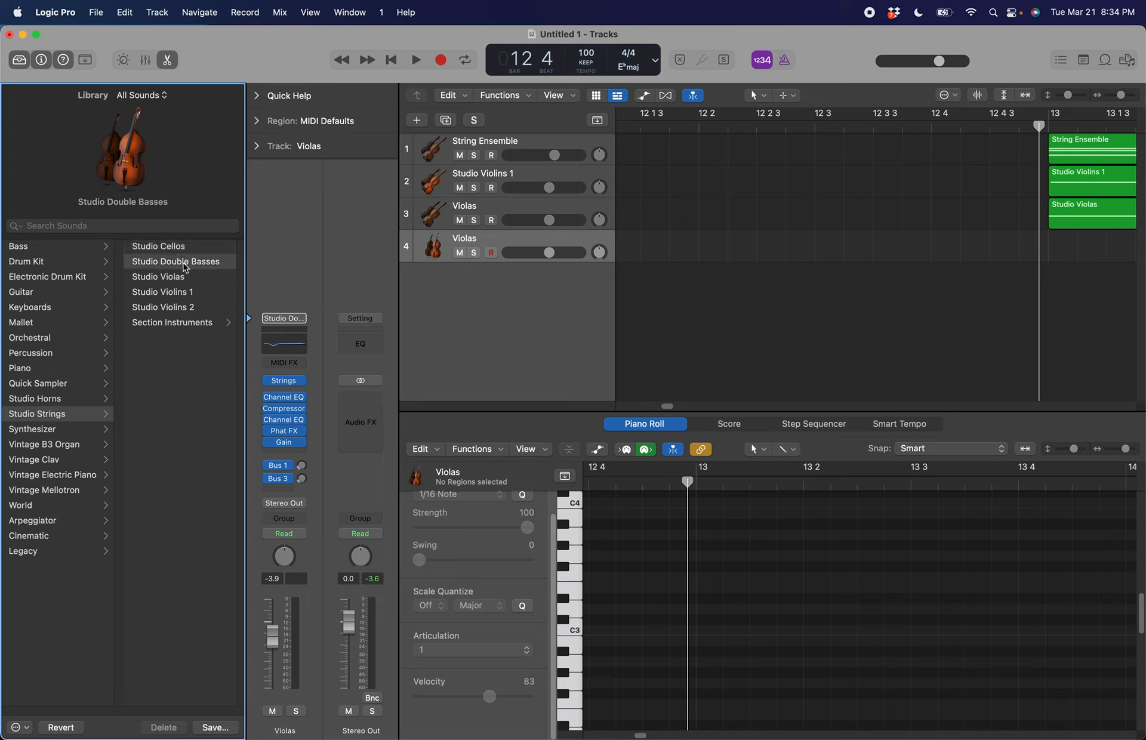
pyautogui.click(178, 249)
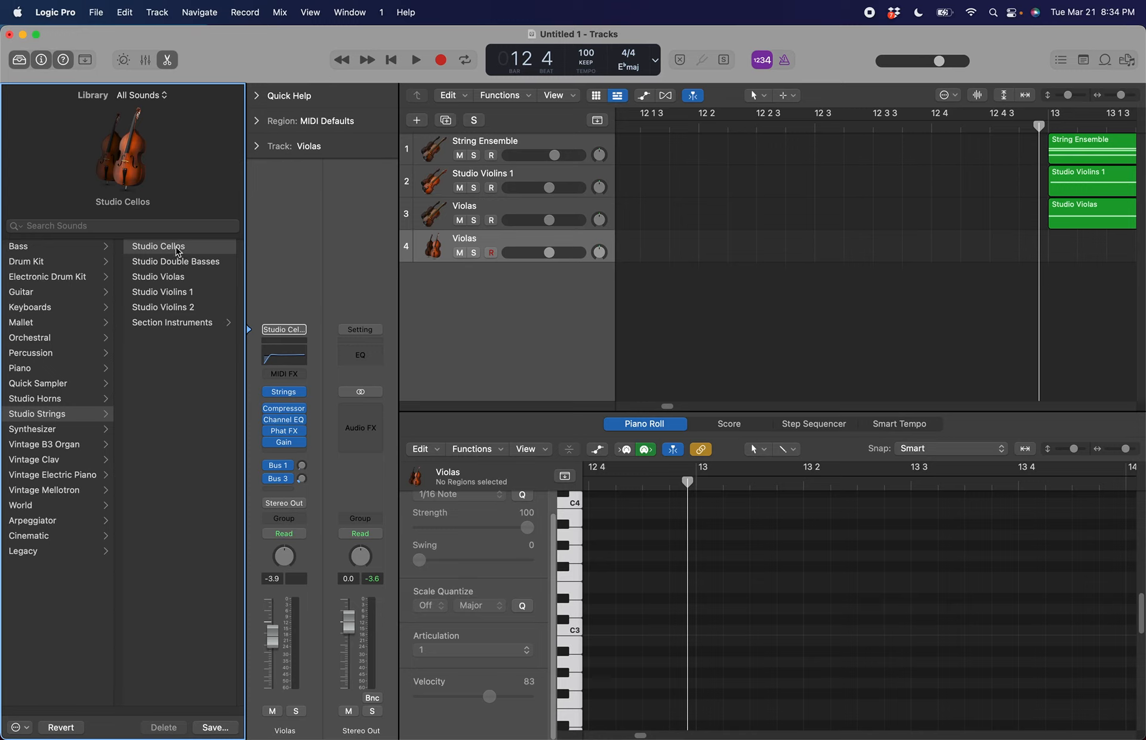
# Rename the duplicated track as Cellos
pyautogui.doubleClick(467, 239)
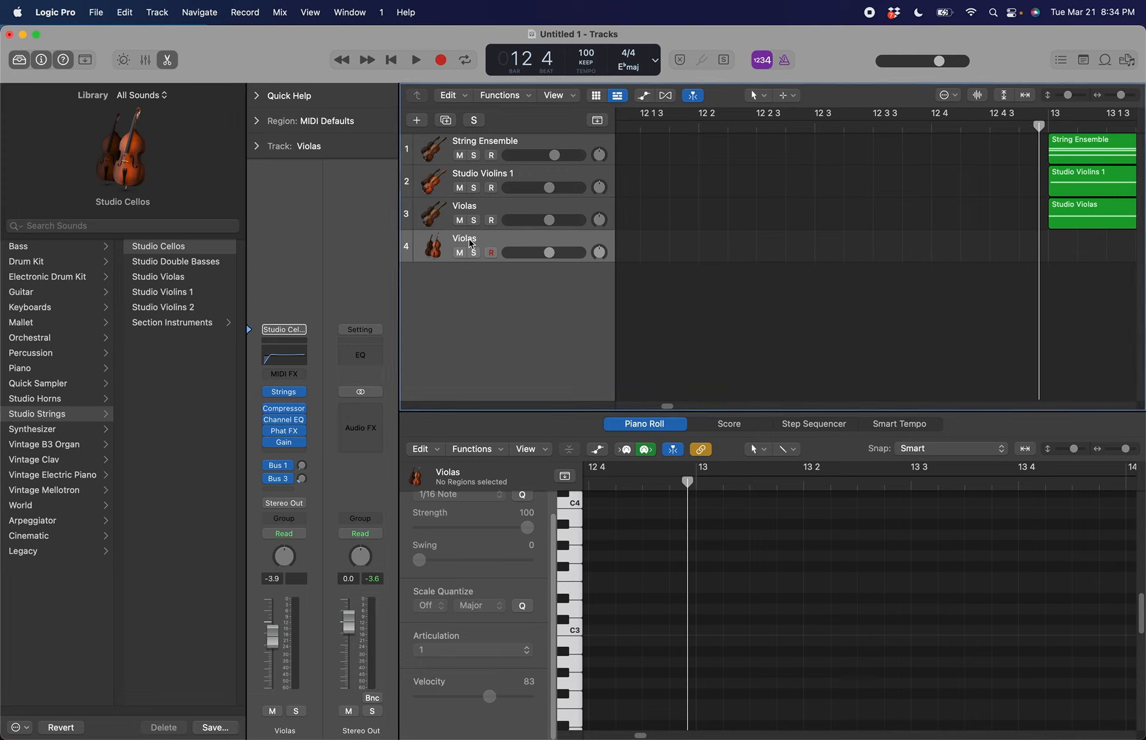
pyautogui.write('Cello')
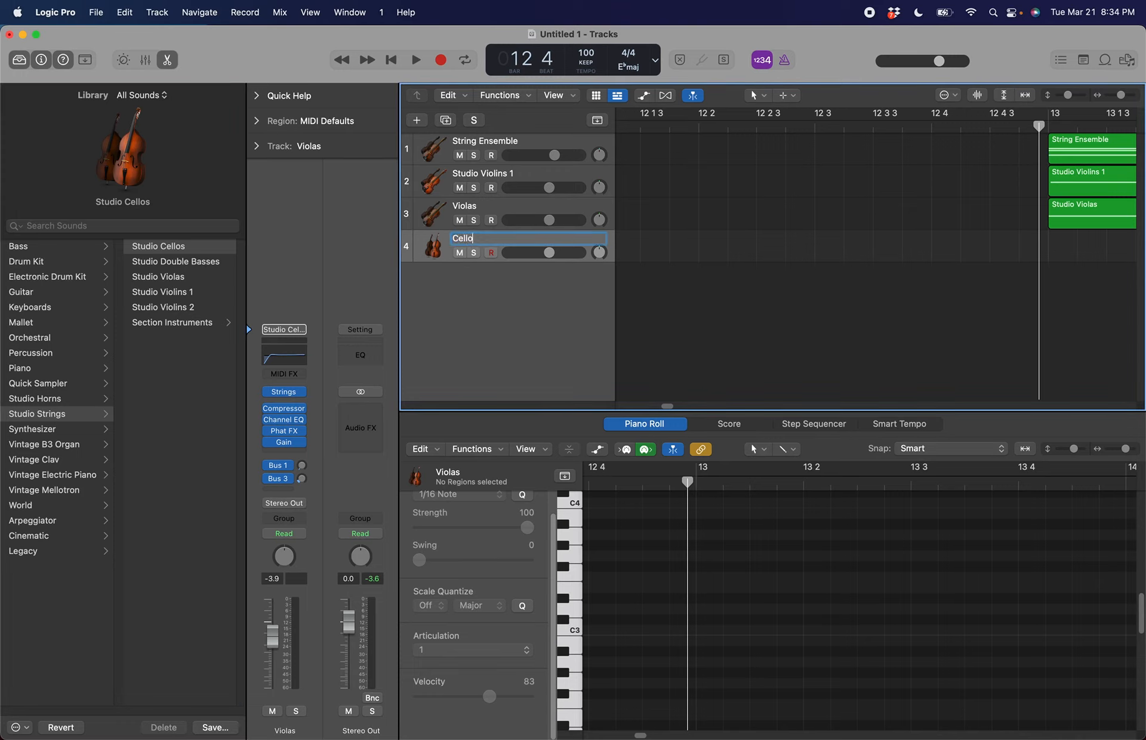
pyautogui.write('s')
pyautogui.press('Return')
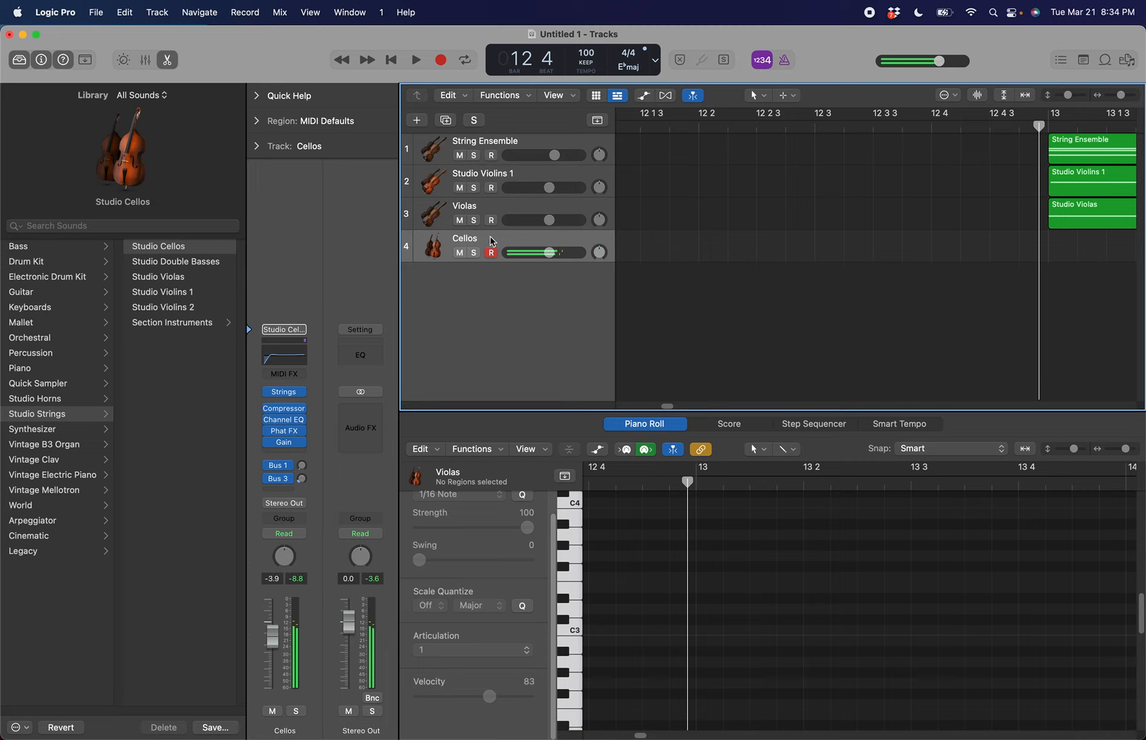
# Record the cello part on the Cellos track from just before bar 13 to bar 17
pyautogui.hscroll(3, 831, 182)
pyautogui.moveTo(900, 130); pyautogui.dragTo(893, 126)
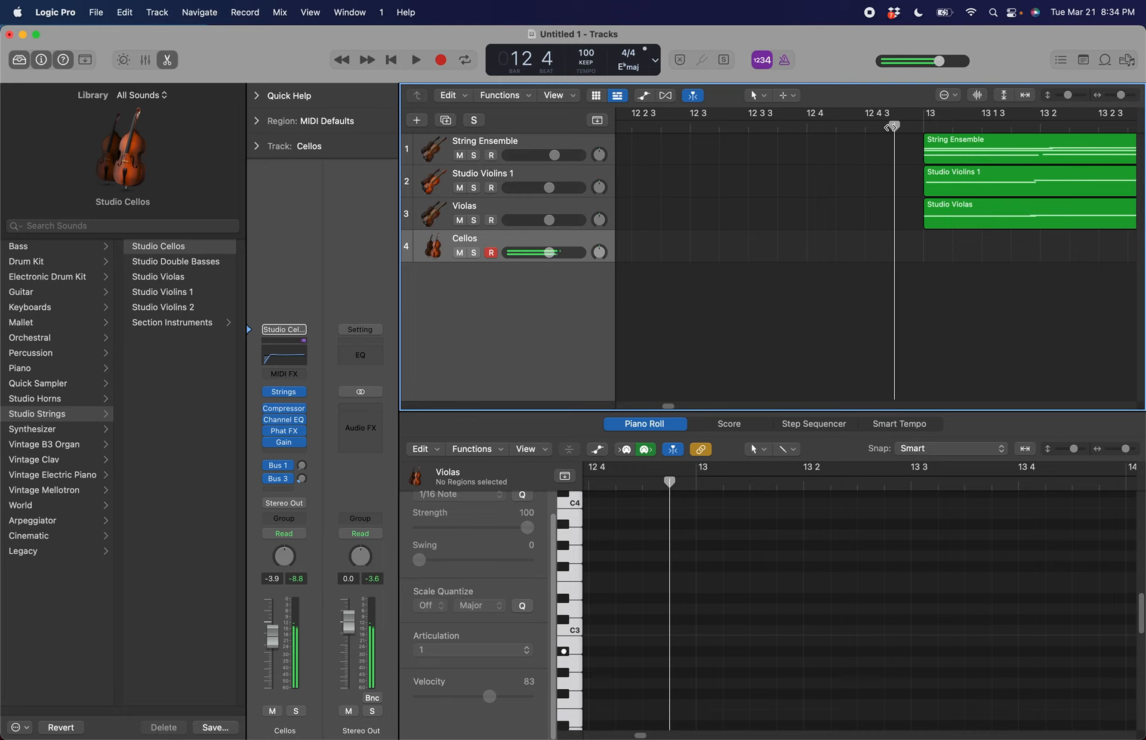
pyautogui.press('r')
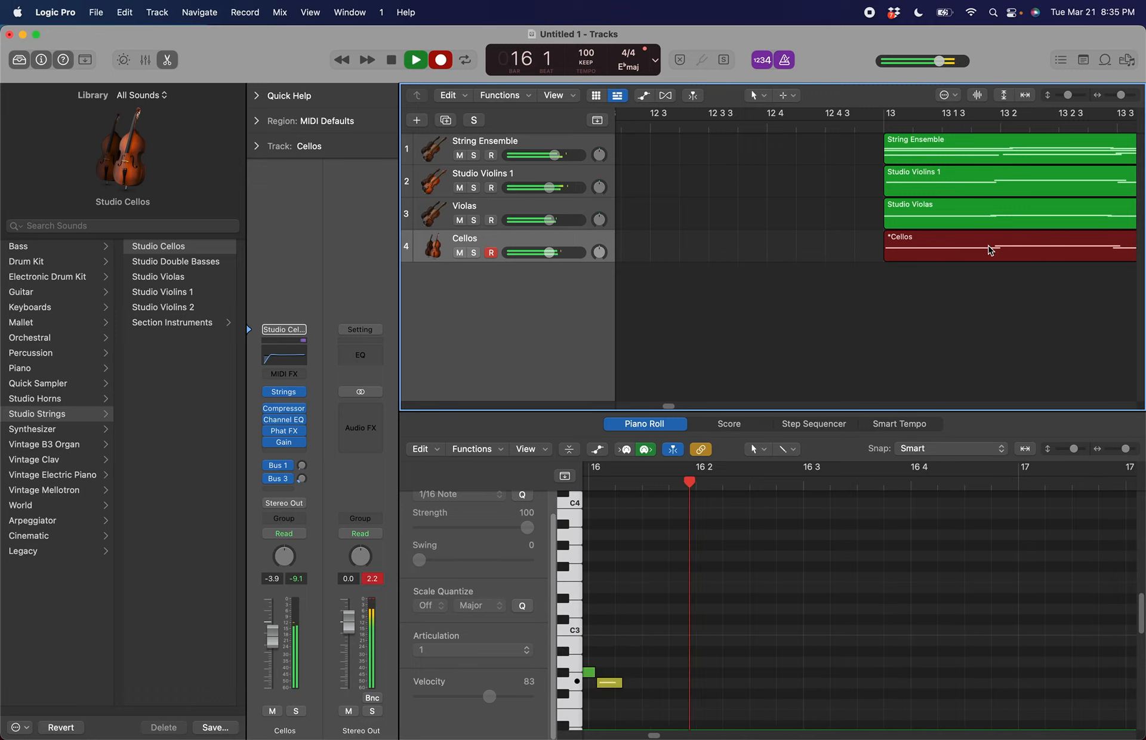
pyautogui.press('space')
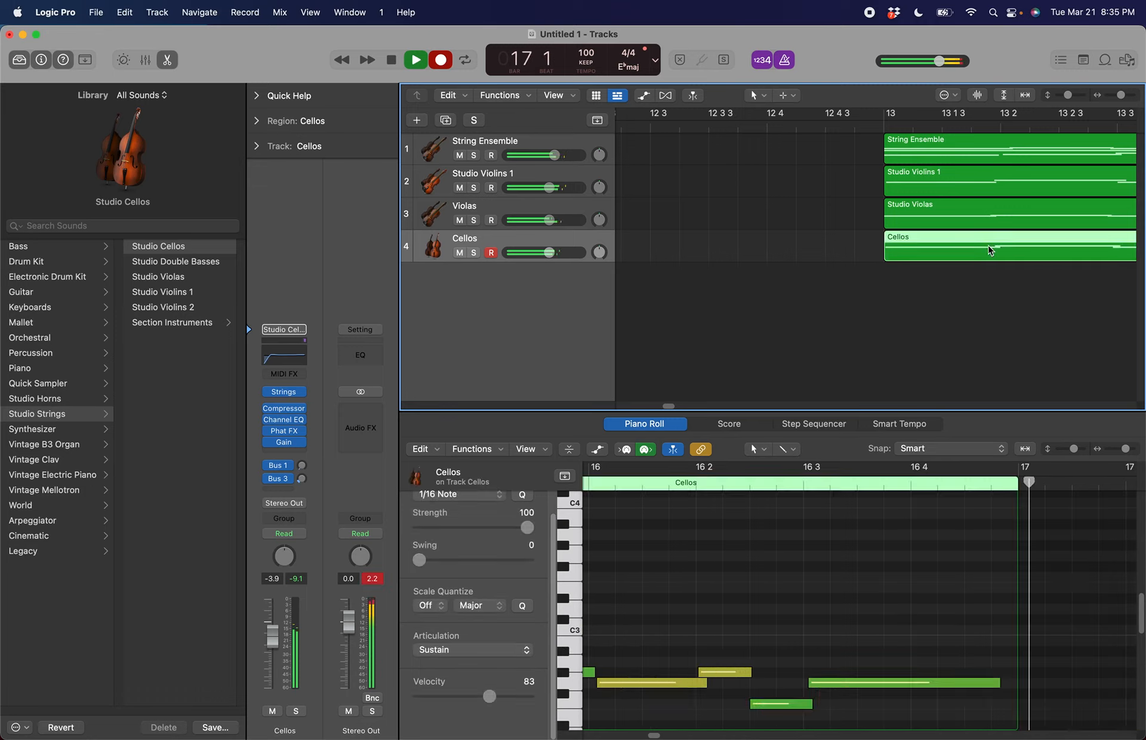
# Solo the Cellos track and play the recorded part from just before bar 13 to bar 14 beat 4
pyautogui.hscroll(5, 967, 266)
pyautogui.hscroll(-5, 967, 266)
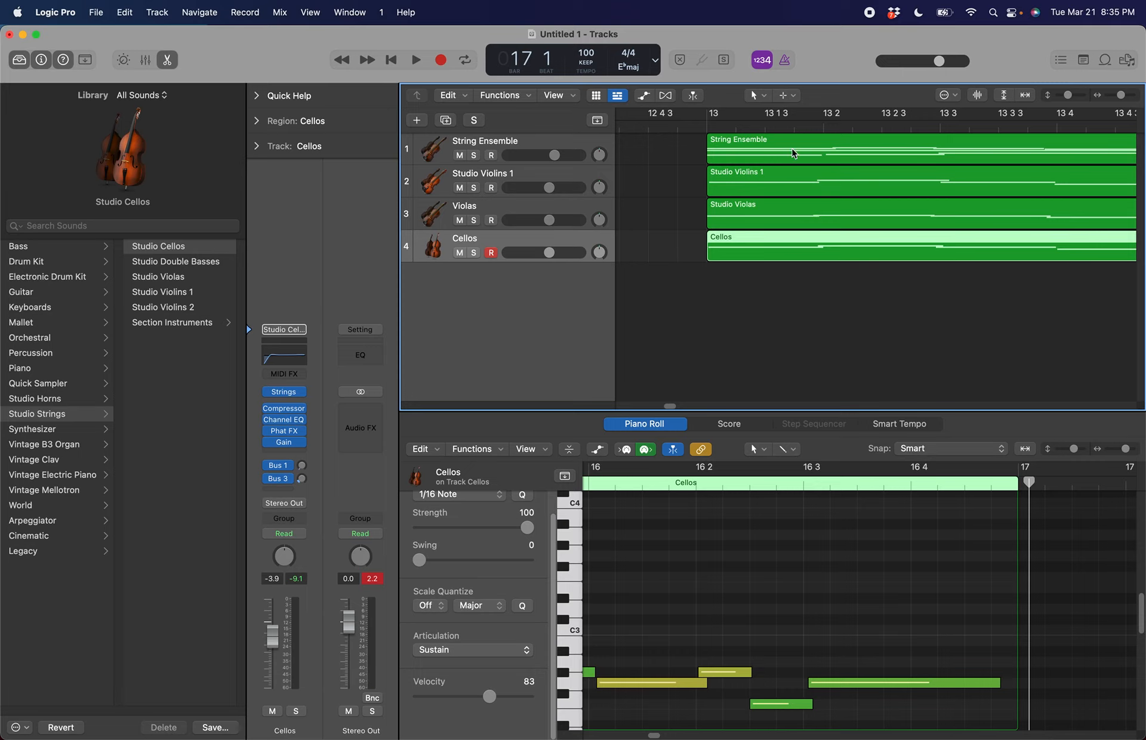
pyautogui.click(679, 127)
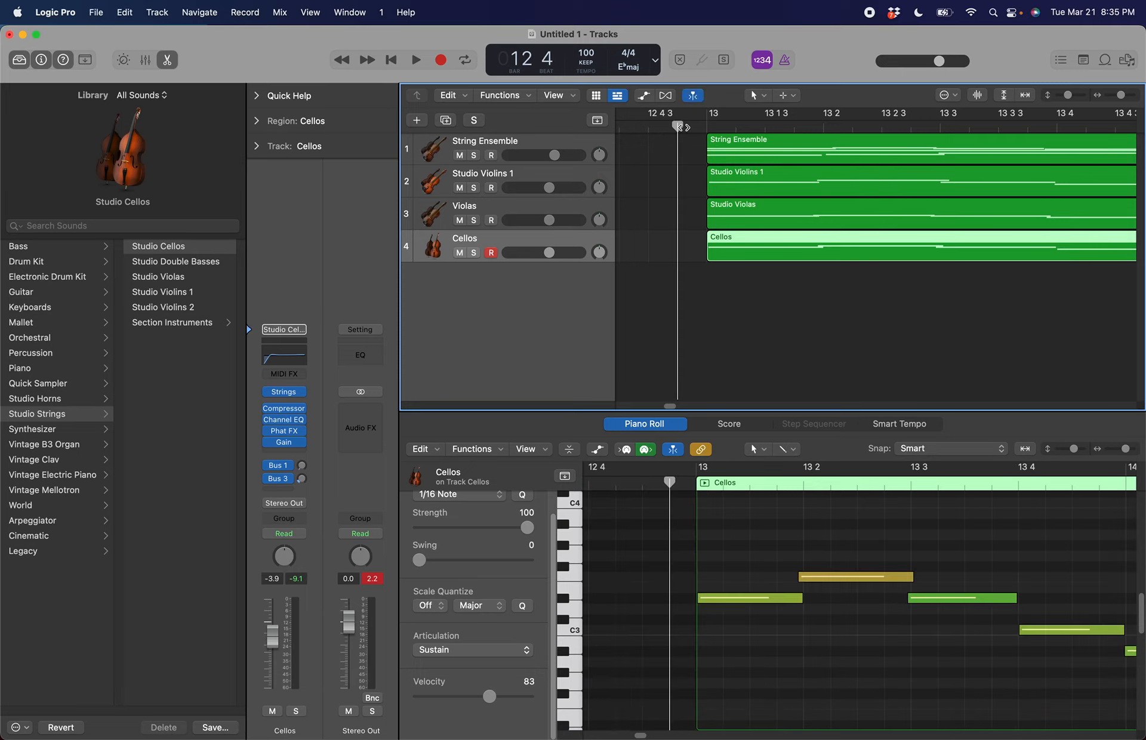
pyautogui.press('s')
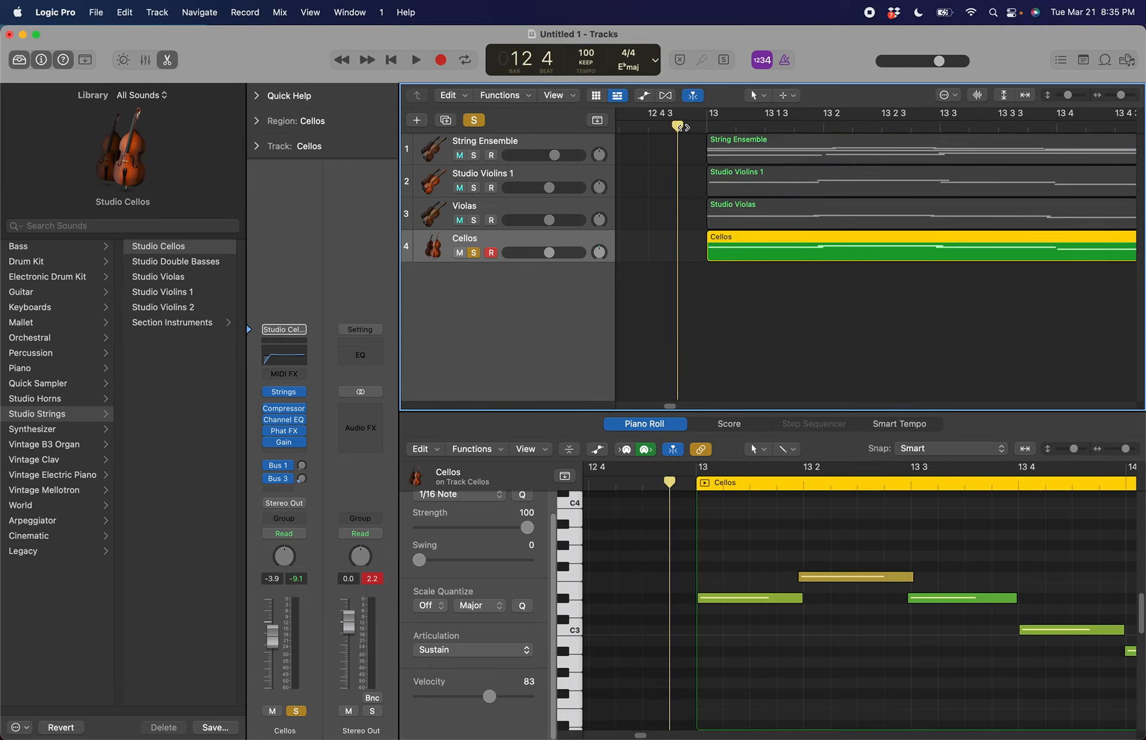
pyautogui.press('space')
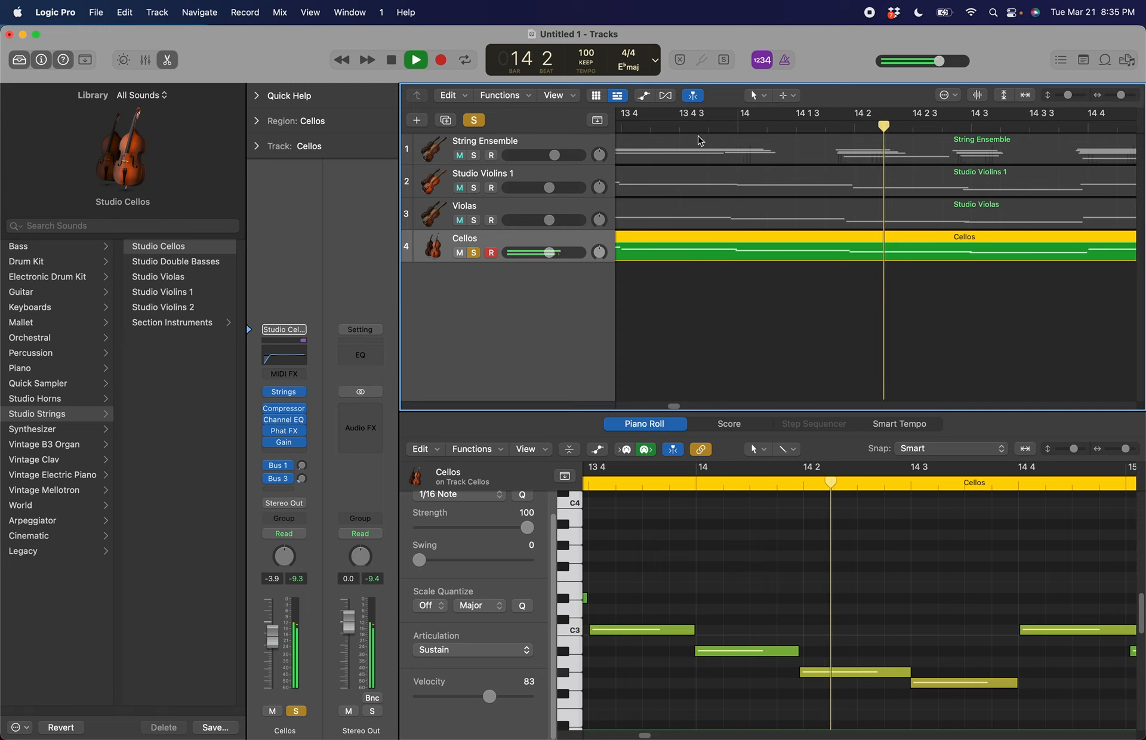
pyautogui.press('space')
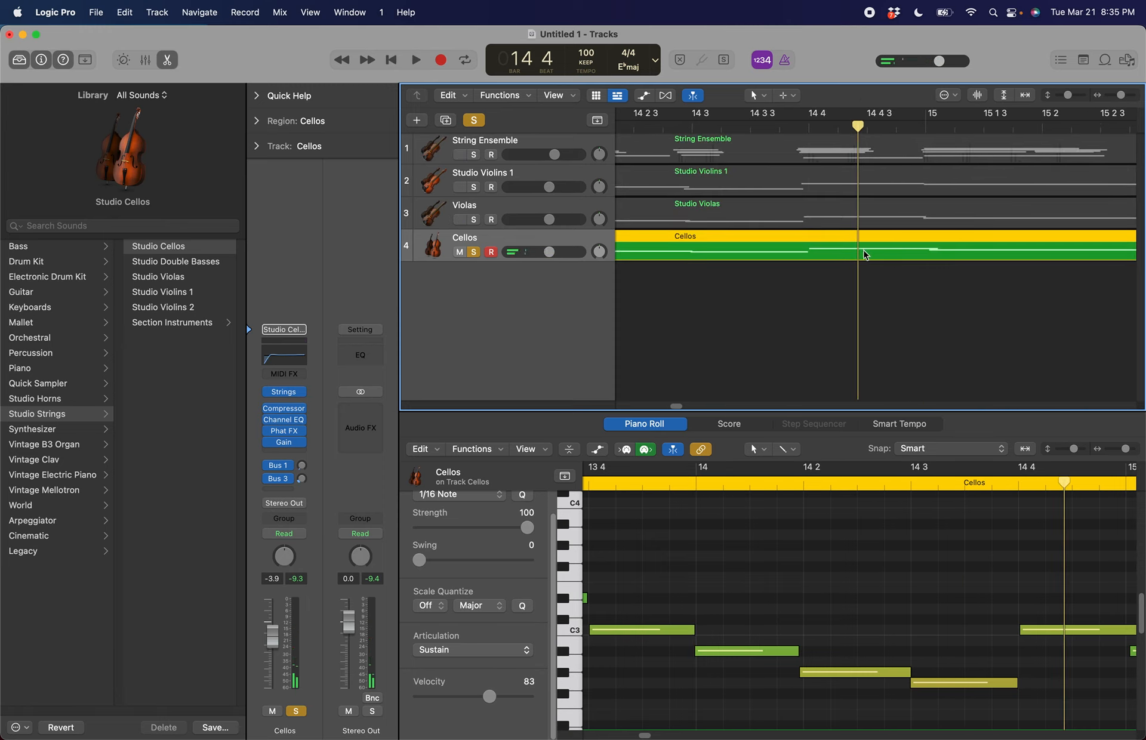
# Check the pitch of the cello note at bar 14 beat 3 in the Piano Roll
pyautogui.click(855, 323)
pyautogui.click(854, 253)
pyautogui.hscroll(3, 1029, 579)
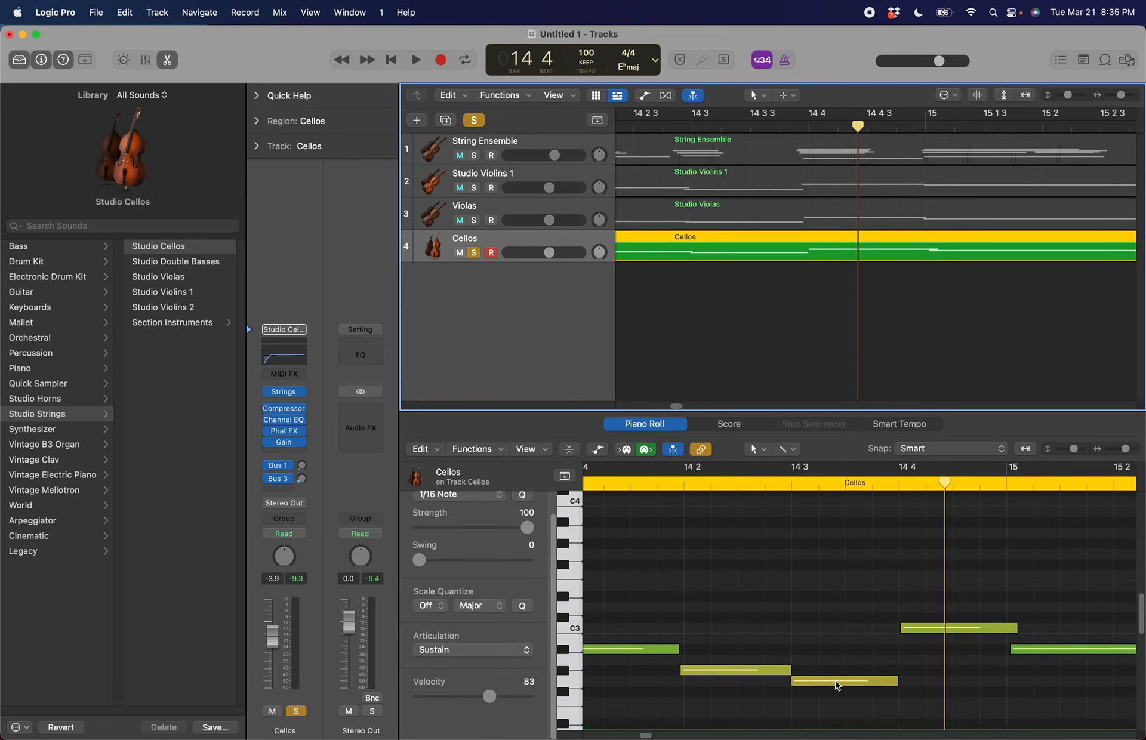
pyautogui.moveTo(838, 686)
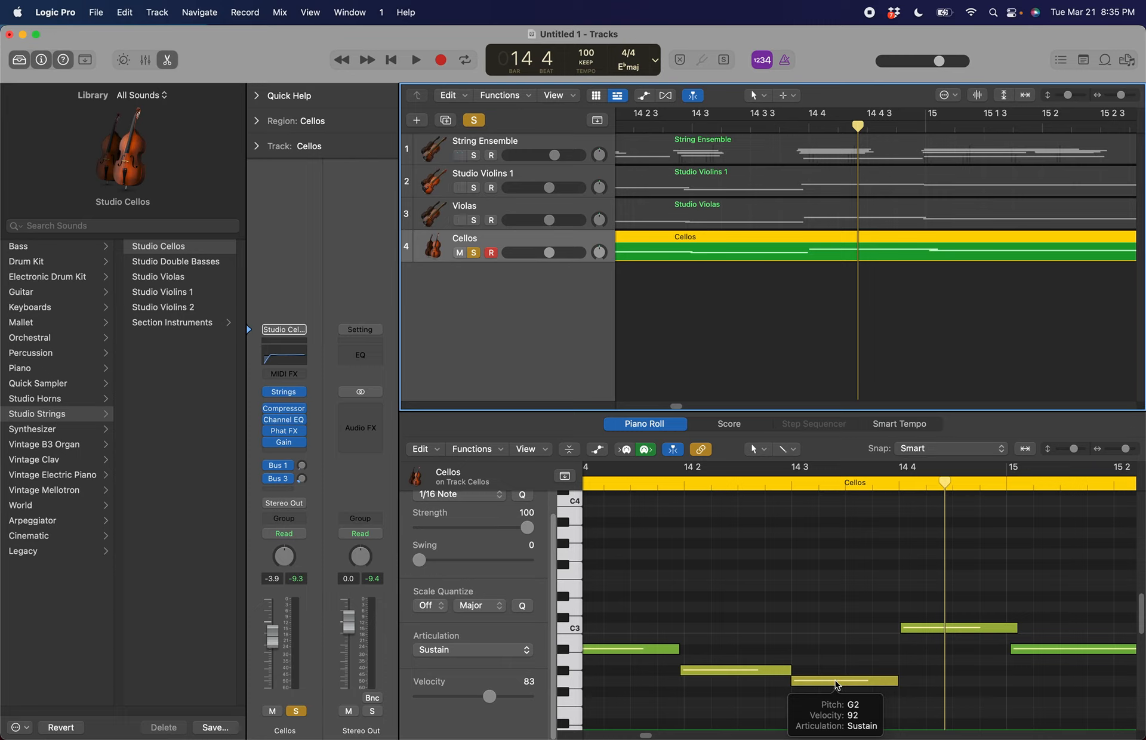
# Hide the Piano Roll editor and show it again, twice
pyautogui.click(167, 61)
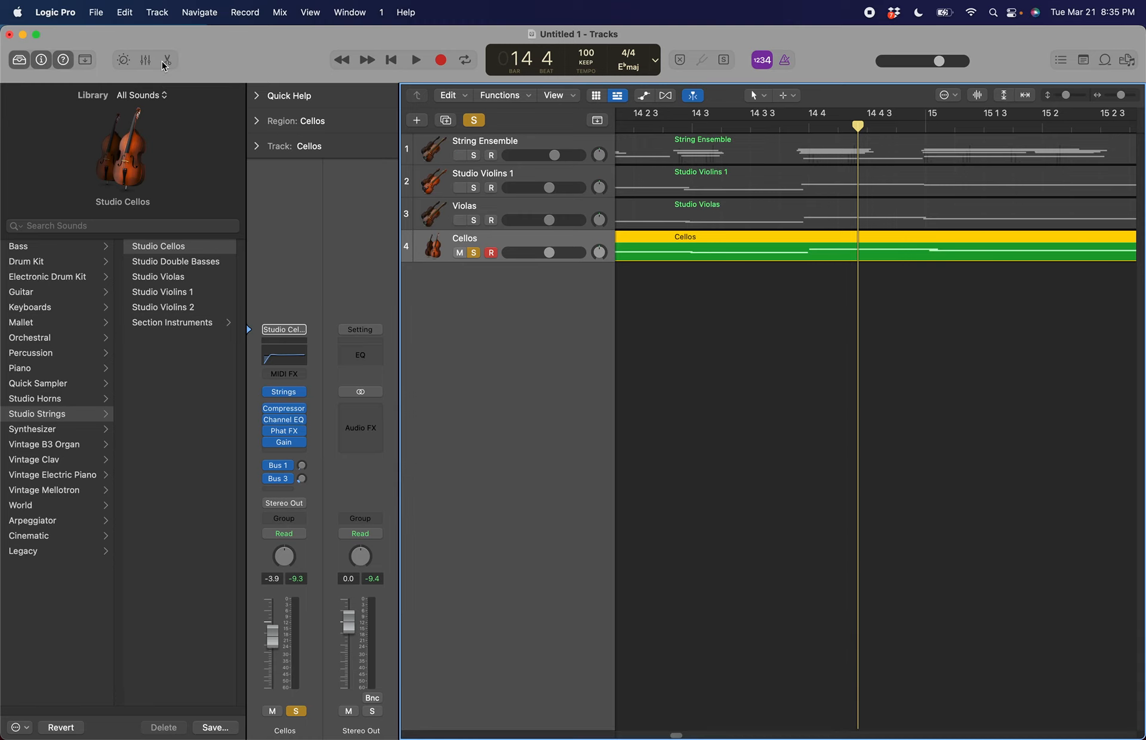
pyautogui.click(167, 61)
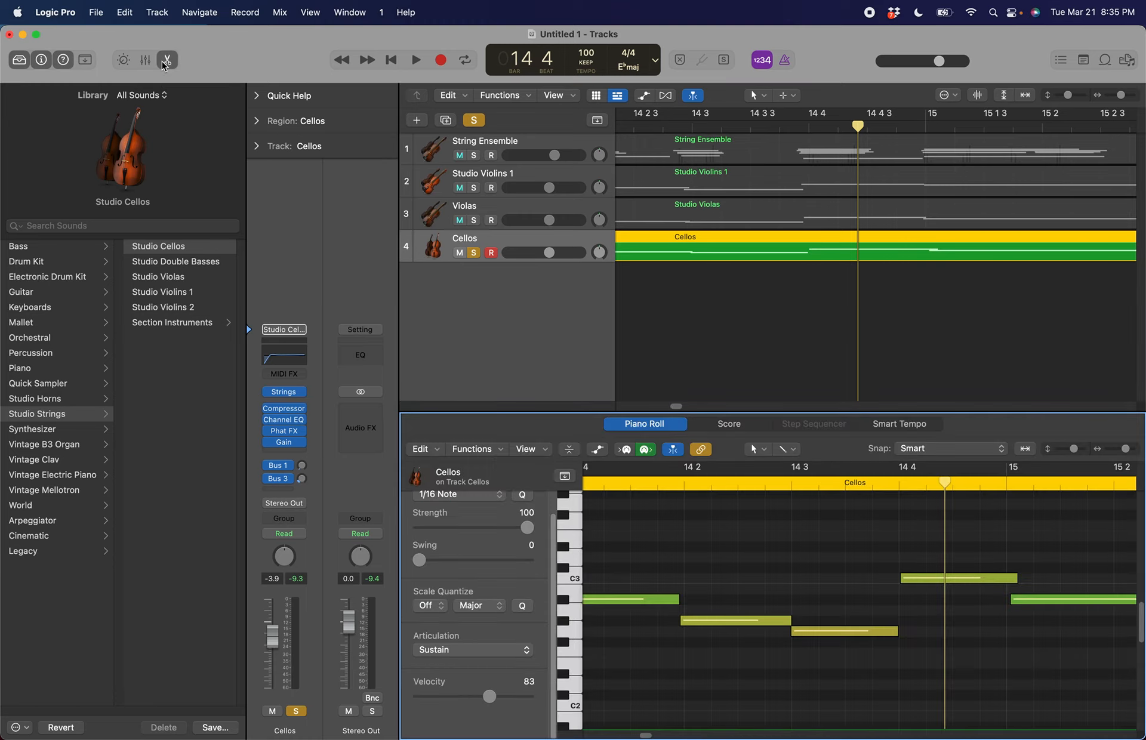
pyautogui.click(166, 60)
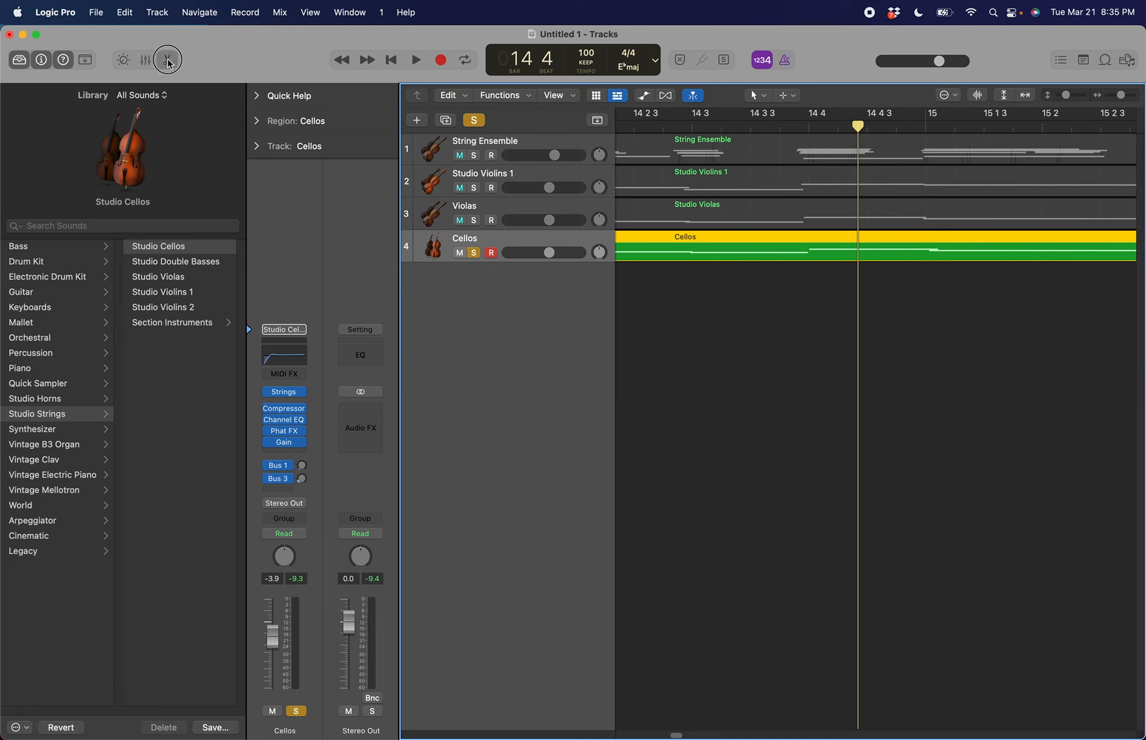
pyautogui.click(167, 61)
# Lower the C3 cello note at bar 14 beat 4 to B2 and play the soloed part through bar 16, hiding the Library
pyautogui.click(925, 579)
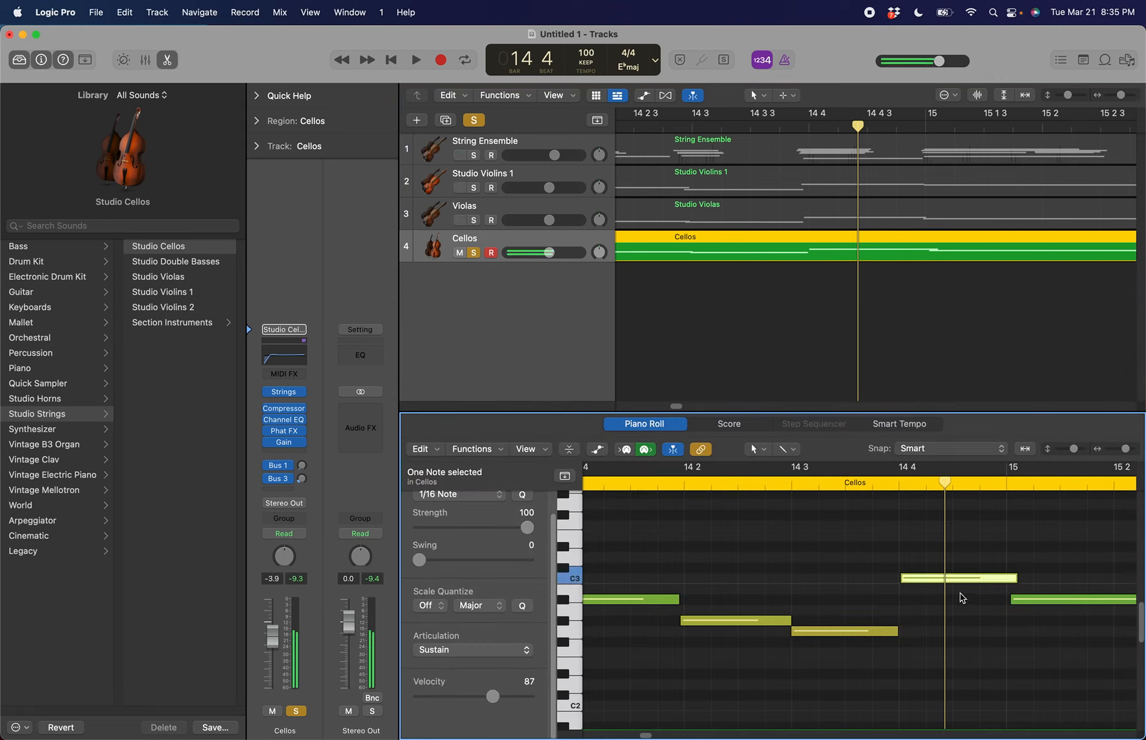
pyautogui.moveTo(939, 579); pyautogui.dragTo(939, 590)
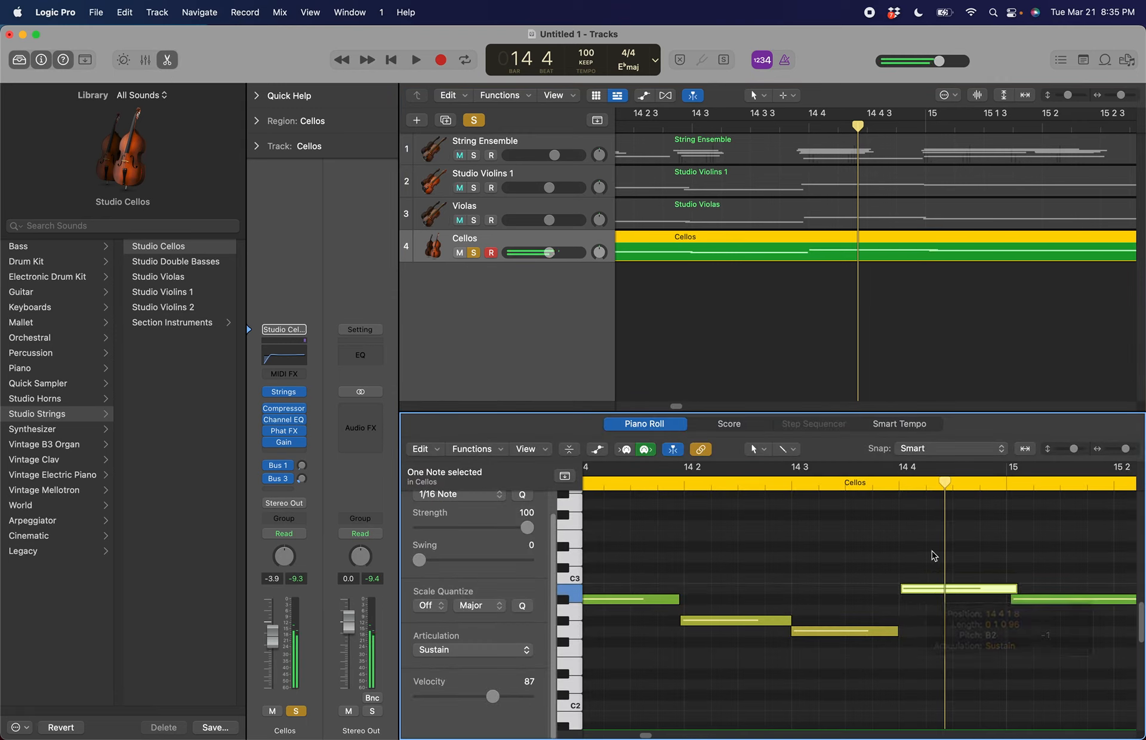
pyautogui.hscroll(-3, 889, 259)
pyautogui.hscroll(-3, 890, 260)
pyautogui.doubleClick(925, 124)
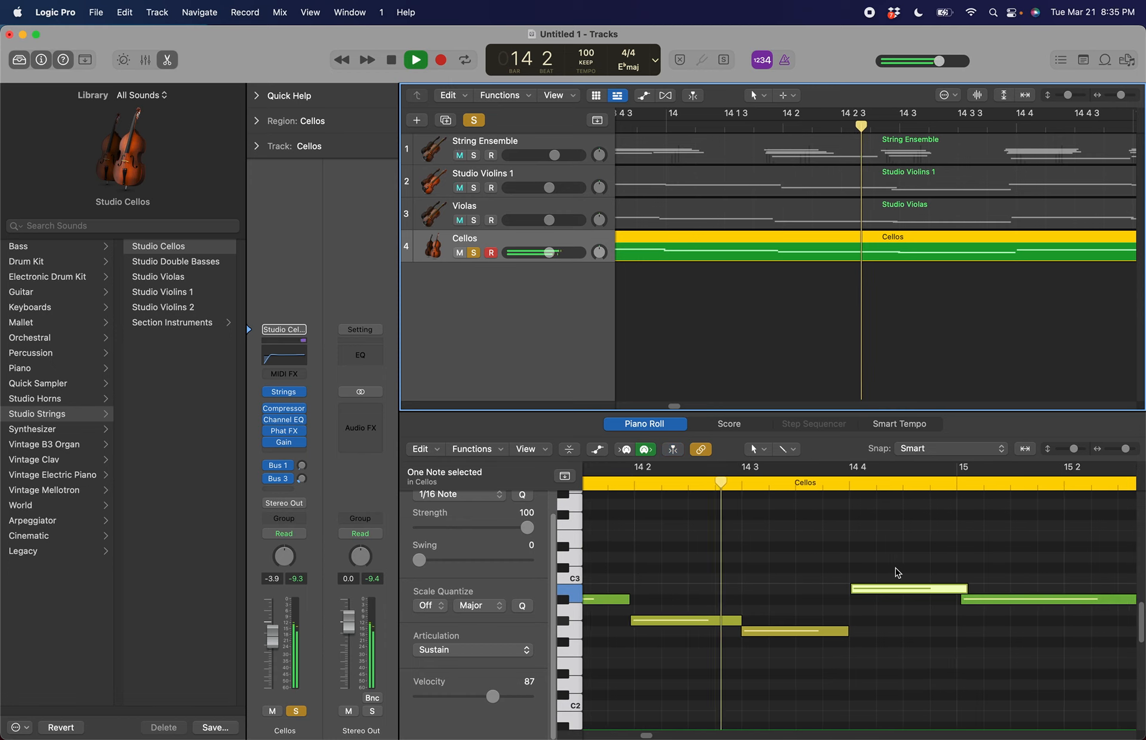
pyautogui.press('y')
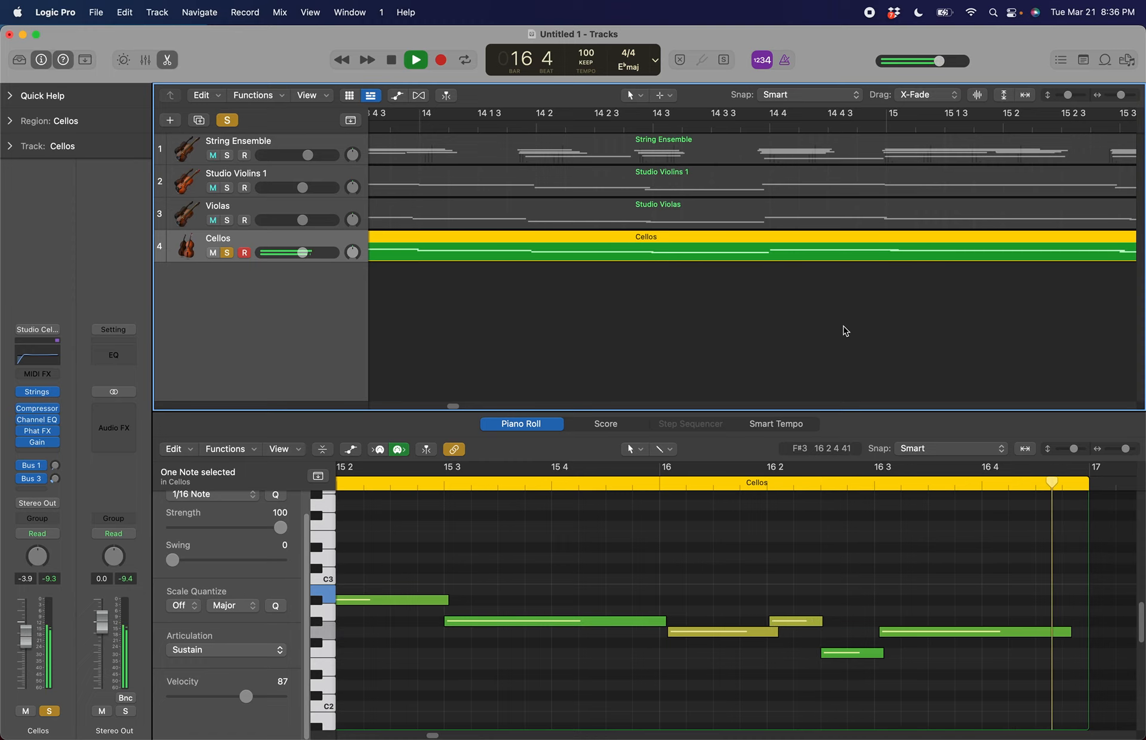
# Turn off the Cellos solo and play all four string tracks from just before bar 13 to bar 13 beat 3
pyautogui.hscroll(-10, 844, 330)
pyautogui.click(709, 126)
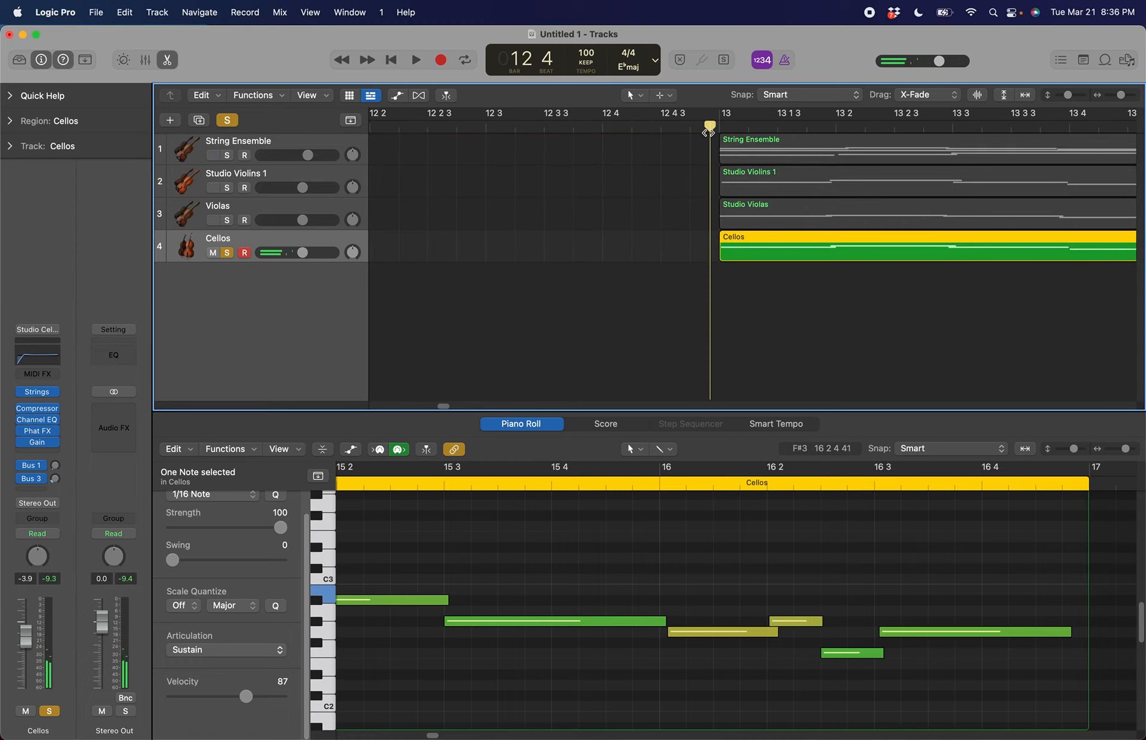
pyautogui.press('s')
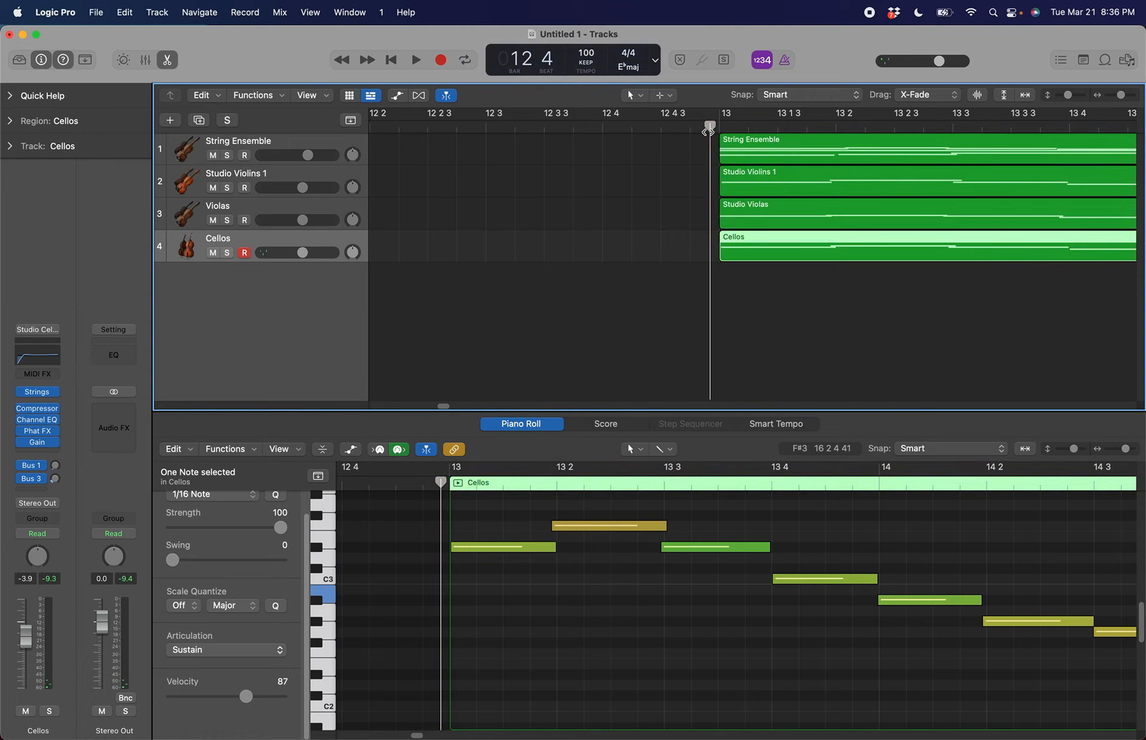
pyautogui.press('space')
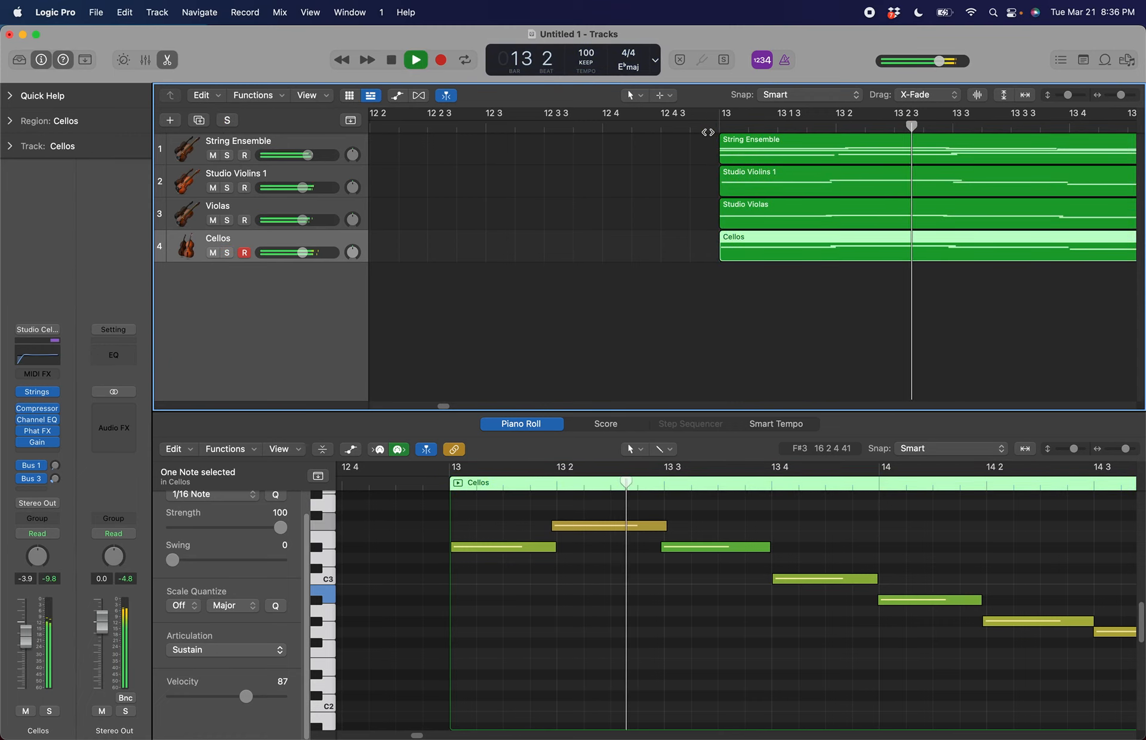
pyautogui.press('space')
# Audition the first three cello notes of bar 13 in the Piano Roll and compare their velocities
pyautogui.scroll(3, 650, 644)
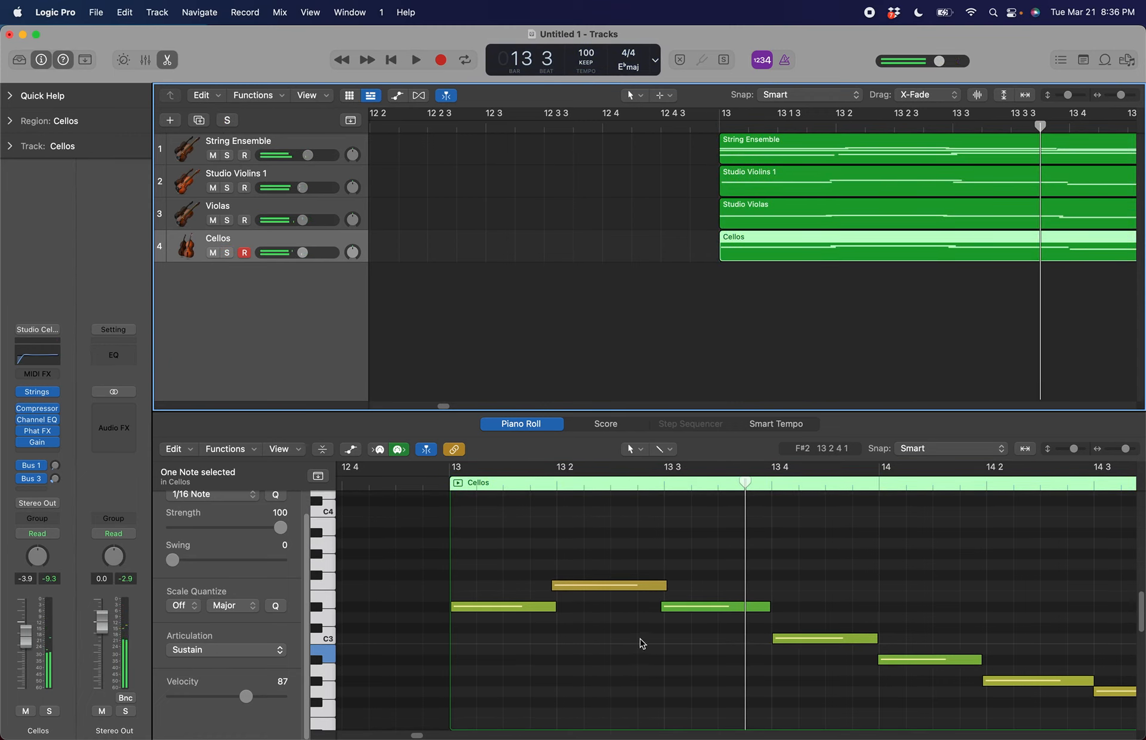
pyautogui.click(605, 593)
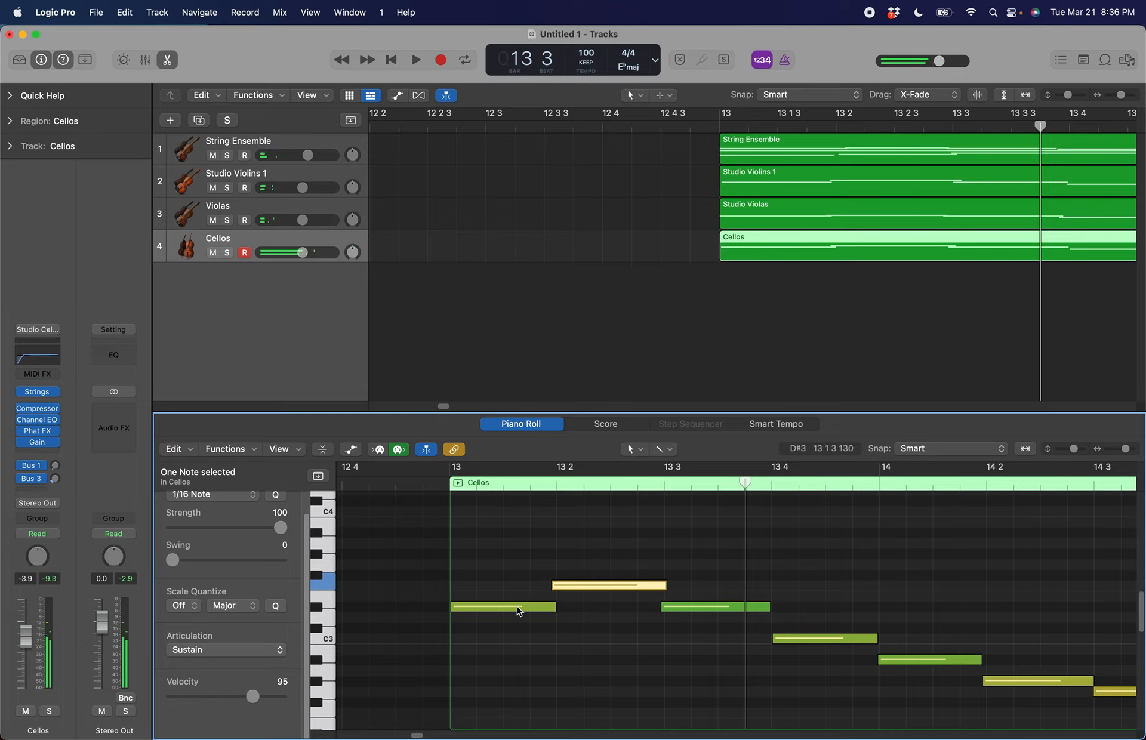
pyautogui.hscroll(3, 900, 657)
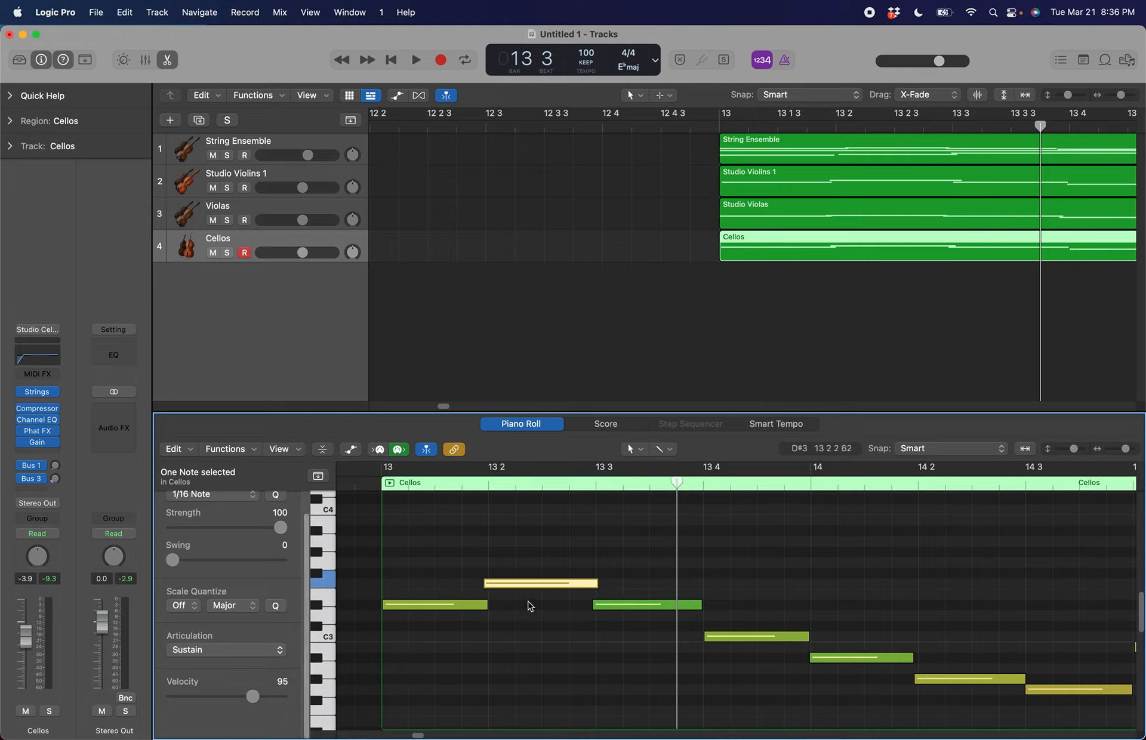
pyautogui.click(569, 615)
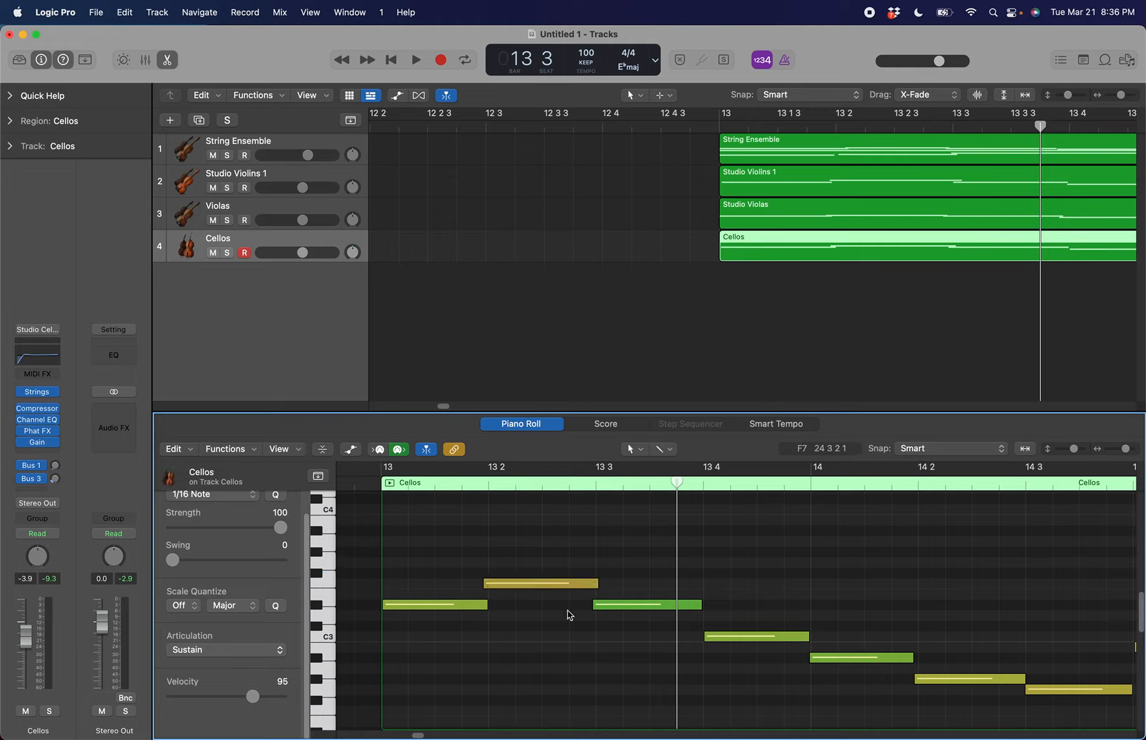
pyautogui.click(662, 606)
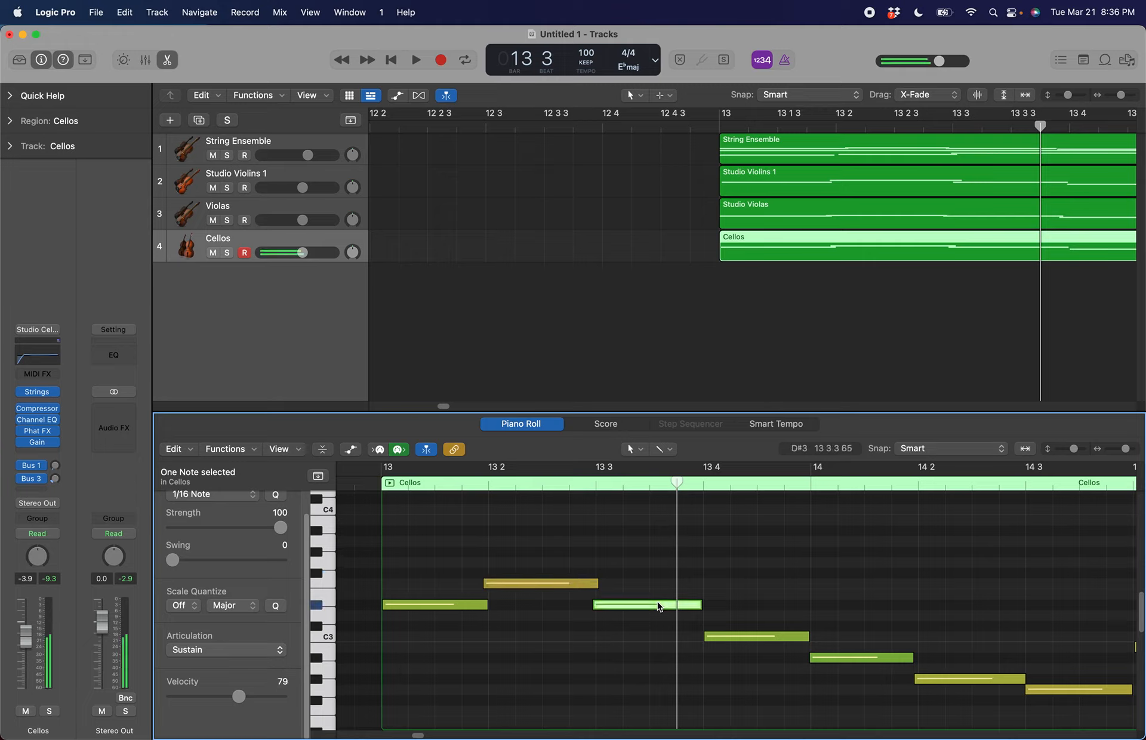
pyautogui.click(456, 605)
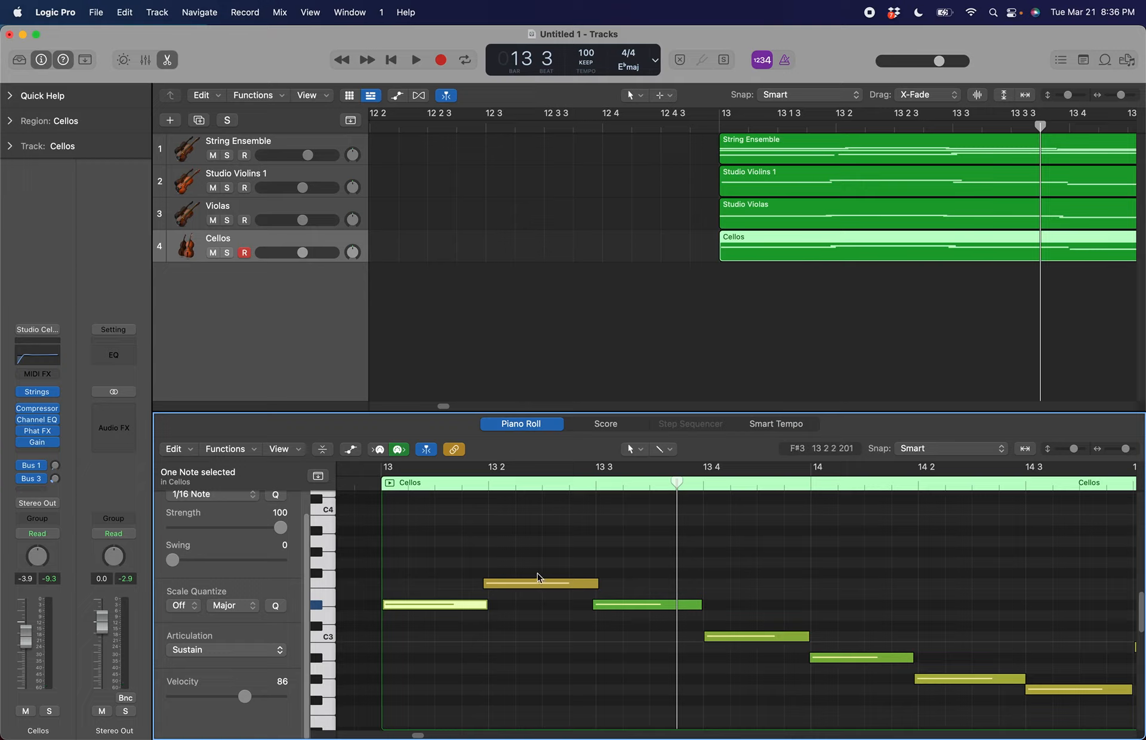
# Set the velocity of the cello note at bar 13 beat 2 to 127 and play it with all the string tracks
pyautogui.click(520, 583)
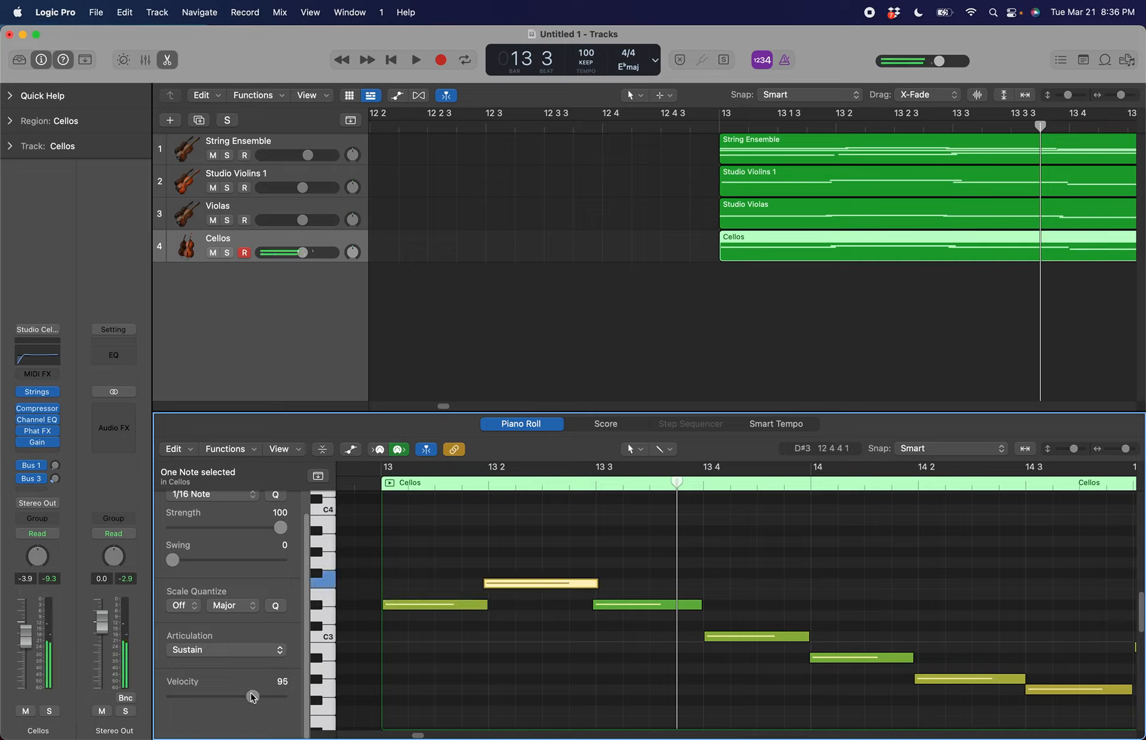
pyautogui.moveTo(251, 699); pyautogui.dragTo(358, 717)
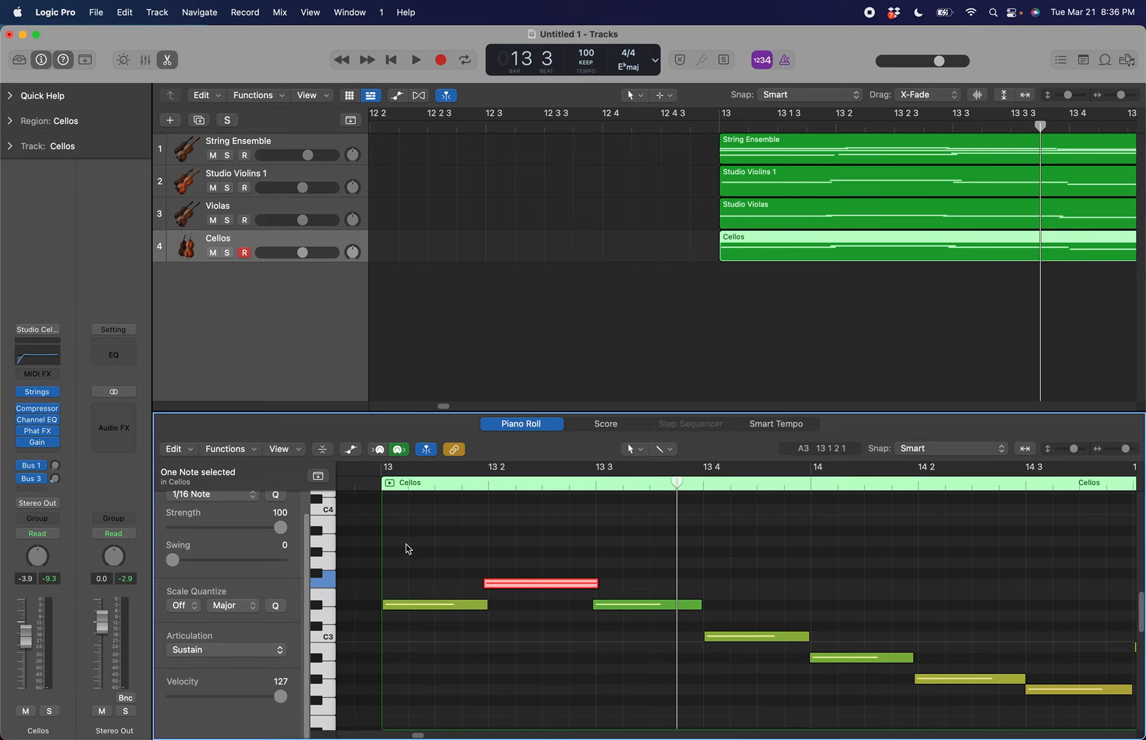
pyautogui.doubleClick(687, 121)
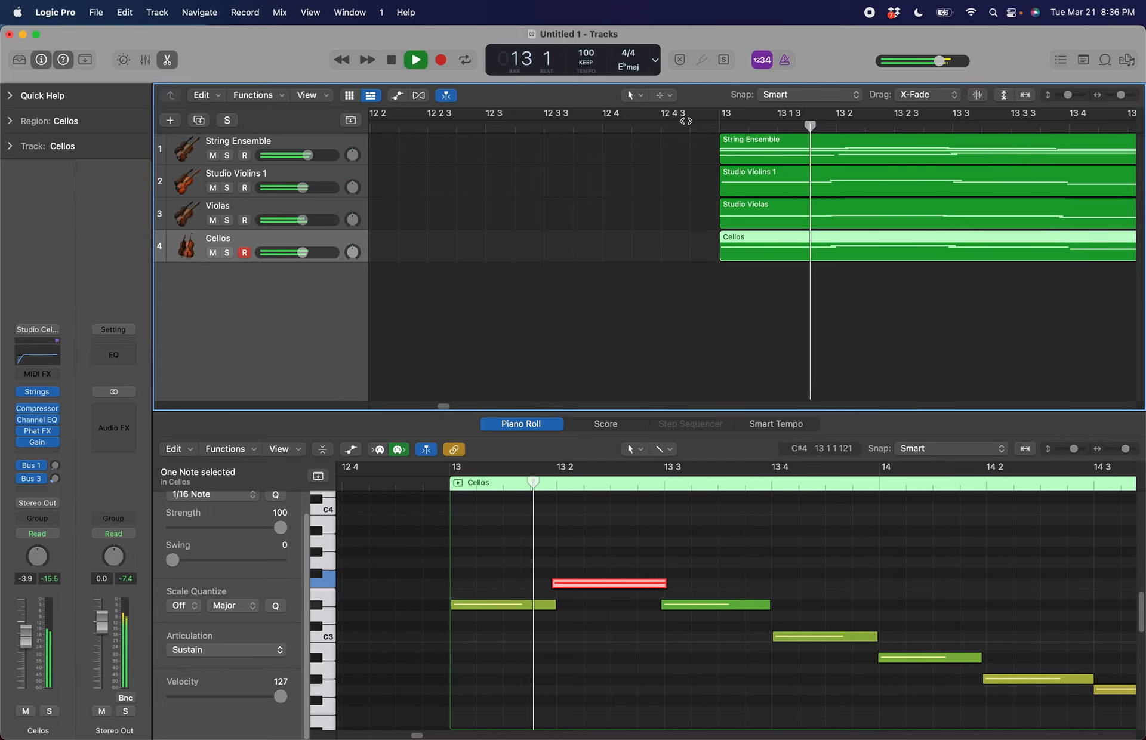
pyautogui.press('space')
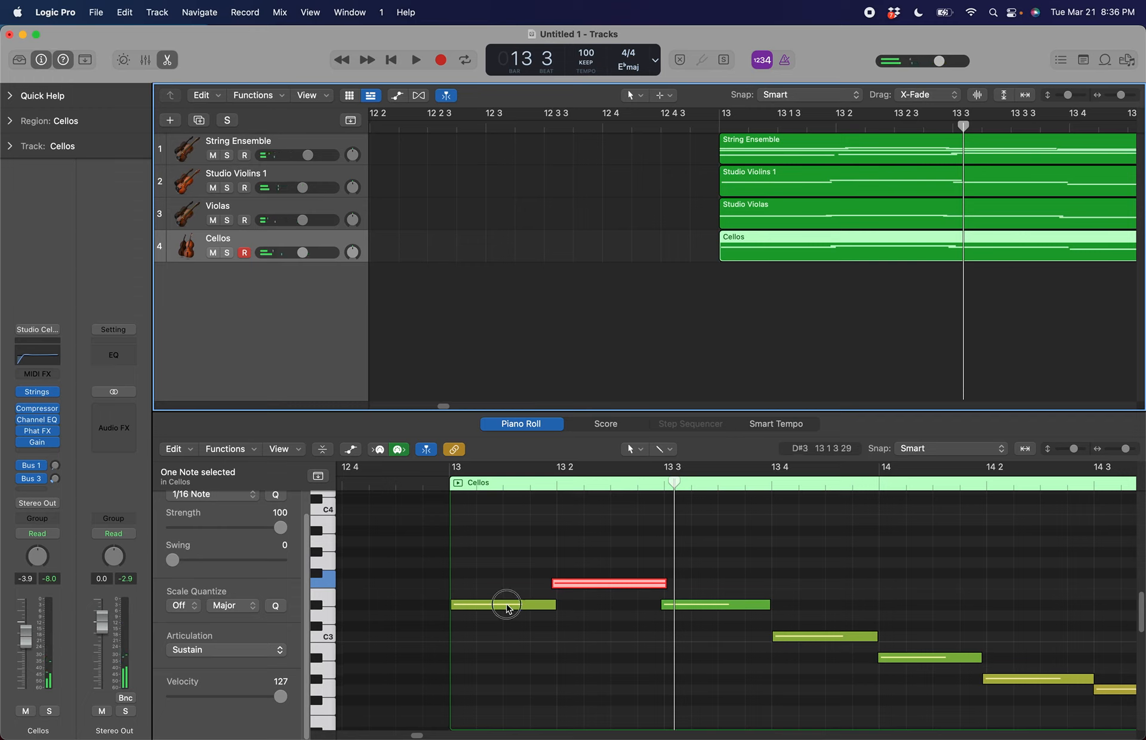
# Reduce the velocity of the cello note at bar 13 beat 2 to 87 and compare it with the notes on either side
pyautogui.click(505, 604)
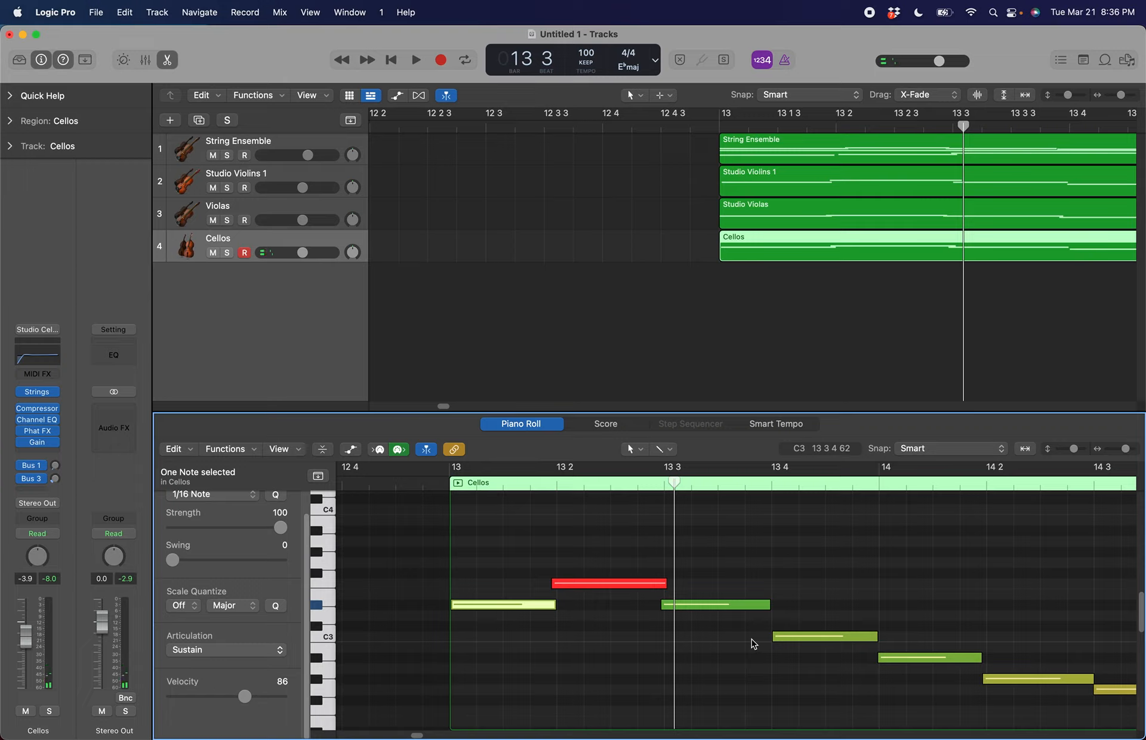
pyautogui.click(605, 583)
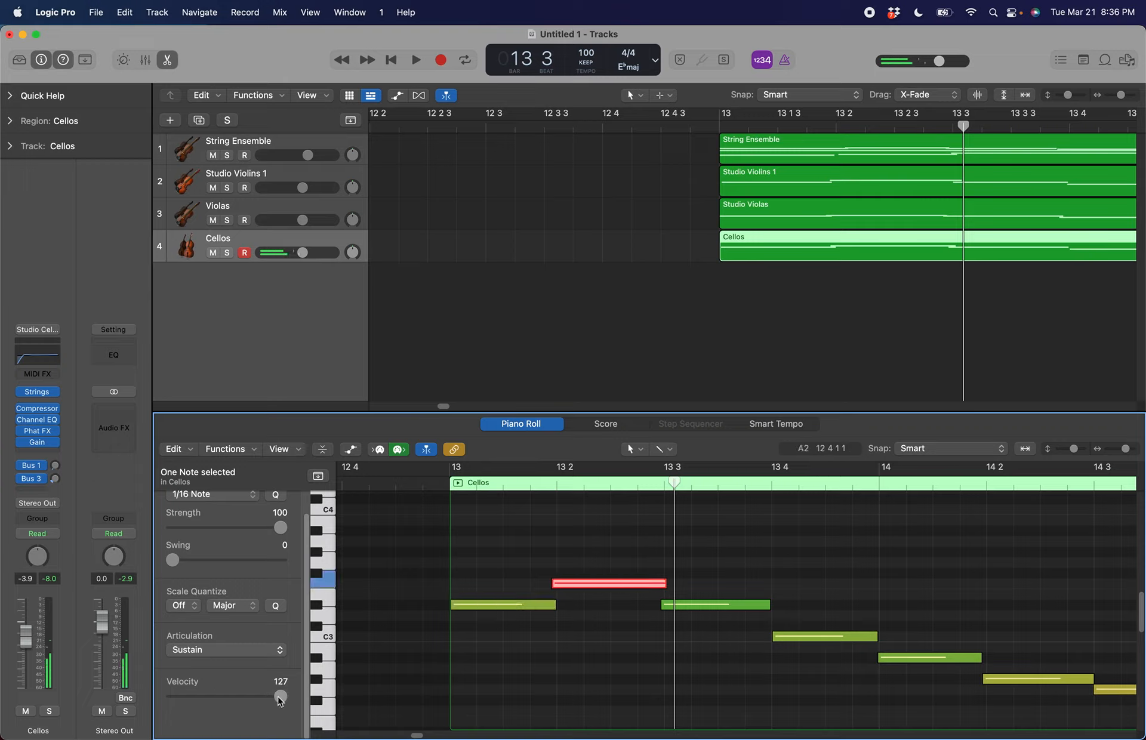
pyautogui.moveTo(280, 699); pyautogui.dragTo(246, 696)
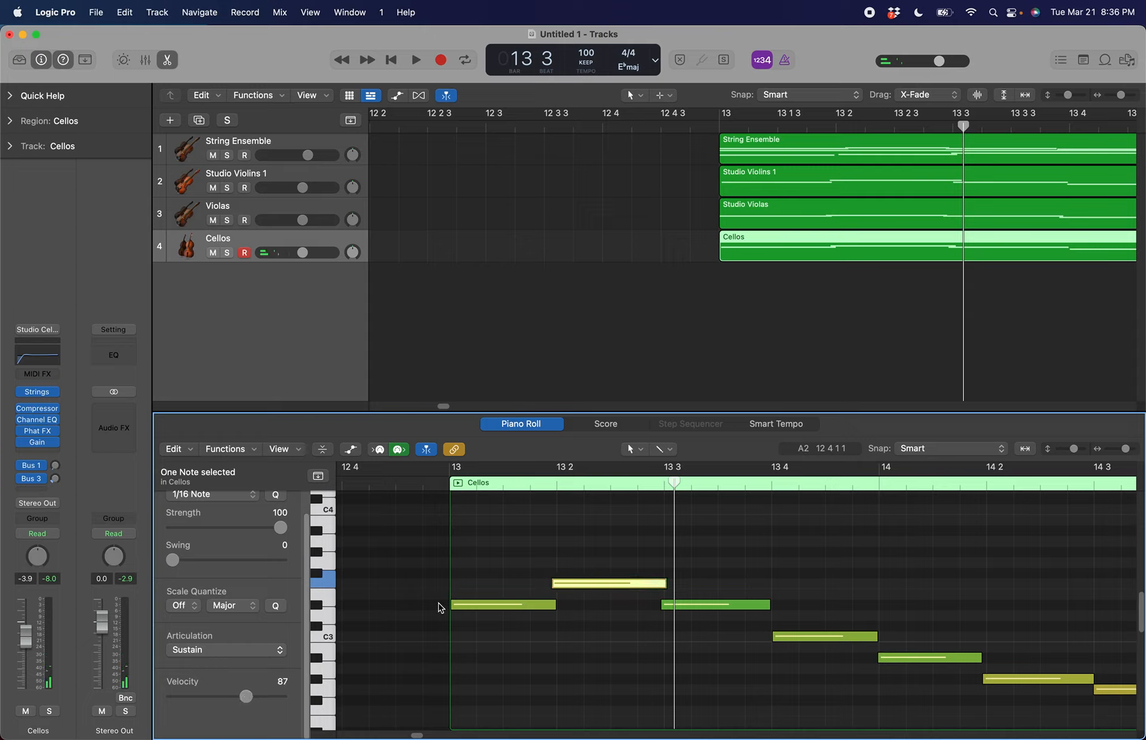
pyautogui.click(530, 606)
pyautogui.click(699, 599)
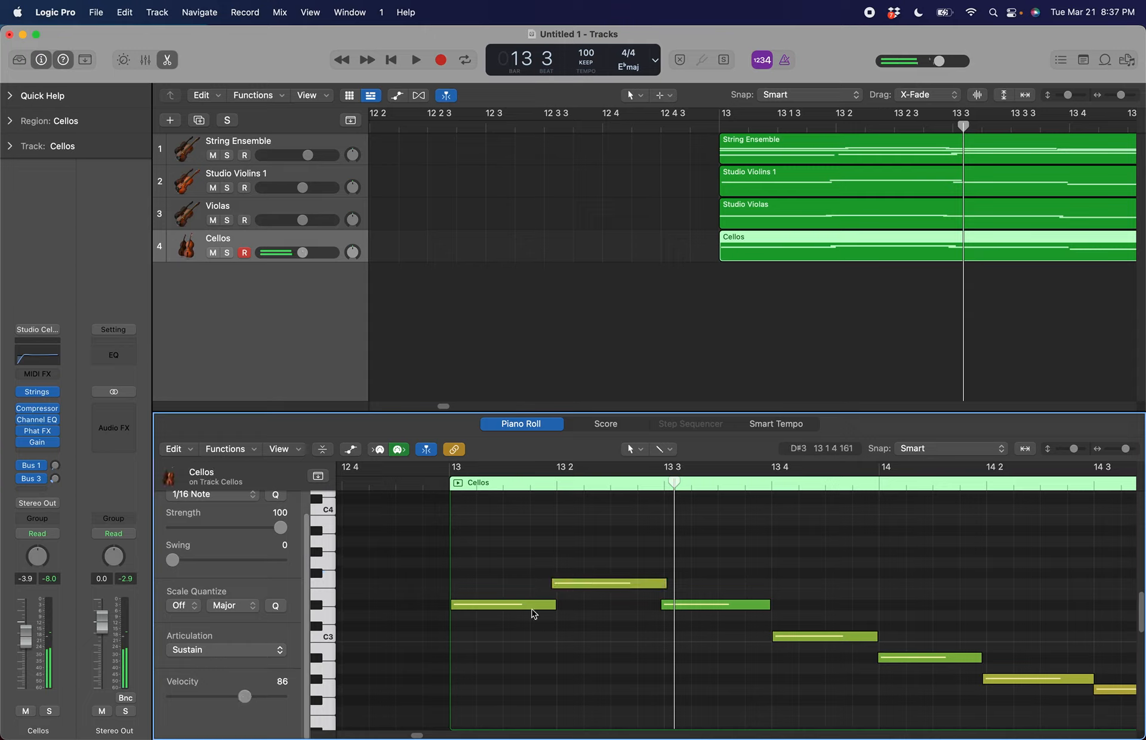
pyautogui.click(518, 606)
pyautogui.click(716, 605)
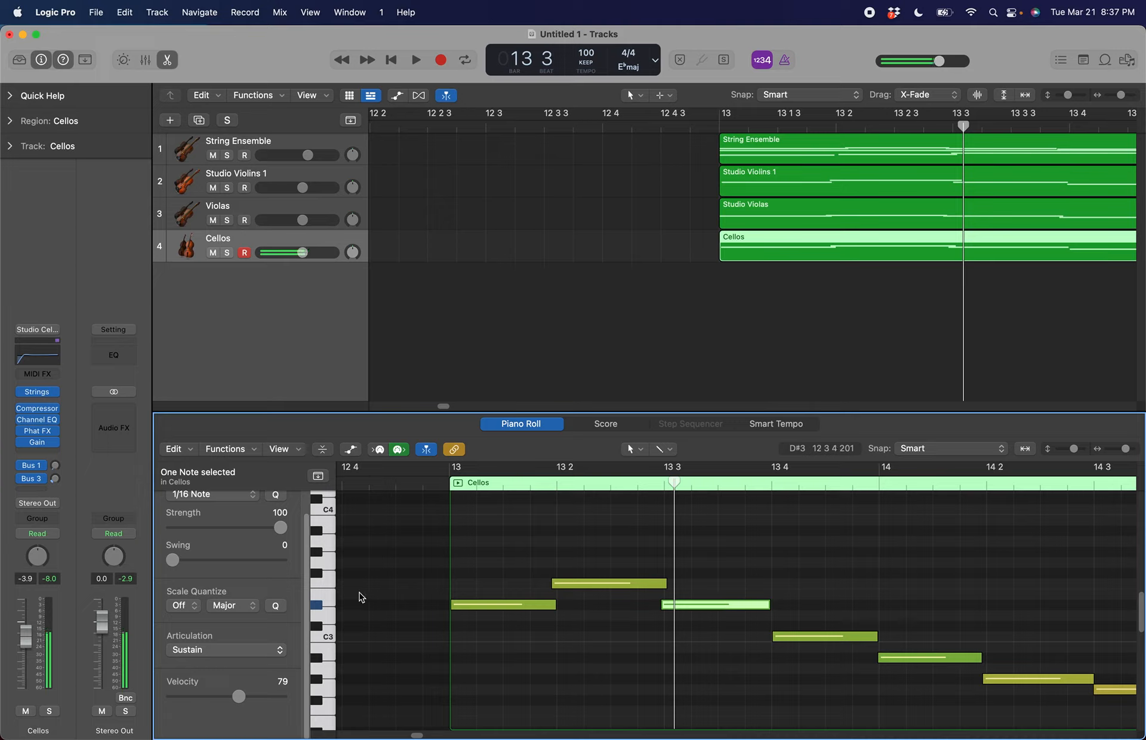
# Lower the velocity of the cello note at bar 13 beat 2 to 80, play the passage, and reduce it further to 75
pyautogui.click(618, 585)
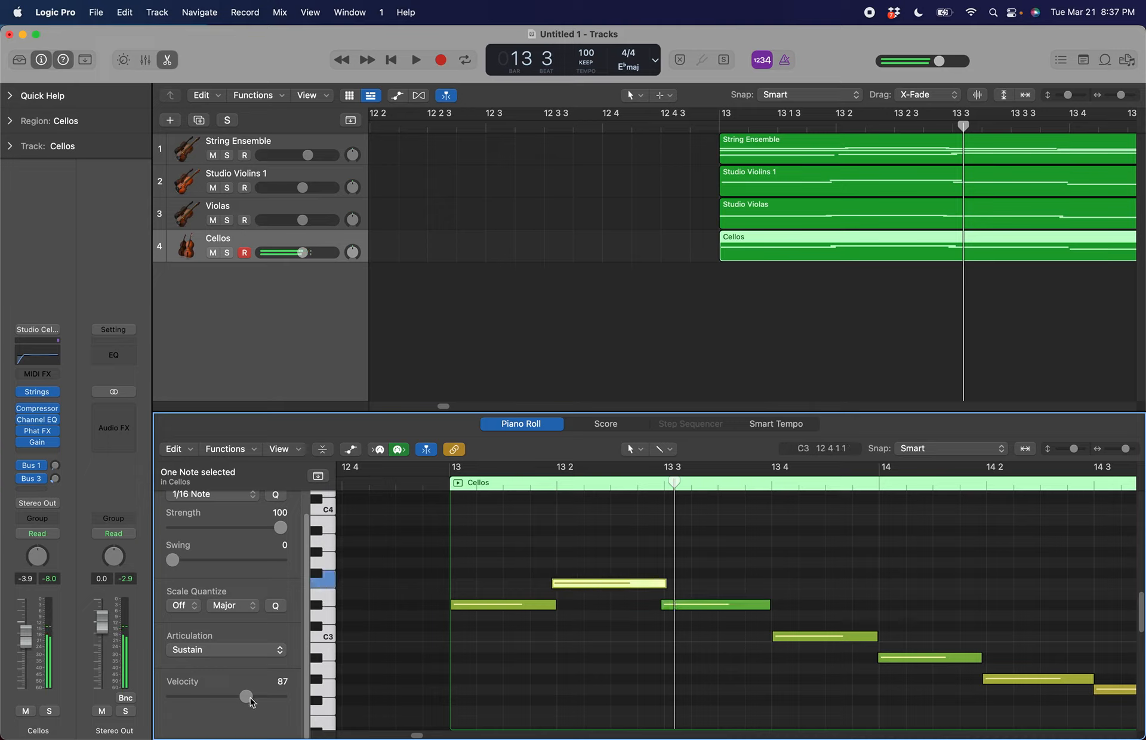
pyautogui.moveTo(251, 702); pyautogui.dragTo(249, 706)
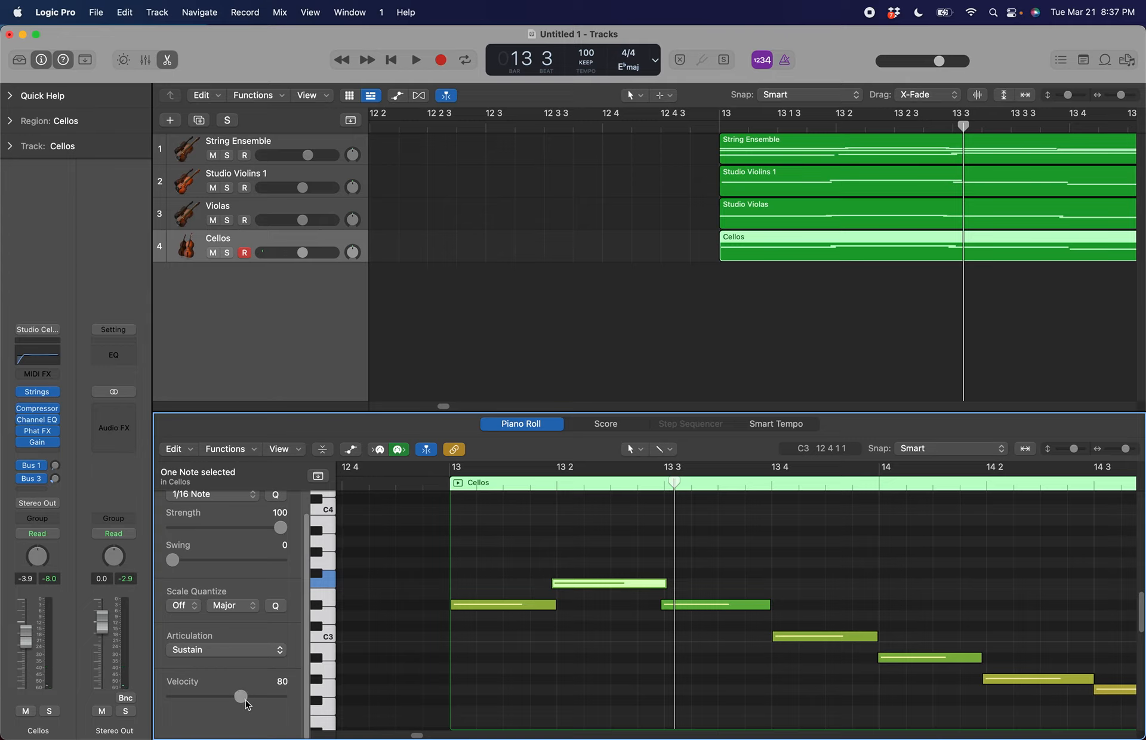
pyautogui.click(681, 127)
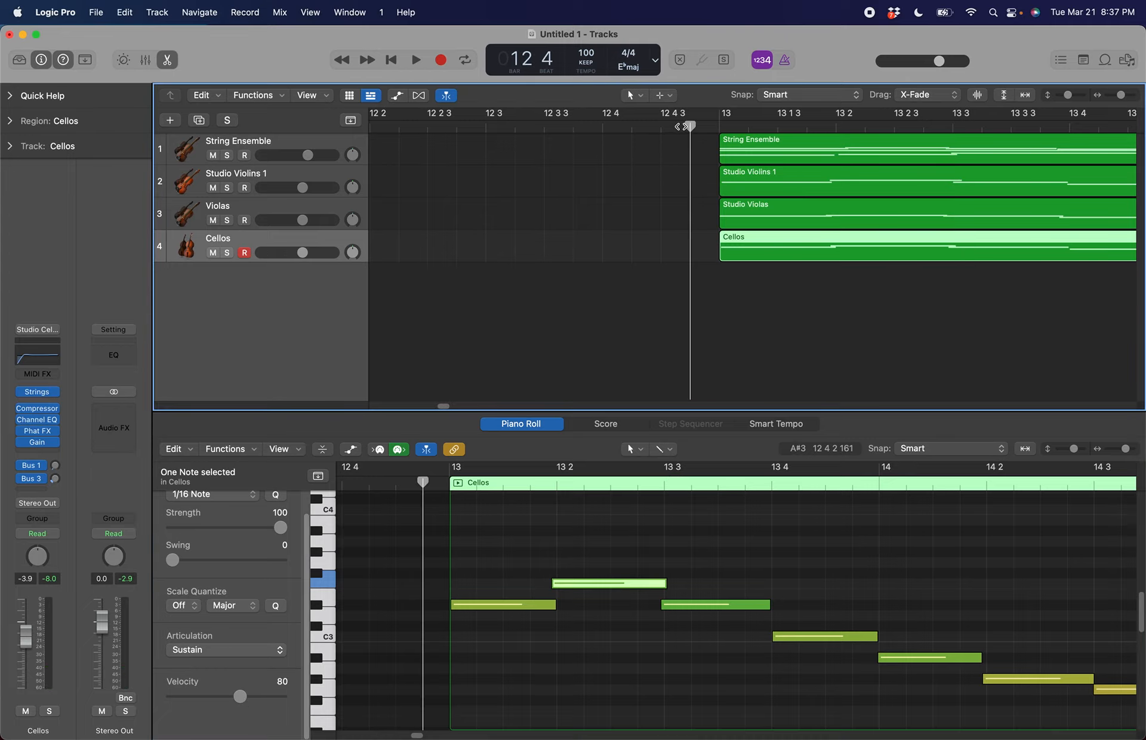
pyautogui.press('space')
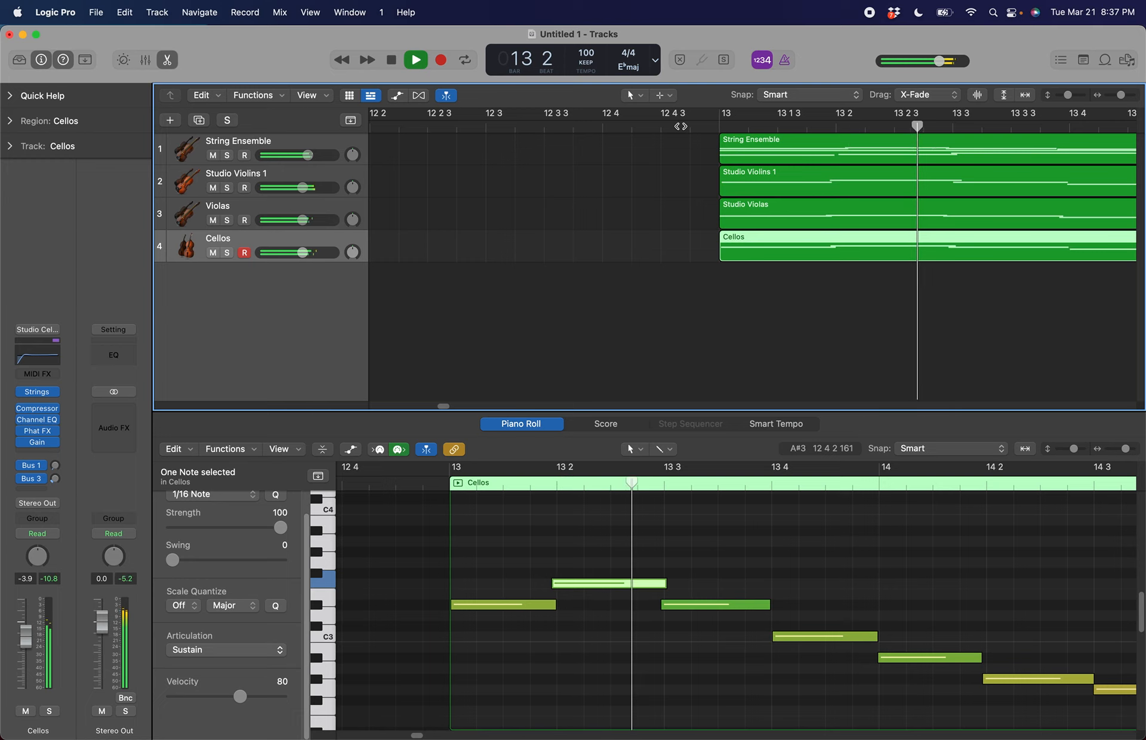
pyautogui.moveTo(240, 696); pyautogui.dragTo(239, 700)
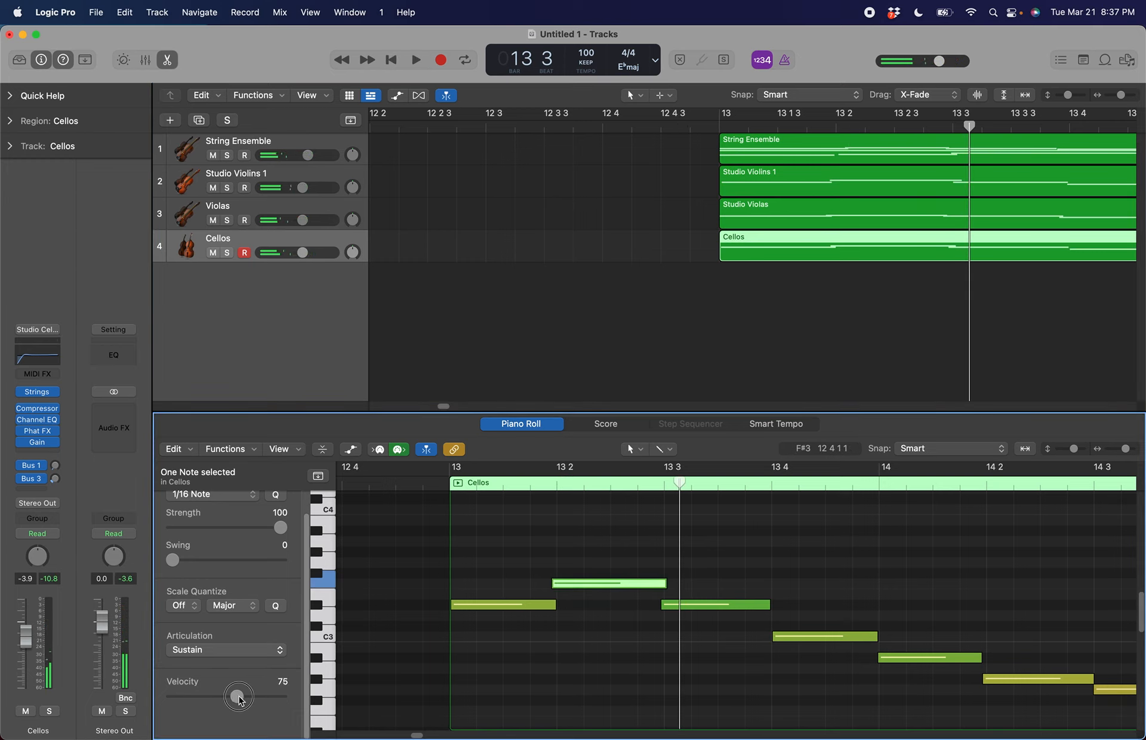
# Play all four string tracks from just before bar 13 through bar 16, lowering the Cellos track volume to -5.1 dB during playback
pyautogui.click(686, 126)
pyautogui.press('space')
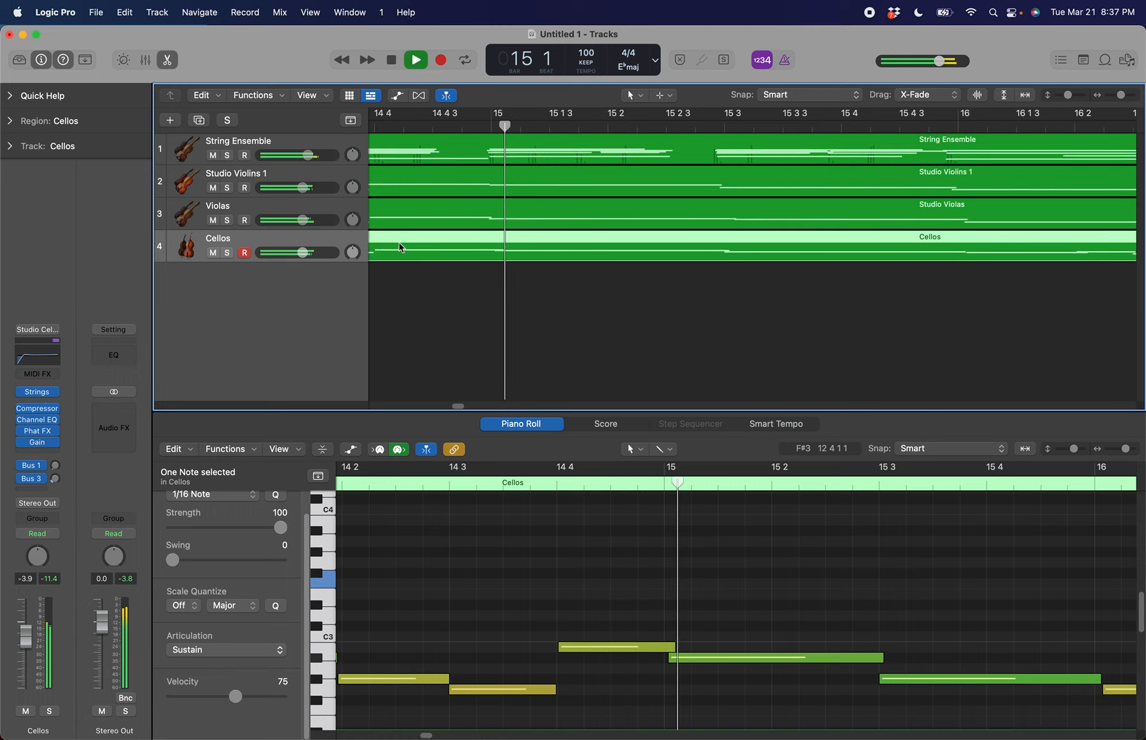
pyautogui.click(303, 253)
pyautogui.moveTo(303, 252); pyautogui.dragTo(298, 252)
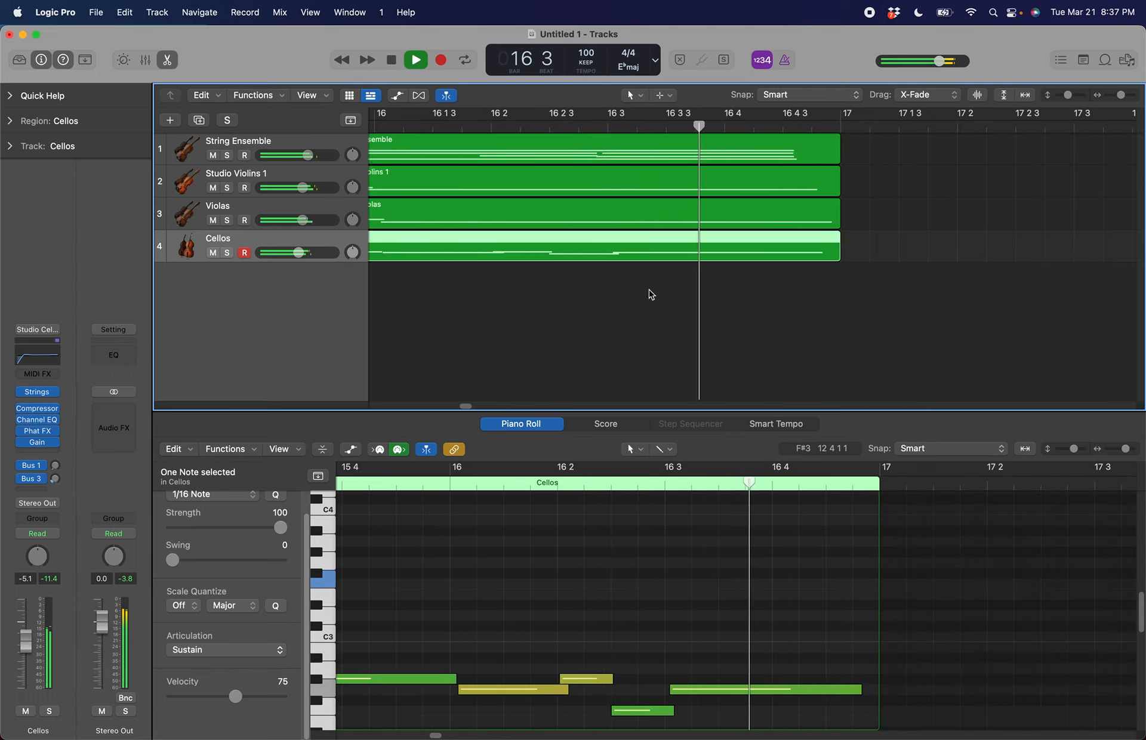
pyautogui.press('space')
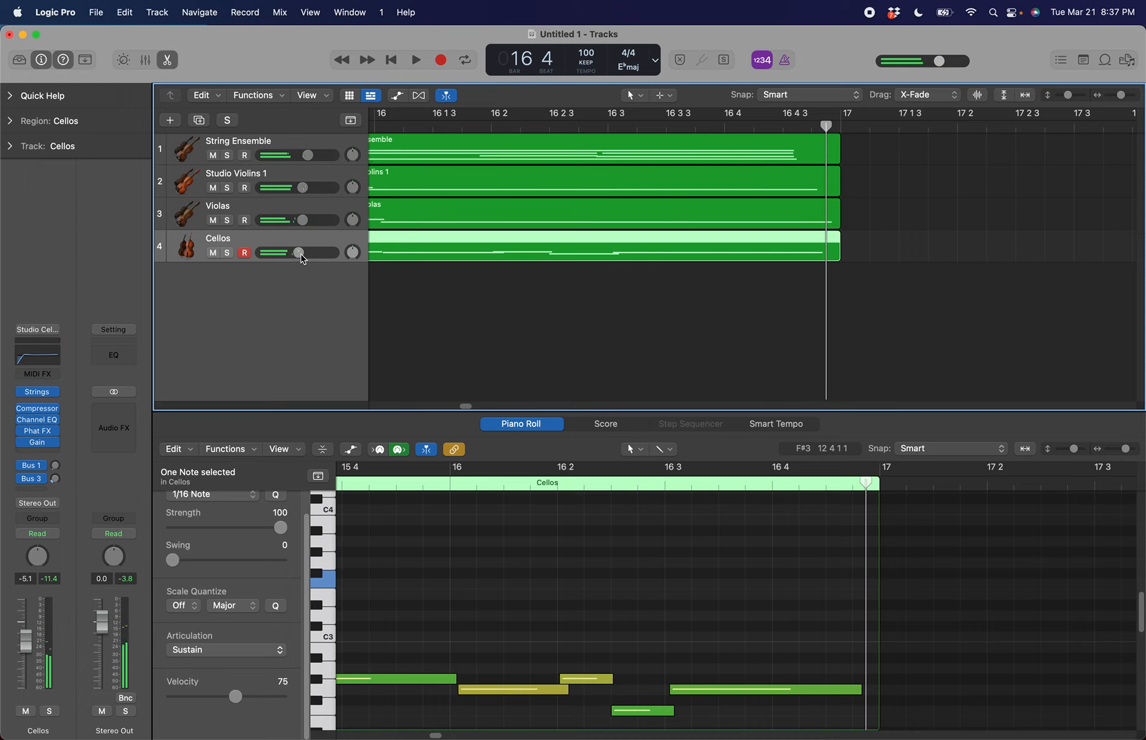
# Lower the master volume to -0.8 dB
pyautogui.hscroll(-10, 637, 214)
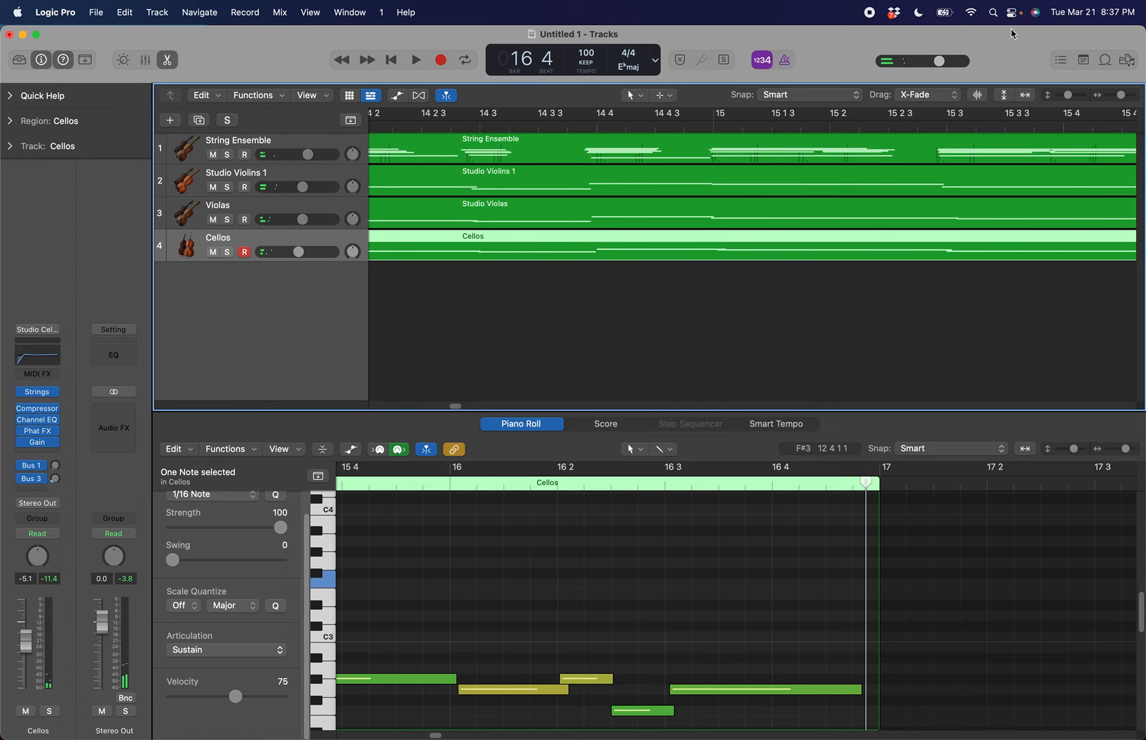
pyautogui.click(937, 62)
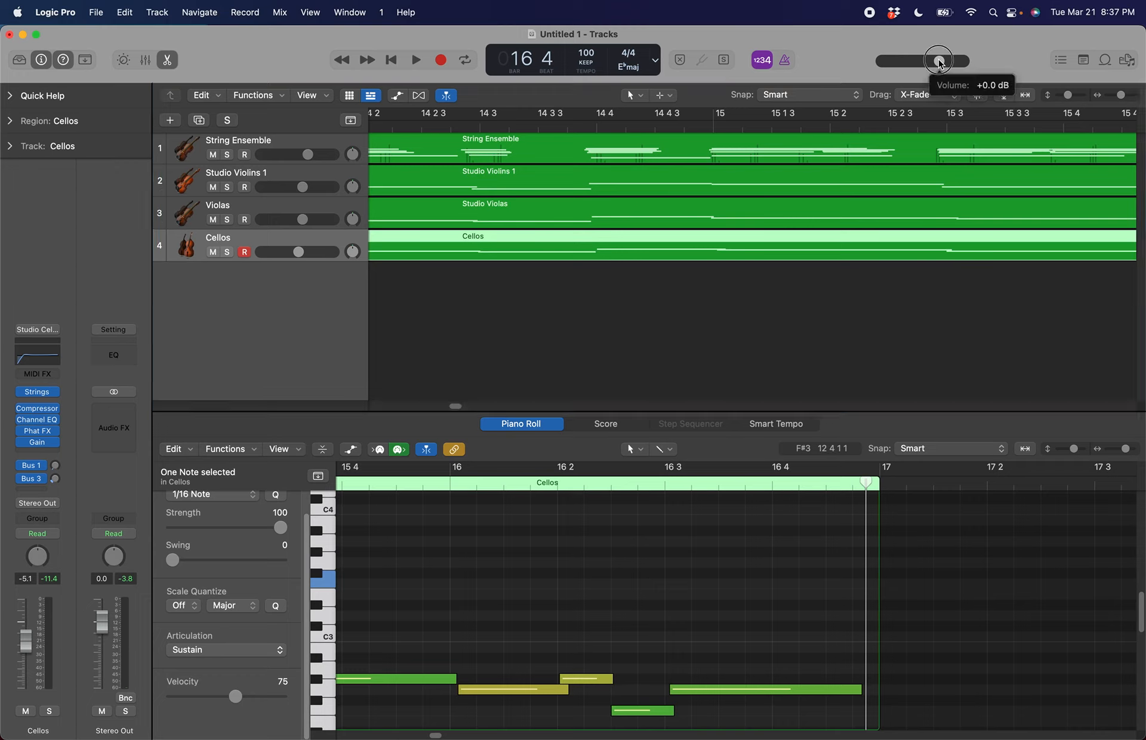
pyautogui.moveTo(940, 62); pyautogui.dragTo(934, 64)
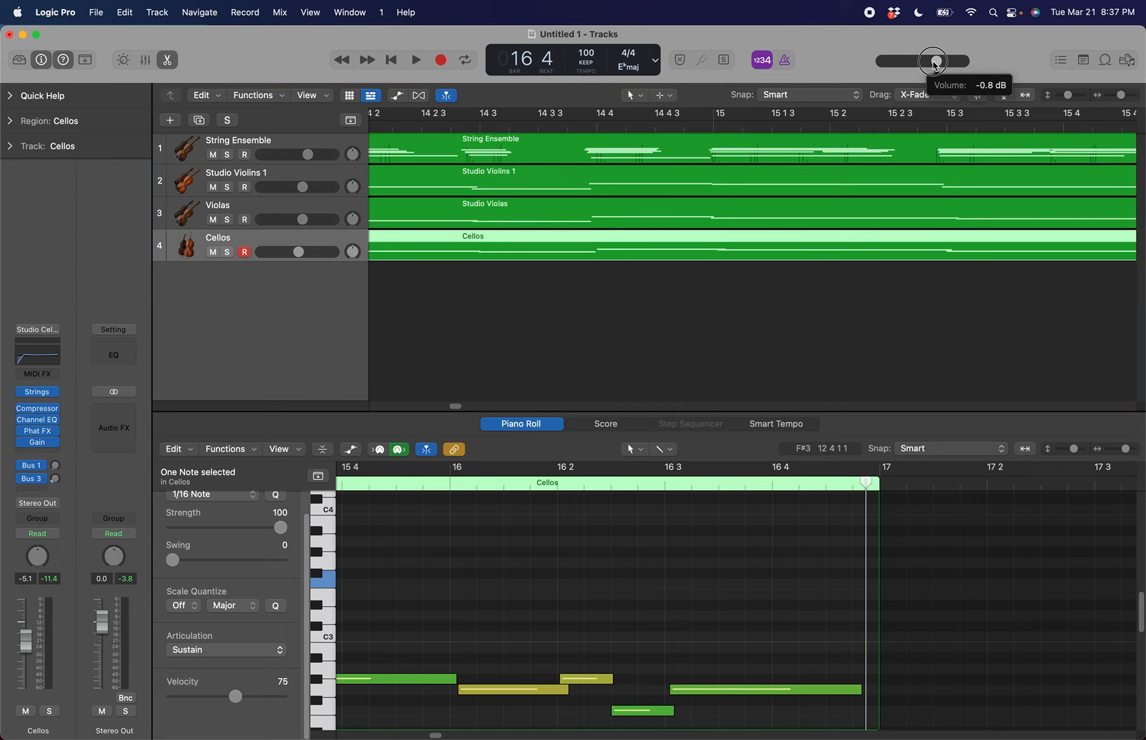
# Play all four string tracks again through the end of bar 16 to check the balance
pyautogui.hscroll(-12, 703, 233)
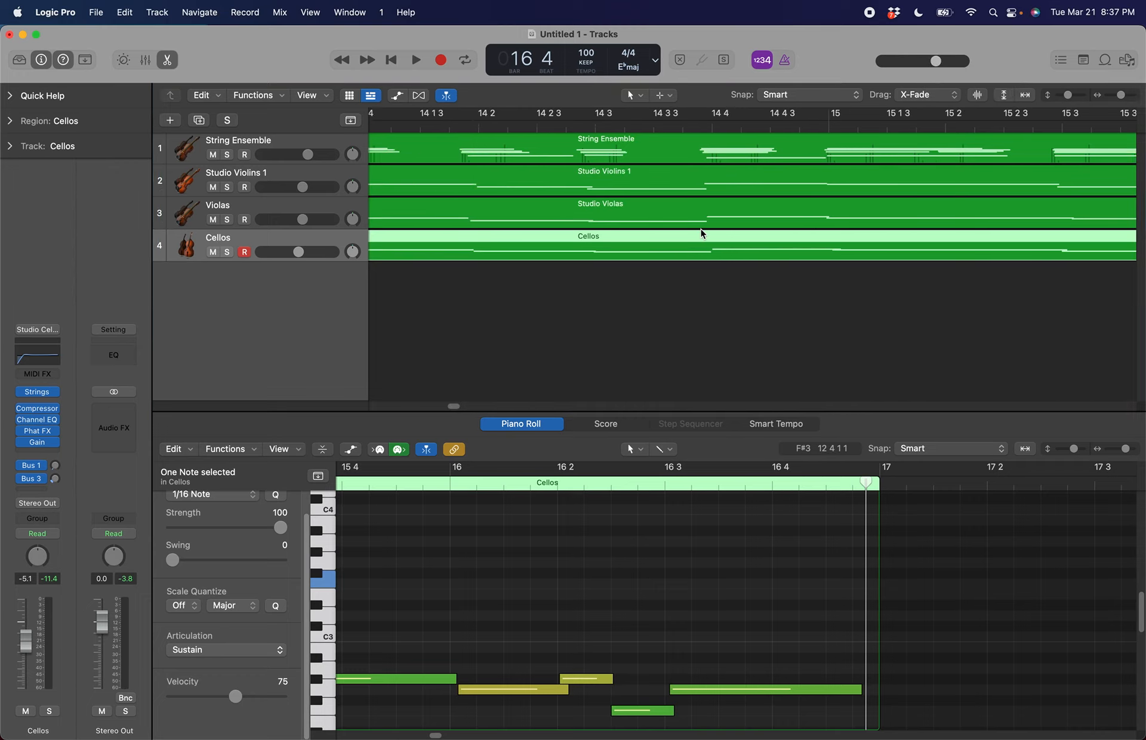
pyautogui.hscroll(4, 704, 232)
pyautogui.doubleClick(721, 124)
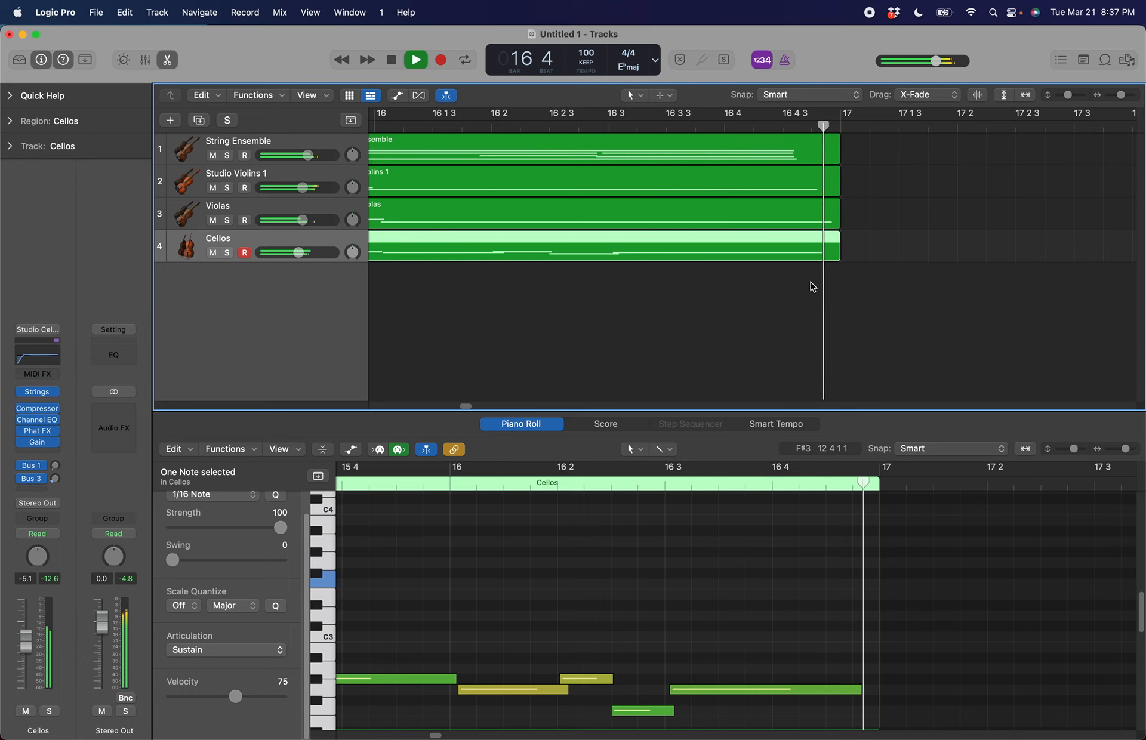
# Show the Library and create a new track with duplicate settings from the Cellos track
pyautogui.hscroll(-3, 812, 286)
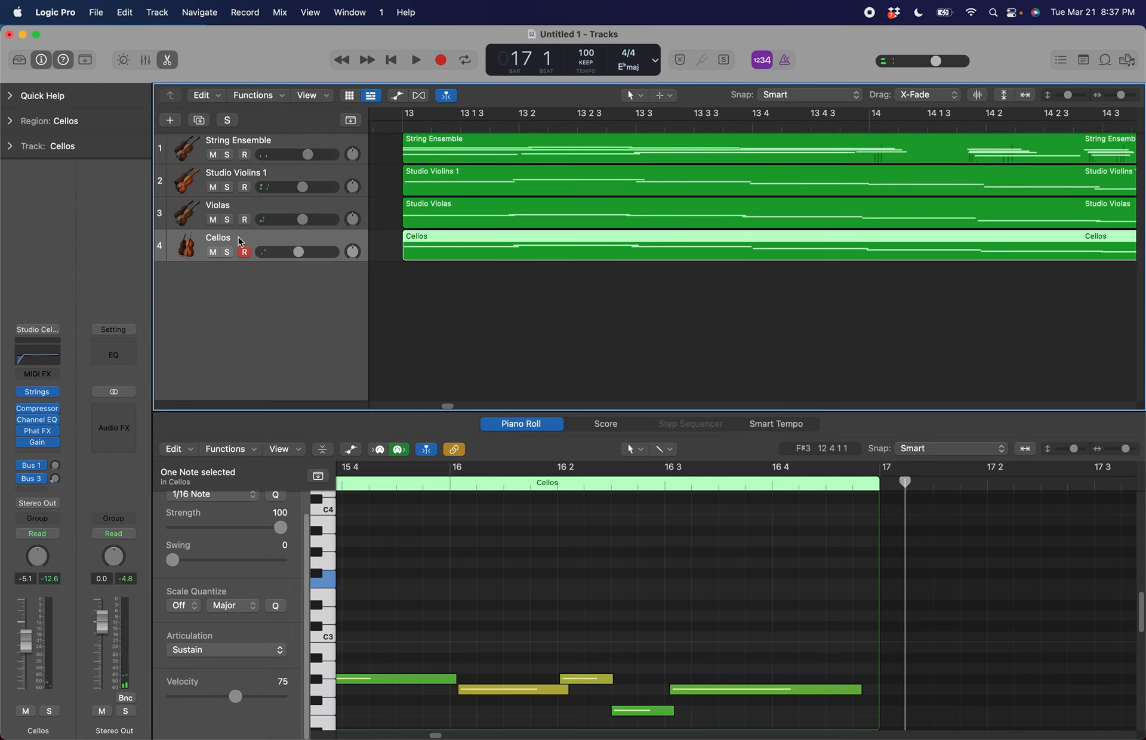
pyautogui.press('y')
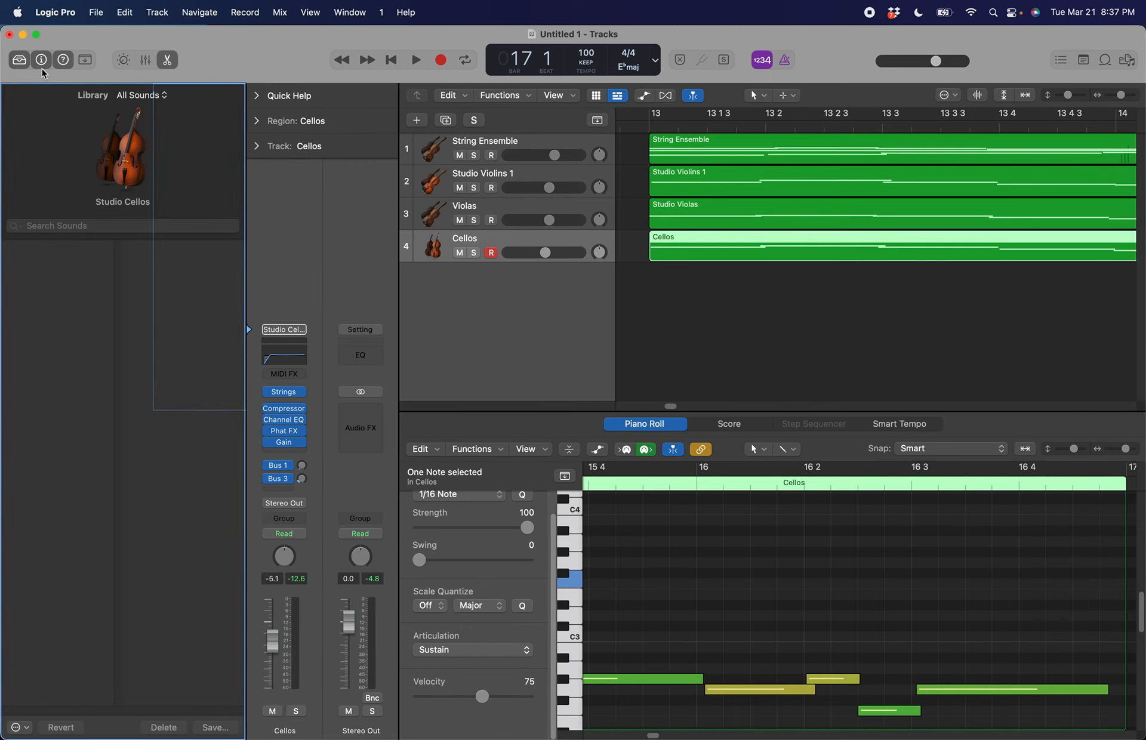
pyautogui.rightClick(483, 243)
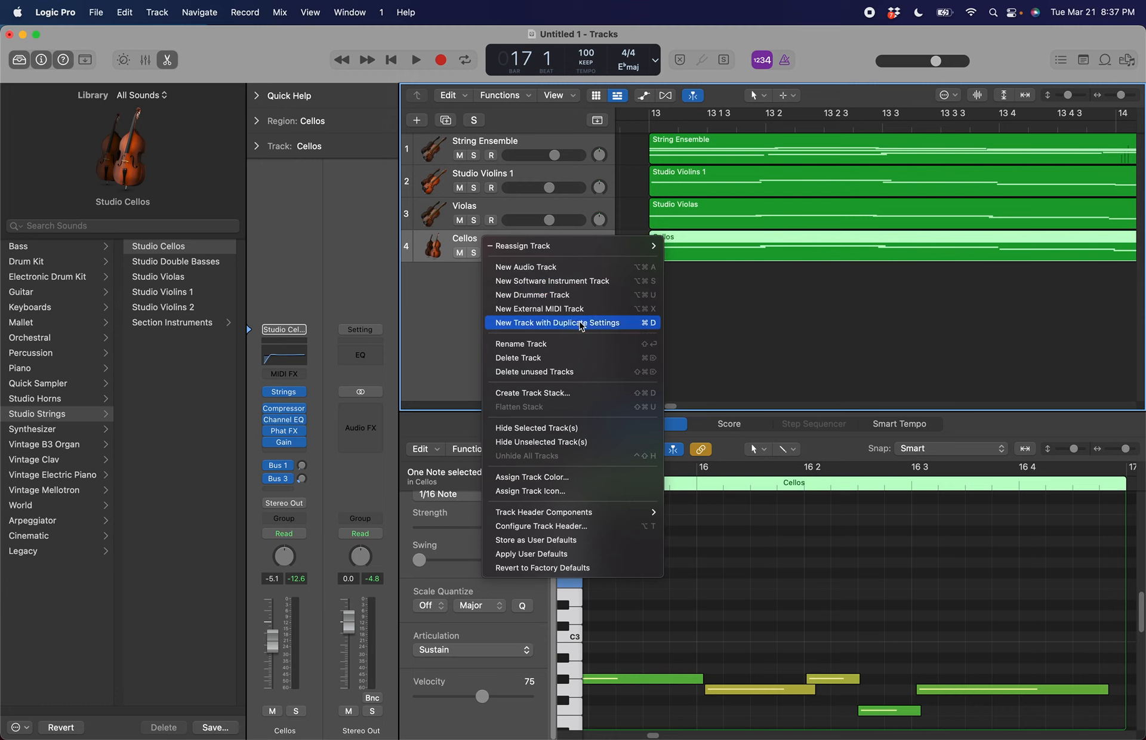
pyautogui.click(581, 323)
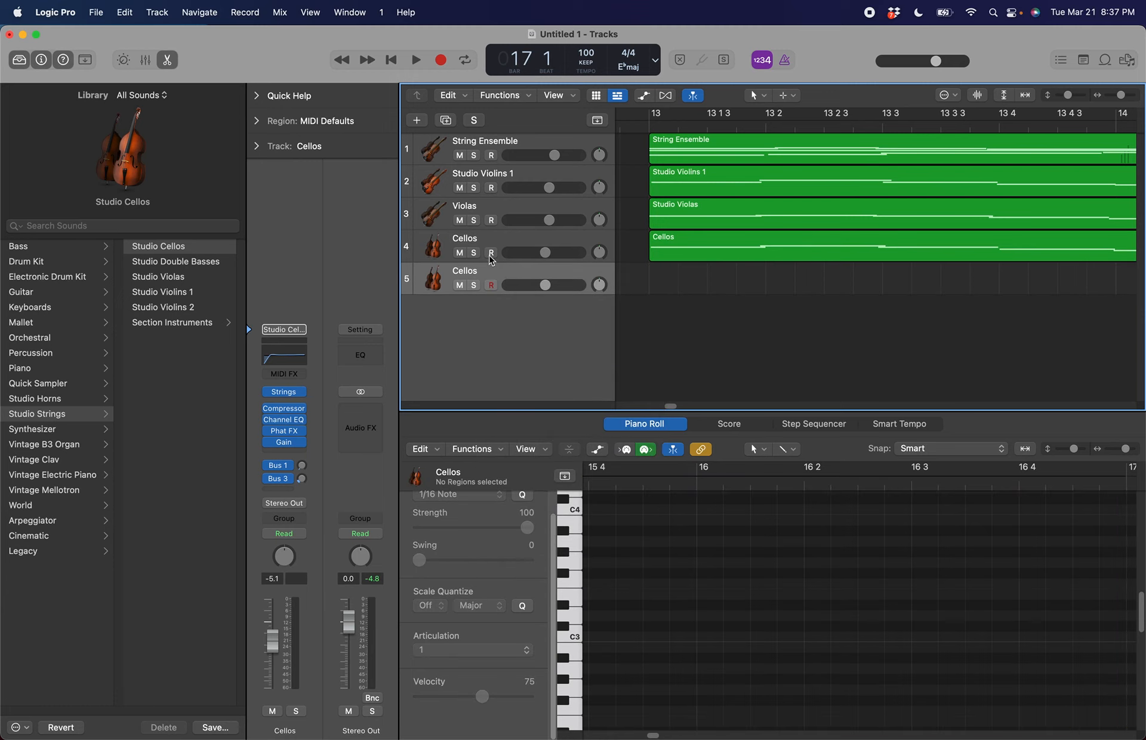
# Load the Studio Double Basses patch on the new fifth track and rename the track Double Basses
pyautogui.click(187, 263)
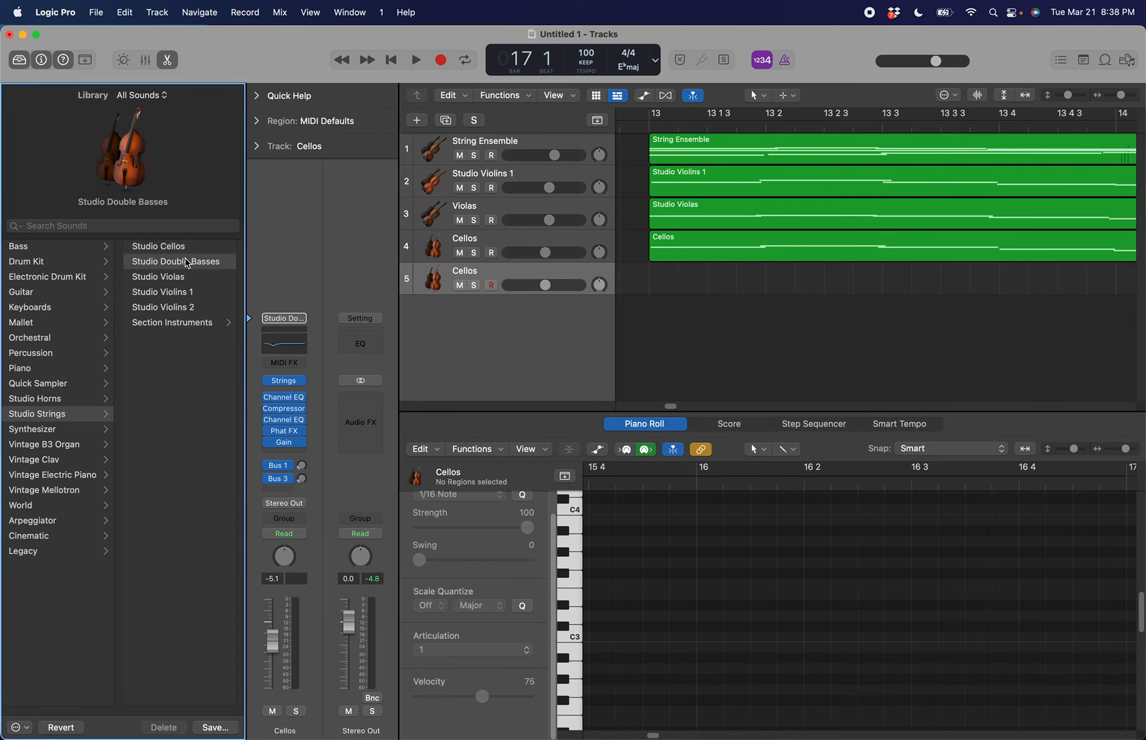
pyautogui.doubleClick(471, 271)
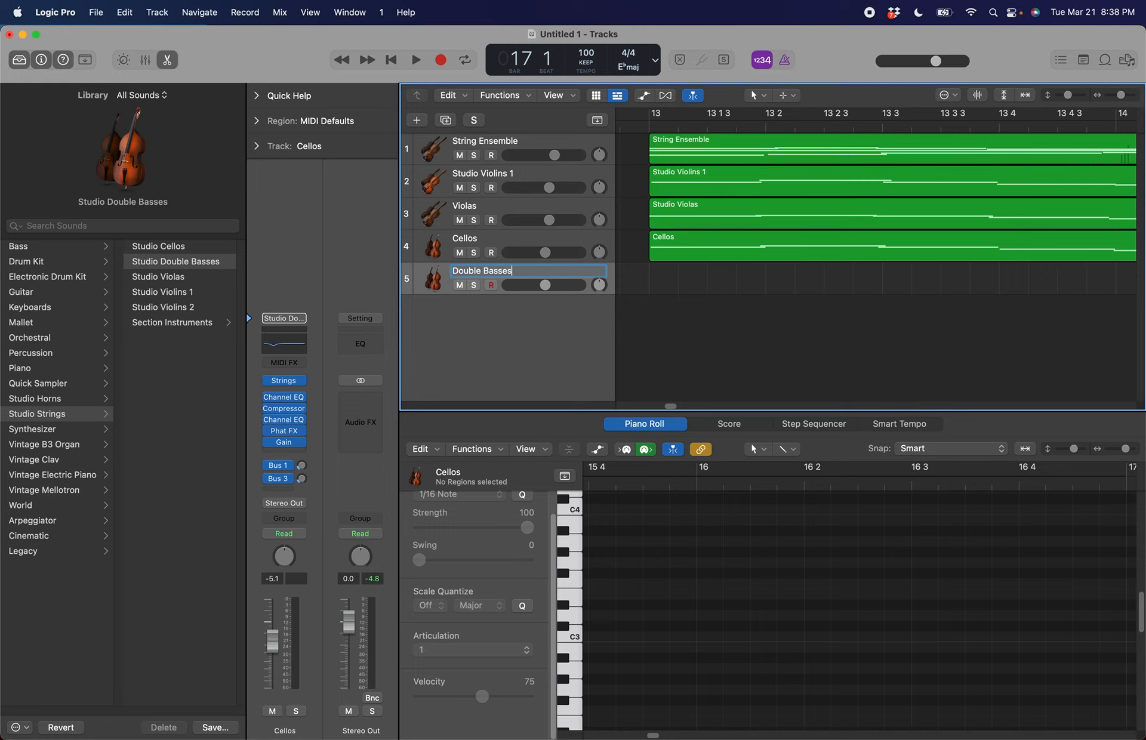
pyautogui.press('Return')
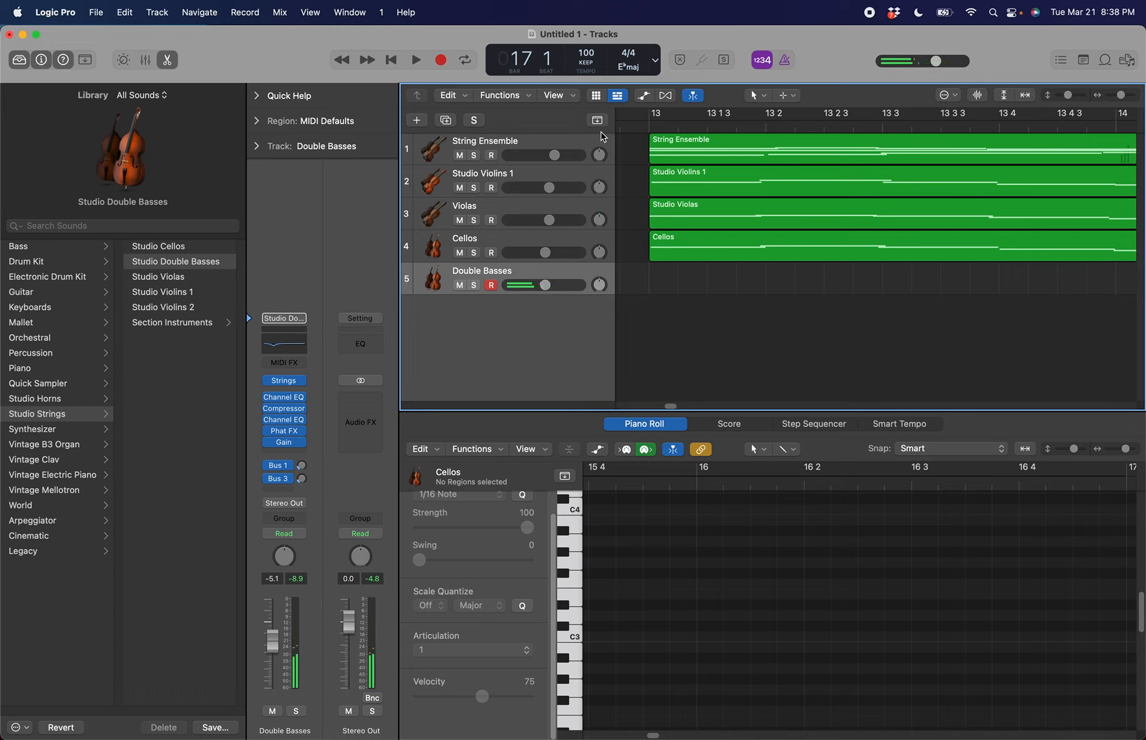
# Try a first recording of the double bass part from bar 13 into bar 17 and undo the take
pyautogui.hscroll(-3, 836, 179)
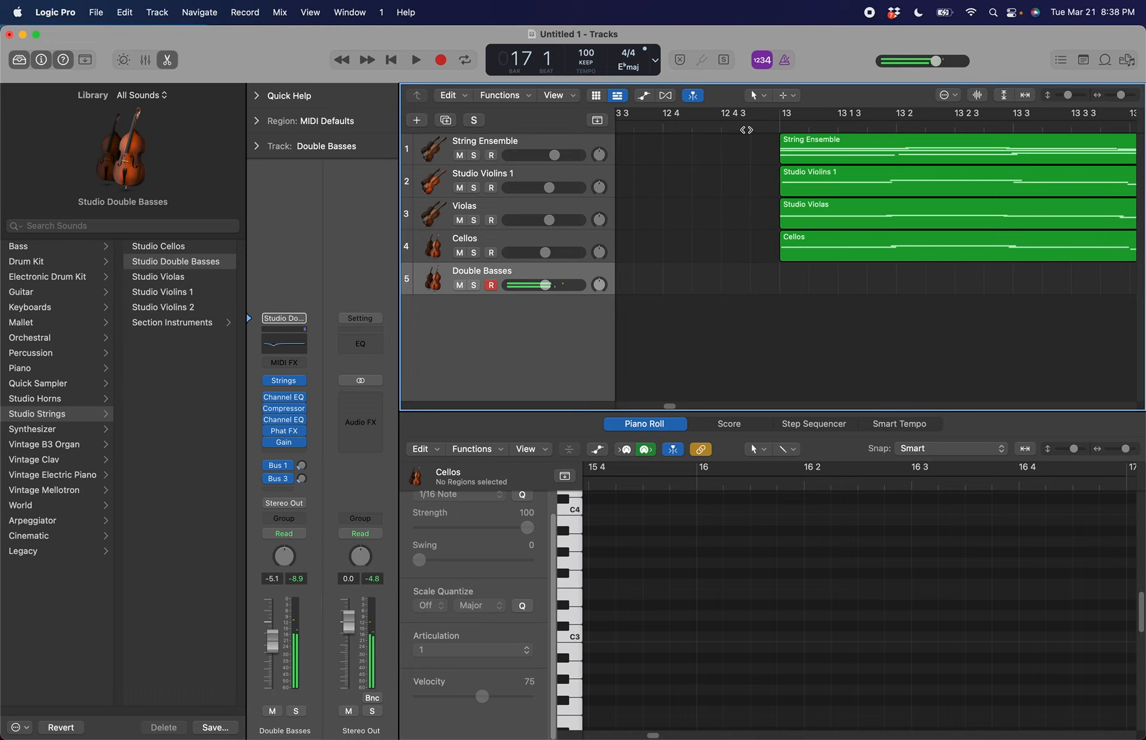
pyautogui.click(745, 127)
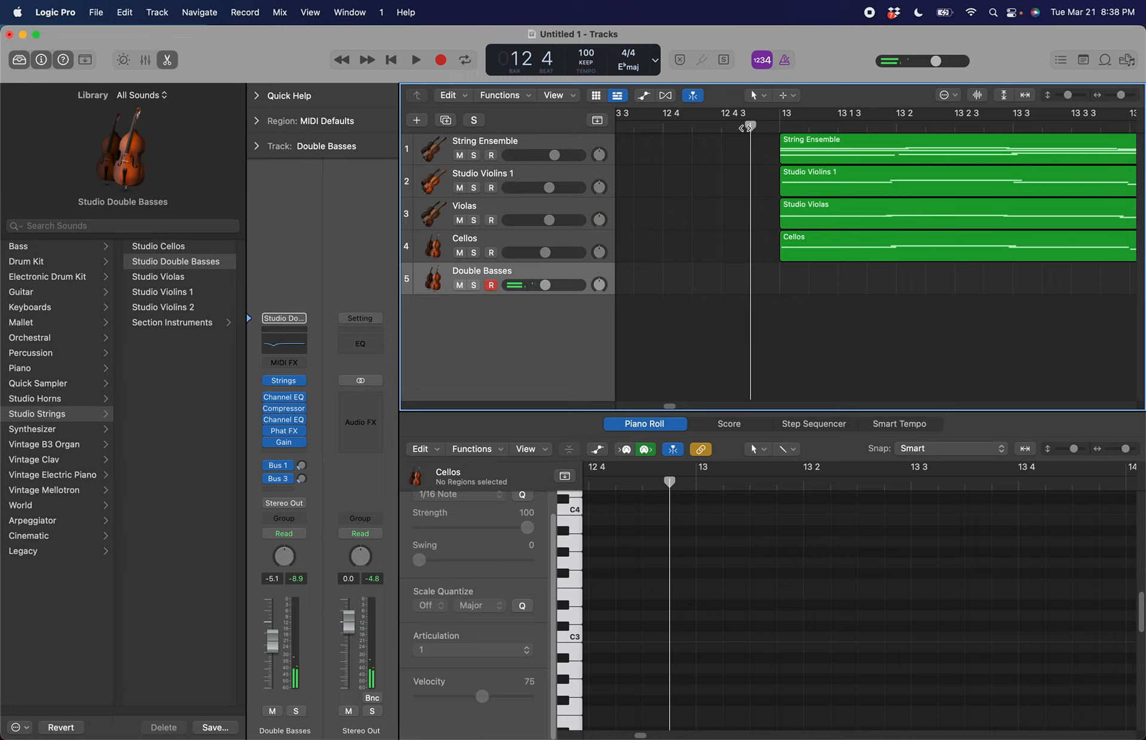
pyautogui.click(780, 127)
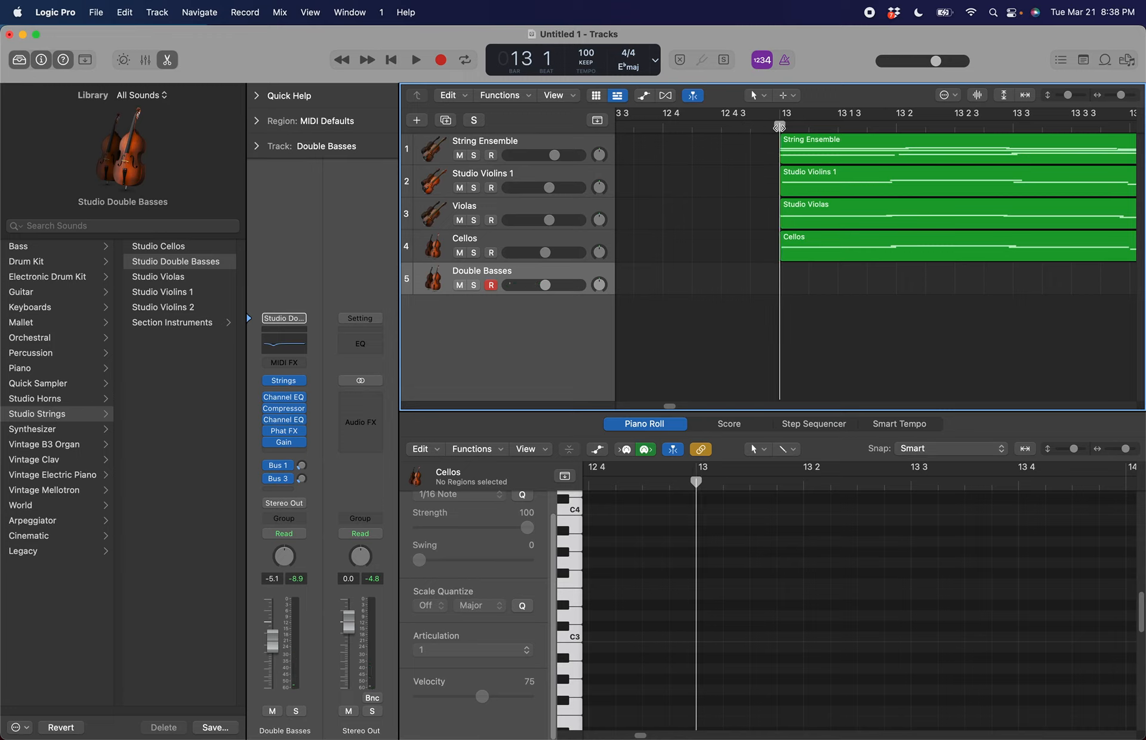
pyautogui.press('r')
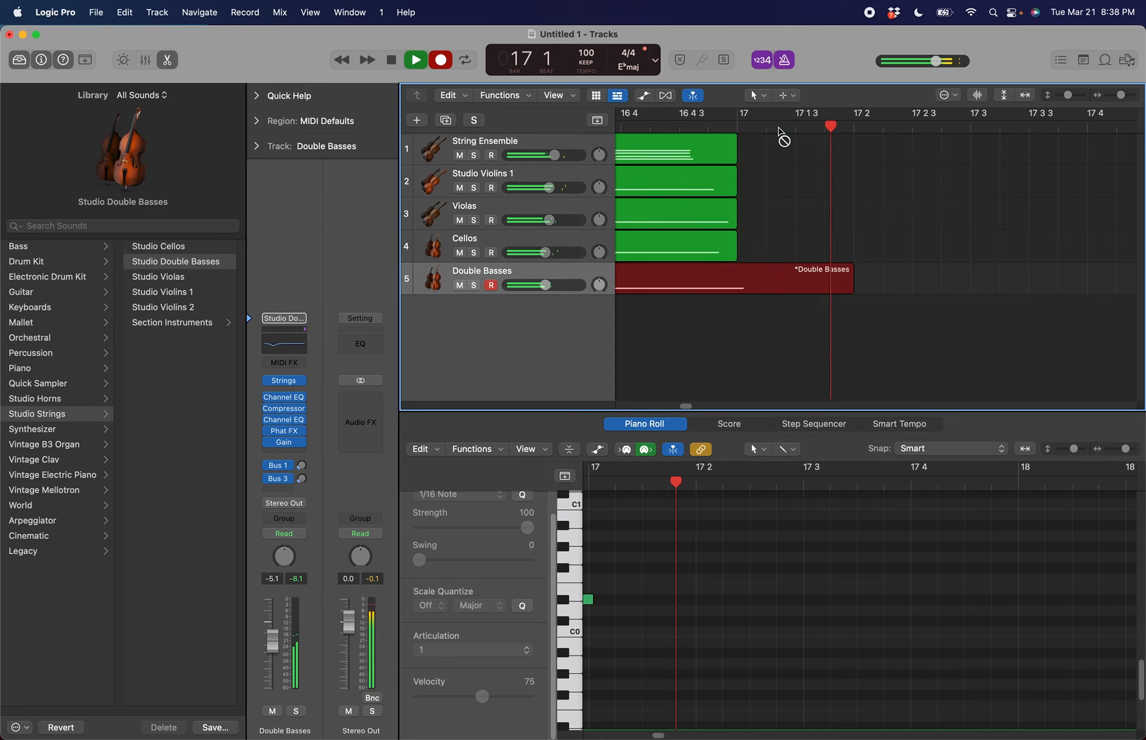
pyautogui.press('space')
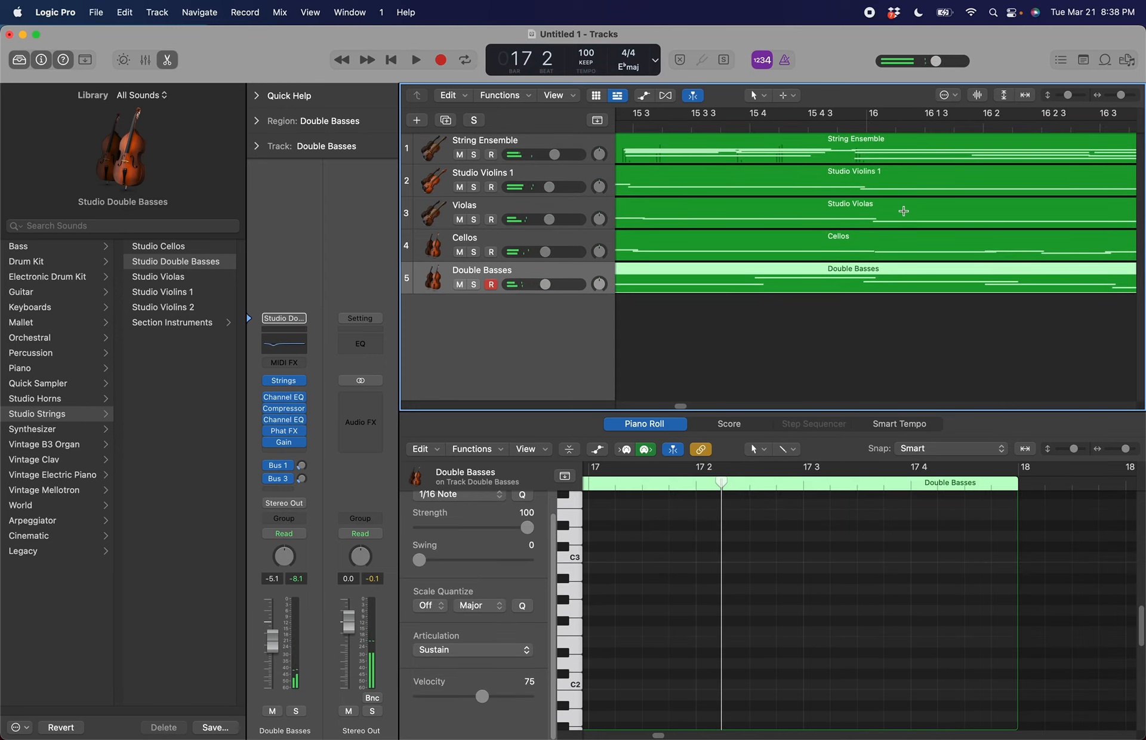
pyautogui.press('super+z')
# Record the double bass part again on the Double Basses track, from bar 13 into bar 17
pyautogui.hscroll(-5, 905, 215)
pyautogui.hscroll(-3, 905, 216)
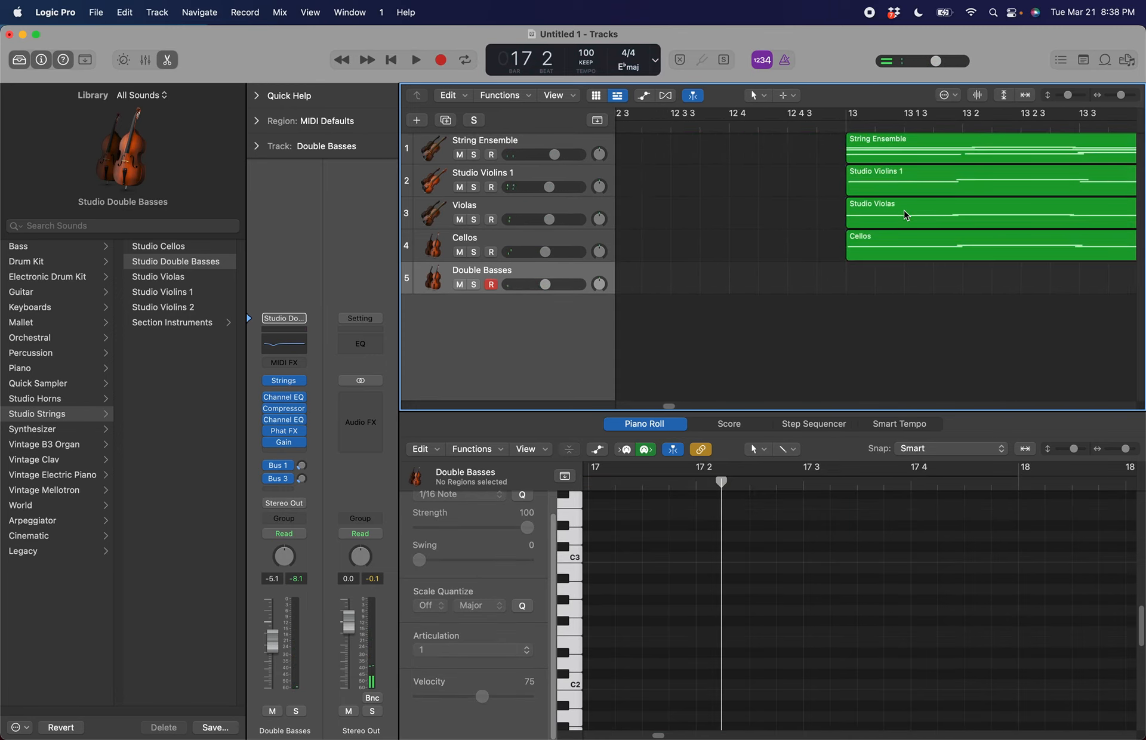
pyautogui.click(845, 125)
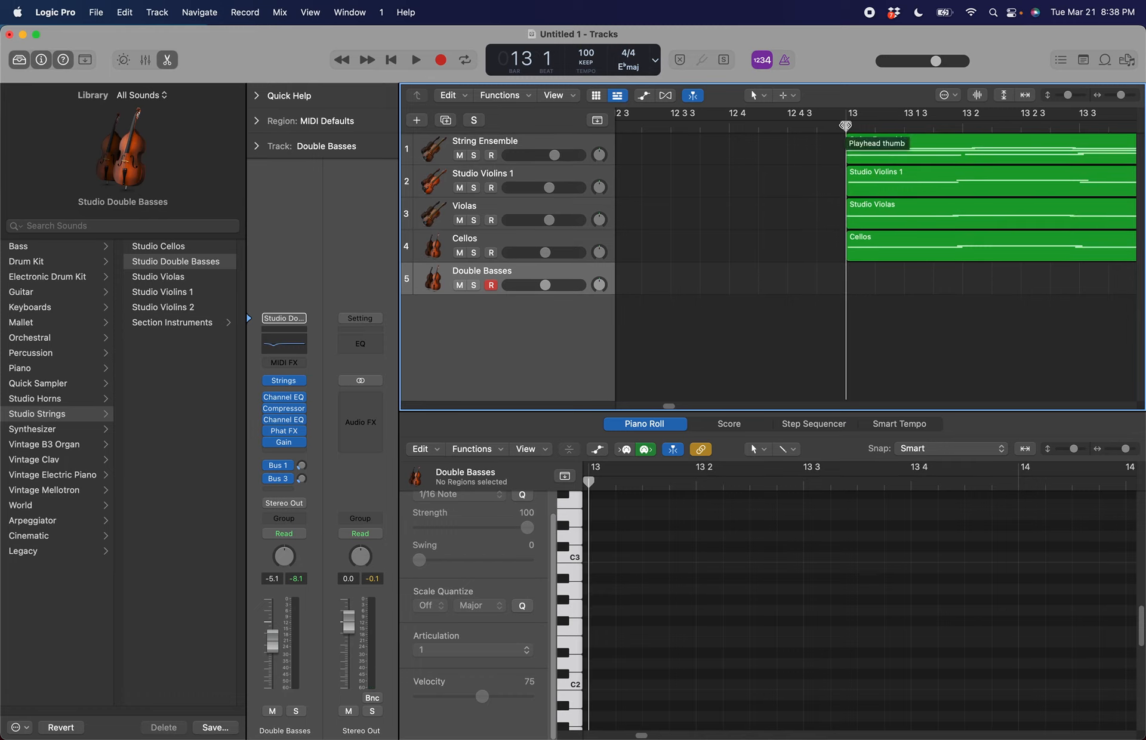
pyautogui.press('r')
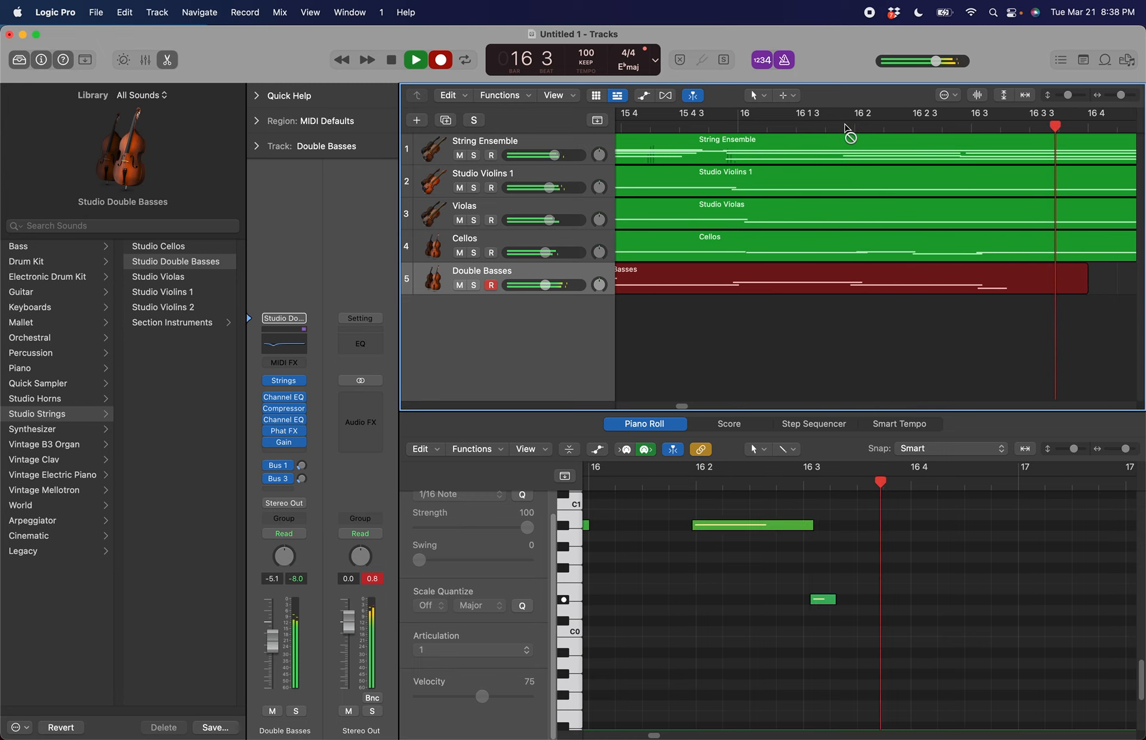
pyautogui.press('space')
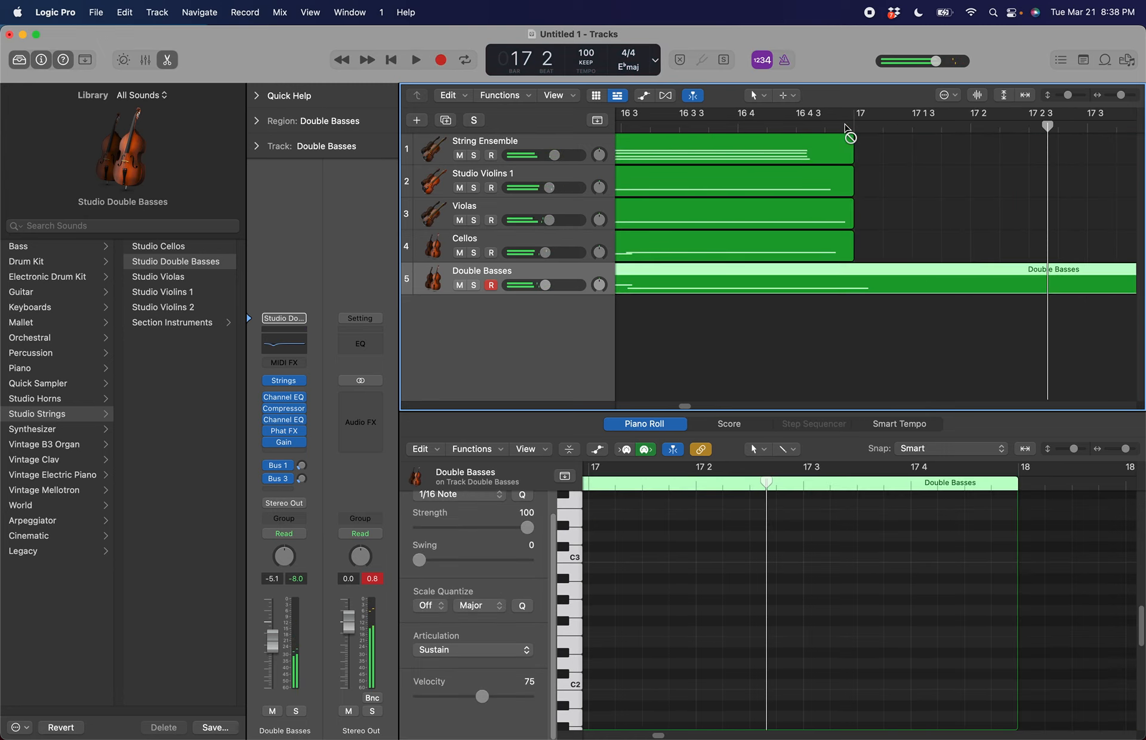
# Play all five string tracks from just before bar 13 into bar 17 to check the double bass part
pyautogui.hscroll(-10, 845, 128)
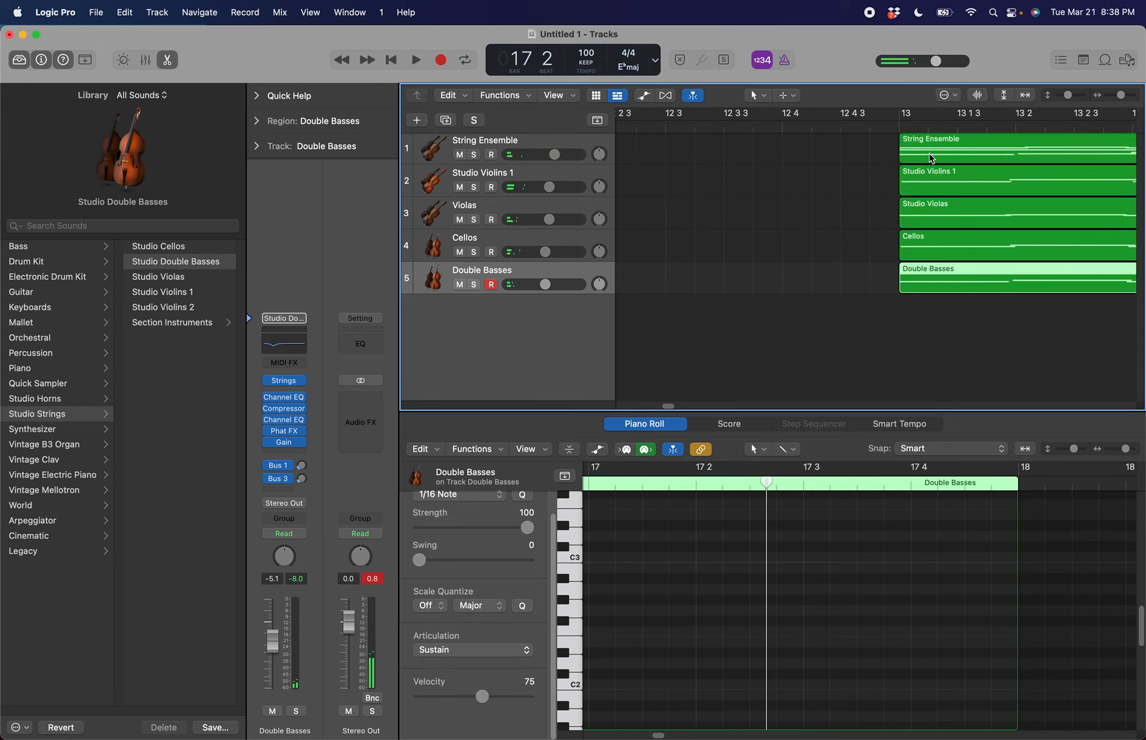
pyautogui.doubleClick(860, 124)
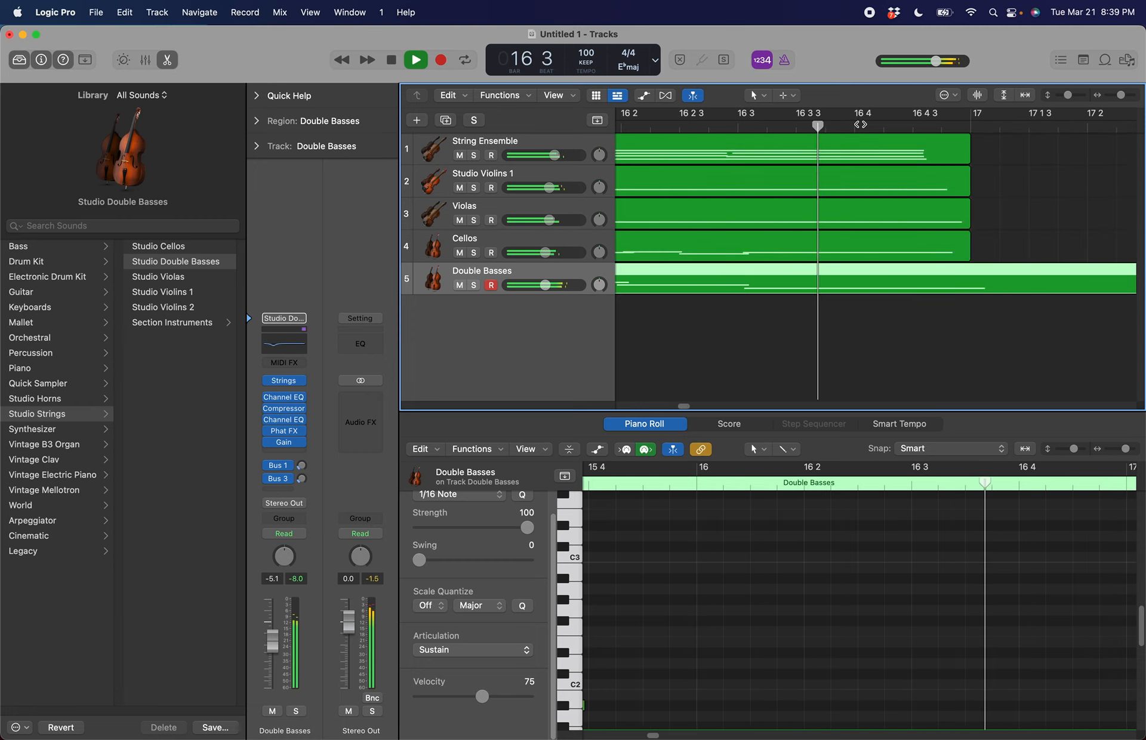
pyautogui.press('space')
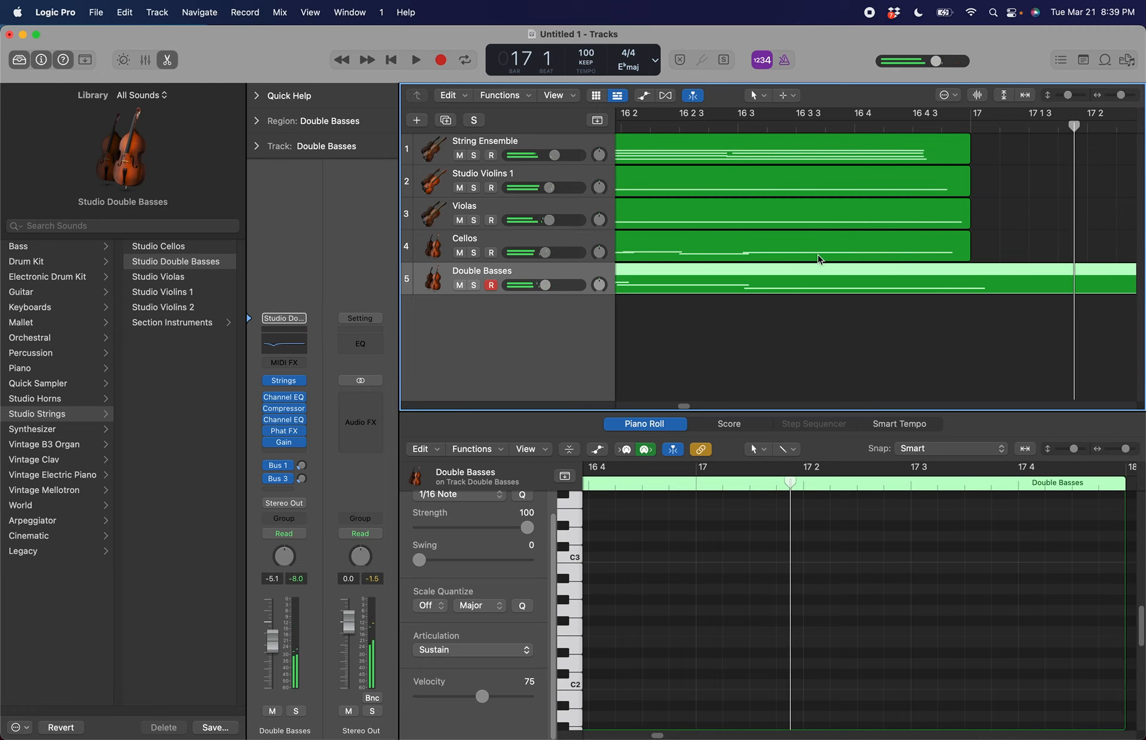
# Mute the Double Basses track and return the playhead to the start of bar 13
pyautogui.hscroll(-5, 819, 259)
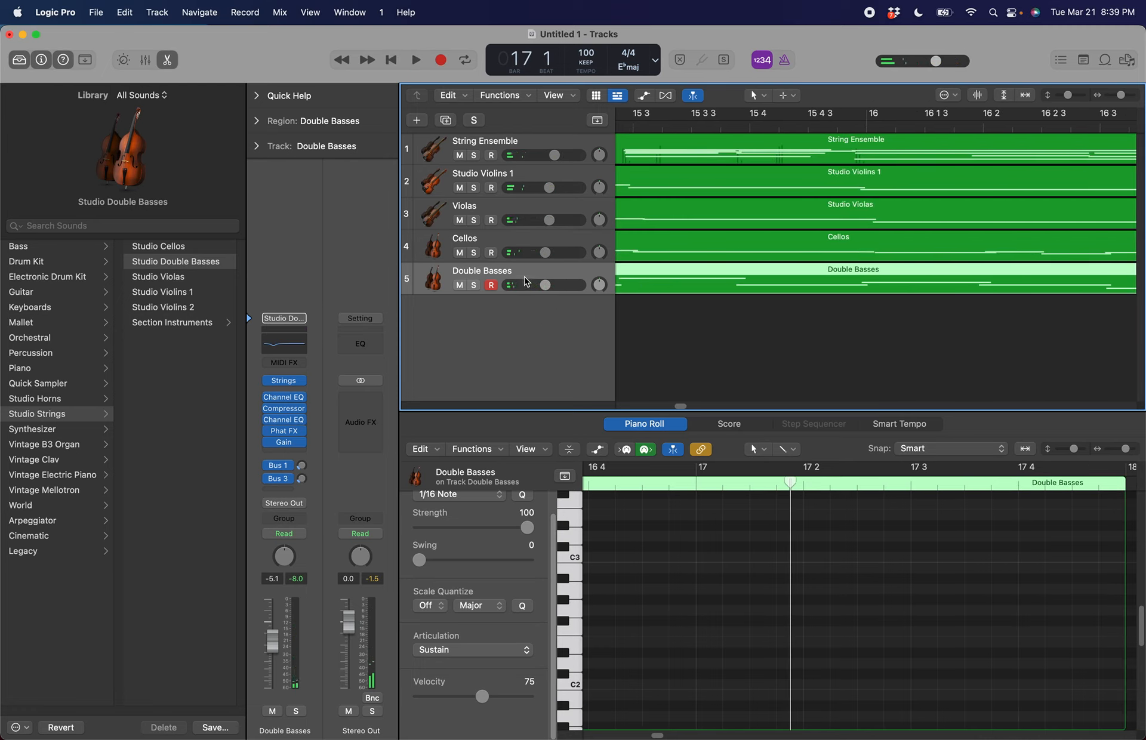
pyautogui.click(460, 285)
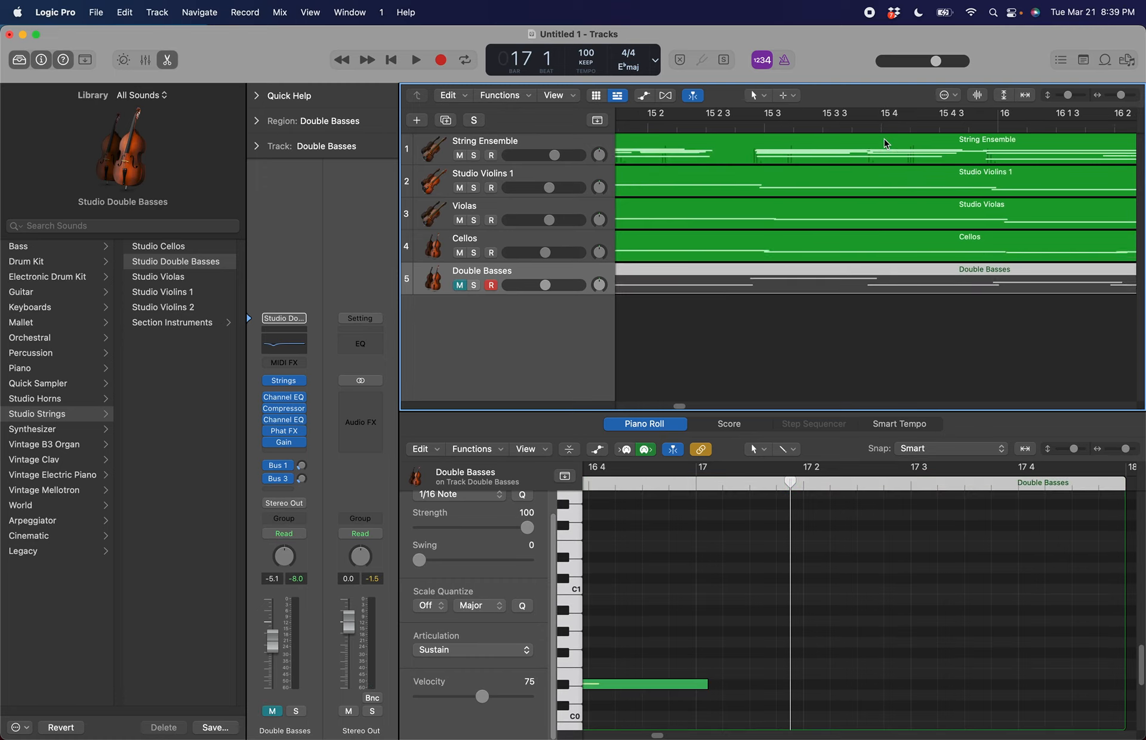
pyautogui.hscroll(-15, 887, 144)
pyautogui.click(942, 126)
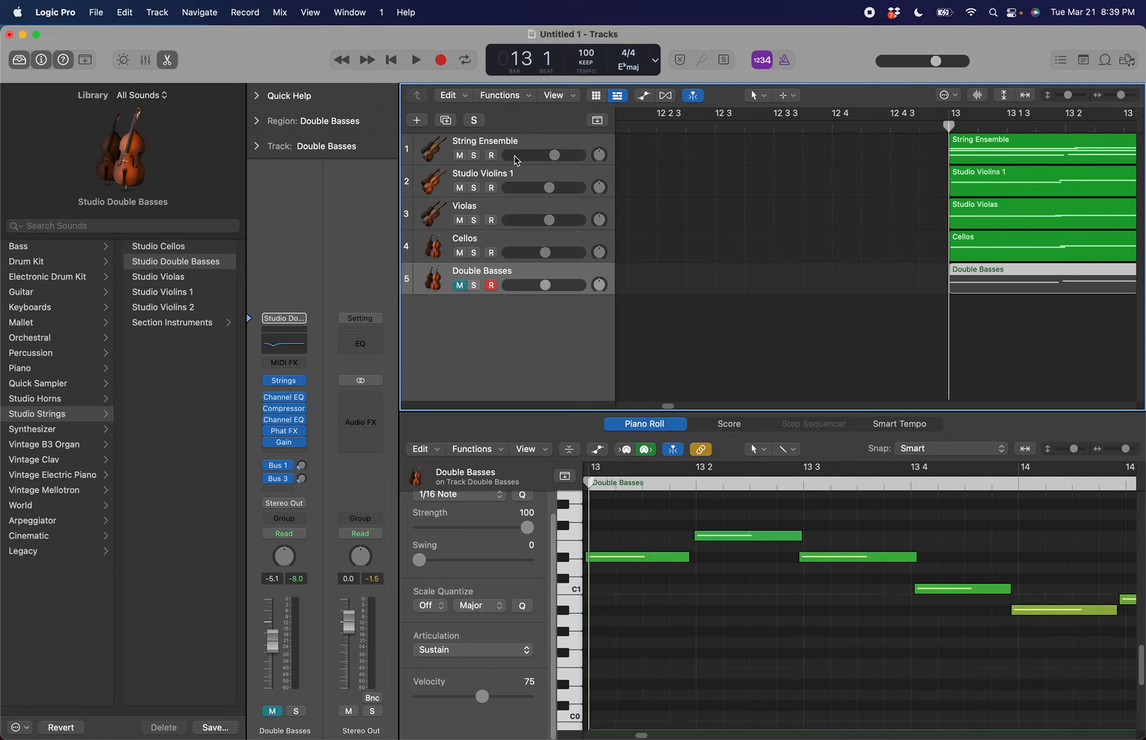
# Add a new software instrument track and browse the Library's Orchestral, Brass and Percussion categories
pyautogui.click(157, 10)
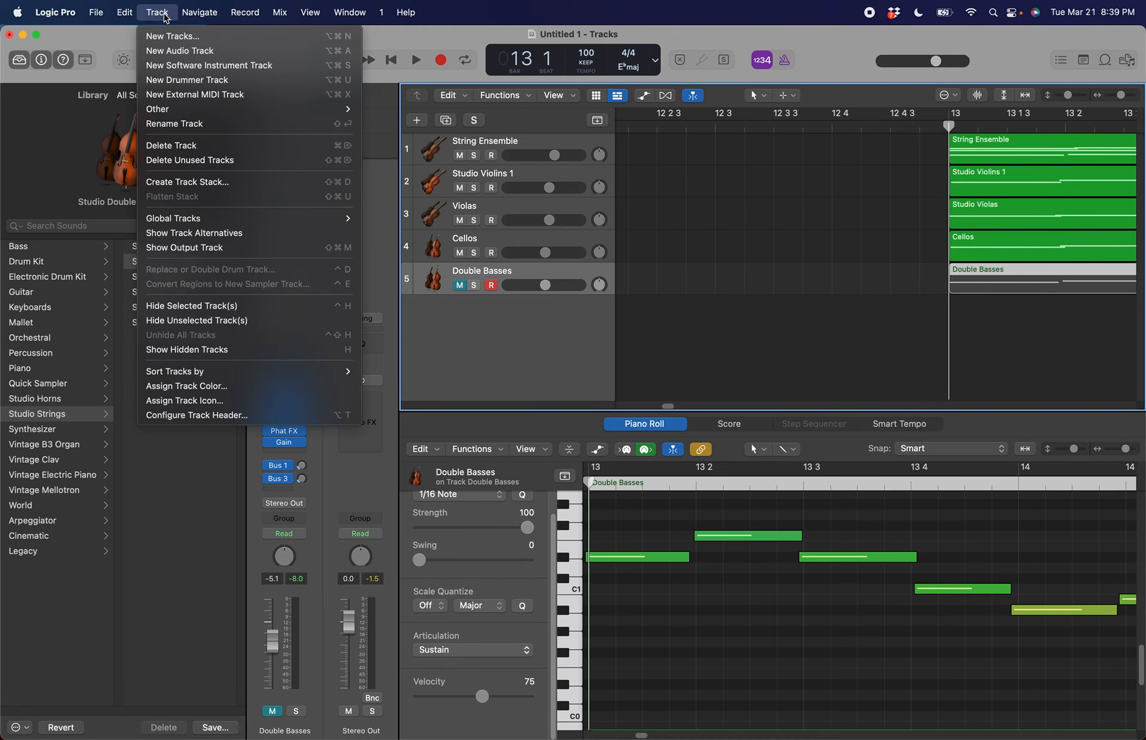
pyautogui.click(203, 66)
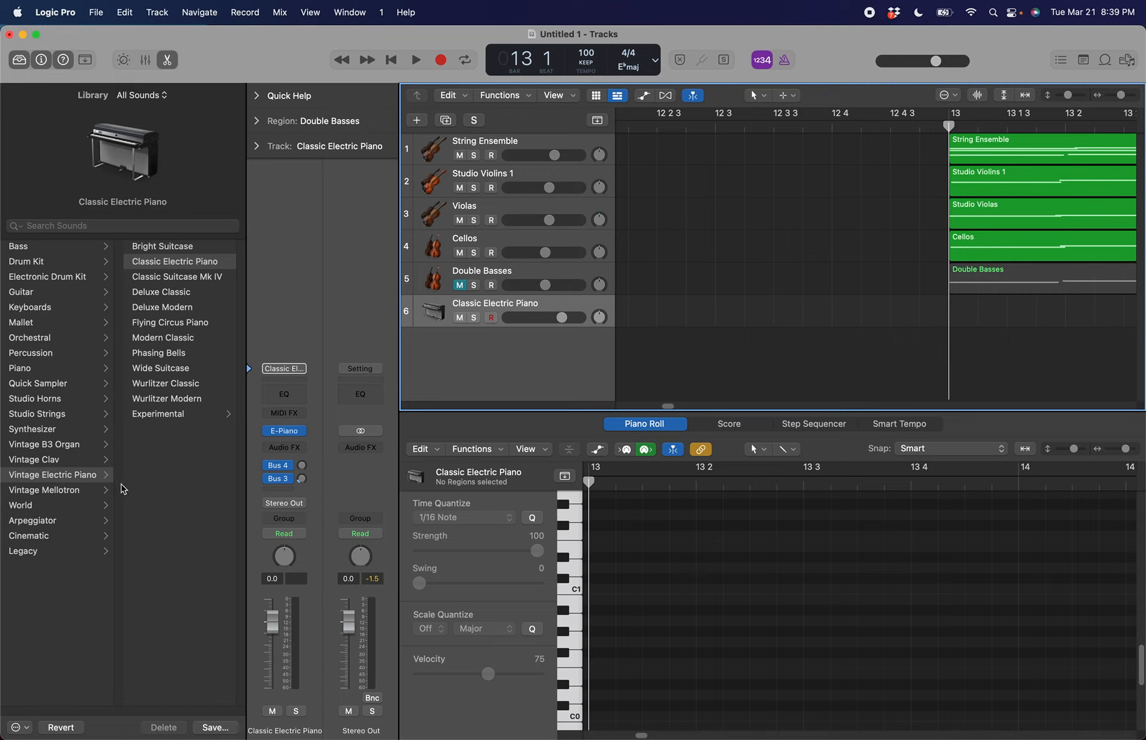
pyautogui.click(60, 336)
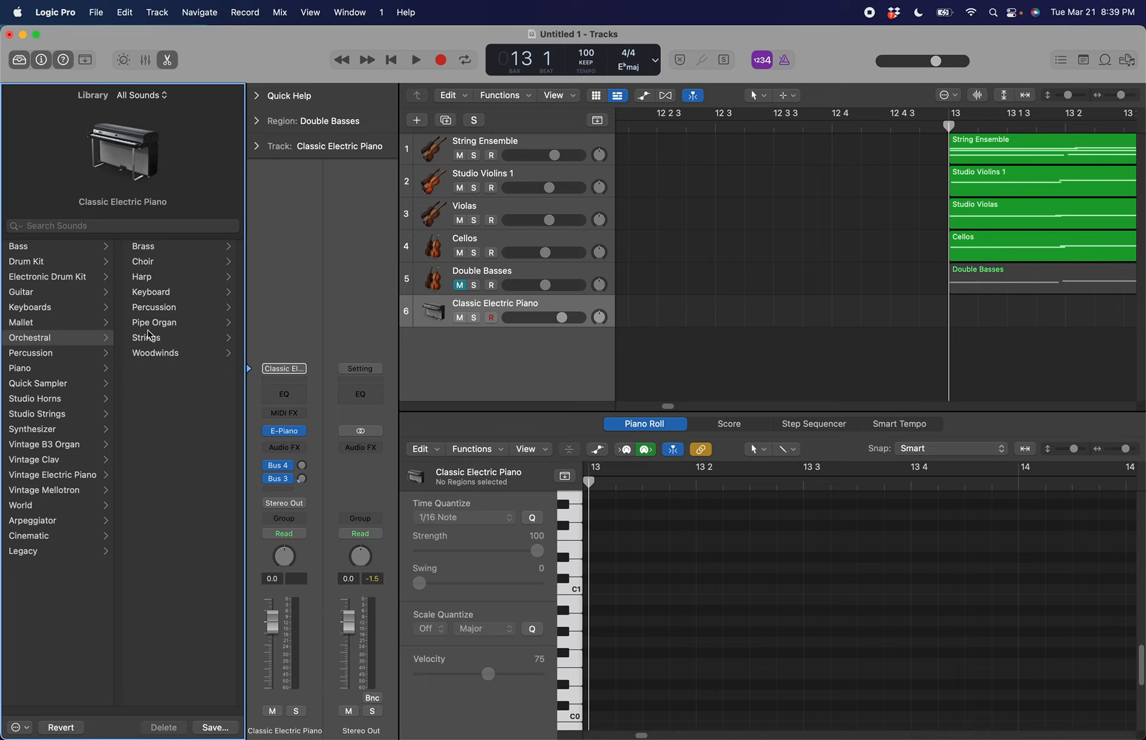
pyautogui.click(150, 246)
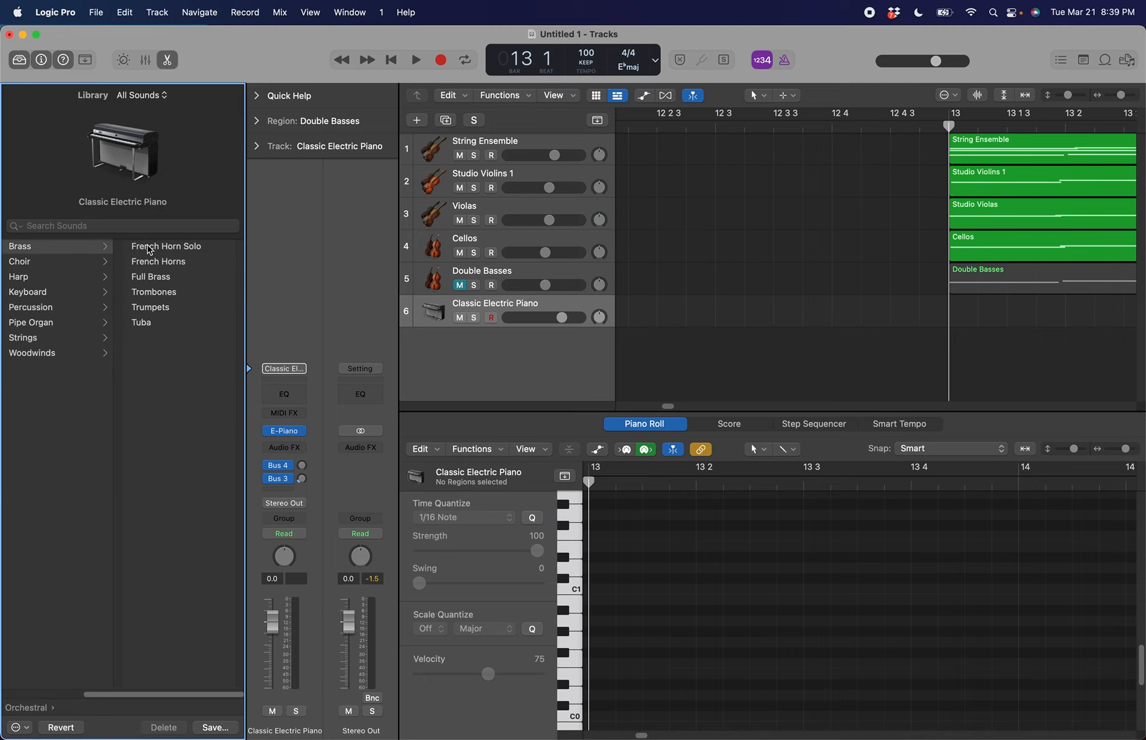
pyautogui.press('Left')
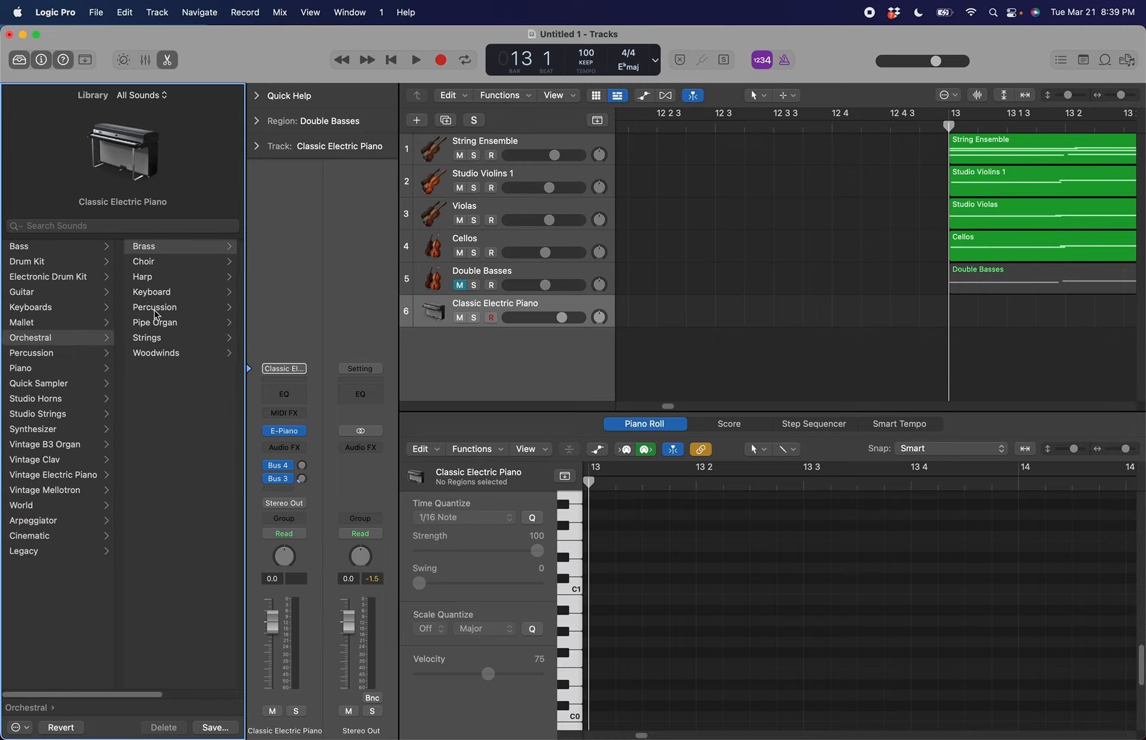
pyautogui.click(60, 356)
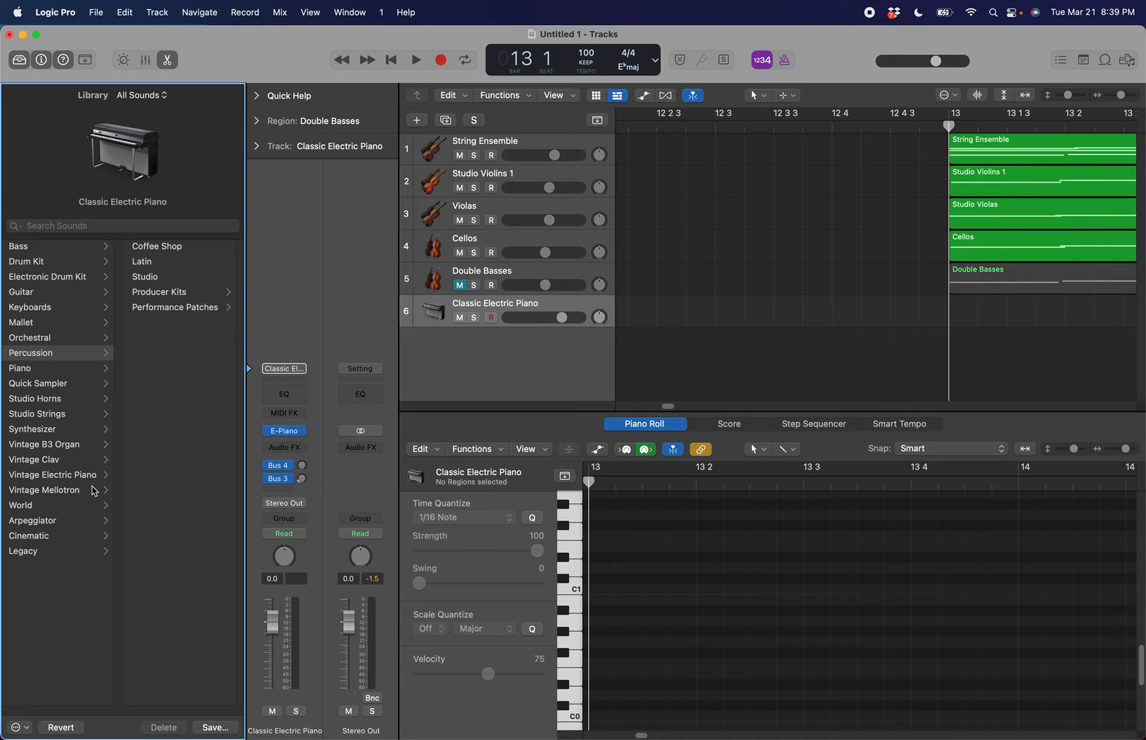
pyautogui.click(68, 337)
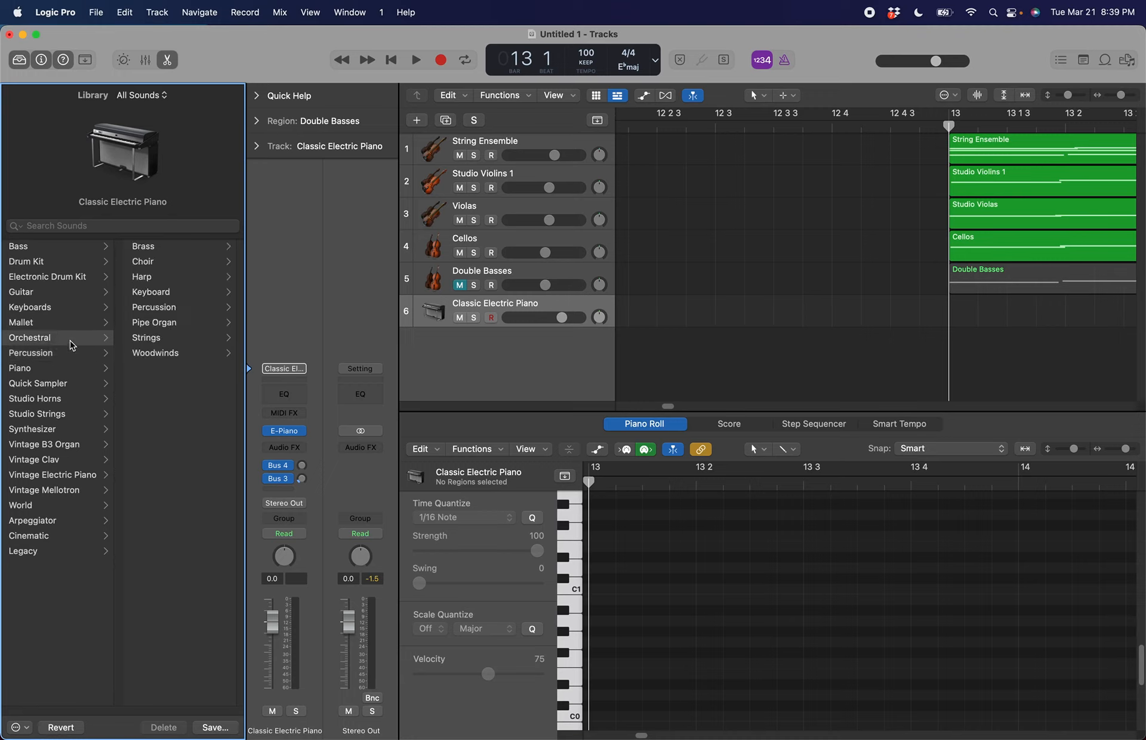
# Look through the Keyboards patches in the Library and delete the new Classic Electric Piano track
pyautogui.click(61, 310)
pyautogui.scroll(-3, 186, 365)
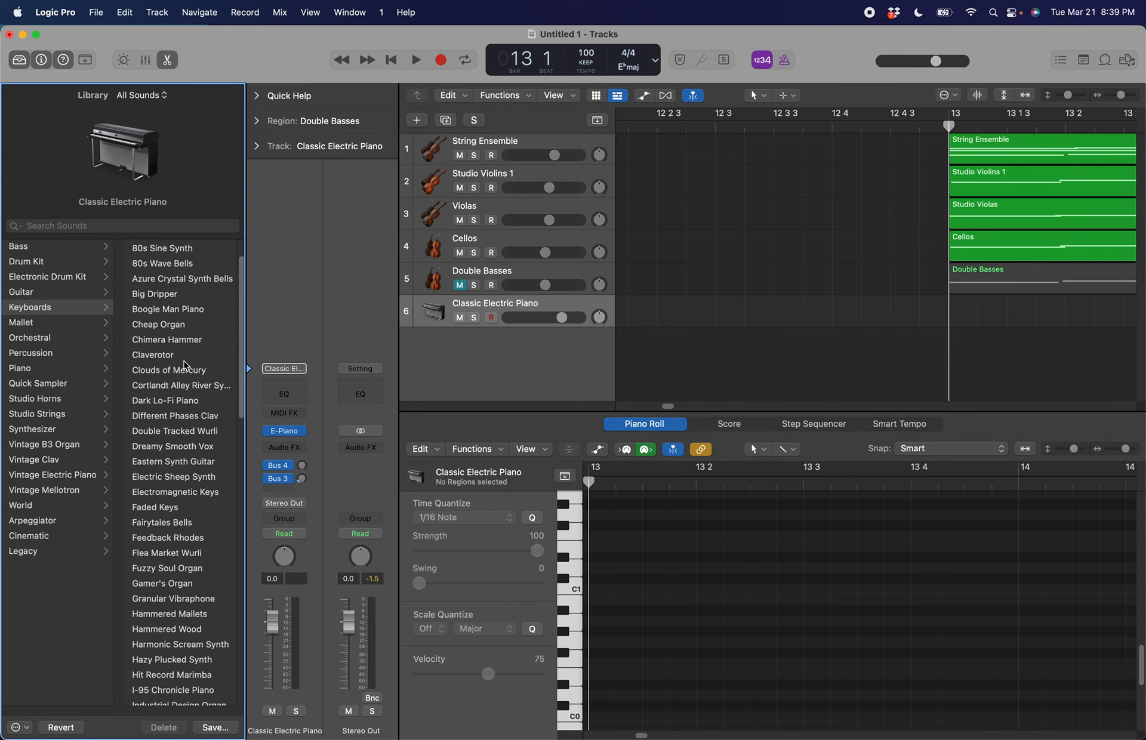
pyautogui.scroll(-4, 218, 536)
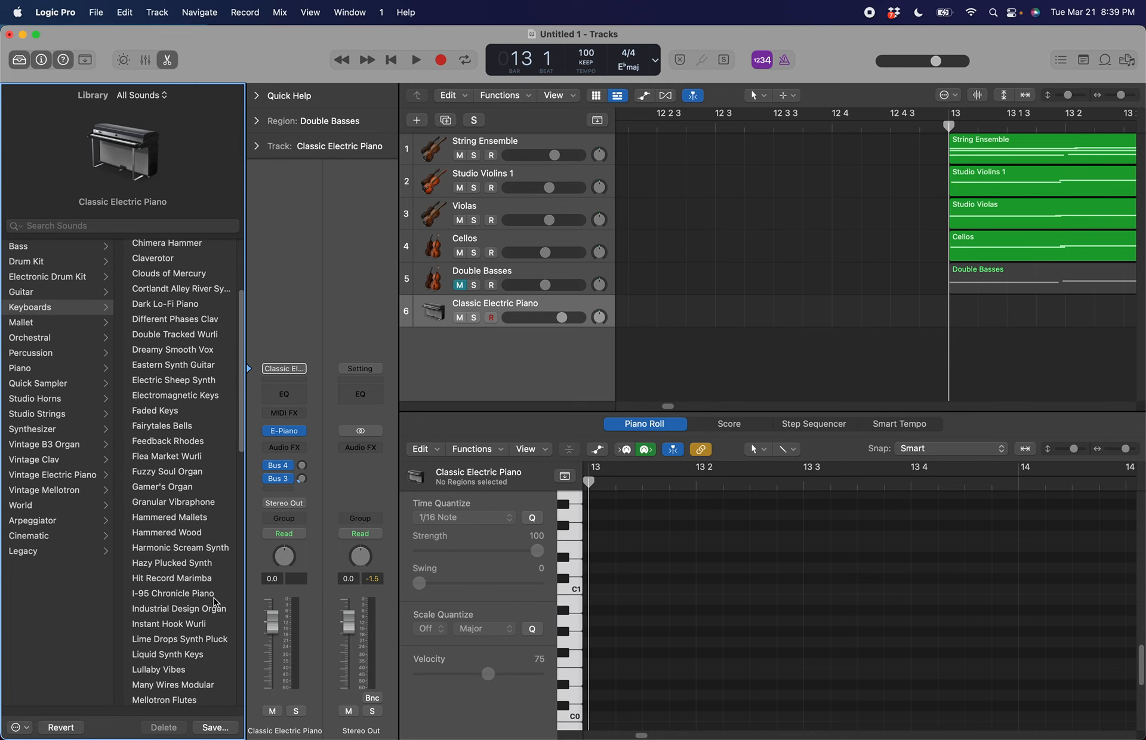
pyautogui.scroll(-15, 203, 569)
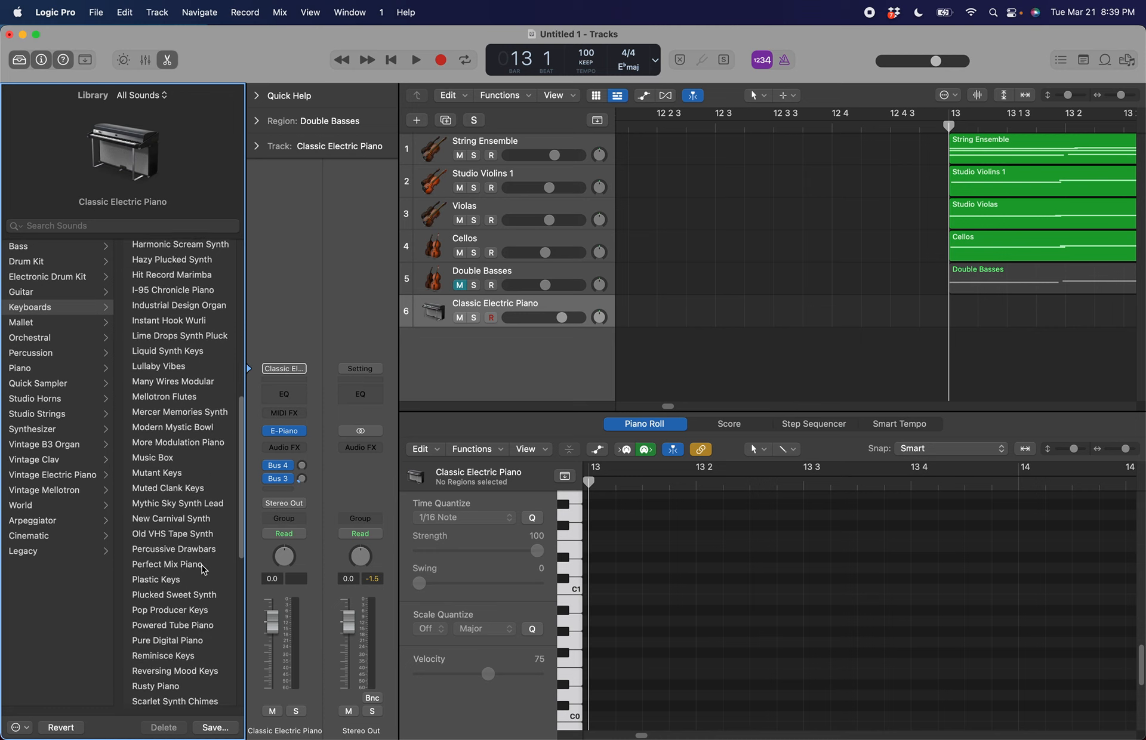
pyautogui.scroll(-7, 203, 569)
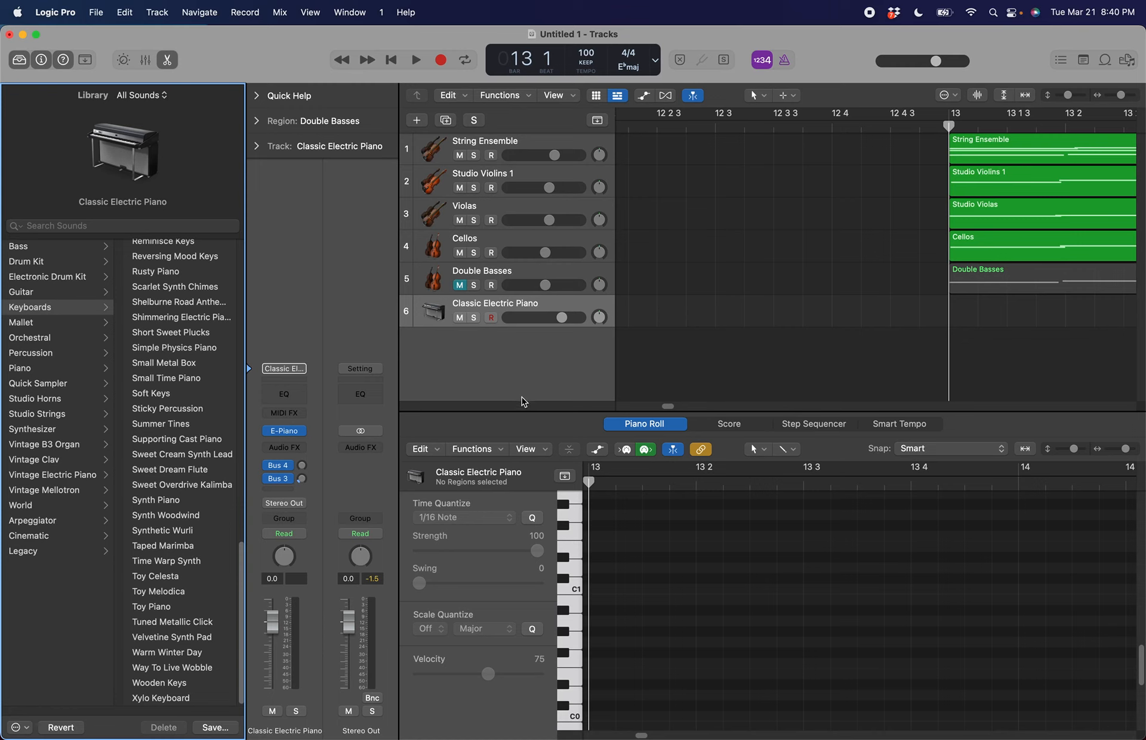
pyautogui.press('super+BackSpace')
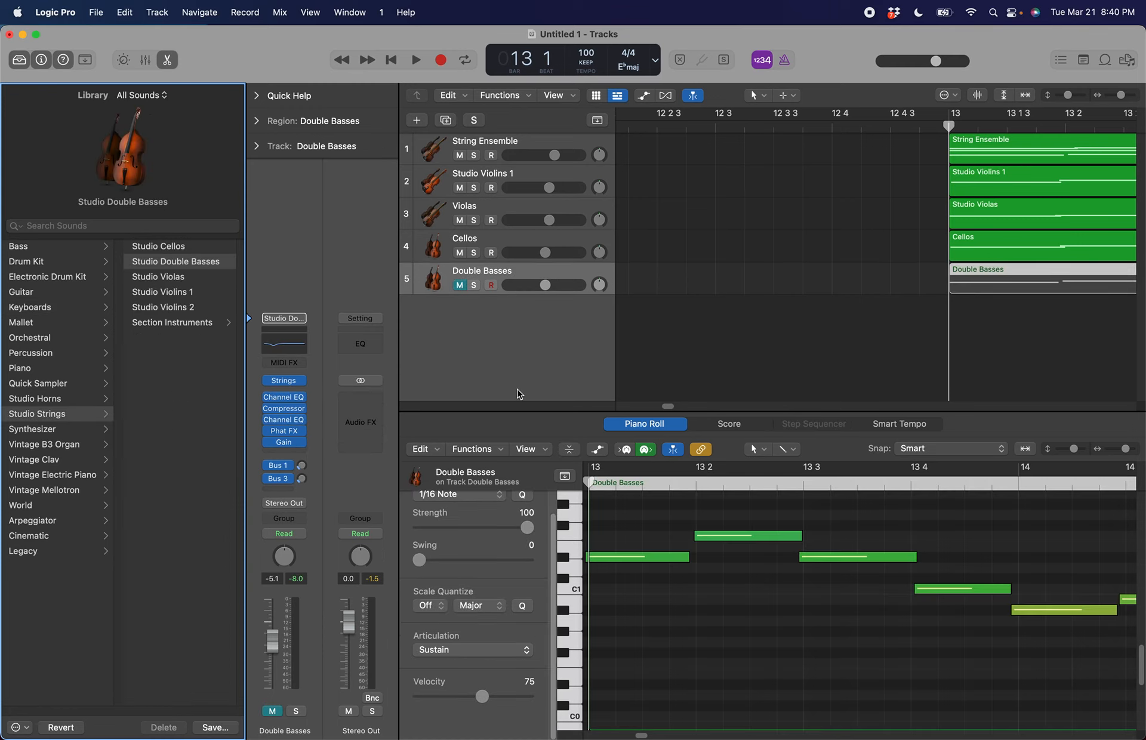
# Create one software instrument track with the default patch and Output 1 + 2 below the Double Basses track
pyautogui.click(417, 120)
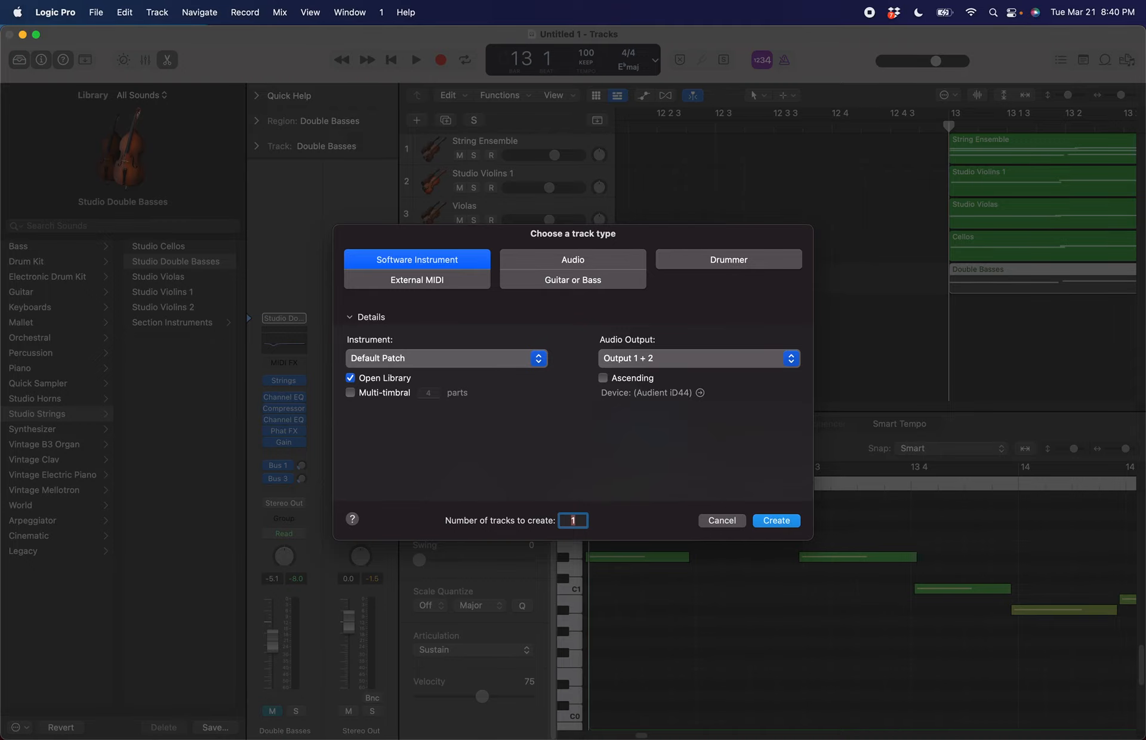
pyautogui.click(778, 521)
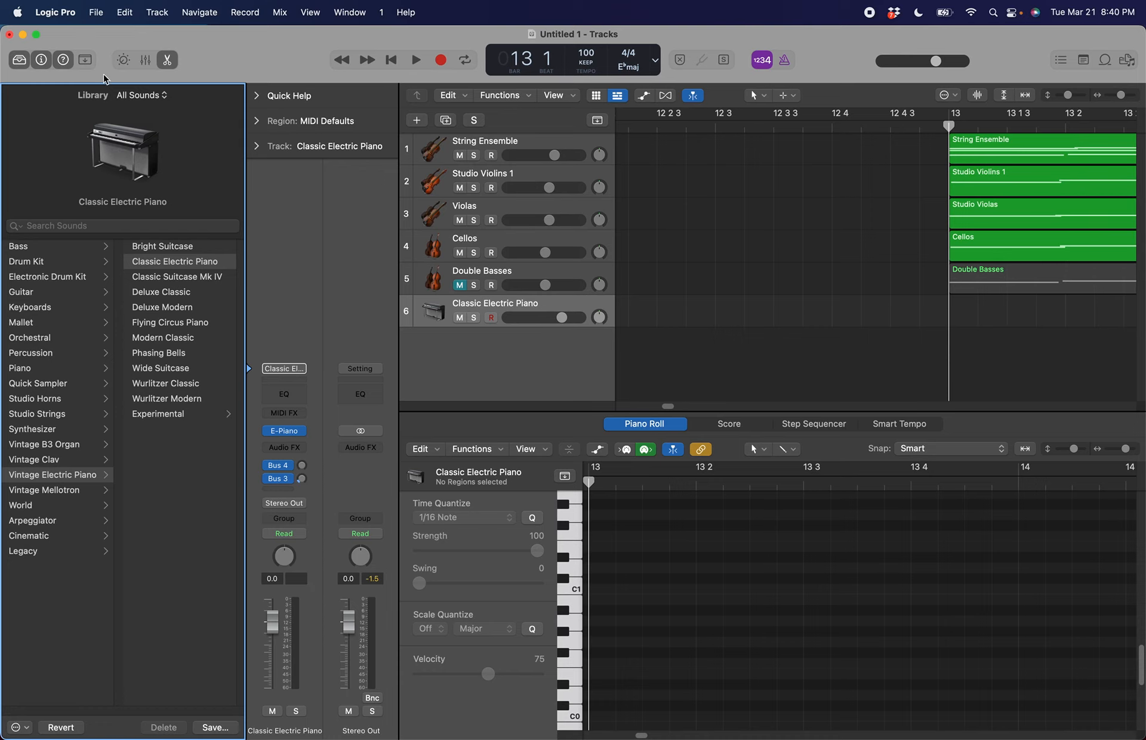
pyautogui.click(40, 59)
pyautogui.click(39, 59)
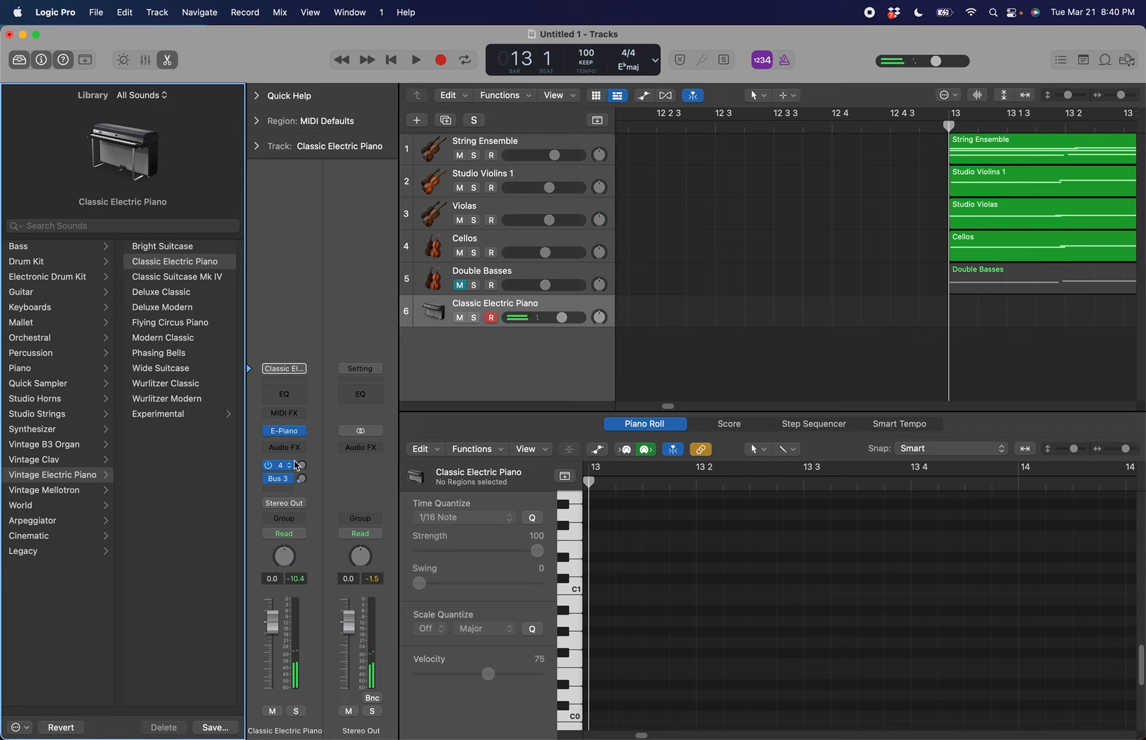
# Replace the Vintage Electric Piano instrument on the Classic Electric Piano track with Spectrasonics Keyscape in stereo
pyautogui.moveTo(303, 438)
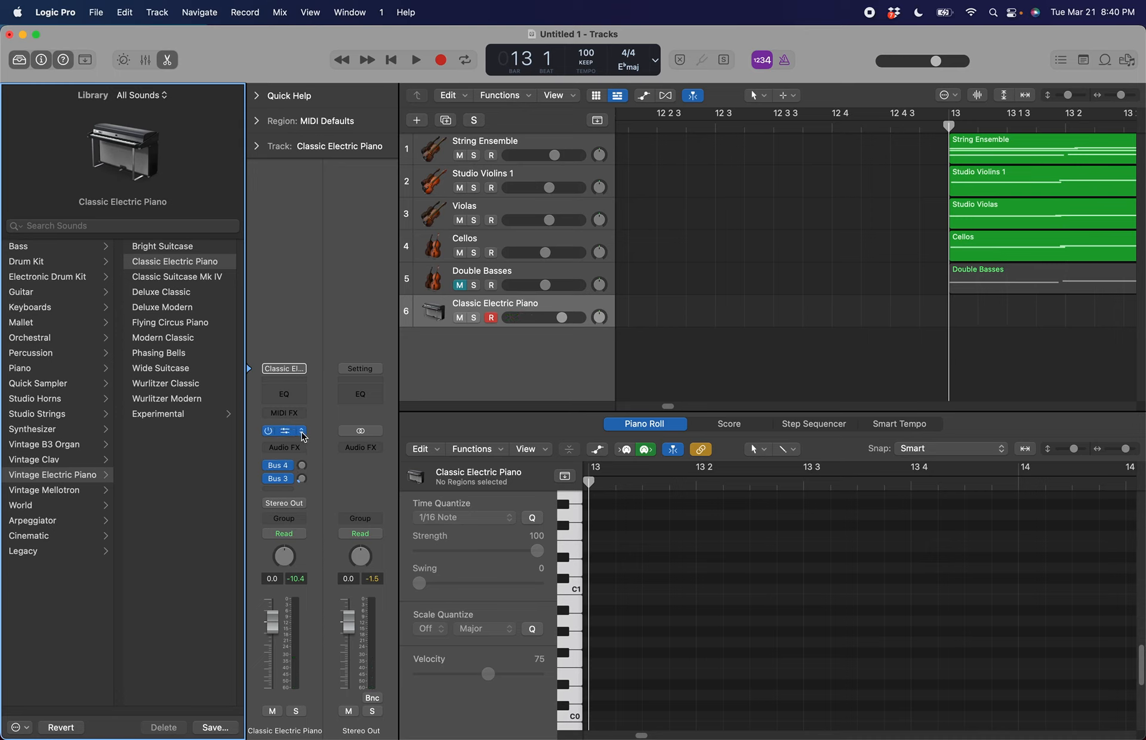
pyautogui.click(302, 437)
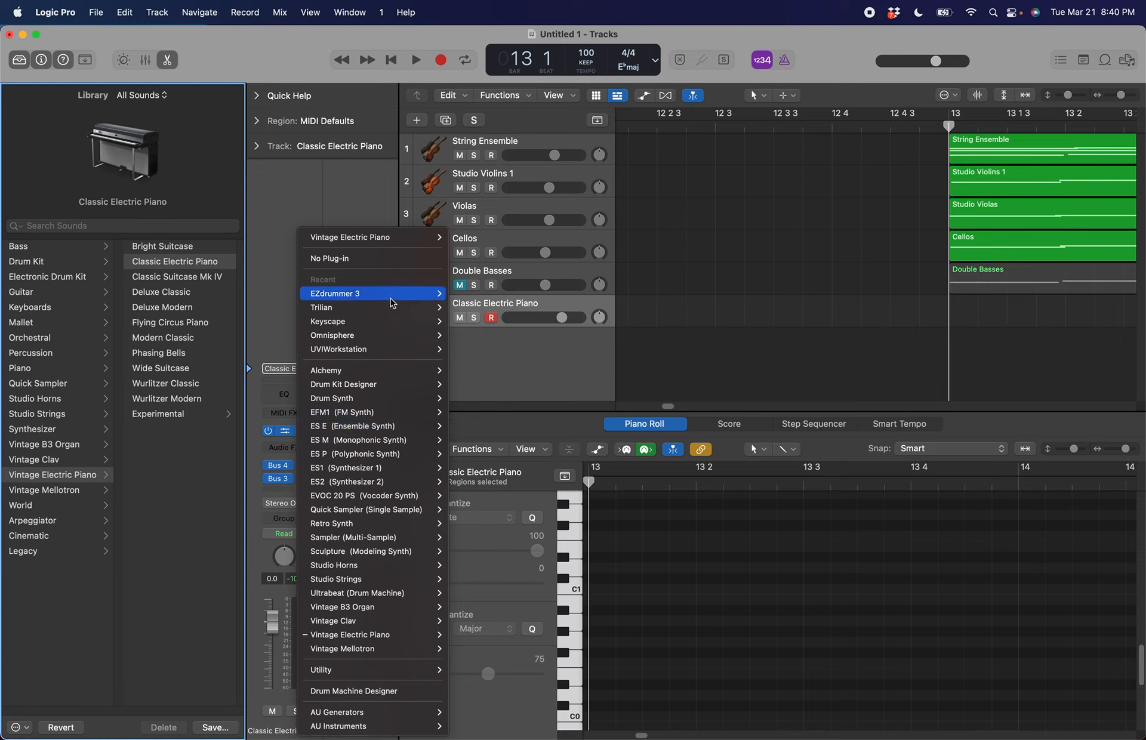
pyautogui.moveTo(391, 302)
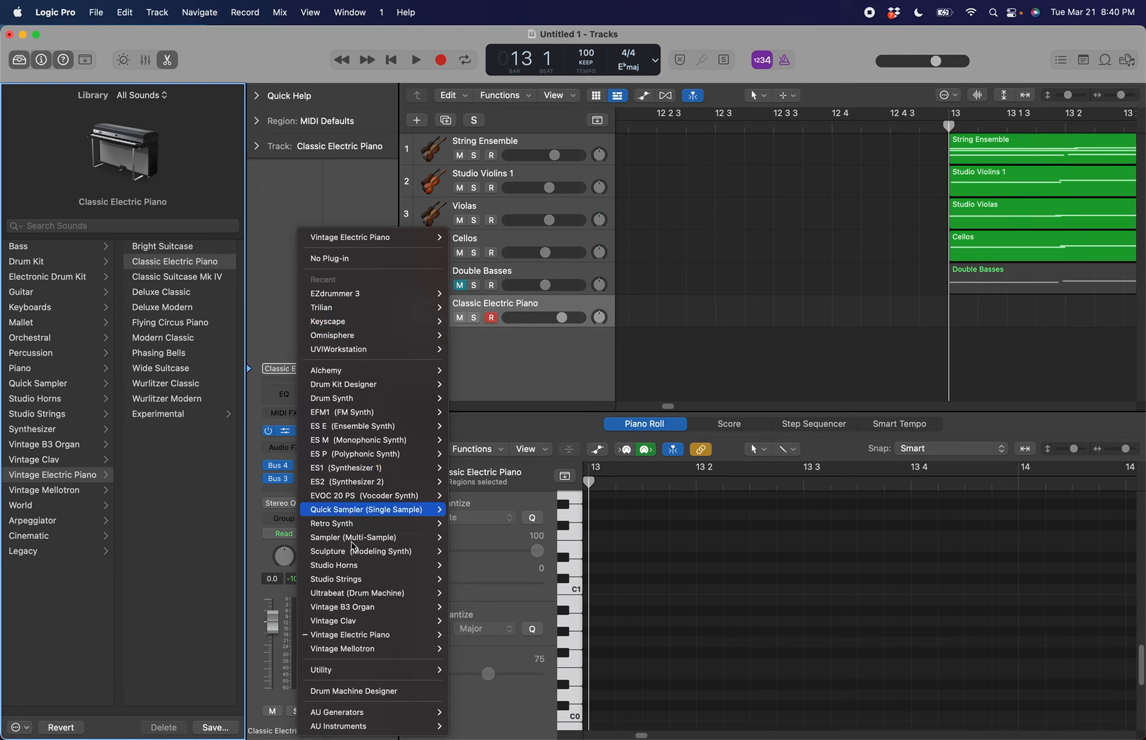
pyautogui.moveTo(388, 732)
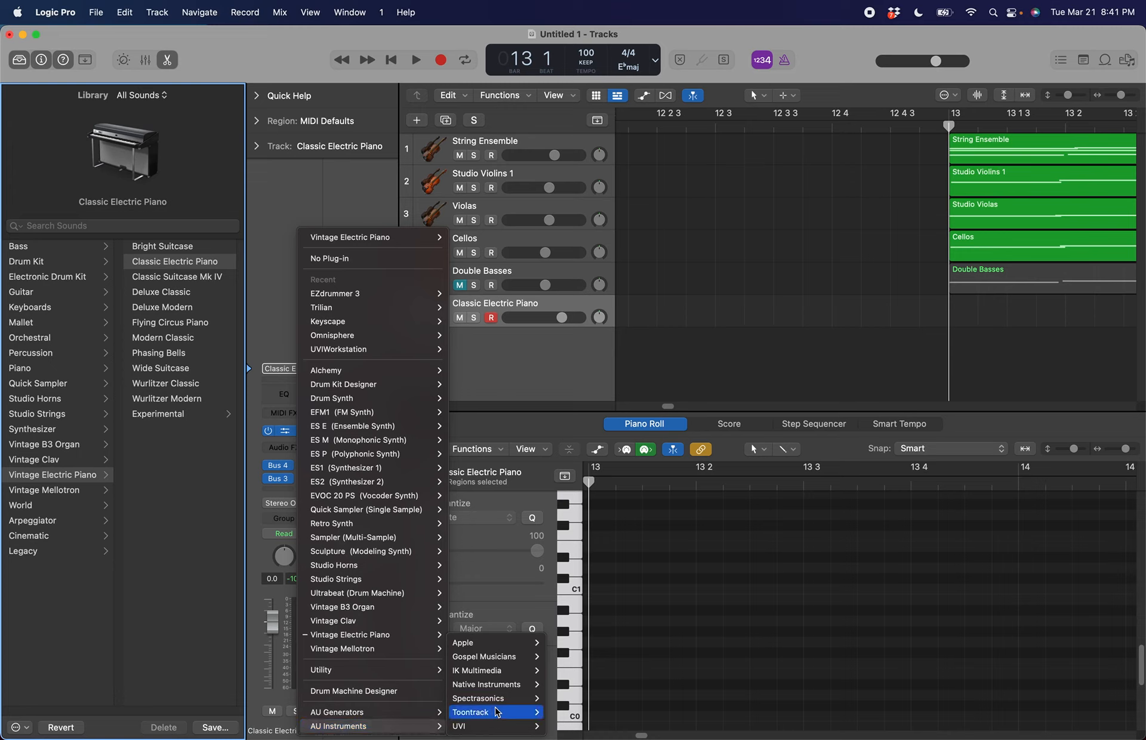
pyautogui.moveTo(502, 701)
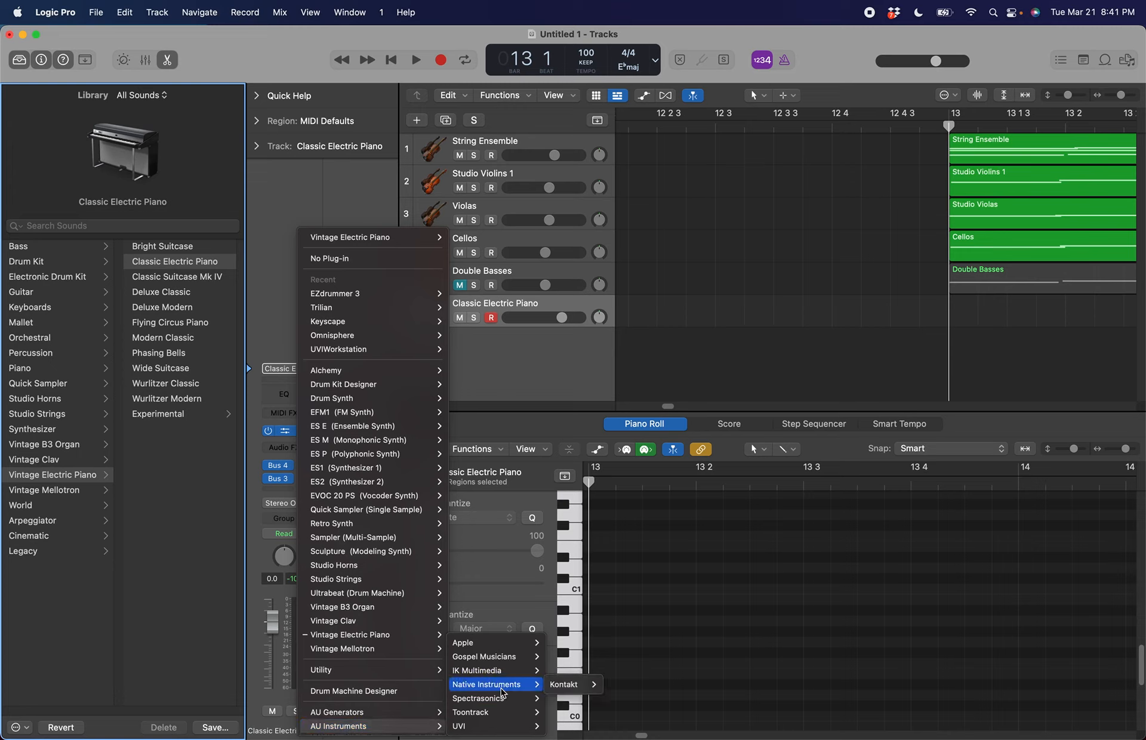
pyautogui.moveTo(581, 700)
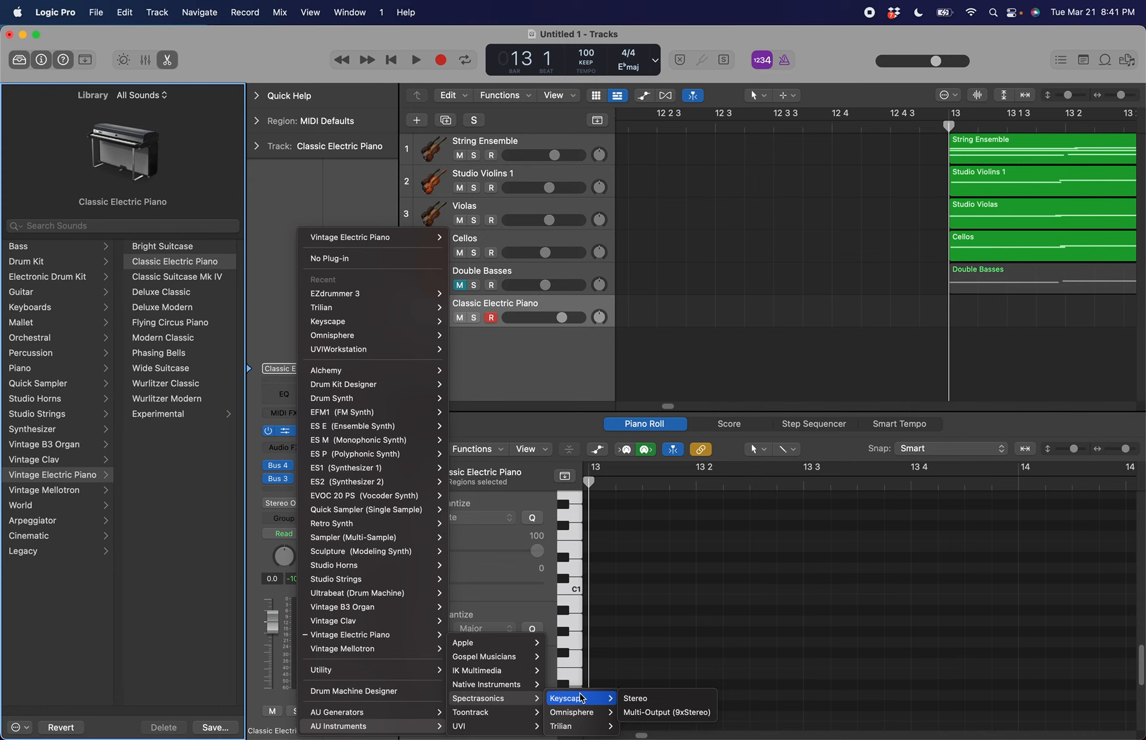
pyautogui.click(635, 699)
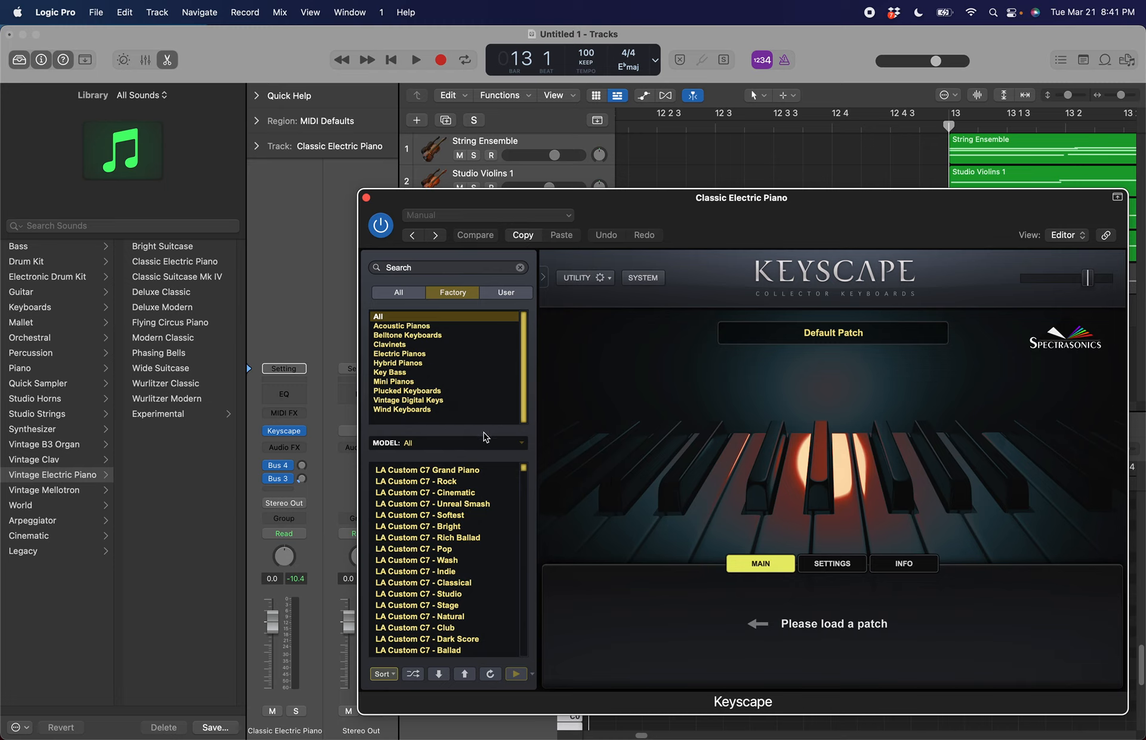
# Load the first C7 grand piano from Keyscape's user patches and close the plug-in window
pyautogui.click(502, 296)
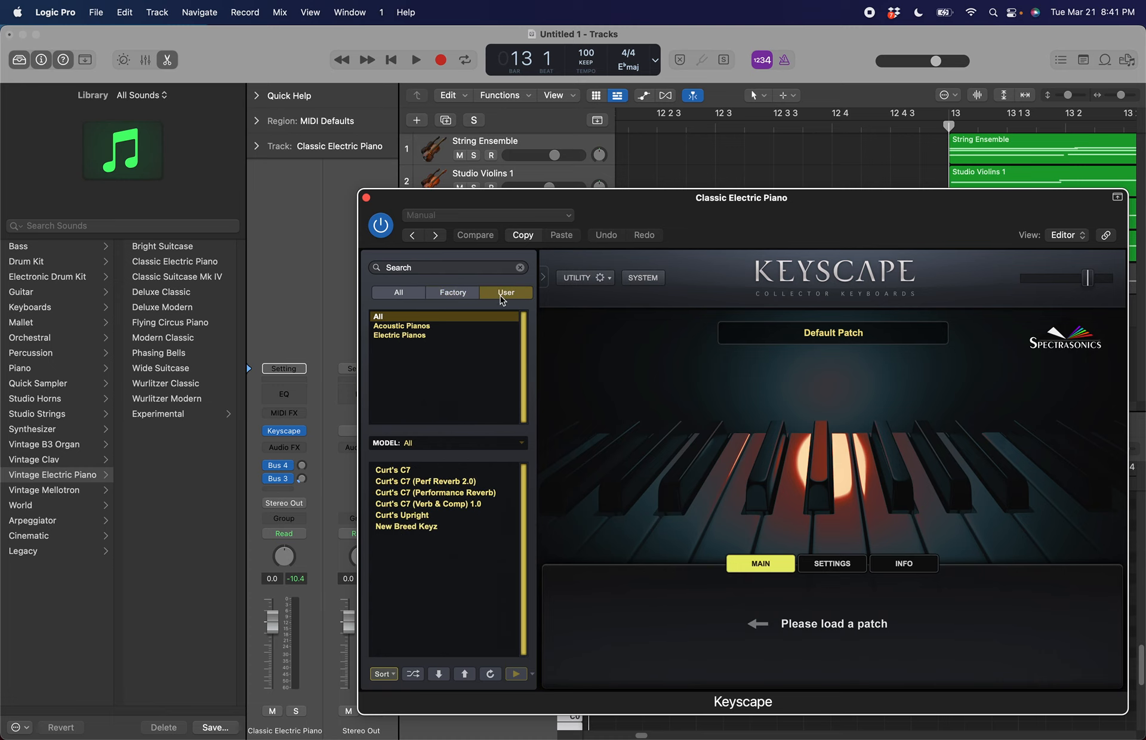
pyautogui.click(428, 471)
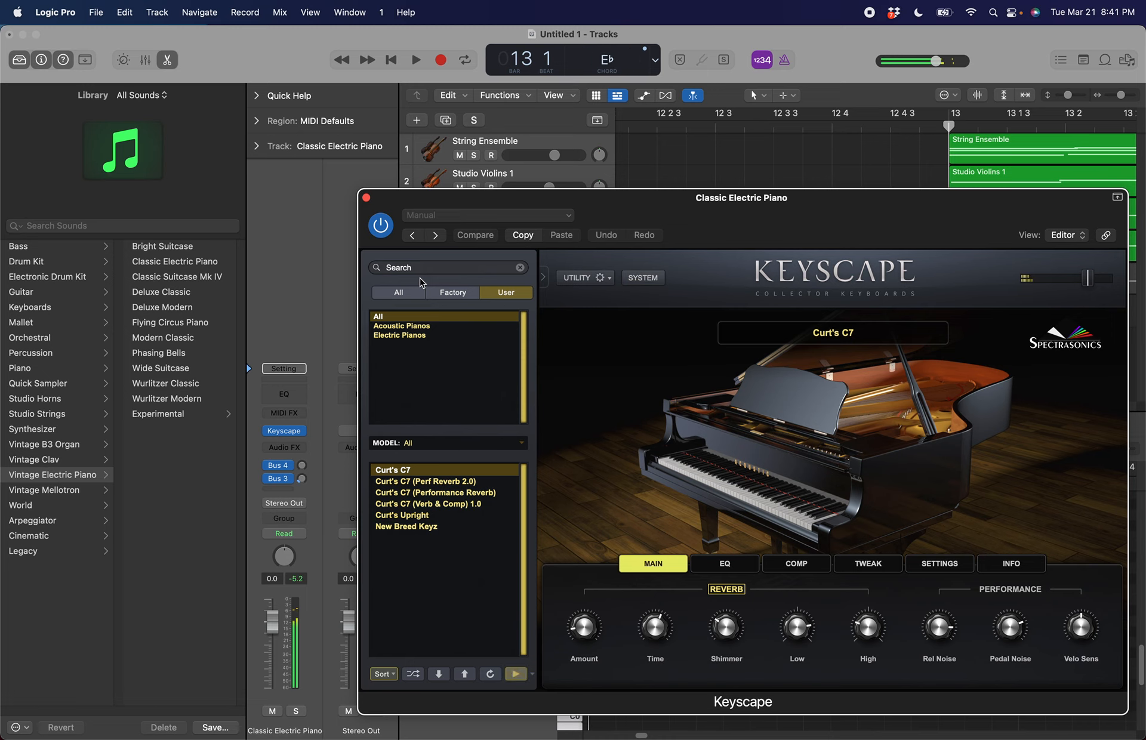
pyautogui.click(367, 198)
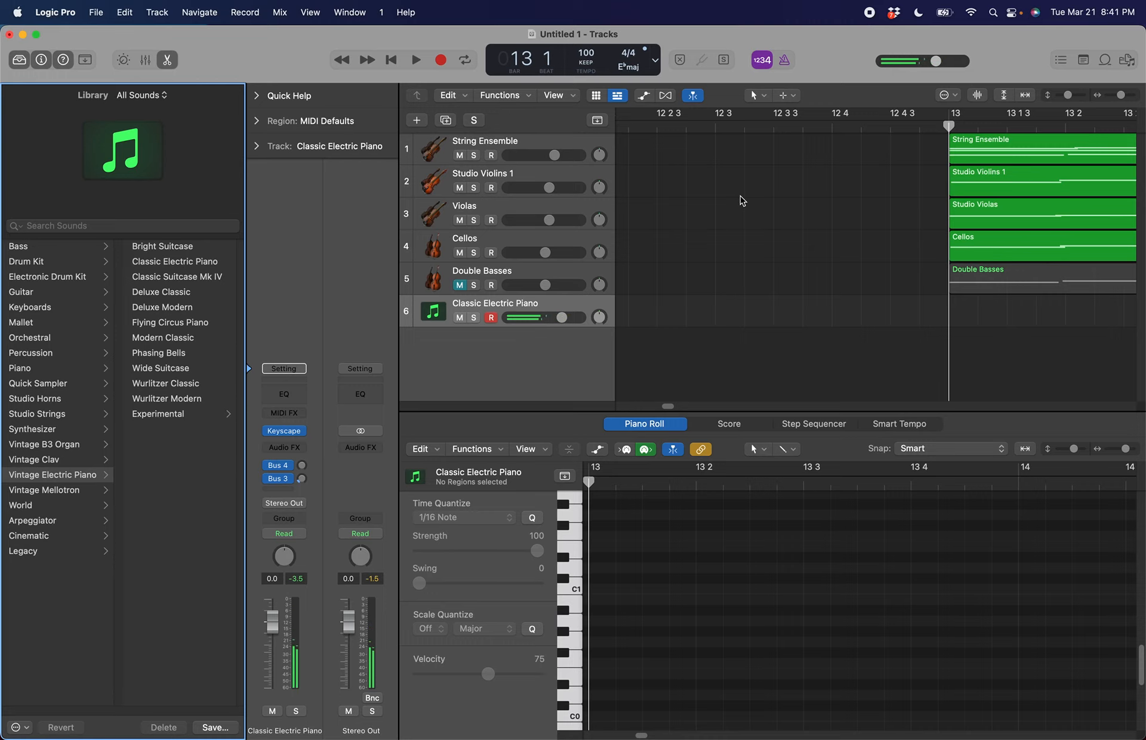
# Record a trial piano take over the strings from bar 13 and undo the recording
pyautogui.press('r')
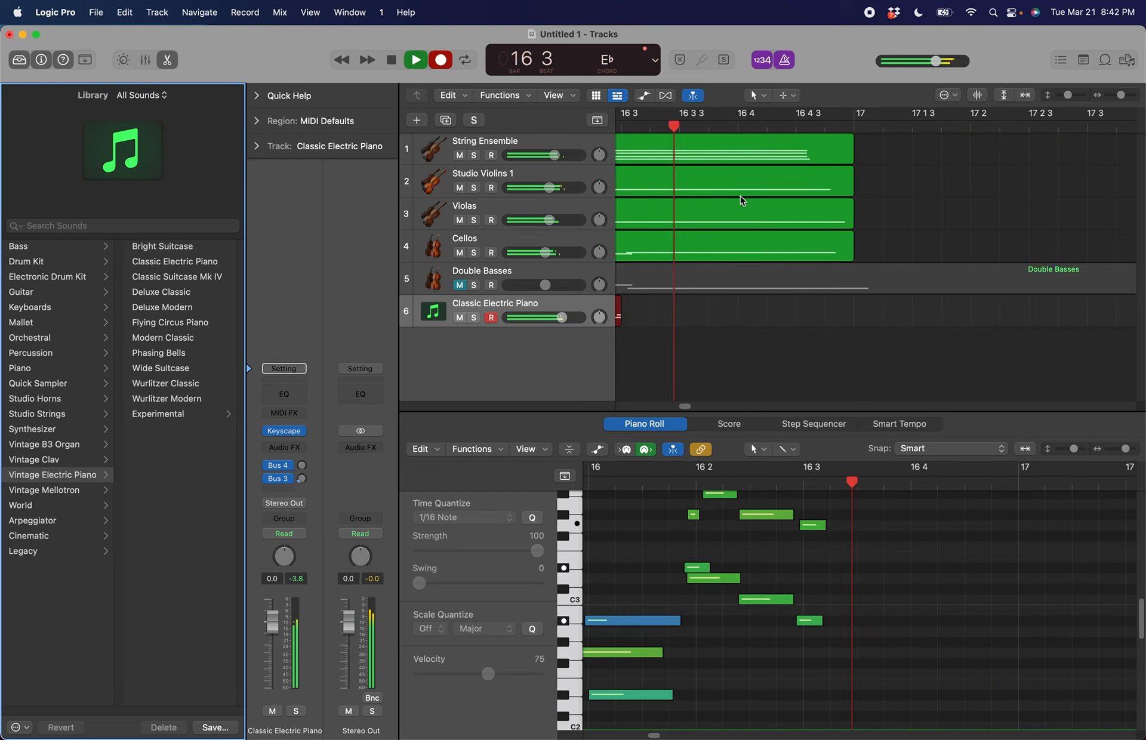
pyautogui.press('space')
pyautogui.press('super+z')
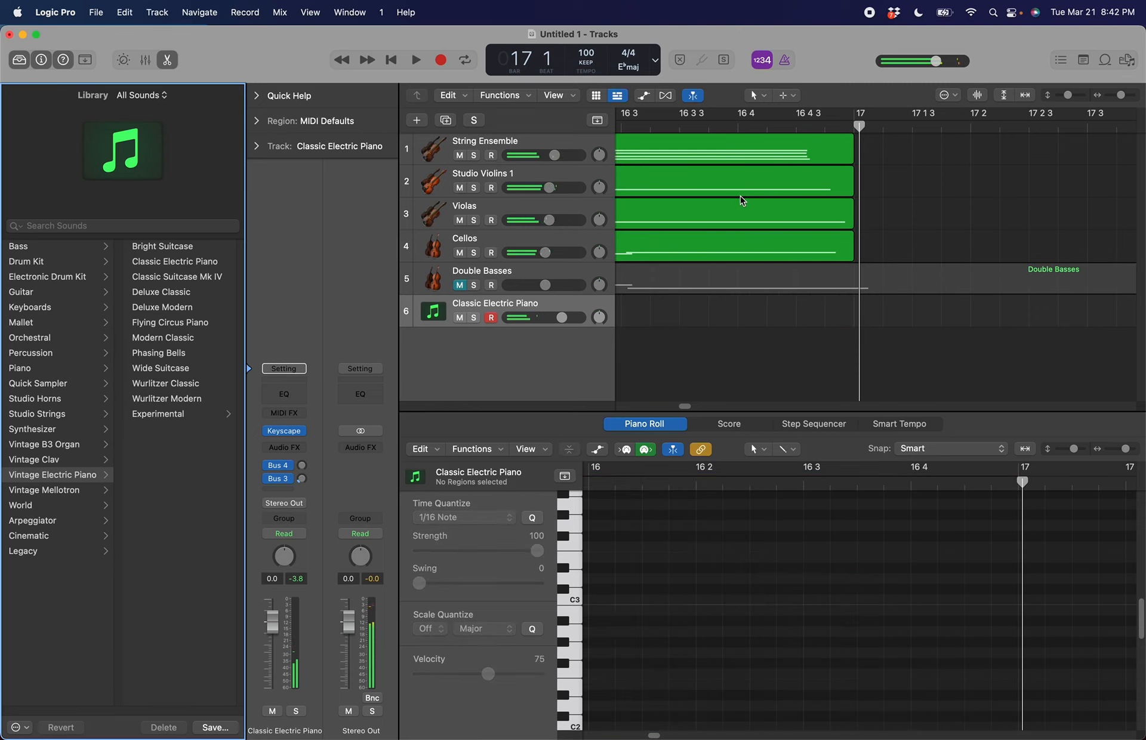
# Rename the Classic Electric Piano track as Piano (Keyscape)
pyautogui.hscroll(-5, 742, 197)
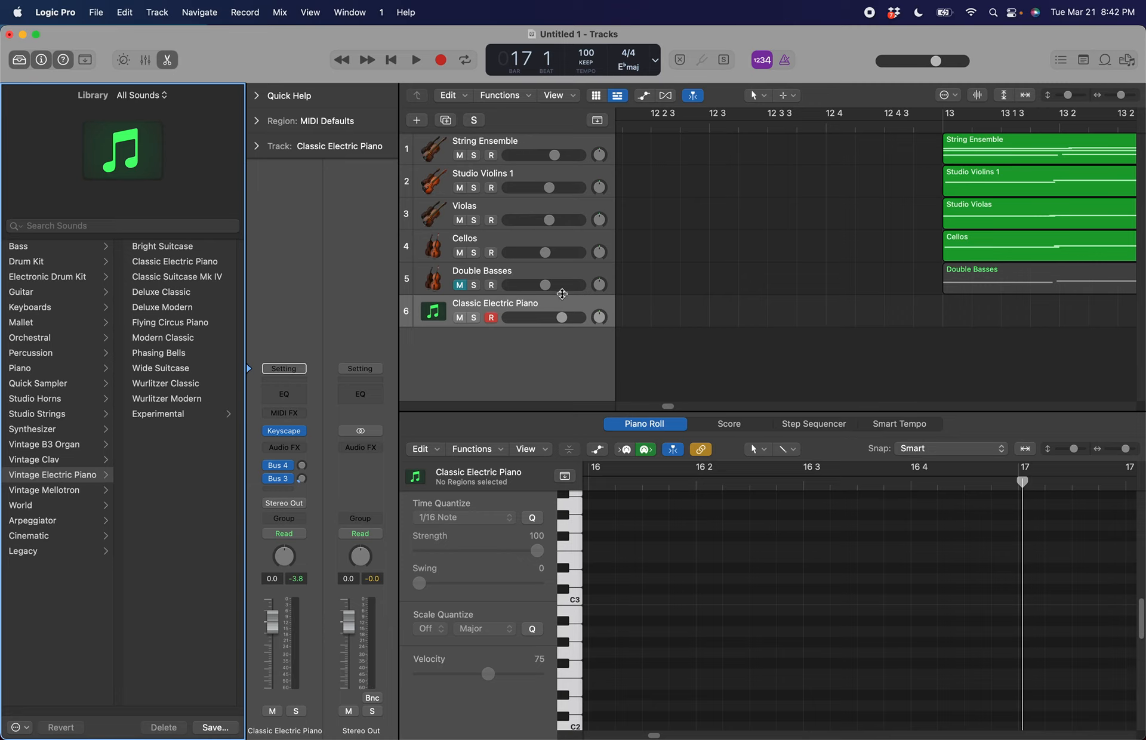
pyautogui.click(500, 307)
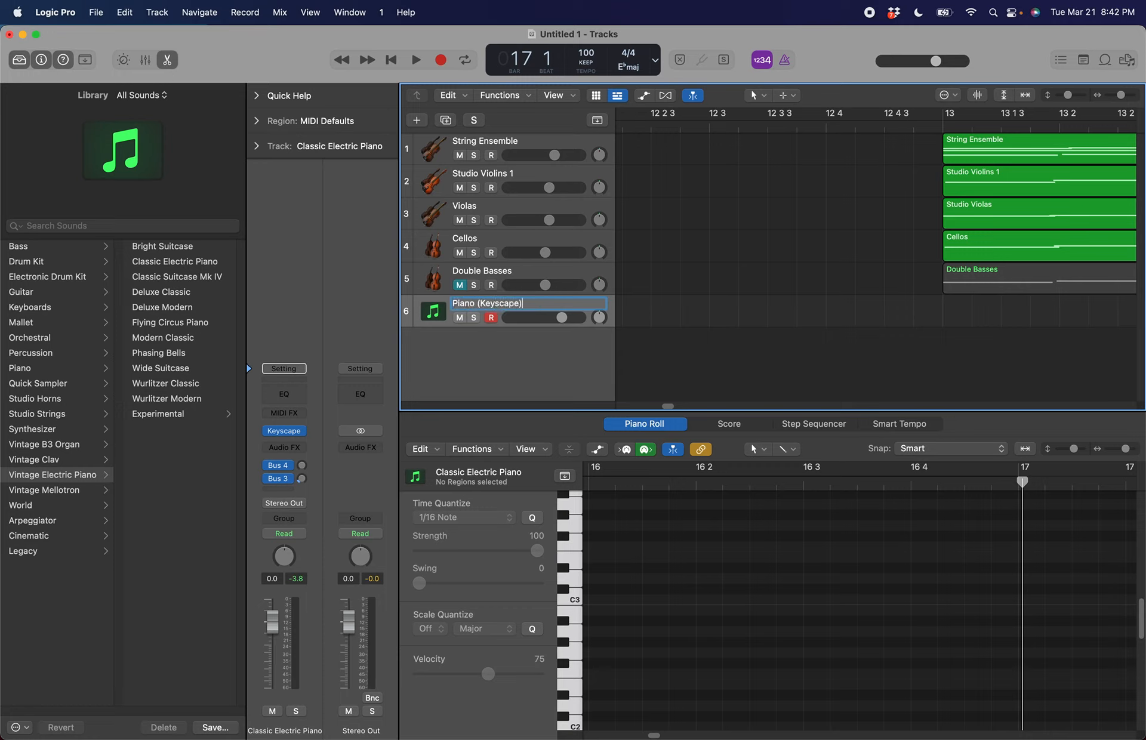
pyautogui.press('Return')
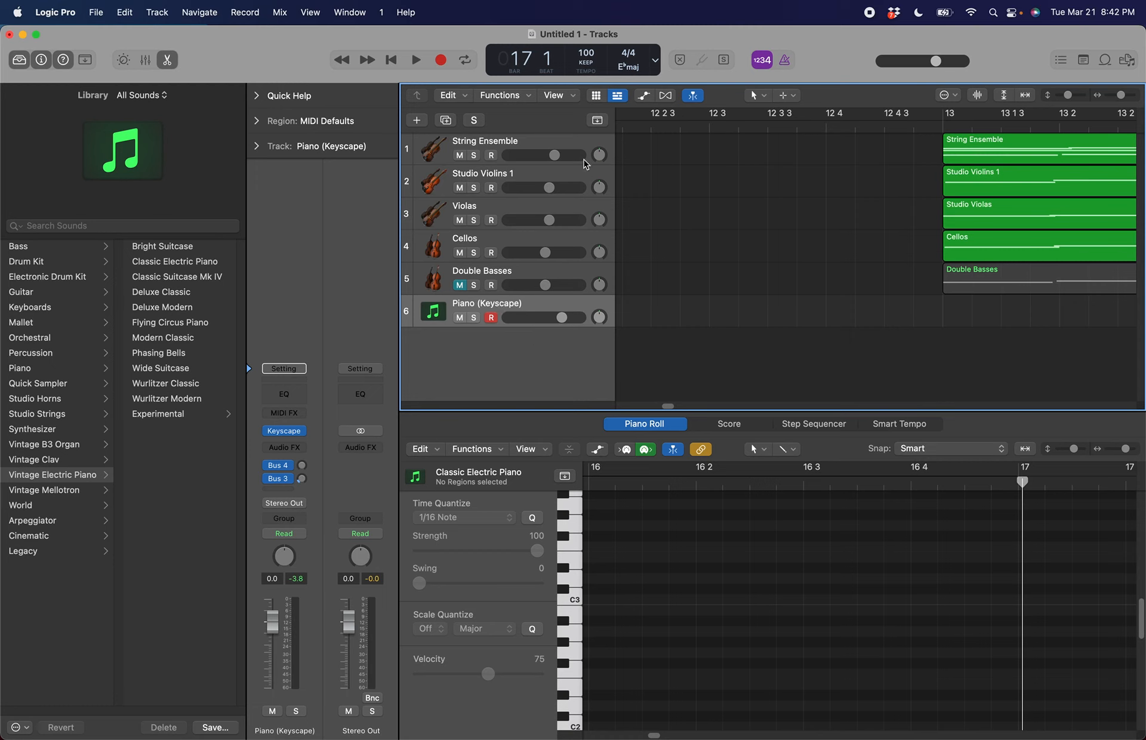
# Select the five string tracks from String Ensemble to Double Basses and lower their volumes together
pyautogui.click(511, 141)
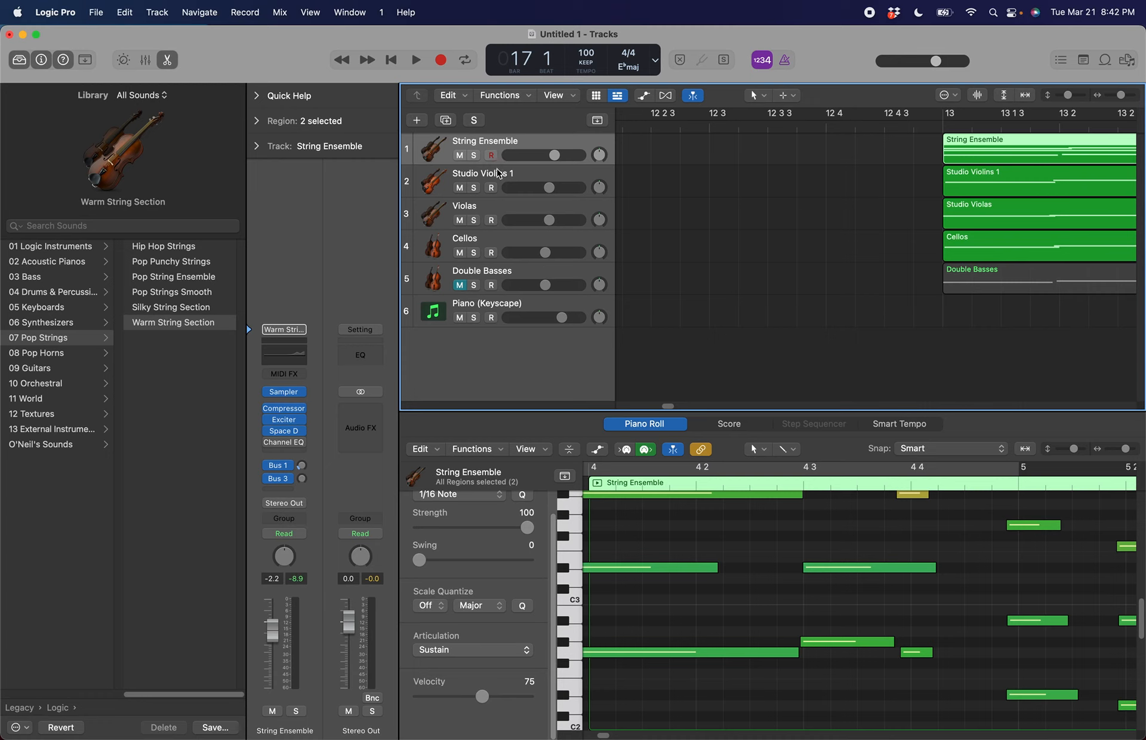
pyautogui.keyDown('shift'); pyautogui.click(498, 173); pyautogui.keyUp('shift')
pyautogui.keyDown('shift'); pyautogui.click(495, 205); pyautogui.keyUp('shift')
pyautogui.keyDown('shift'); pyautogui.click(493, 250); pyautogui.keyUp('shift')
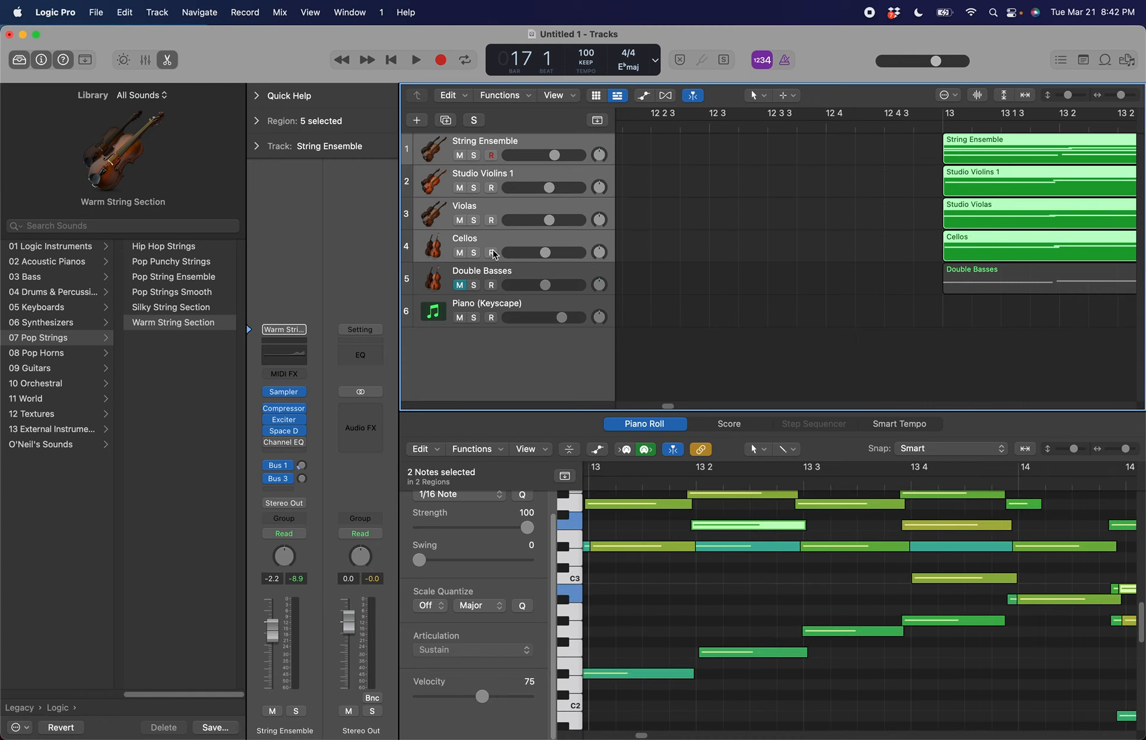
pyautogui.keyDown('shift'); pyautogui.click(497, 272); pyautogui.keyUp('shift')
pyautogui.moveTo(546, 291); pyautogui.dragTo(523, 292)
pyautogui.click(536, 350)
# Record a piano part on the Piano (Keyscape) track from bar 13 to bar 17
pyautogui.click(517, 306)
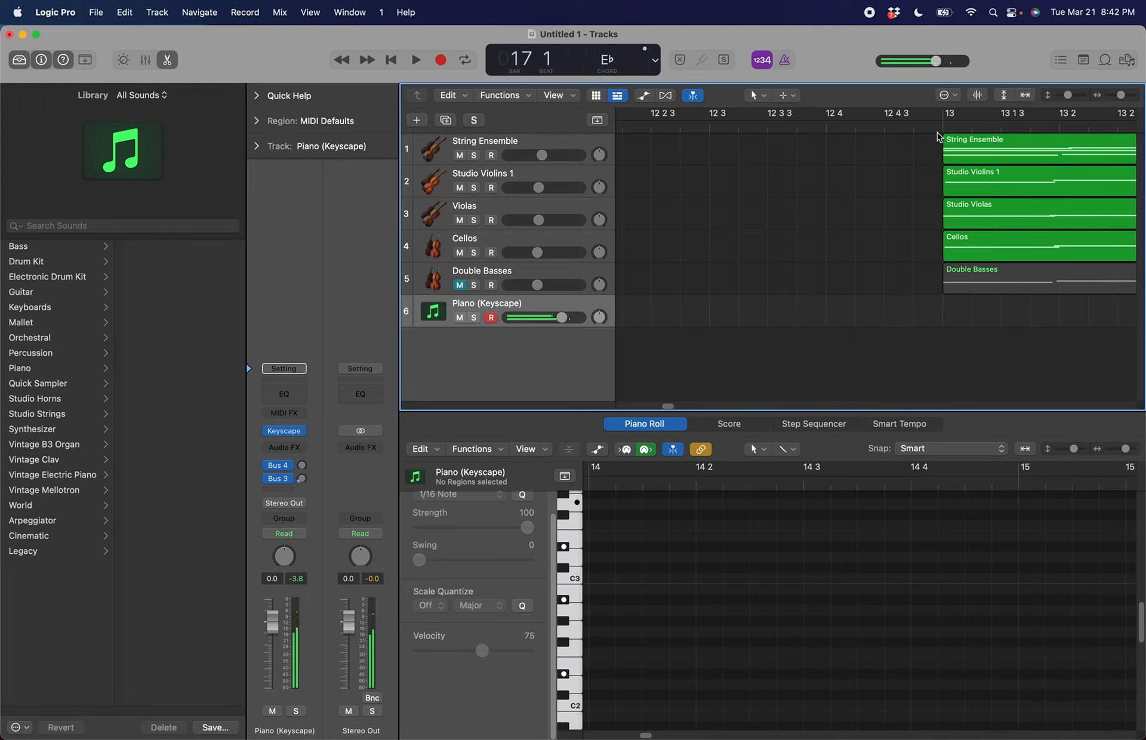
pyautogui.click(949, 116)
pyautogui.press('r')
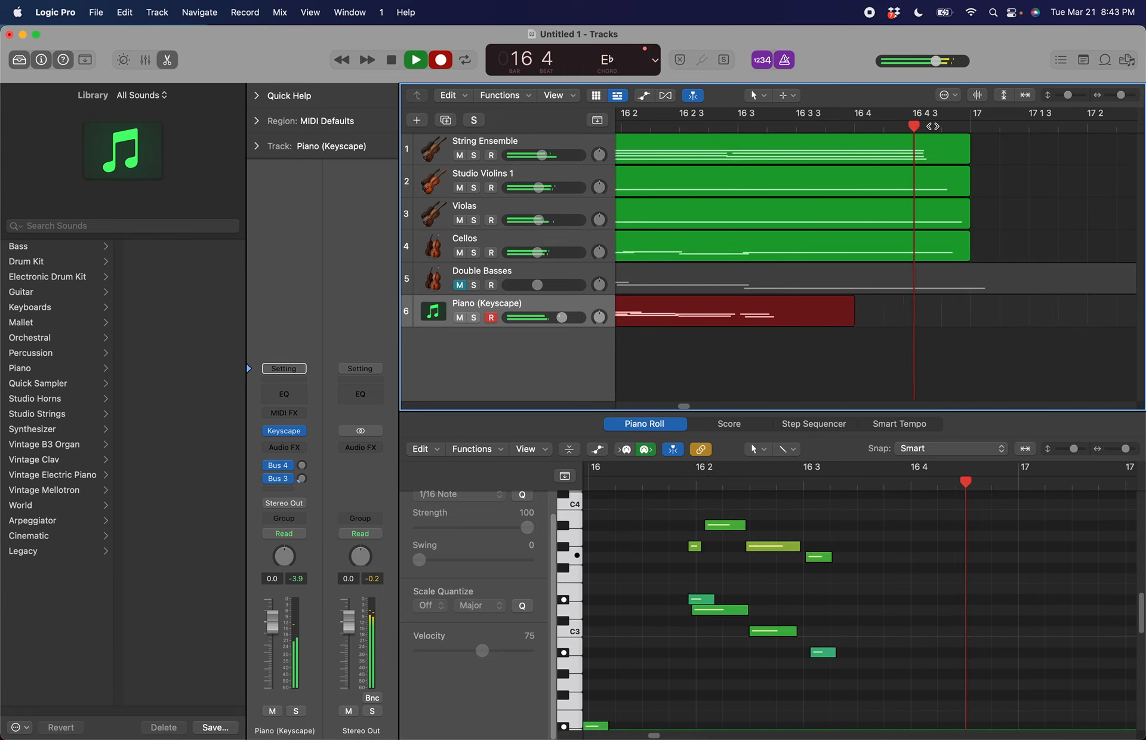
pyautogui.press('space')
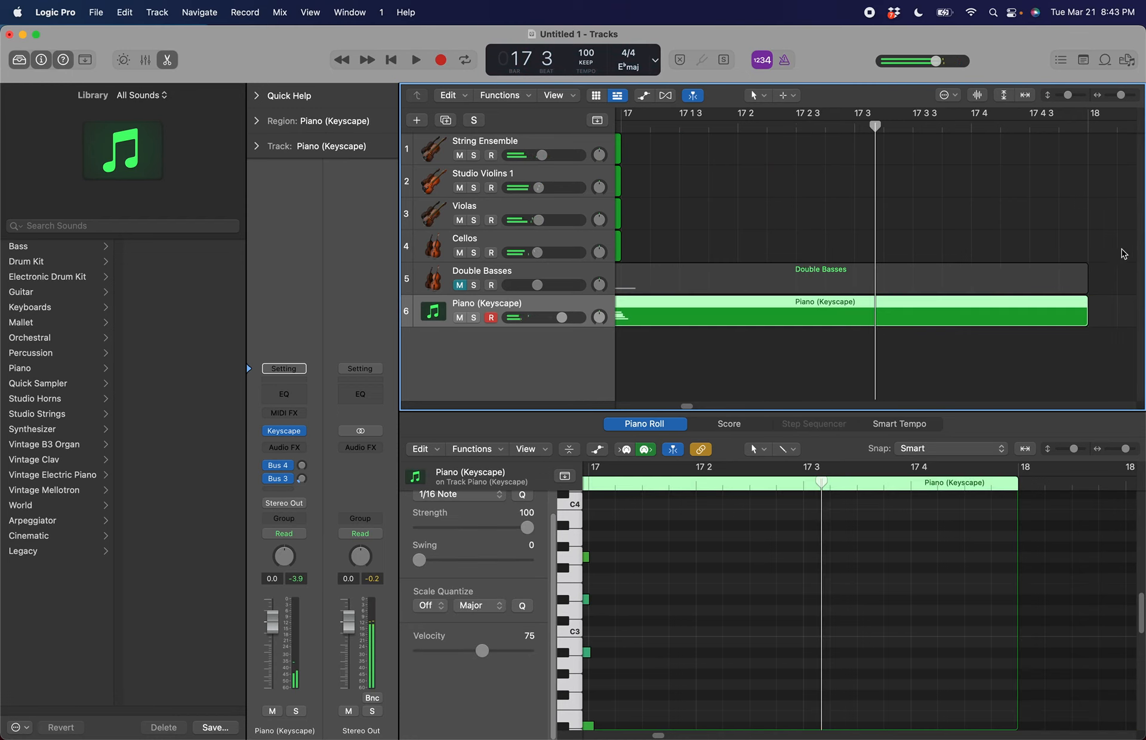
# Play back the strings with the new piano take from just before bar 13
pyautogui.hscroll(-10, 958, 185)
pyautogui.click(1011, 133)
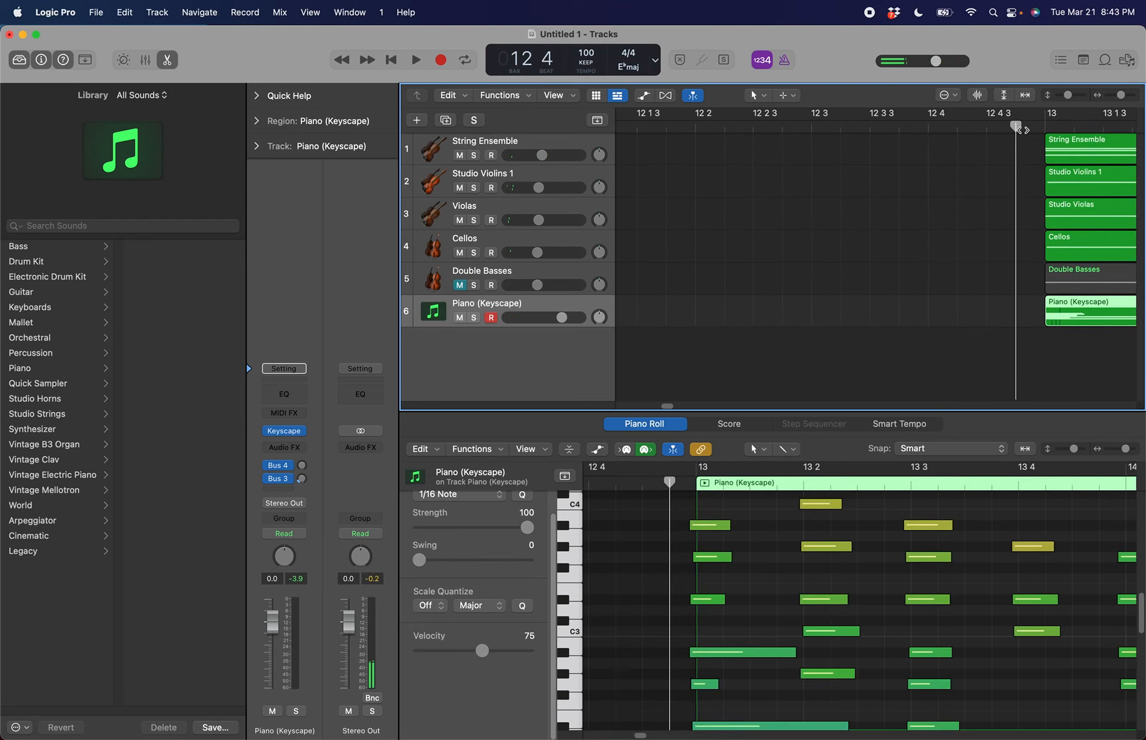
pyautogui.press('space')
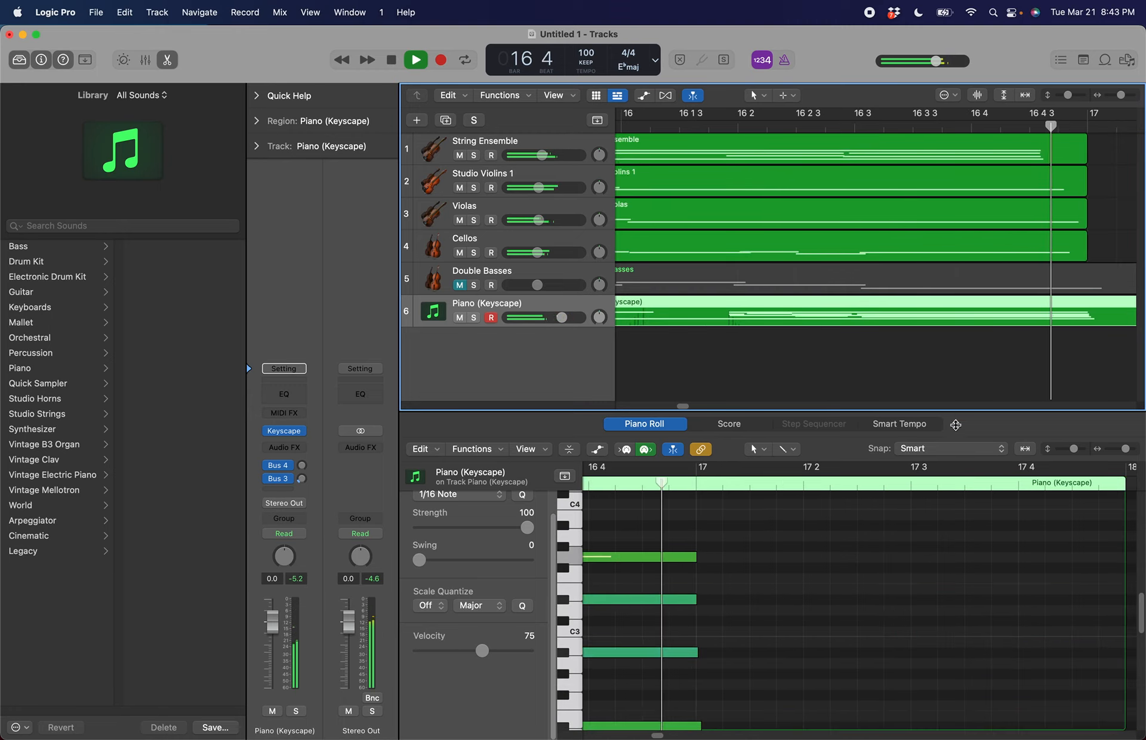
pyautogui.press('space')
# Hide the Library to widen the tracks area and the Piano Roll
pyautogui.hscroll(-5, 944, 218)
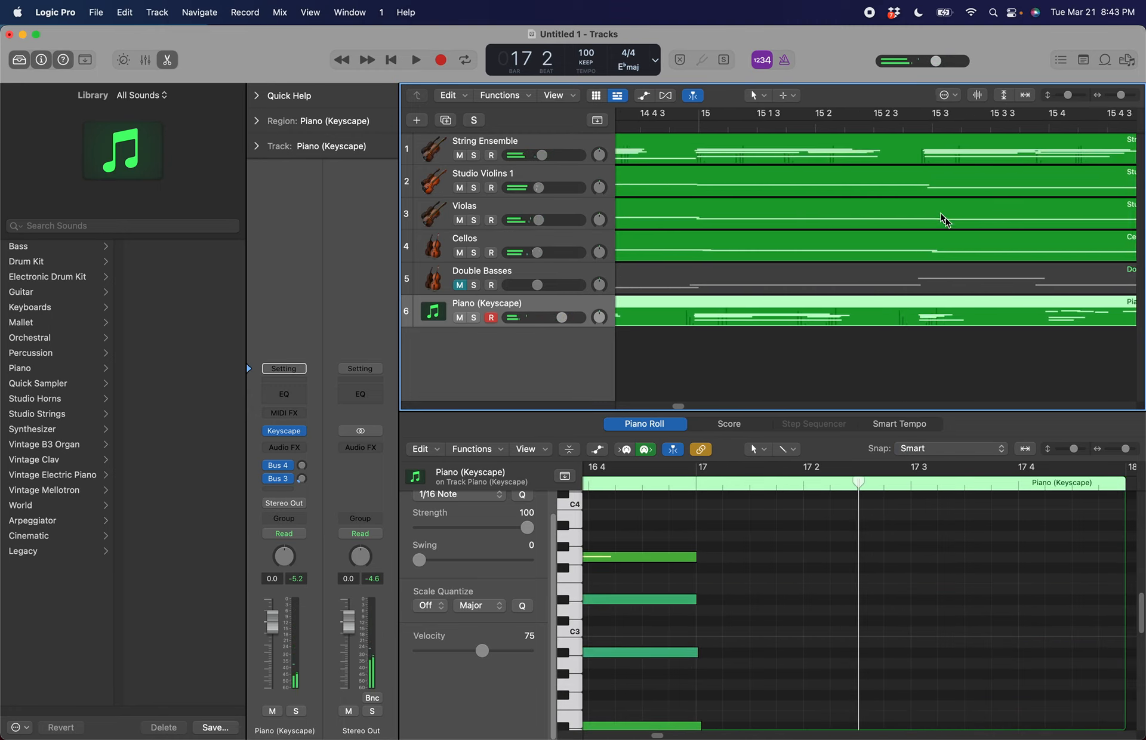
pyautogui.hscroll(-3, 860, 509)
pyautogui.hscroll(-2, 859, 509)
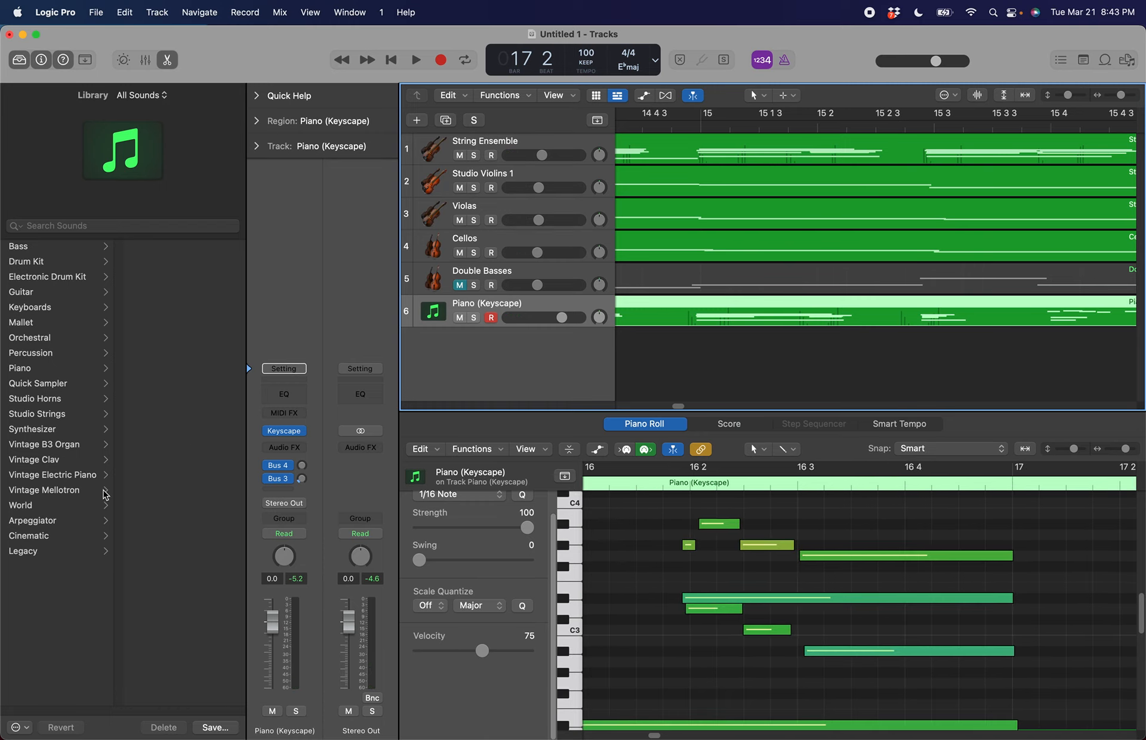
pyautogui.press('y')
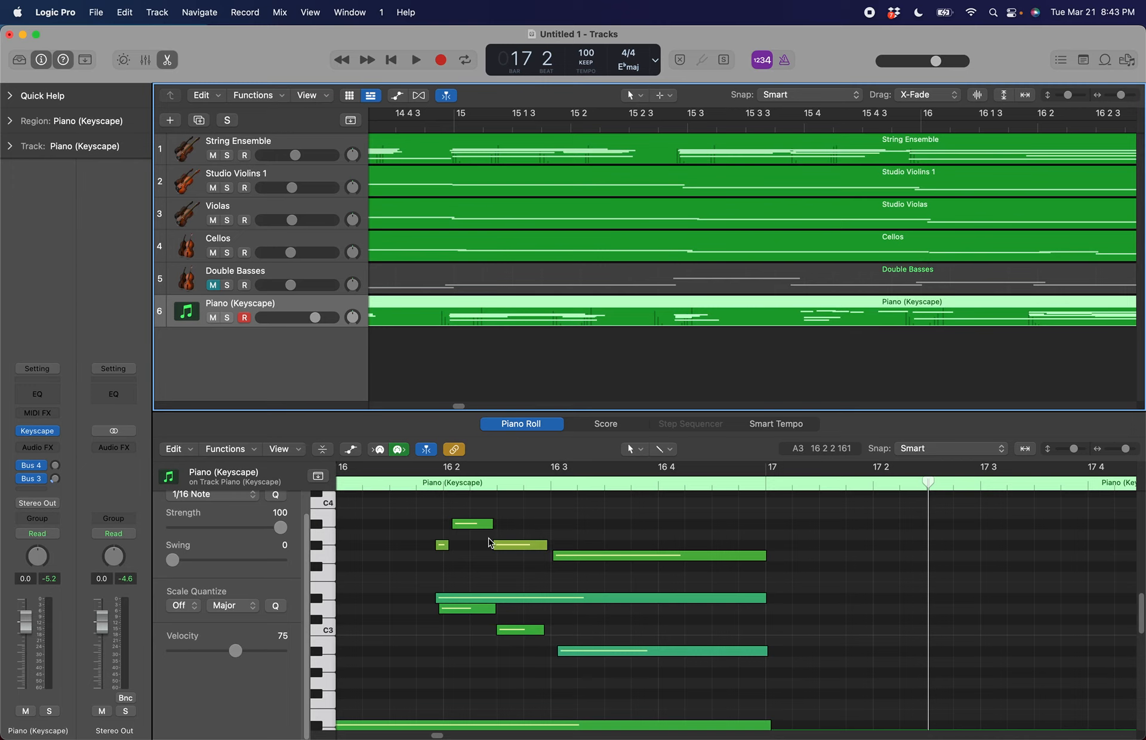
# Try moving the five long final piano notes in bar 16 forward by about two beats, and undo the move
pyautogui.hscroll(-3, 489, 543)
pyautogui.scroll(-5, 486, 546)
pyautogui.scroll(-3, 481, 550)
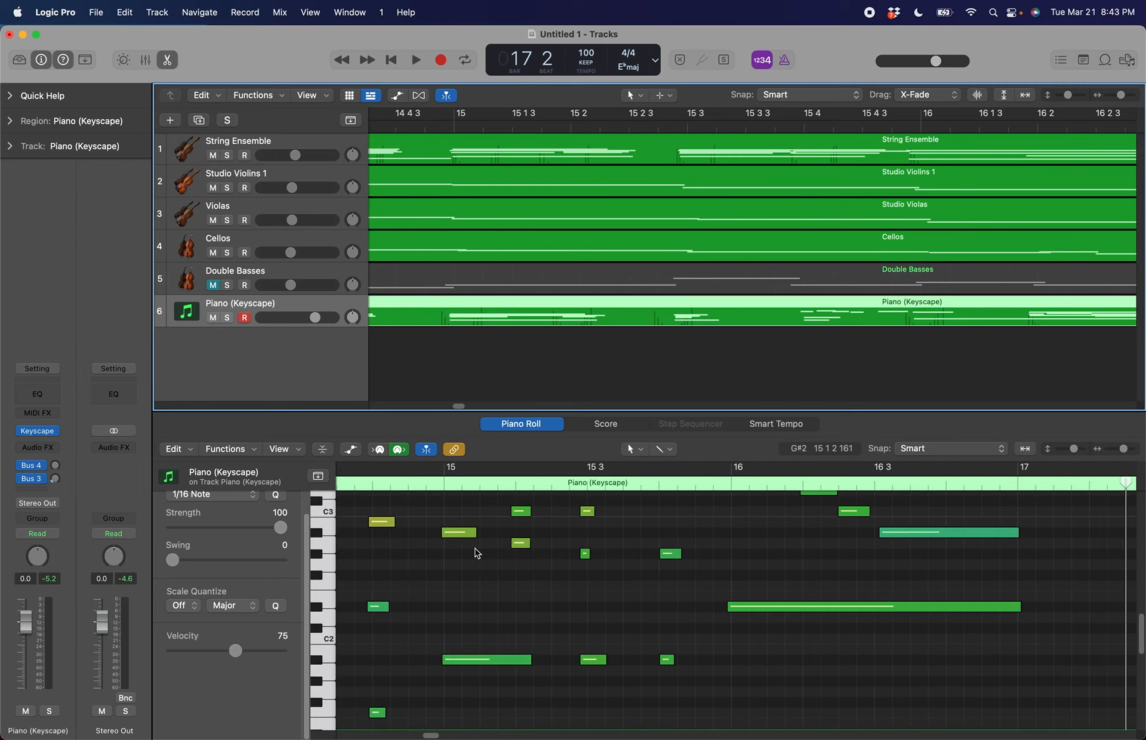
pyautogui.hscroll(7, 478, 552)
pyautogui.scroll(6, 478, 552)
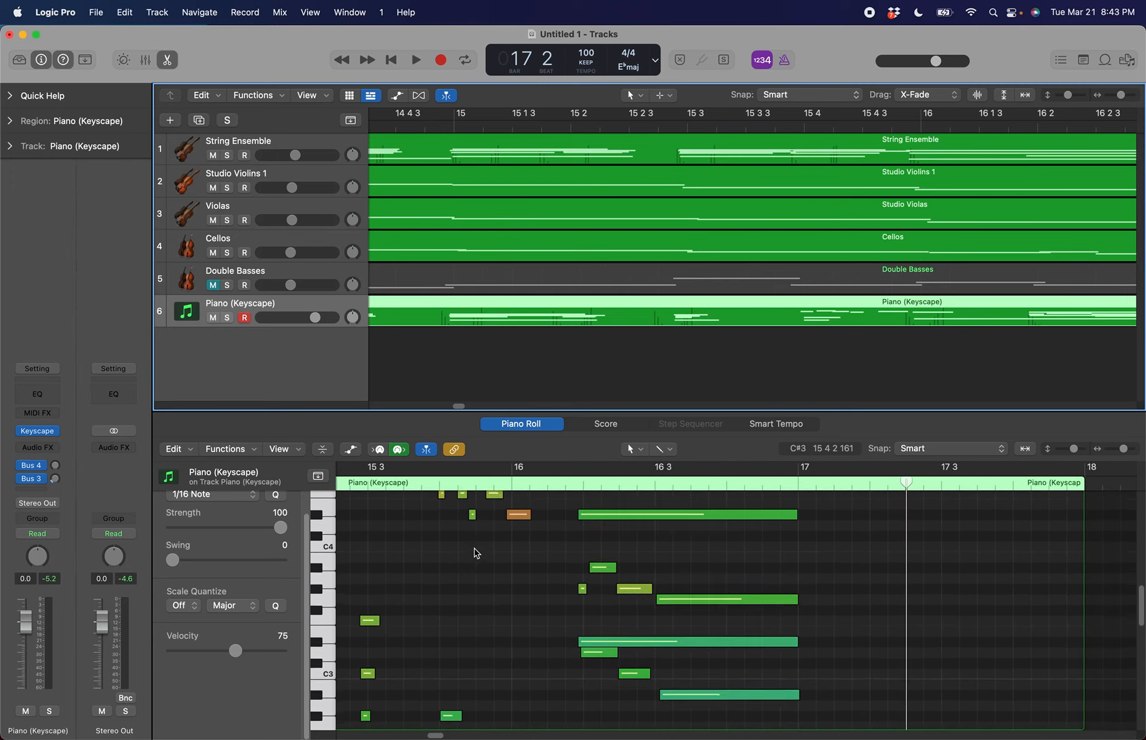
pyautogui.scroll(1, 715, 562)
pyautogui.moveTo(694, 515); pyautogui.dragTo(740, 727)
pyautogui.scroll(6, 775, 624)
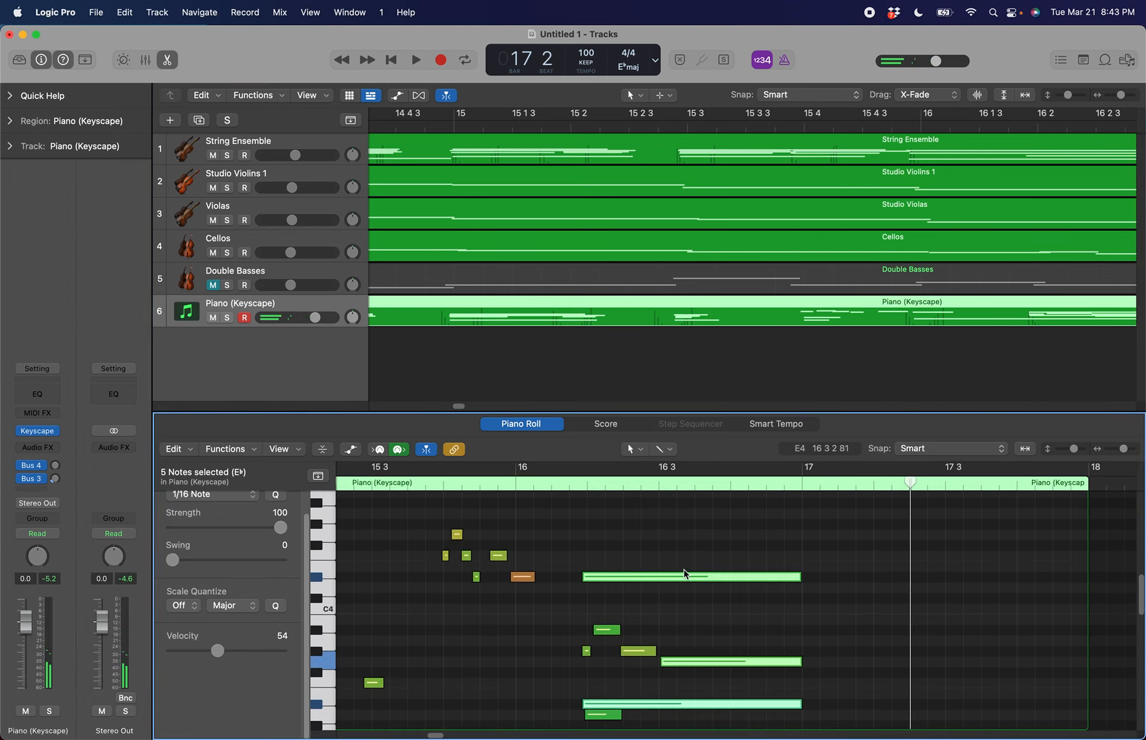
pyautogui.scroll(-2, 744, 599)
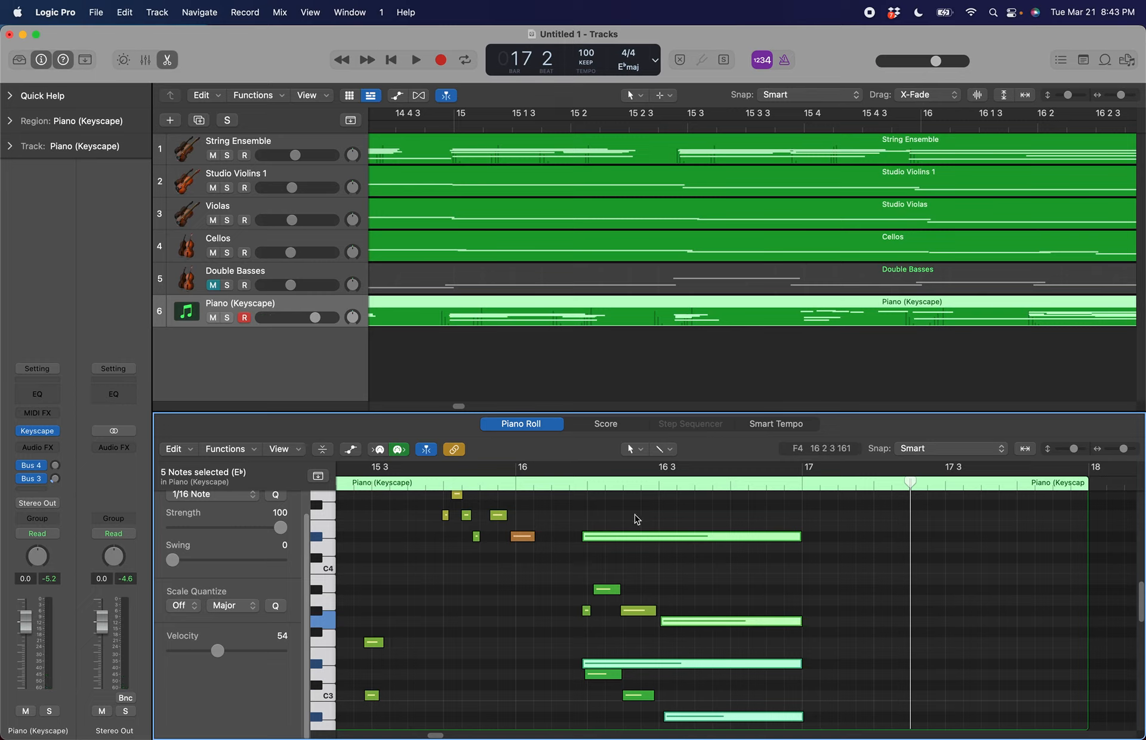
pyautogui.moveTo(627, 539); pyautogui.dragTo(775, 541)
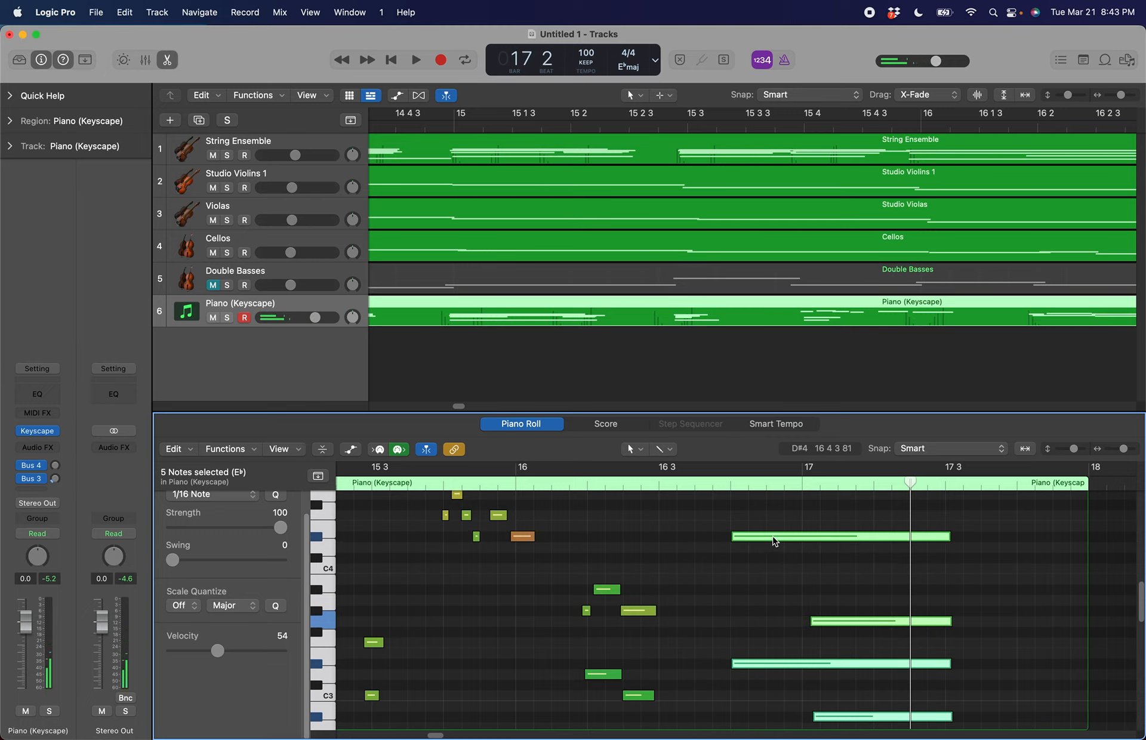
pyautogui.press('super+z')
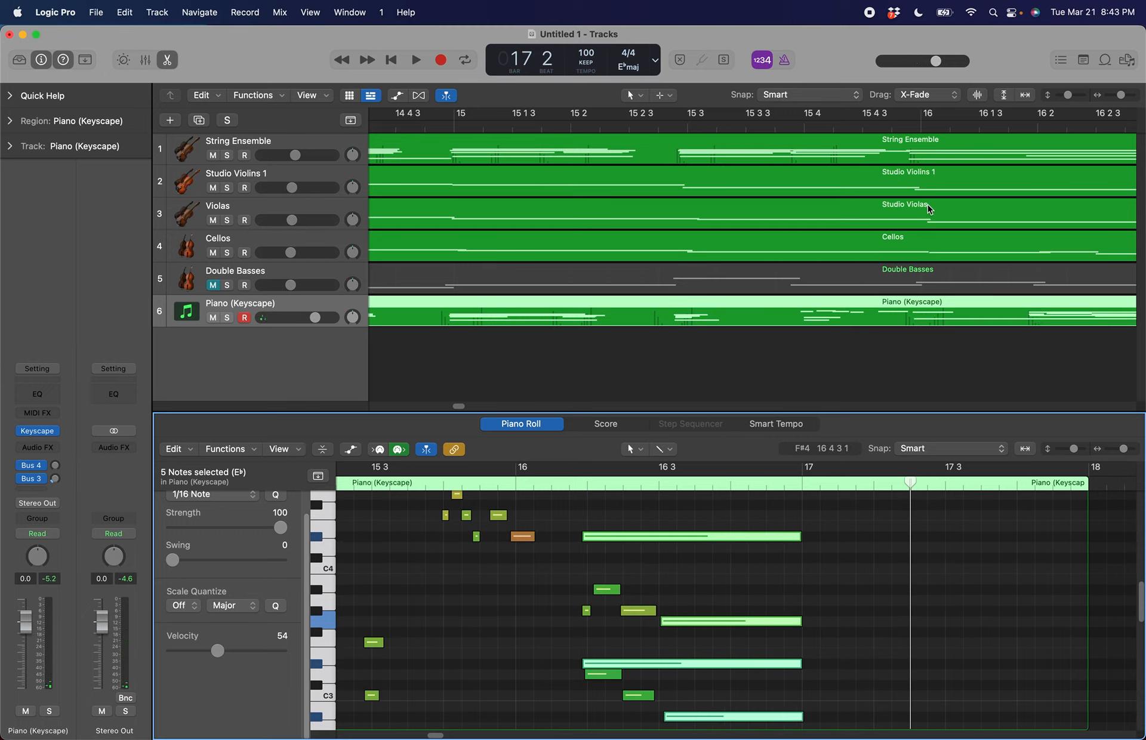
# Mute the Piano (Keyscape) track and add an unmuted duplicate of it directly below
pyautogui.hscroll(-10, 929, 209)
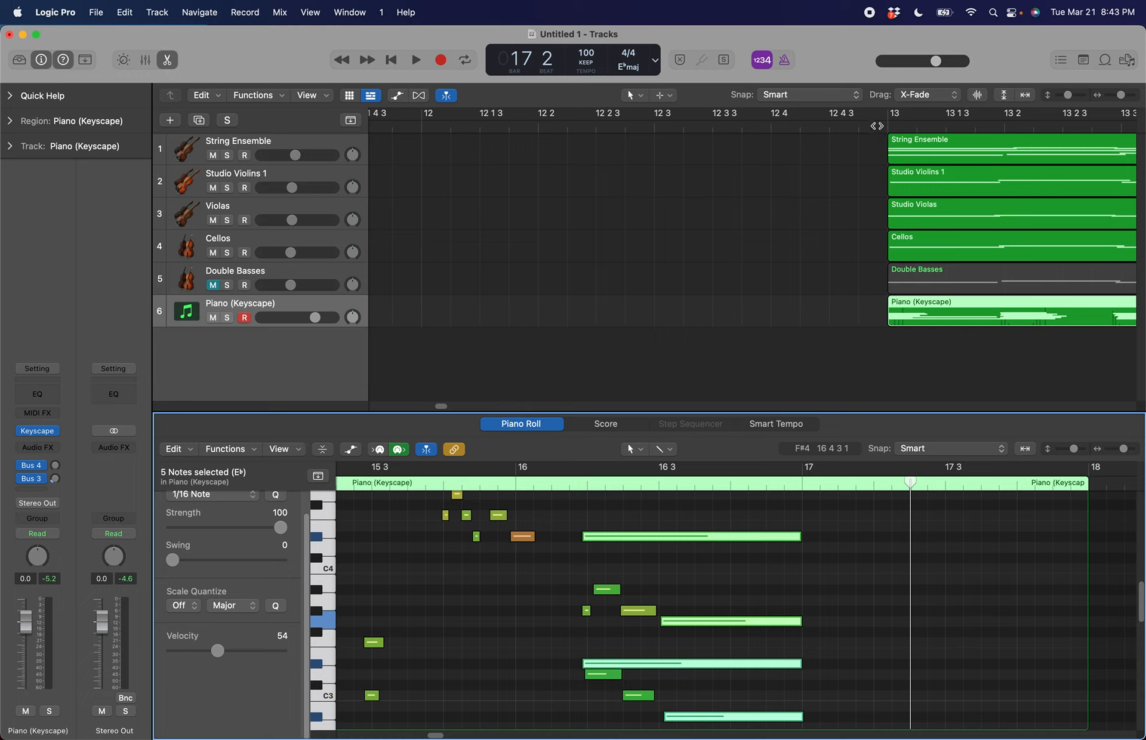
pyautogui.click(213, 318)
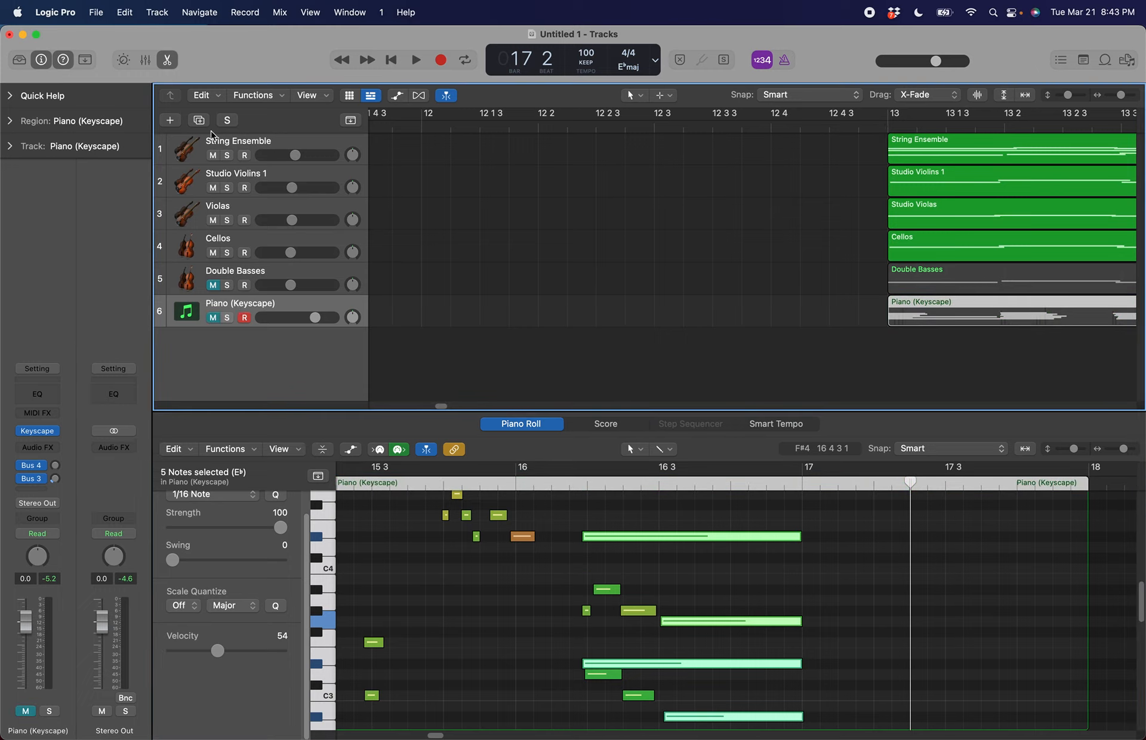
pyautogui.click(200, 121)
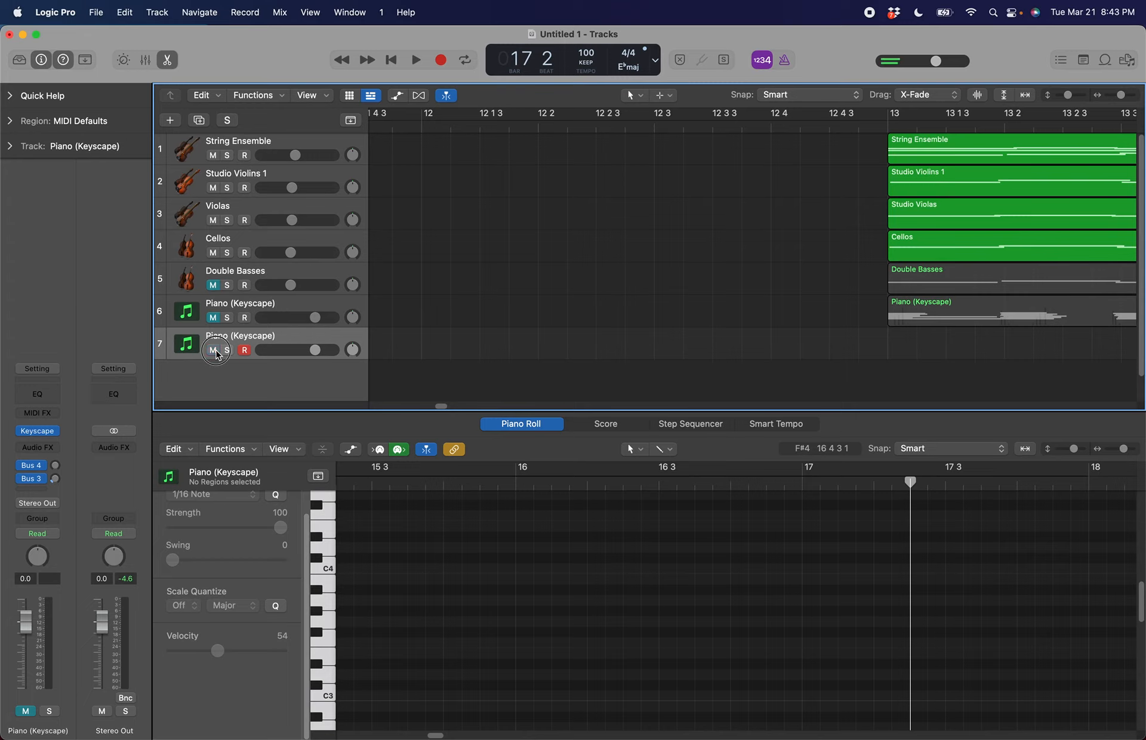
pyautogui.click(213, 350)
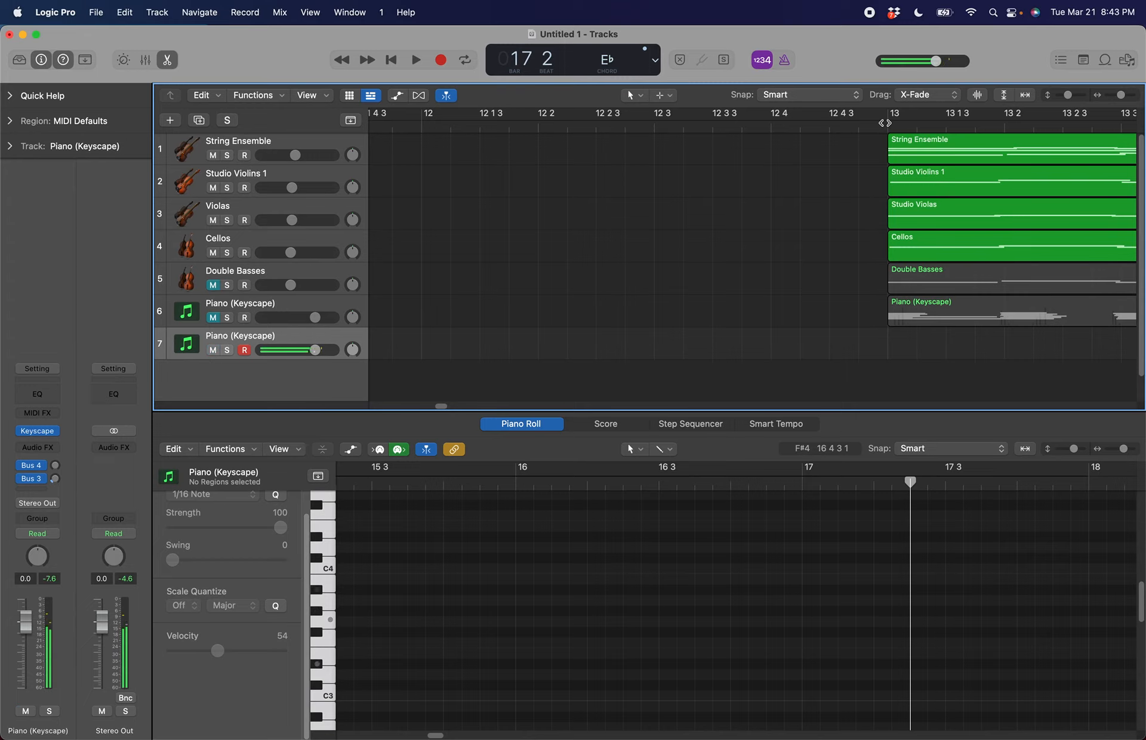
# Record a new piano take on the duplicate Piano (Keyscape) track, from bar 13 through bar 14
pyautogui.click(884, 124)
pyautogui.press('r')
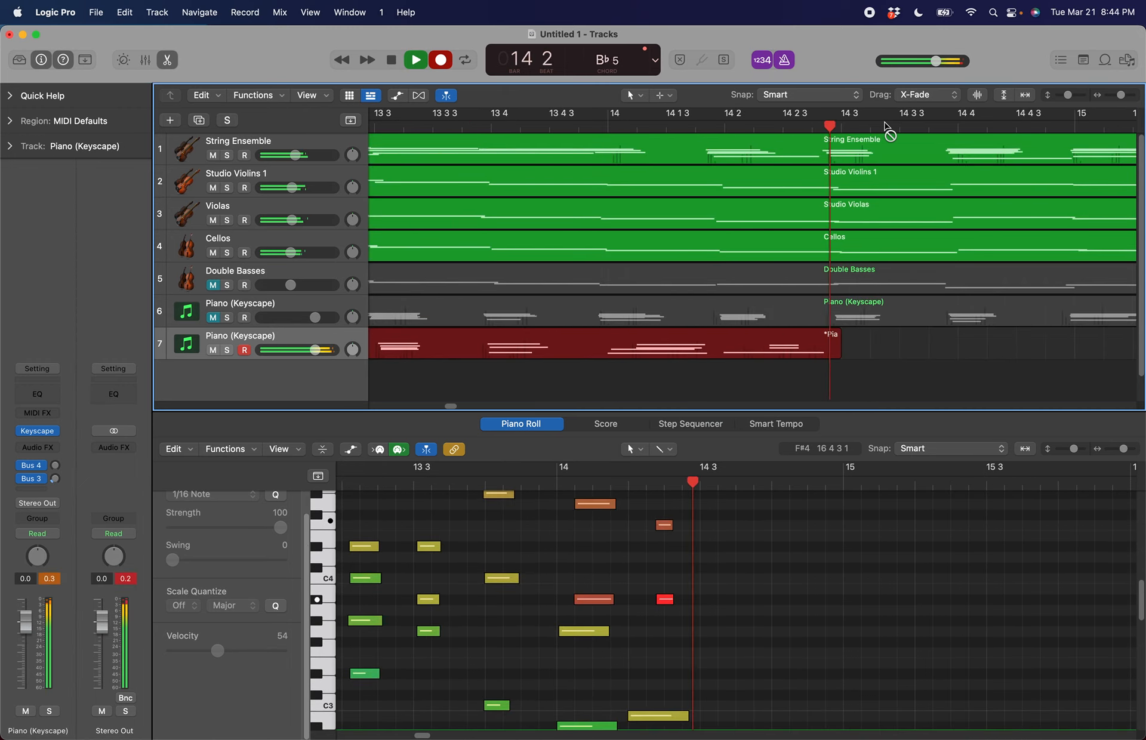
pyautogui.press('space')
pyautogui.hscroll(-5, 728, 302)
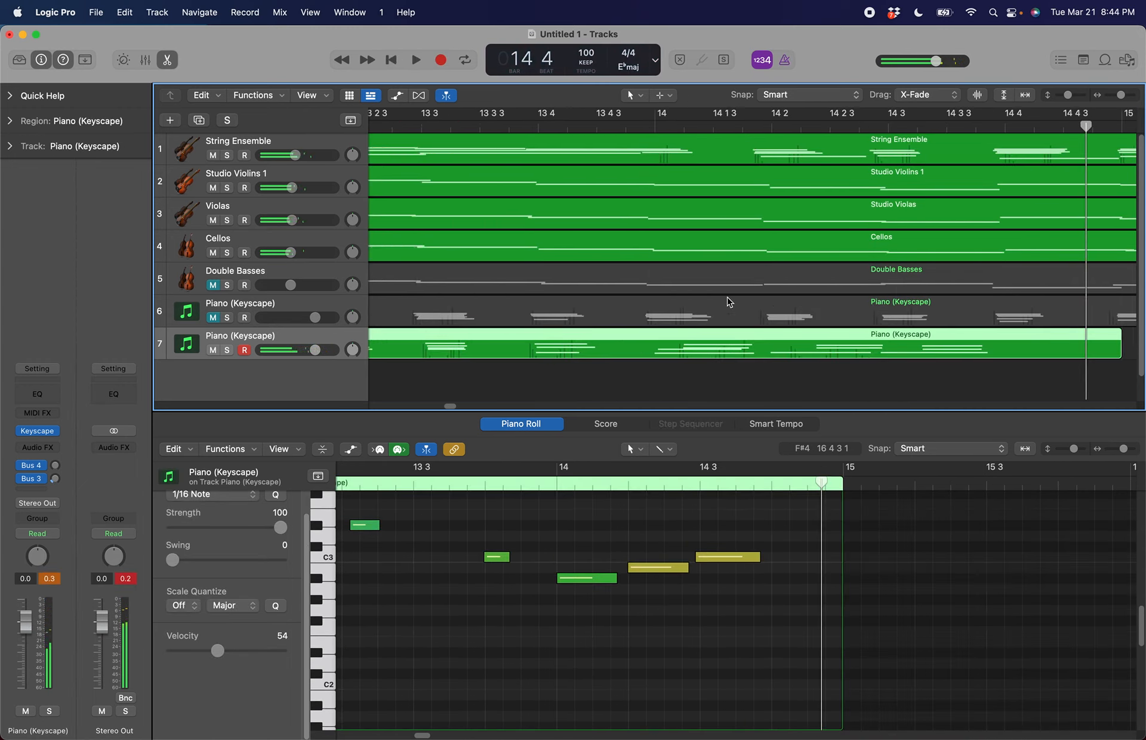
# Play back the new piano take around the start of bar 14, review its notes, and delete the take
pyautogui.doubleClick(817, 129)
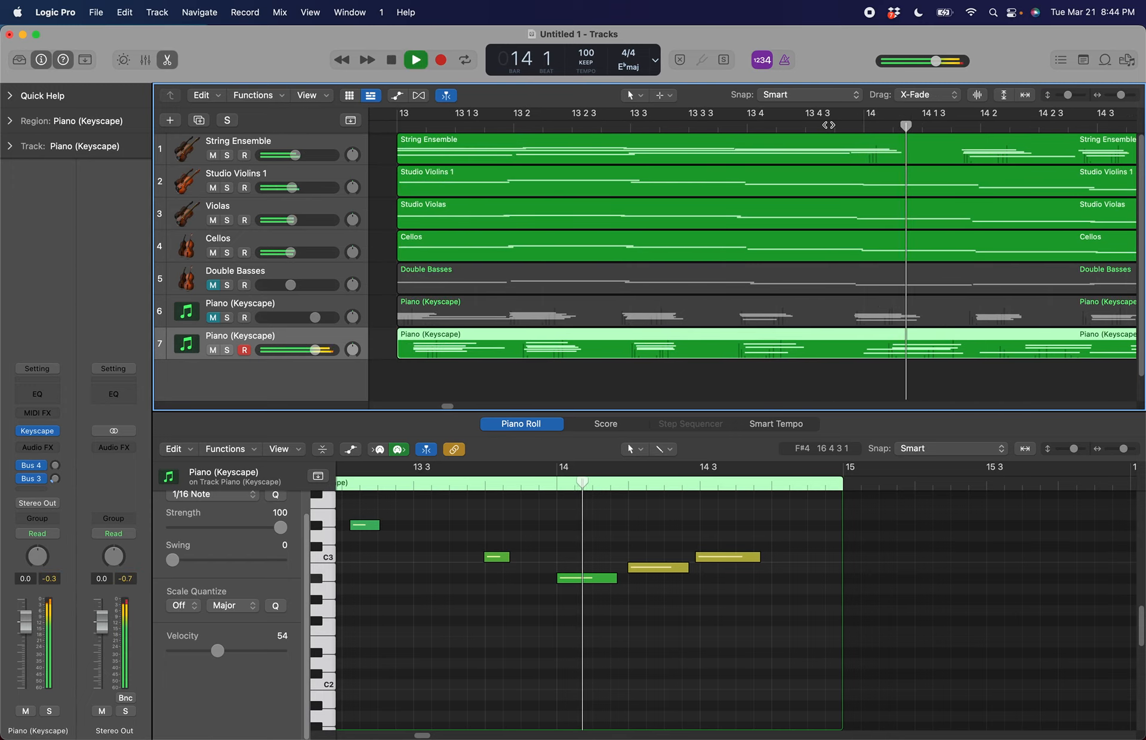
pyautogui.scroll(3, 558, 695)
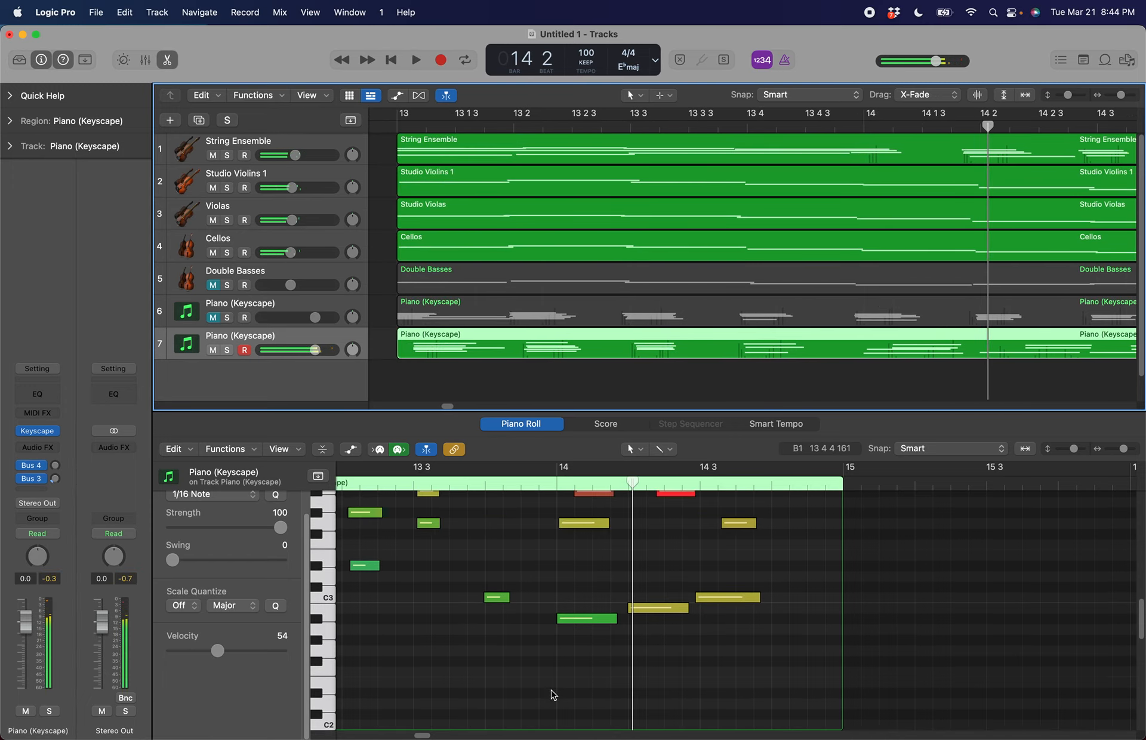
pyautogui.click(886, 375)
pyautogui.scroll(2, 591, 651)
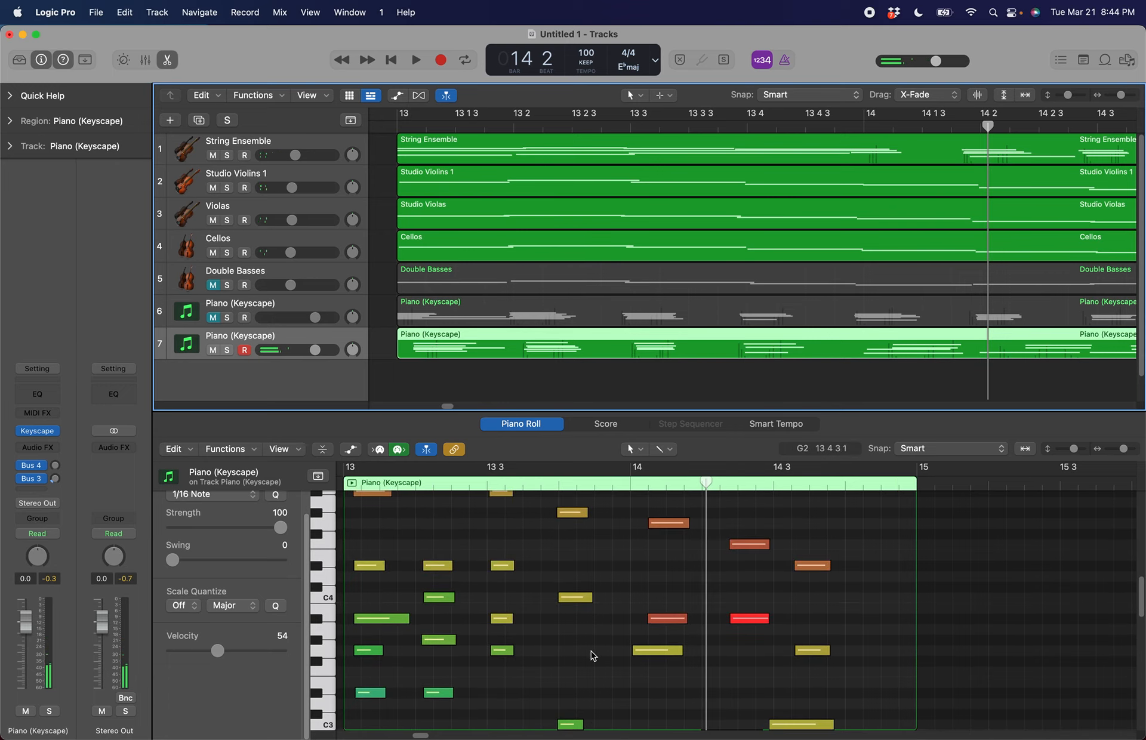
pyautogui.scroll(3, 591, 651)
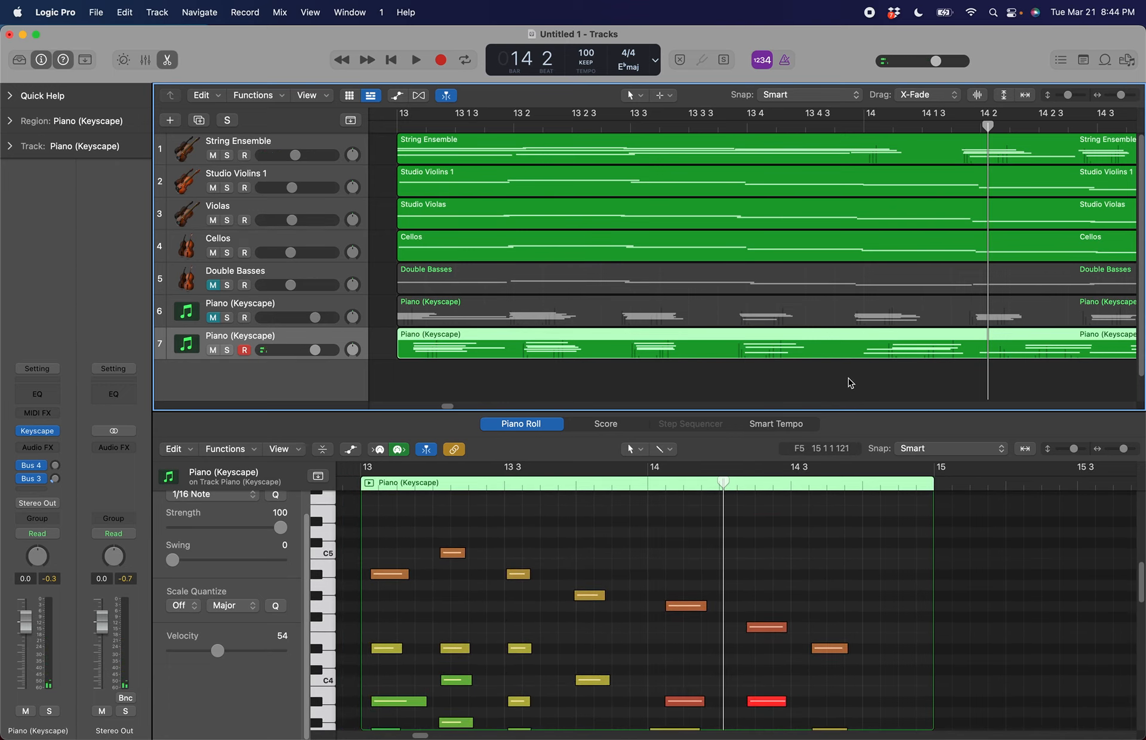
pyautogui.press('Delete')
# Record another piano take from bar 13 into bar 16 on the duplicate Piano (Keyscape) track and select its region
pyautogui.hscroll(-5, 851, 382)
pyautogui.click(588, 126)
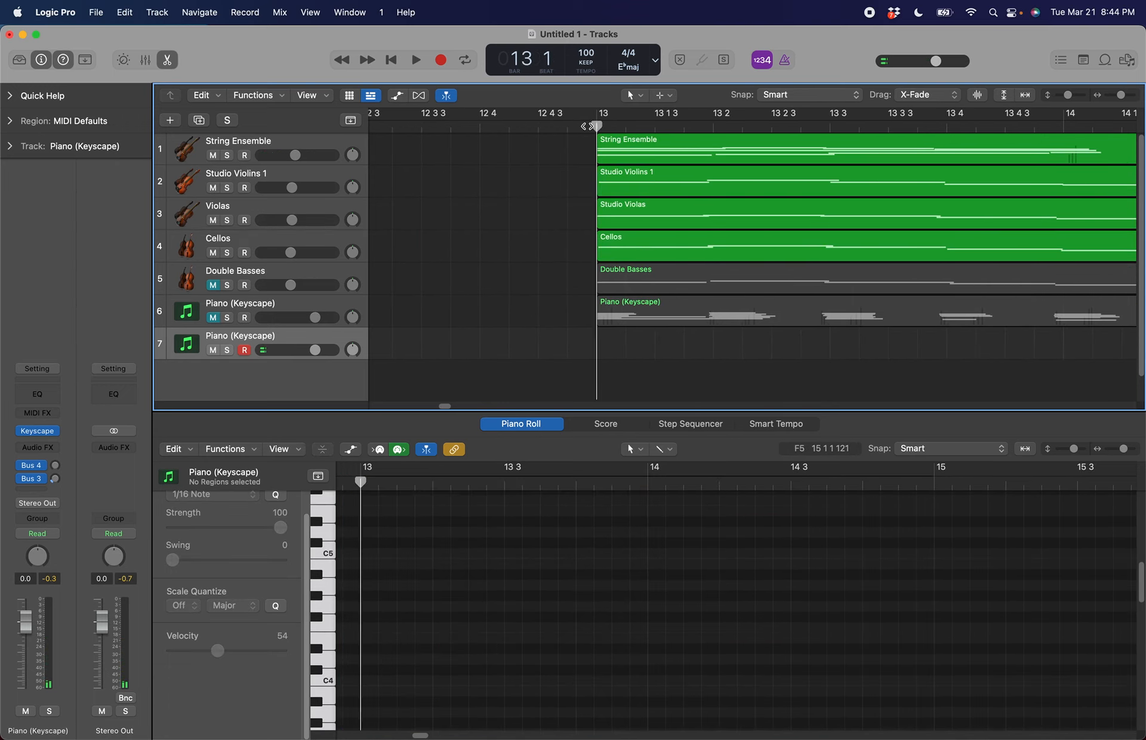
pyautogui.press('r')
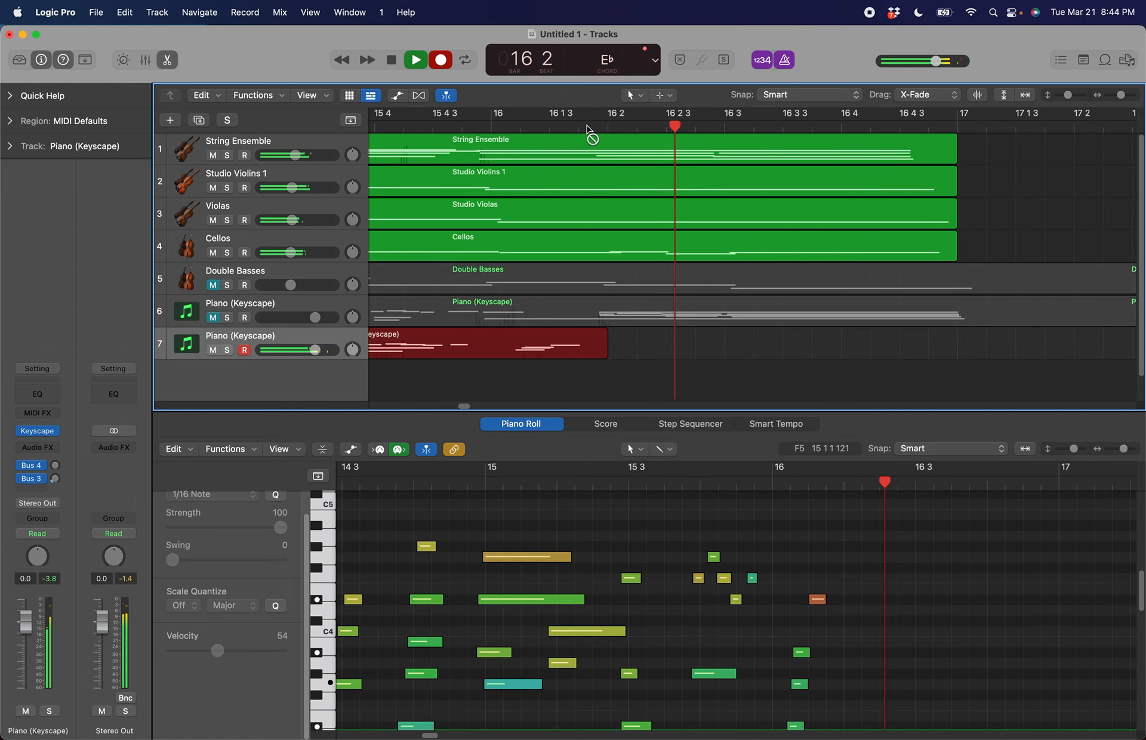
pyautogui.press('space')
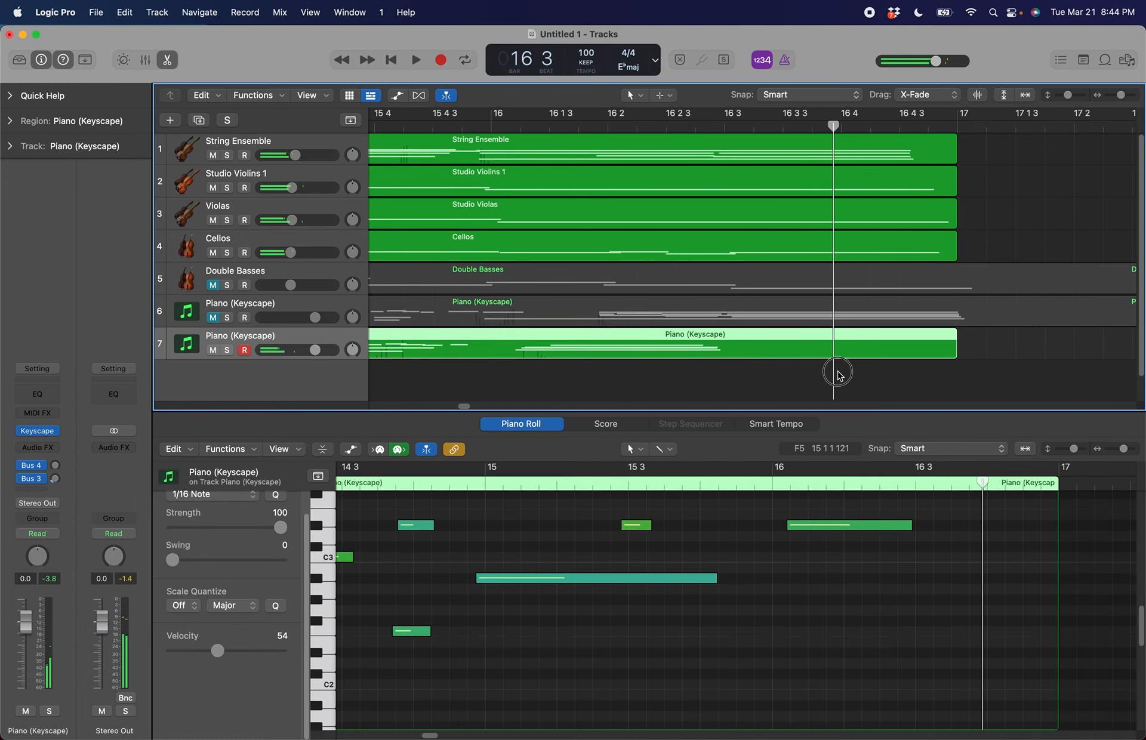
pyautogui.click(838, 373)
pyautogui.click(619, 335)
# Extend the start of the top note of the bar 16 piano chord slightly earlier, towards the other chord notes
pyautogui.scroll(-2, 849, 568)
pyautogui.scroll(5, 850, 568)
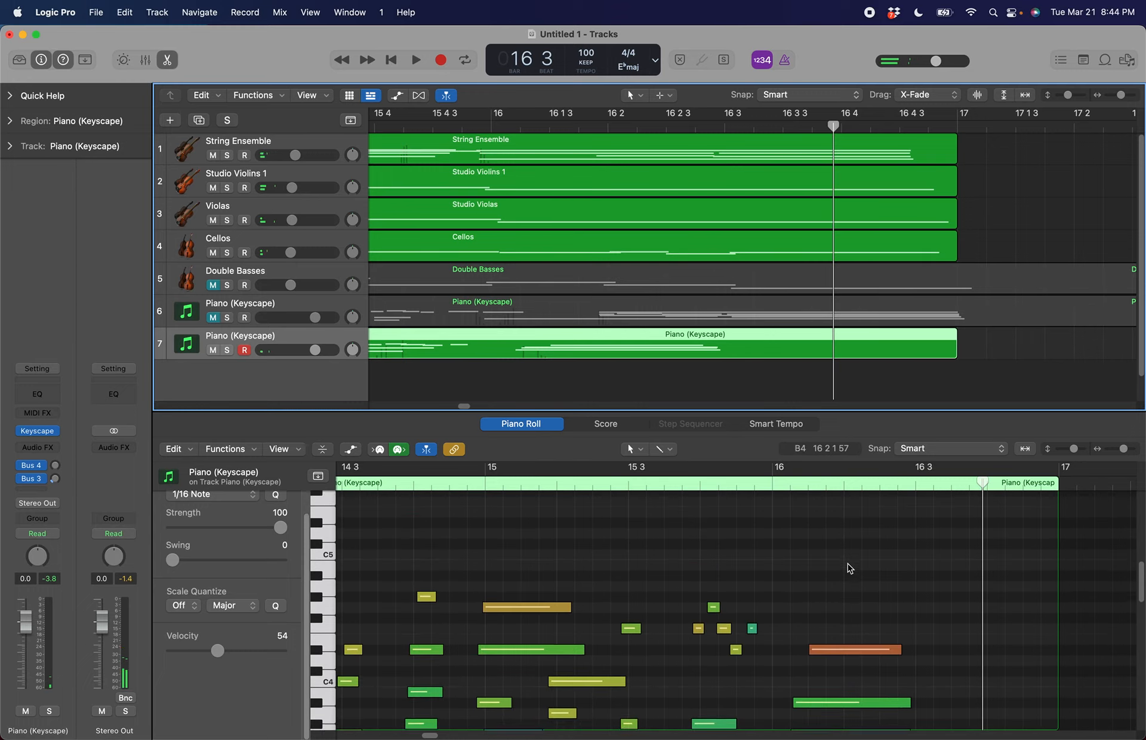
pyautogui.scroll(-4, 851, 568)
pyautogui.click(837, 536)
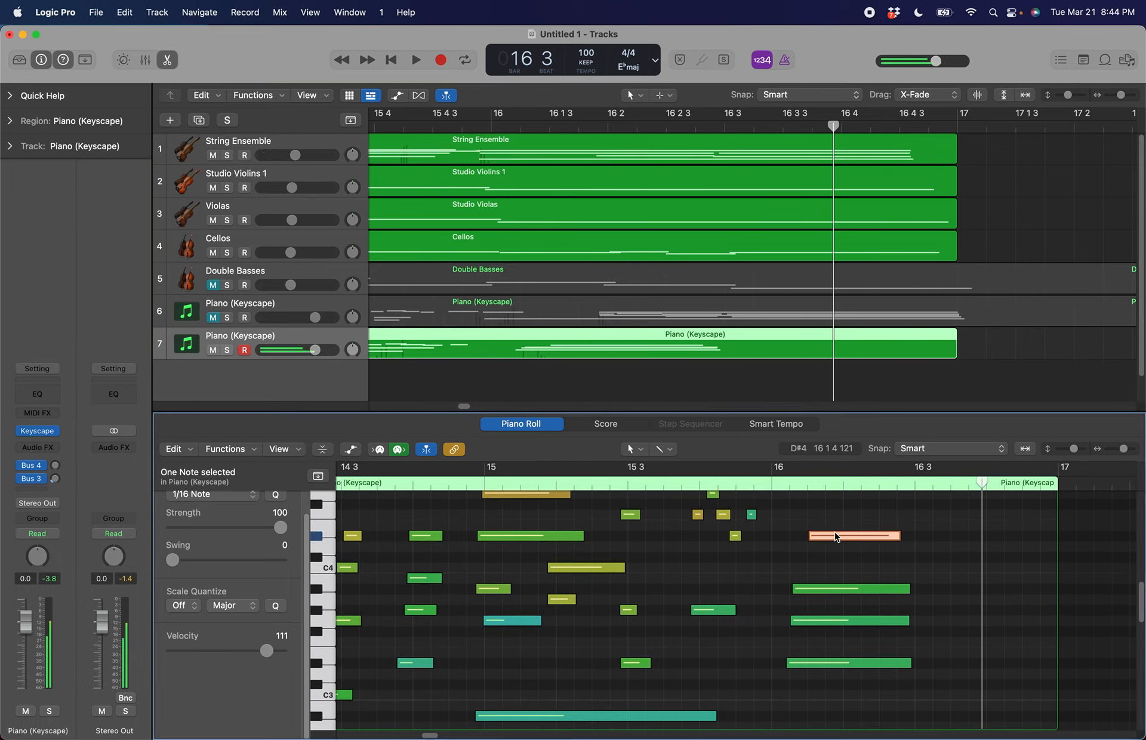
pyautogui.moveTo(810, 535); pyautogui.dragTo(798, 535)
pyautogui.click(845, 519)
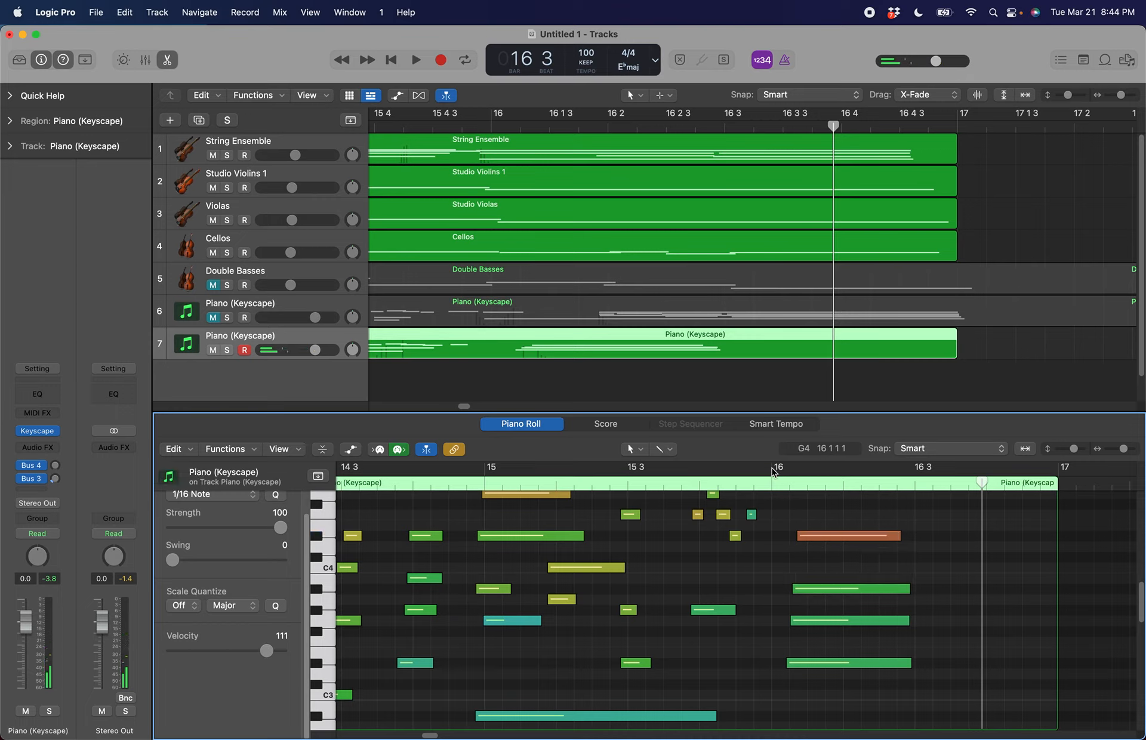
# Move the four piano chord notes in bar 16 earlier to the bar line and lengthen their starts slightly
pyautogui.click(770, 487)
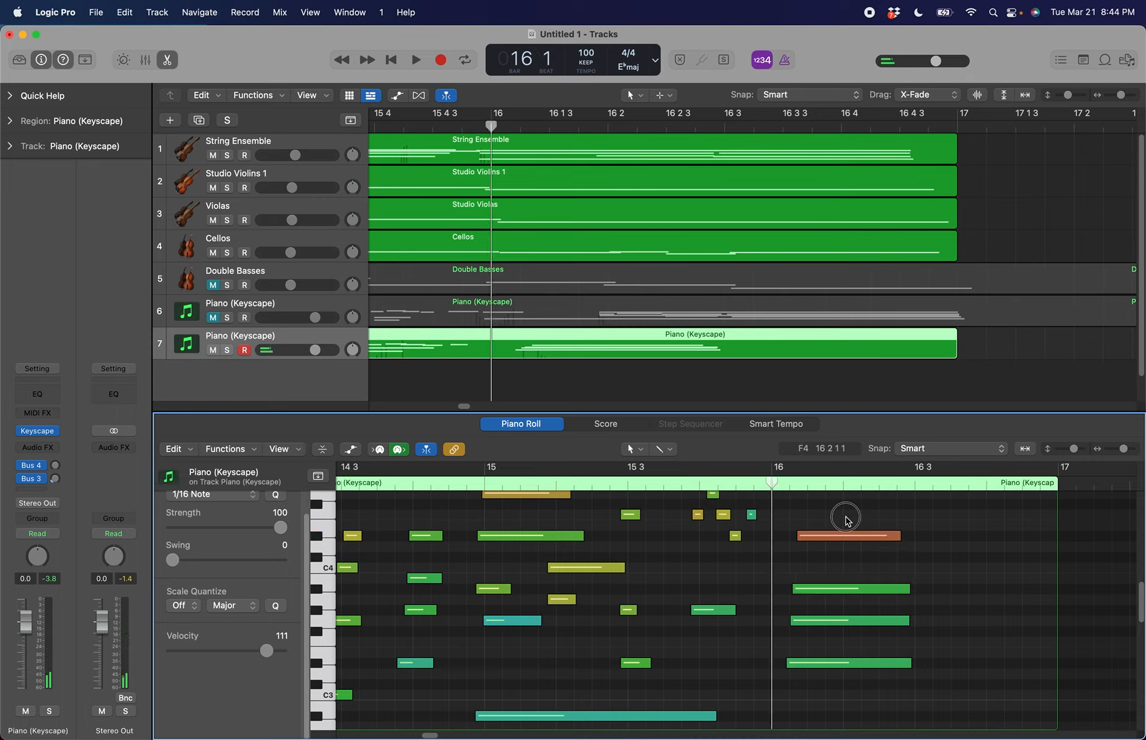
pyautogui.moveTo(846, 519); pyautogui.dragTo(870, 710)
pyautogui.moveTo(854, 662); pyautogui.dragTo(839, 661)
pyautogui.moveTo(786, 540); pyautogui.dragTo(781, 540)
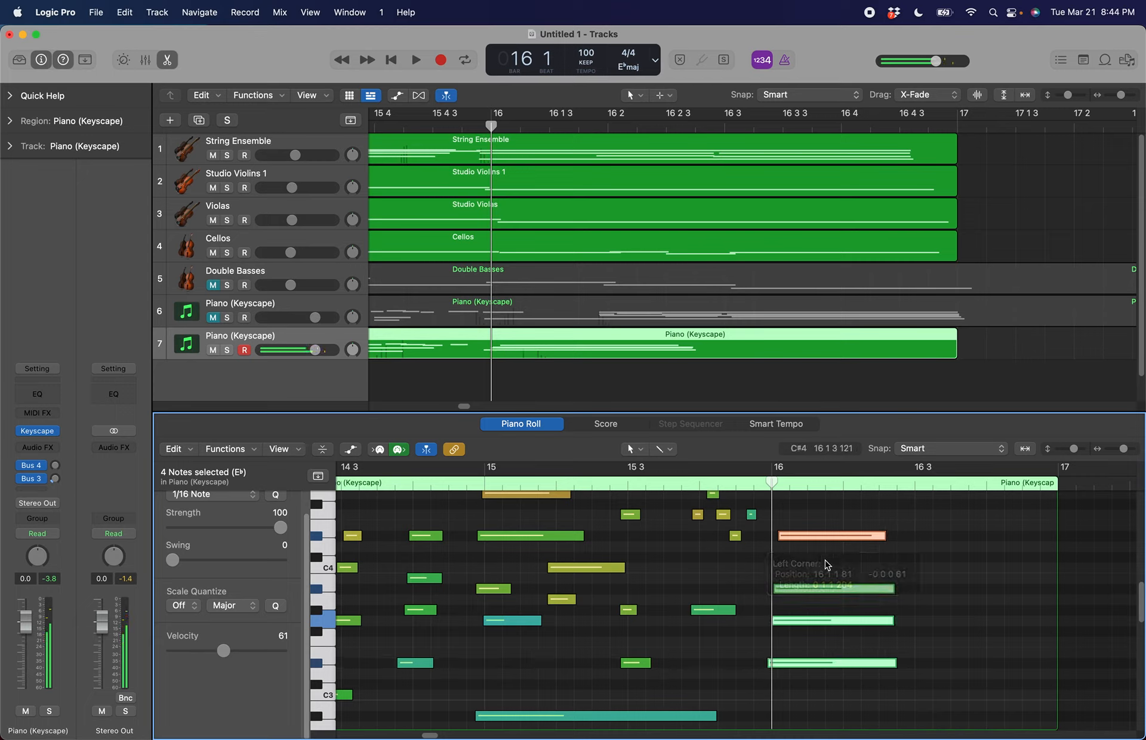
pyautogui.click(855, 558)
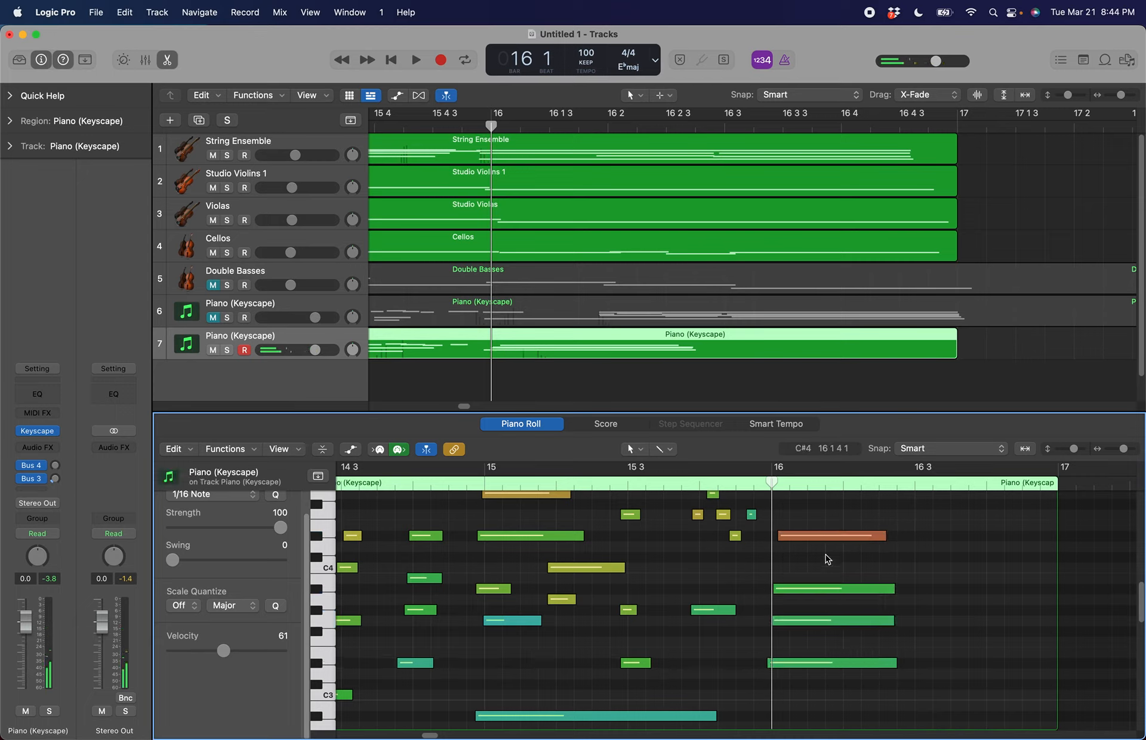
# Set the velocity of the top note in the bar 16 piano chord to 75
pyautogui.click(820, 536)
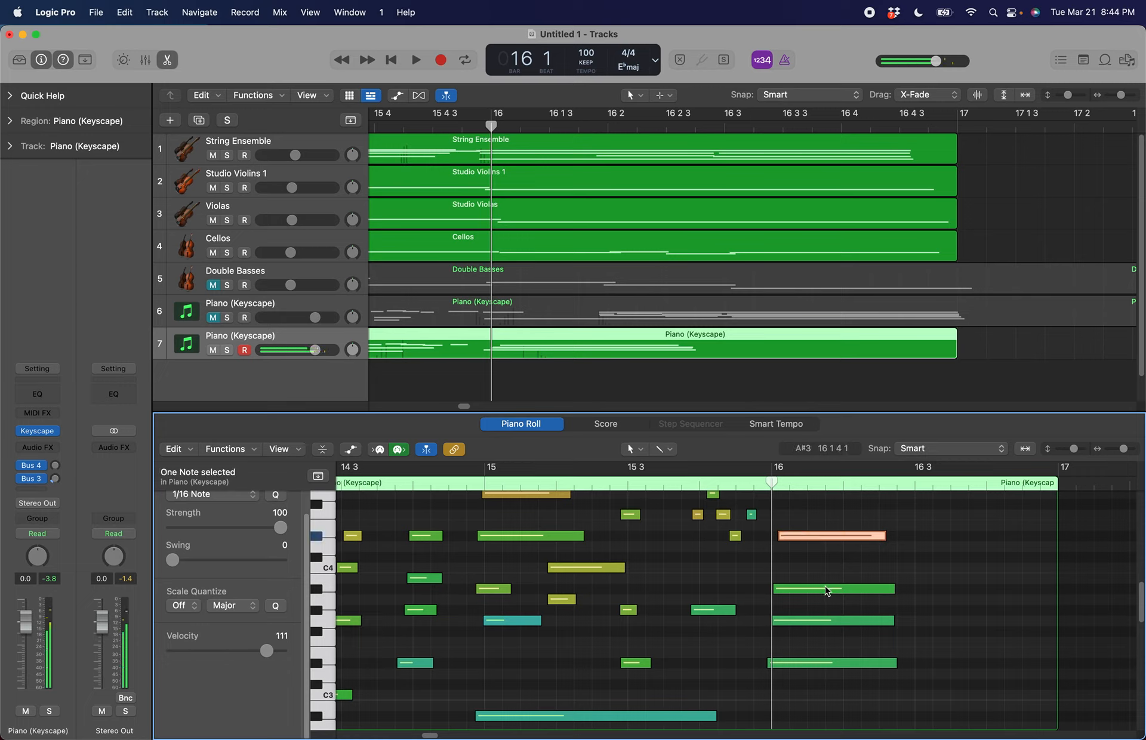
pyautogui.click(811, 590)
pyautogui.click(823, 536)
pyautogui.moveTo(266, 650); pyautogui.dragTo(241, 657)
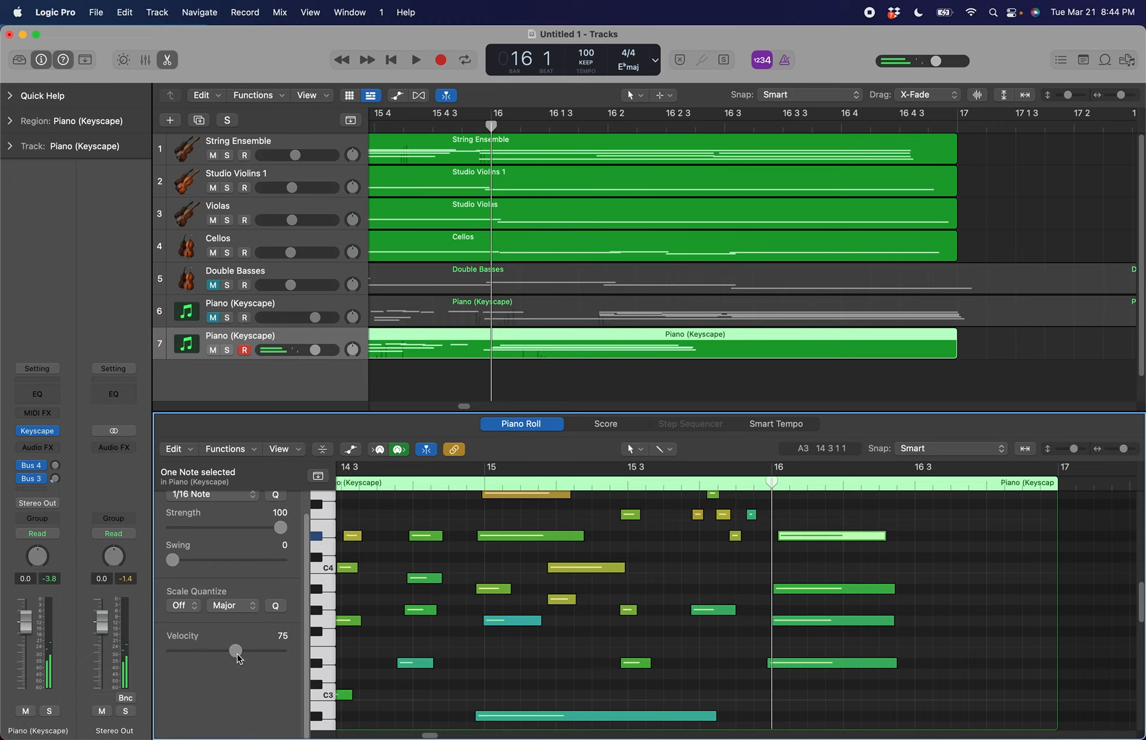
# Play back the piano and strings into bar 16, and clear the note selection
pyautogui.hscroll(-5, 702, 335)
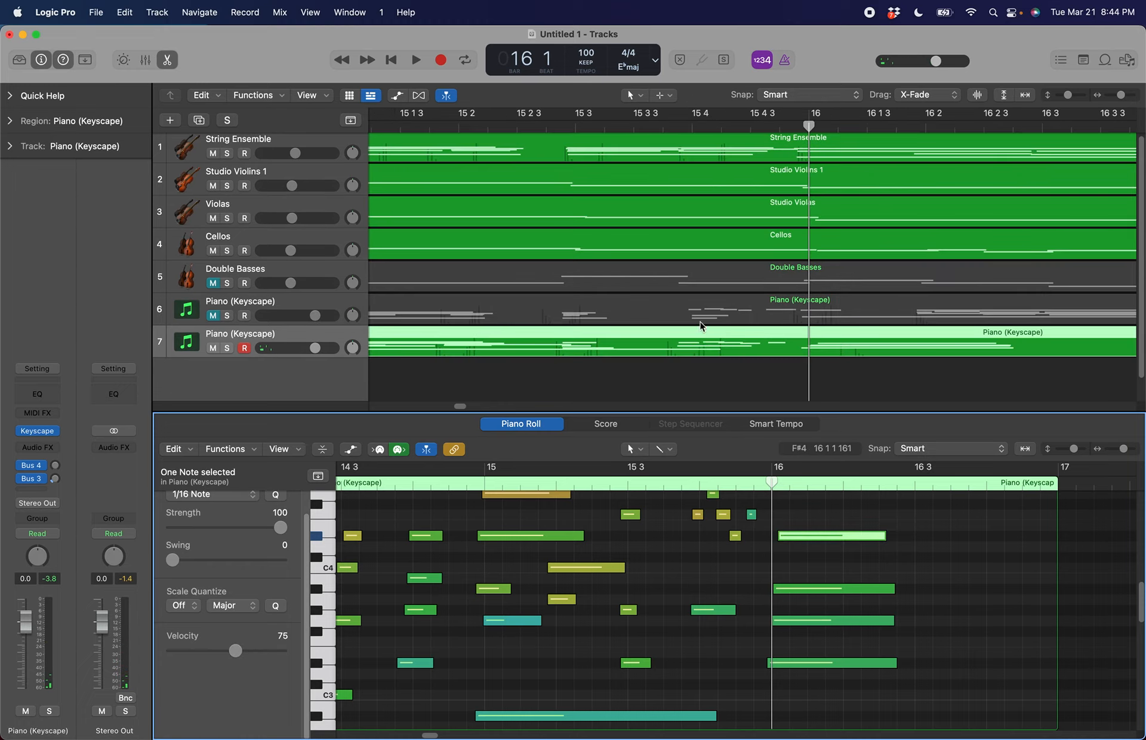
pyautogui.press('space')
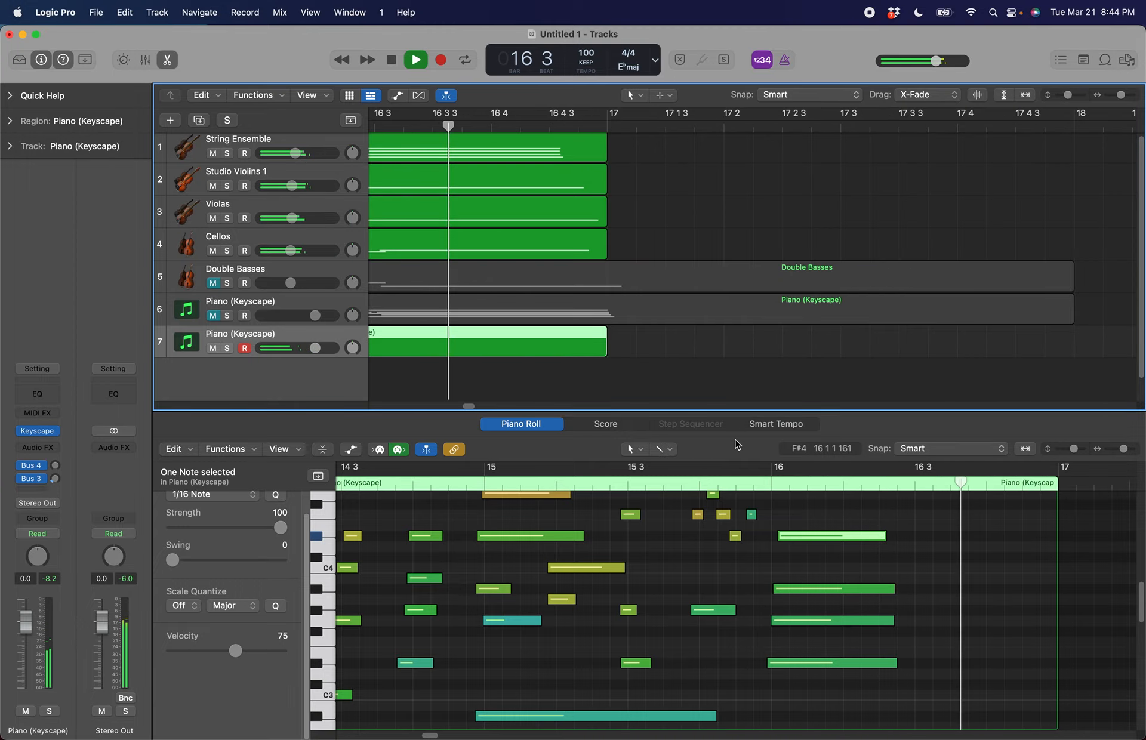
pyautogui.press('space')
pyautogui.hotkey('ctrl', 'Up')
pyautogui.click(993, 604)
pyautogui.click(885, 558)
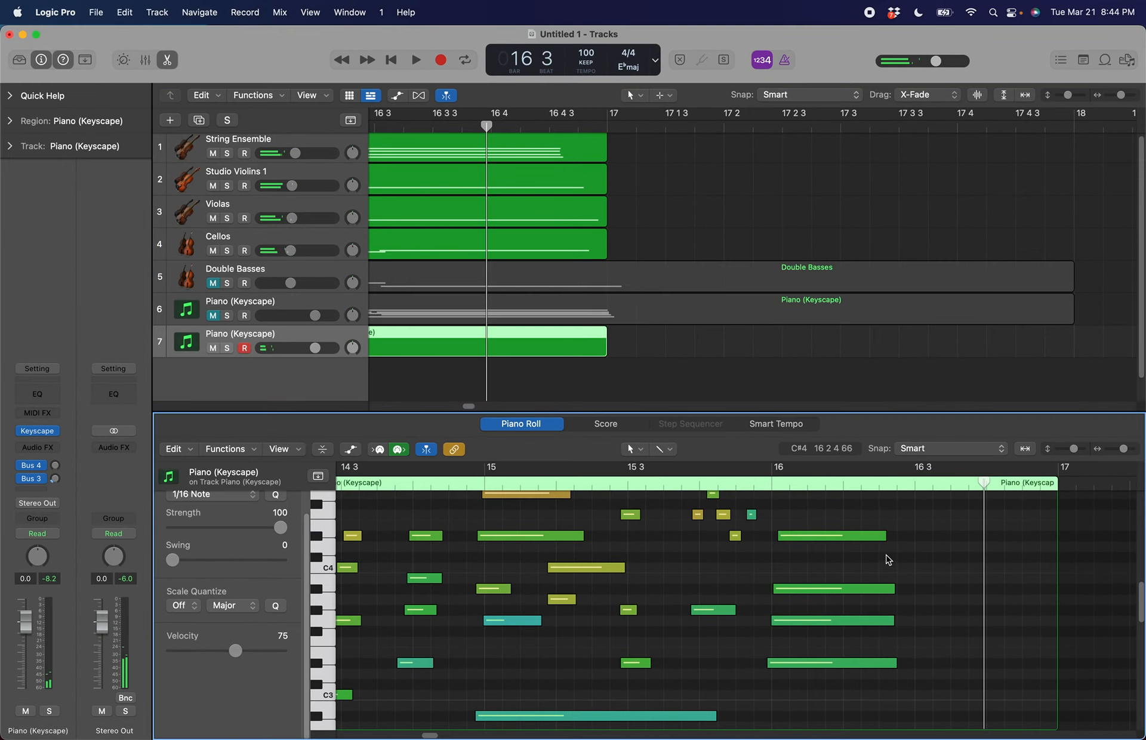
# Set the velocity of the four bar 16 piano chord notes to 103
pyautogui.scroll(1, 830, 510)
pyautogui.scroll(-5, 830, 510)
pyautogui.scroll(4, 827, 511)
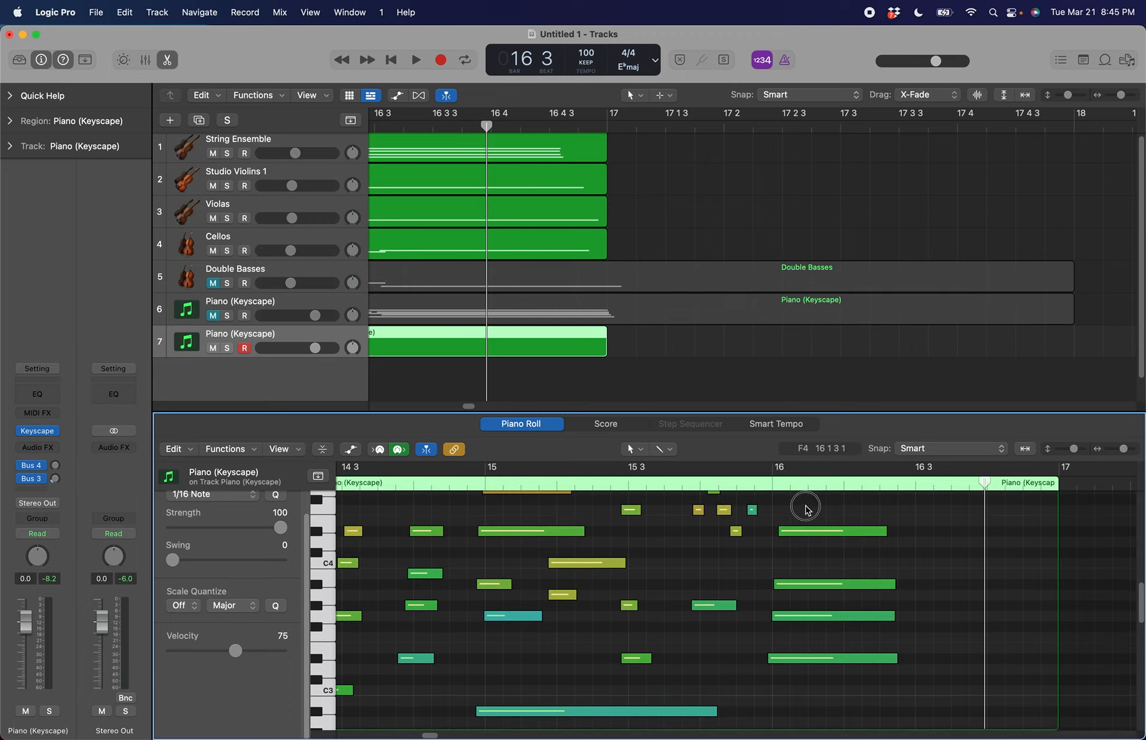
pyautogui.moveTo(806, 507); pyautogui.dragTo(896, 686)
pyautogui.moveTo(236, 651); pyautogui.dragTo(256, 665)
# Play back the strings and piano from just before beat 3 of bar 14 into bar 16
pyautogui.hscroll(-10, 621, 171)
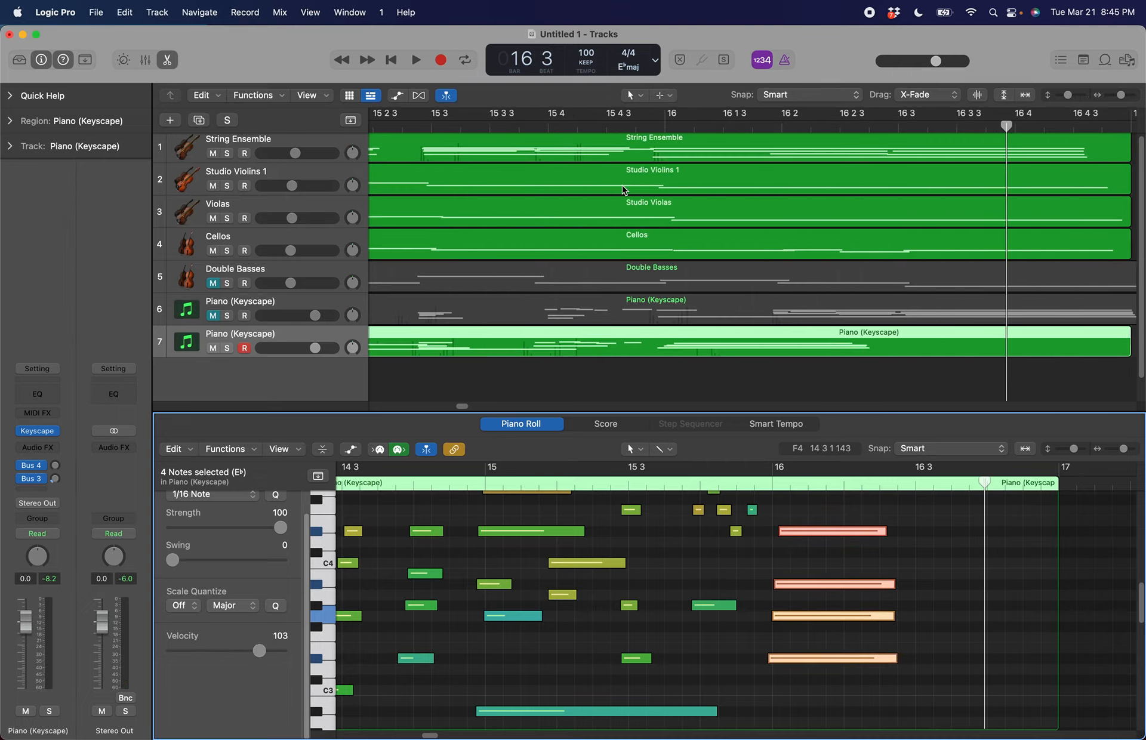
pyautogui.hscroll(-5, 486, 120)
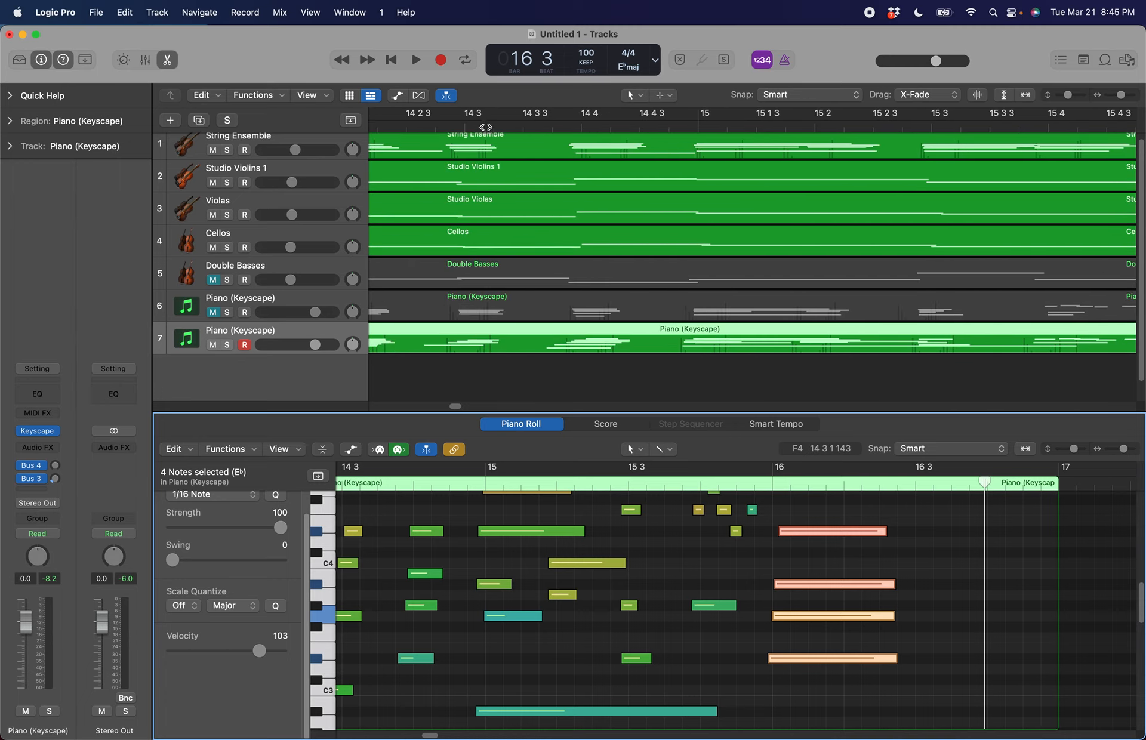
pyautogui.click(453, 126)
pyautogui.press('space')
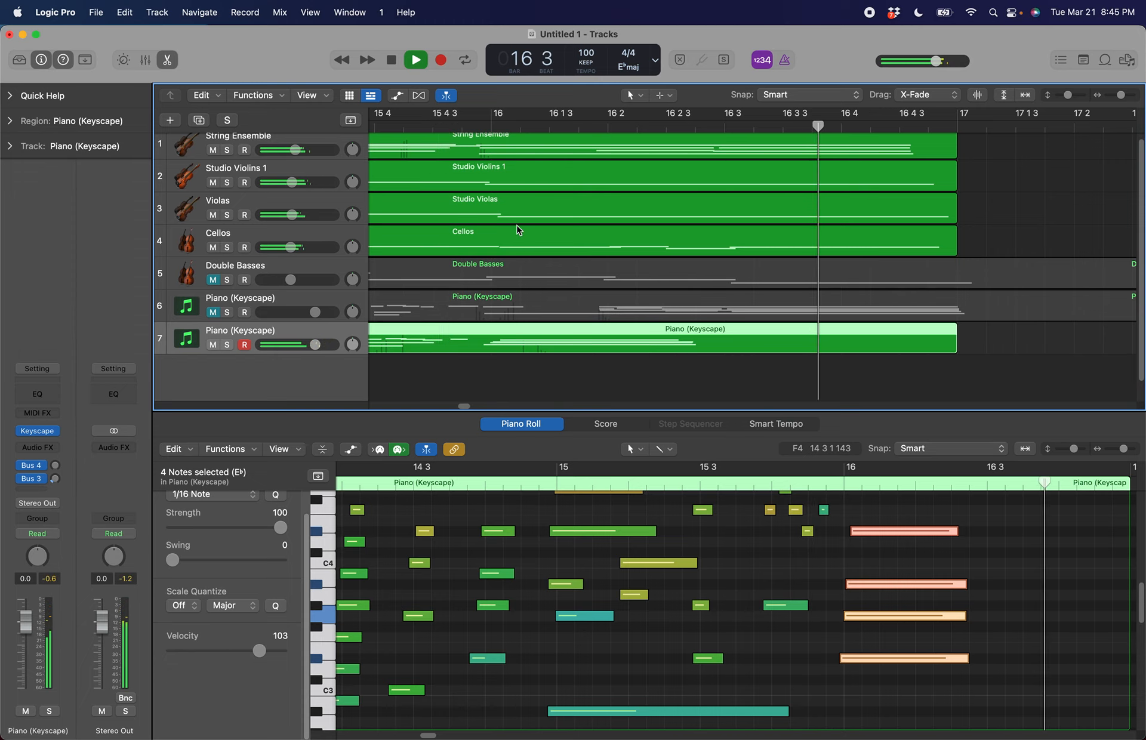
pyautogui.press('space')
# Set the velocity of the four bar 16 chord notes to 91 and play back bars 15 and 16
pyautogui.moveTo(259, 651); pyautogui.dragTo(250, 651)
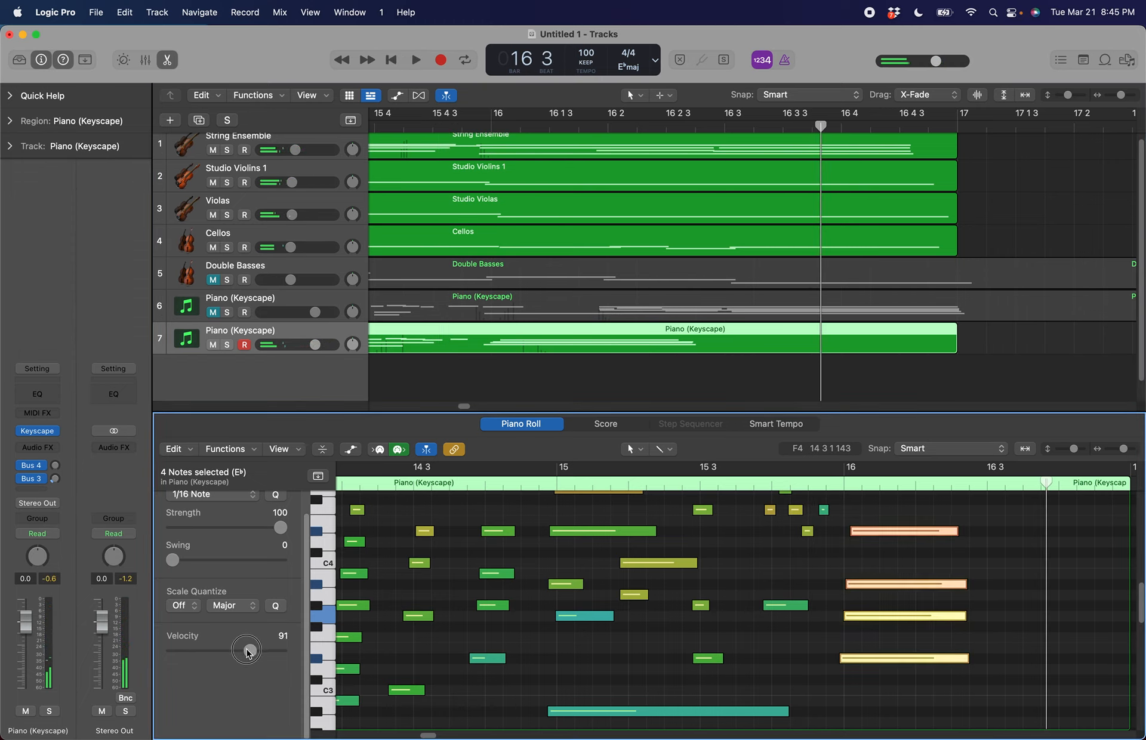
pyautogui.doubleClick(467, 136)
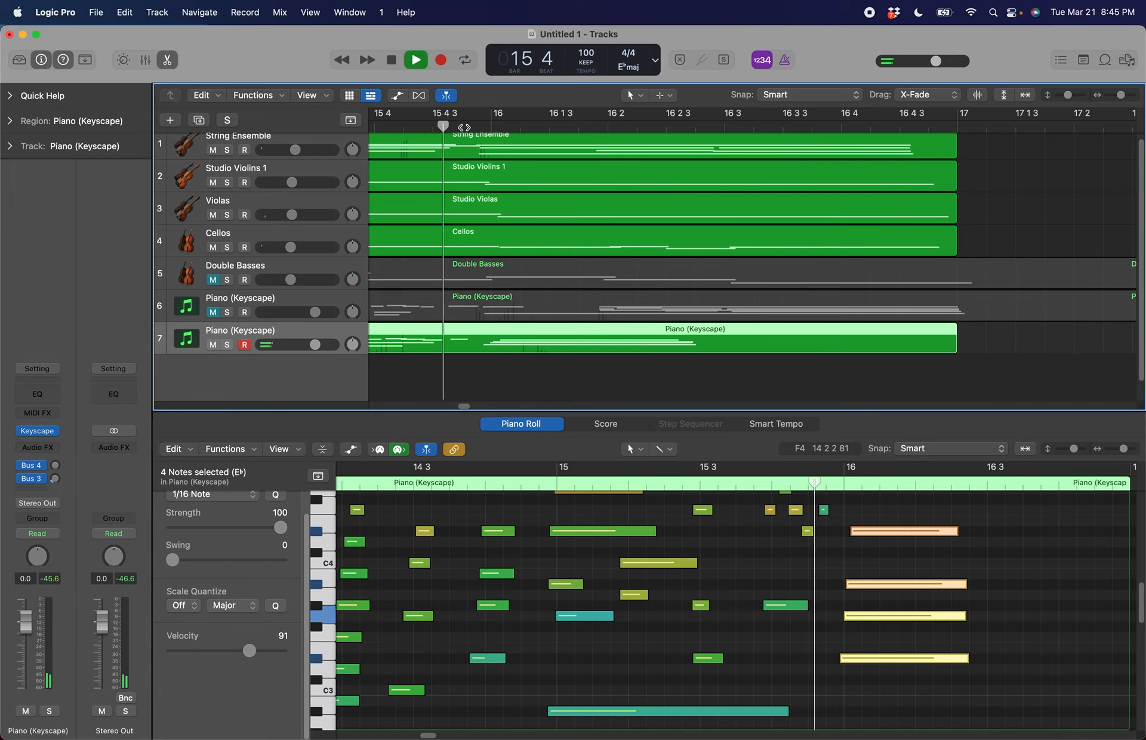
pyautogui.hscroll(-5, 630, 232)
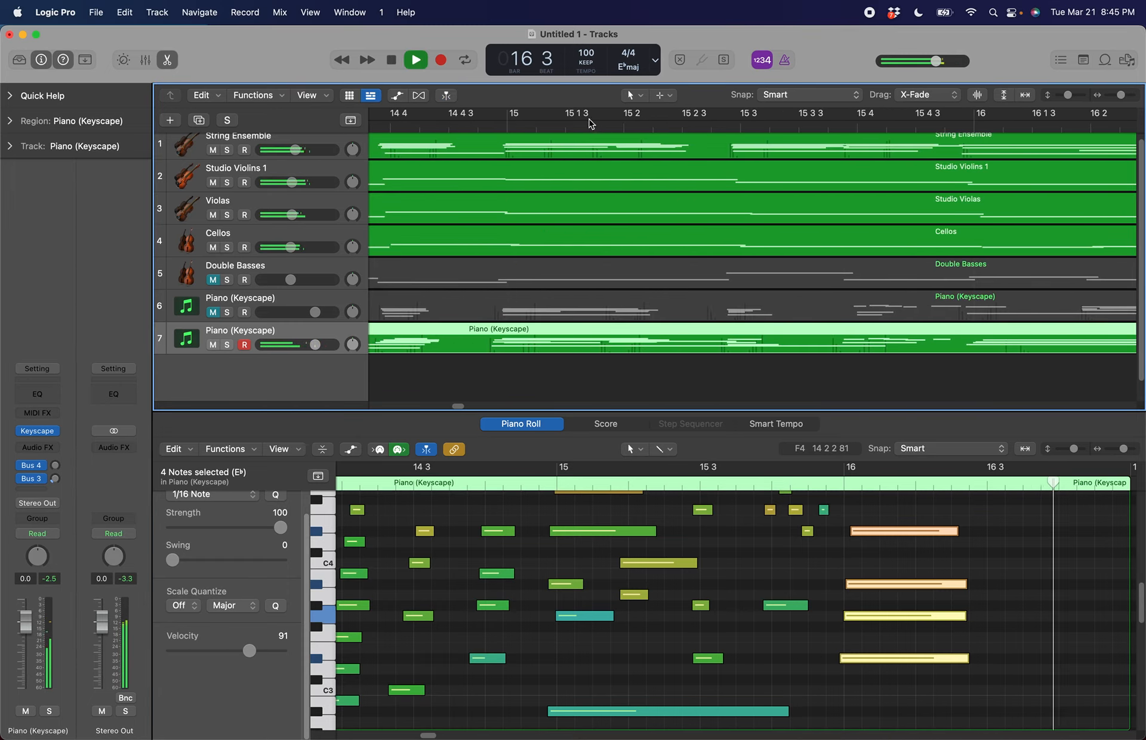
pyautogui.click(576, 123)
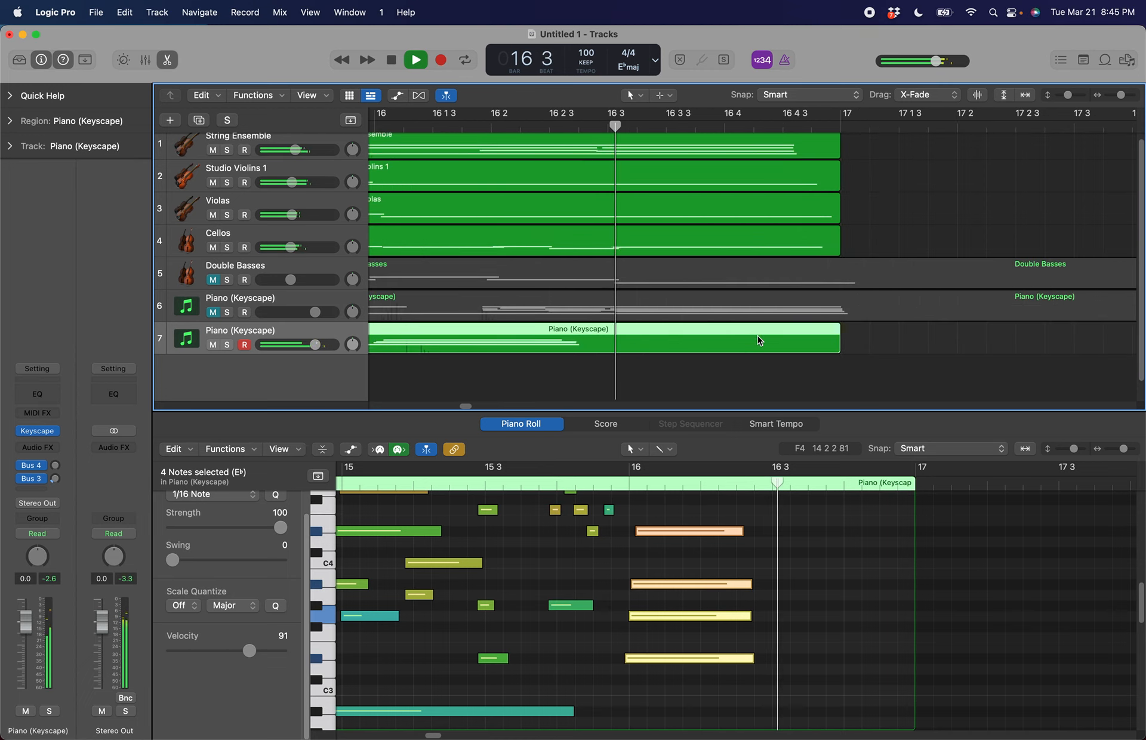
pyautogui.press('space')
# Delete the latest piano take and remove the duplicate Piano (Keyscape) track
pyautogui.hscroll(-5, 757, 335)
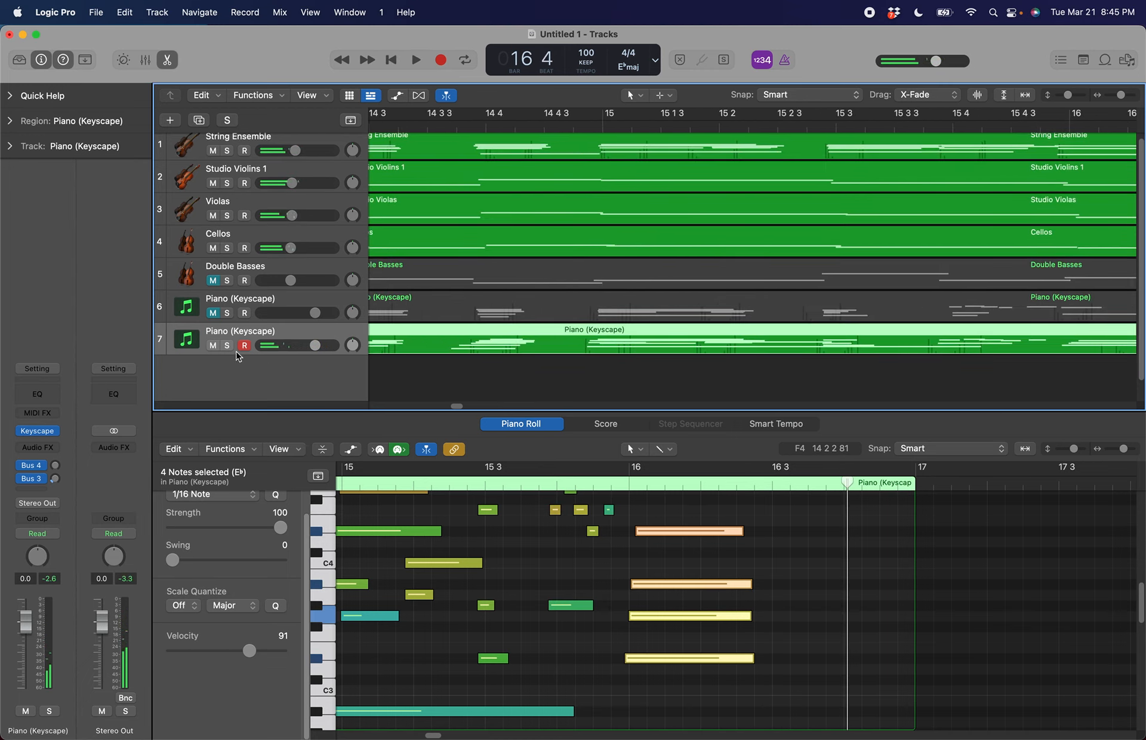
pyautogui.click(517, 385)
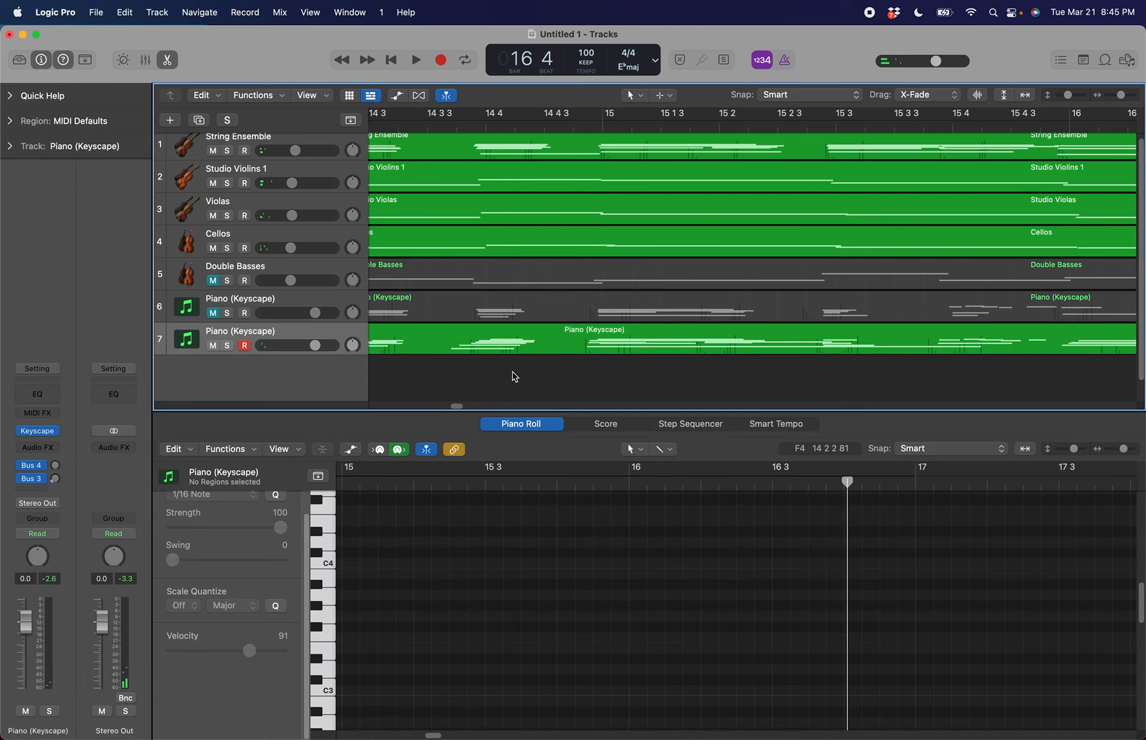
pyautogui.click(501, 351)
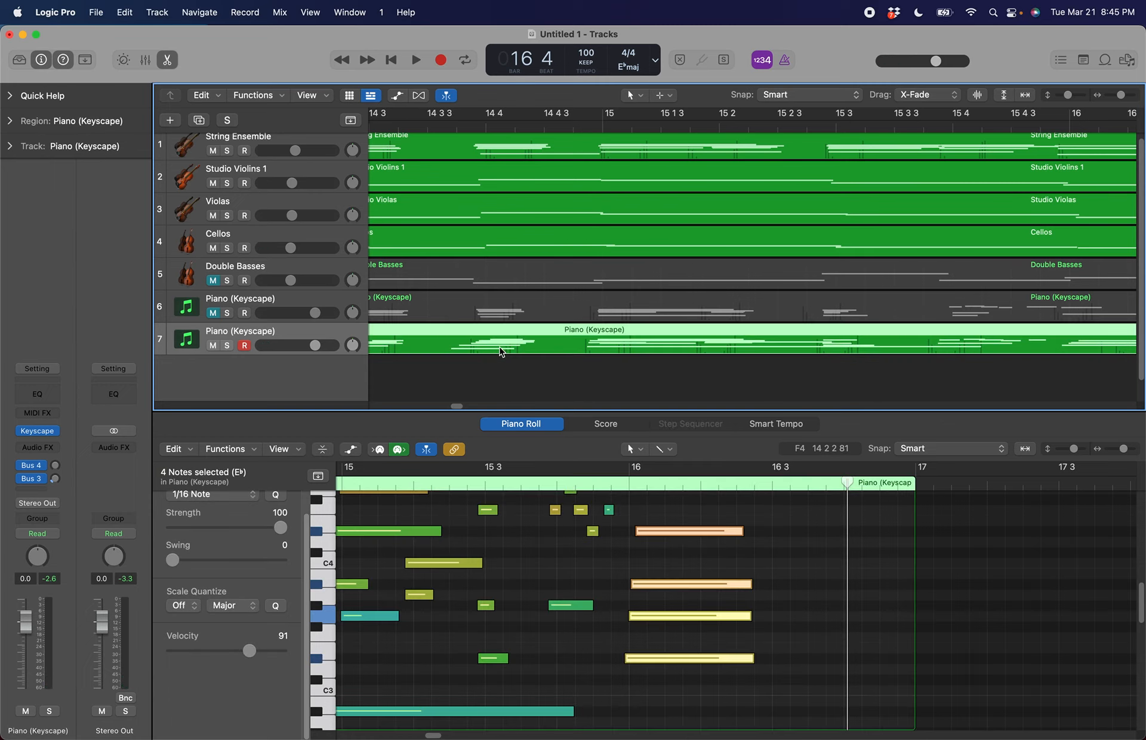
pyautogui.press('Delete')
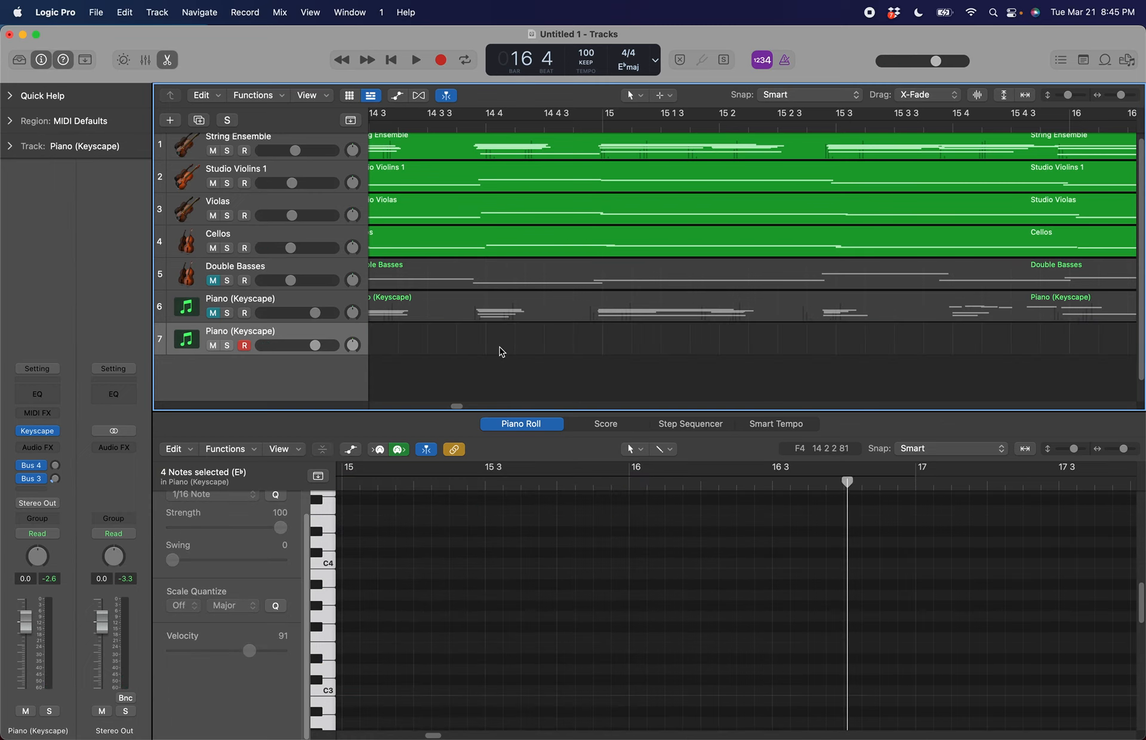
pyautogui.press('super+BackSpace')
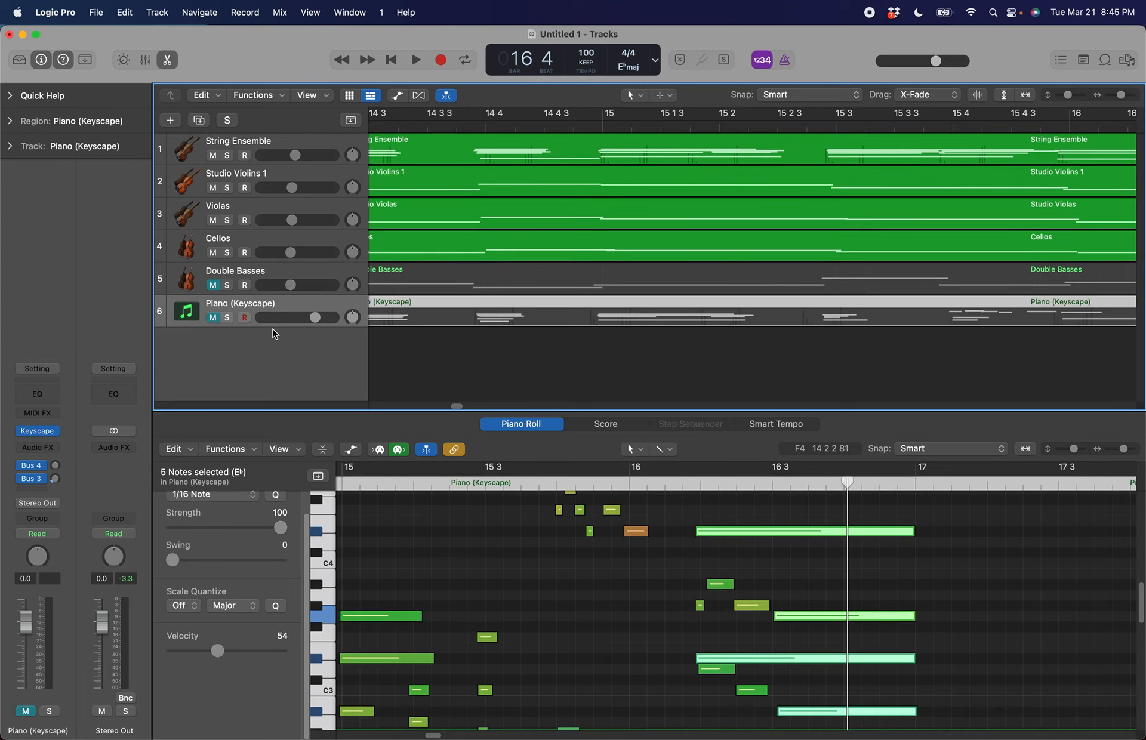
# Unmute the original Piano (Keyscape) track and place the playhead at bar 13
pyautogui.click(213, 318)
pyautogui.hscroll(-10, 633, 217)
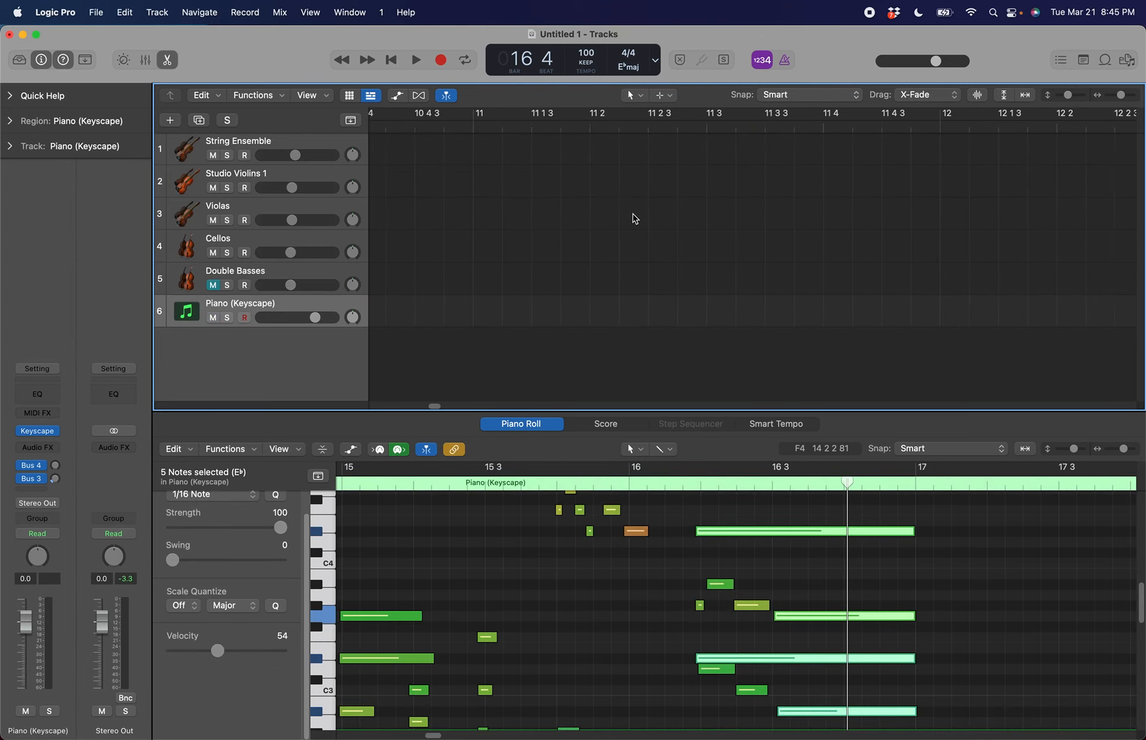
pyautogui.hscroll(1, 633, 217)
pyautogui.click(620, 125)
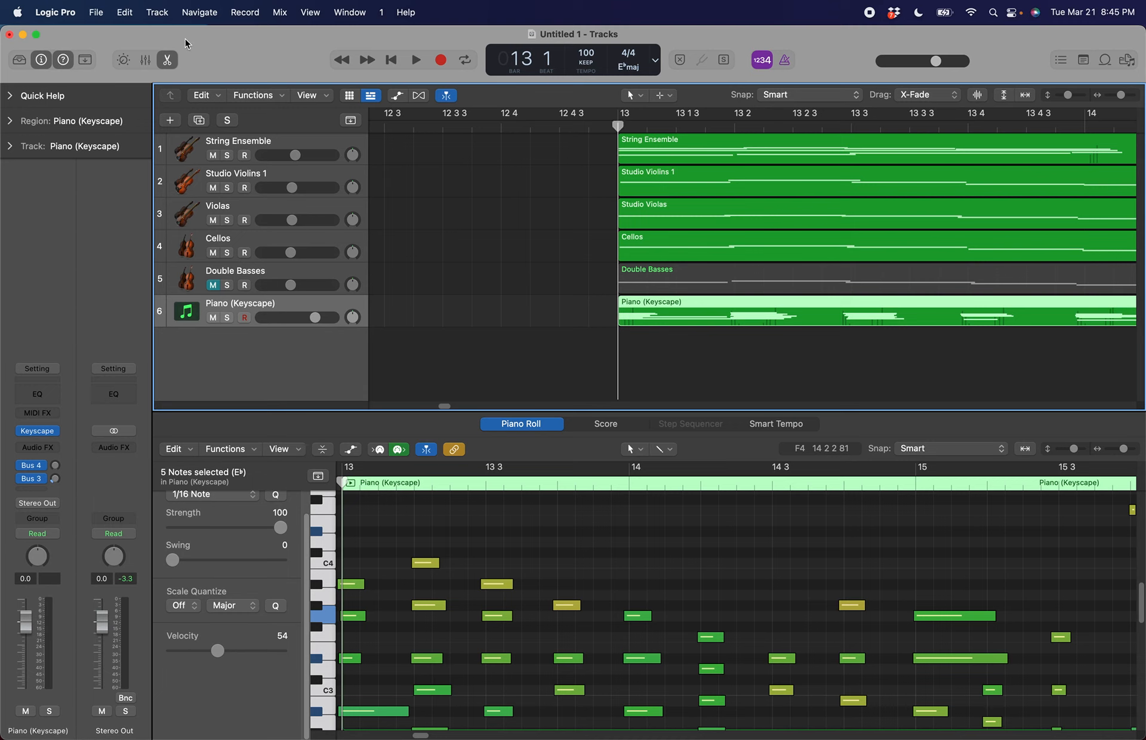
# Add a new software instrument track below Piano (Keyscape) and load the stereo UVIWorkstation as its instrument
pyautogui.click(156, 12)
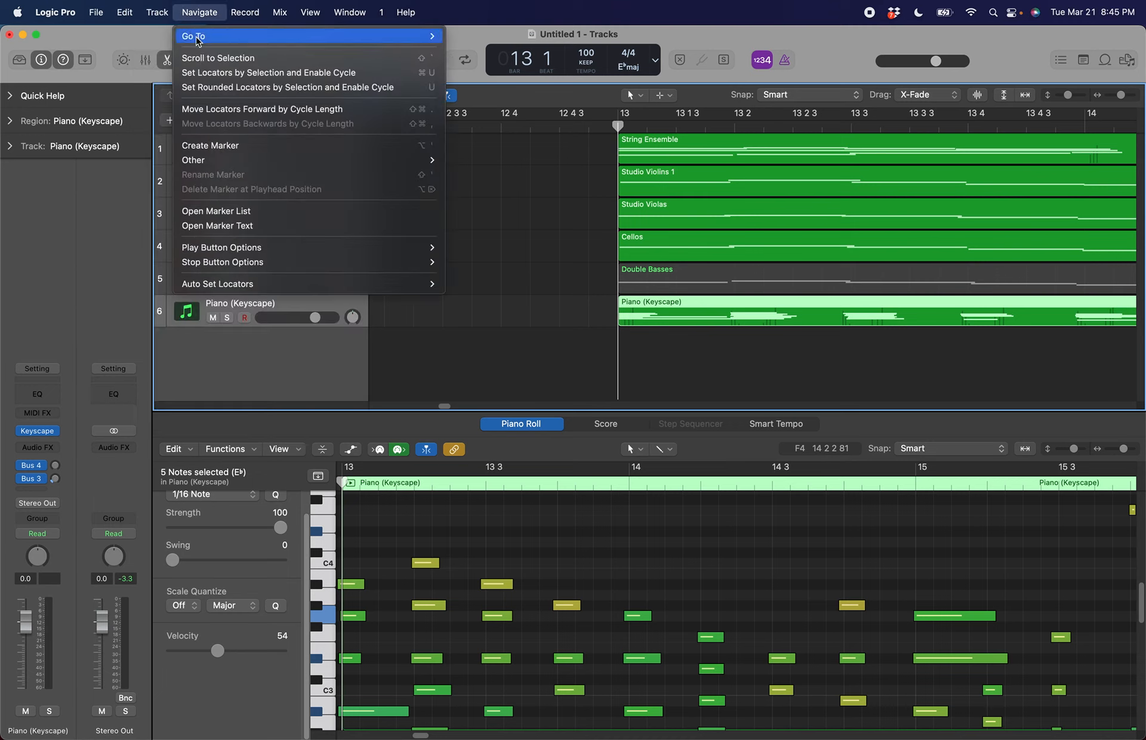
pyautogui.click(389, 260)
pyautogui.doubleClick(223, 390)
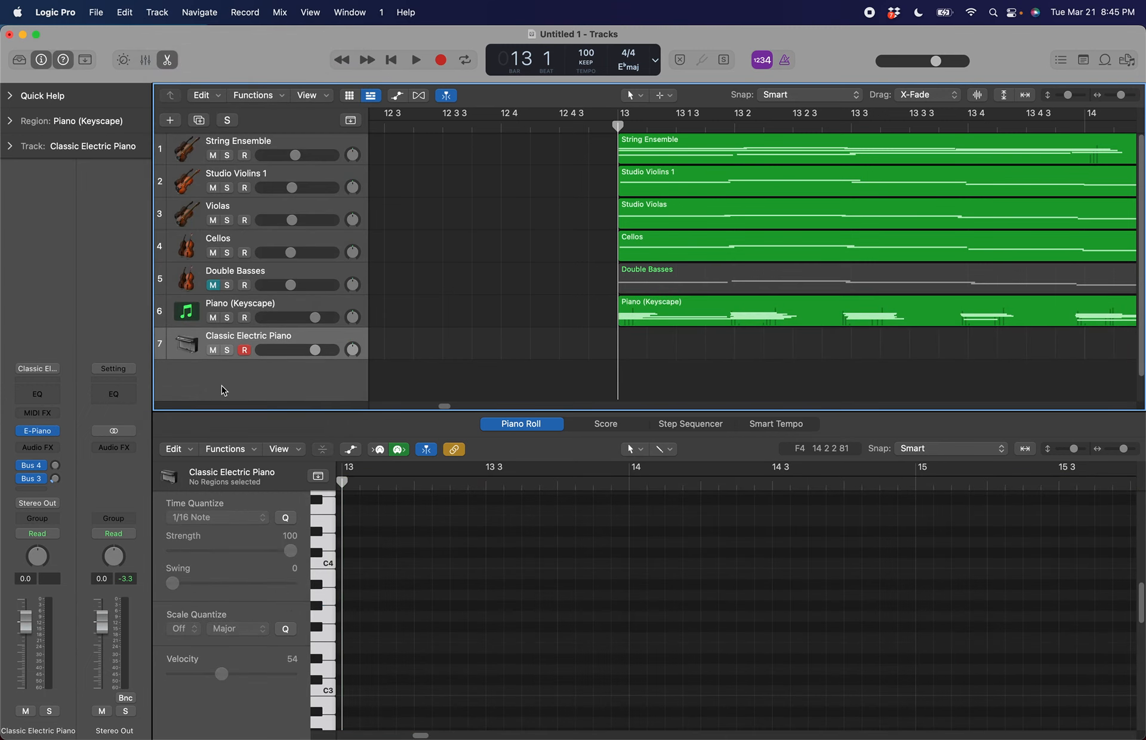
pyautogui.click(58, 431)
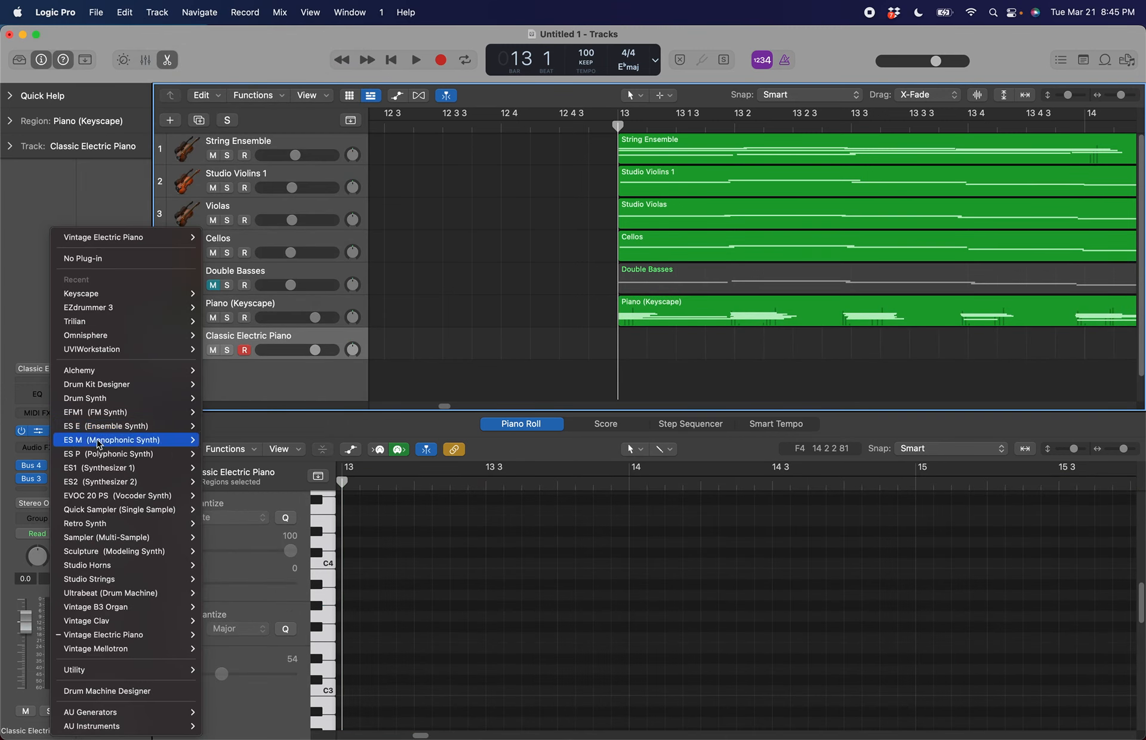
pyautogui.moveTo(179, 349)
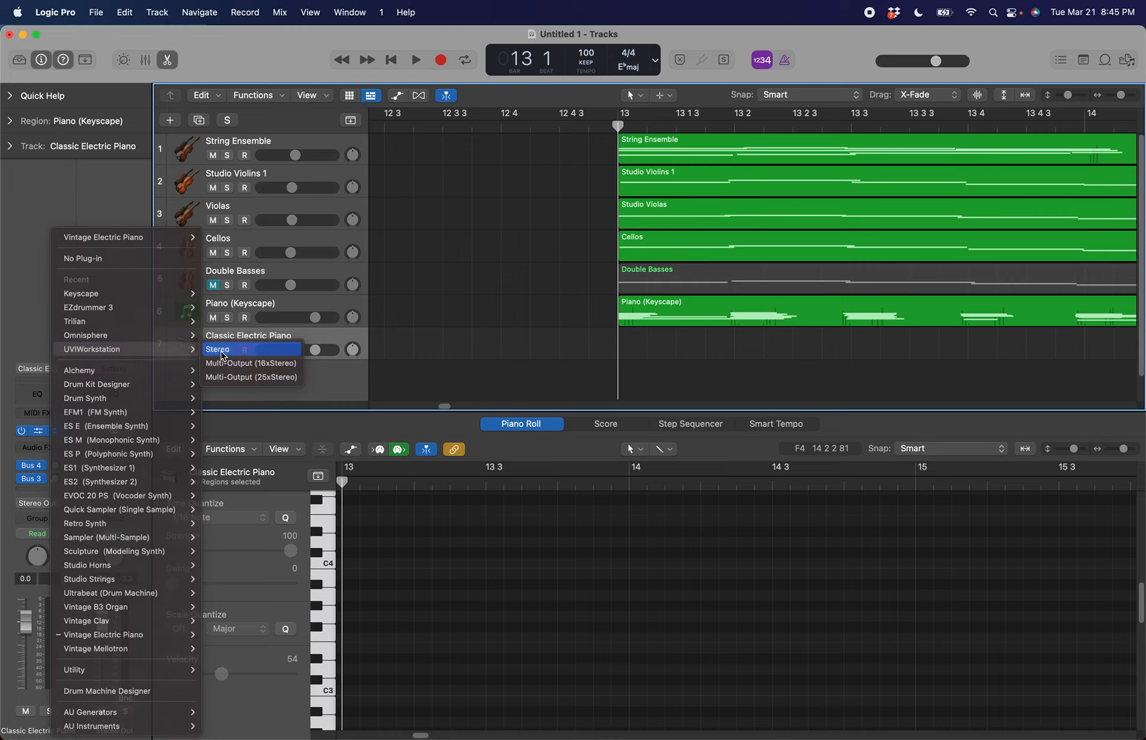
pyautogui.click(229, 347)
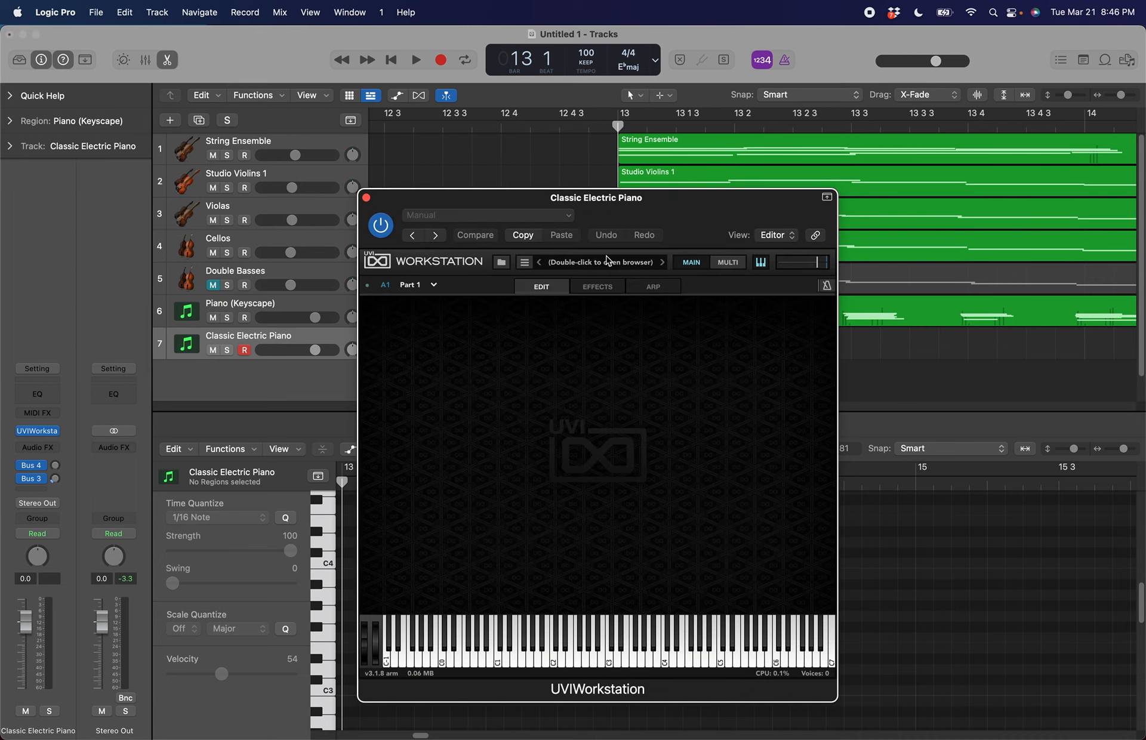
# Load the Cathedral Organ preset from the Orchestral Suite soundbank into UVIWorkstation
pyautogui.doubleClick(608, 265)
pyautogui.scroll(-2, 423, 388)
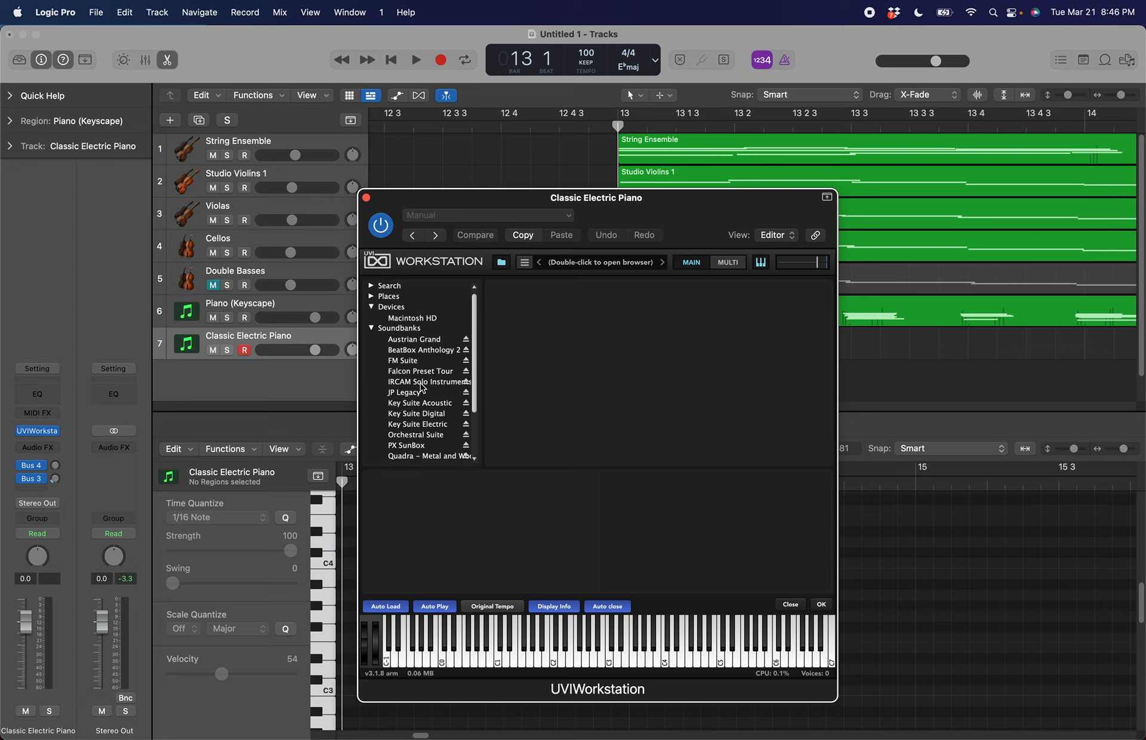
pyautogui.scroll(-1, 422, 450)
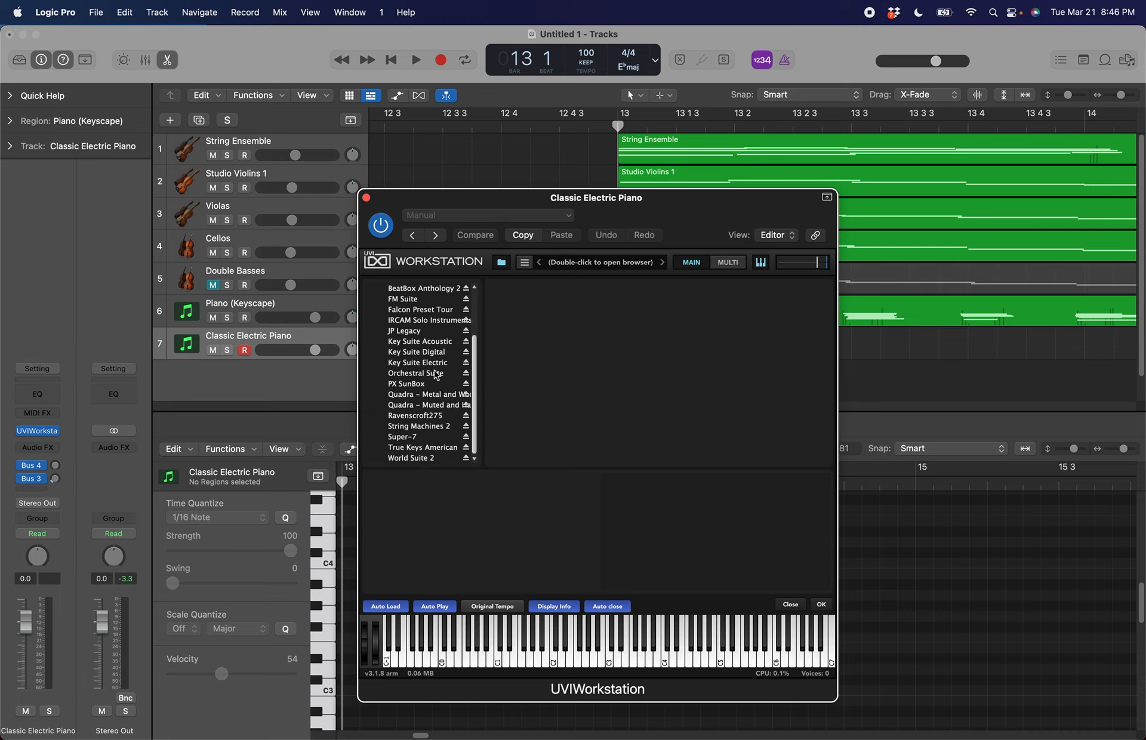
pyautogui.scroll(3, 451, 348)
pyautogui.scroll(-3, 452, 346)
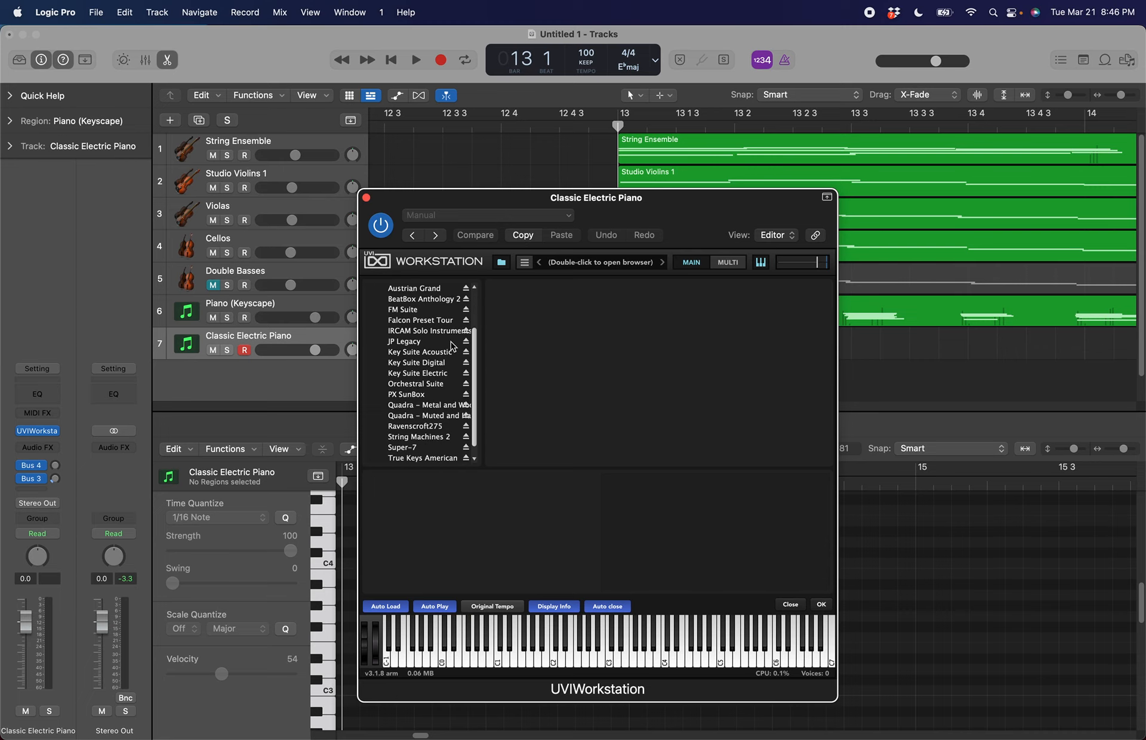
pyautogui.click(438, 386)
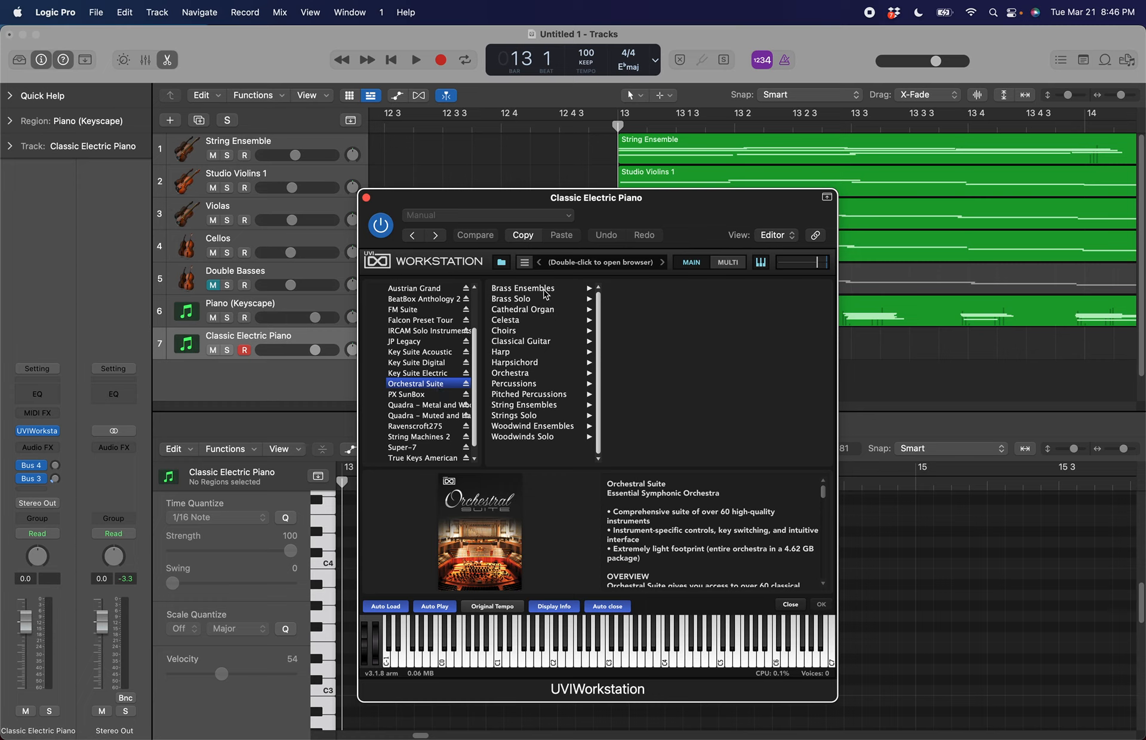
pyautogui.click(543, 310)
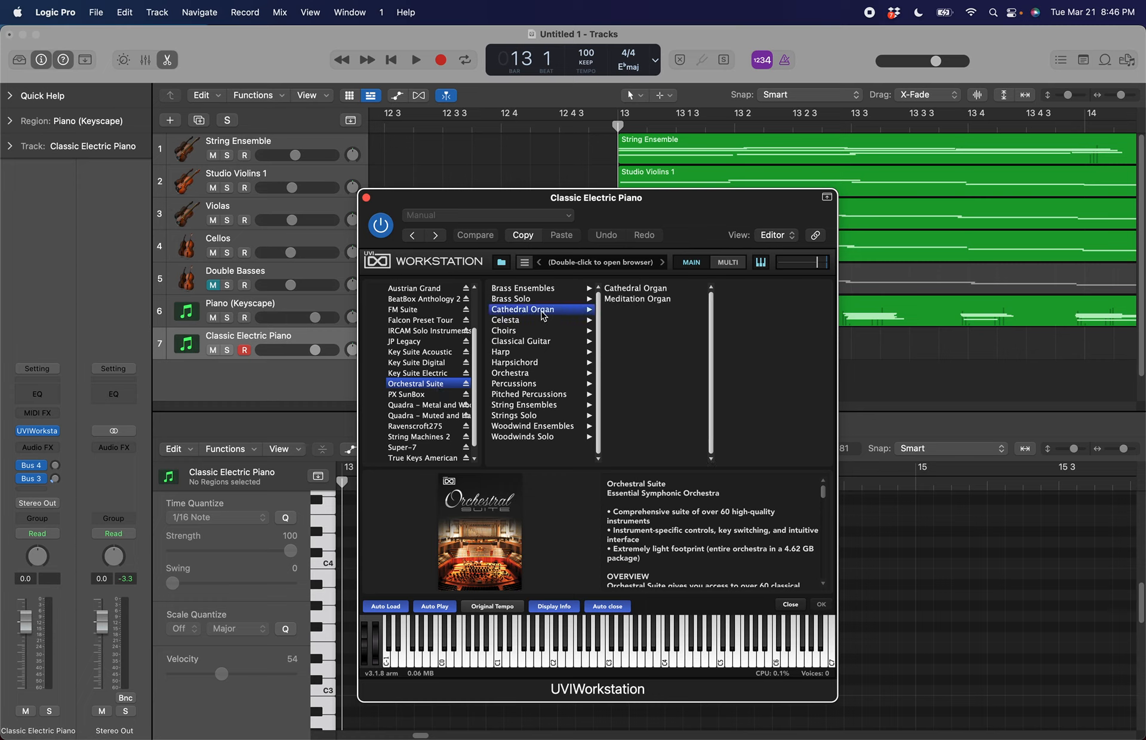
pyautogui.click(655, 291)
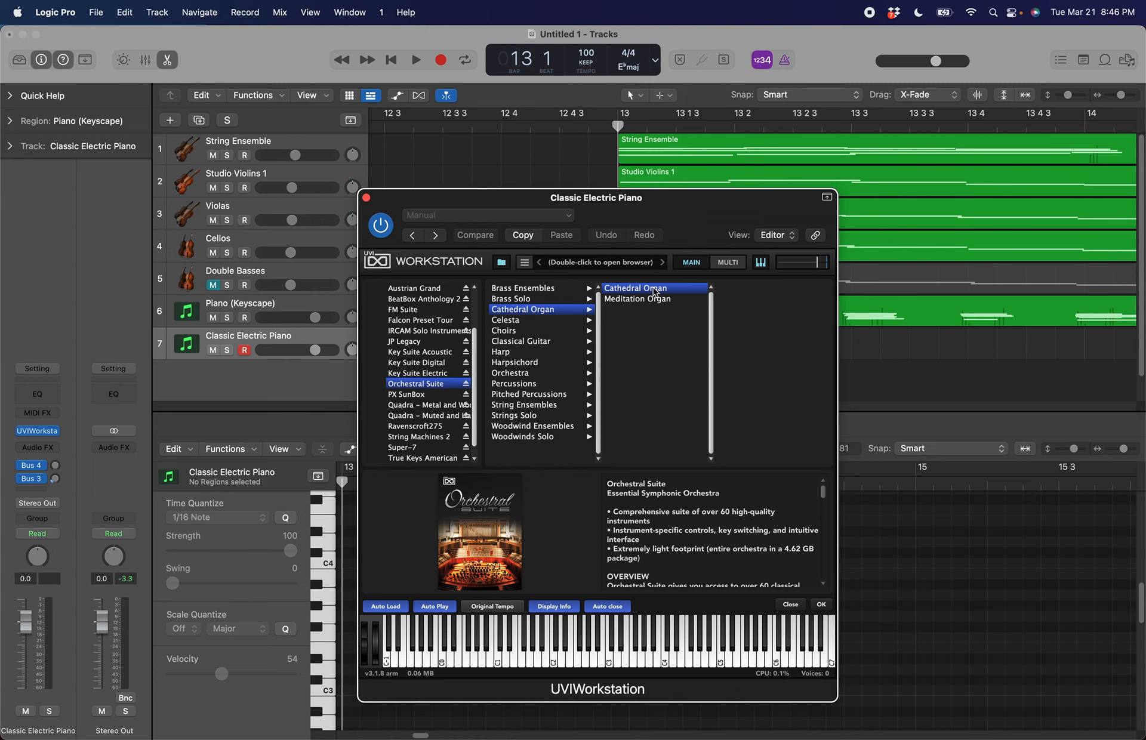
pyautogui.doubleClick(655, 292)
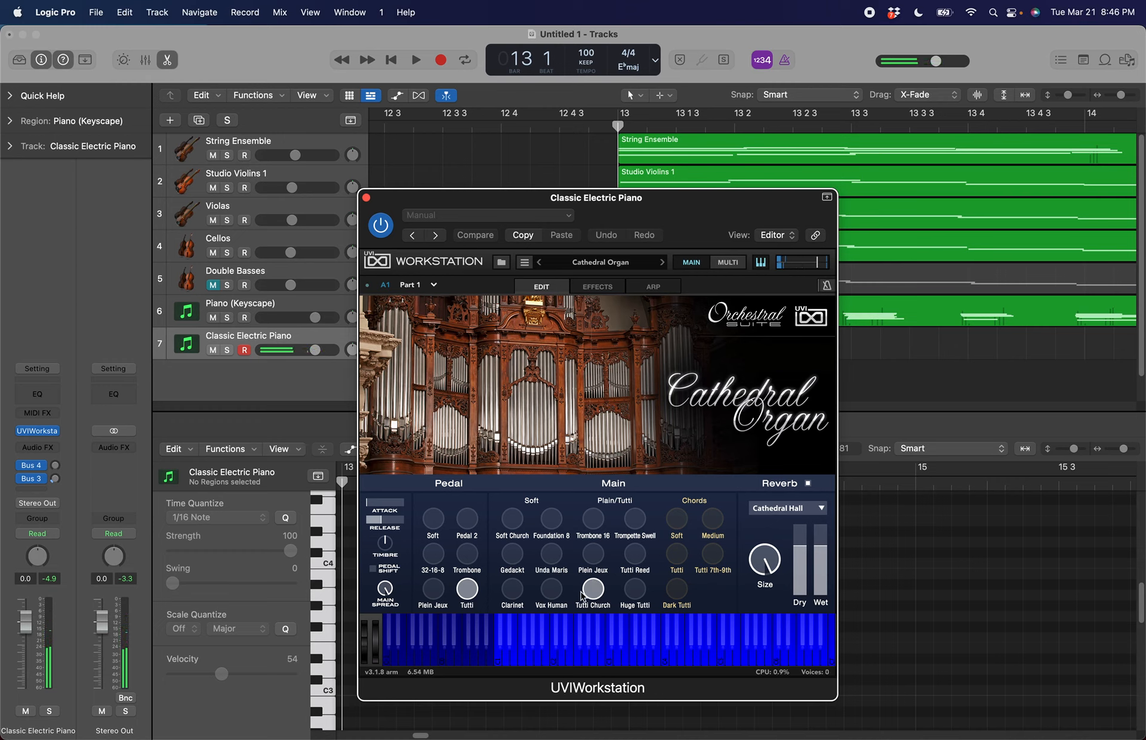
# Audition the organ's Huge Tutti stop against Tutti Church, return to Tutti Church and close the instrument window
pyautogui.click(636, 593)
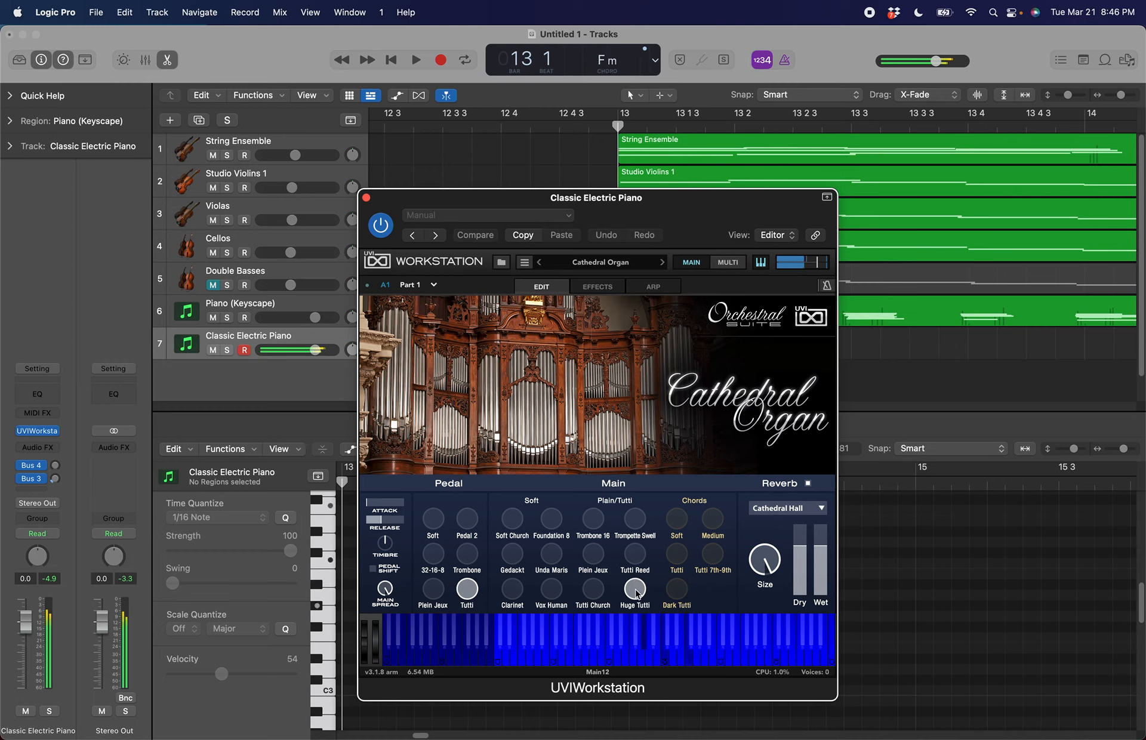
pyautogui.click(594, 591)
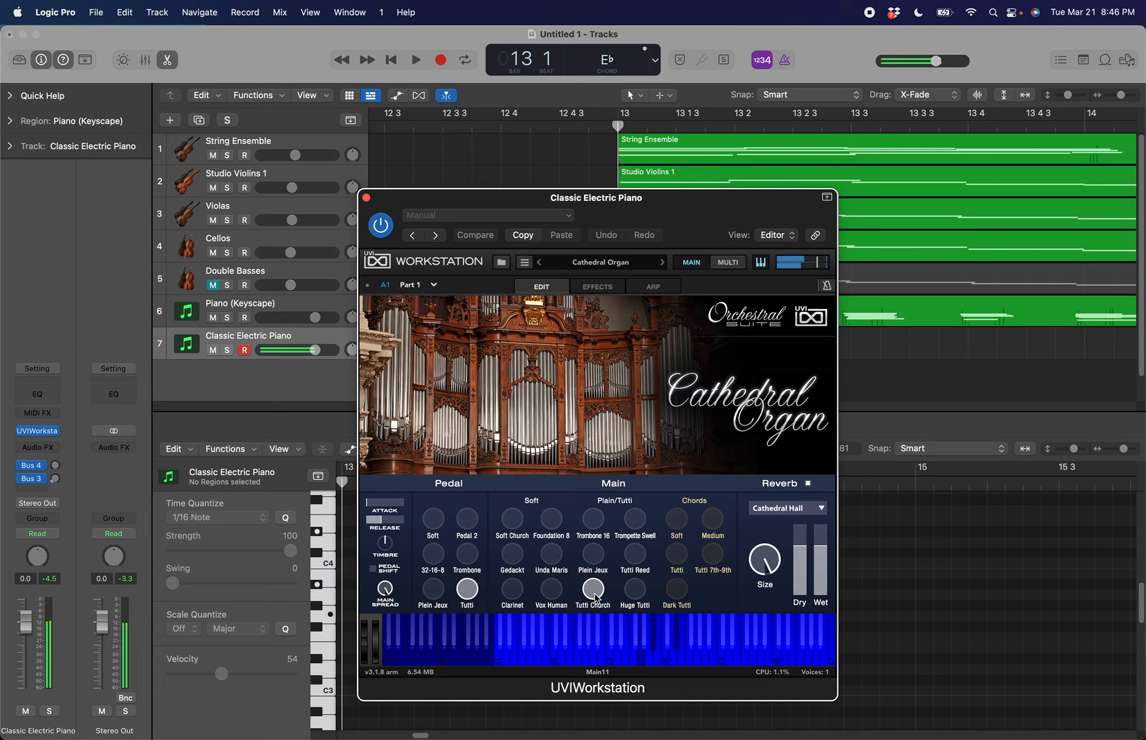
pyautogui.click(366, 198)
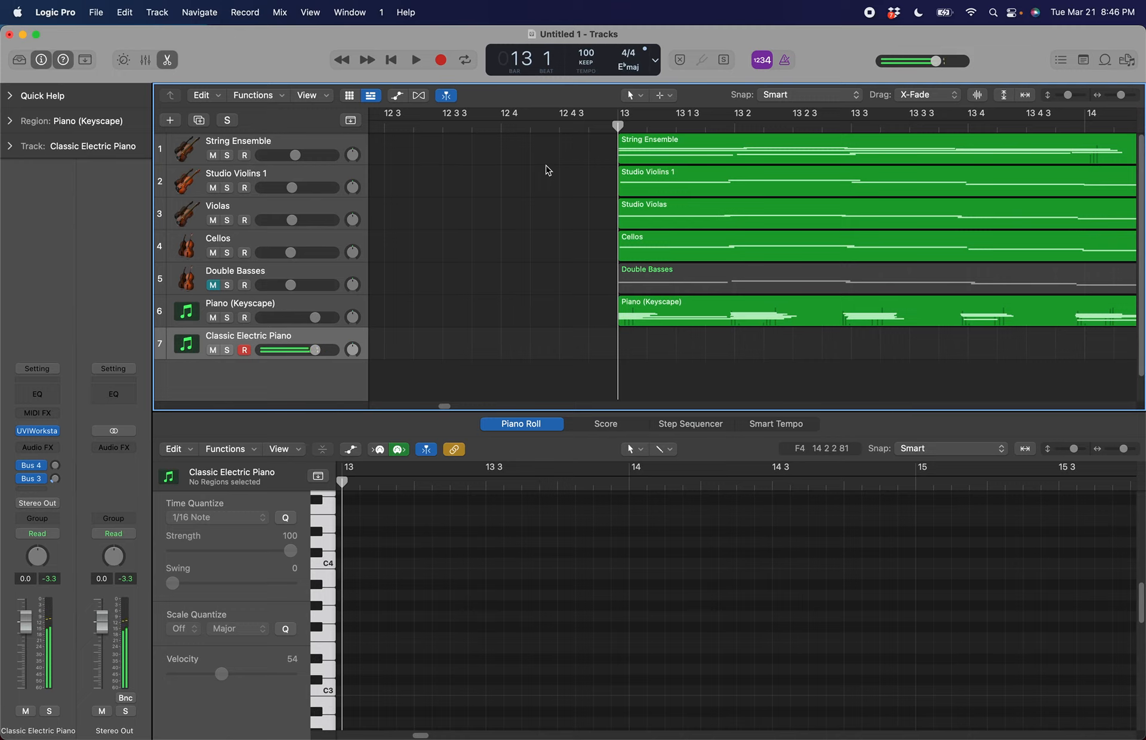
# Record an organ take over the arrangement from bar 13 into bar 17 and discard it
pyautogui.press('r')
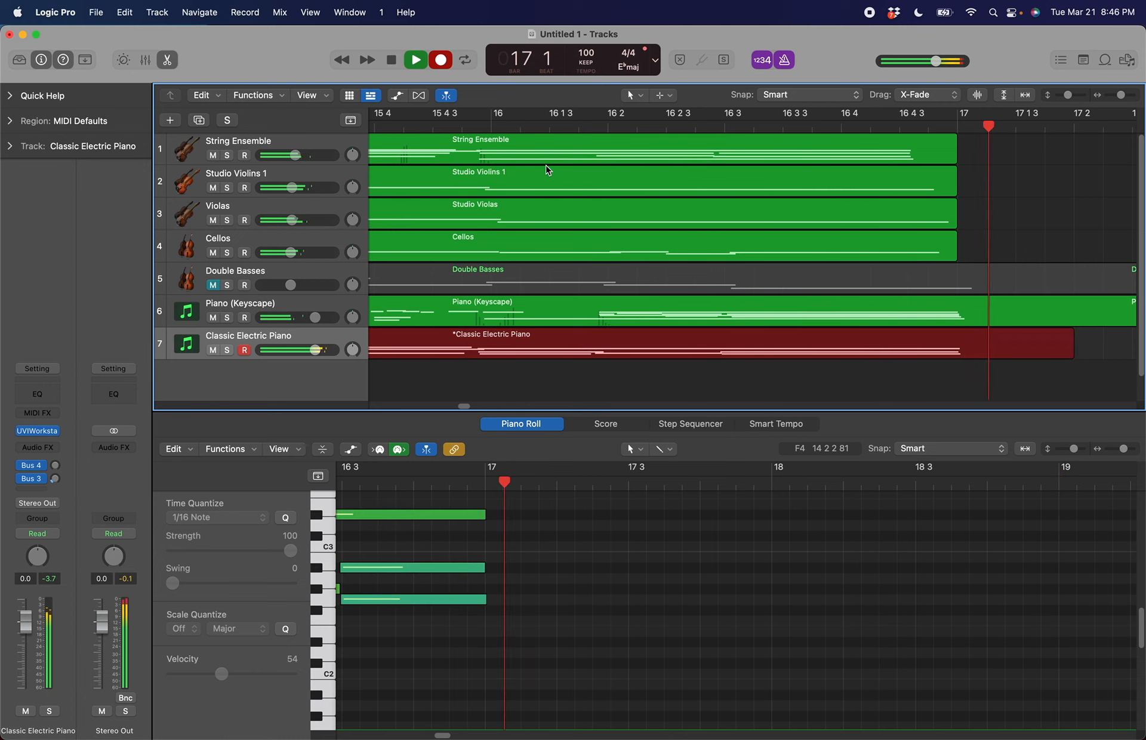
pyautogui.press('space')
pyautogui.press('Delete')
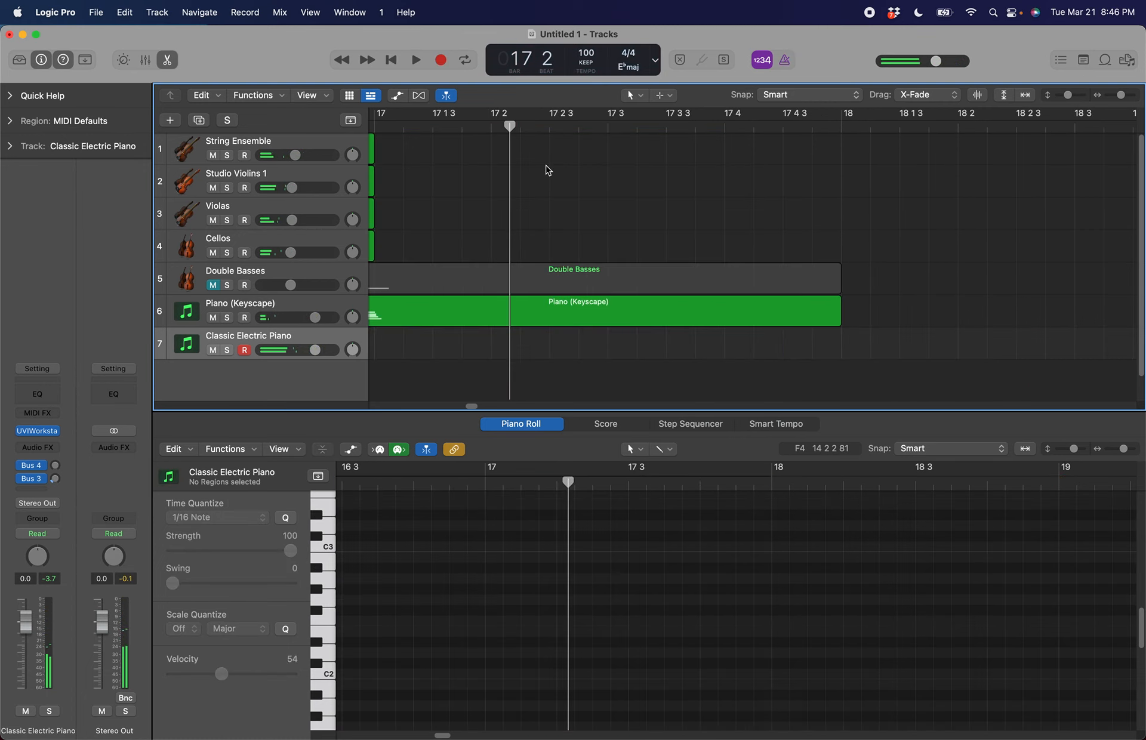
# Switch the Cathedral Organ's main stop to Huge Tutti and lower the organ track's volume to -3.8 dB
pyautogui.click(37, 431)
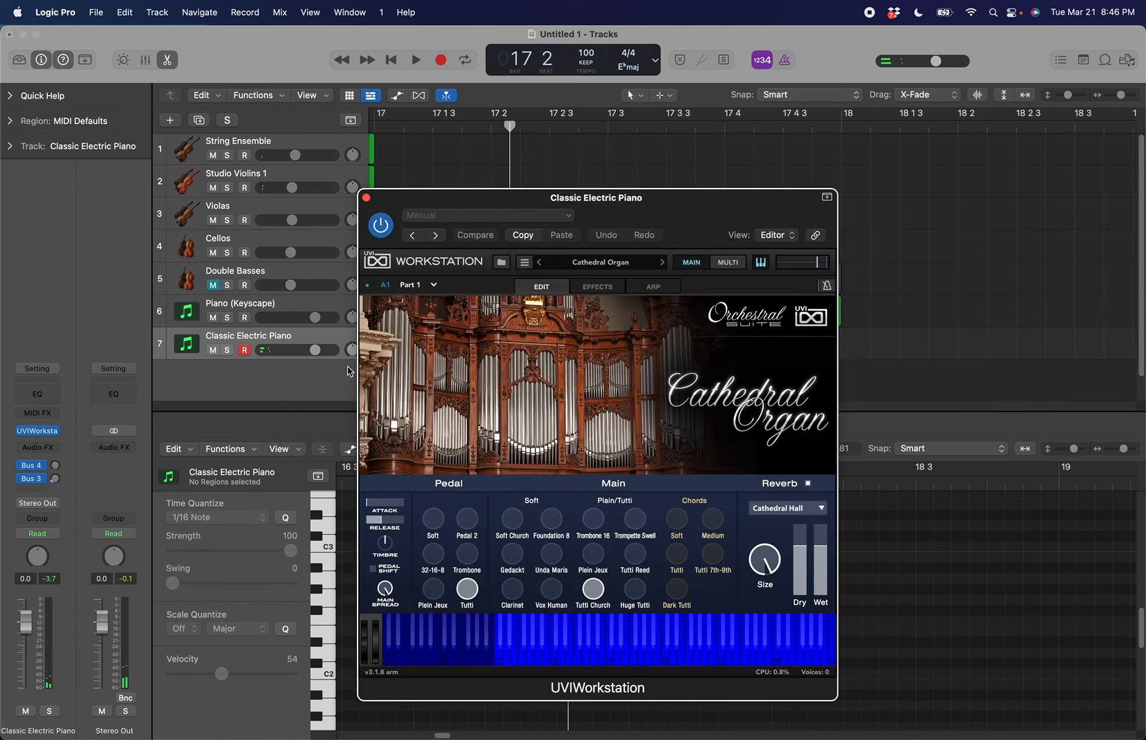
pyautogui.click(635, 590)
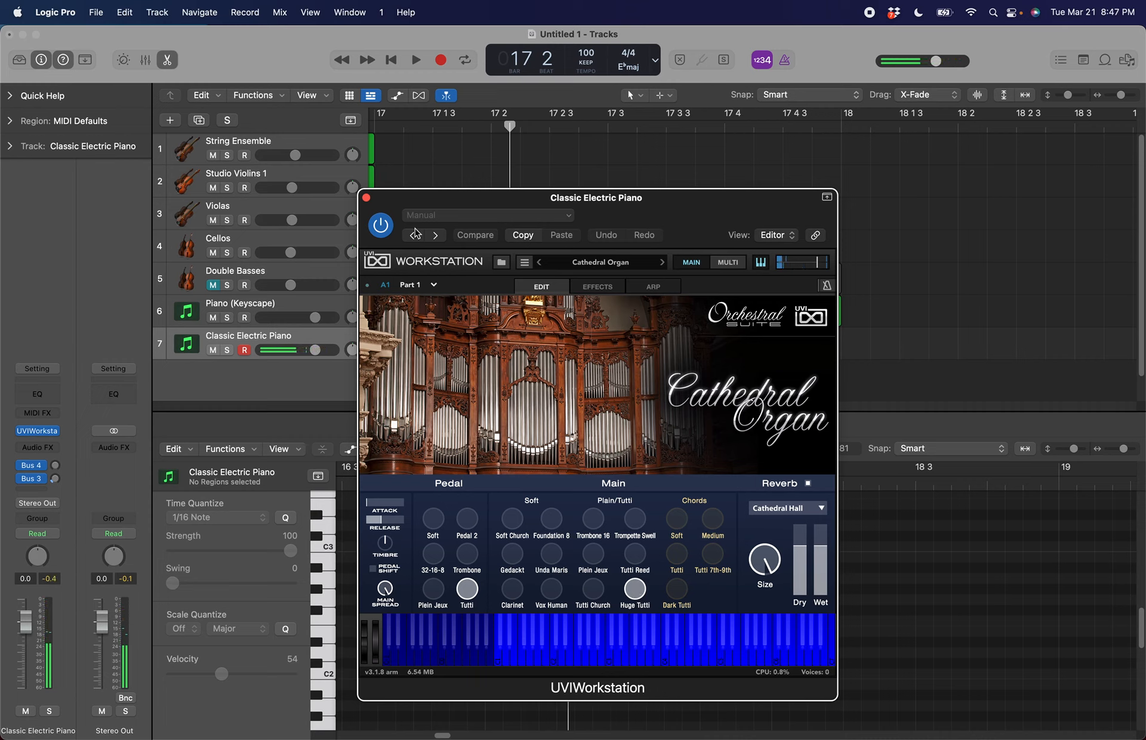
pyautogui.click(367, 198)
pyautogui.moveTo(321, 351); pyautogui.dragTo(309, 351)
# Record a new organ take on the Classic Electric Piano track from bar 13 into bar 17
pyautogui.hscroll(-10, 636, 235)
pyautogui.hscroll(-10, 639, 235)
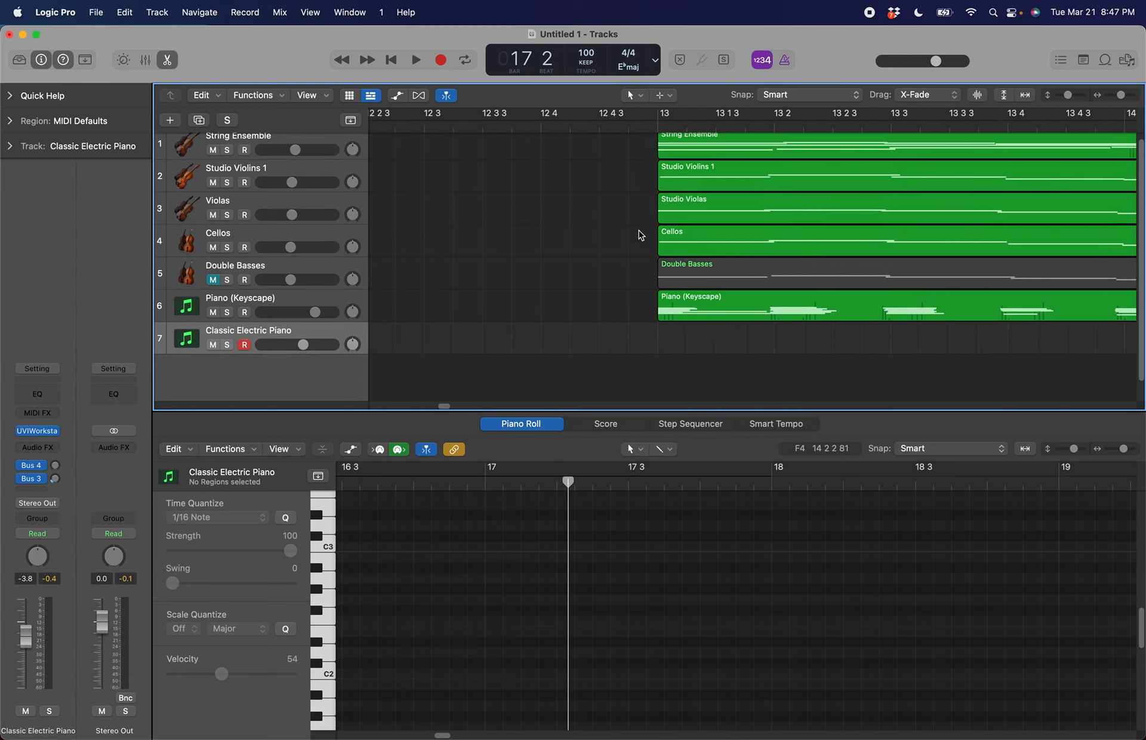
pyautogui.click(703, 128)
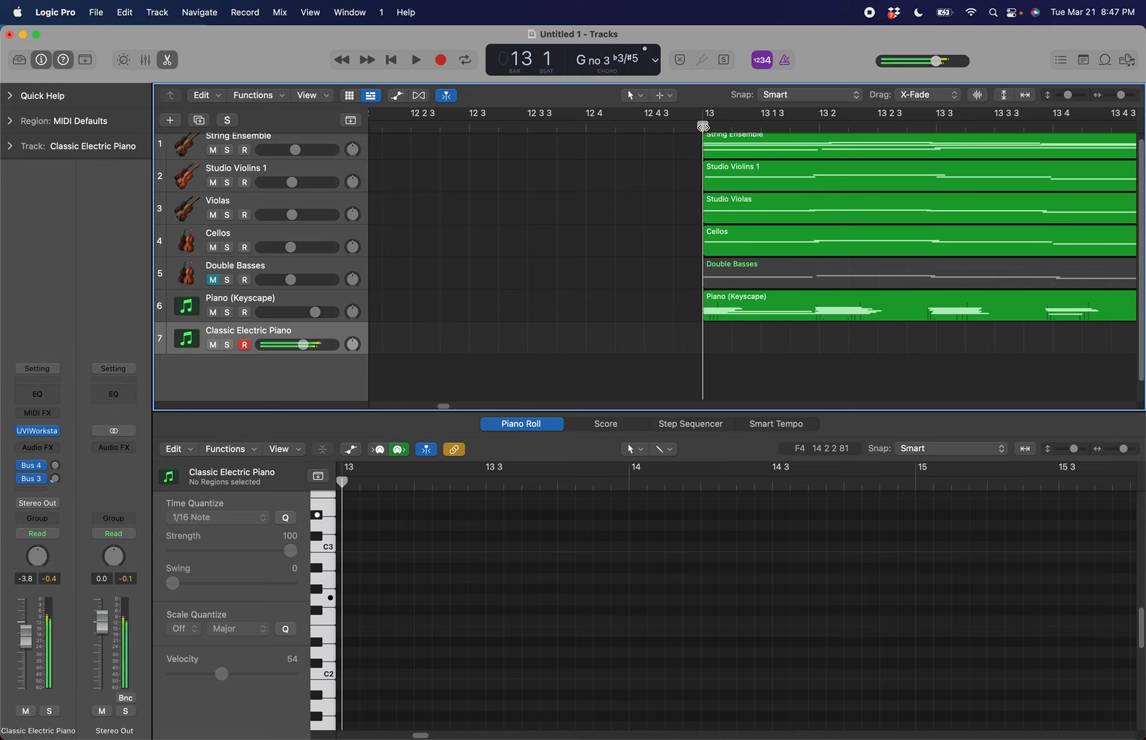
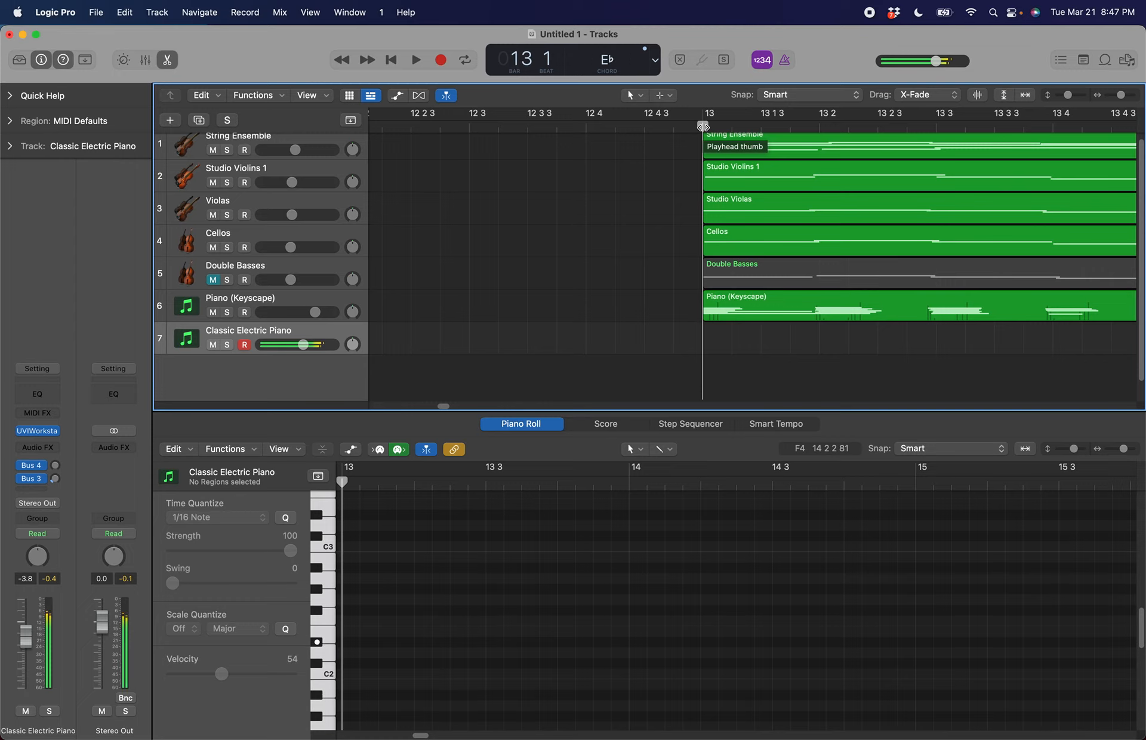
pyautogui.press('r')
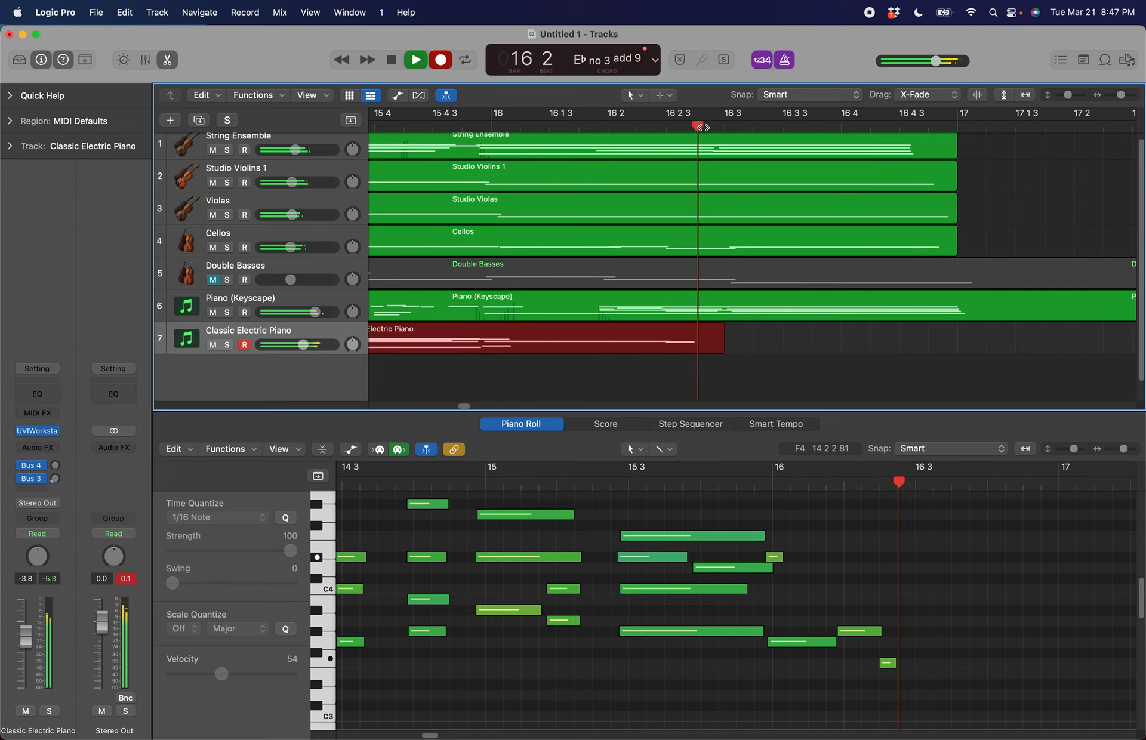
pyautogui.press('space')
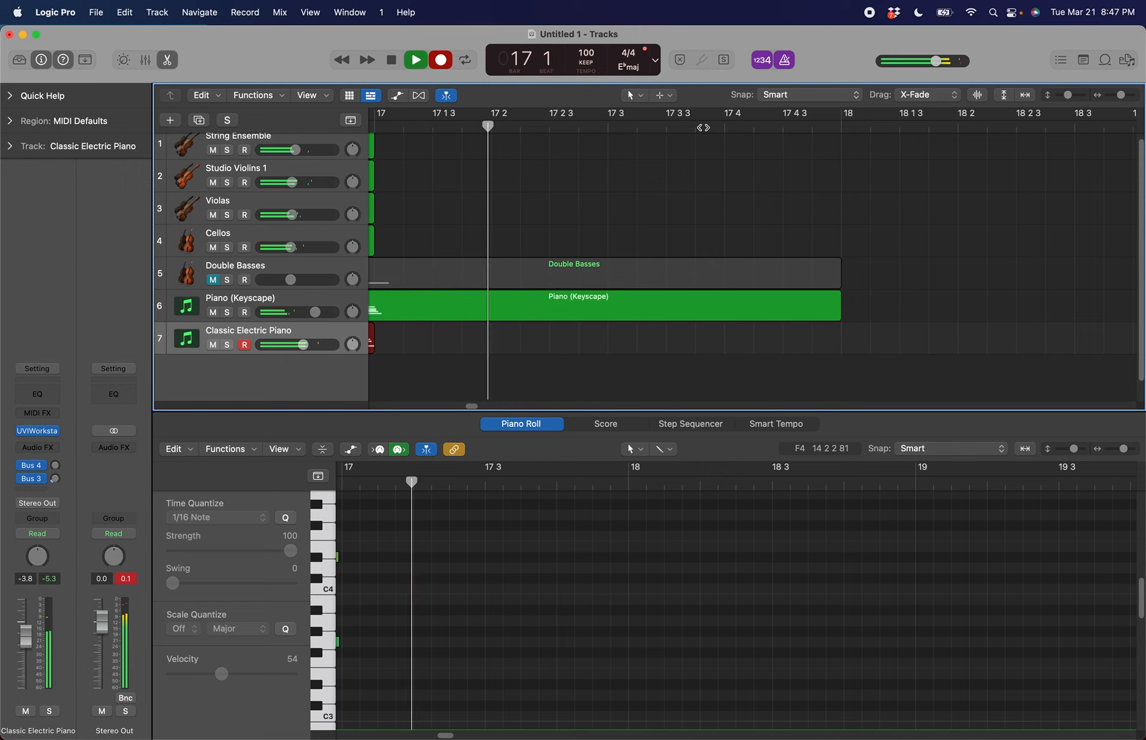
# Play back the new organ take with the arrangement from beat 4 of bar 12 to beat 3 of bar 13
pyautogui.hscroll(-5, 707, 269)
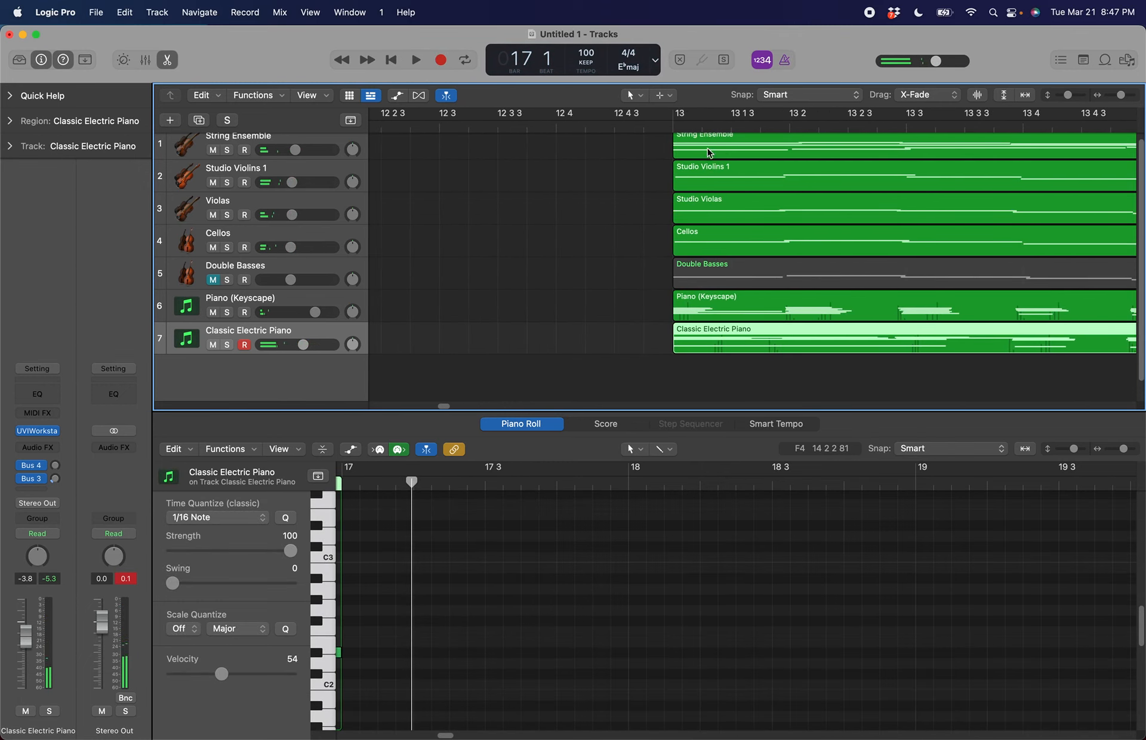
pyautogui.click(670, 127)
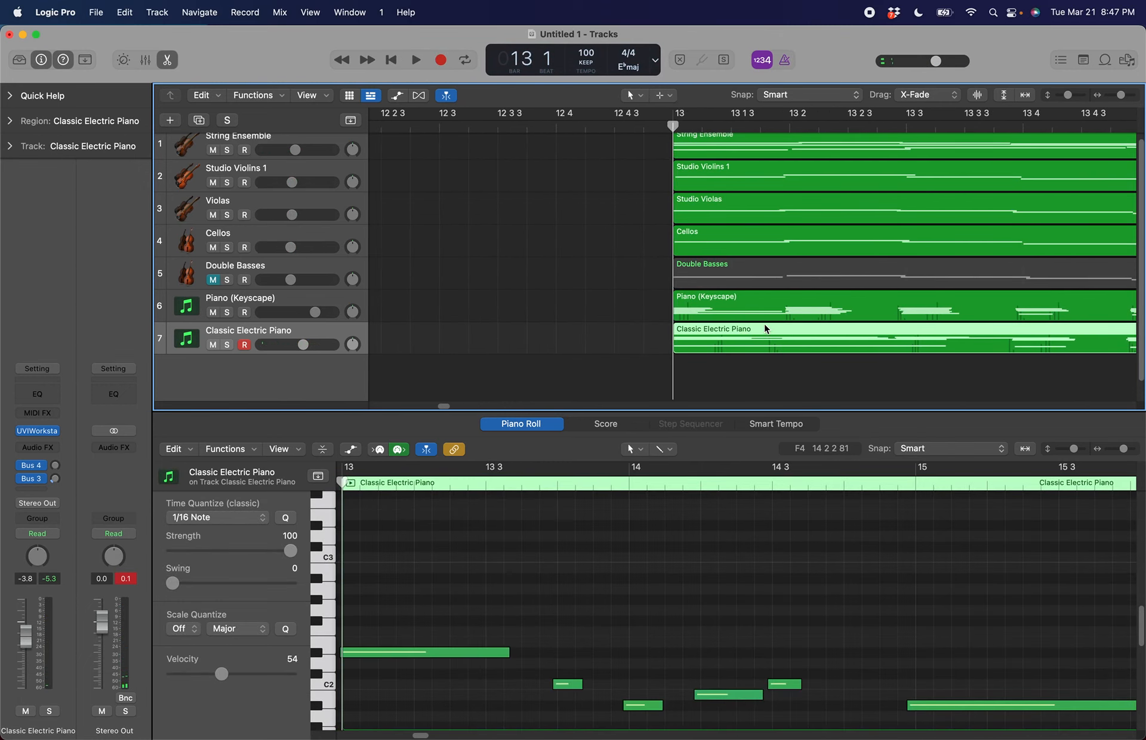
pyautogui.press('super+Right')
pyautogui.press('super+Right')
pyautogui.press('super+Right')
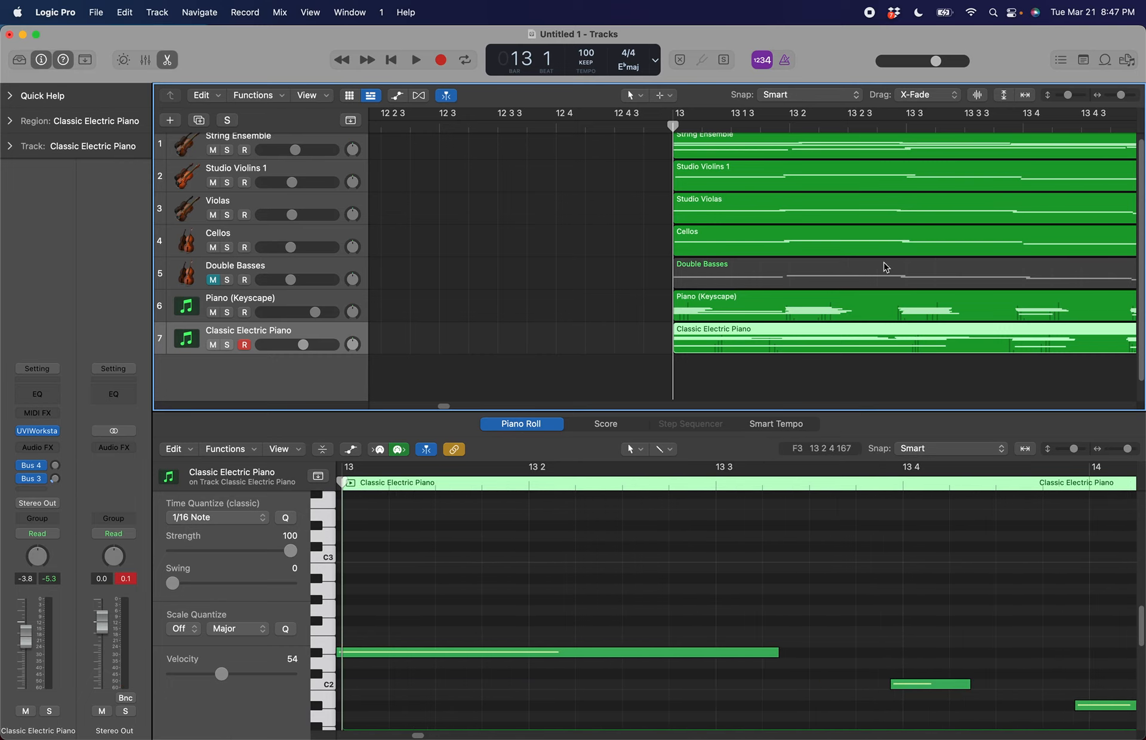
pyautogui.click(615, 119)
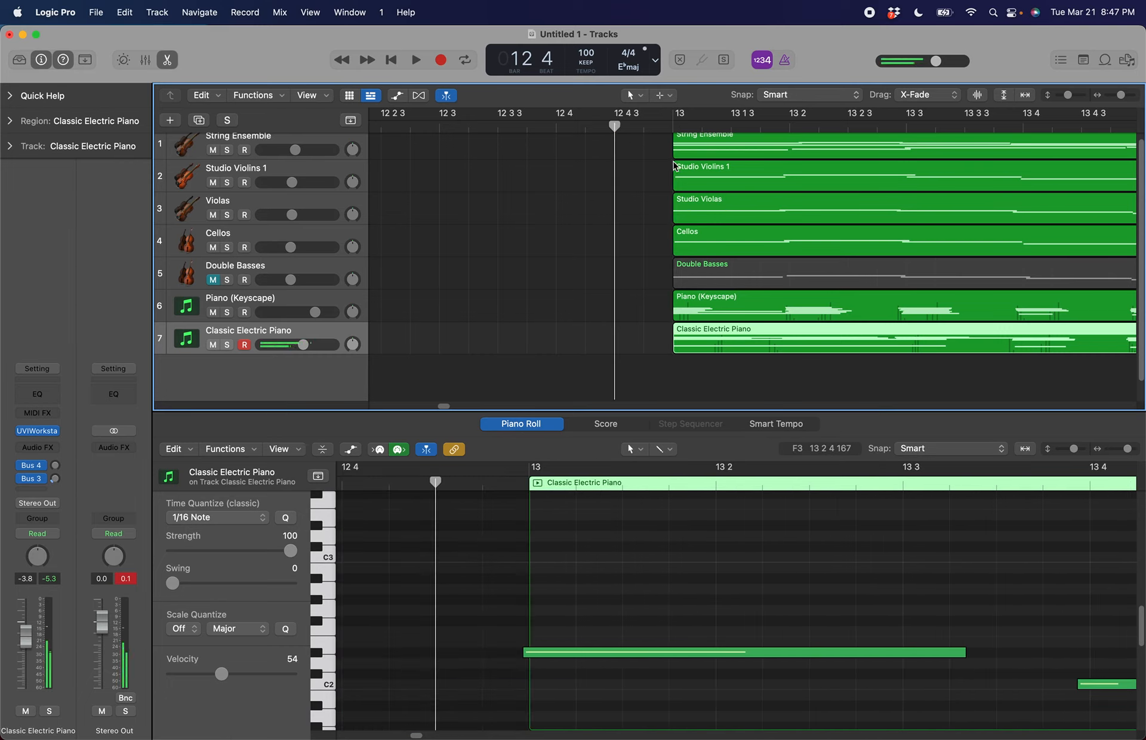
pyautogui.press('space')
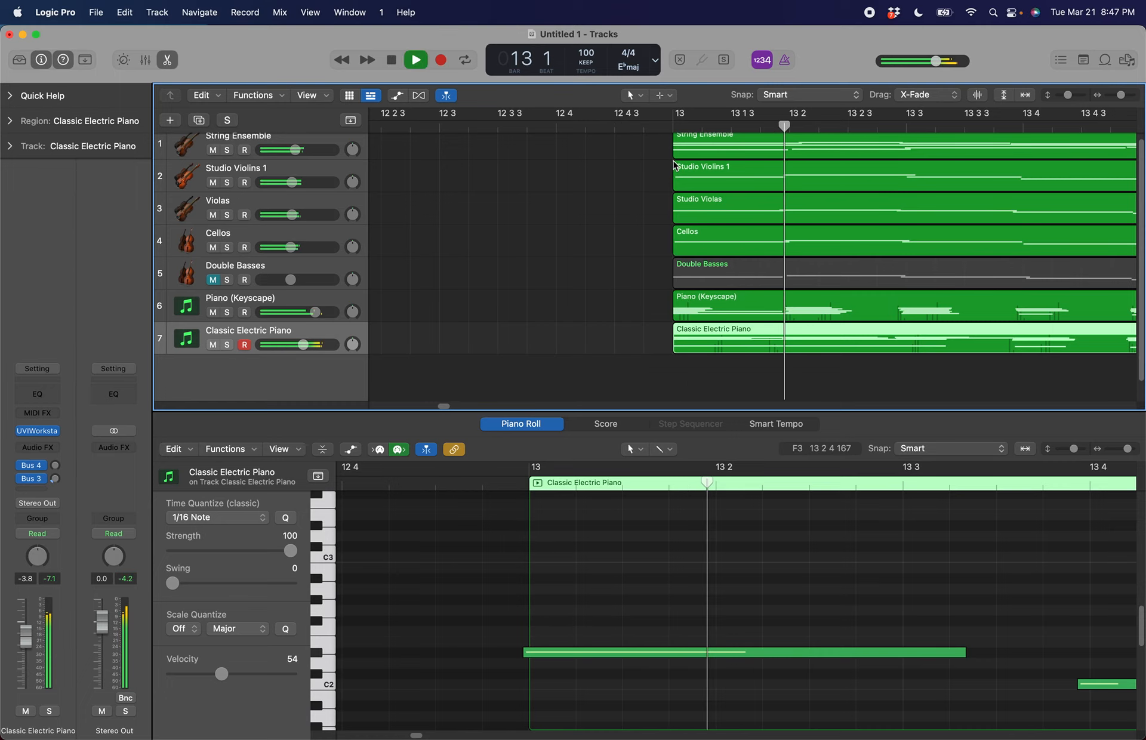
pyautogui.press('space')
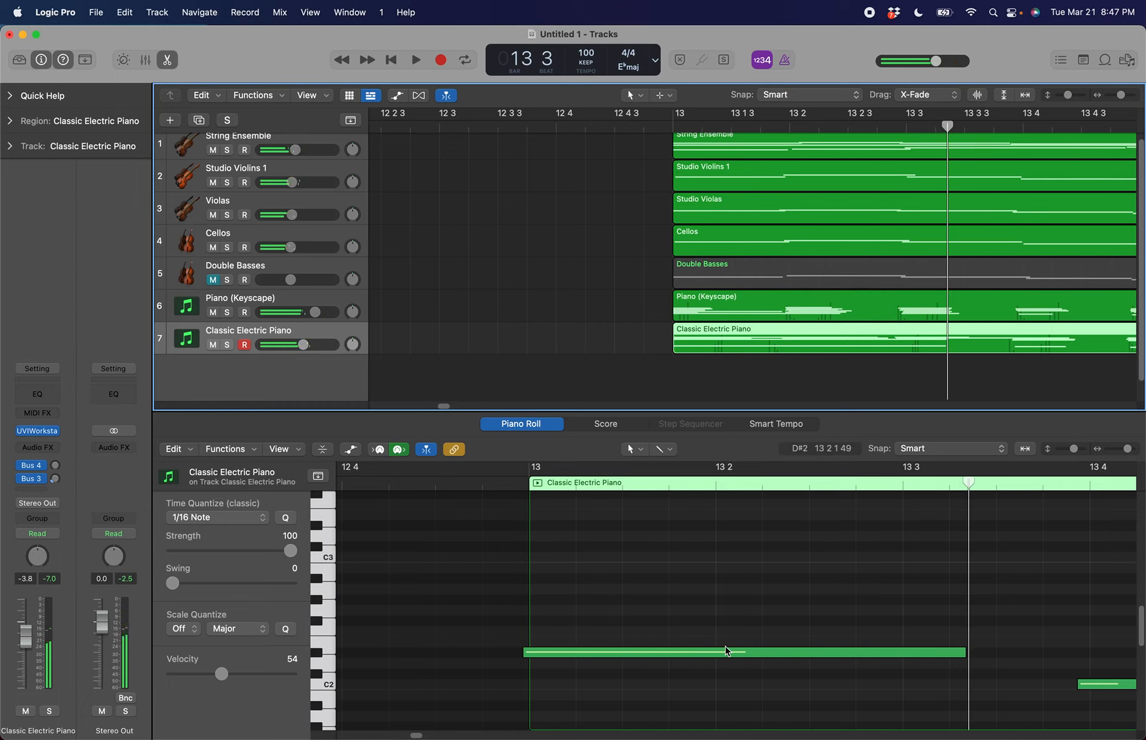
# Select the long low D#2 note at the start of bar 13 in the organ region
pyautogui.click(720, 654)
pyautogui.click(721, 654)
pyautogui.scroll(-3, 710, 559)
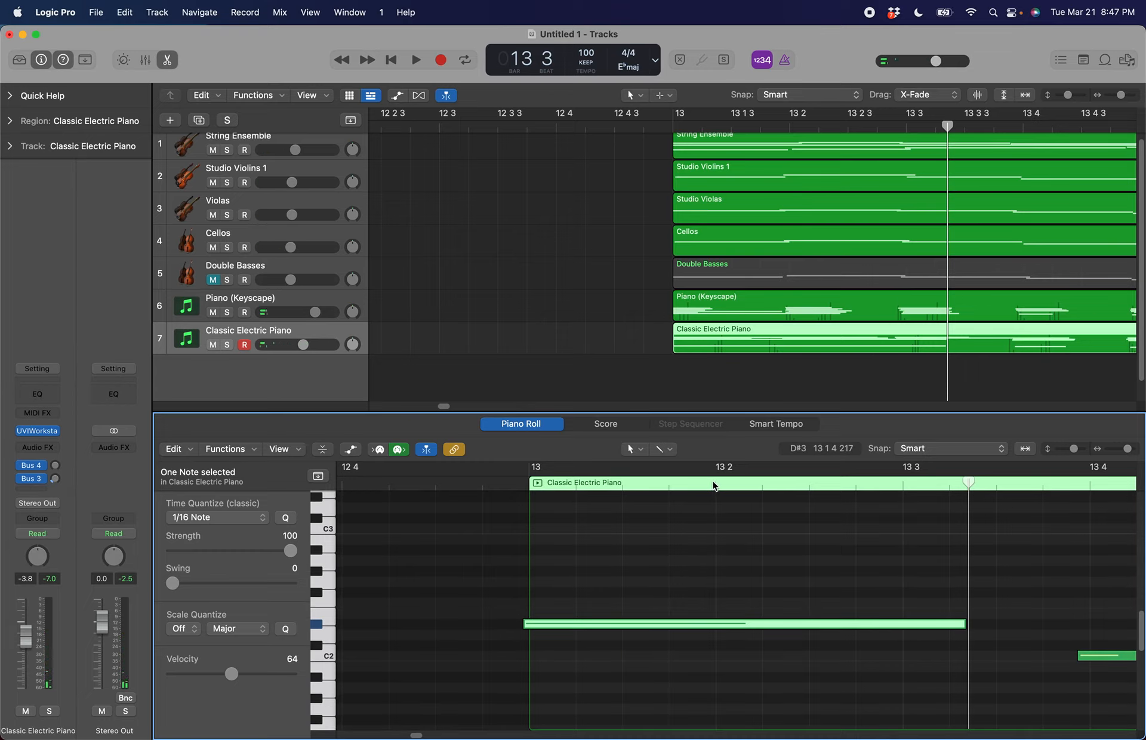
# Split the long D#2 note in the Classic Electric Piano region at bar 13, beat 2
pyautogui.click(717, 485)
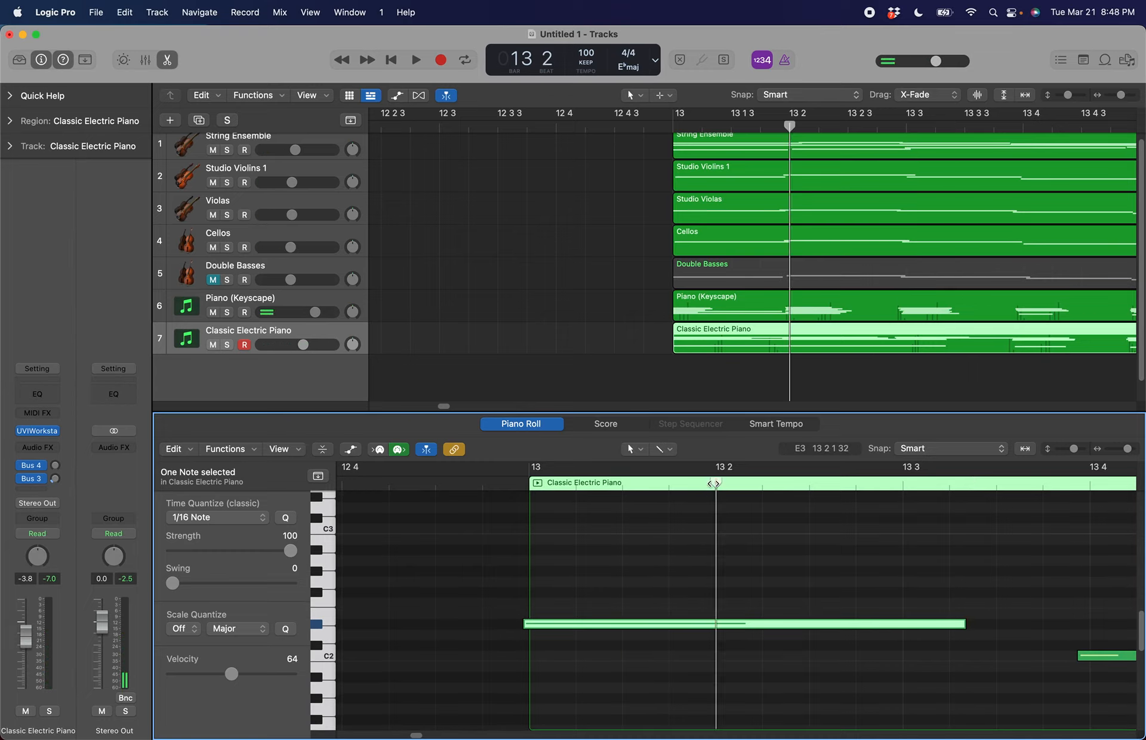
pyautogui.click(721, 531)
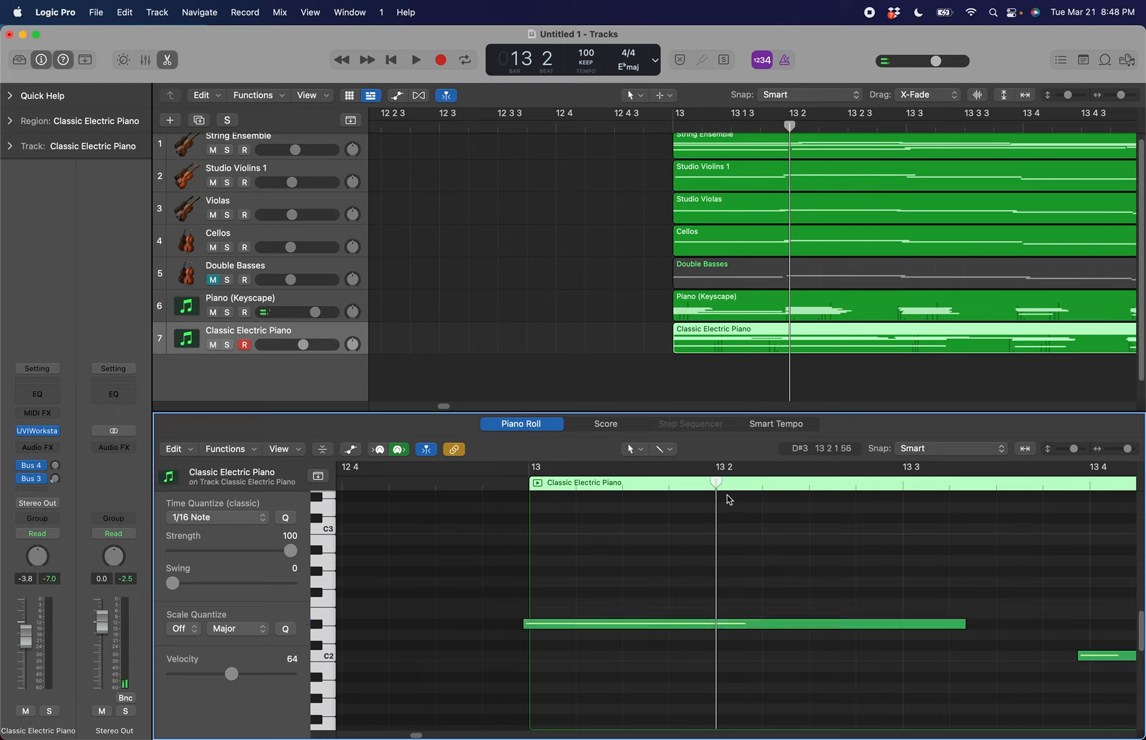
pyautogui.moveTo(717, 478)
pyautogui.mouseDown()
pyautogui.moveTo(819, 484)
pyautogui.moveTo(716, 502)
pyautogui.mouseUp()
pyautogui.moveTo(792, 125)
pyautogui.mouseDown()
pyautogui.moveTo(686, 125)
pyautogui.moveTo(790, 124)
pyautogui.mouseUp()
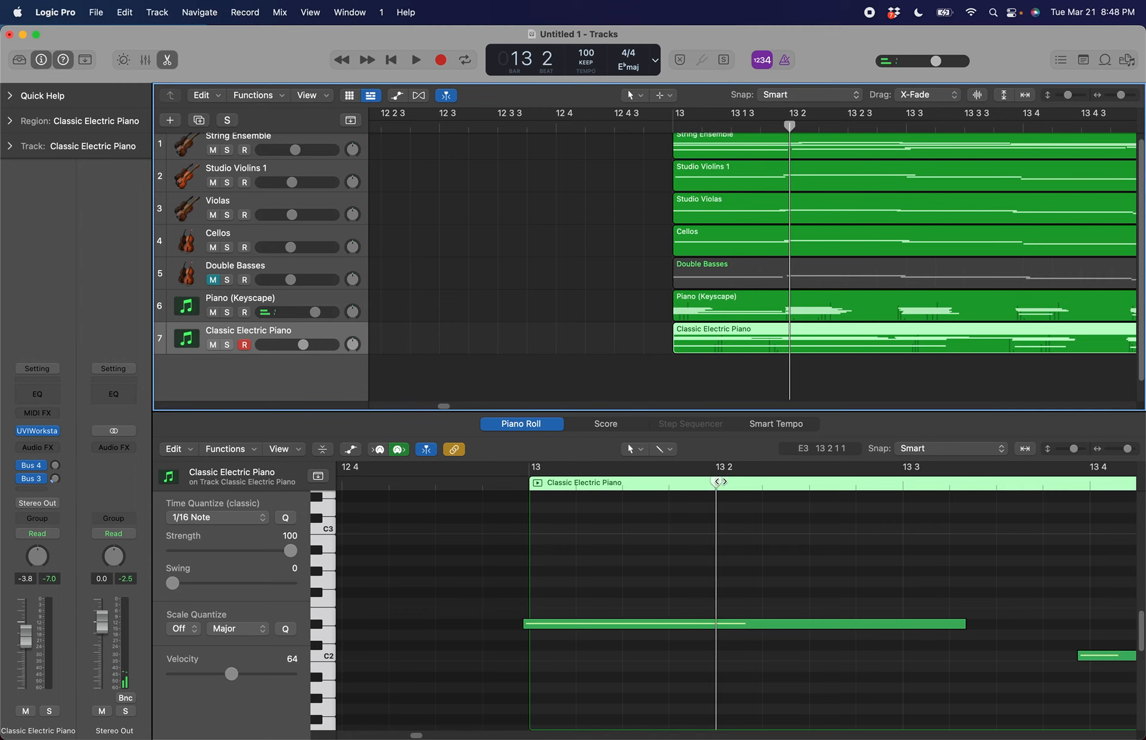
pyautogui.moveTo(720, 482); pyautogui.dragTo(605, 481)
pyautogui.moveTo(670, 482); pyautogui.dragTo(720, 482)
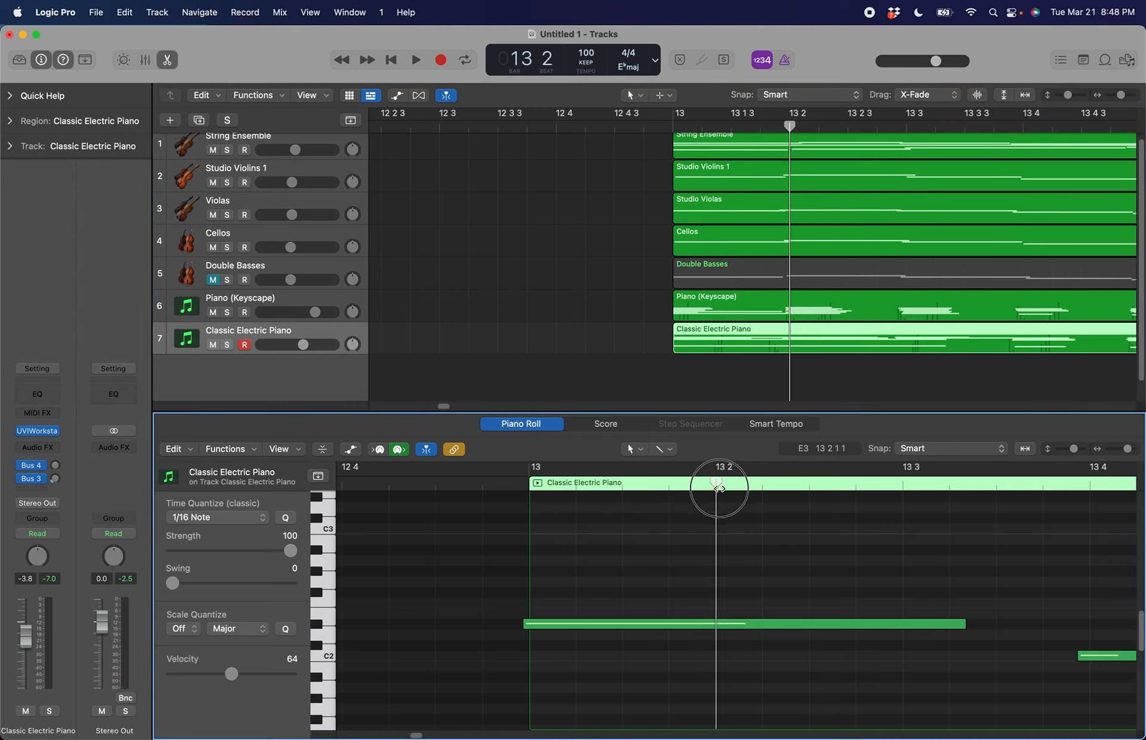
pyautogui.click(759, 624)
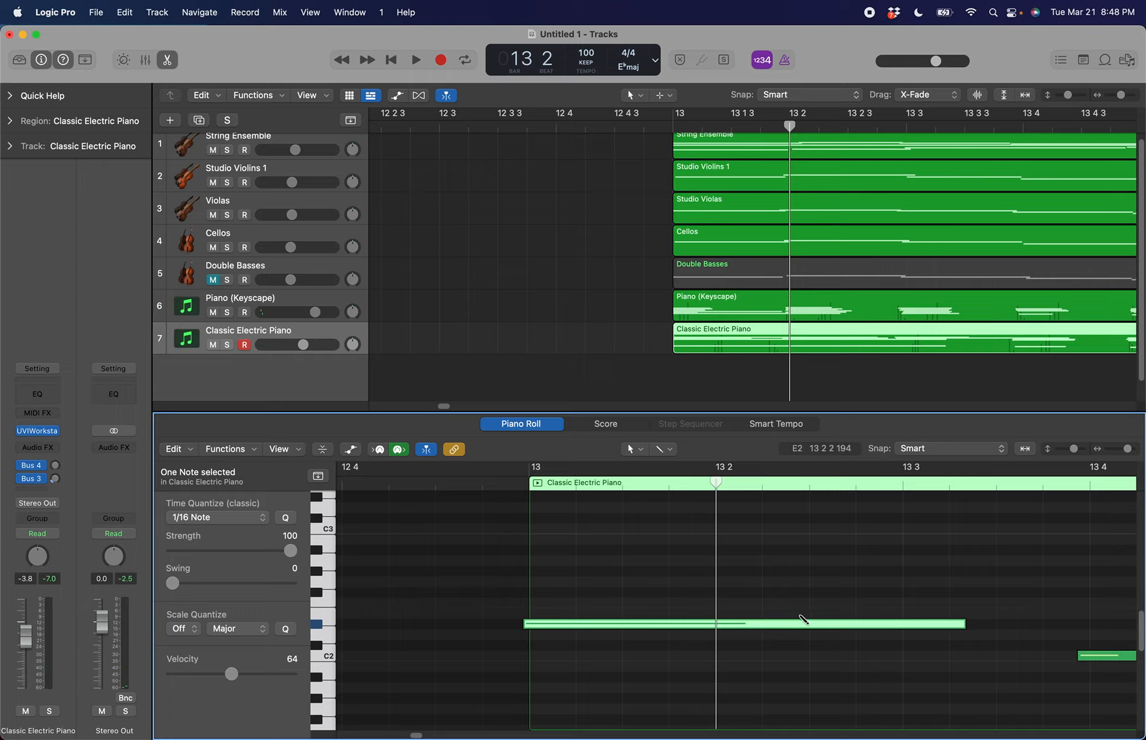
pyautogui.press('super+t')
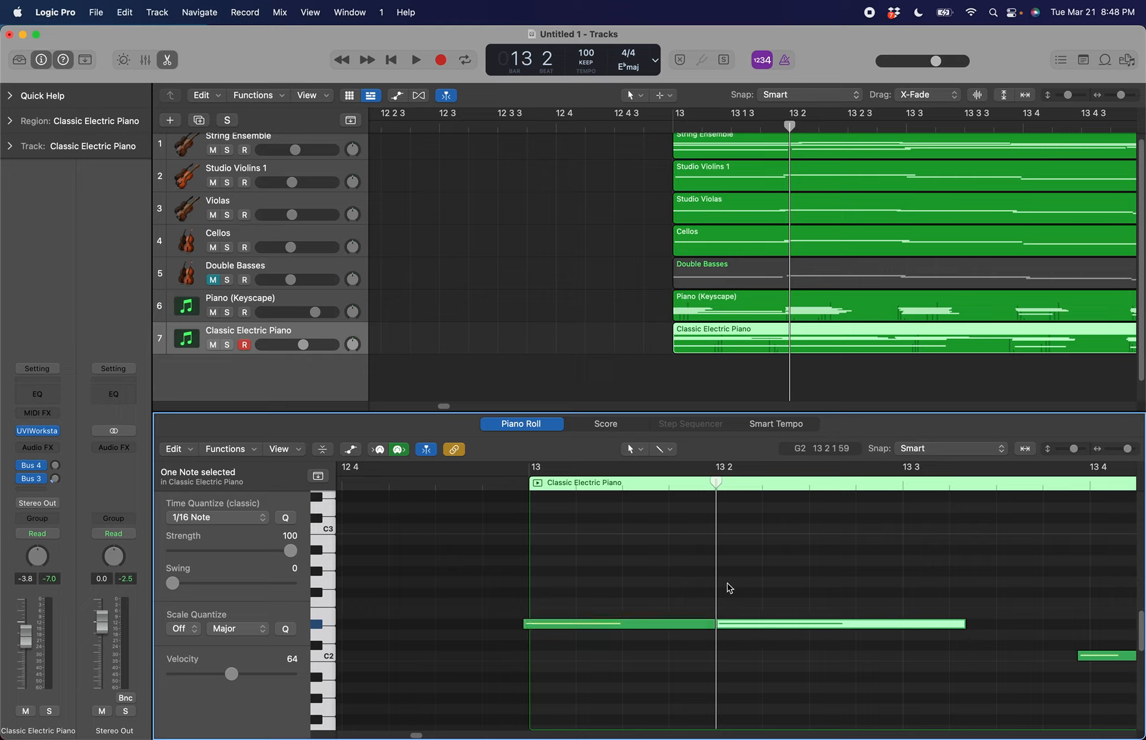
pyautogui.click(800, 604)
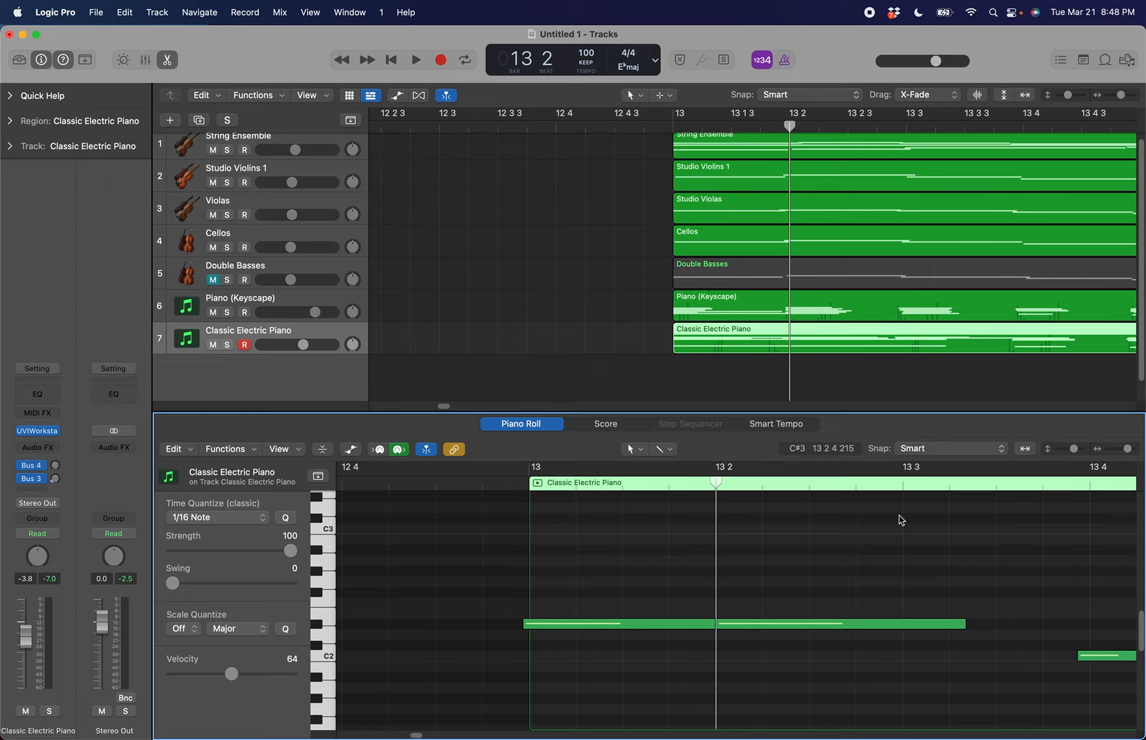
# Split the remaining D#2 note in the Classic Electric Piano region at bar 13, beat 3
pyautogui.click(899, 486)
pyautogui.click(906, 623)
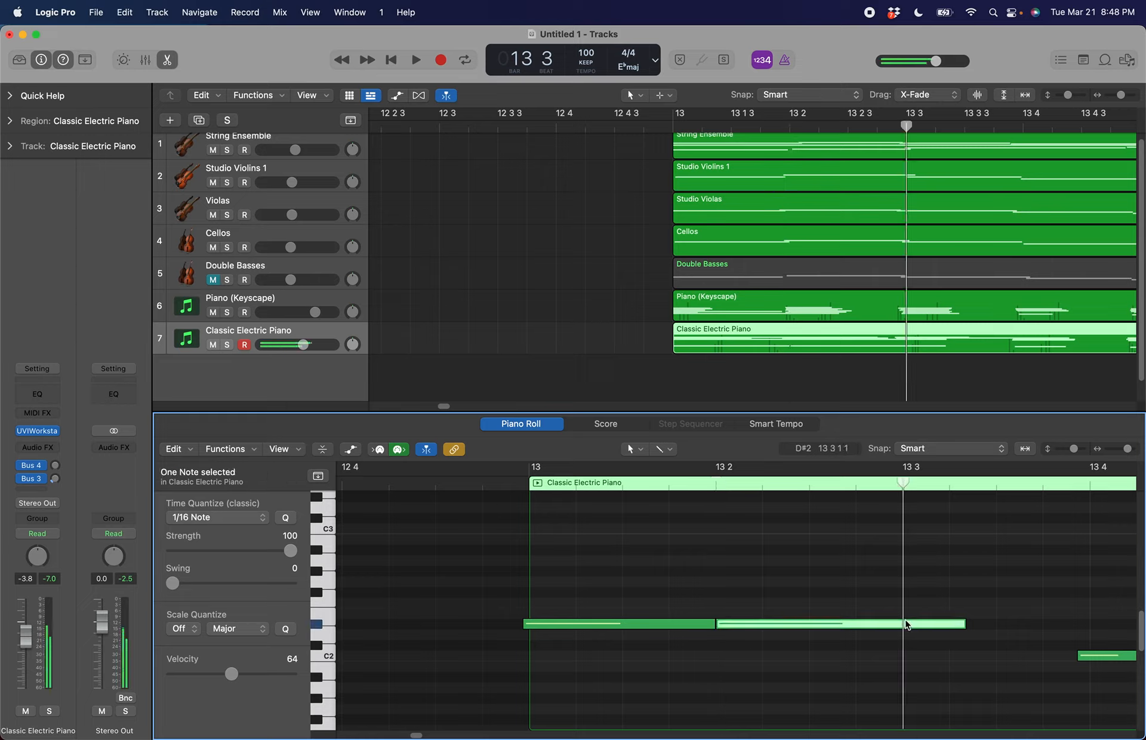
pyautogui.press('super+t')
pyautogui.click(850, 646)
# Raise the middle note between beats 2 and 3 of bar 13 to F2 and audition the phrase with its track soloed
pyautogui.click(761, 622)
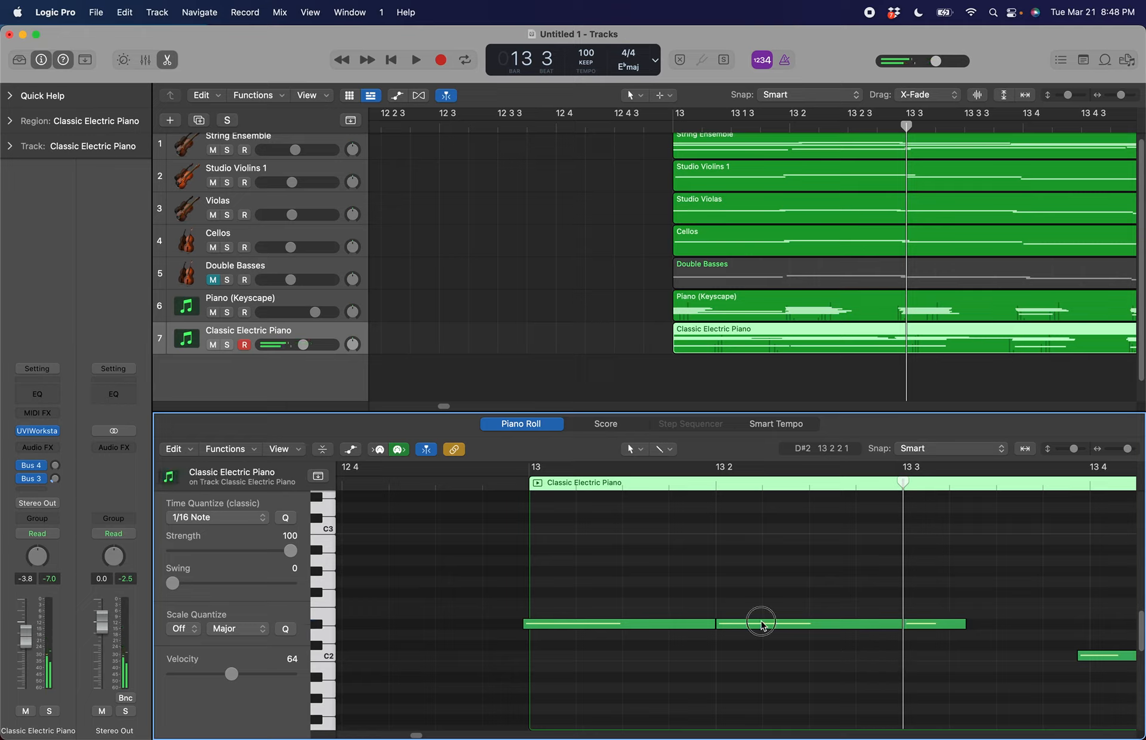
pyautogui.moveTo(758, 624); pyautogui.dragTo(760, 603)
pyautogui.click(640, 127)
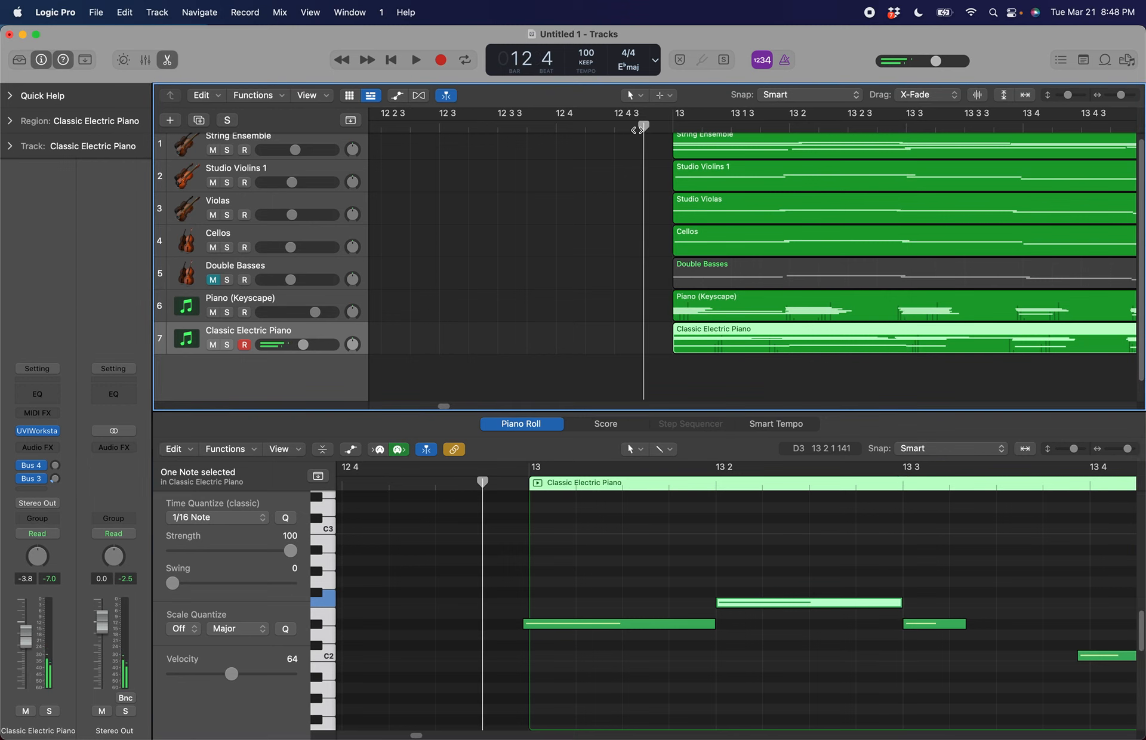
pyautogui.press('s')
pyautogui.press('space')
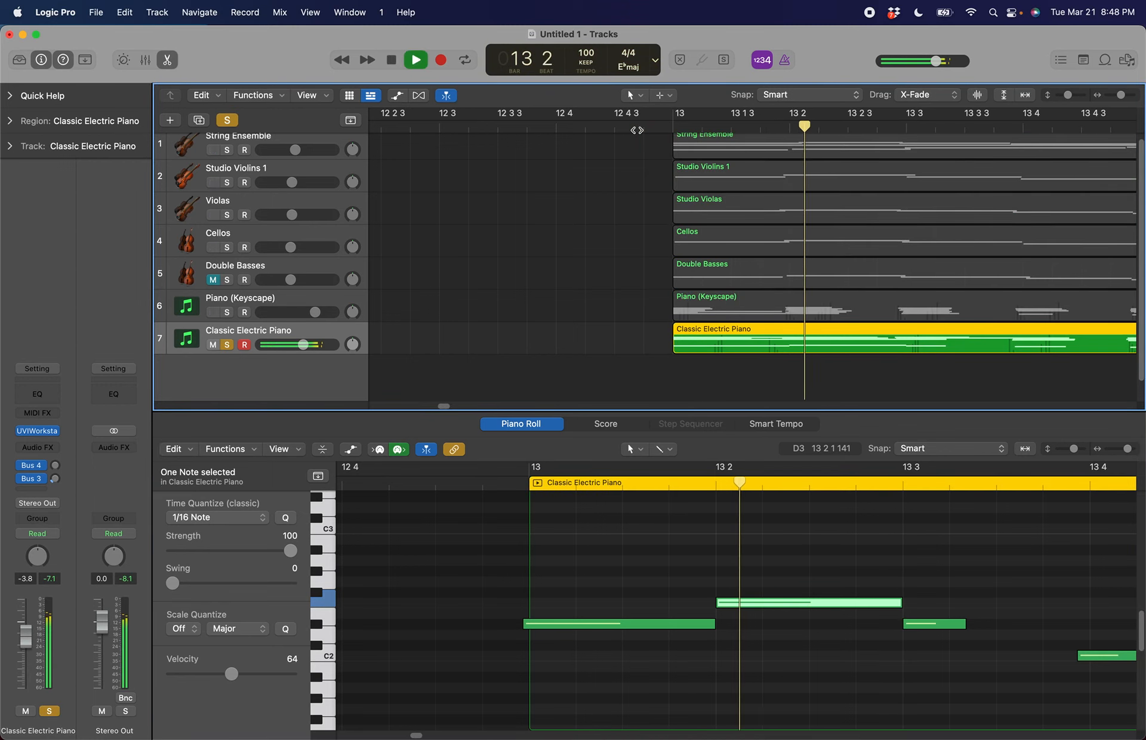
pyautogui.press('space')
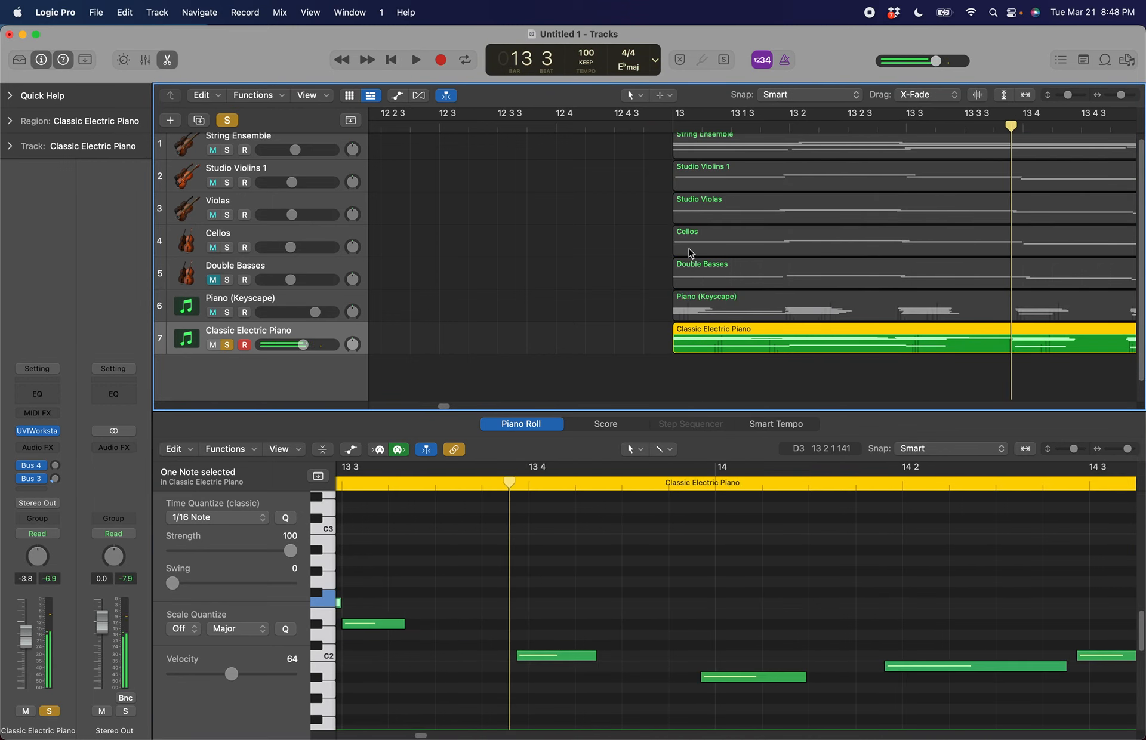
# Lengthen the D#2 note starting at beat 3 of bar 13 until it ends just before beat 4
pyautogui.hscroll(-4, 689, 251)
pyautogui.hscroll(-5, 611, 598)
pyautogui.click(684, 625)
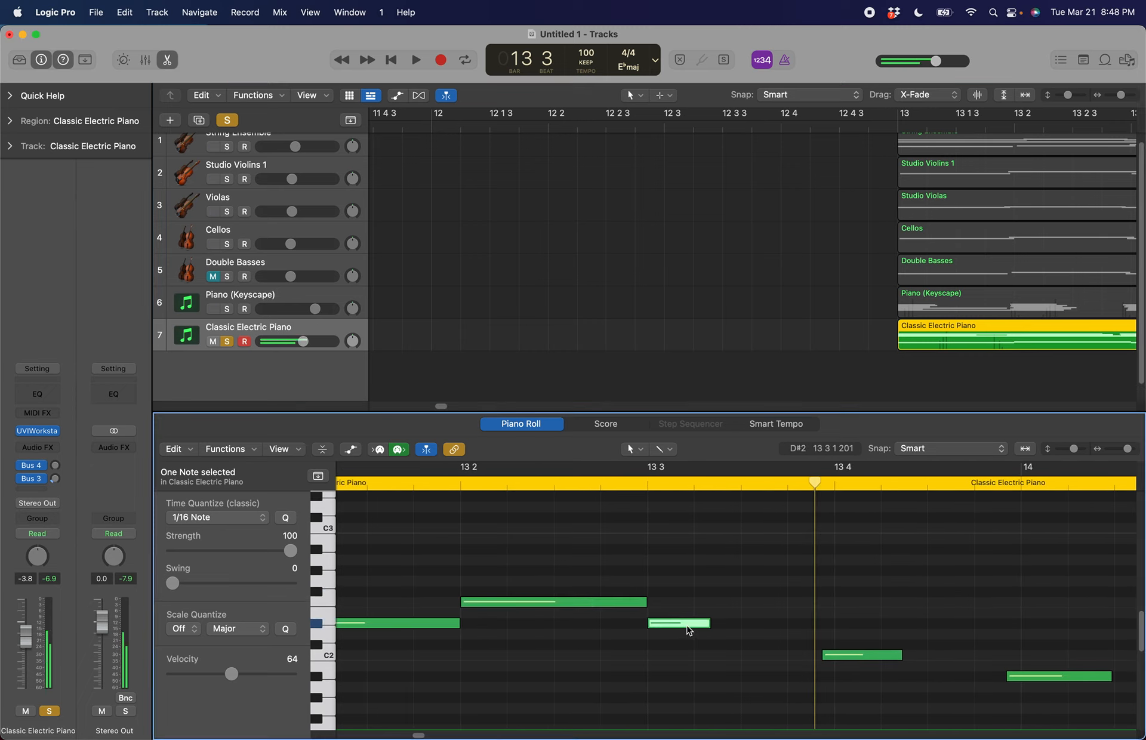
pyautogui.moveTo(711, 624); pyautogui.dragTo(792, 625)
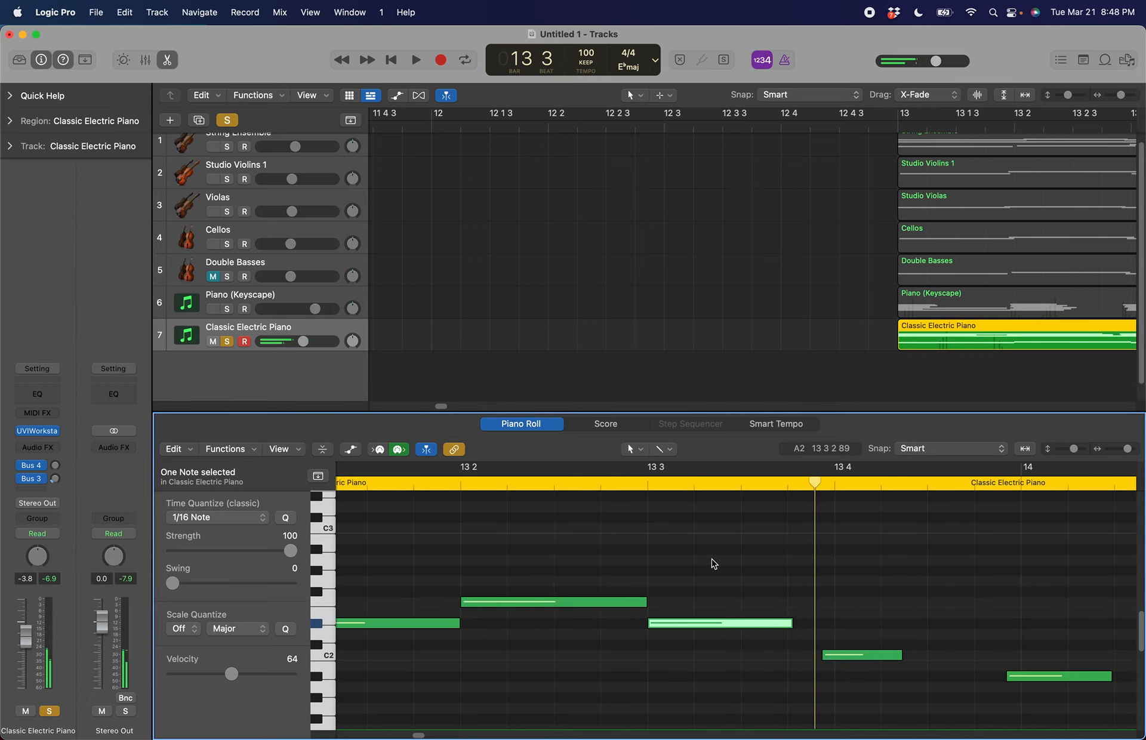
# Unsolo the Classic Electric Piano track and rename it Pipe Organ
pyautogui.click(227, 341)
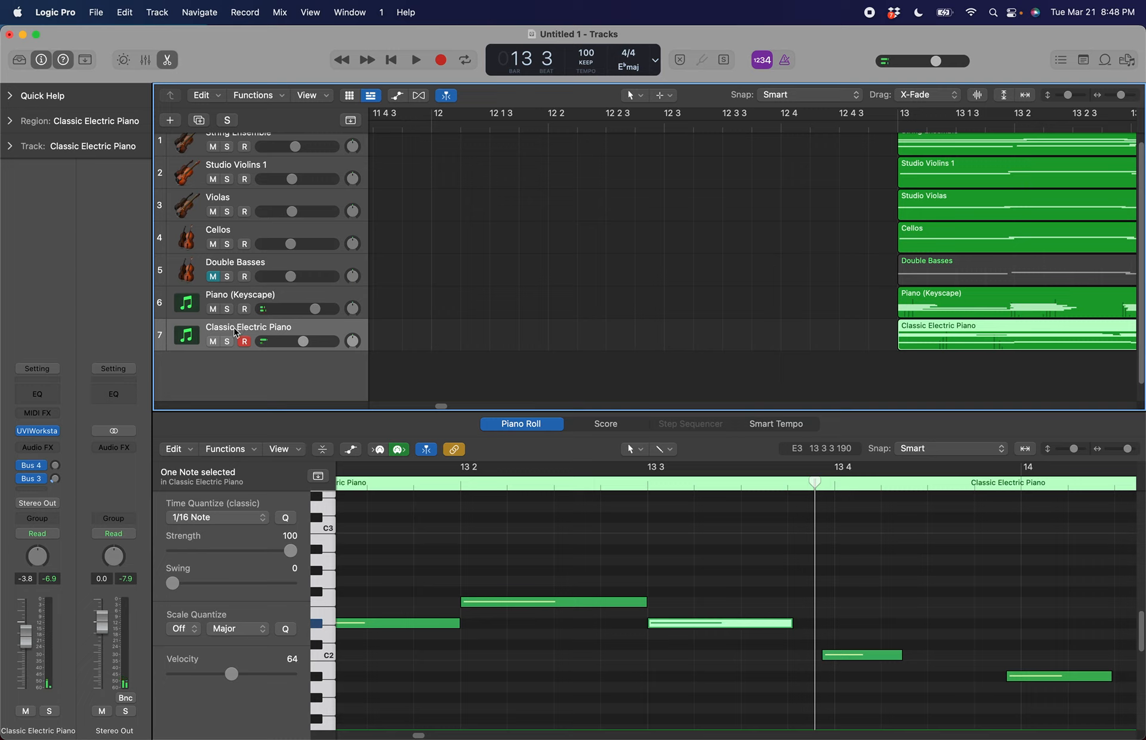
pyautogui.doubleClick(234, 327)
pyautogui.write('Pipe Orga')
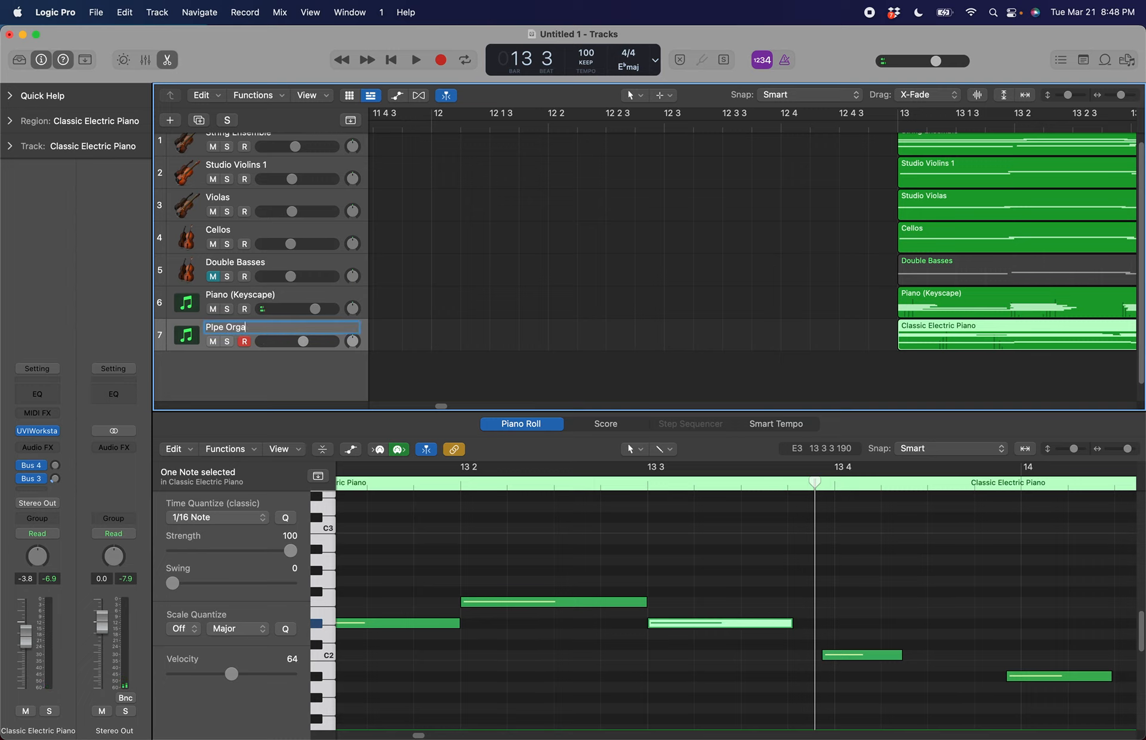
pyautogui.write('n')
pyautogui.press('Return')
# Play the arrangement with all unmuted tracks through to bar 17
pyautogui.press('space')
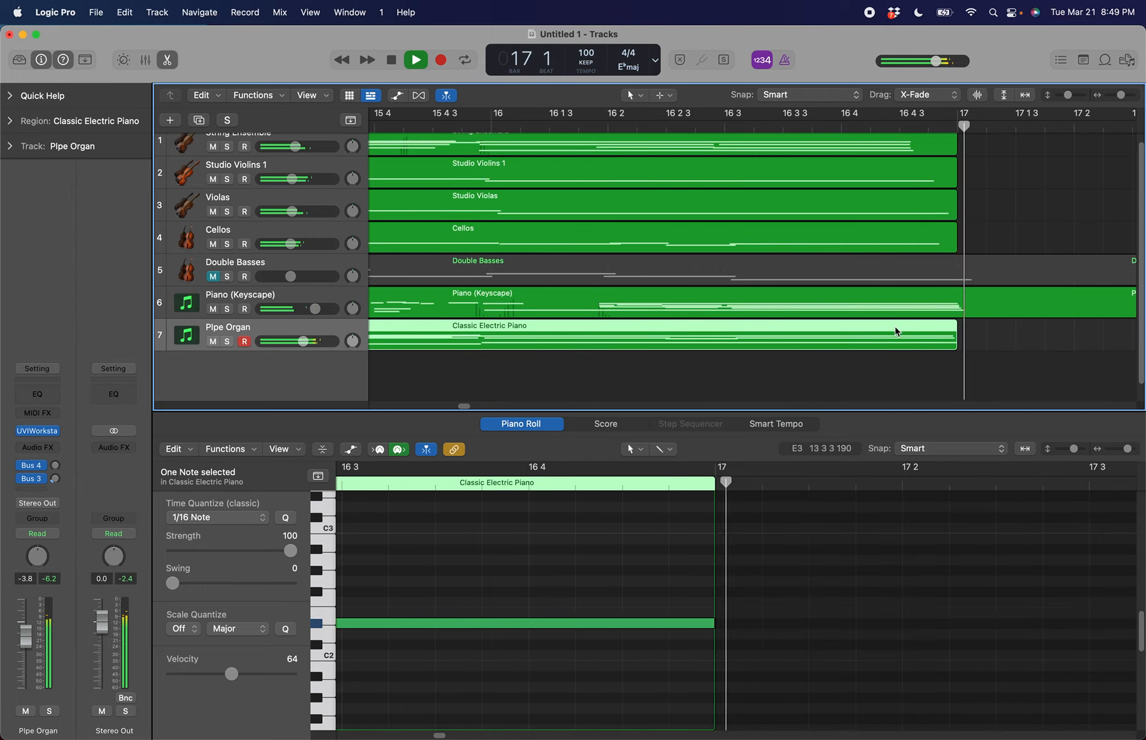
pyautogui.press('space')
pyautogui.hscroll(-10, 864, 275)
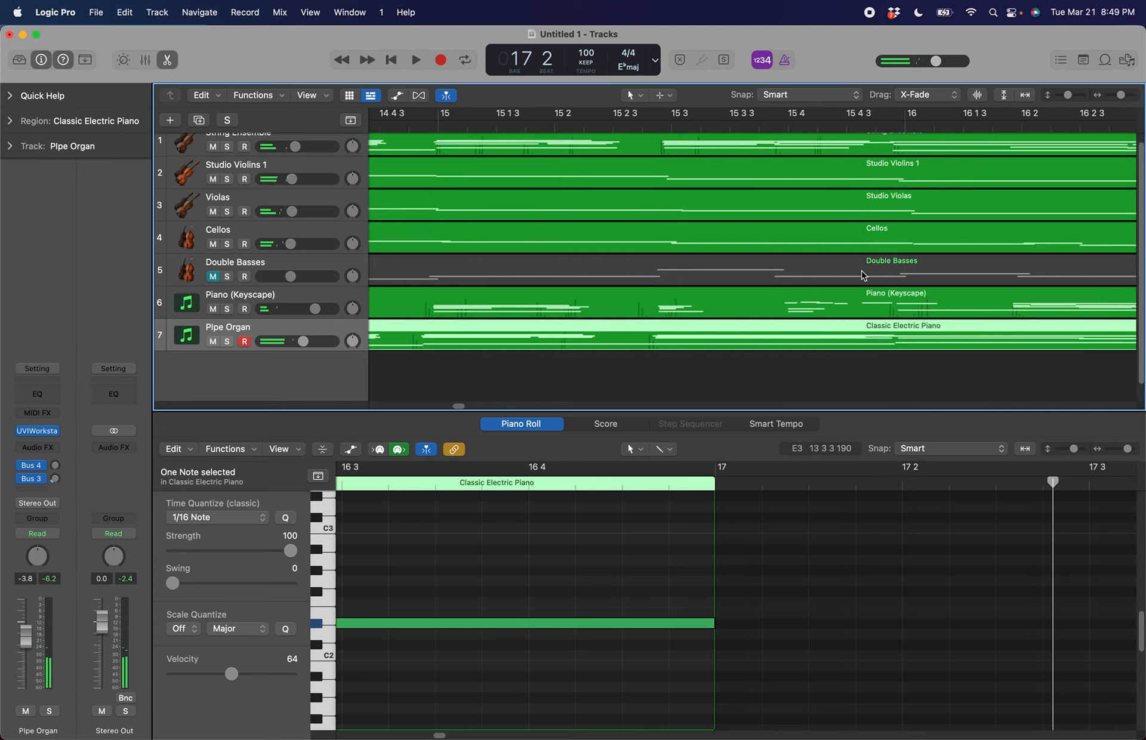
# Trim the ends of the Piano (Keyscape) and Double Basses regions back to about bar 17, beat 2
pyautogui.press('super+Left')
pyautogui.press('super+Left')
pyautogui.press('super+Left')
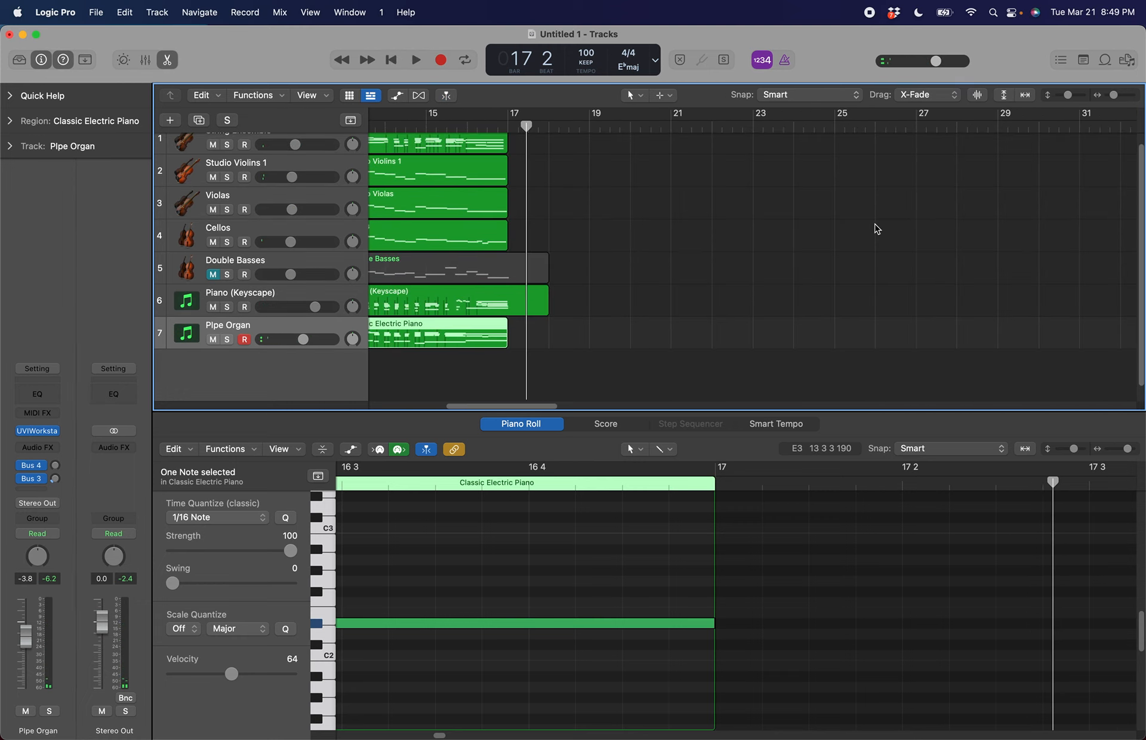
pyautogui.click(527, 309)
pyautogui.press('super+Right')
pyautogui.press('super+Right')
pyautogui.press('super+Right')
pyautogui.hscroll(-5, 529, 313)
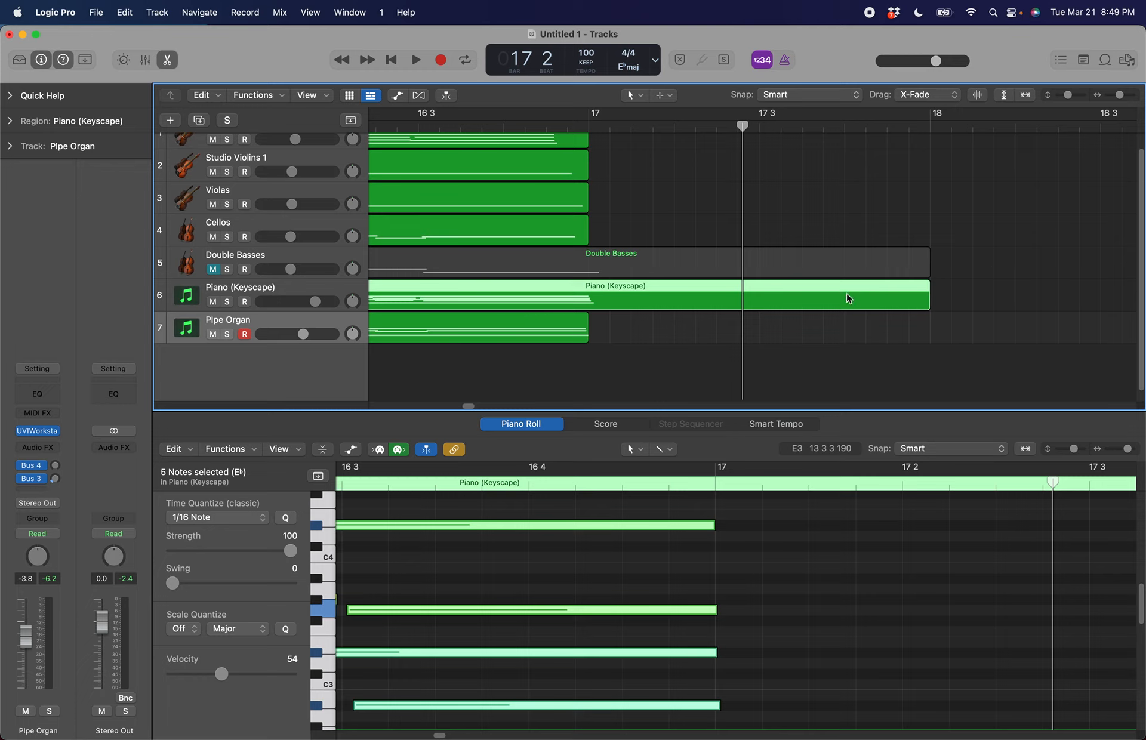
pyautogui.click(847, 376)
pyautogui.click(828, 291)
pyautogui.moveTo(928, 298); pyautogui.dragTo(669, 301)
pyautogui.click(724, 257)
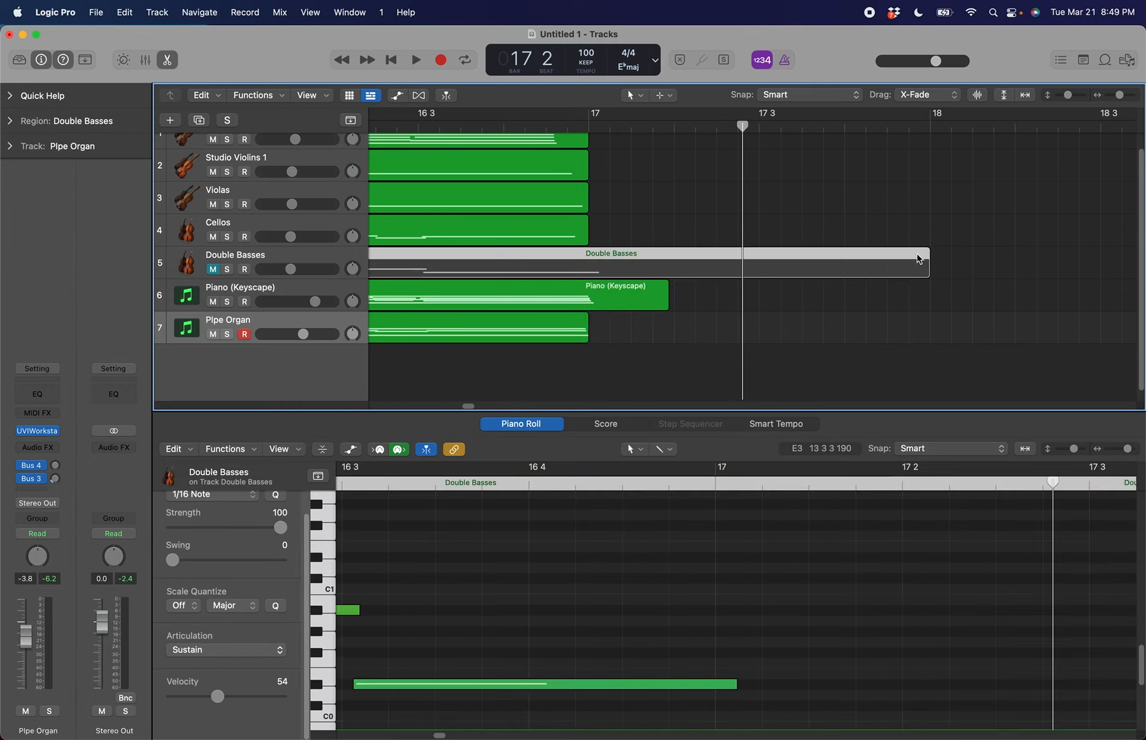
pyautogui.moveTo(929, 268); pyautogui.dragTo(672, 268)
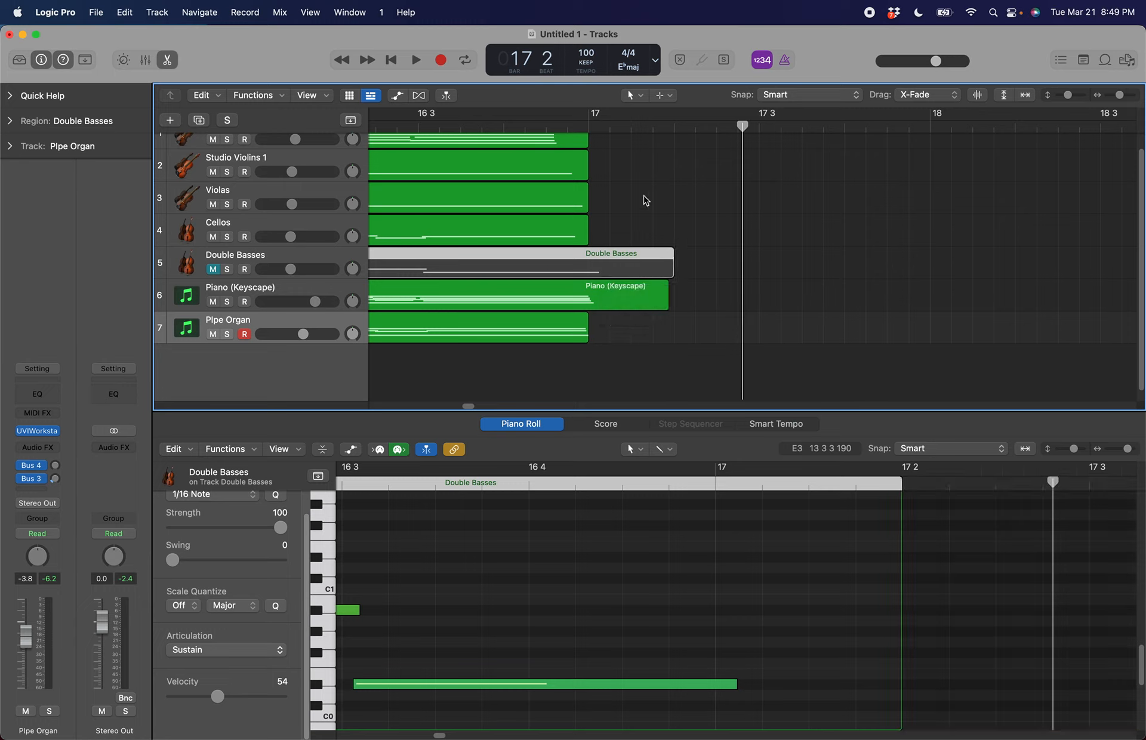
# Split the Piano (Keyscape) region in the gap between chords at about 14 4 3
pyautogui.click(614, 123)
pyautogui.hscroll(-10, 654, 295)
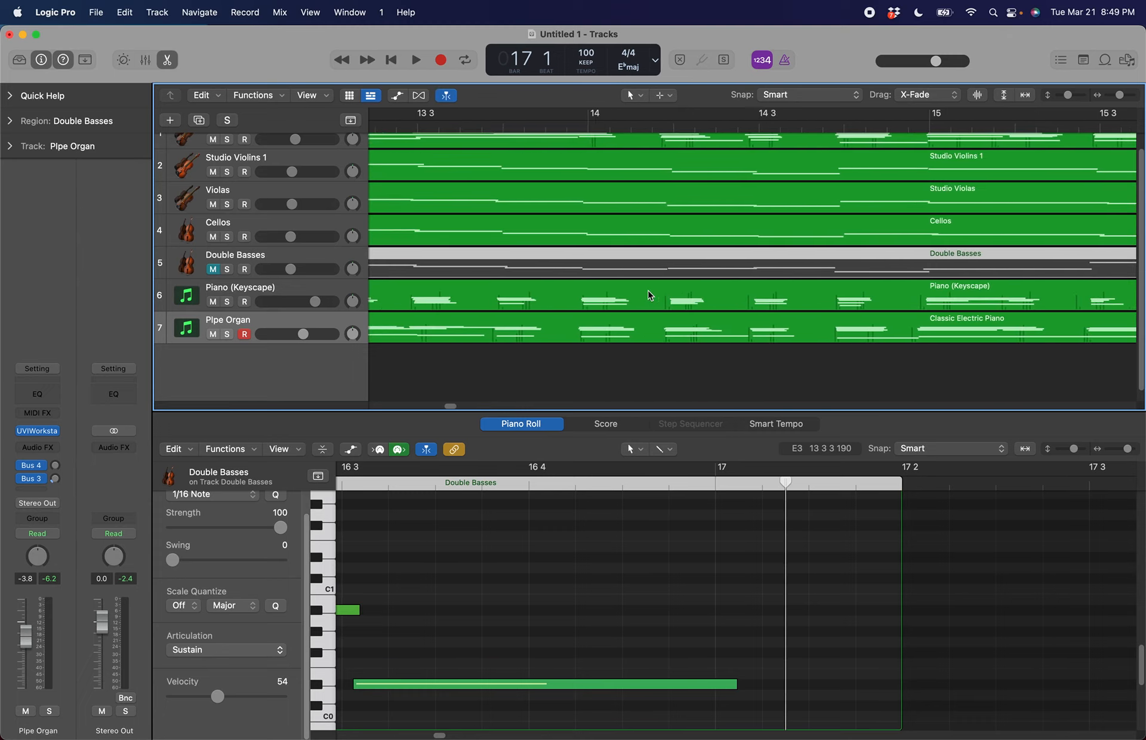
pyautogui.hscroll(-3, 651, 295)
pyautogui.hscroll(3, 651, 295)
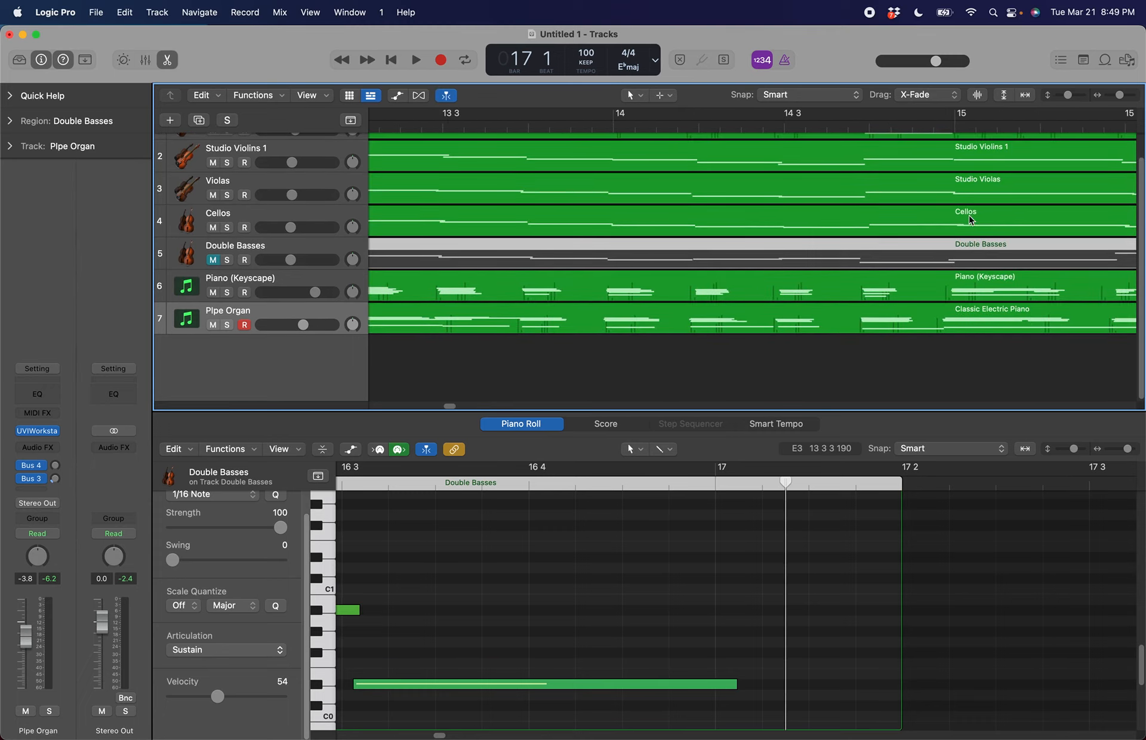
pyautogui.click(924, 287)
pyautogui.click(912, 125)
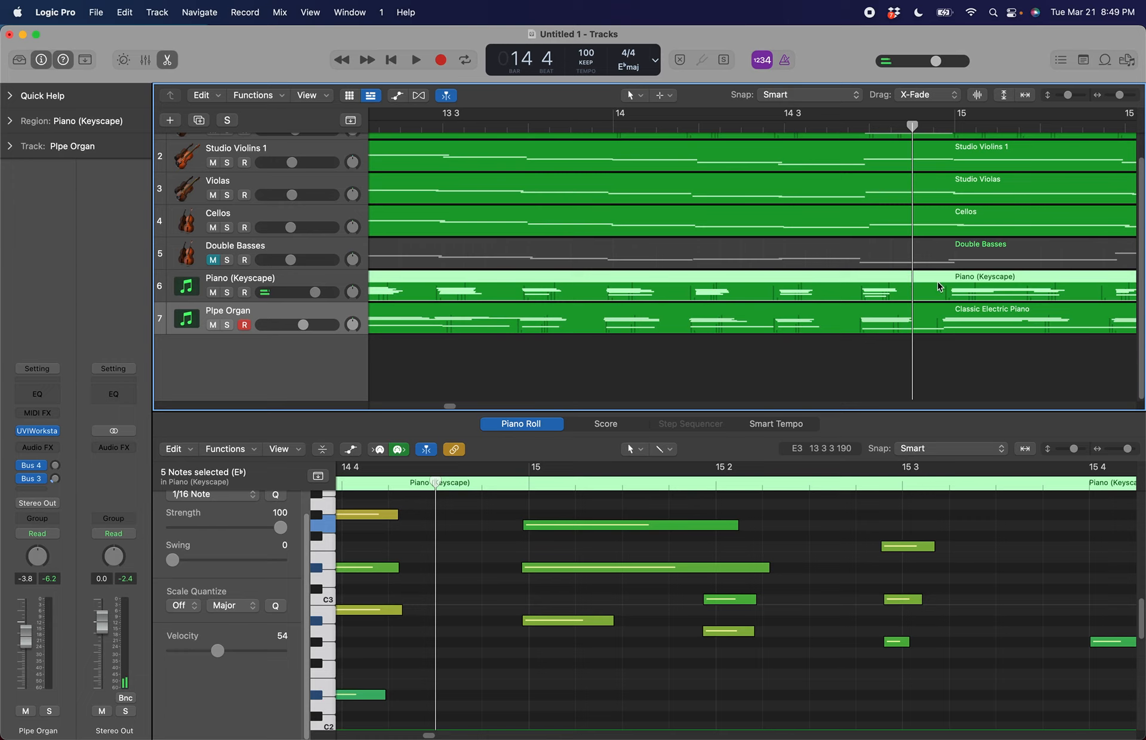
pyautogui.press('super+t')
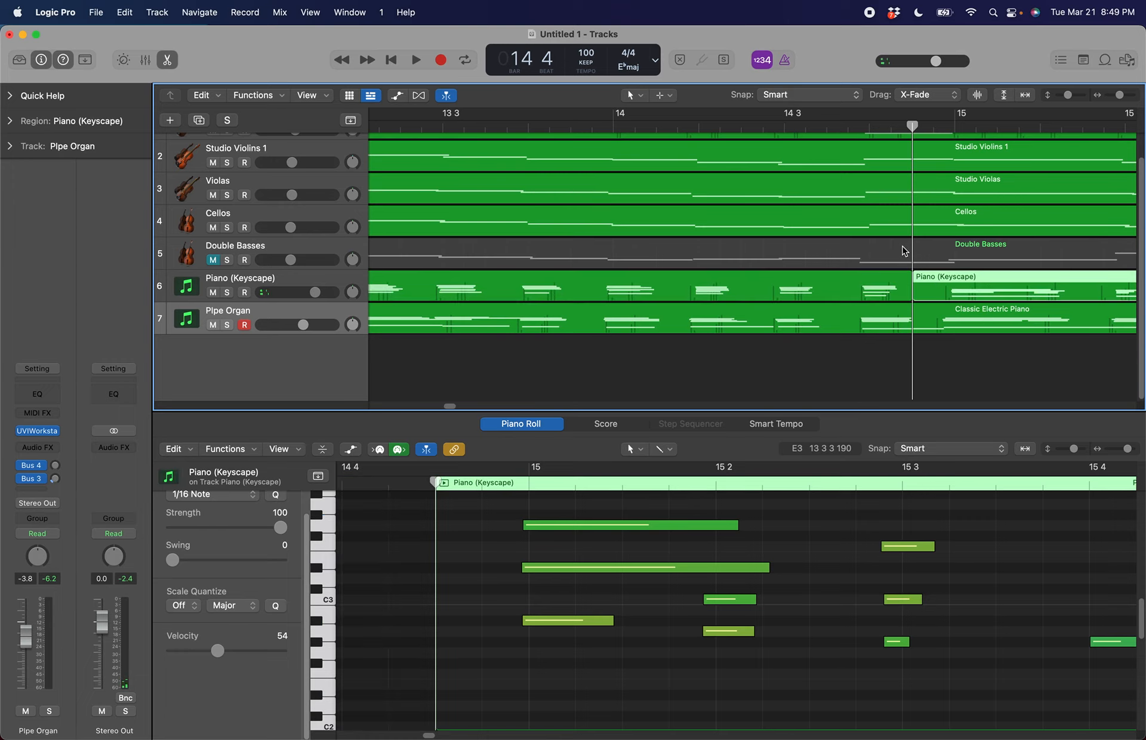
# Undo the Piano (Keyscape) region split and split the region again at the playhead
pyautogui.click(871, 284)
pyautogui.click(946, 291)
pyautogui.press('super+Right')
pyautogui.press('super+Right')
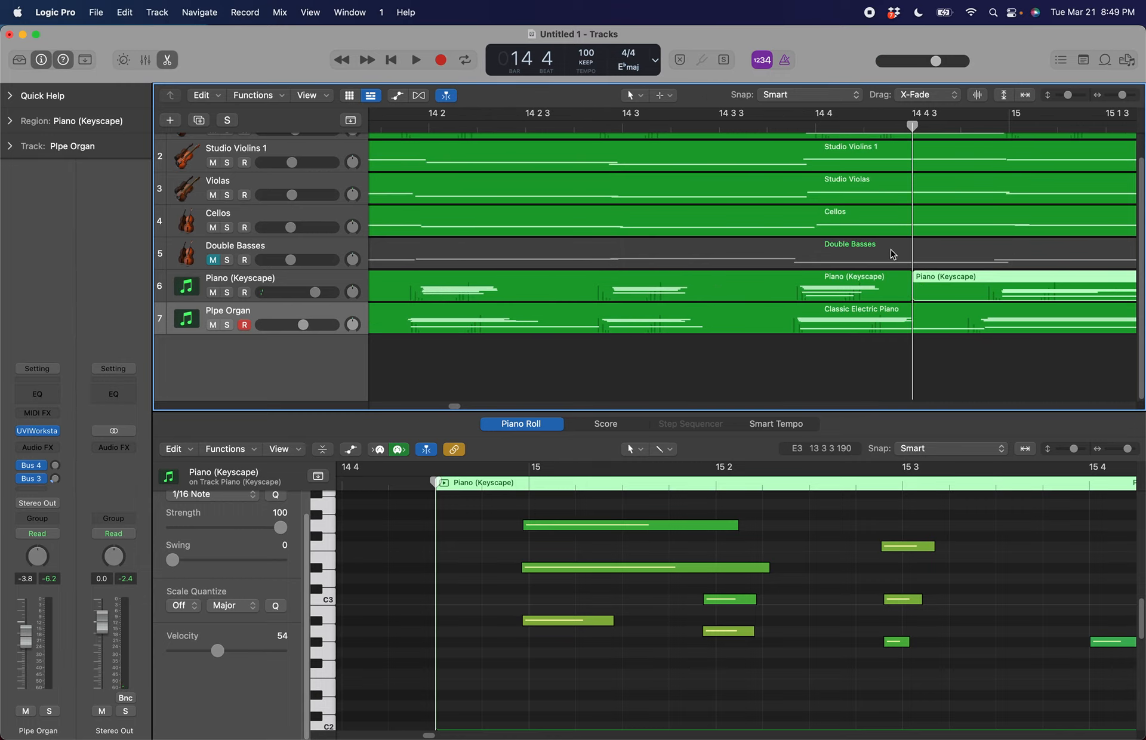
pyautogui.click(917, 375)
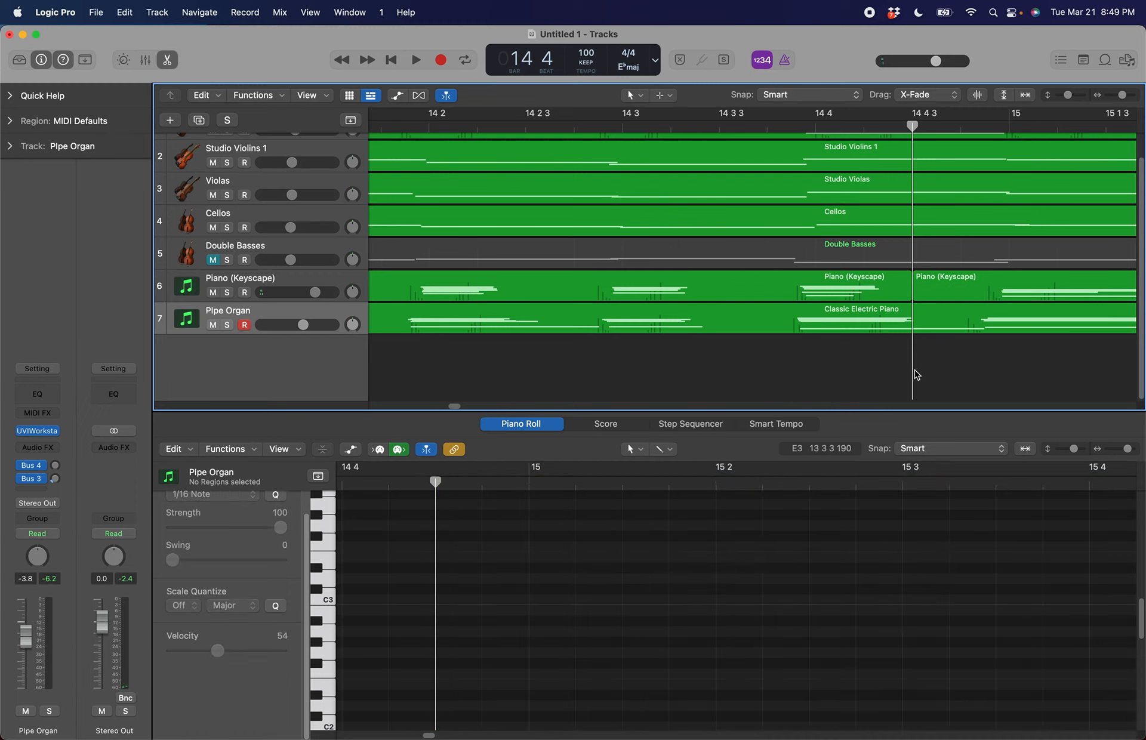
pyautogui.click(893, 290)
pyautogui.click(913, 285)
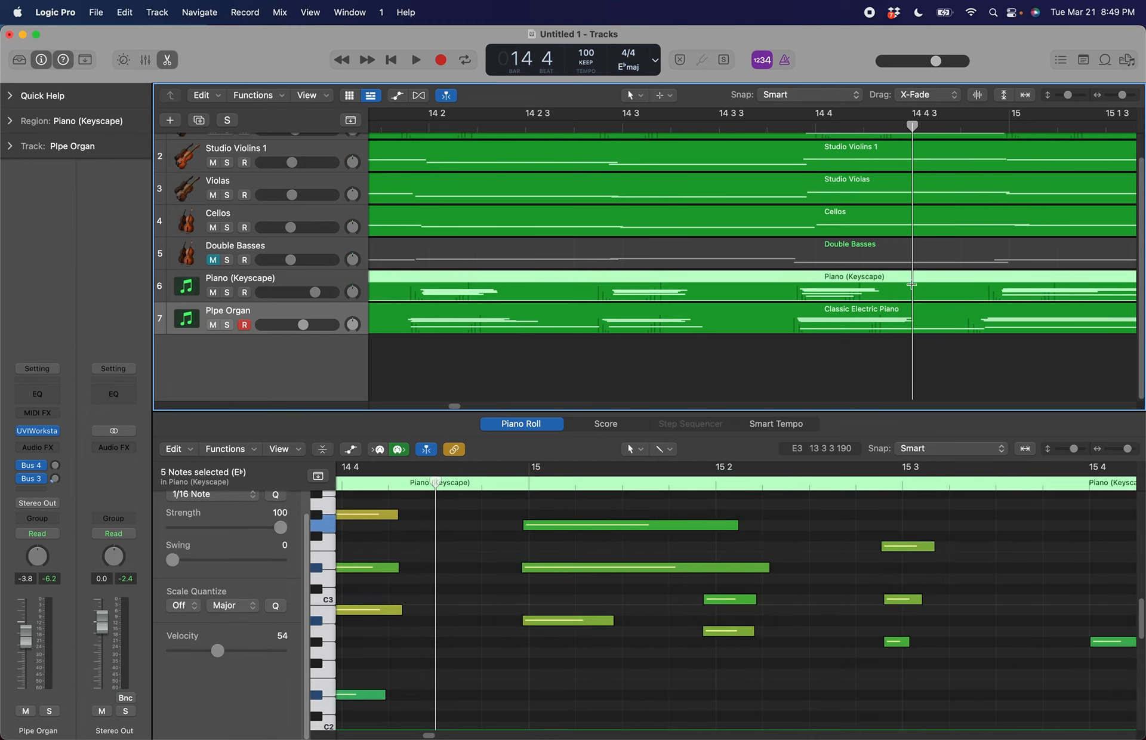
pyautogui.press('super+t')
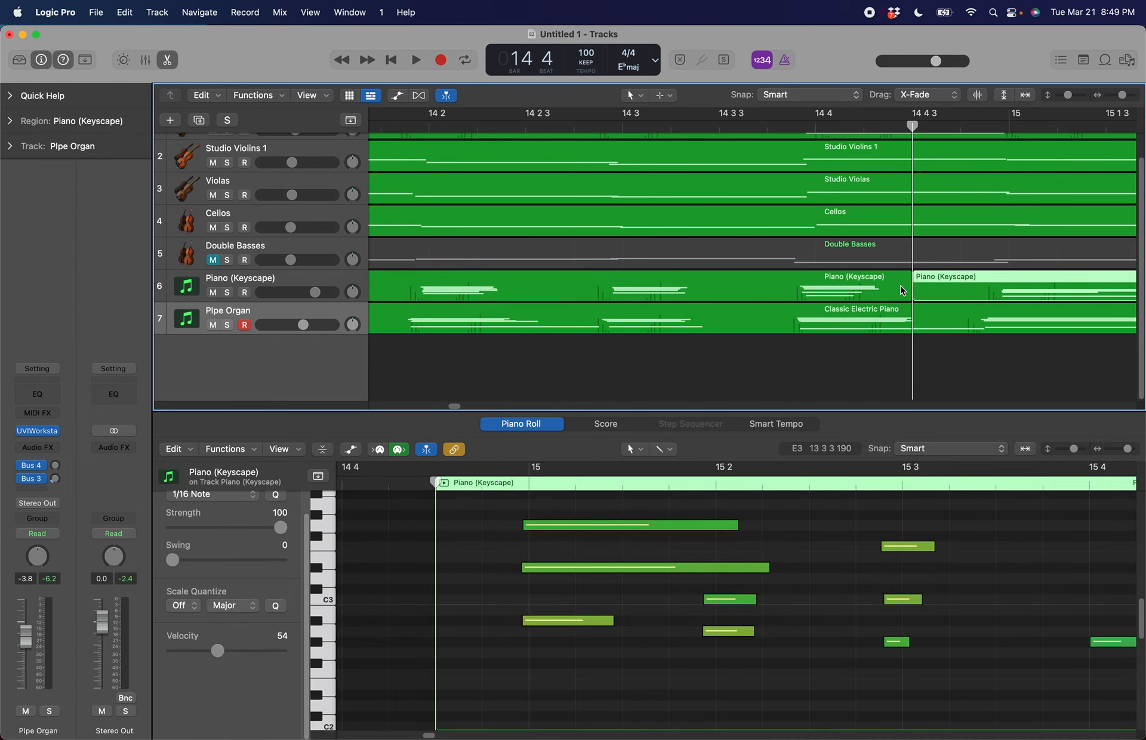
# Try marking the stretch around the Piano (Keyscape) split at 14 4 3 with the Marquee tool, and return to the Pointer tool
pyautogui.click(632, 94)
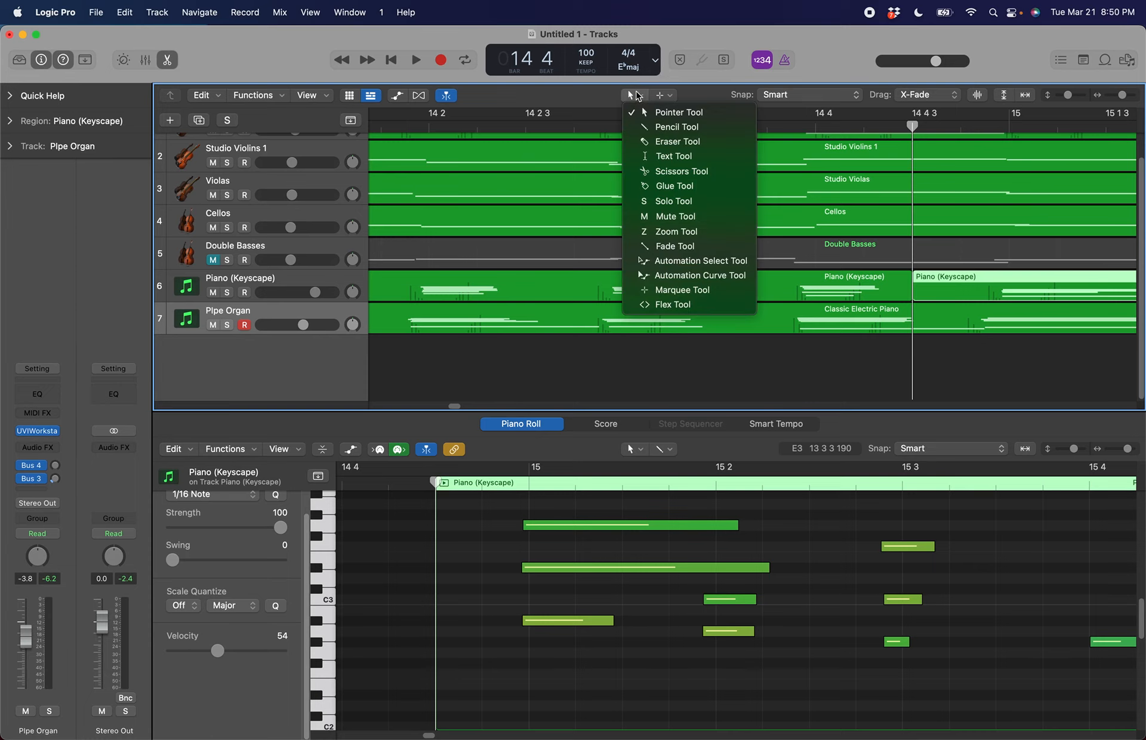
pyautogui.click(707, 290)
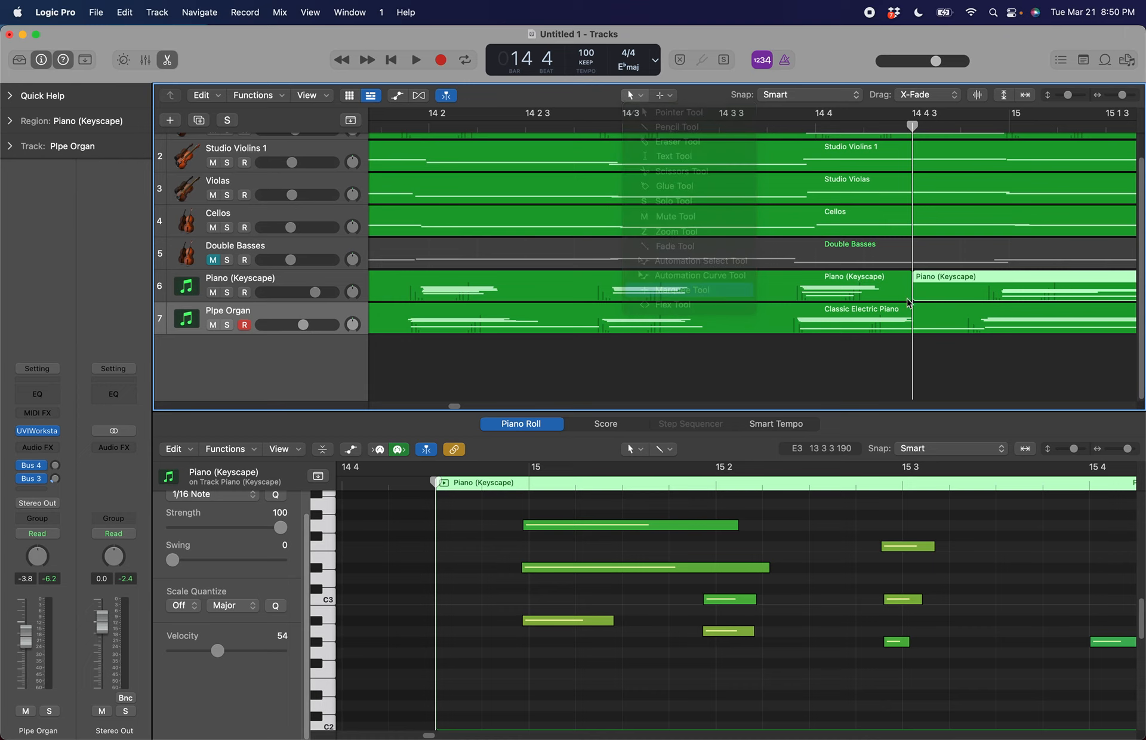
pyautogui.moveTo(899, 285); pyautogui.dragTo(931, 287)
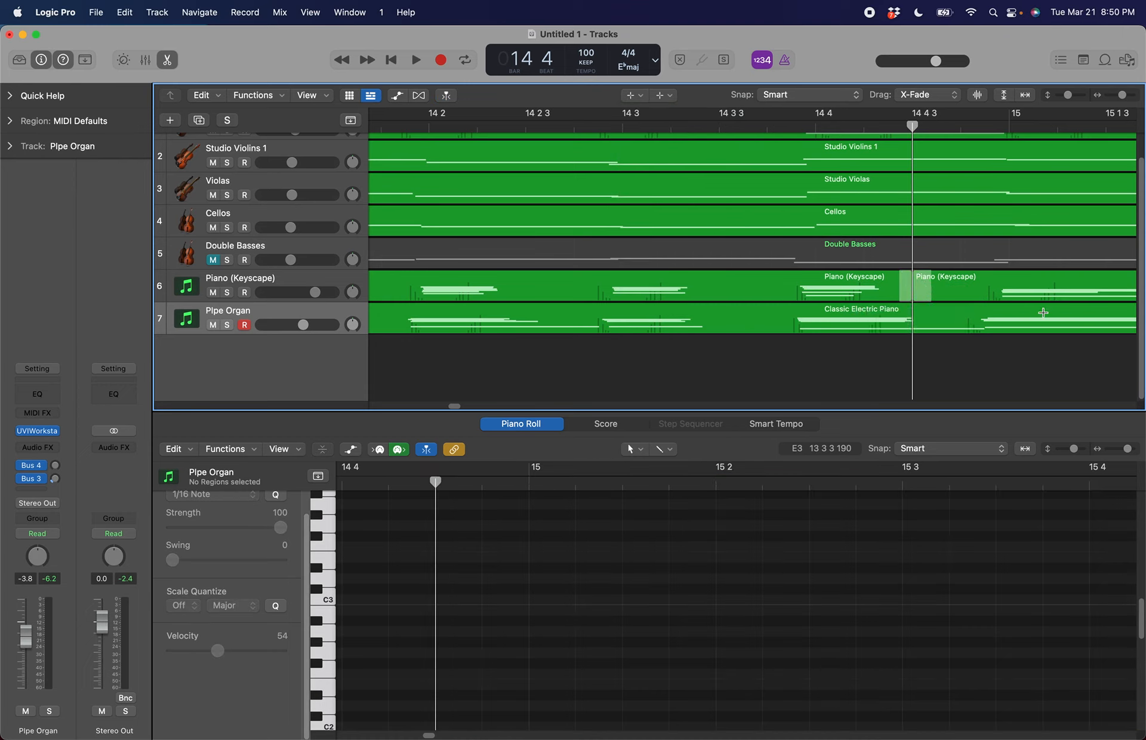
pyautogui.moveTo(937, 334); pyautogui.dragTo(920, 335)
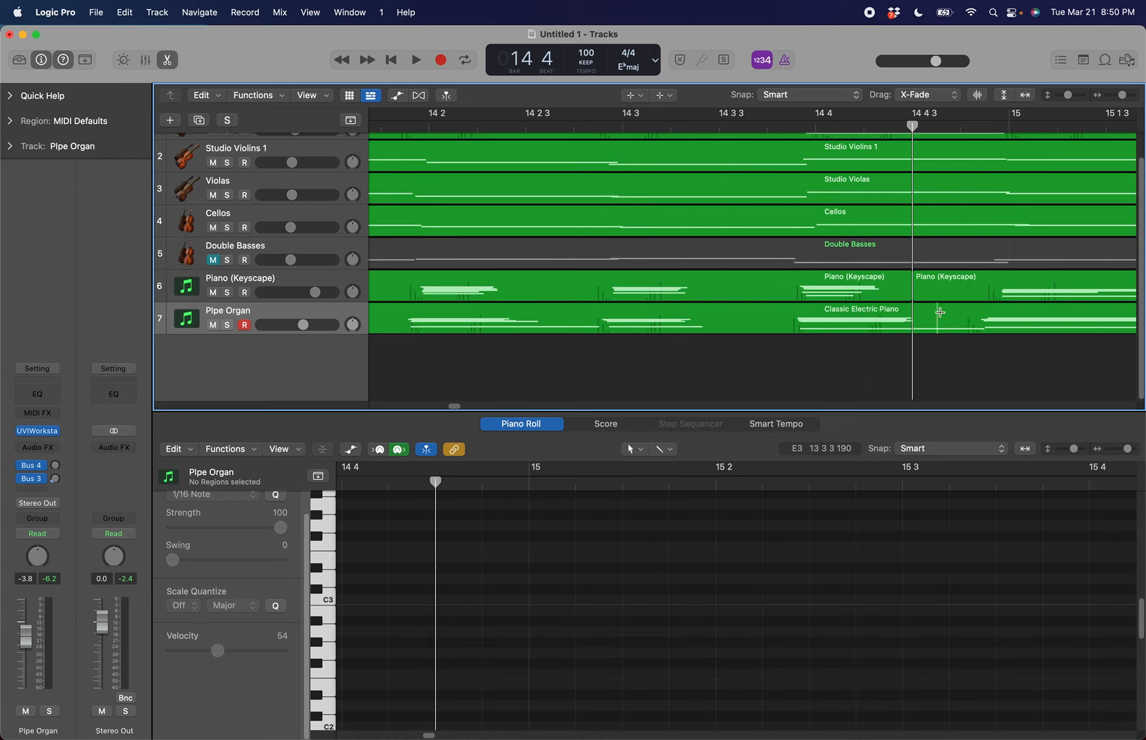
pyautogui.click(633, 97)
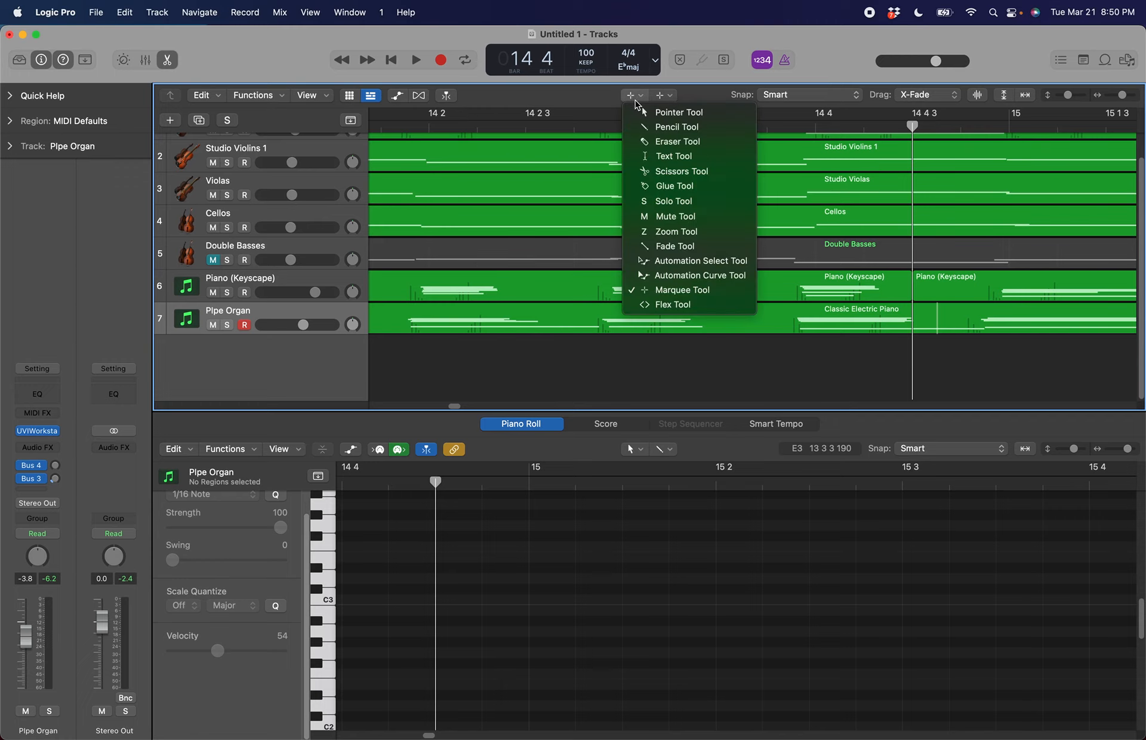
pyautogui.click(674, 116)
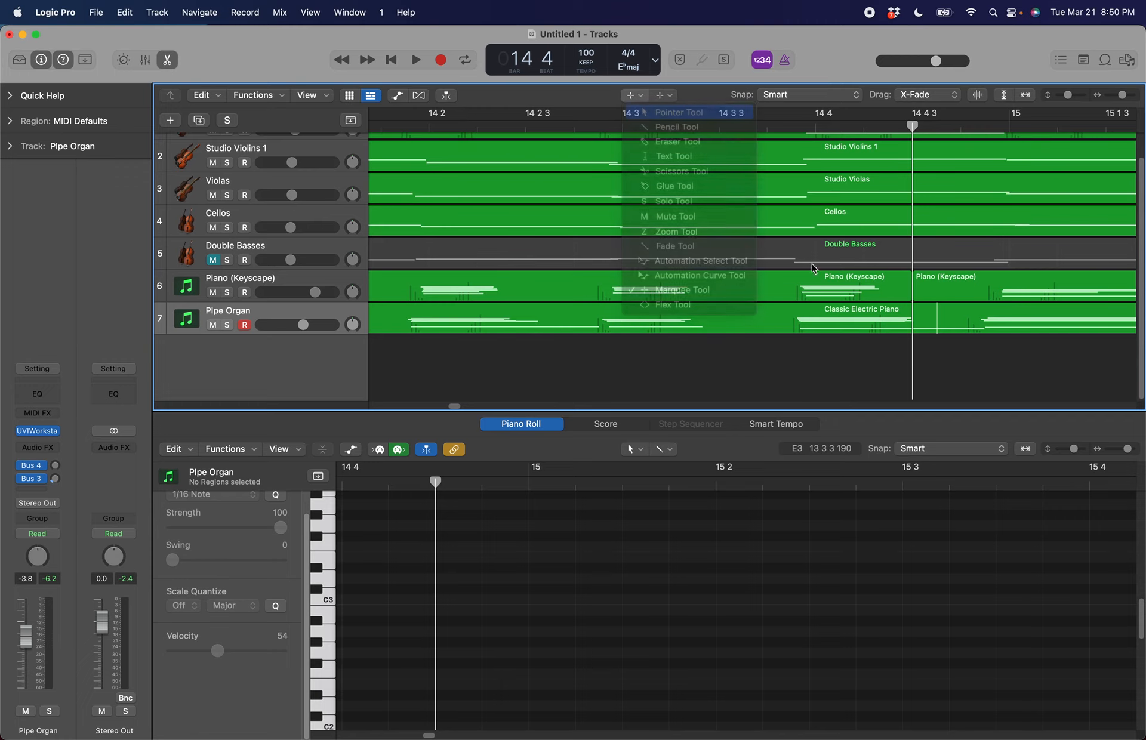
# Add a new software instrument track after Pipe Organ and move the Pipe Organ track below it
pyautogui.click(878, 294)
pyautogui.click(945, 287)
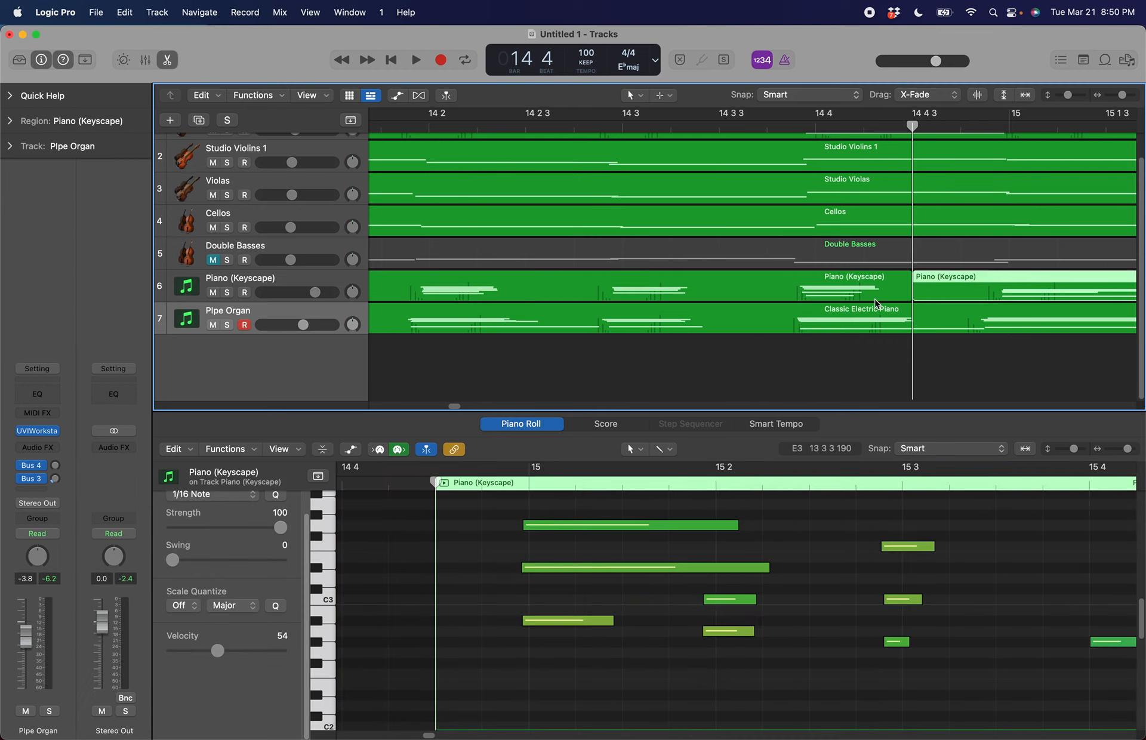
pyautogui.moveTo(905, 296)
pyautogui.mouseDown()
pyautogui.moveTo(917, 297)
pyautogui.moveTo(901, 296)
pyautogui.mouseUp()
pyautogui.rightClick(257, 313)
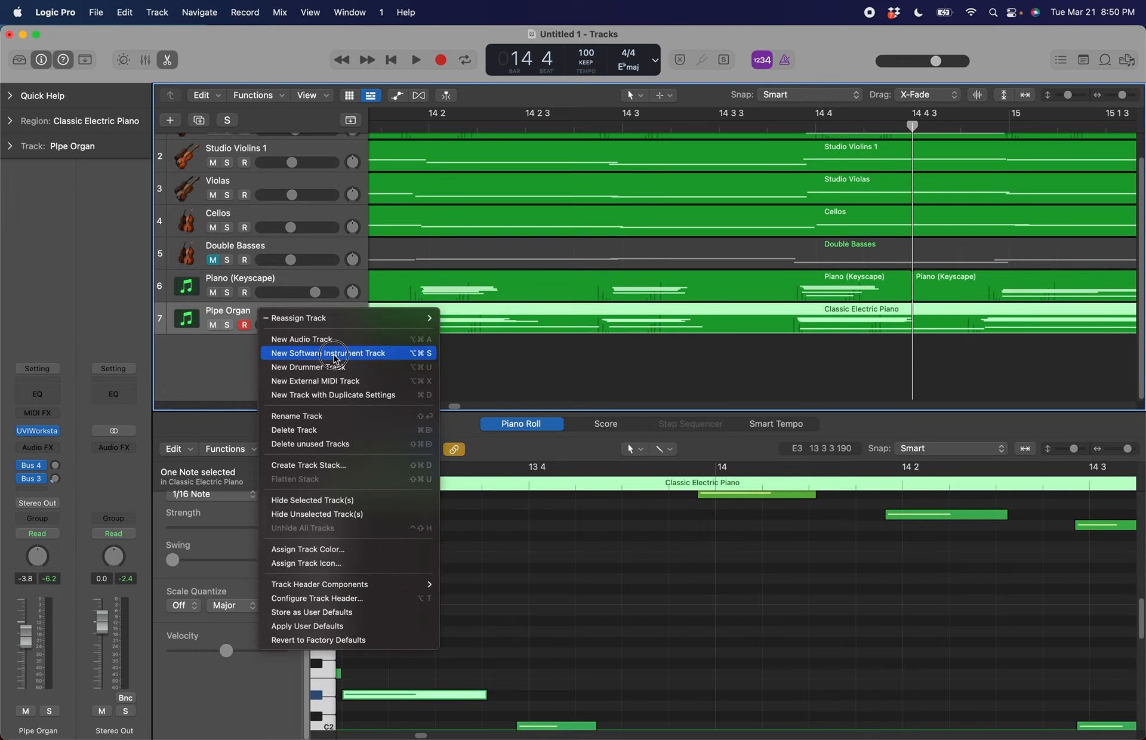
pyautogui.click(895, 412)
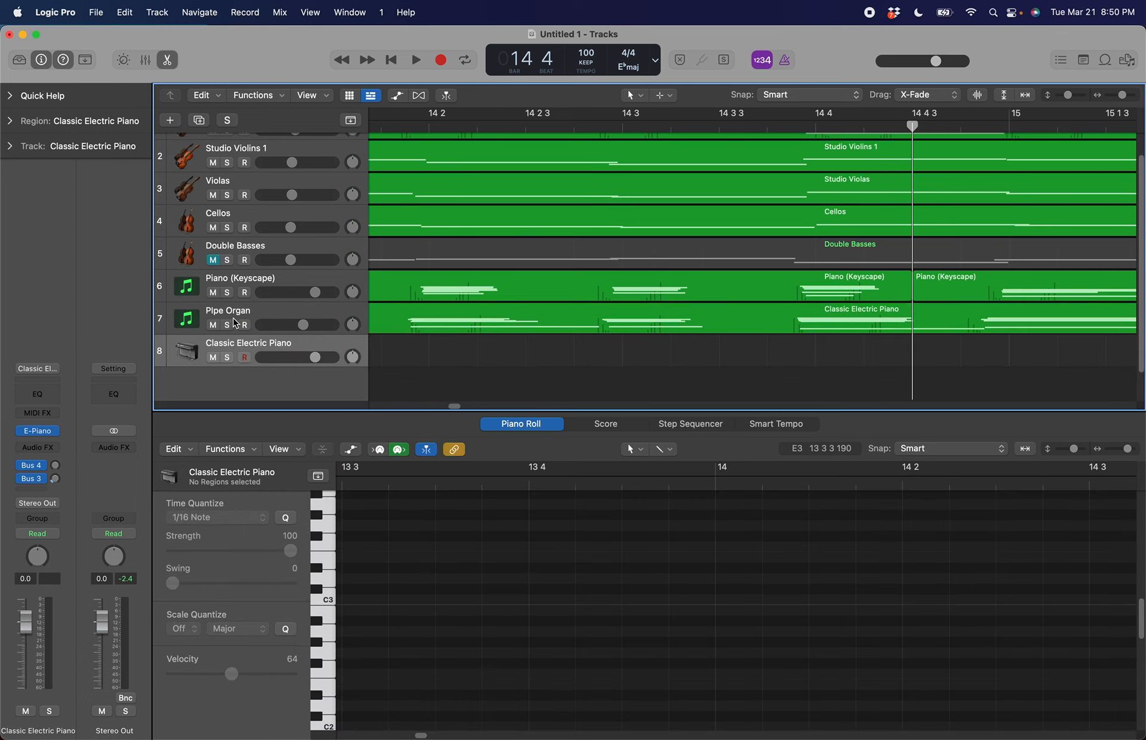
pyautogui.moveTo(243, 312); pyautogui.dragTo(272, 356)
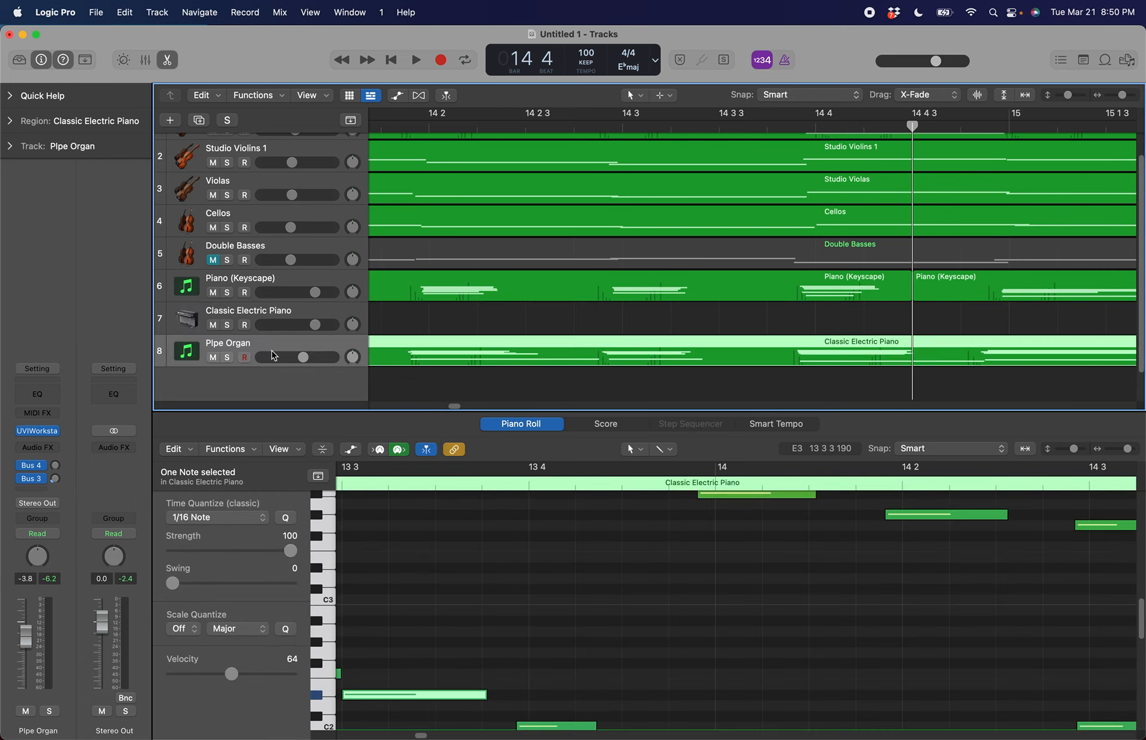
# Select both Piano (Keyscape) regions on either side of the split and join them into one region
pyautogui.click(867, 312)
pyautogui.click(902, 293)
pyautogui.keyDown('shift'); pyautogui.click(928, 296); pyautogui.keyUp('shift')
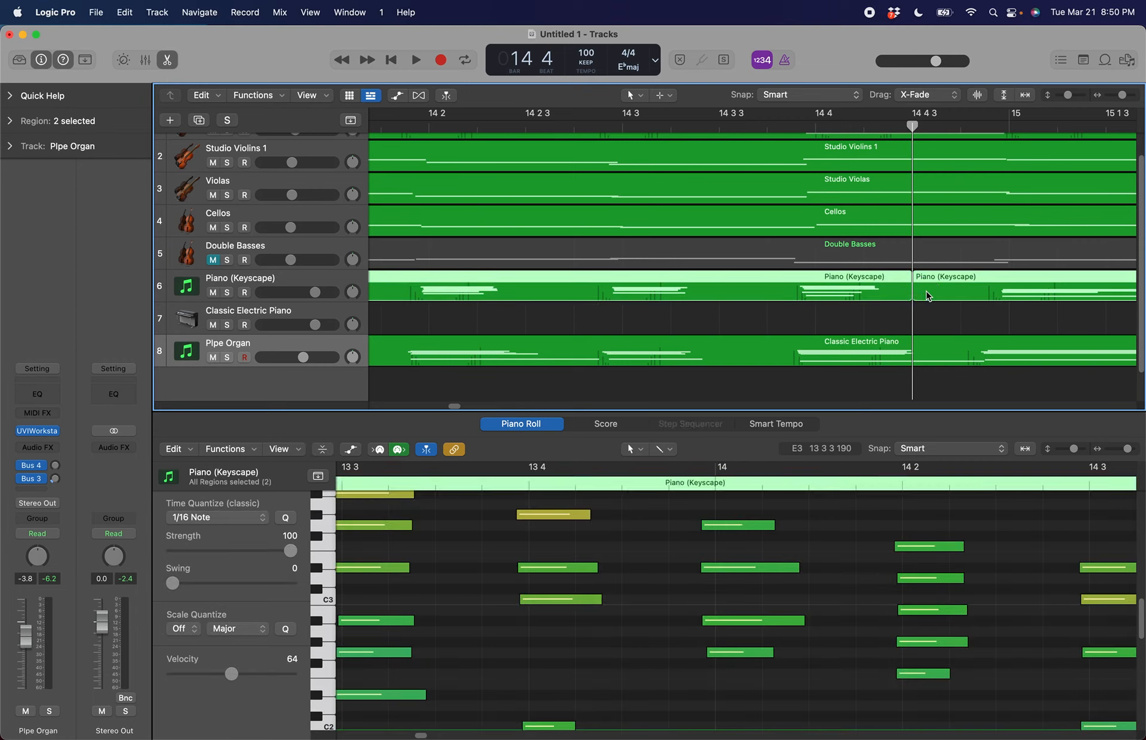
pyautogui.click(898, 332)
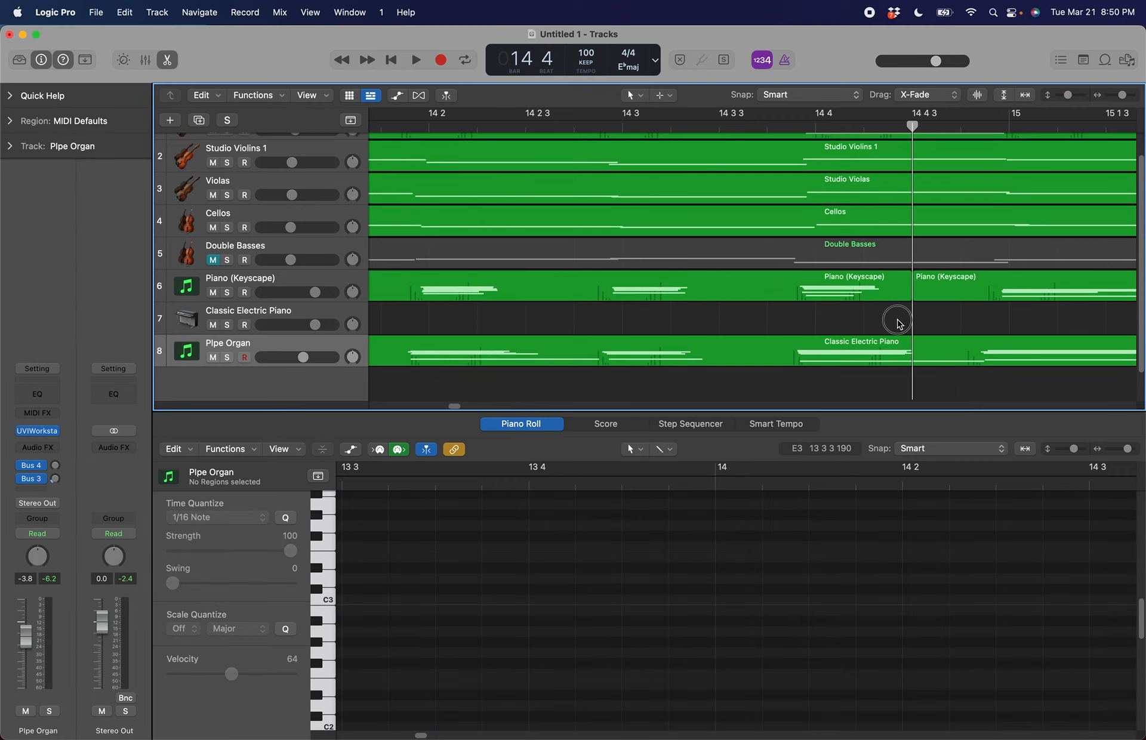
pyautogui.click(905, 309)
pyautogui.keyDown('shift'); pyautogui.click(936, 296); pyautogui.keyUp('shift')
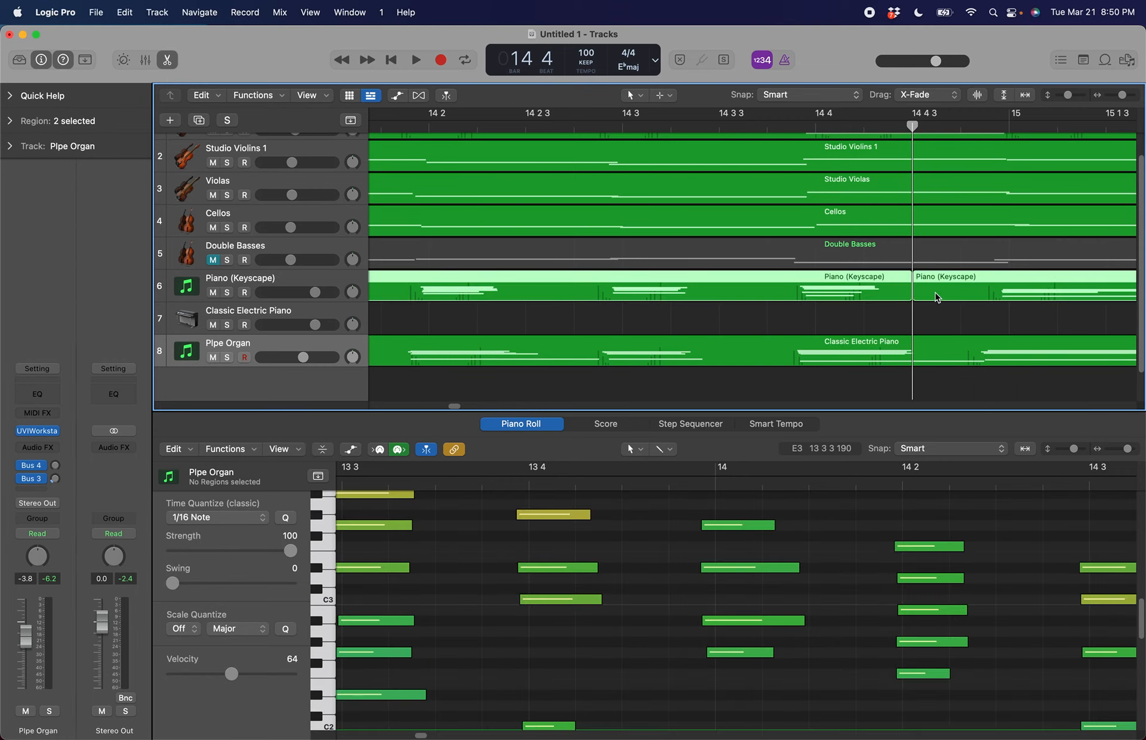
pyautogui.rightClick(902, 299)
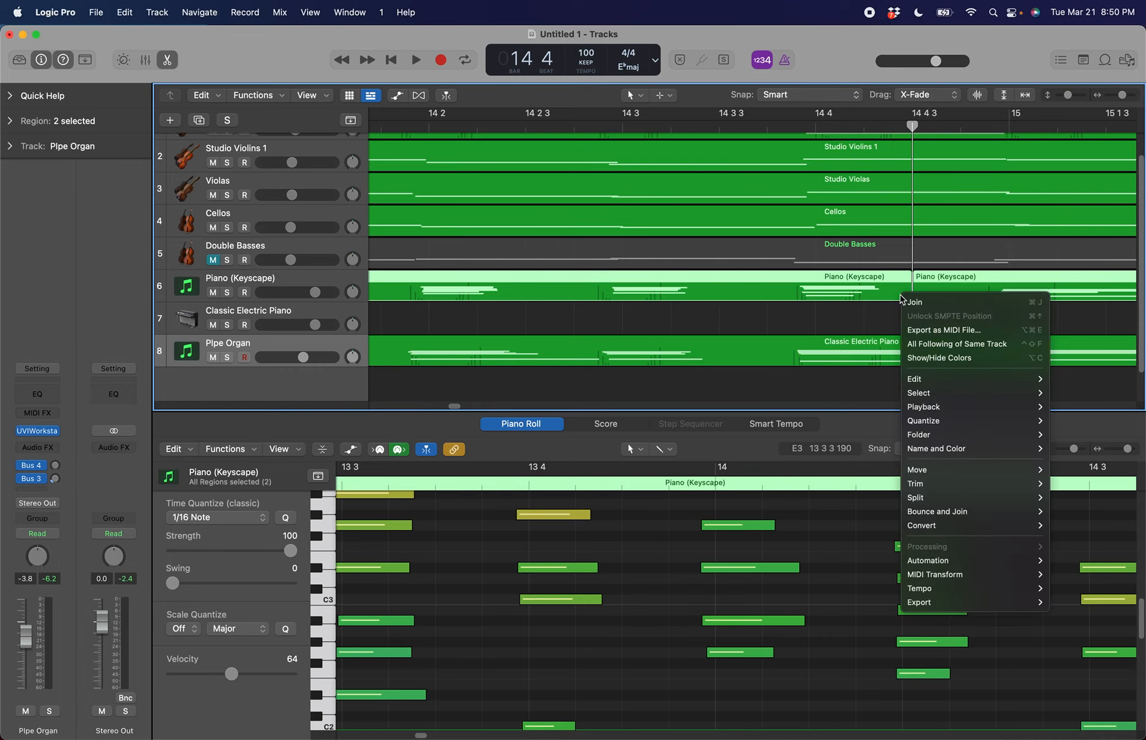
pyautogui.click(932, 308)
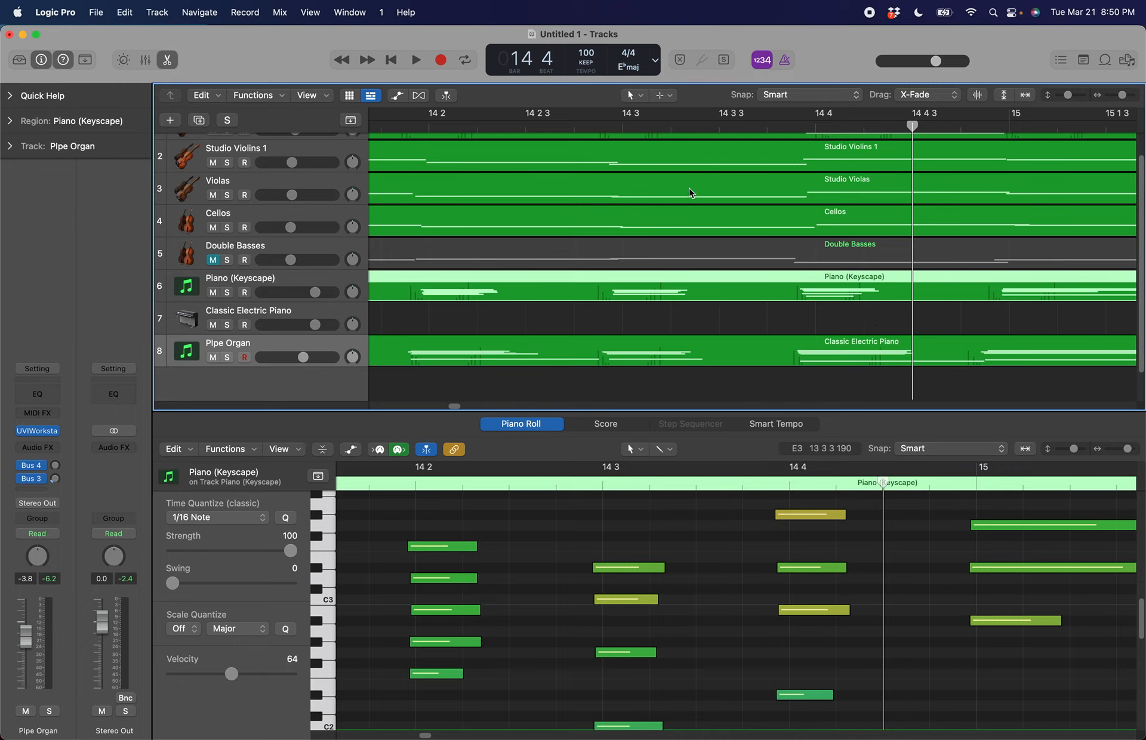
# Play the arrangement from just before bar 13 to bar 17 and lower the Pipe Organ volume to -8.2 dB during playback
pyautogui.hscroll(-10, 689, 192)
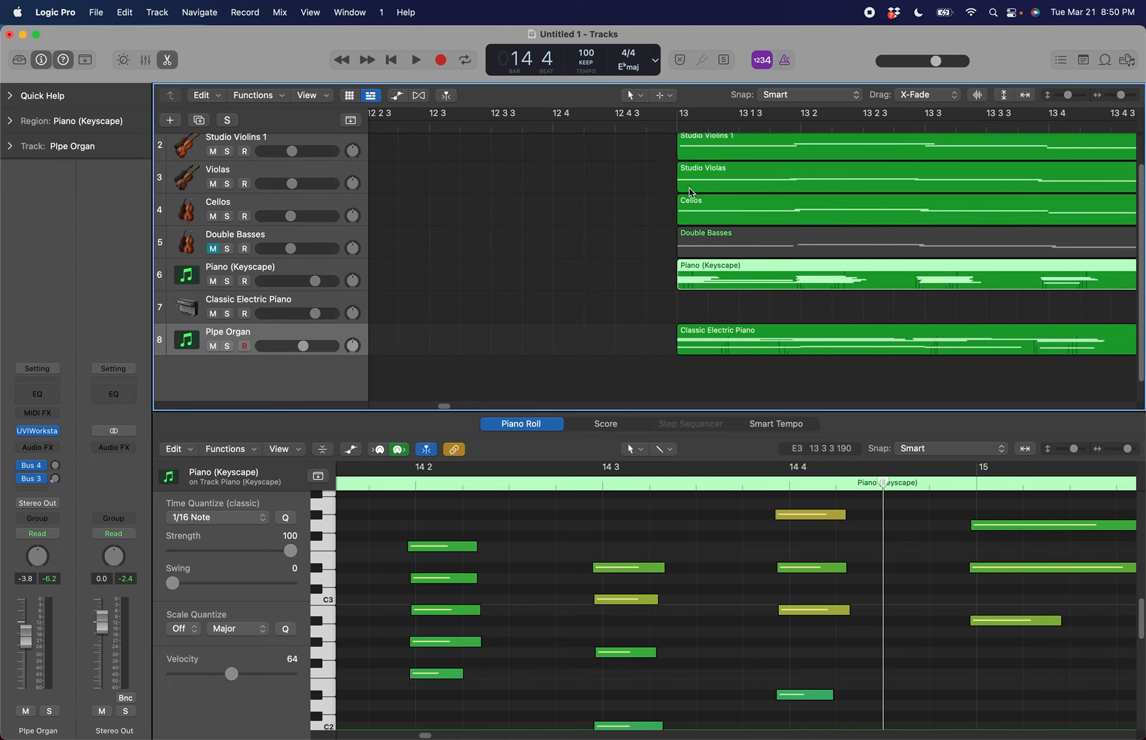
pyautogui.click(651, 124)
pyautogui.press('space')
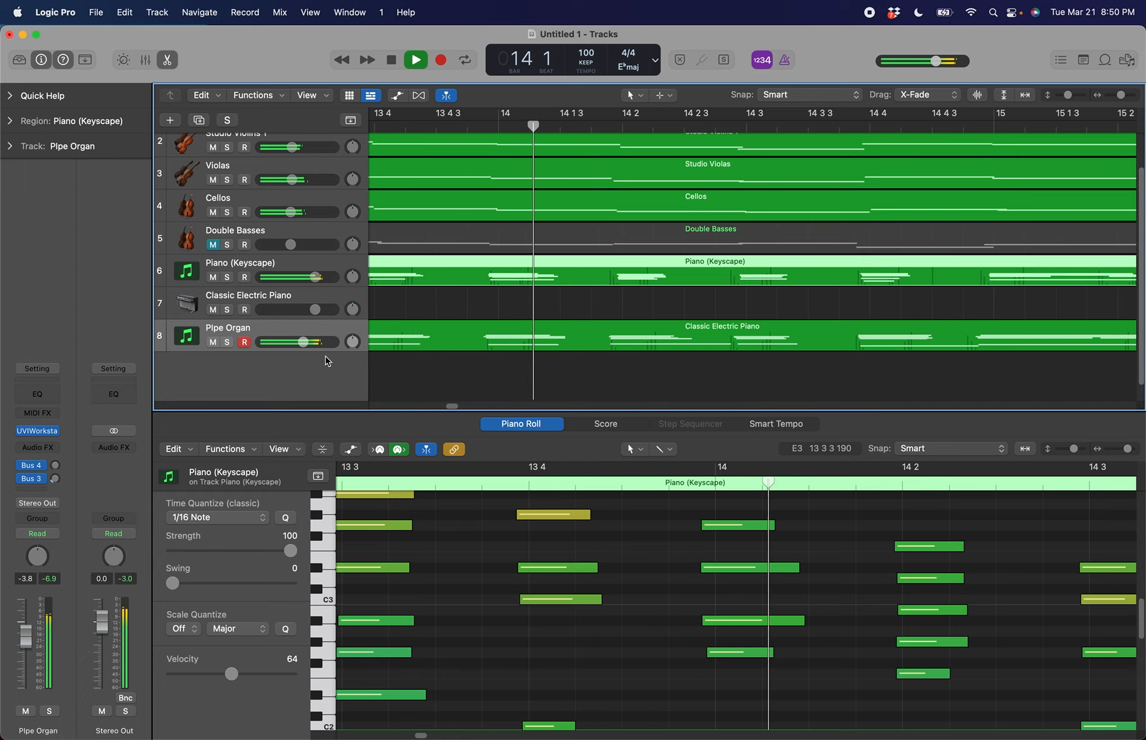
pyautogui.scroll(3, 314, 376)
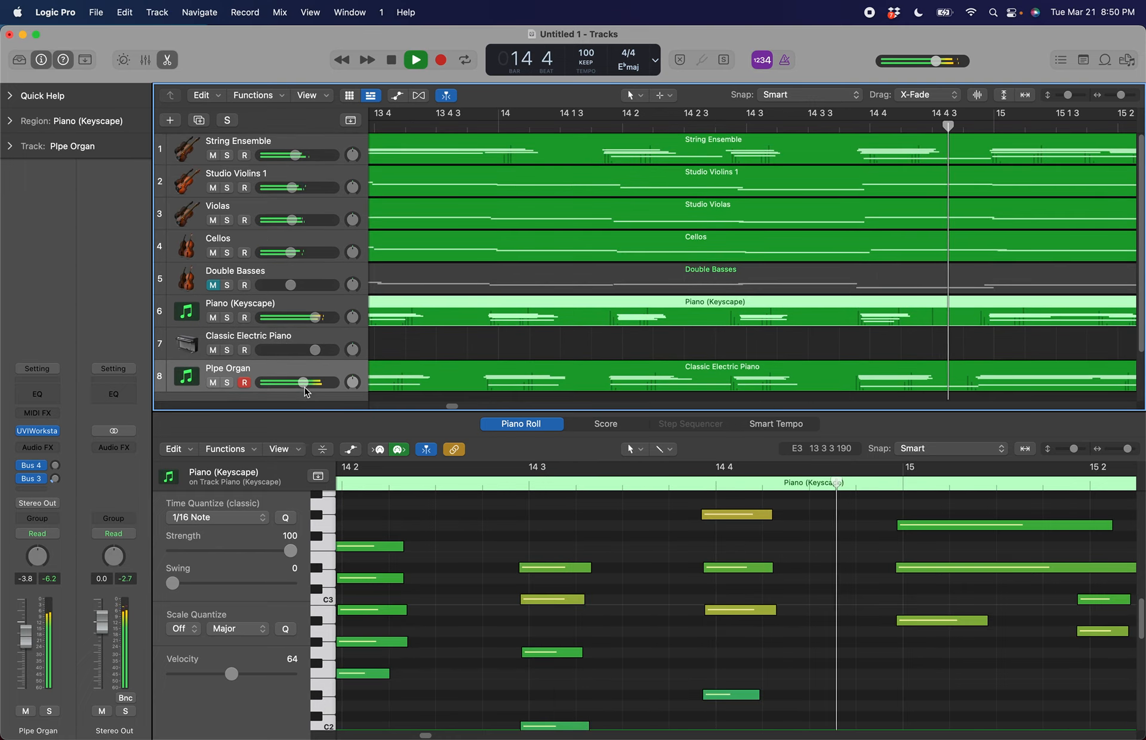
pyautogui.moveTo(305, 393); pyautogui.dragTo(294, 392)
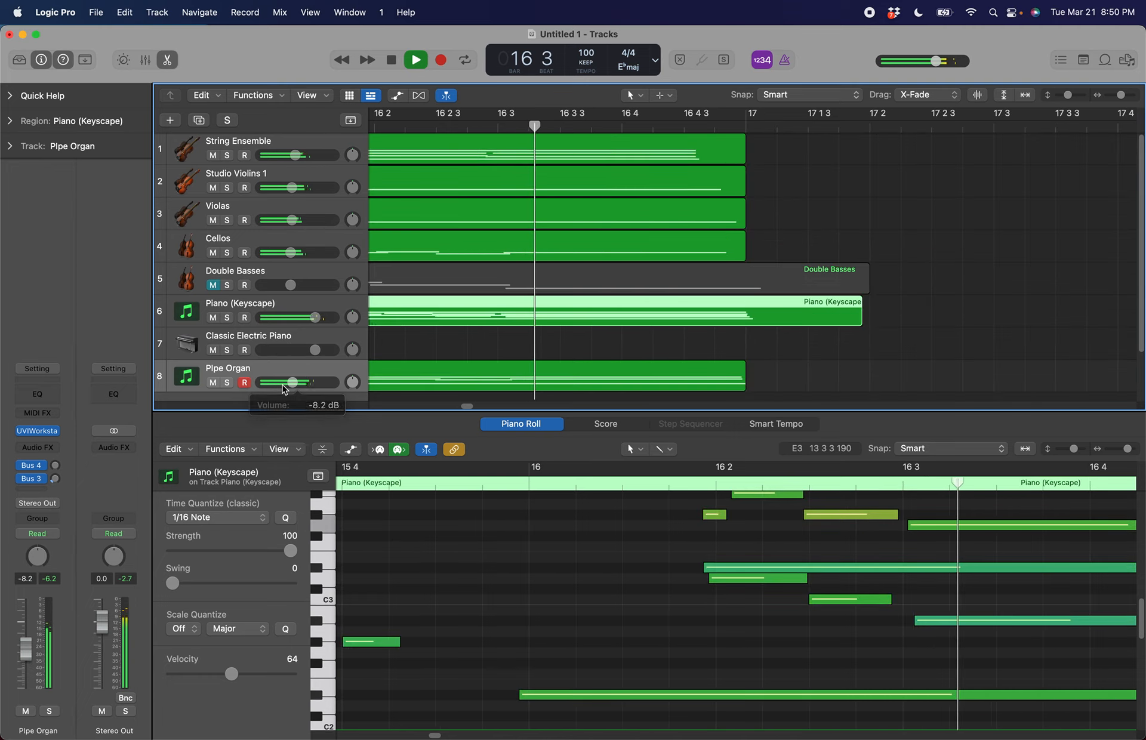
pyautogui.press('space')
pyautogui.scroll(-2, 734, 391)
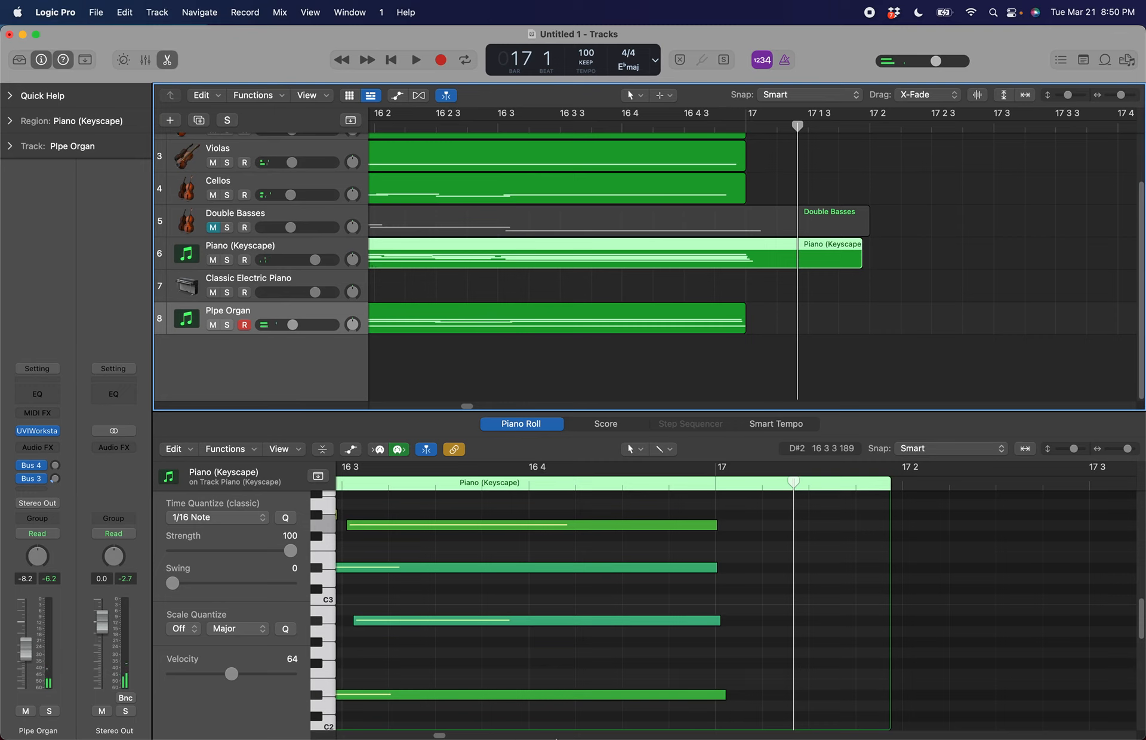
# Switch to Loopback, delete the Audient iD44 channel 3 and 4 connections to the output, and return to Logic Pro
pyautogui.moveTo(556, 738)
pyautogui.click(672, 707)
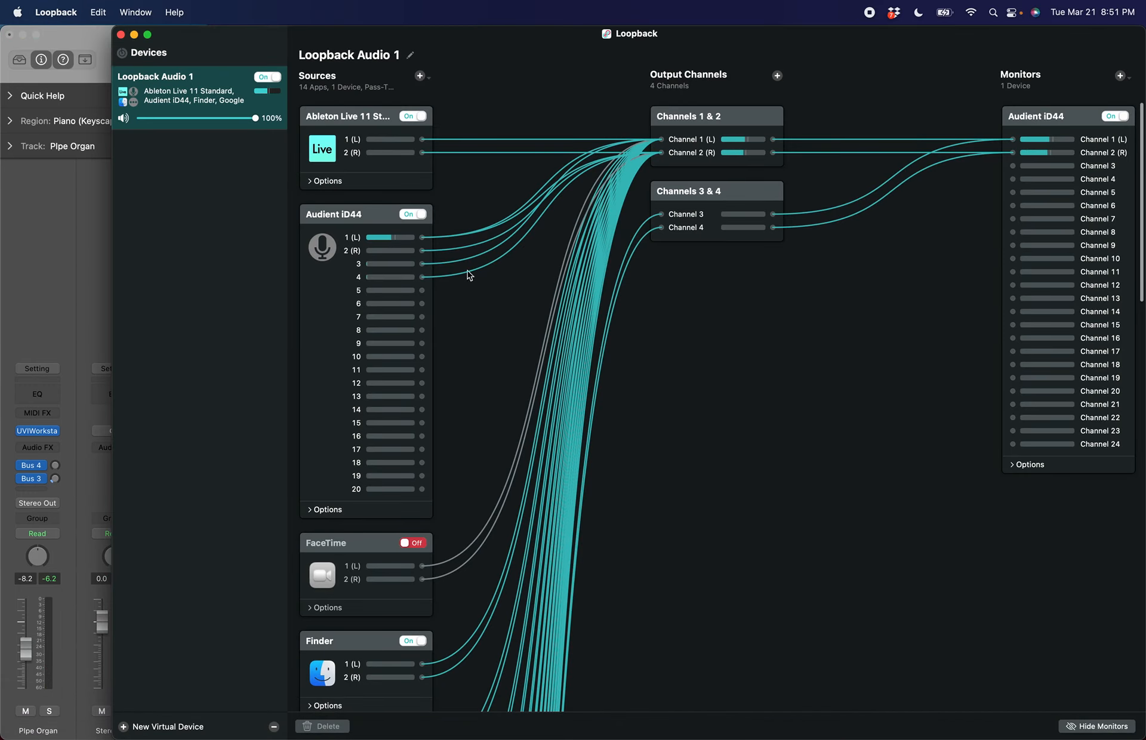
pyautogui.click(443, 266)
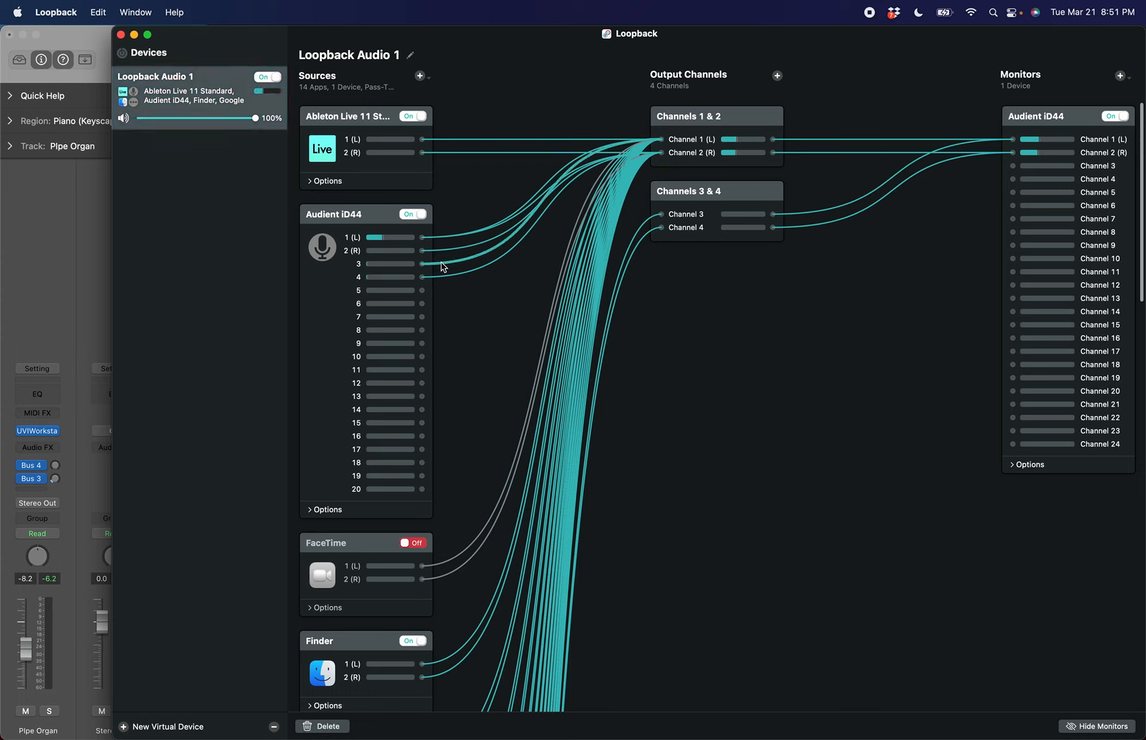
pyautogui.click(326, 726)
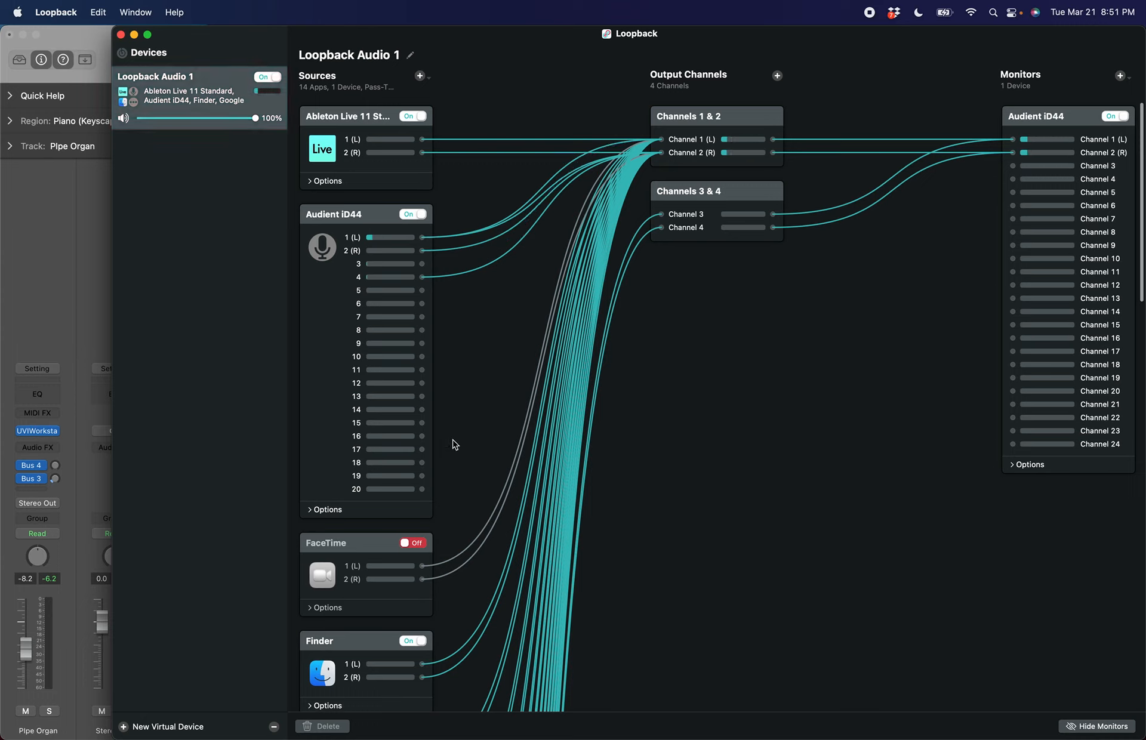
pyautogui.click(444, 278)
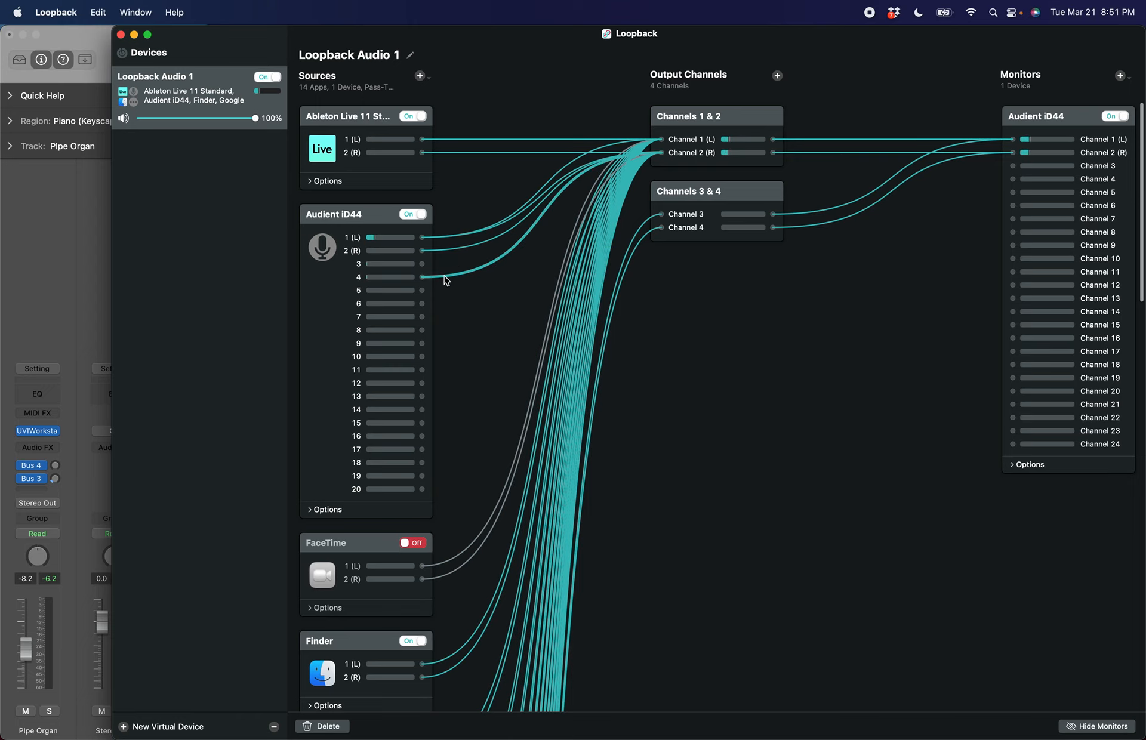
pyautogui.click(327, 726)
pyautogui.press('super+Tab')
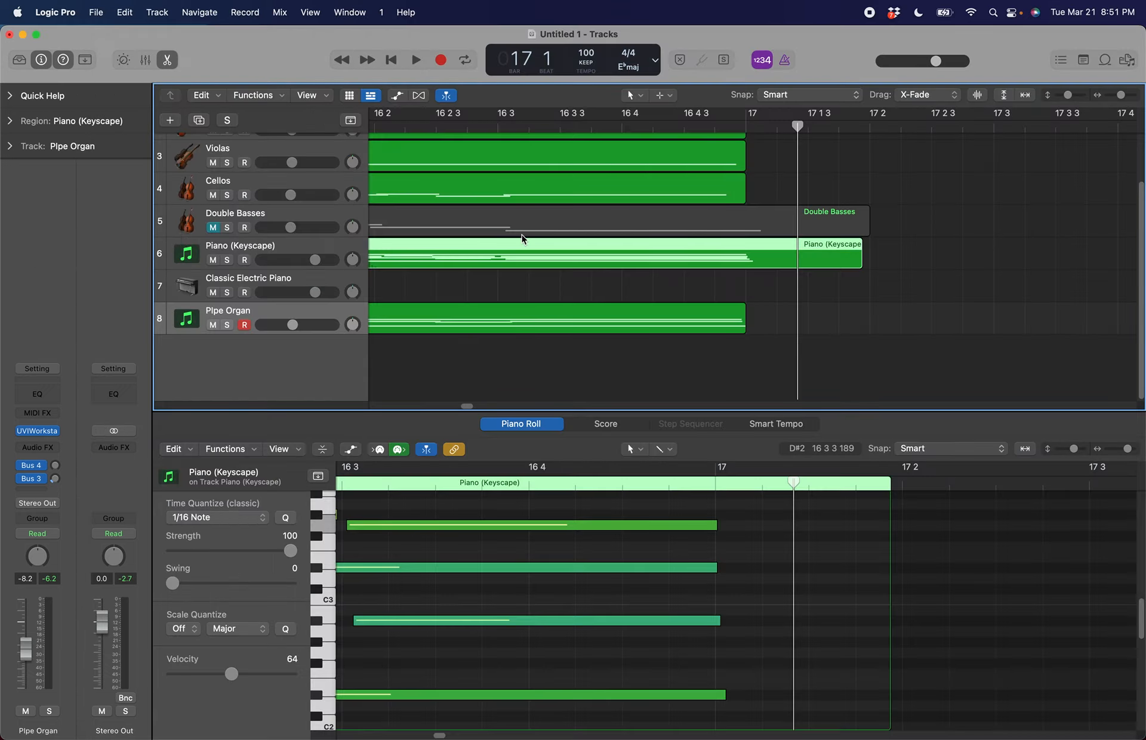
# Mute the Piano (Keyscape) track and place the playhead just before bar 13
pyautogui.hscroll(-10, 609, 248)
pyautogui.hscroll(3, 610, 246)
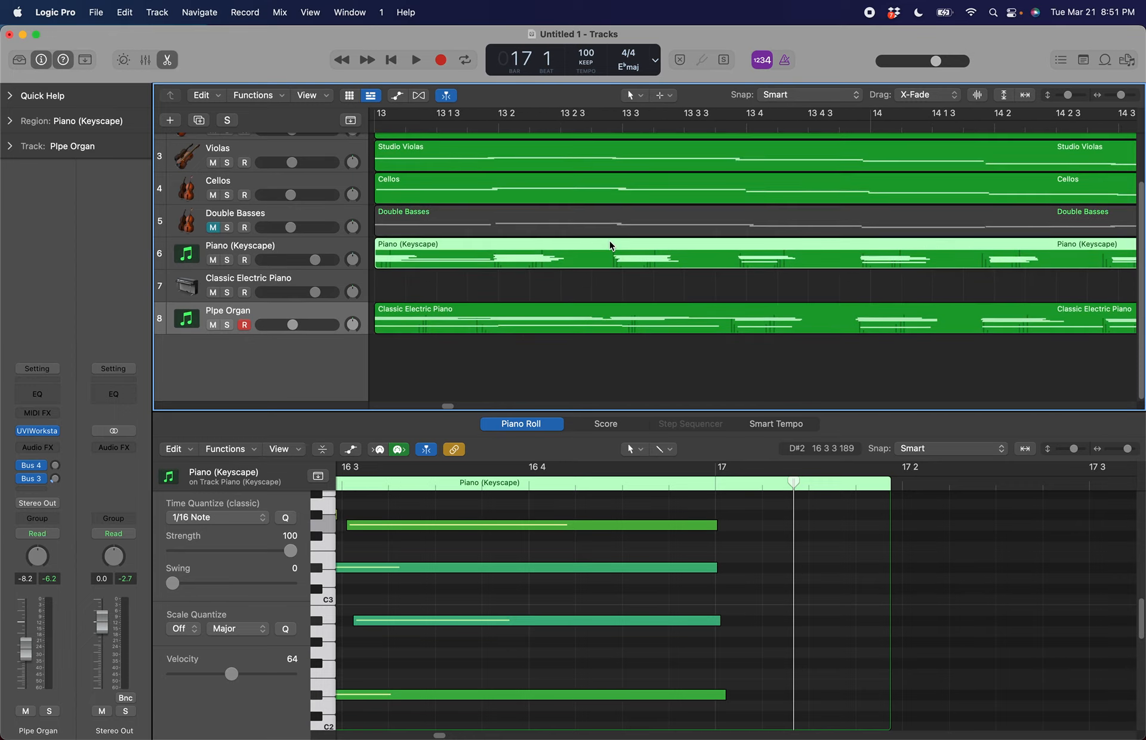
pyautogui.click(212, 260)
pyautogui.hscroll(-1, 478, 191)
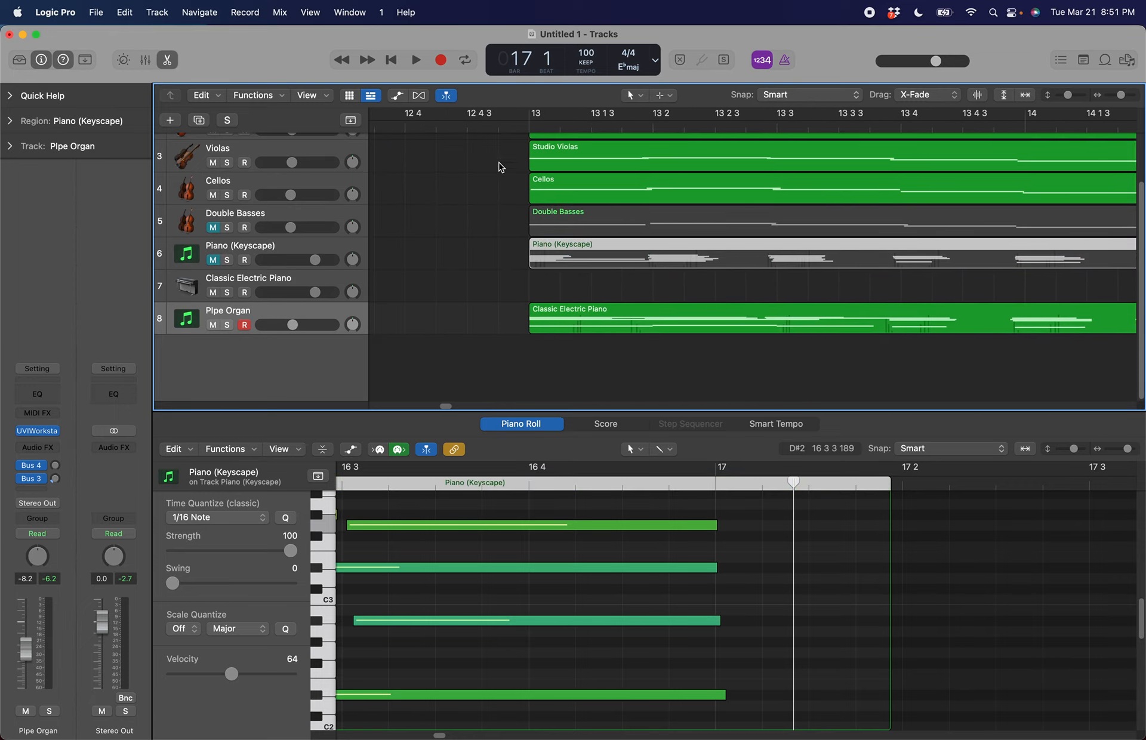
pyautogui.click(519, 126)
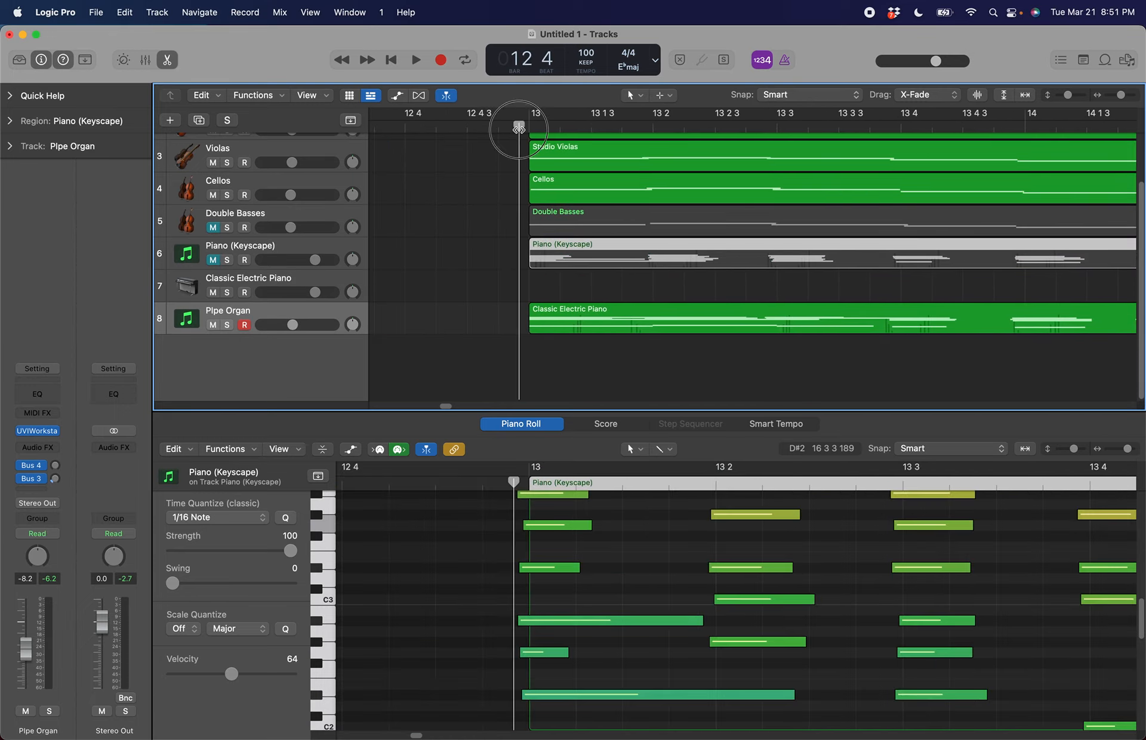
pyautogui.click(157, 12)
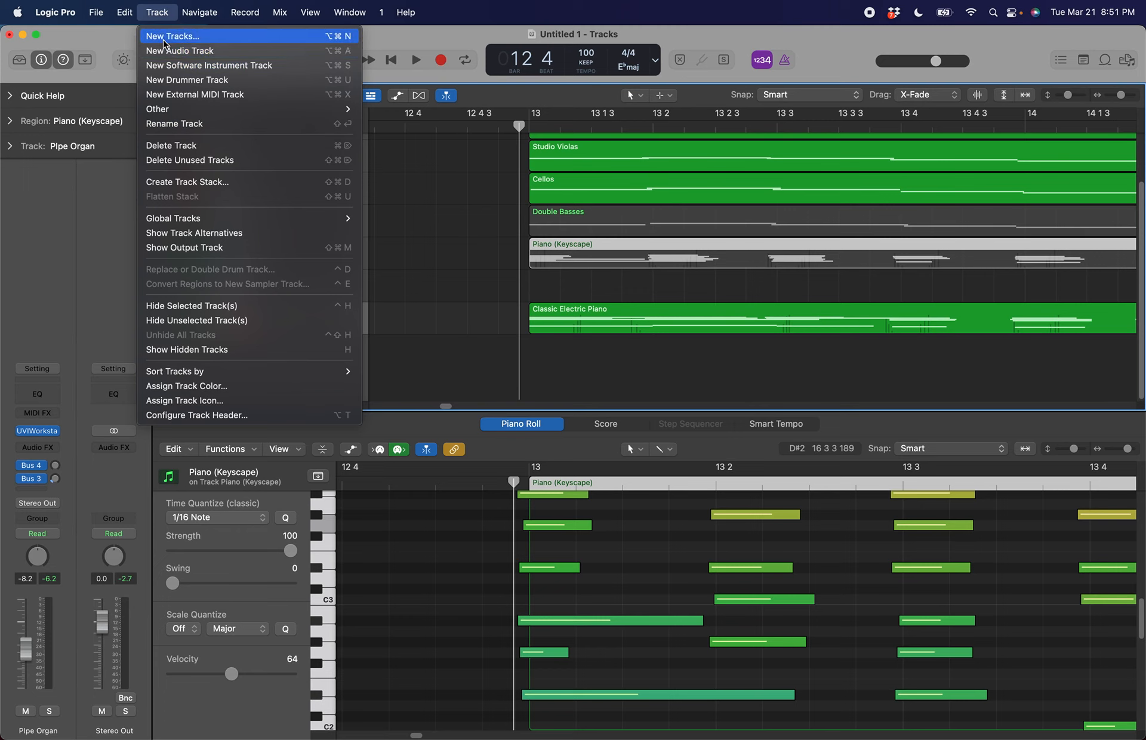
pyautogui.press('Escape')
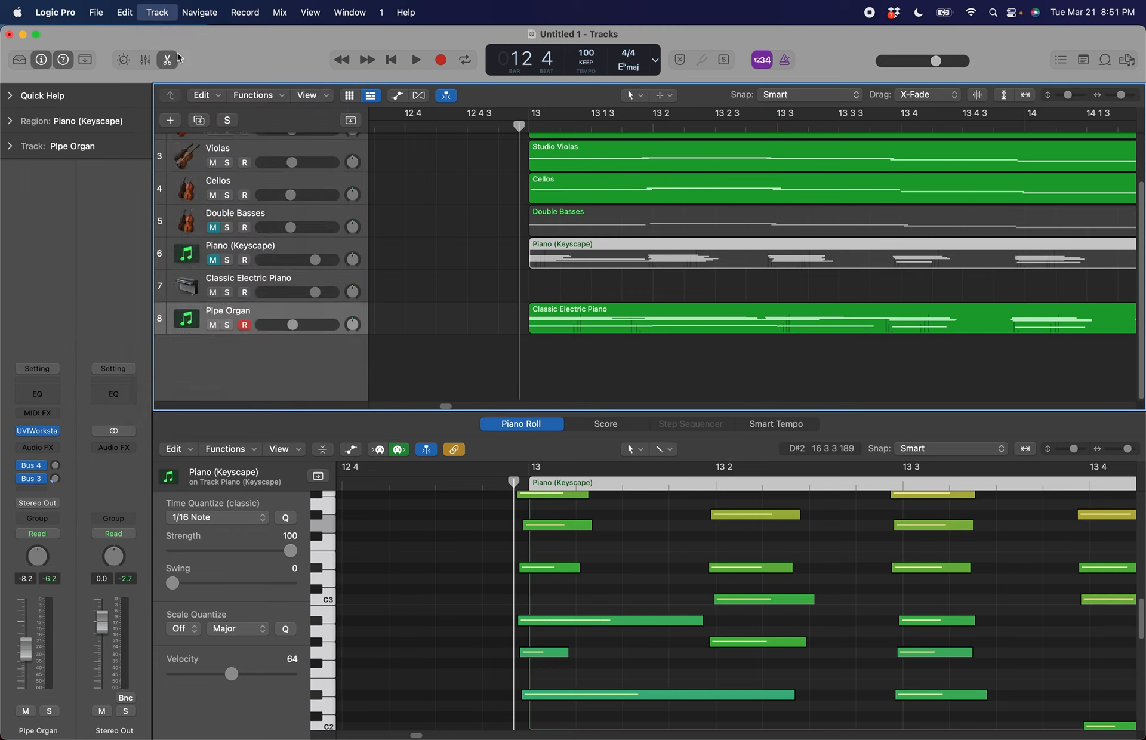
pyautogui.press('alt+super+a')
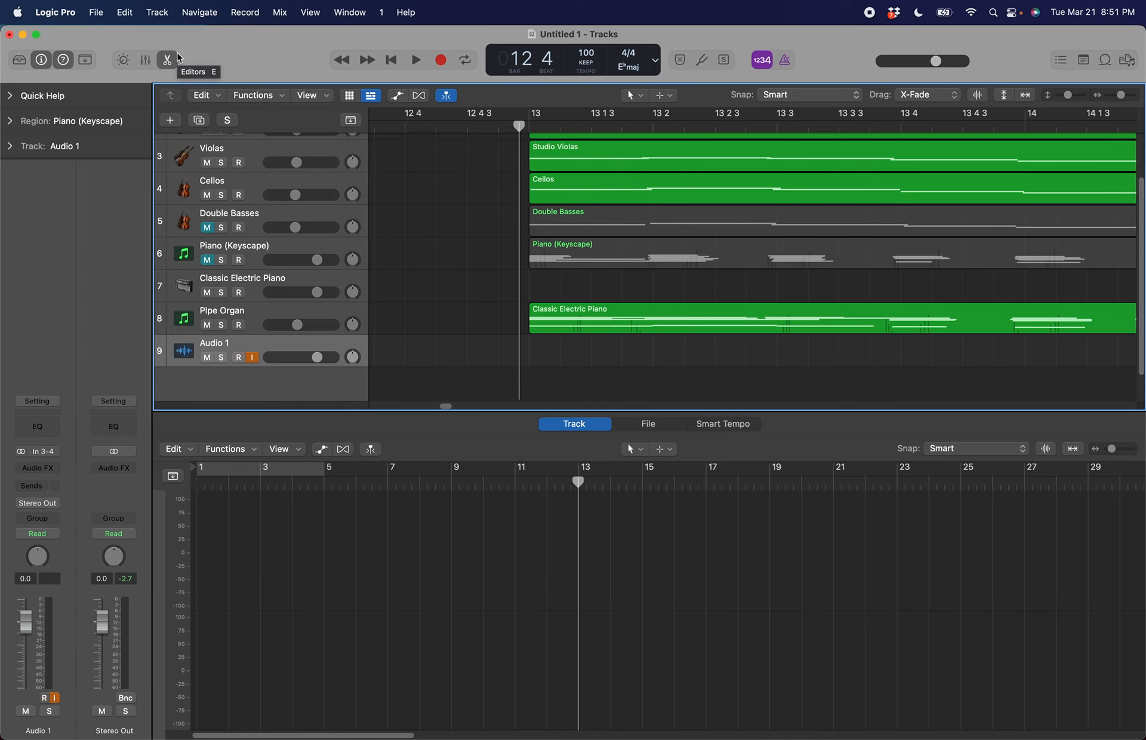
pyautogui.press('super+z')
# Create one audio track with Input 3 + 4, Output 1 + 2, input monitoring and record enable on
pyautogui.click(157, 12)
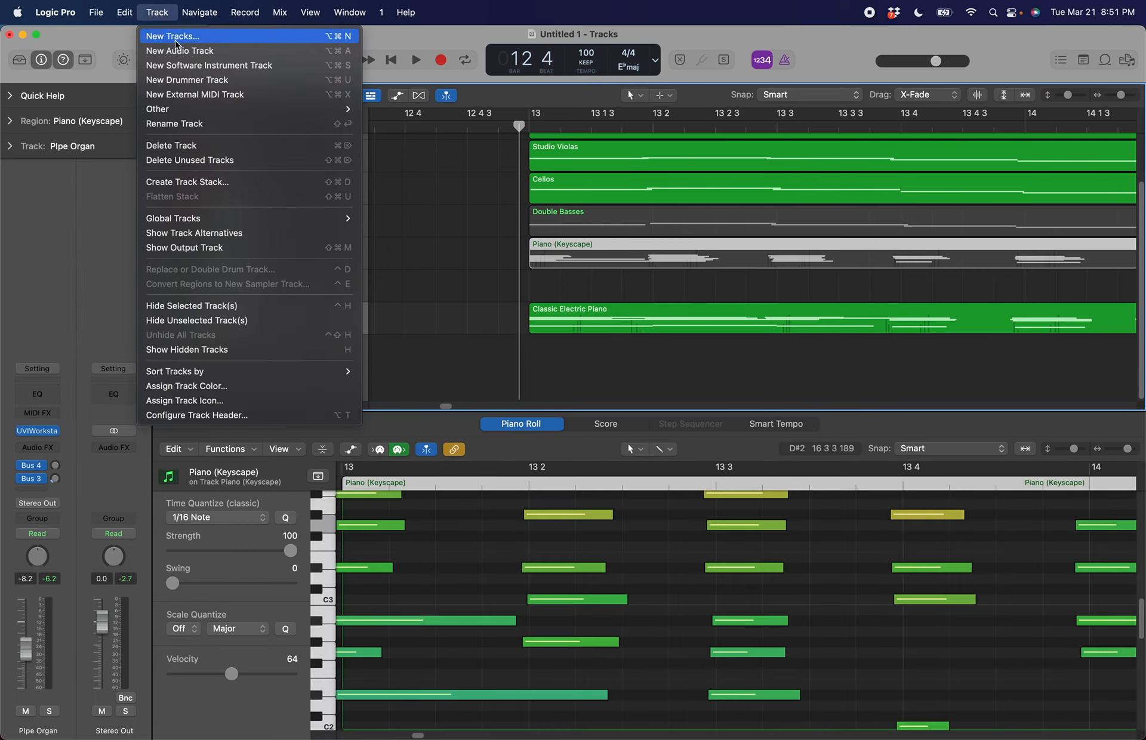
pyautogui.click(206, 37)
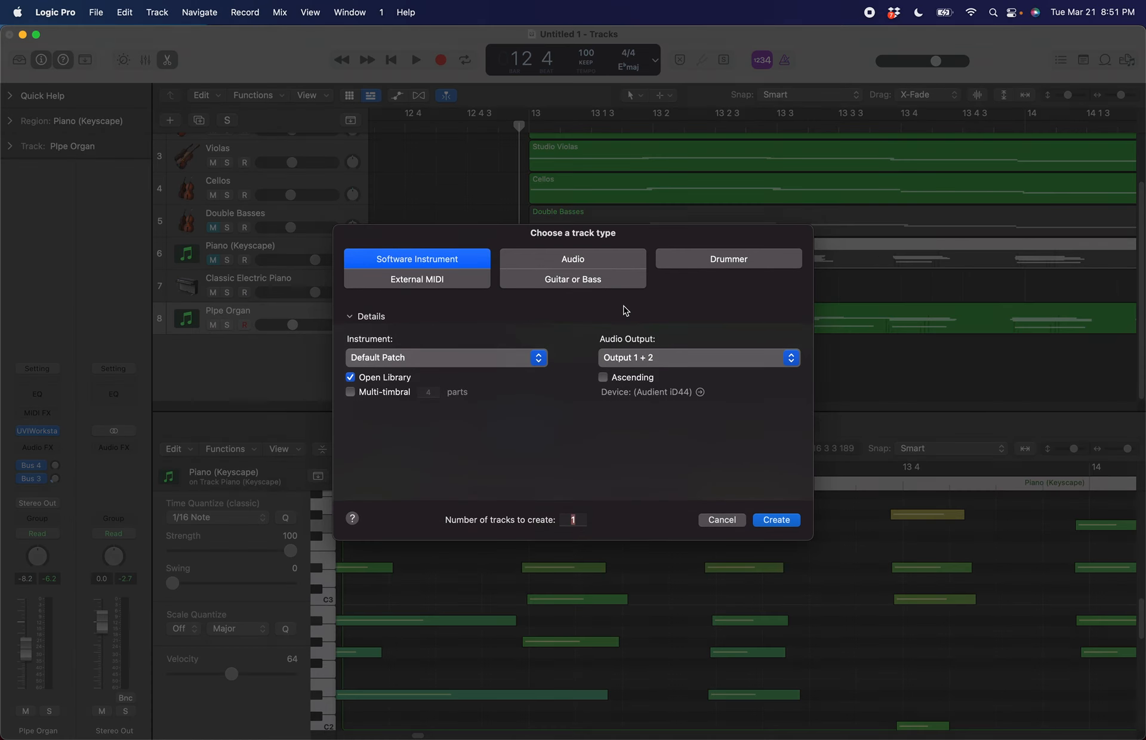
pyautogui.click(570, 263)
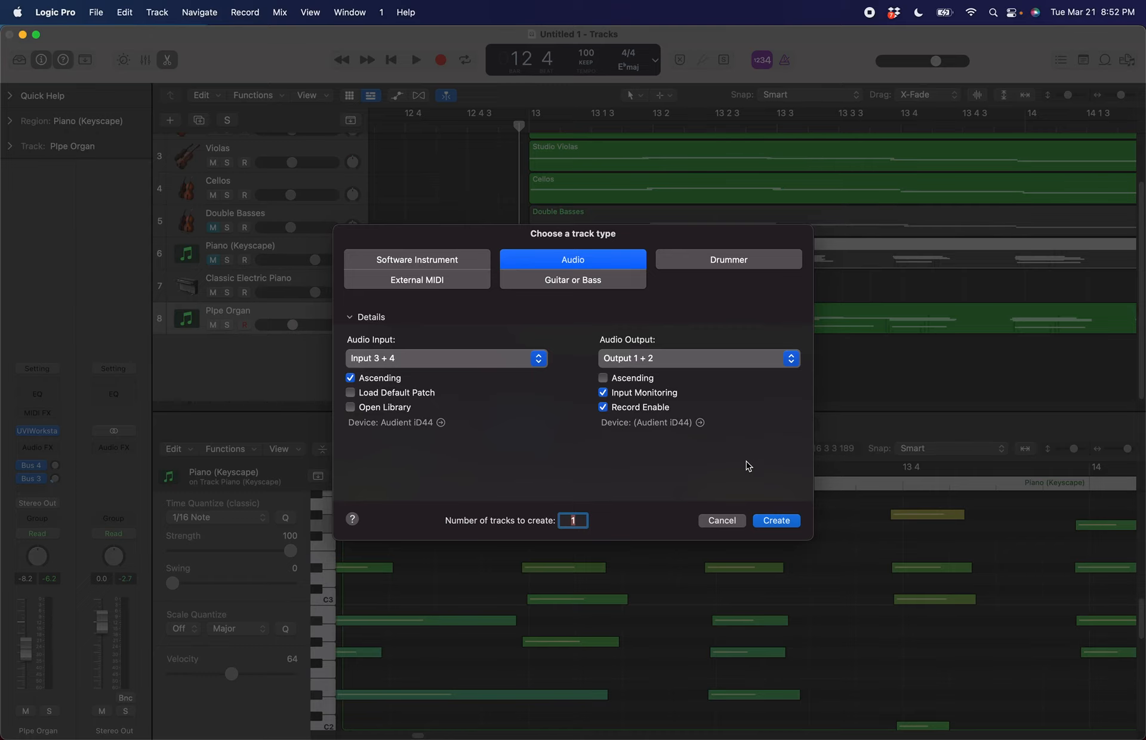
pyautogui.click(774, 521)
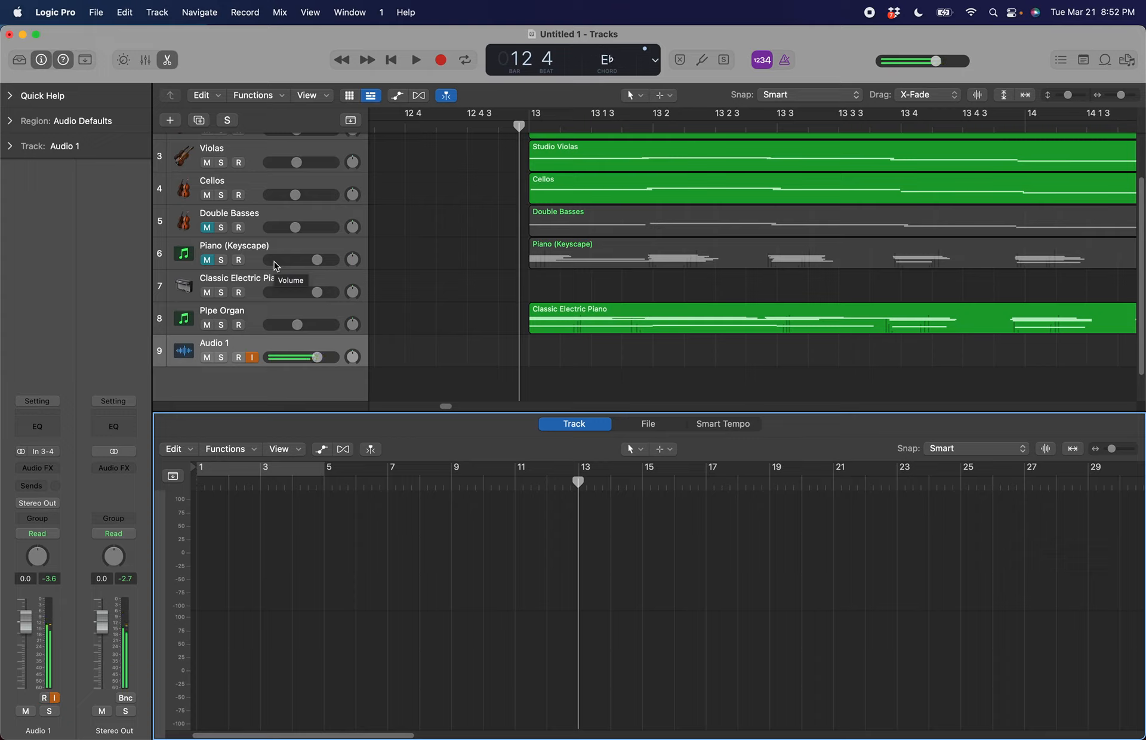
# Rename the Audio 1 track as White Grand (Nord)
pyautogui.doubleClick(215, 343)
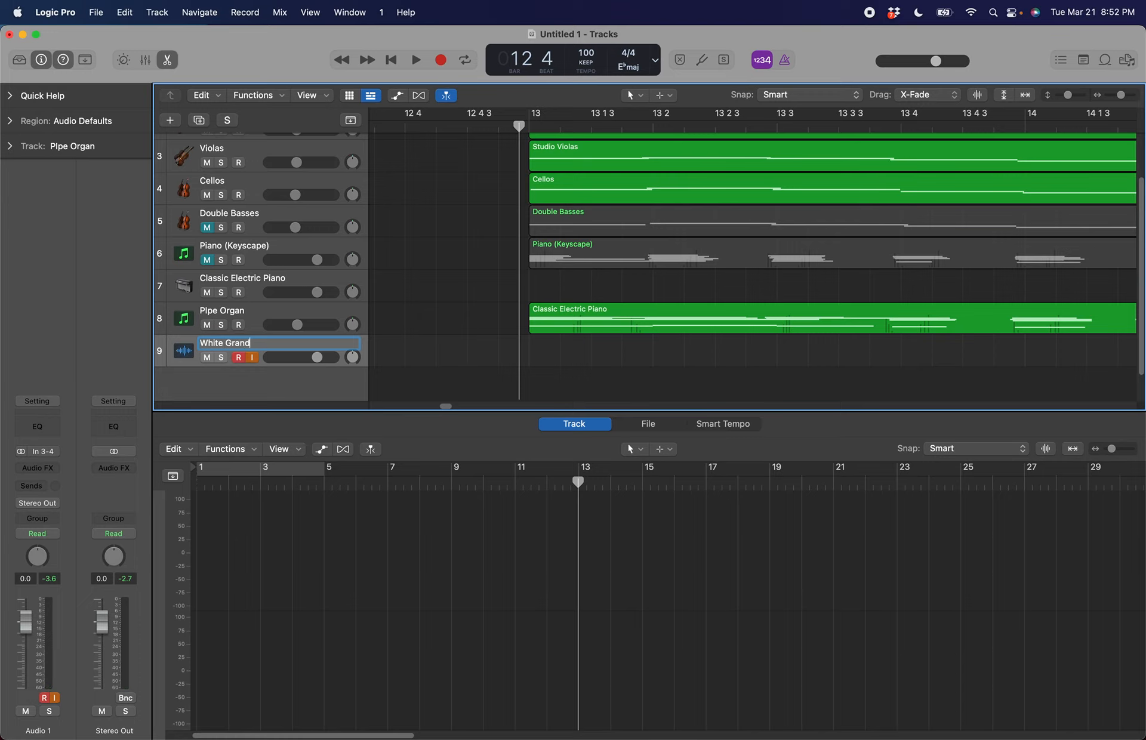
pyautogui.write('White Grand (Nord)')
pyautogui.press('Return')
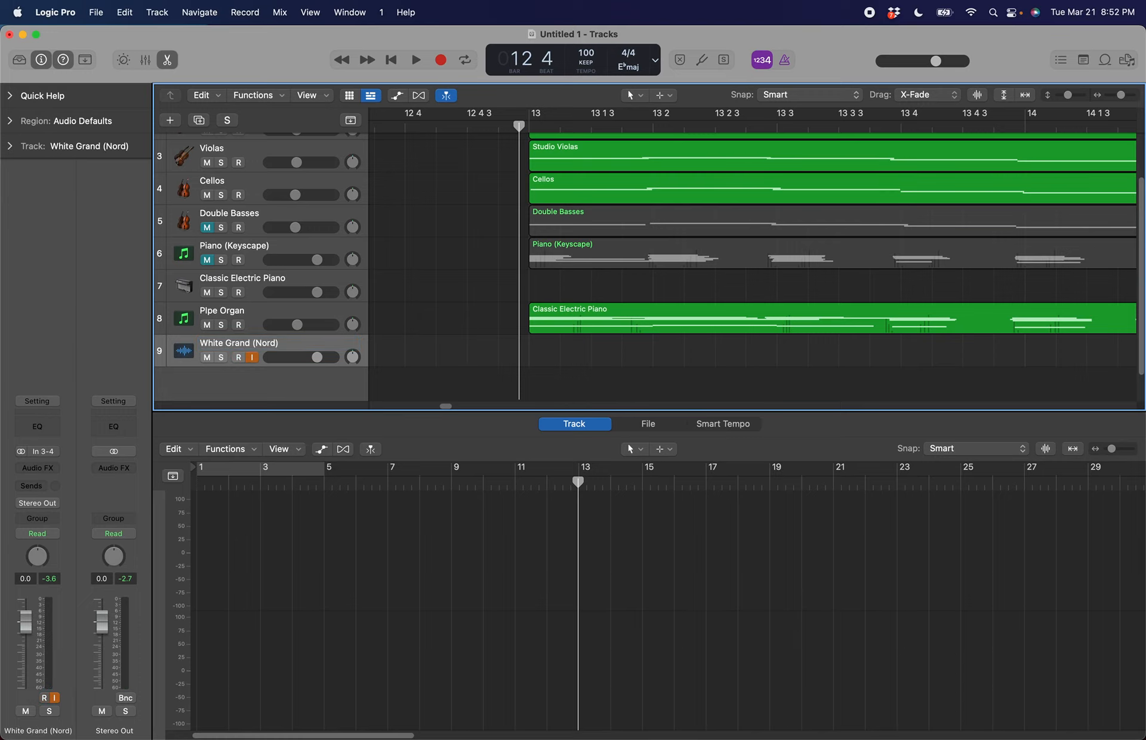
# Record a first take on the White Grand (Nord) track from just before bar 13 to bar 17
pyautogui.press('r')
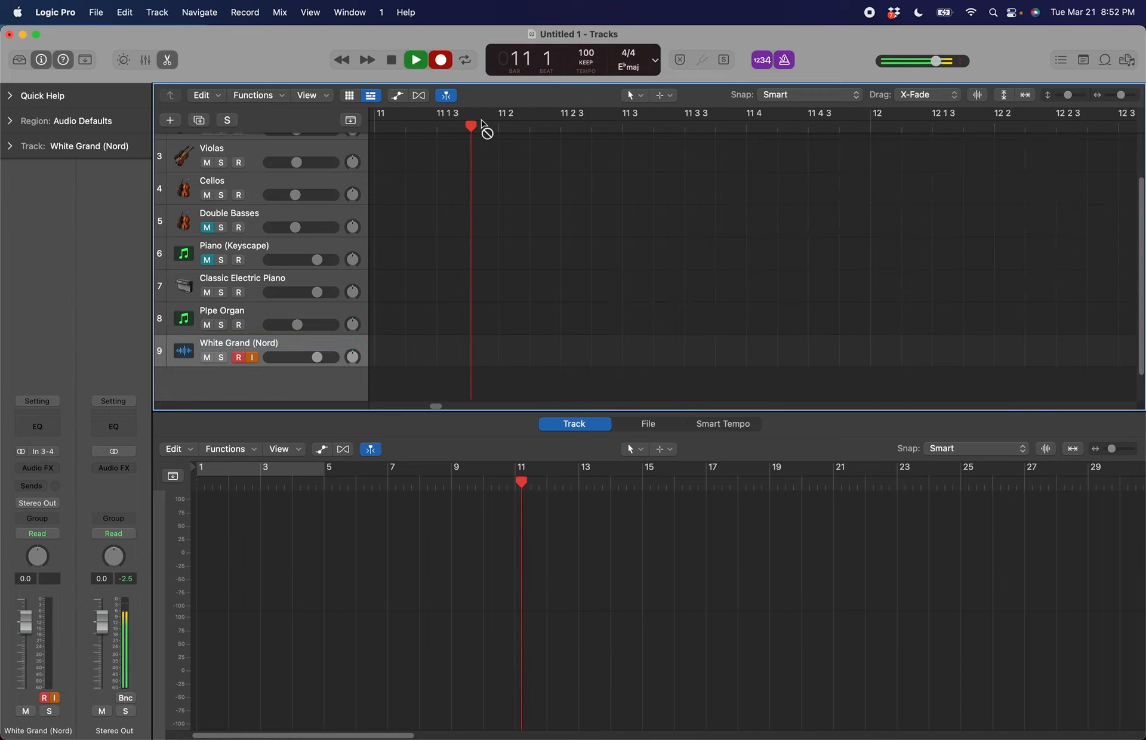
pyautogui.hscroll(5, 613, 201)
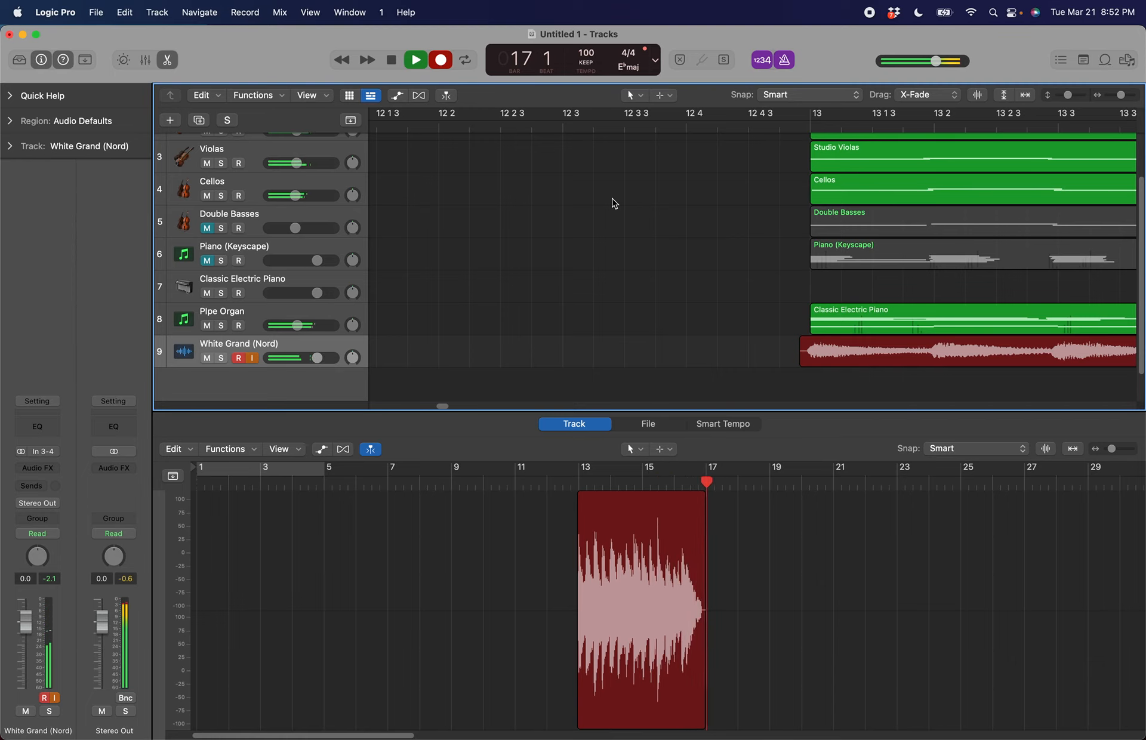
pyautogui.press('space')
pyautogui.hscroll(5, 772, 334)
pyautogui.hscroll(10, 772, 334)
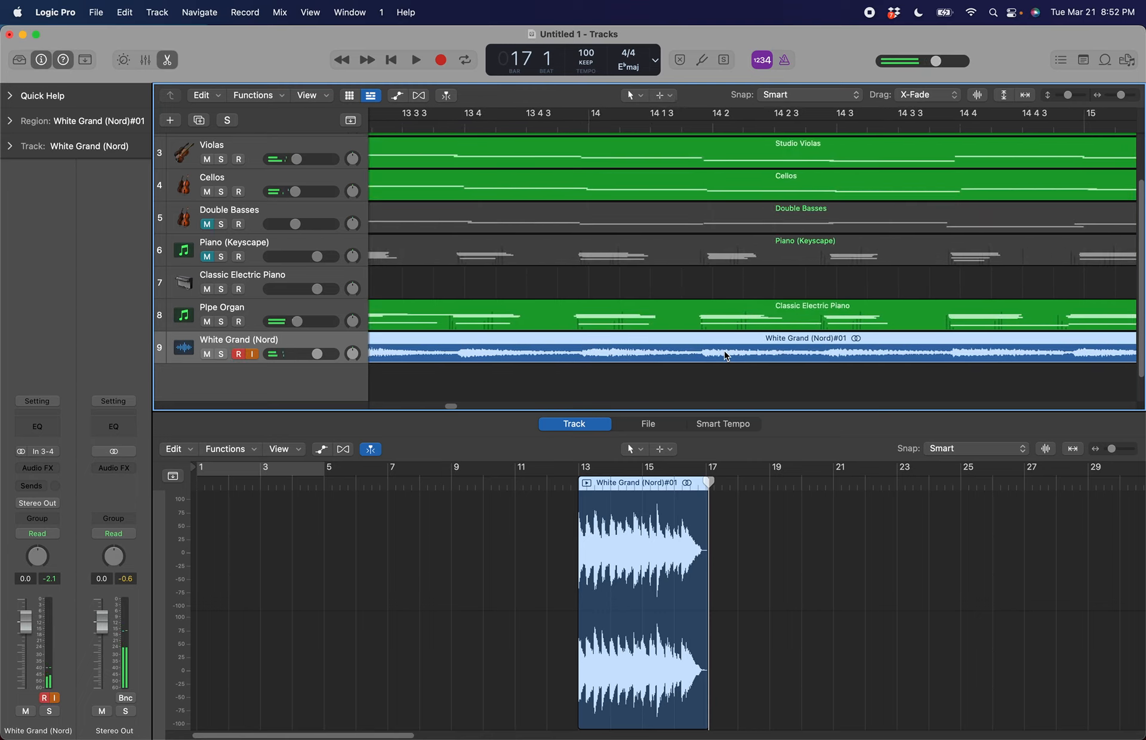
pyautogui.hscroll(-10, 597, 213)
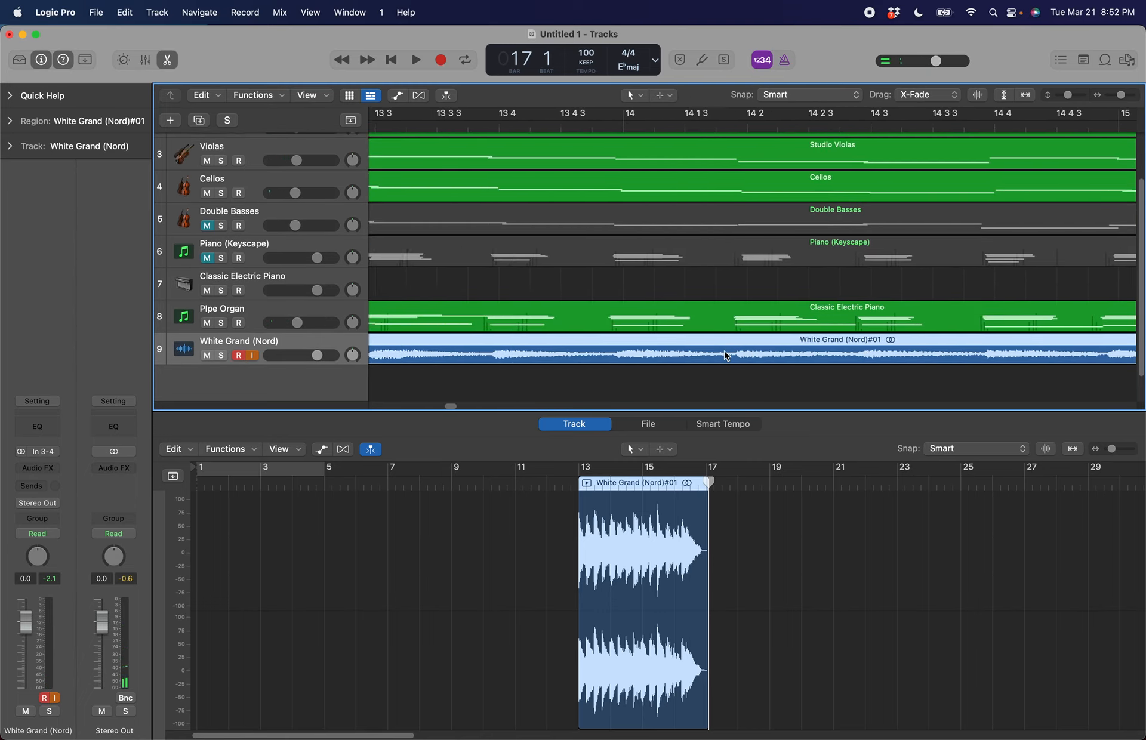
# Play the first White Grand (Nord) take in solo from bar 13, delete it, and unsolo the track
pyautogui.click(573, 122)
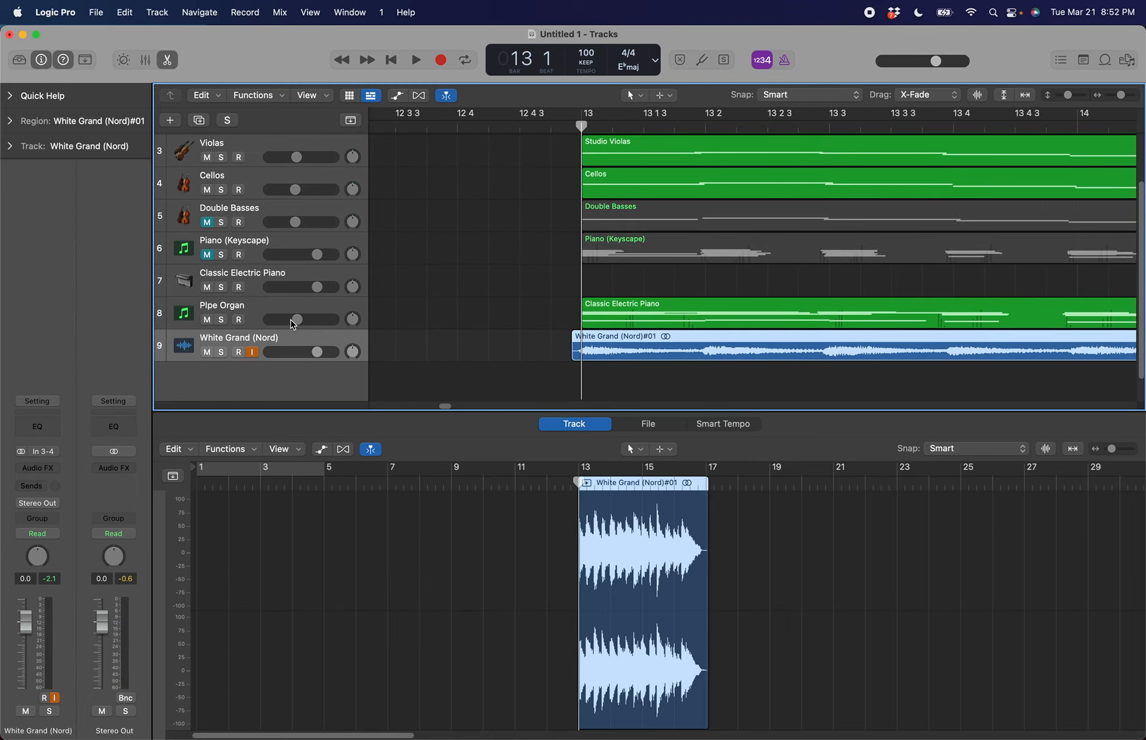
pyautogui.press('s')
pyautogui.press('space')
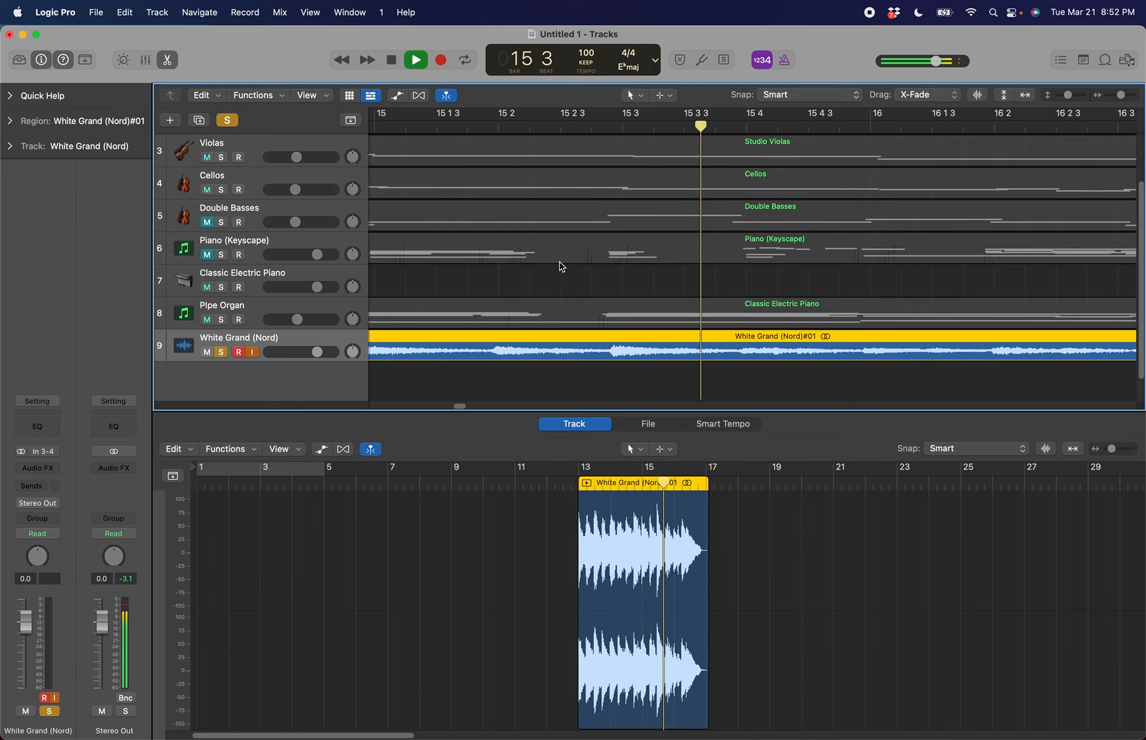
pyautogui.hscroll(-5, 565, 271)
pyautogui.hscroll(-5, 564, 272)
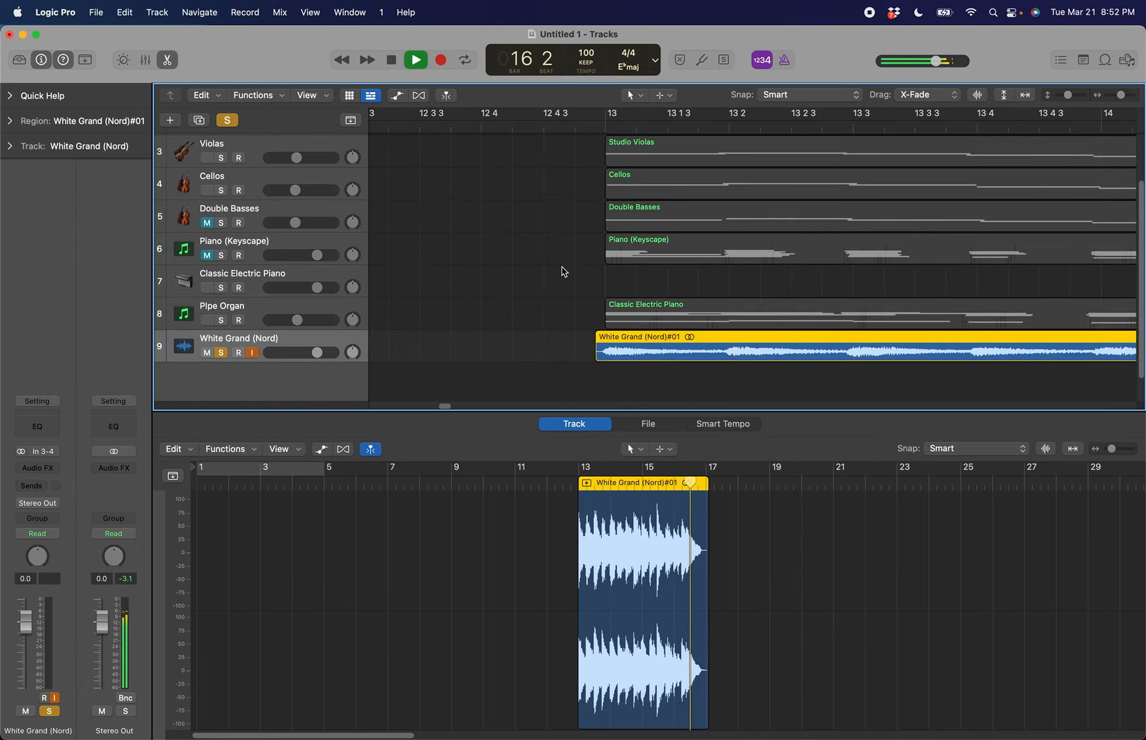
pyautogui.press('Delete')
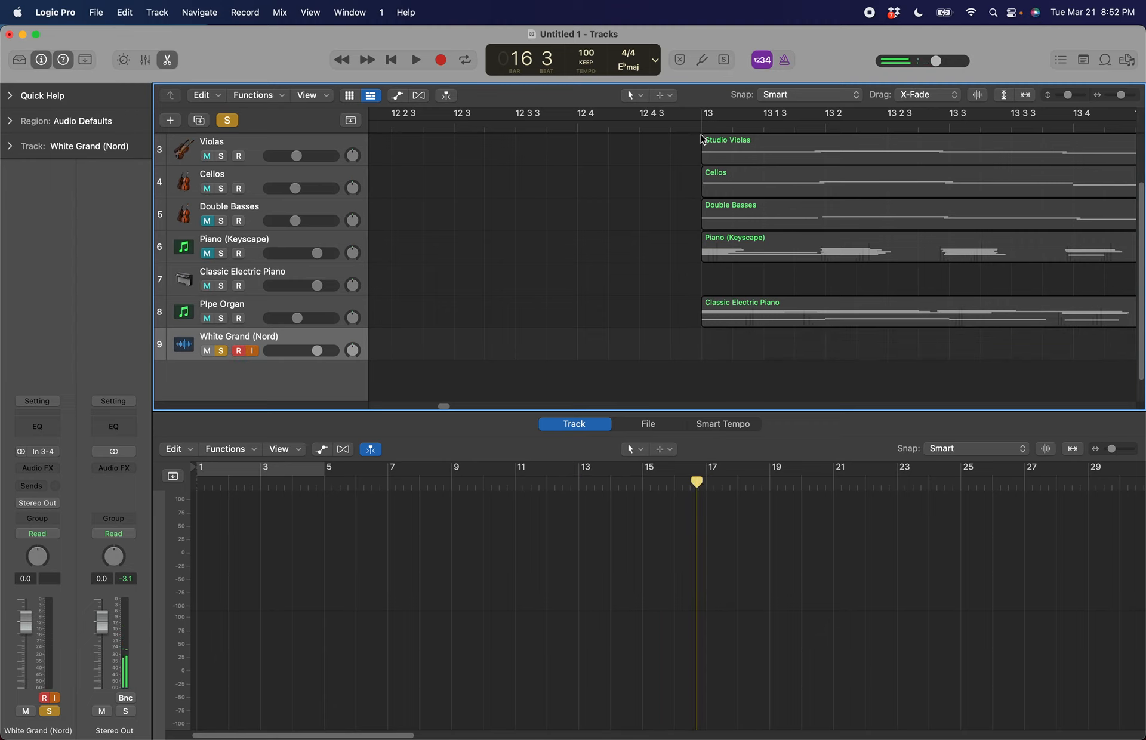
pyautogui.press('s')
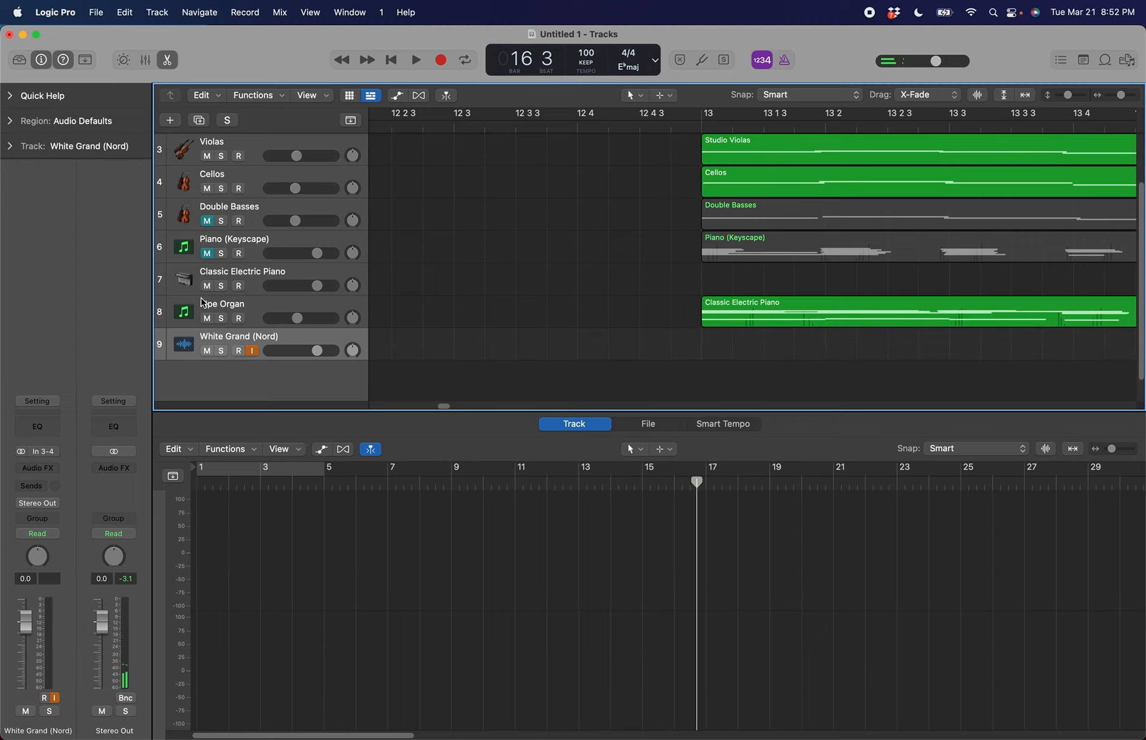
# Record a new take on the White Grand (Nord) track from just before bar 13 to past bar 17
pyautogui.click(692, 123)
pyautogui.press('r')
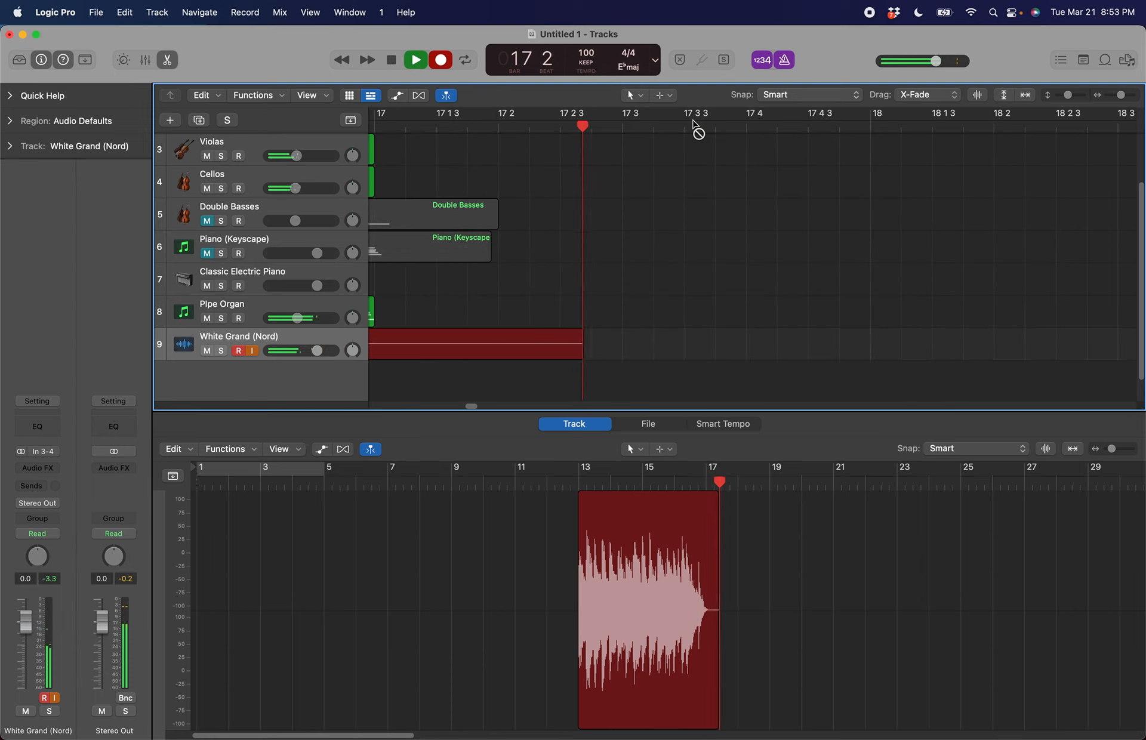
pyautogui.press('space')
pyautogui.hscroll(-10, 734, 254)
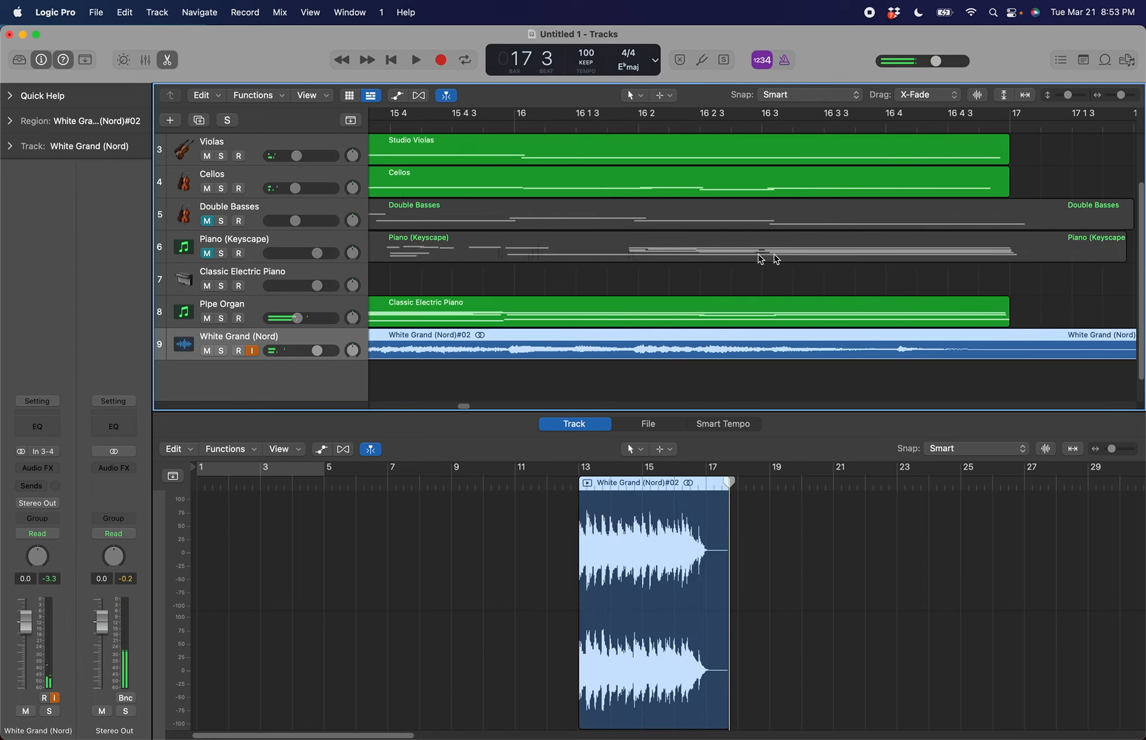
# Solo the White Grand (Nord) track and listen to the new take from bar 13 to its end
pyautogui.click(987, 316)
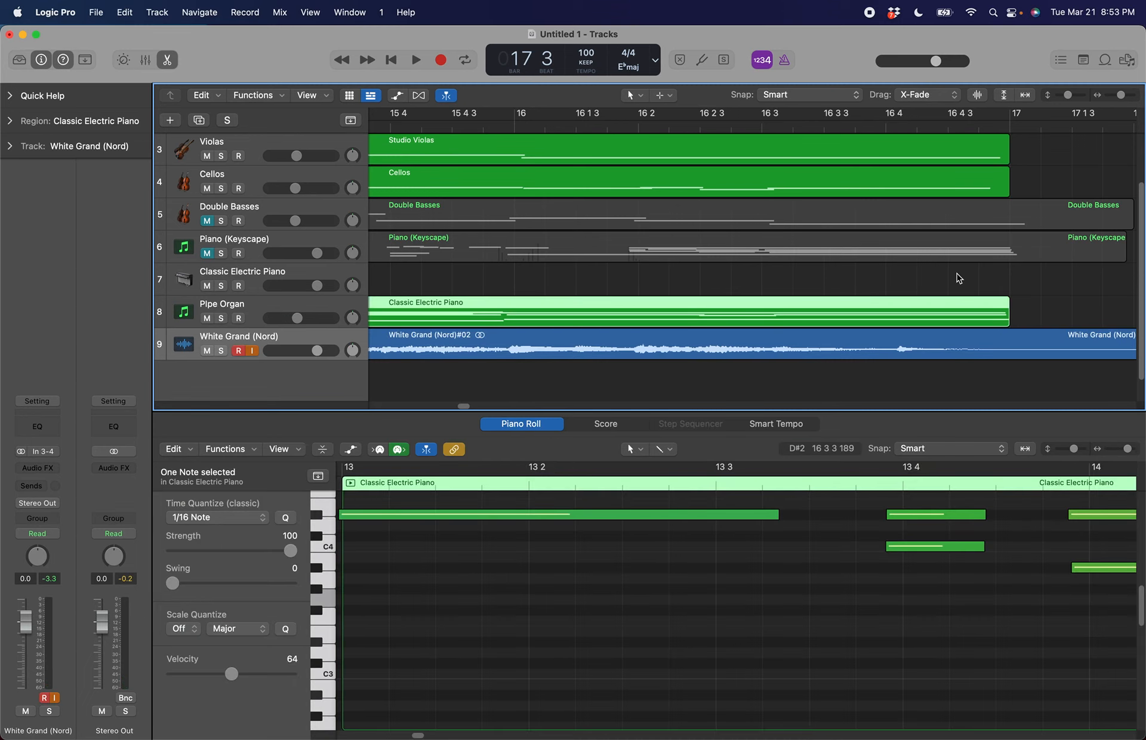
pyautogui.hscroll(-15, 958, 277)
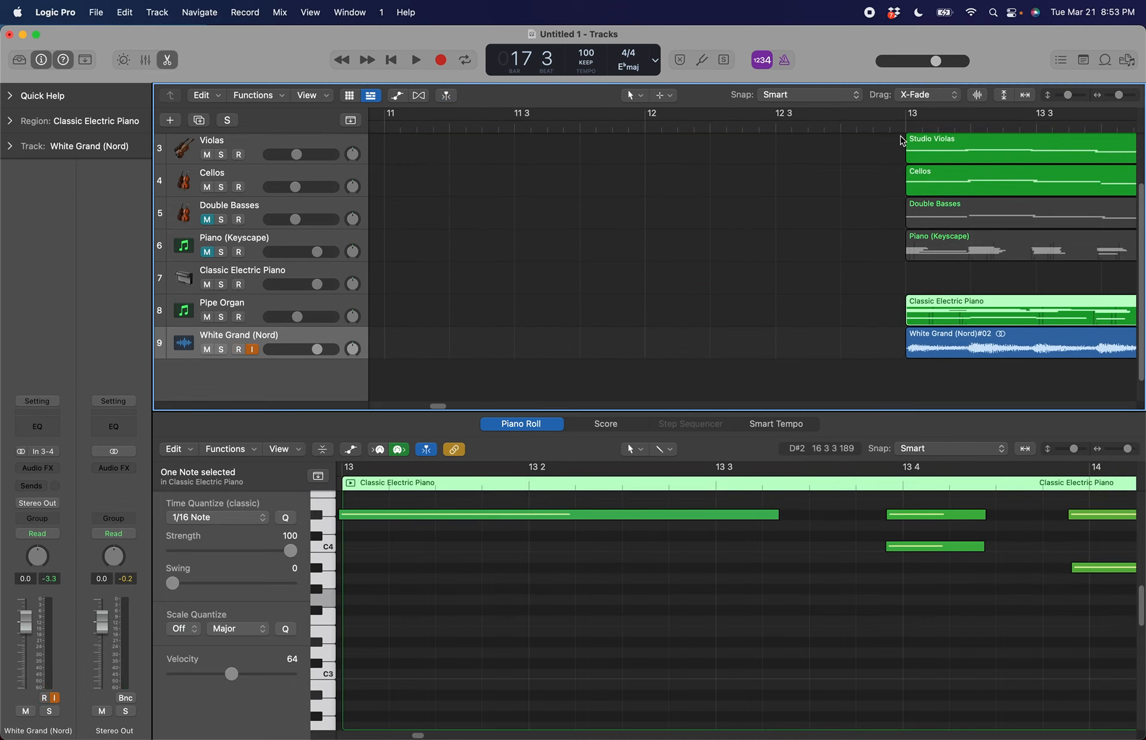
pyautogui.click(902, 128)
pyautogui.press('space')
pyautogui.press('s')
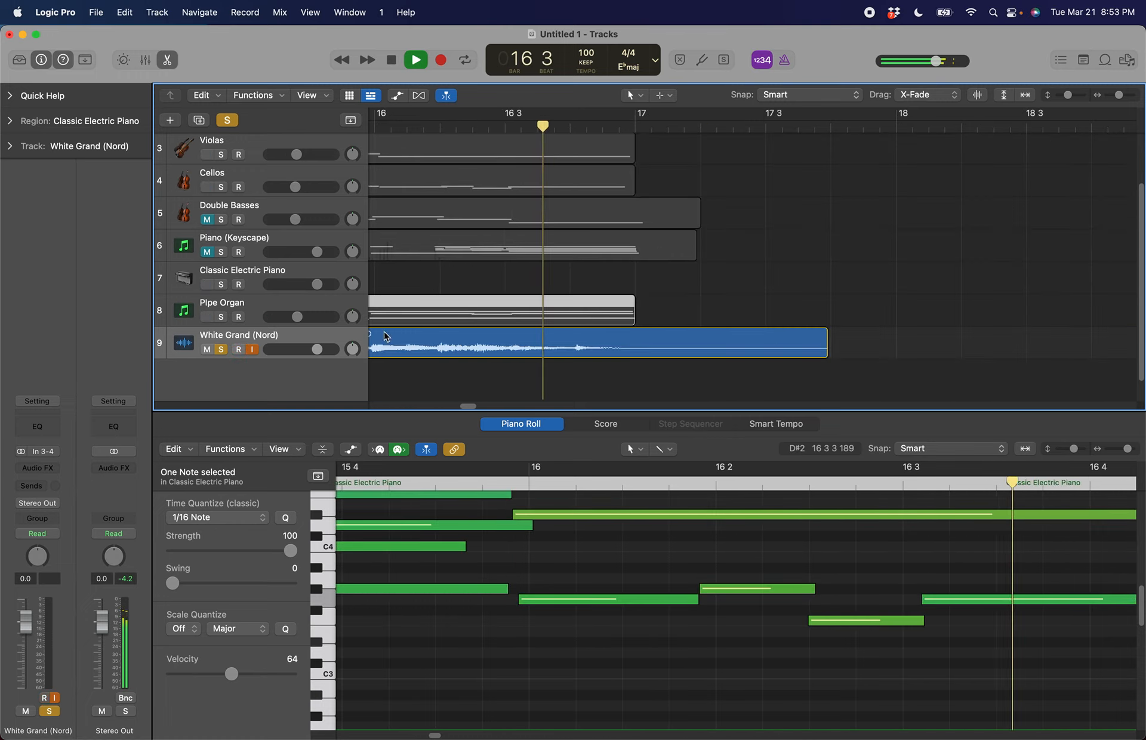
pyautogui.hscroll(-10, 540, 381)
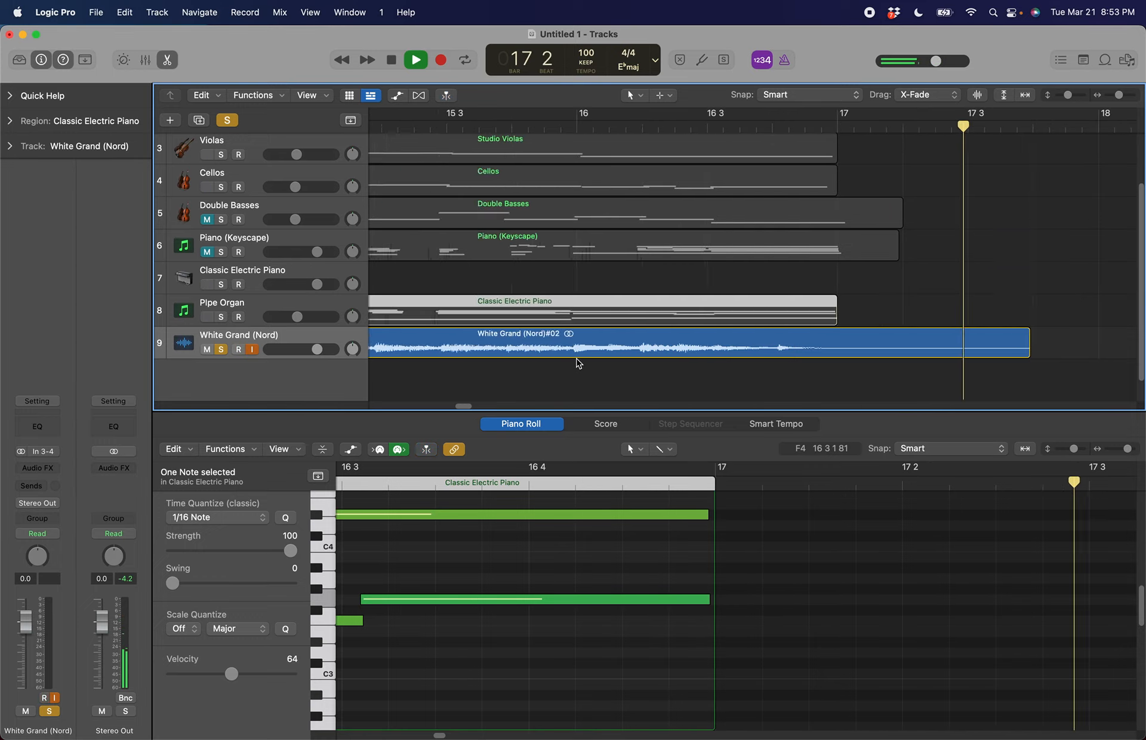
pyautogui.scroll(-2, 578, 362)
pyautogui.hscroll(-3, 578, 362)
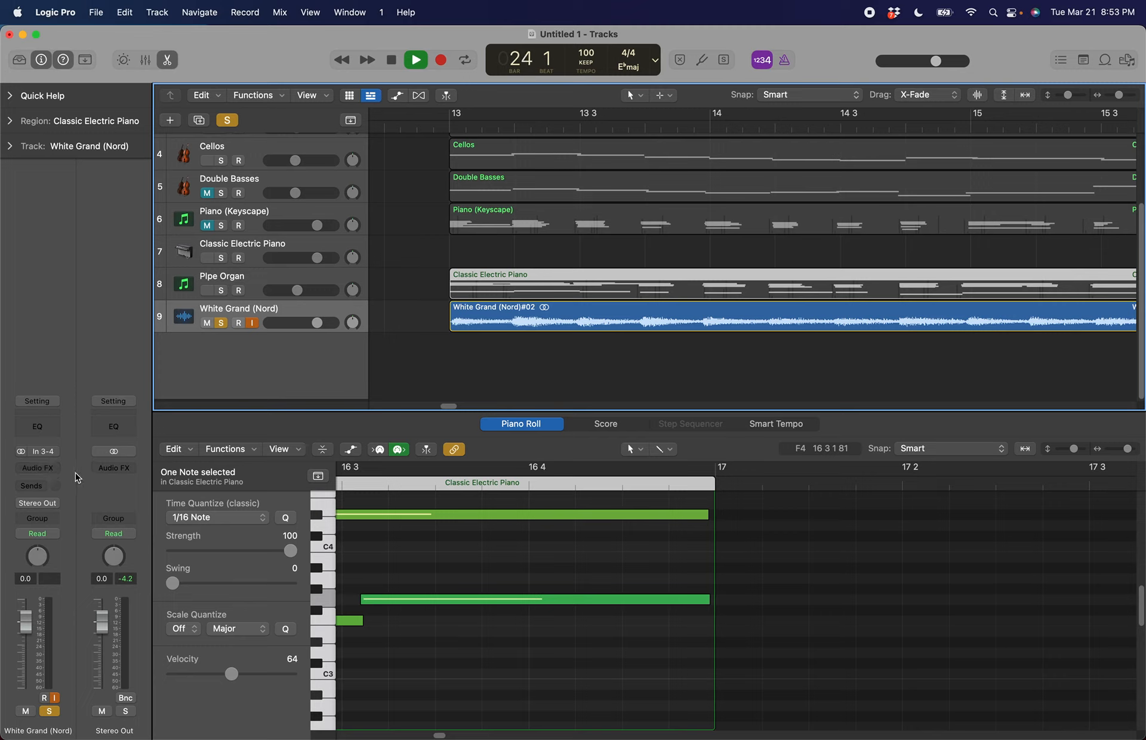
# Insert a stereo Compressor on the White Grand (Nord) track, load its Piano keyboard preset, and close the plug-in window
pyautogui.click(54, 471)
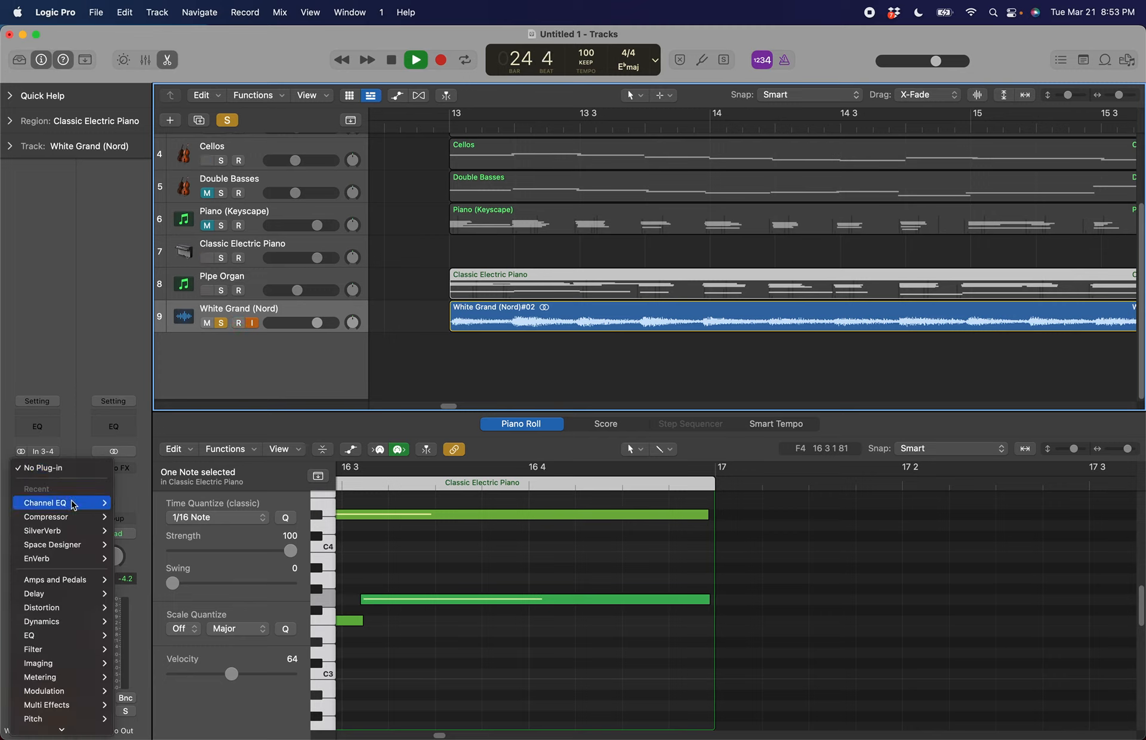
pyautogui.moveTo(84, 517)
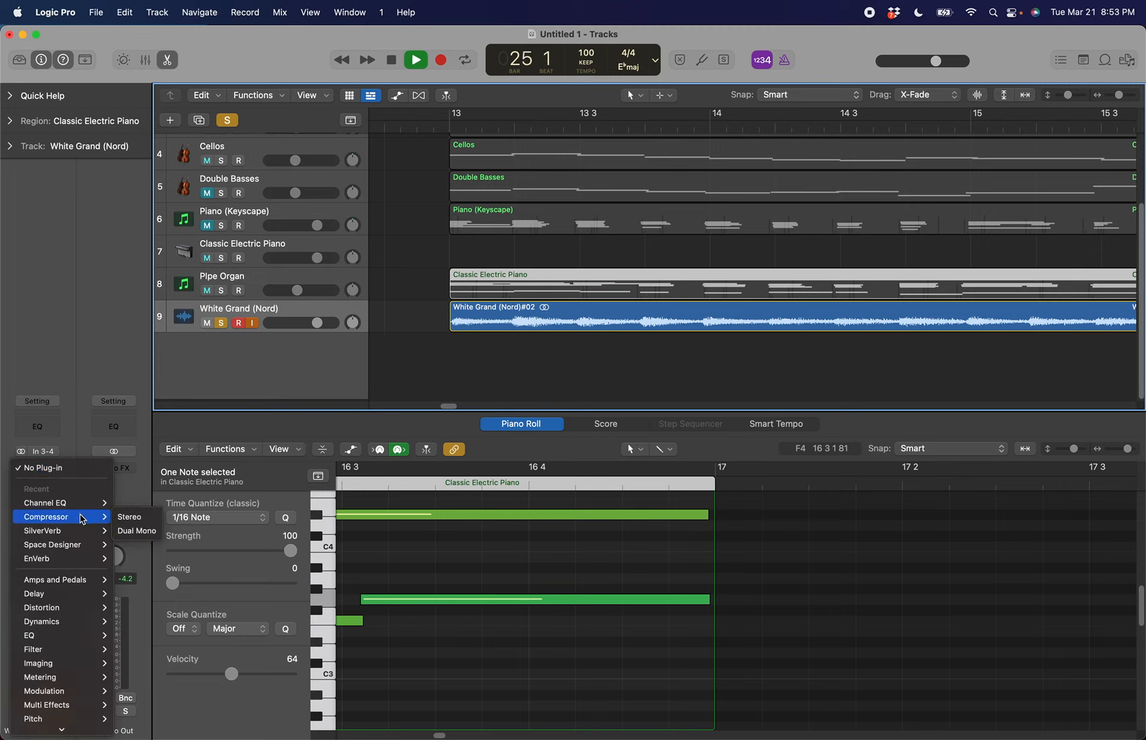
pyautogui.click(136, 517)
pyautogui.click(498, 216)
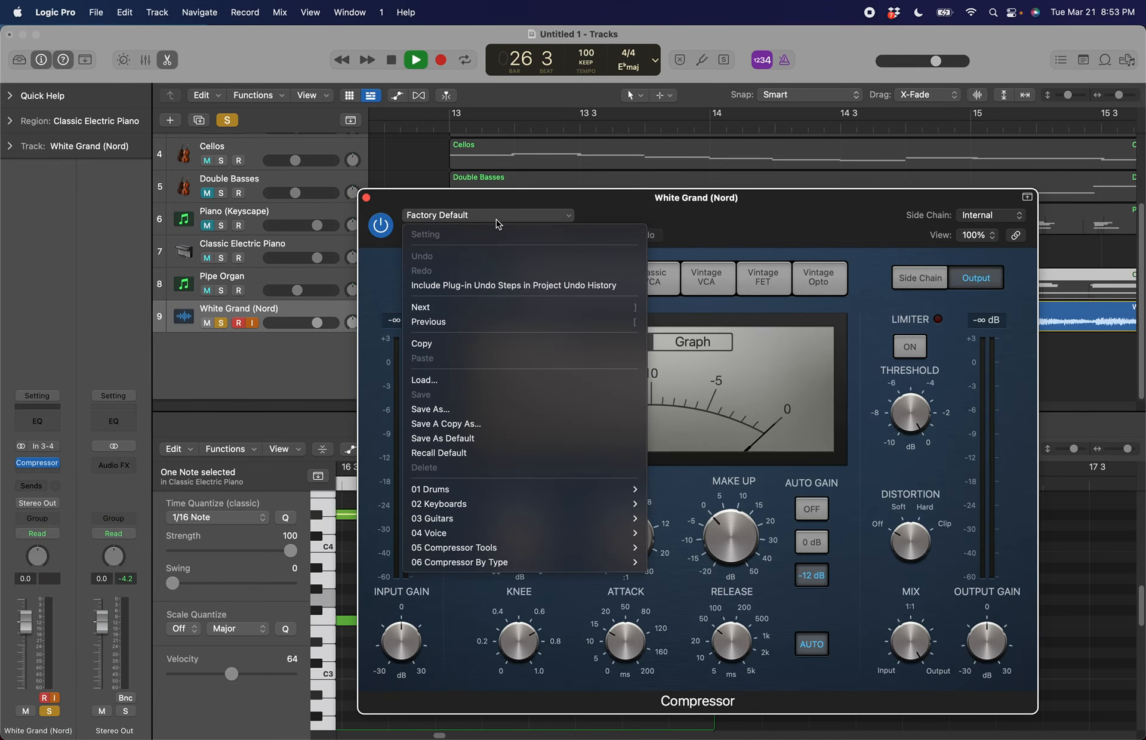
pyautogui.moveTo(540, 504)
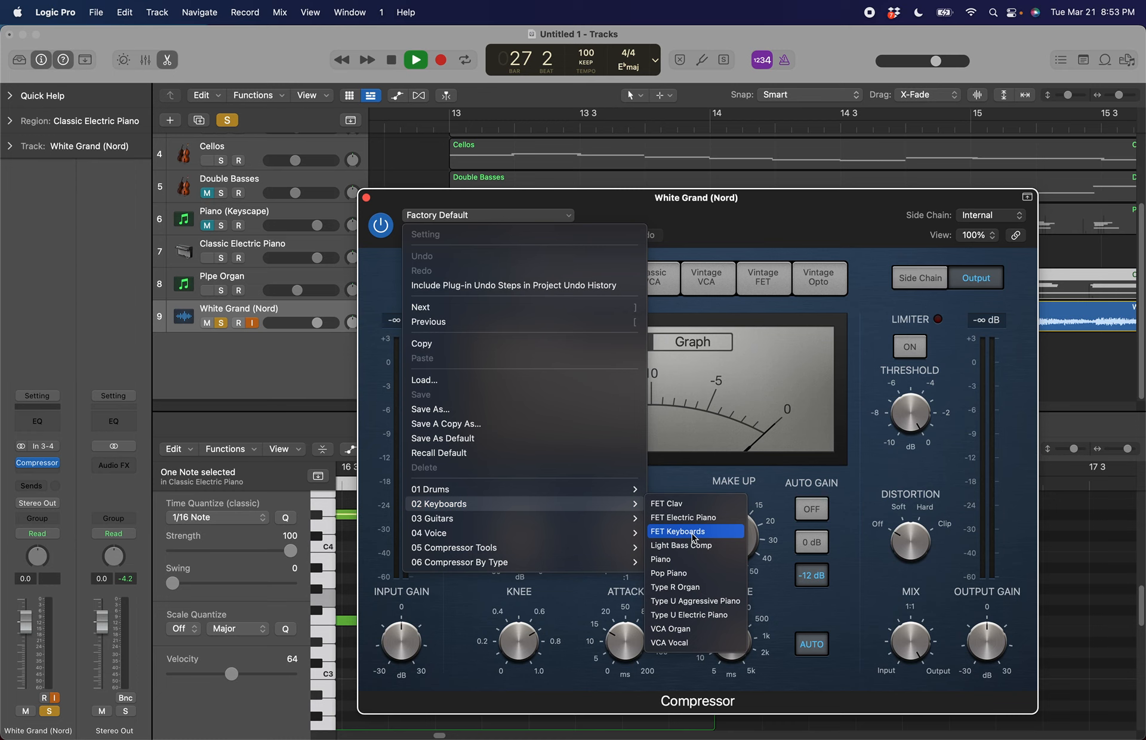
pyautogui.click(679, 560)
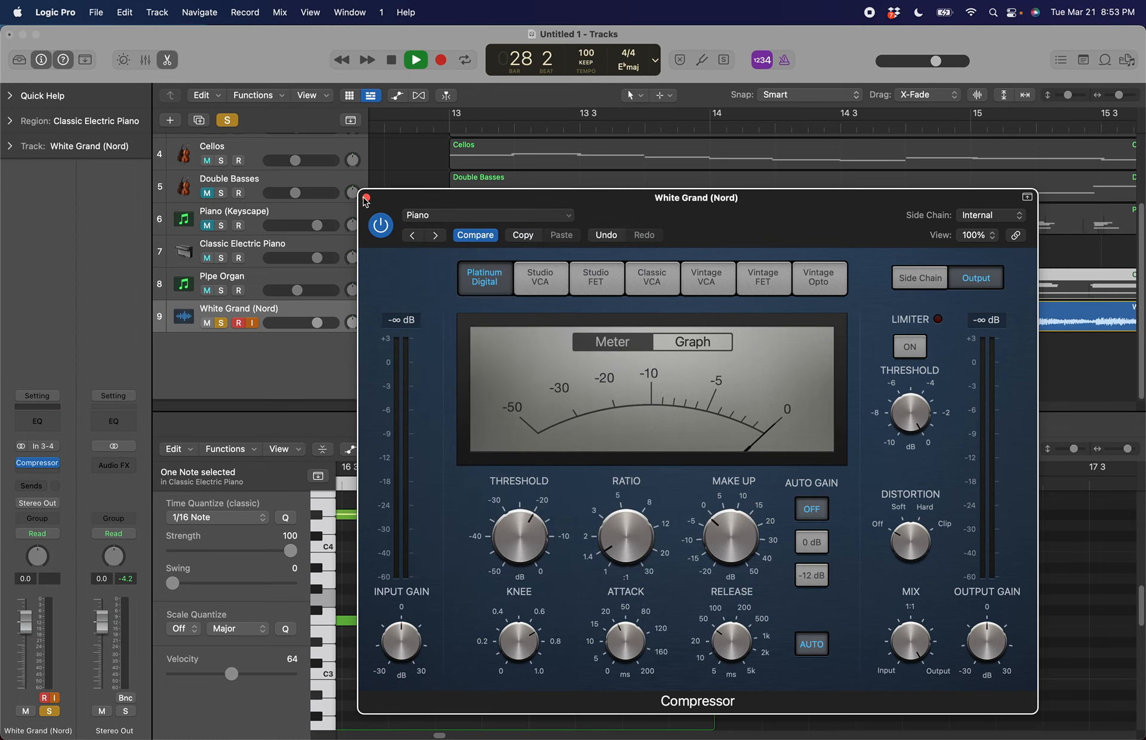
pyautogui.click(366, 198)
# Play the soloed White Grand (Nord) take from bar 13 and compare its sound with the Compressor bypassed and active
pyautogui.click(238, 325)
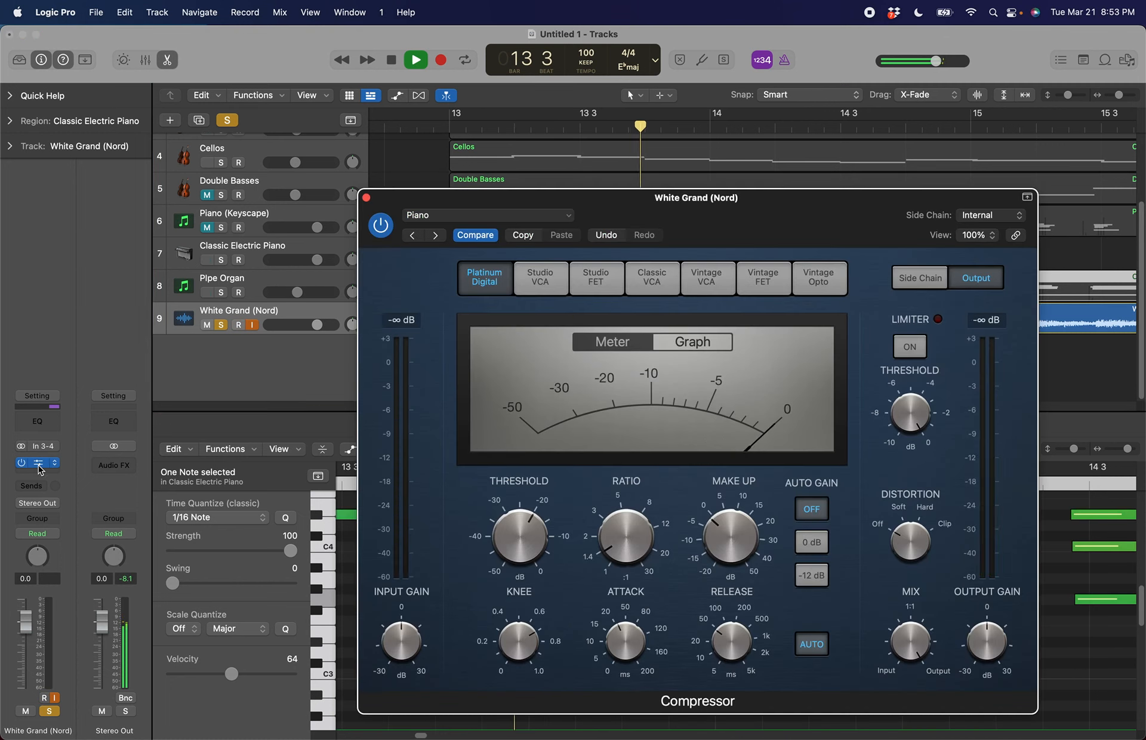
pyautogui.click(37, 463)
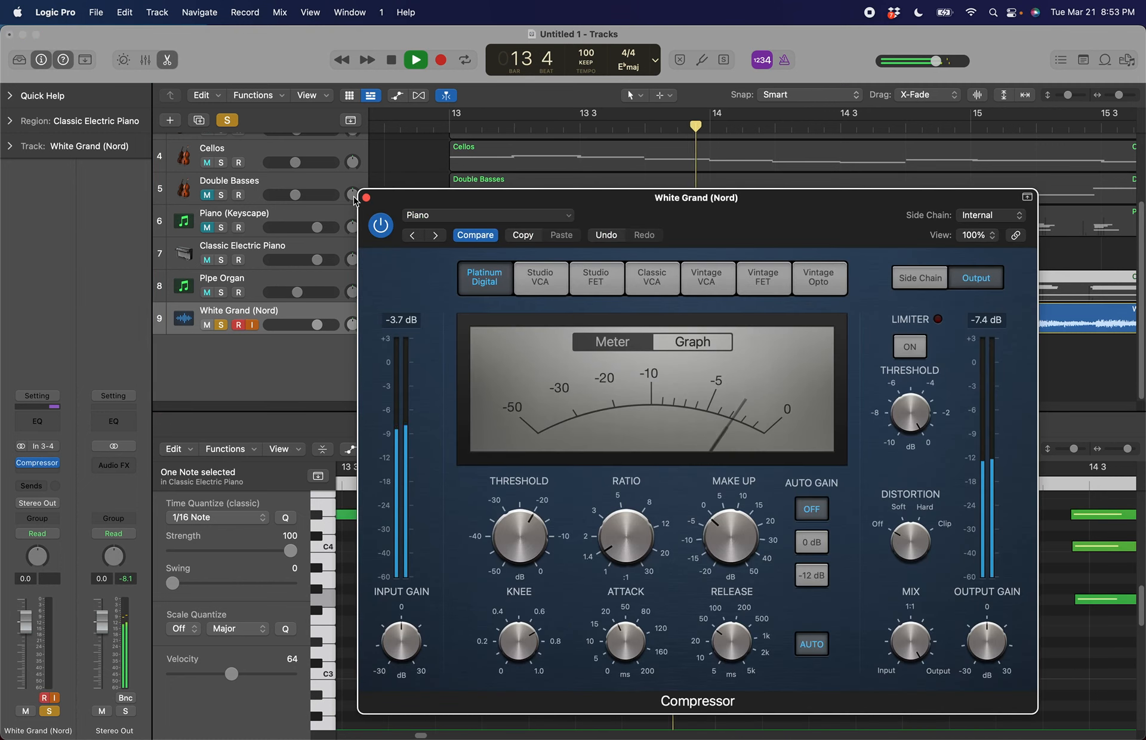
pyautogui.click(381, 228)
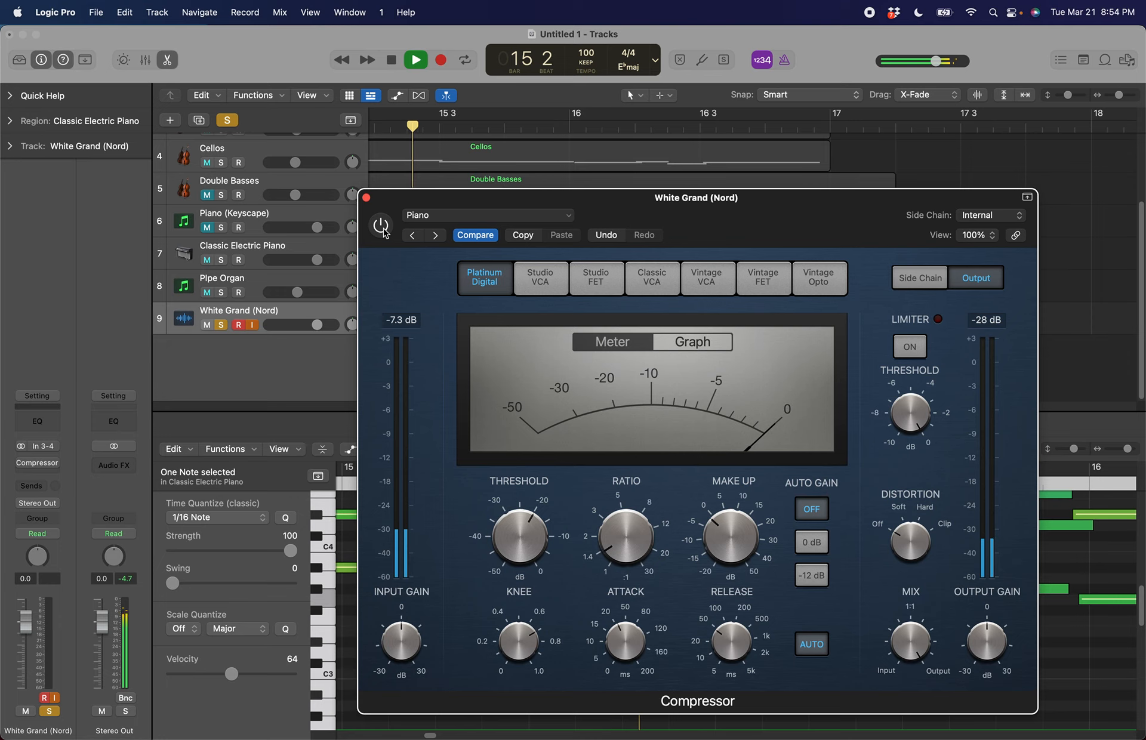
pyautogui.click(382, 227)
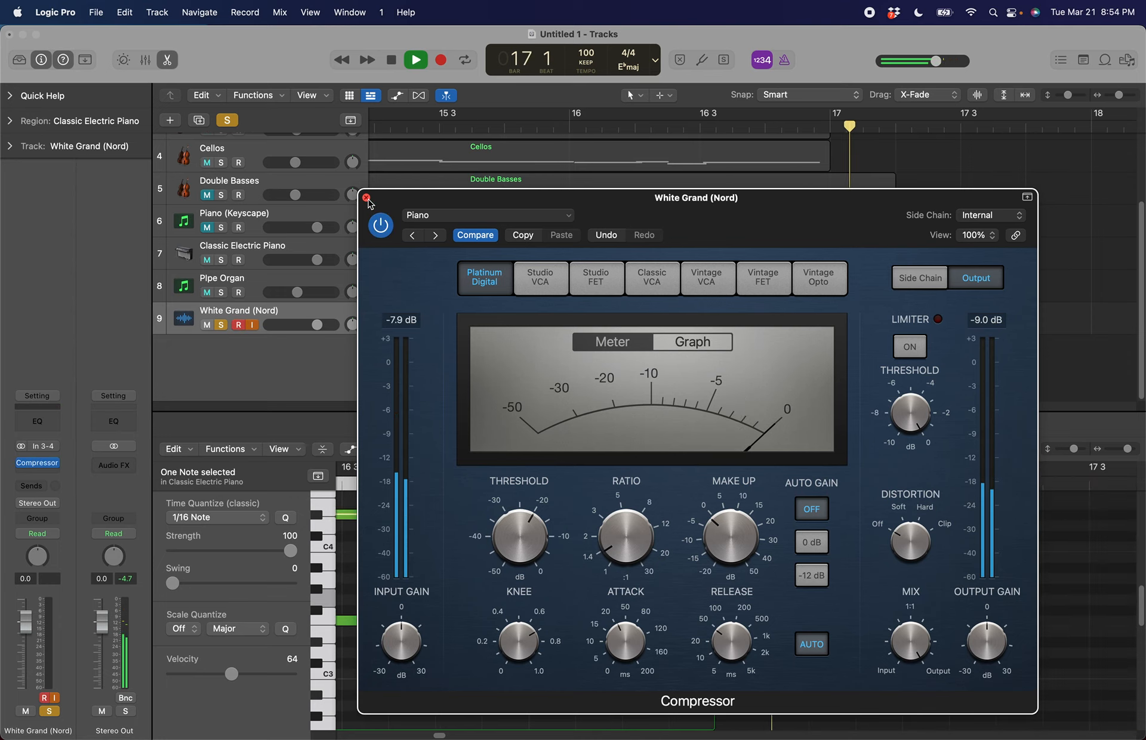
pyautogui.press('super+w')
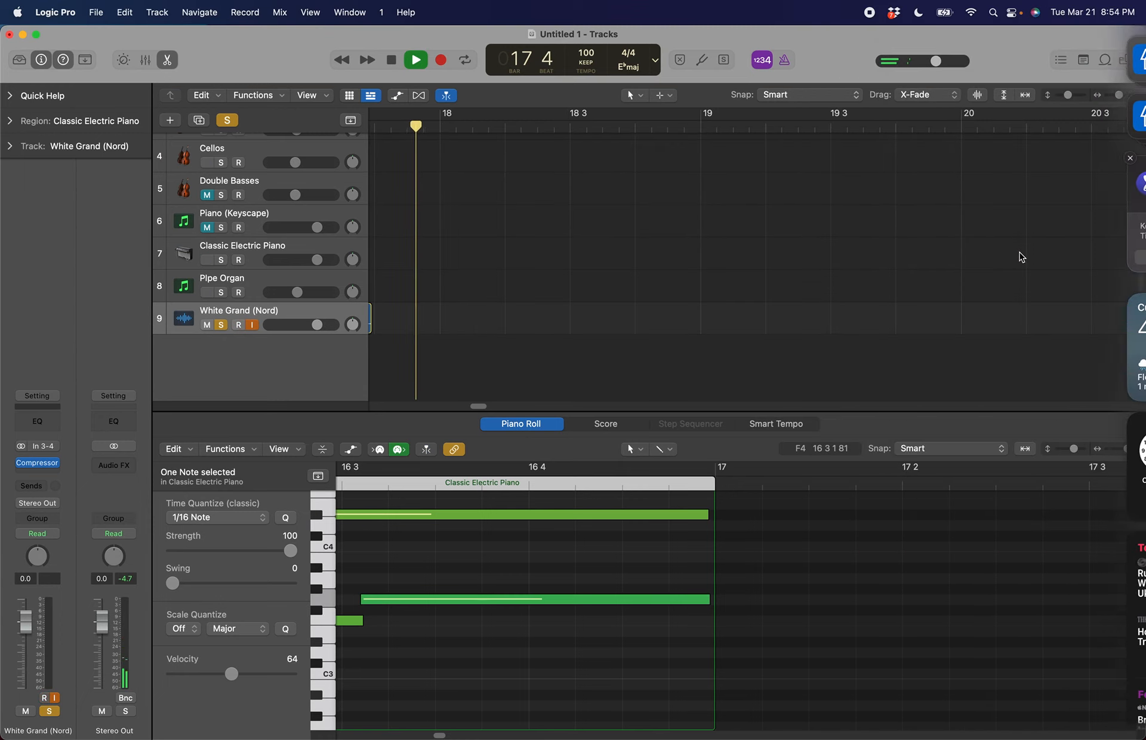
pyautogui.hscroll(-10, 645, 227)
pyautogui.press('space')
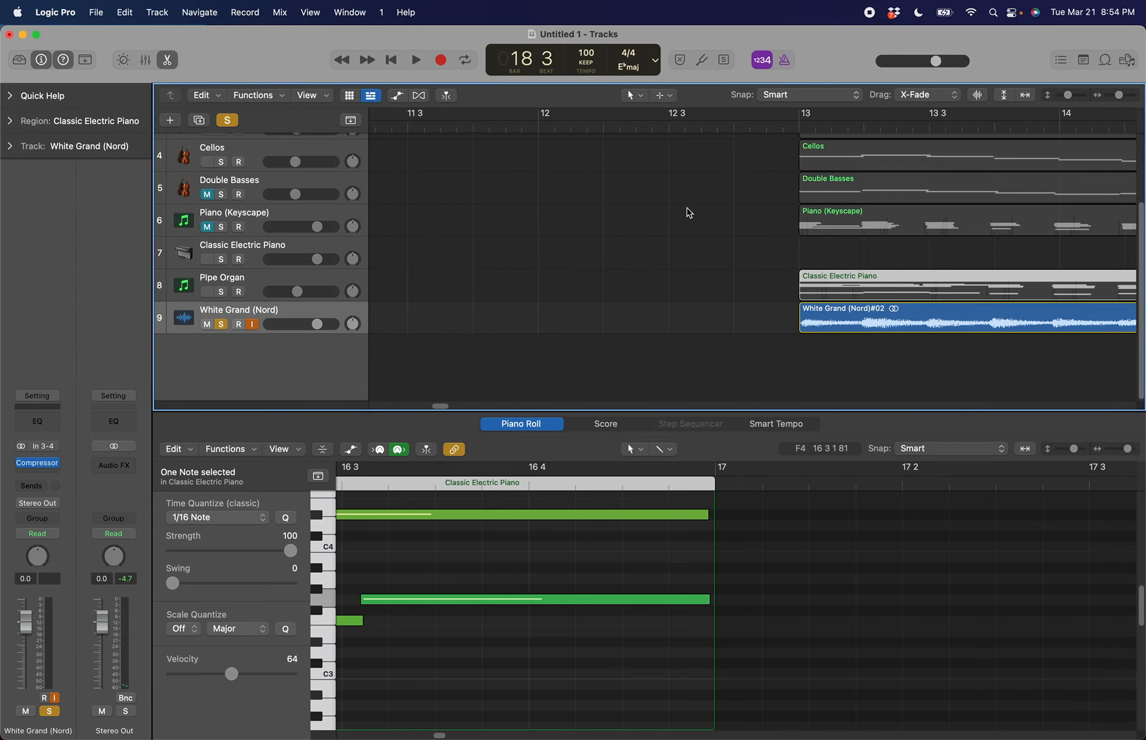
# Unsolo the White Grand (Nord) track and play the full arrangement from just before bar 13 past bar 17
pyautogui.click(782, 127)
pyautogui.press('space')
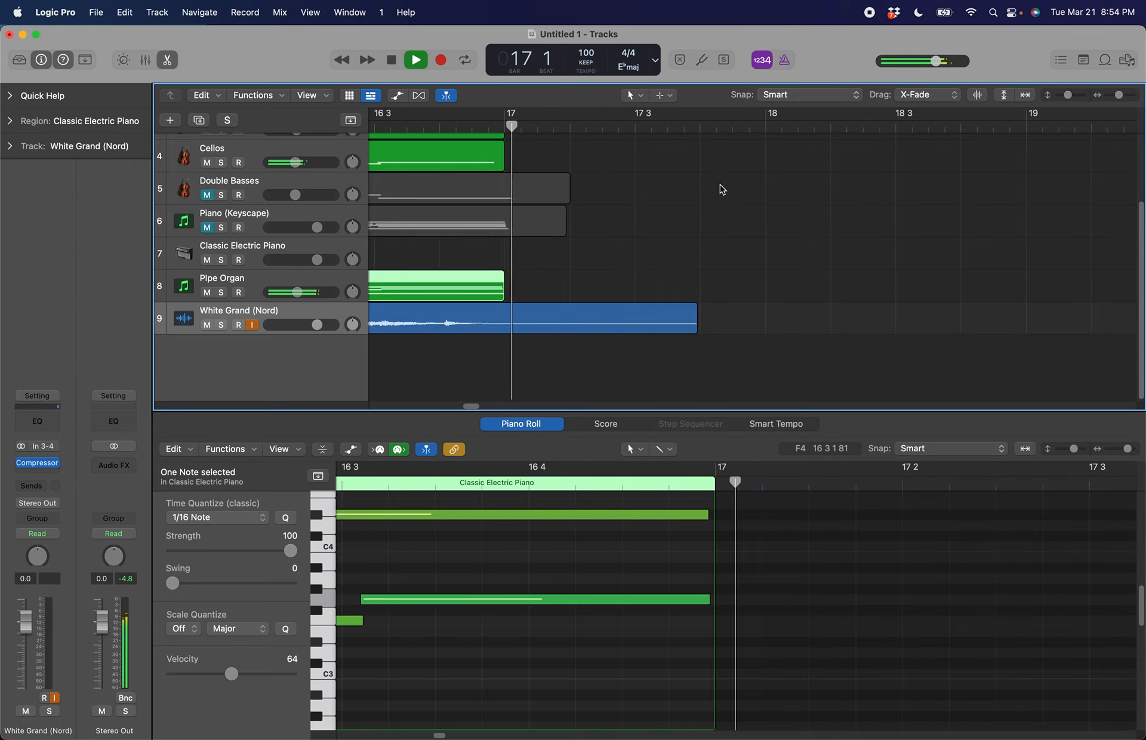
pyautogui.press('space')
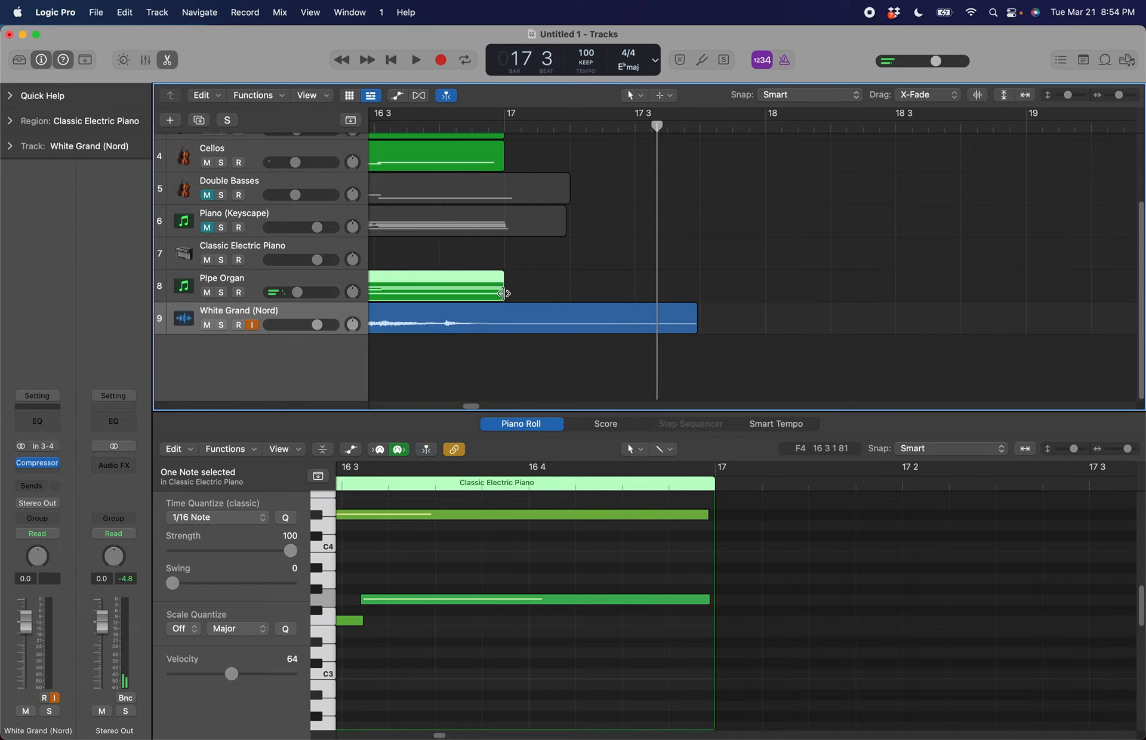
# Extend the end of the Pipe Organ region to just past bar 18 and play the ending from just after bar 15
pyautogui.moveTo(504, 294); pyautogui.dragTo(823, 286)
pyautogui.hscroll(-10, 770, 209)
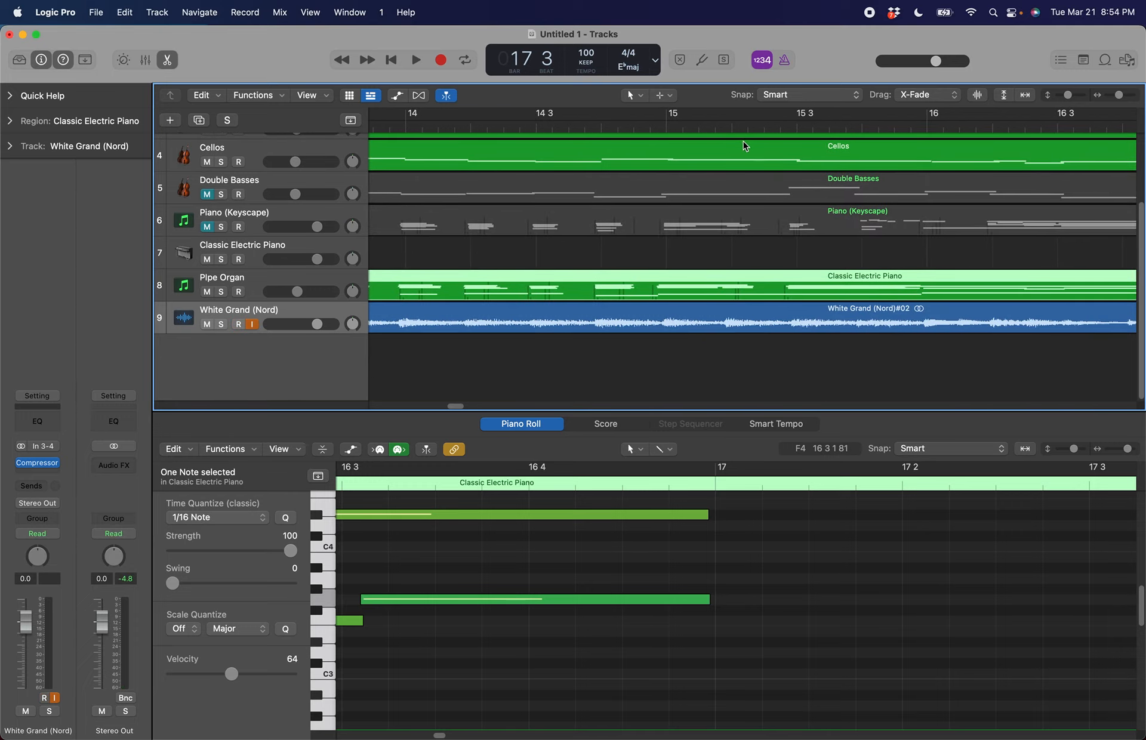
pyautogui.click(711, 124)
pyautogui.press('space')
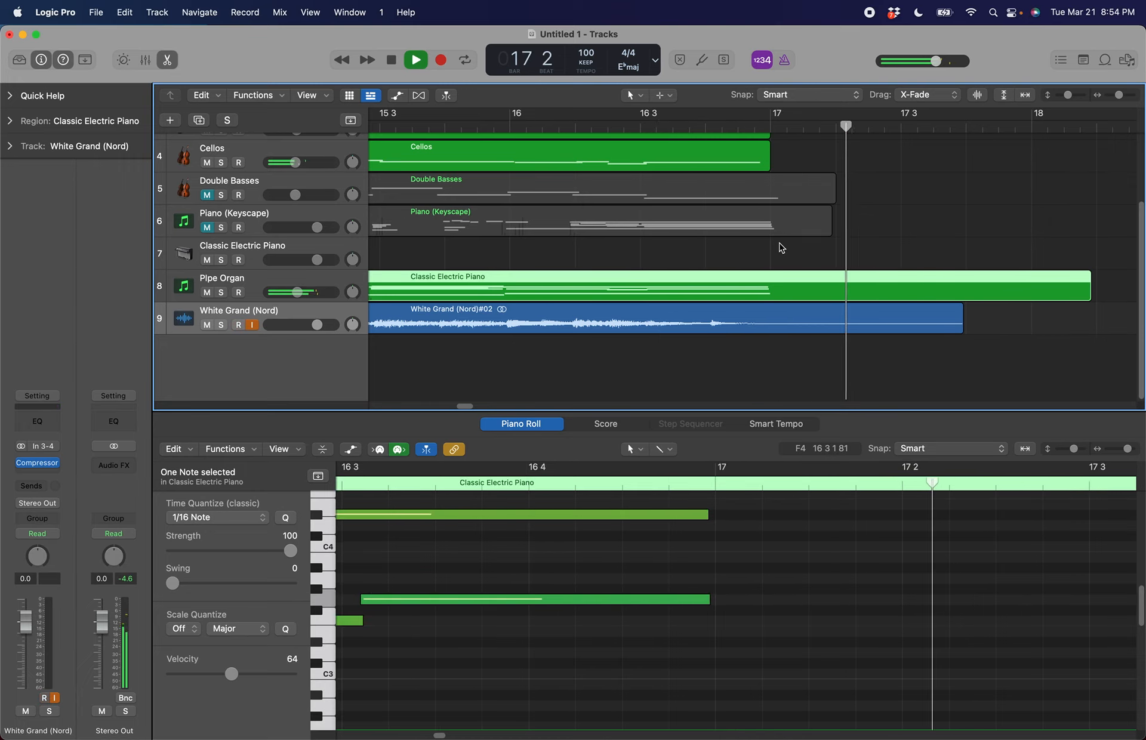
pyautogui.press('space')
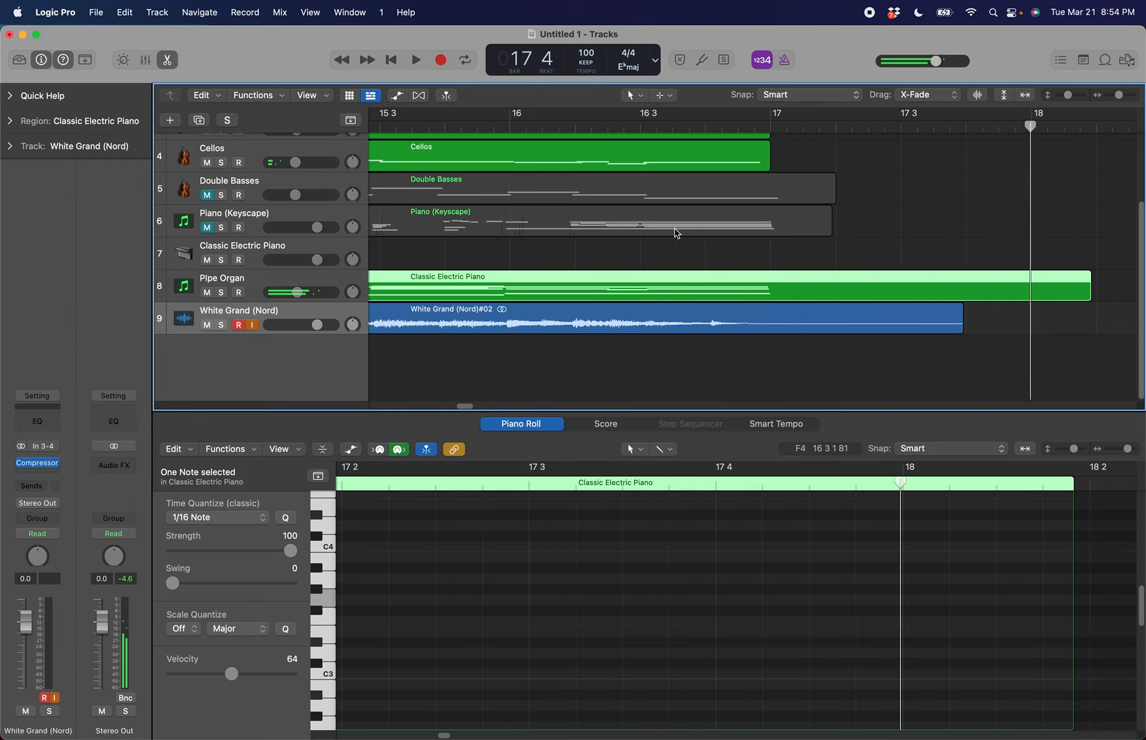
pyautogui.hscroll(-10, 940, 307)
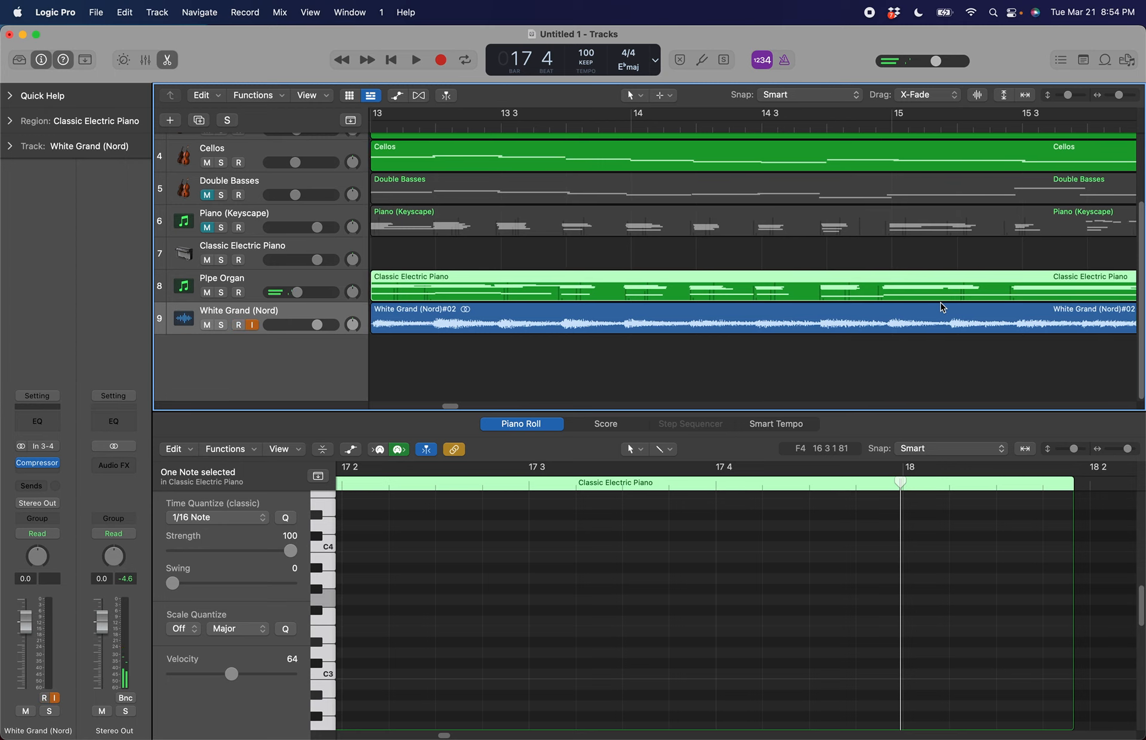
pyautogui.hscroll(-4, 941, 307)
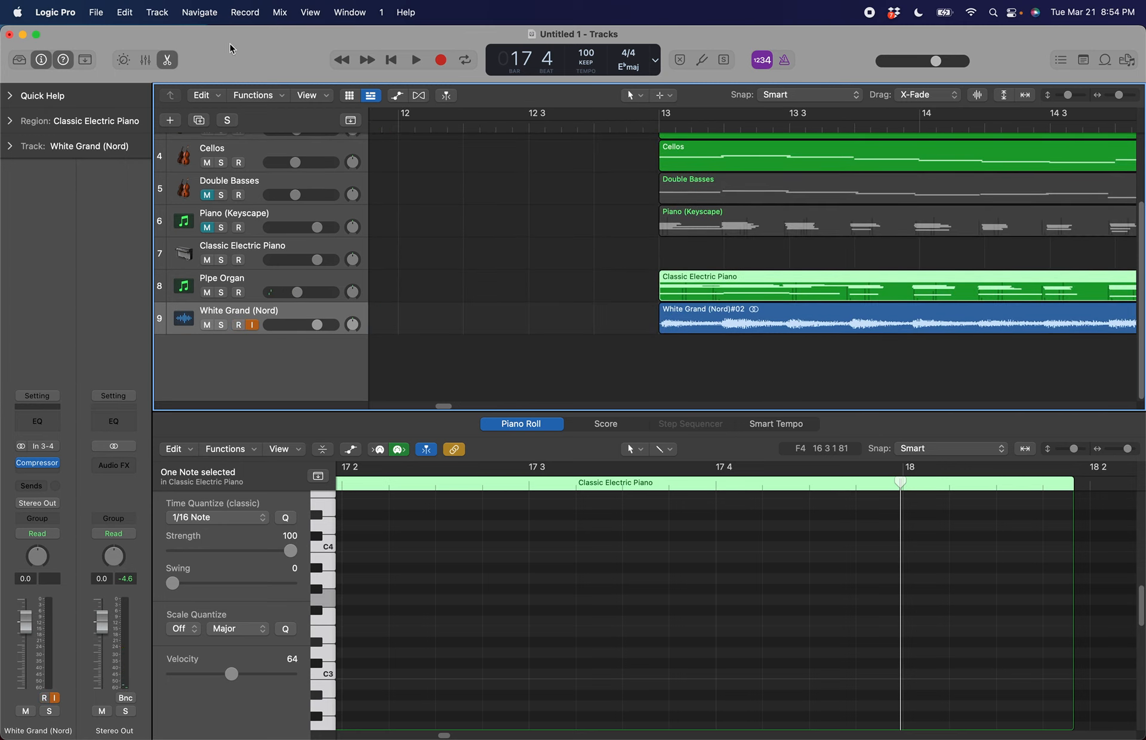
pyautogui.click(158, 13)
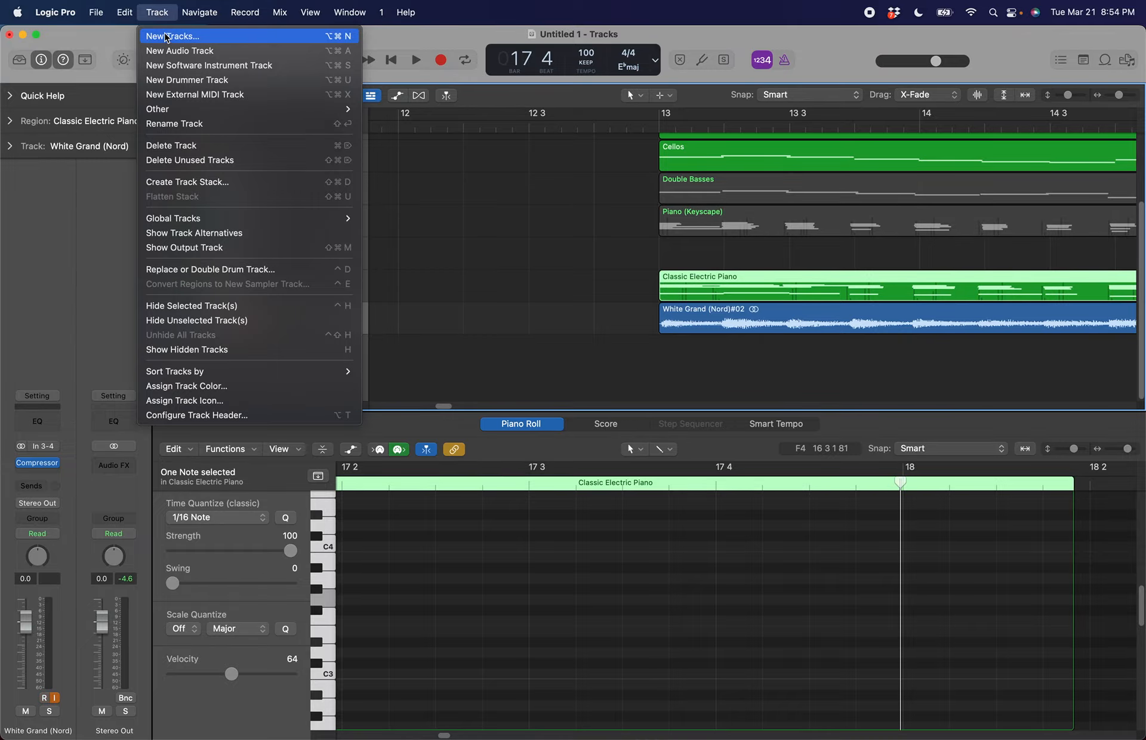
pyautogui.hotkey('ctrl', 'Up')
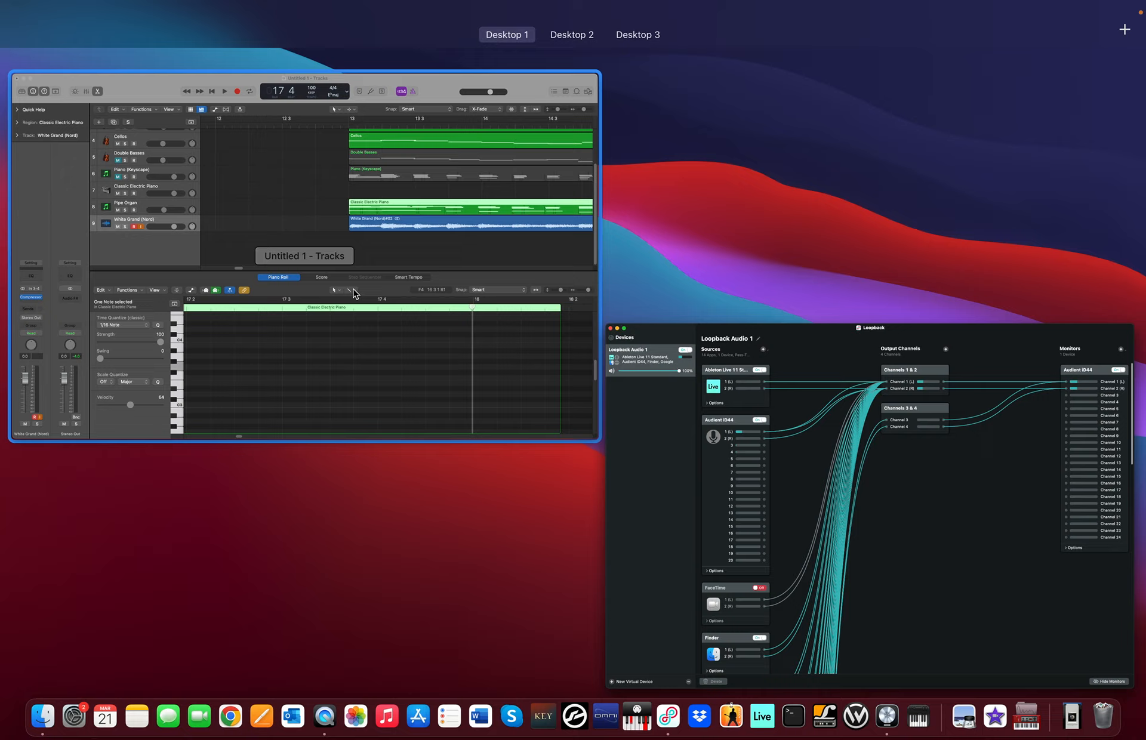
pyautogui.click(354, 293)
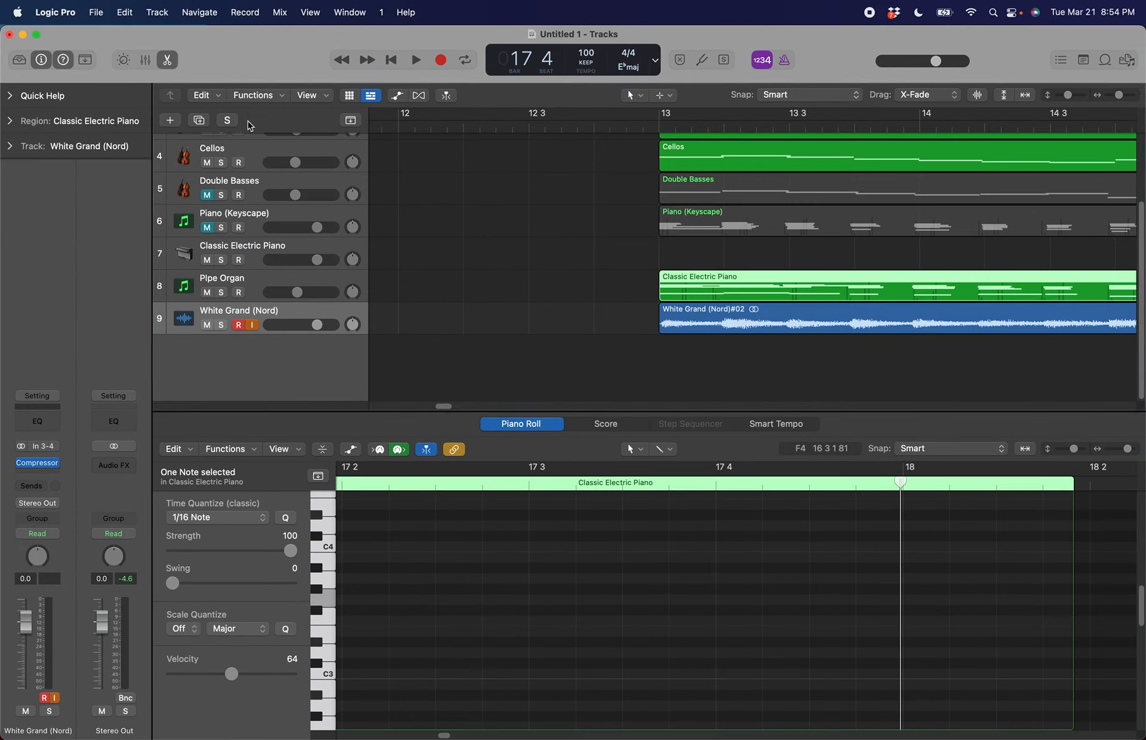
pyautogui.click(157, 13)
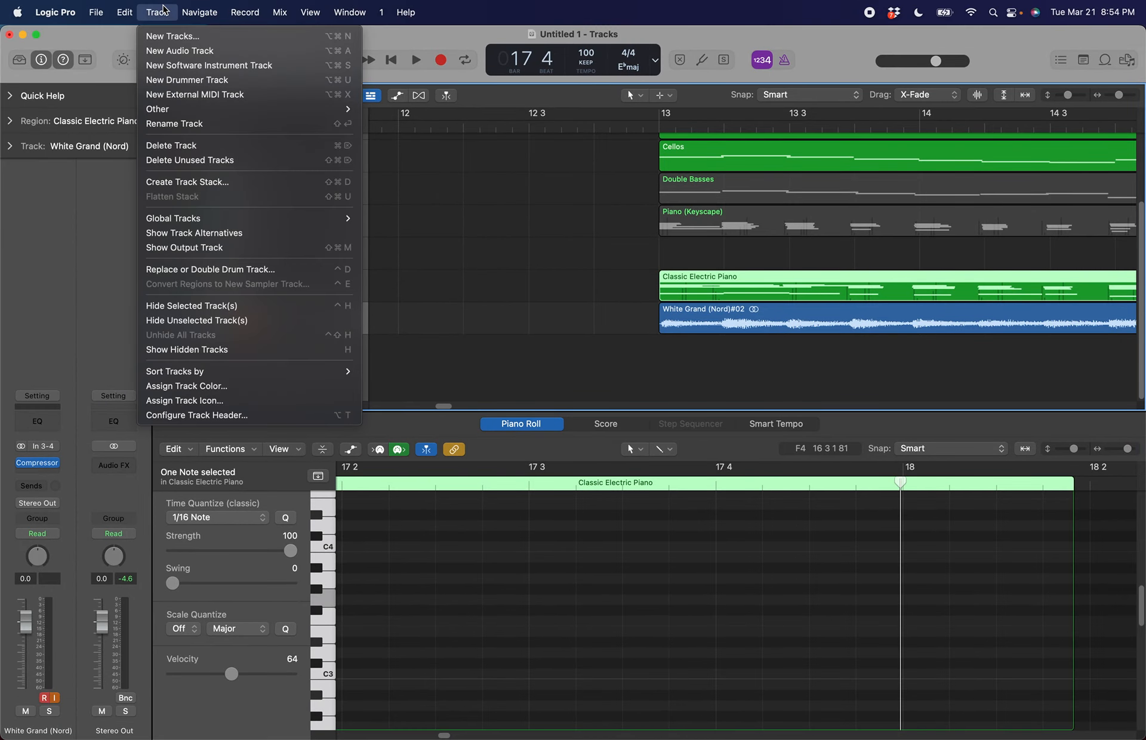
pyautogui.click(173, 39)
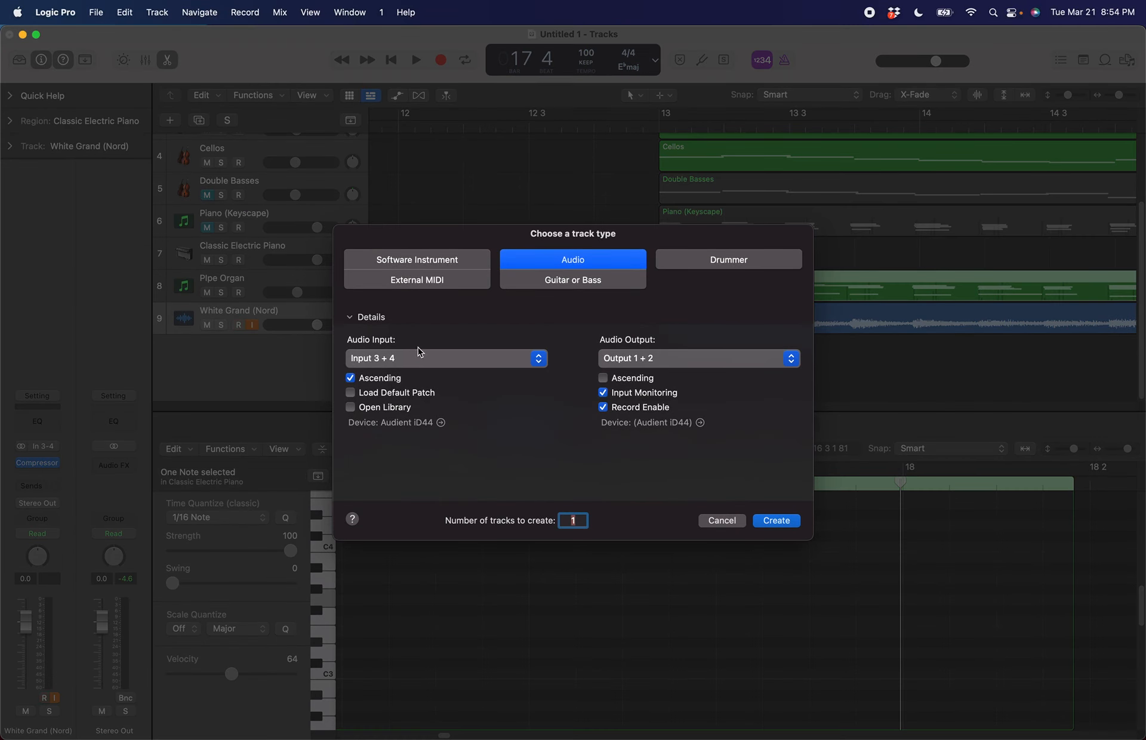
pyautogui.click(411, 358)
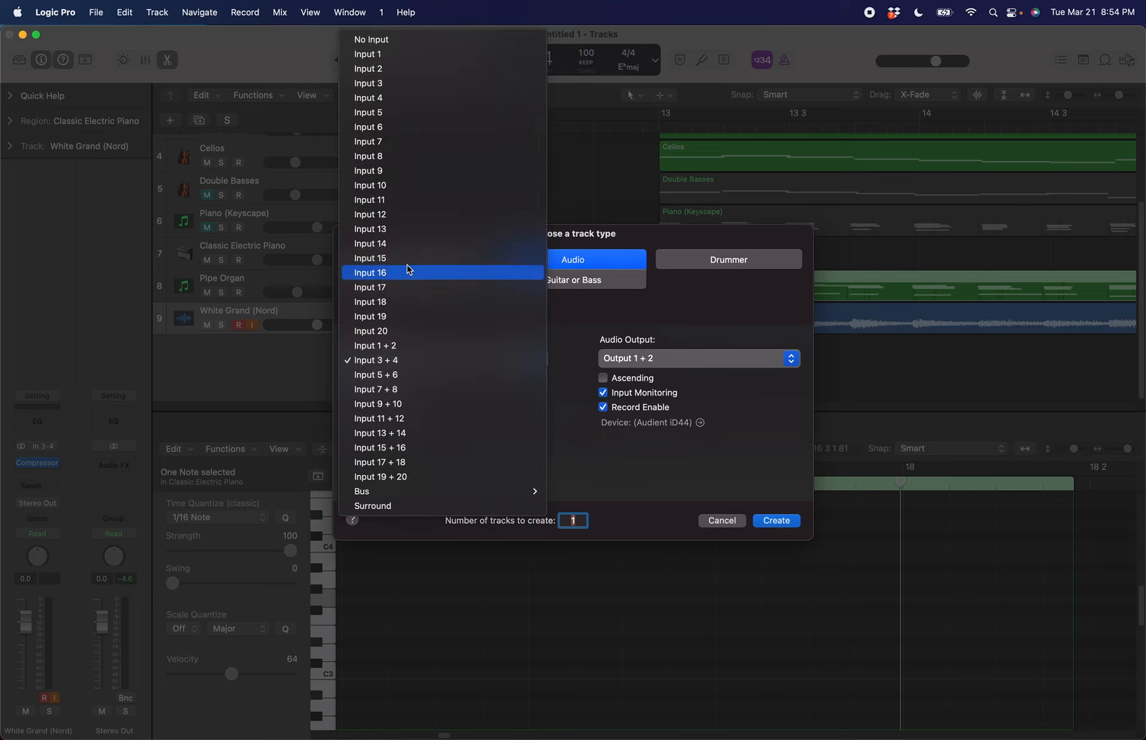
pyautogui.click(412, 54)
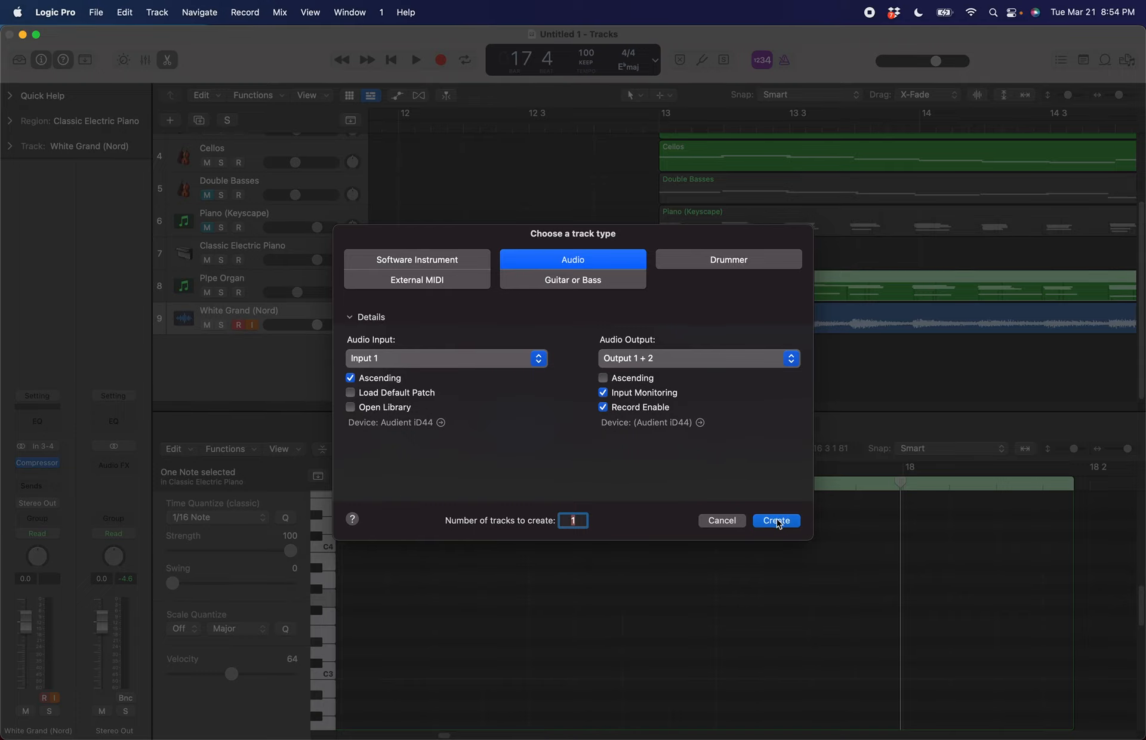
pyautogui.click(722, 520)
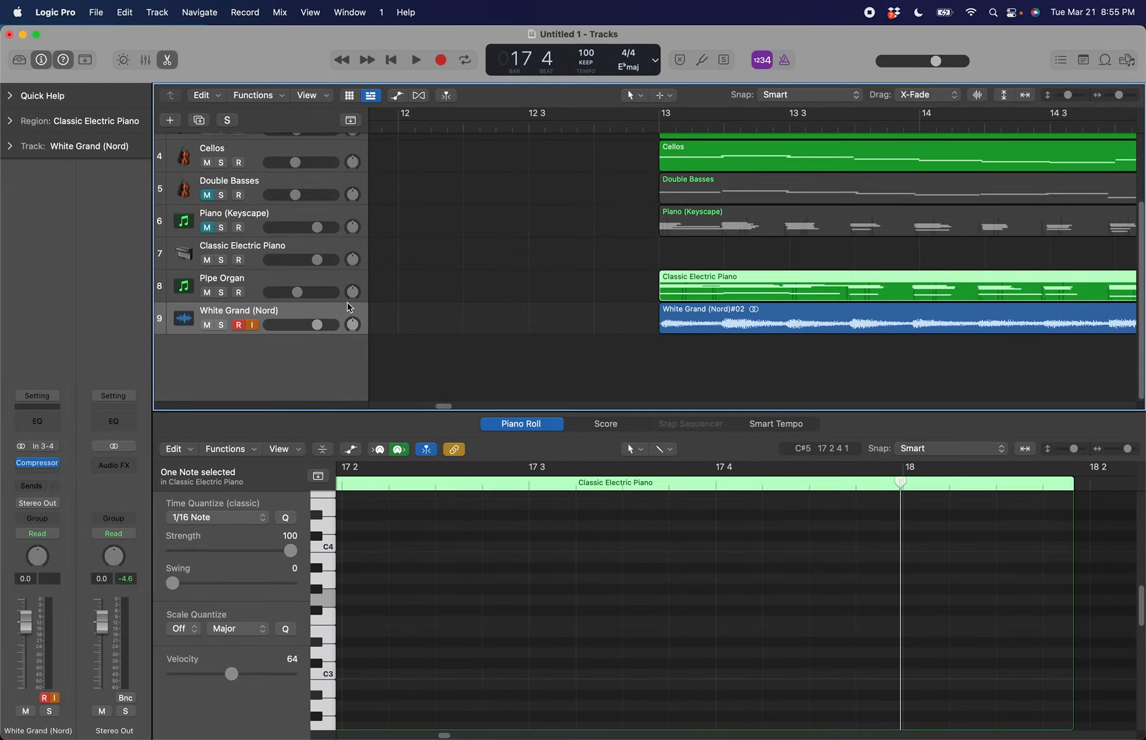
# Record a new take on the White Grand (Nord) track from bar 19 to bar 26, and bypass its Compressor
pyautogui.click(269, 320)
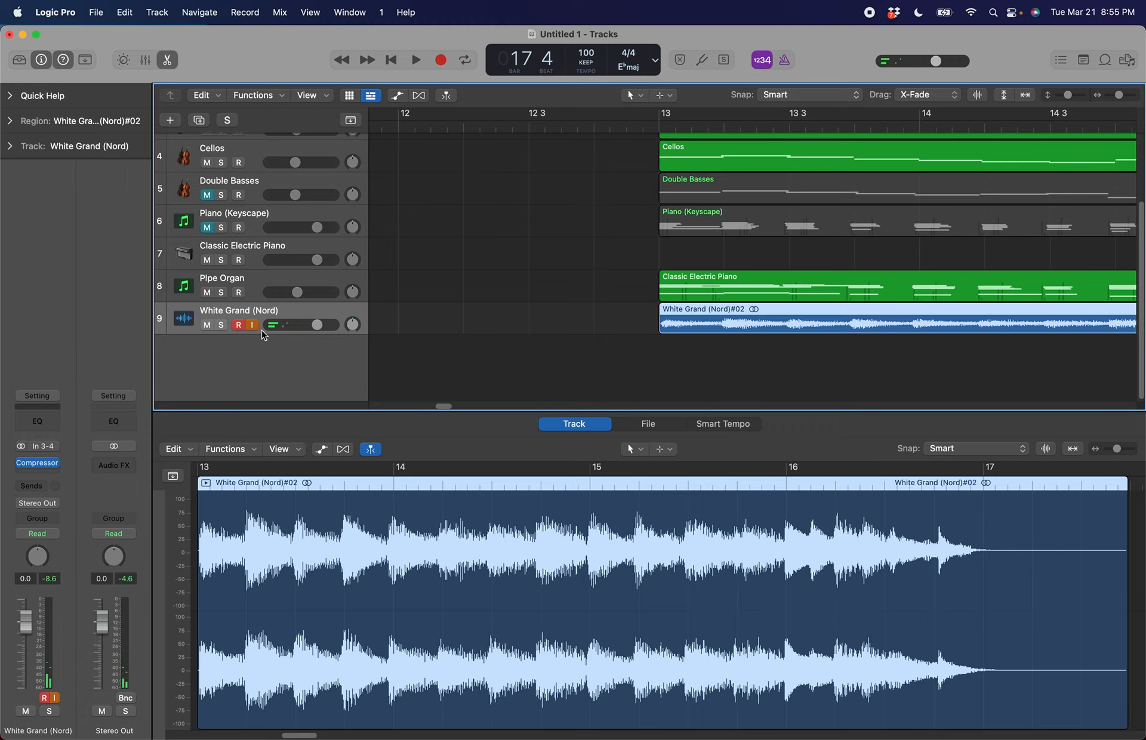
pyautogui.hscroll(10, 460, 197)
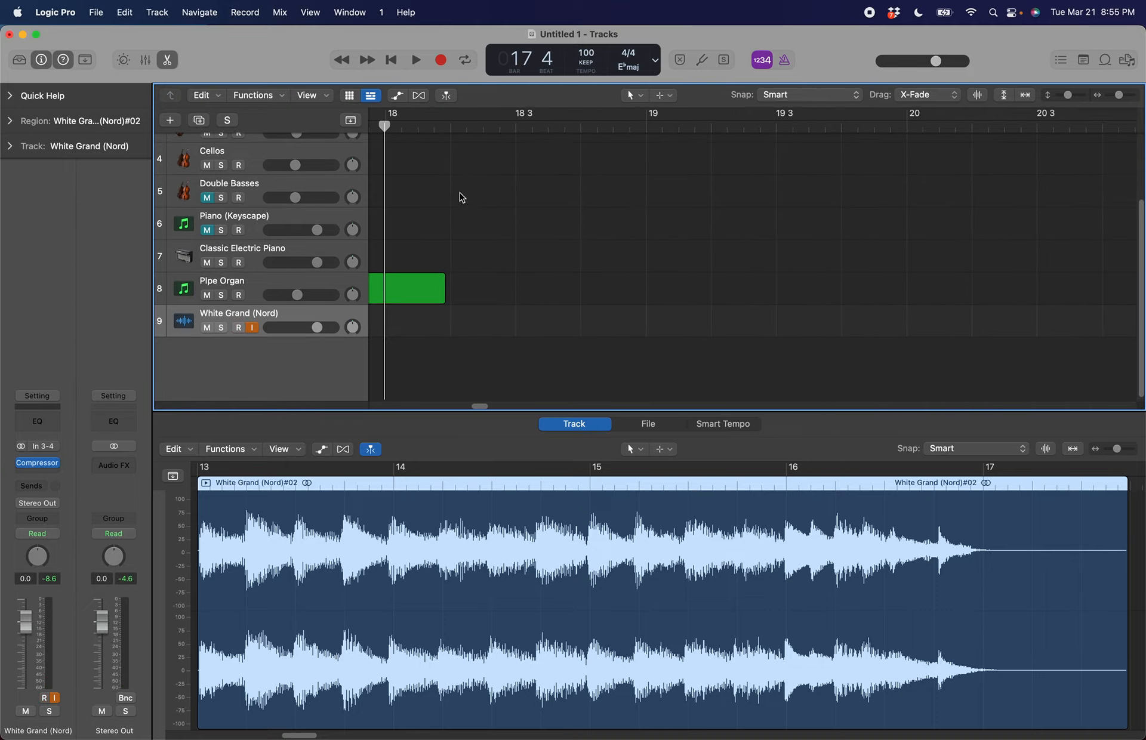
pyautogui.click(644, 127)
pyautogui.press('r')
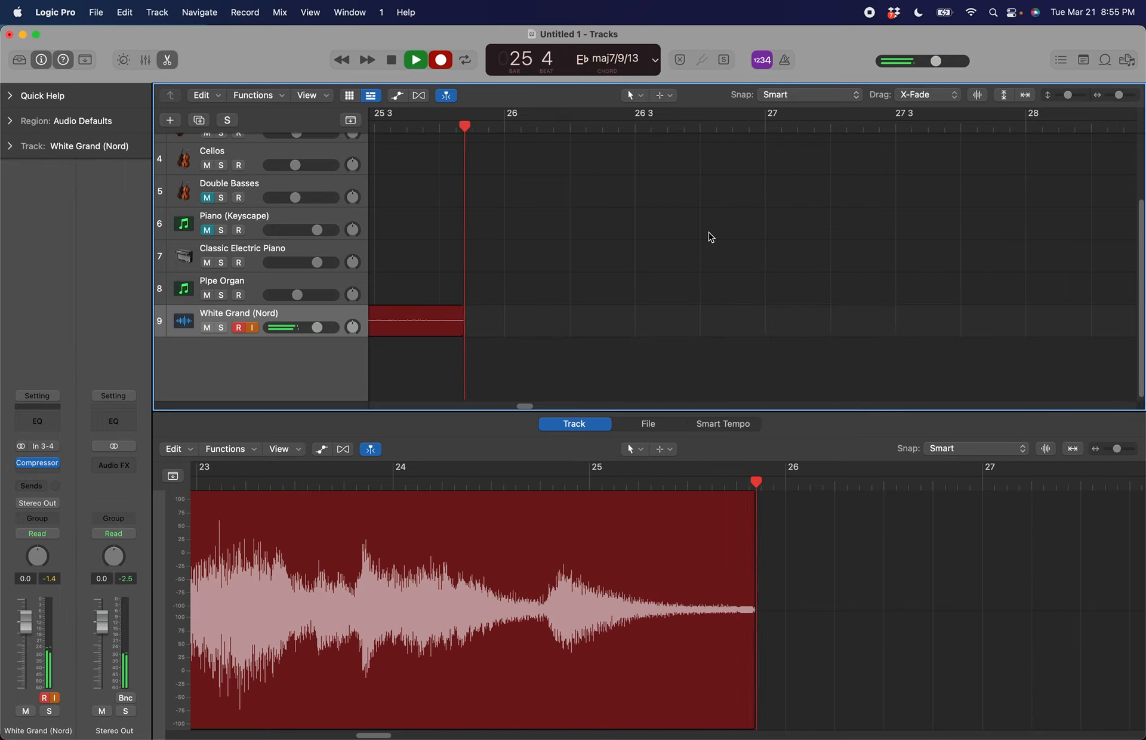
pyautogui.press('space')
pyautogui.moveTo(23, 466)
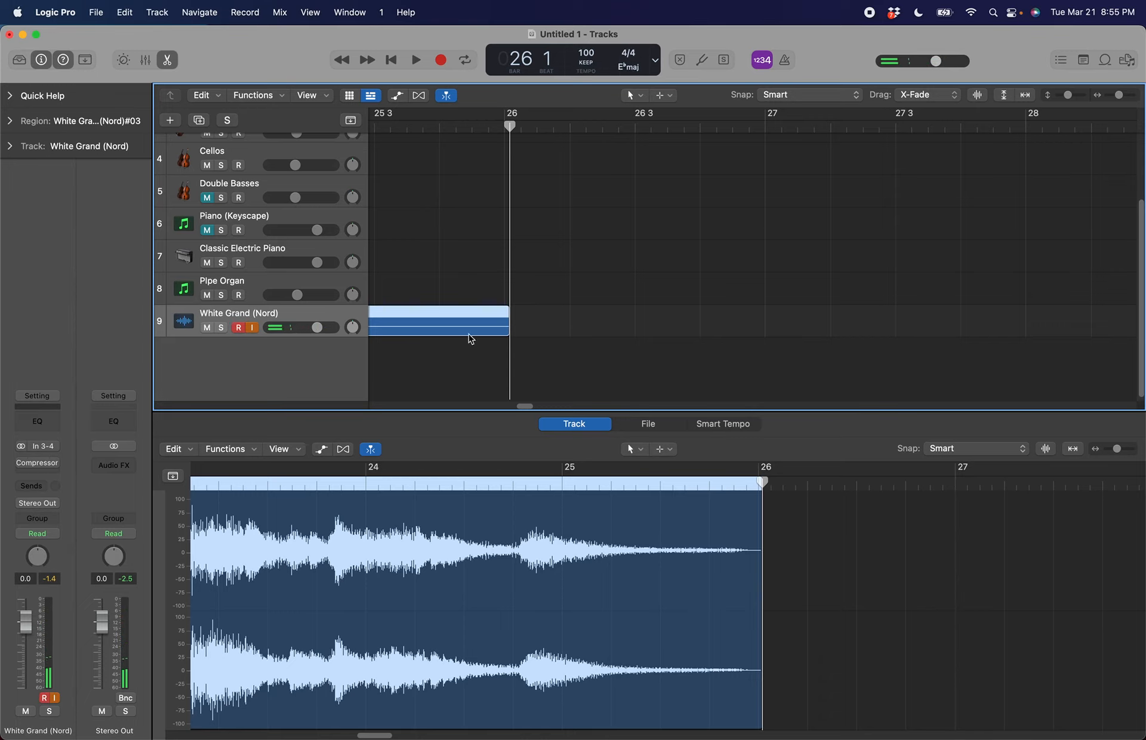
pyautogui.hscroll(-10, 637, 287)
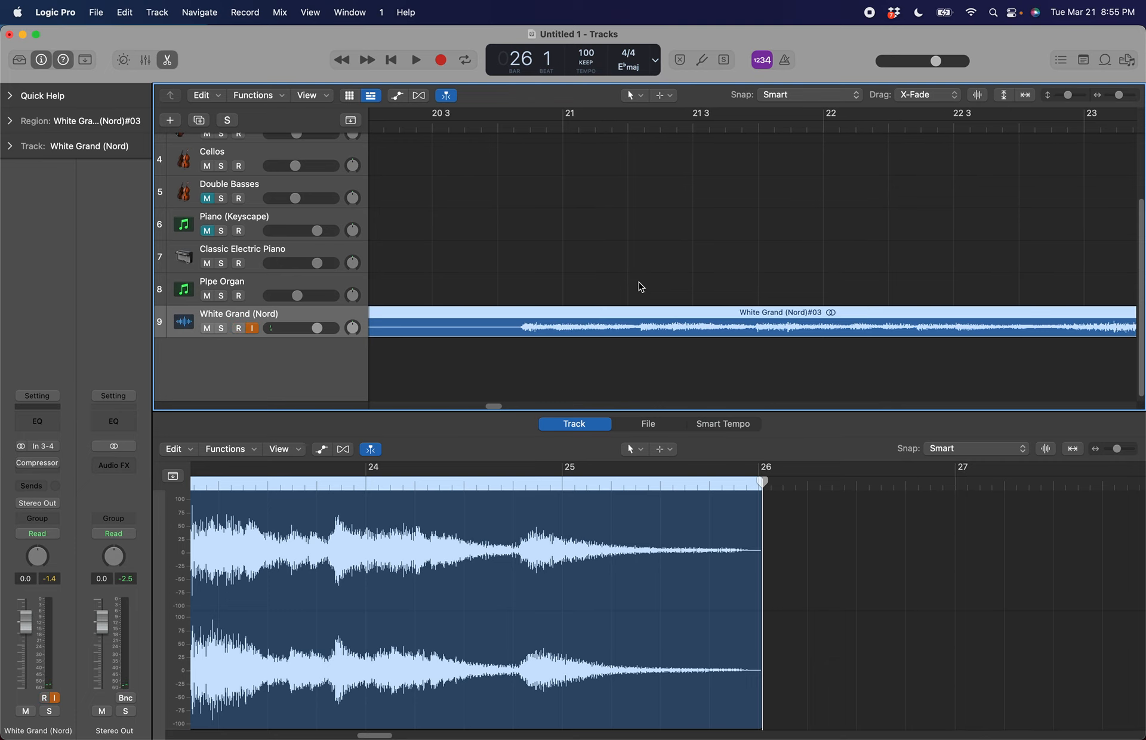
pyautogui.hscroll(-5, 639, 284)
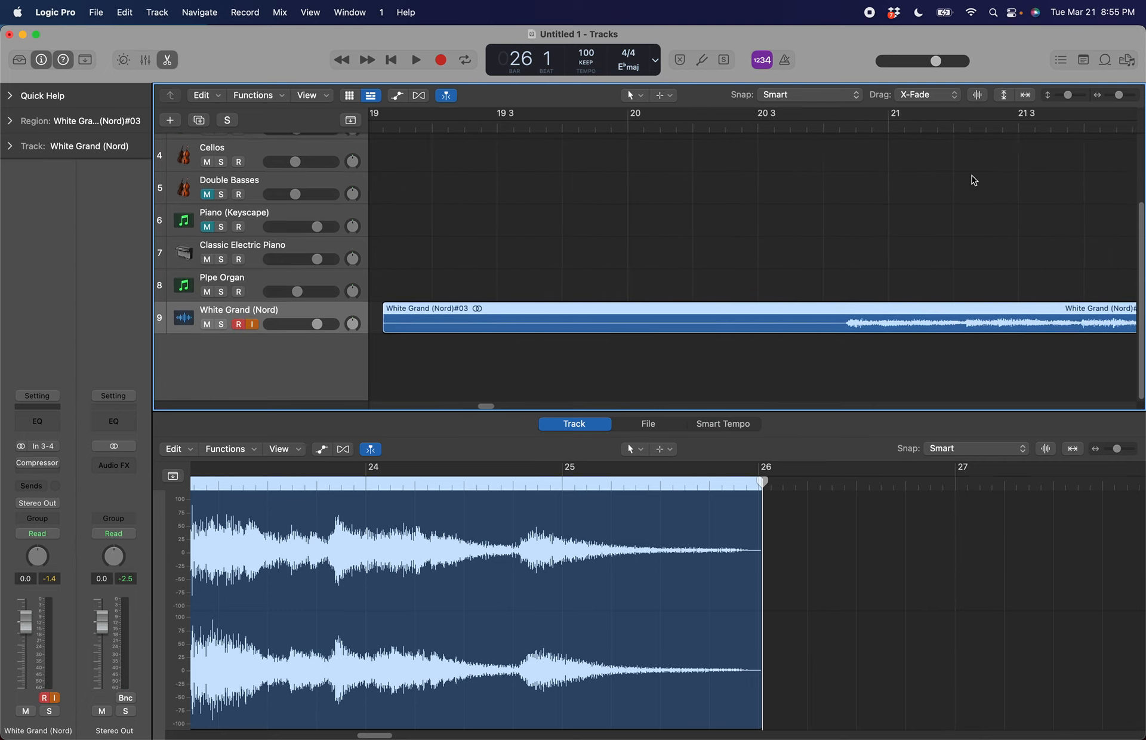
pyautogui.hscroll(1, 972, 179)
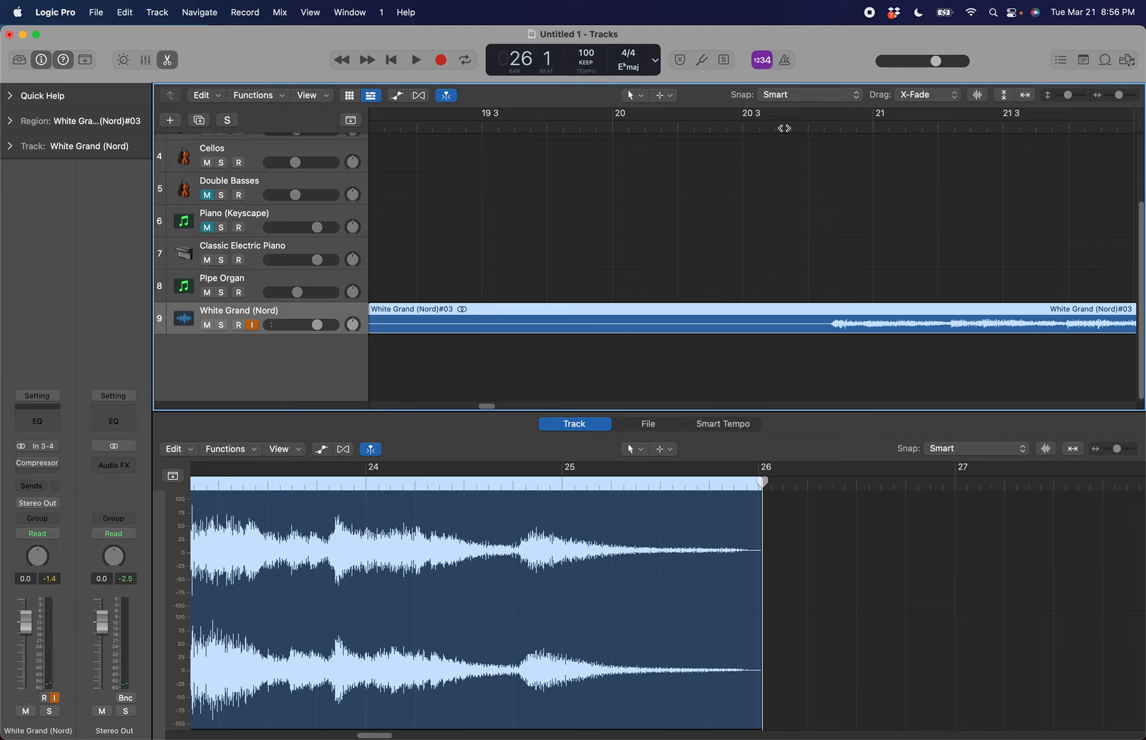
pyautogui.hscroll(15, 752, 179)
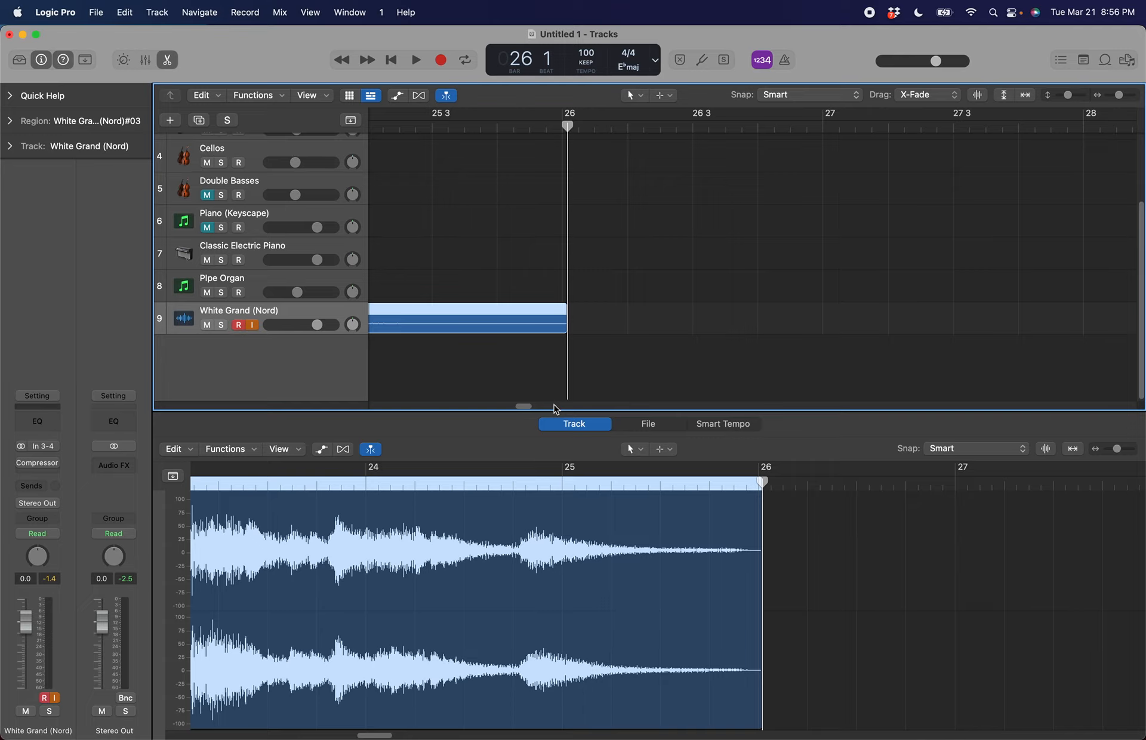
# Switch to Finder, go from the Quick Access folder through ALL LOOPS 3/9/23 to Church Loops, and select Shout 155.mp3
pyautogui.press('F11')
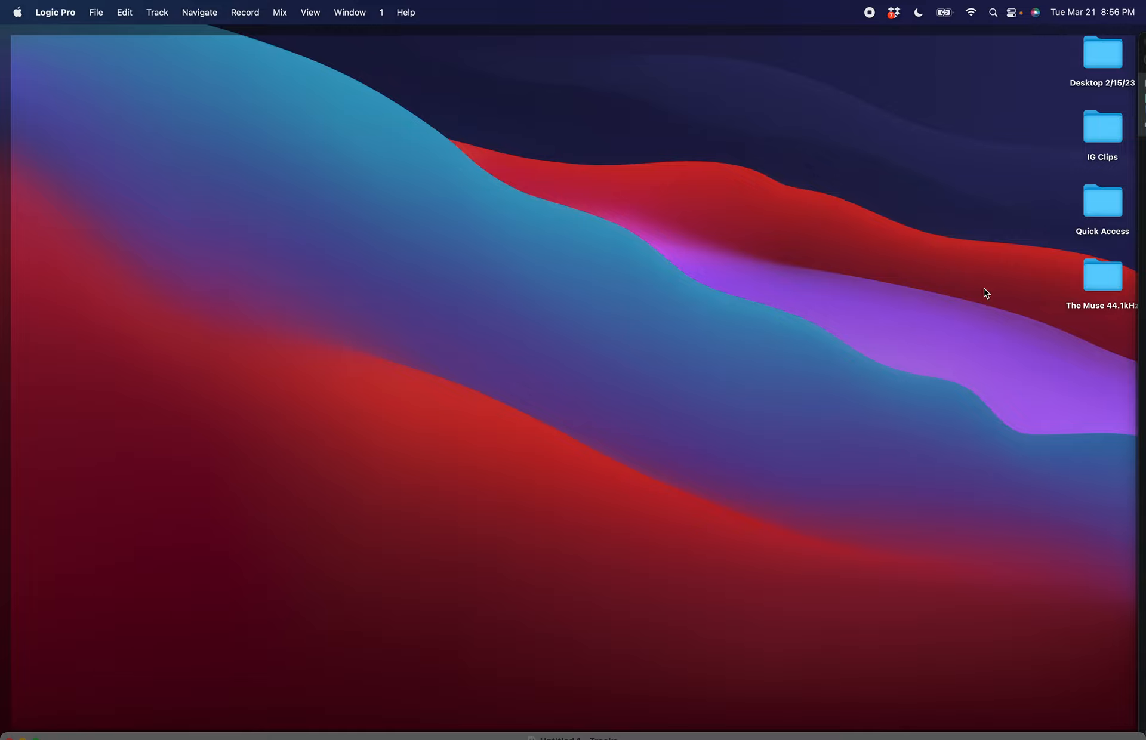
pyautogui.doubleClick(1101, 198)
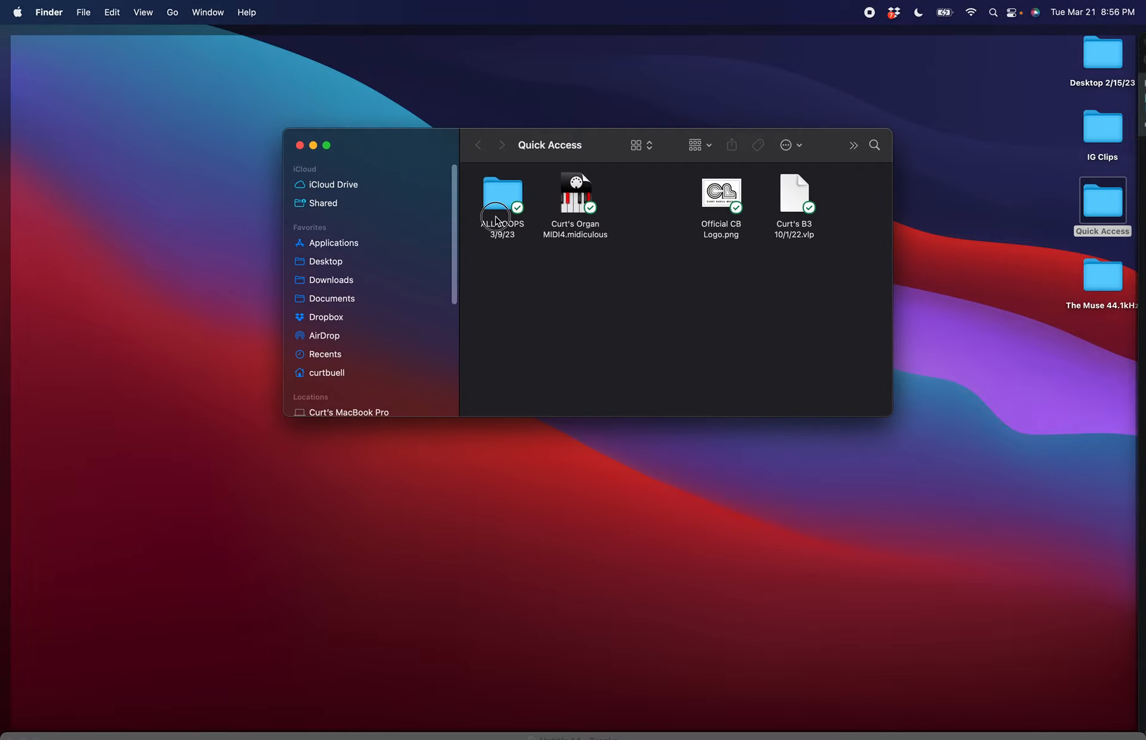
pyautogui.doubleClick(496, 219)
pyautogui.doubleClick(502, 197)
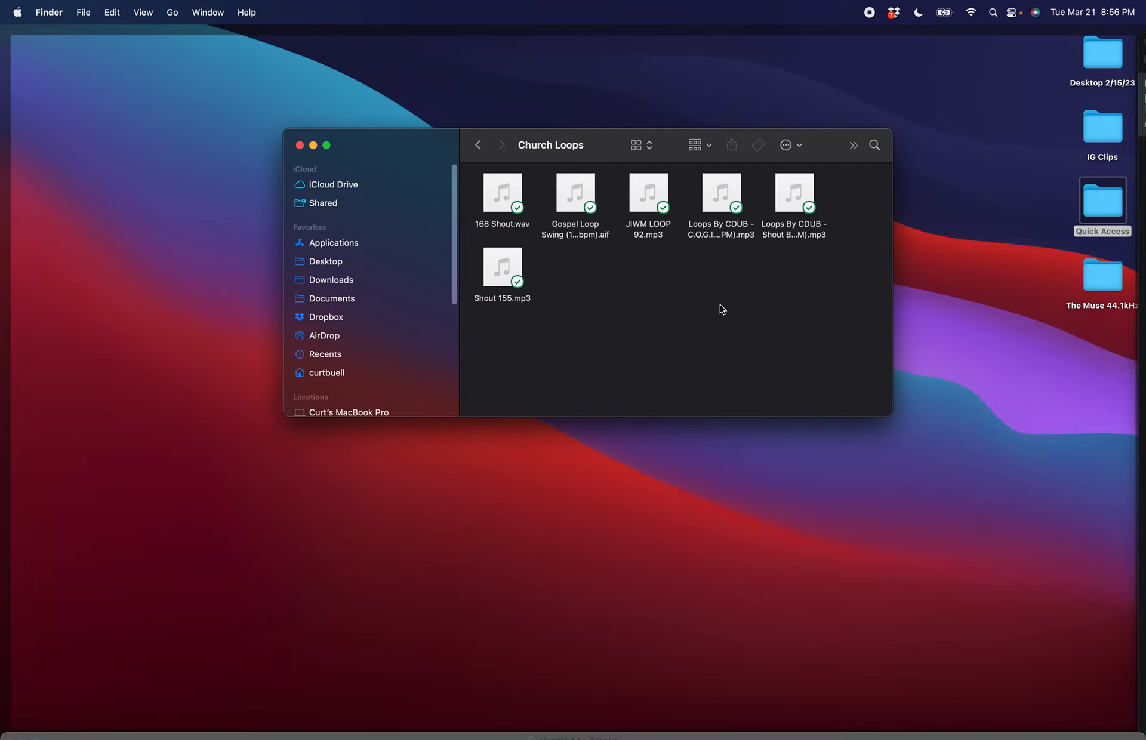
pyautogui.click(504, 302)
pyautogui.moveTo(2, 5)
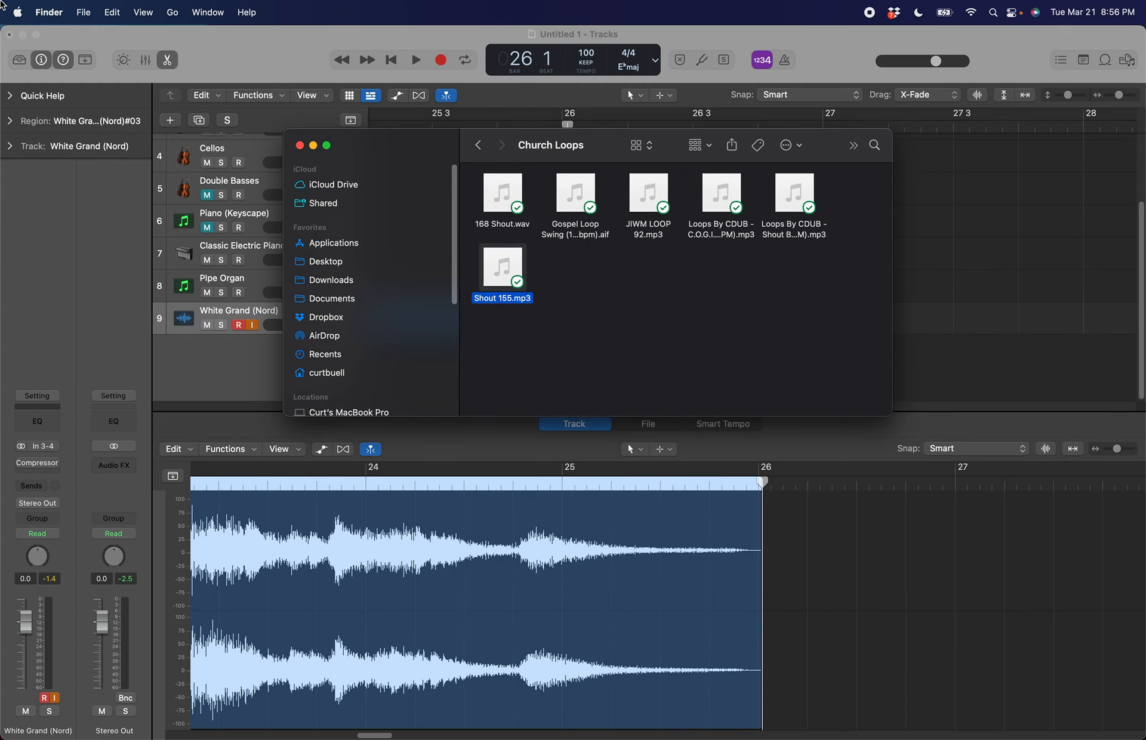
# Return to the Logic Pro project, place the playhead at bar 28, and add an event there in the tempo list
pyautogui.click(816, 143)
pyautogui.hscroll(5, 816, 143)
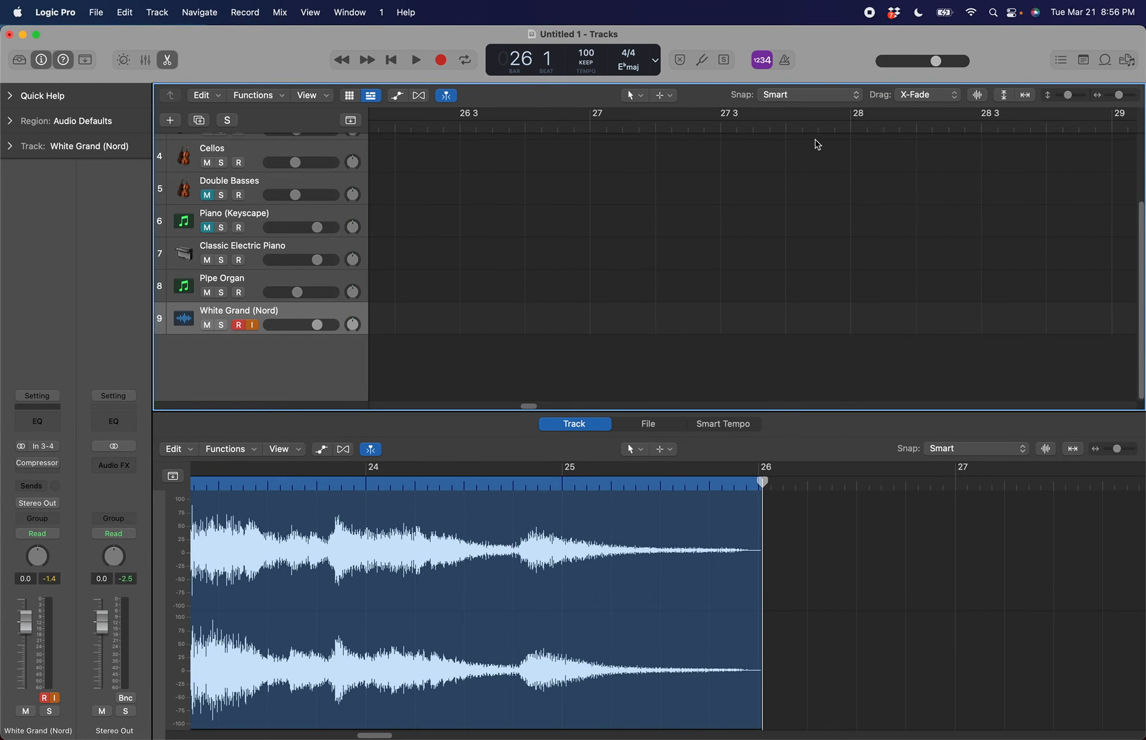
pyautogui.click(853, 132)
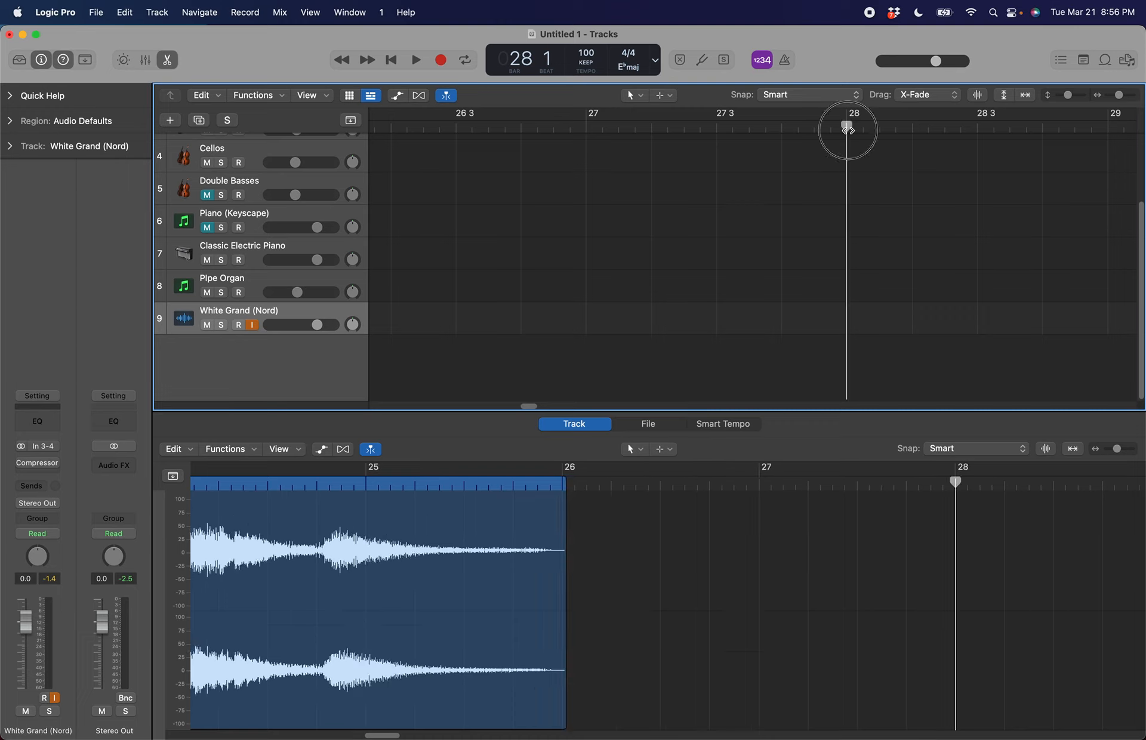
pyautogui.hscroll(3, 775, 224)
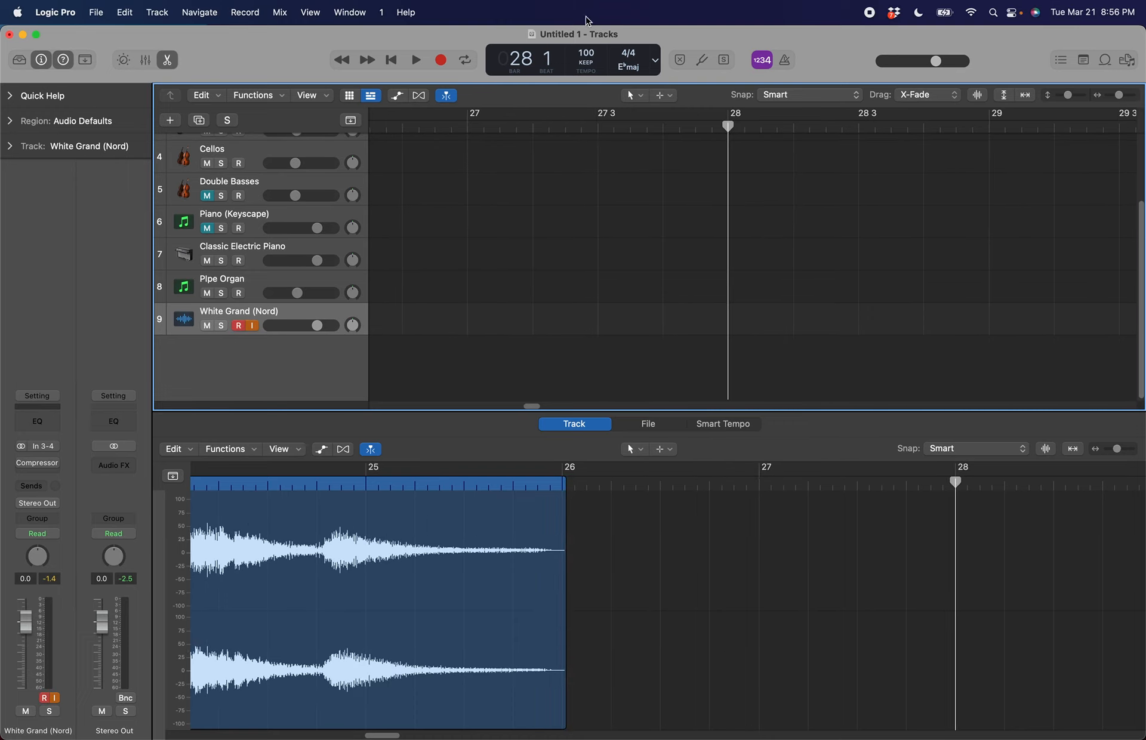
pyautogui.click(1084, 61)
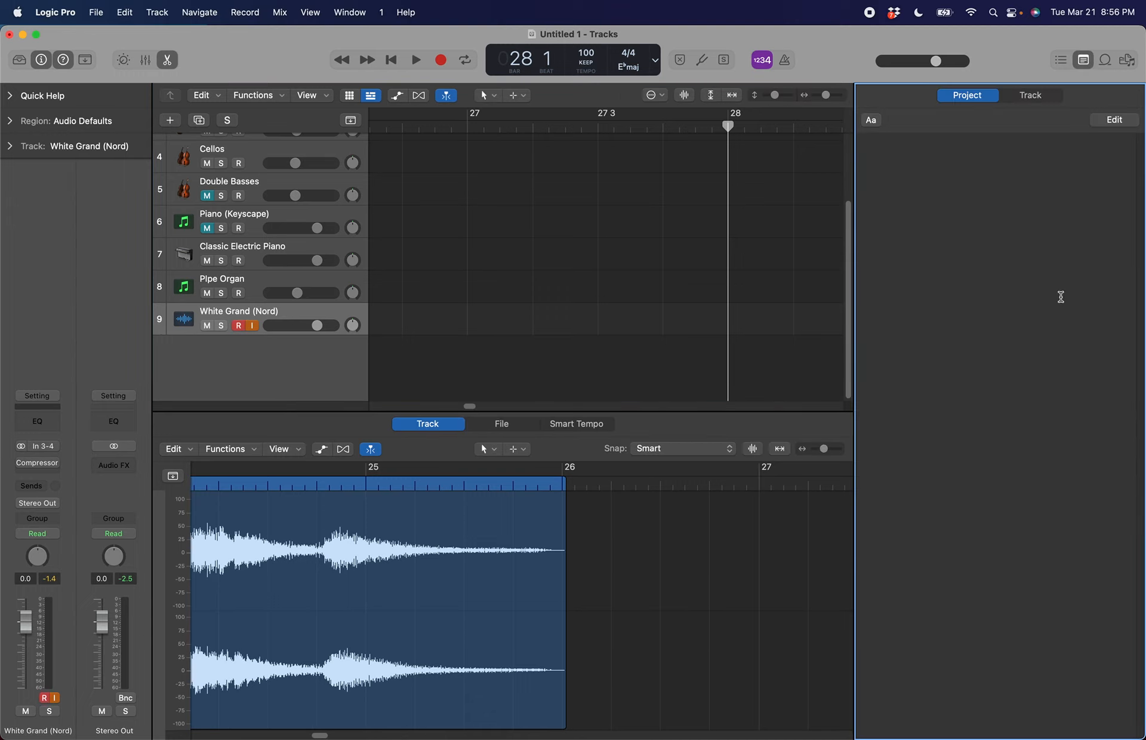
pyautogui.click(1062, 61)
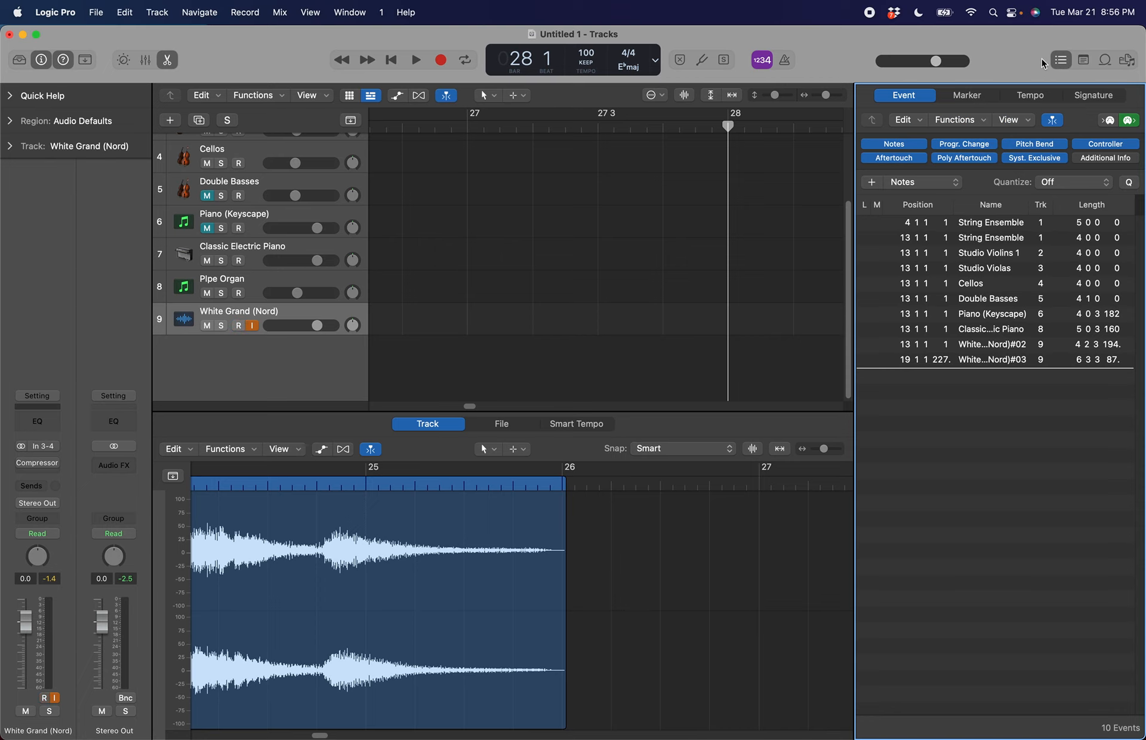
pyautogui.click(1060, 64)
pyautogui.click(1062, 60)
pyautogui.click(1028, 96)
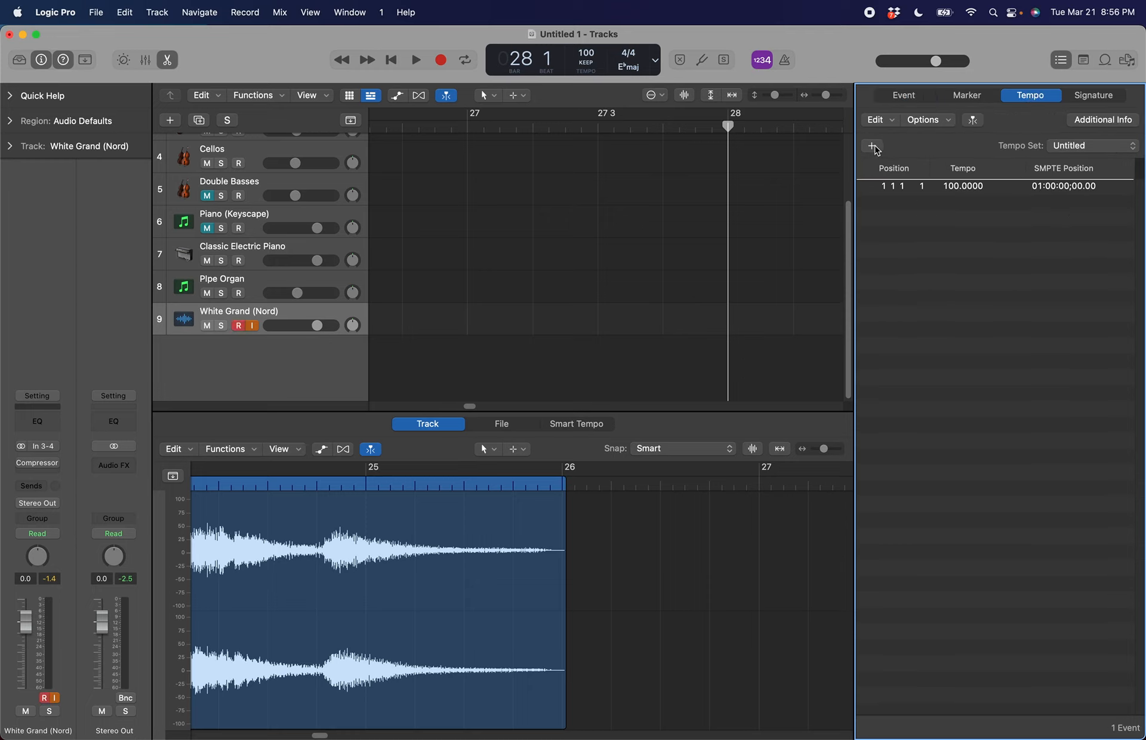
pyautogui.click(873, 146)
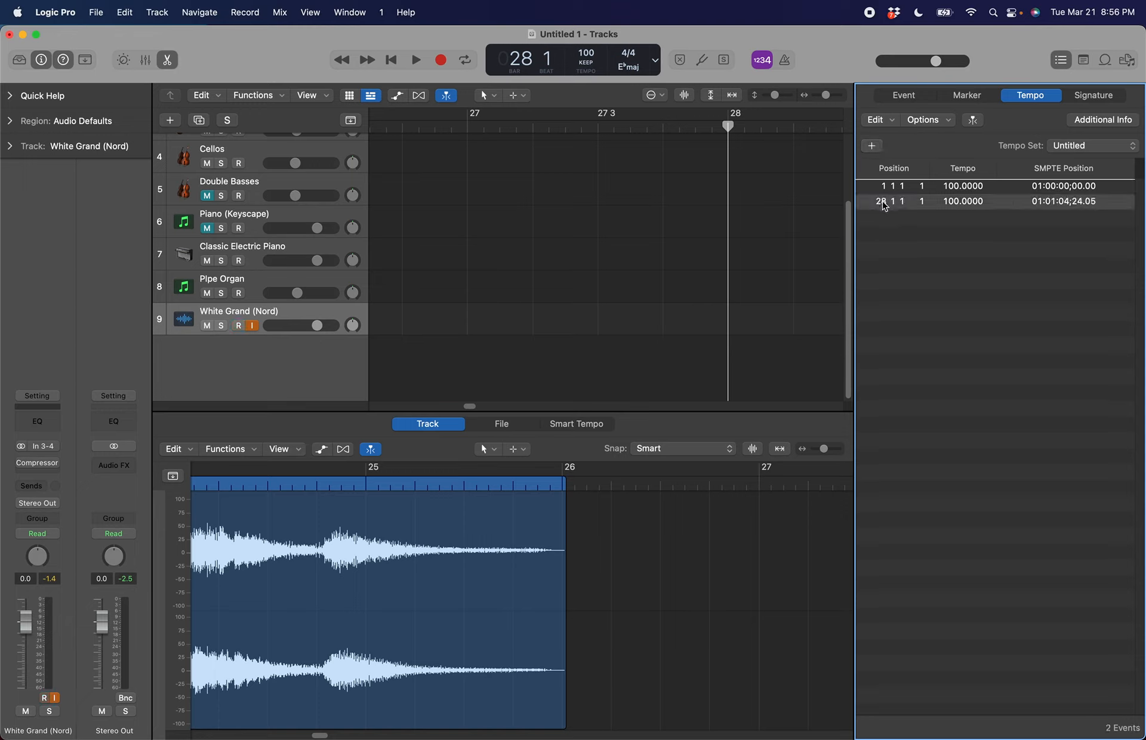
# Set the tempo event at bar 28 to 155 BPM and close the tempo list
pyautogui.doubleClick(961, 203)
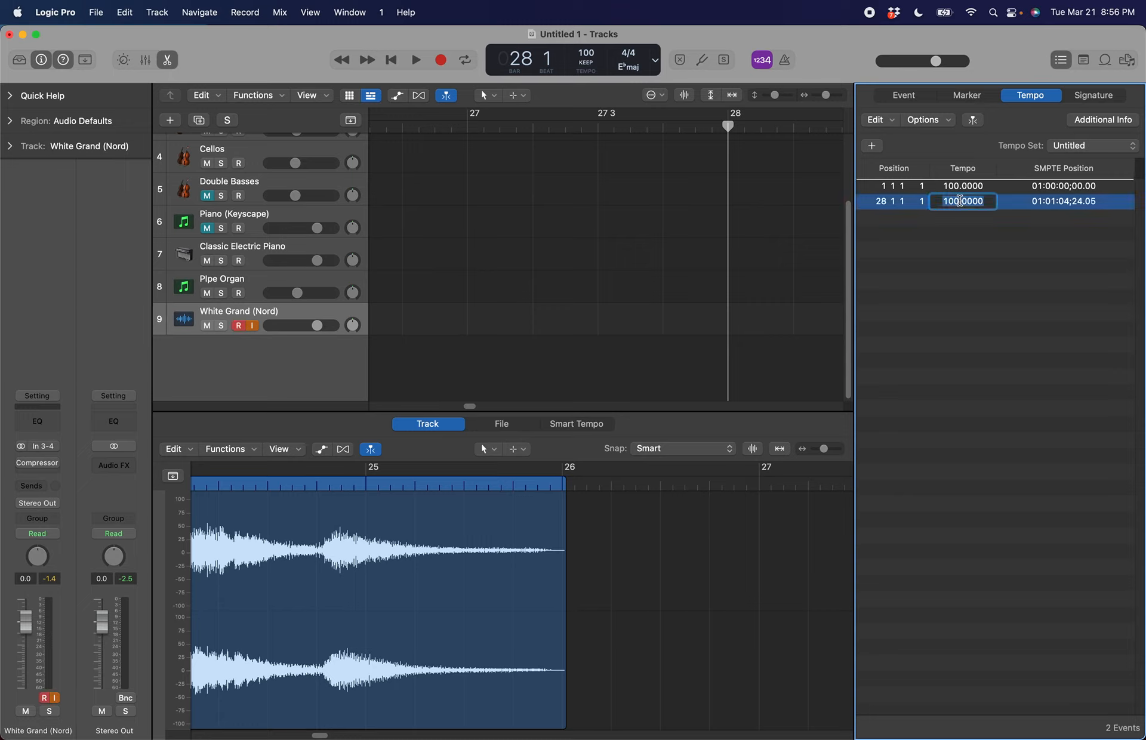
pyautogui.write('155')
pyautogui.press('Return')
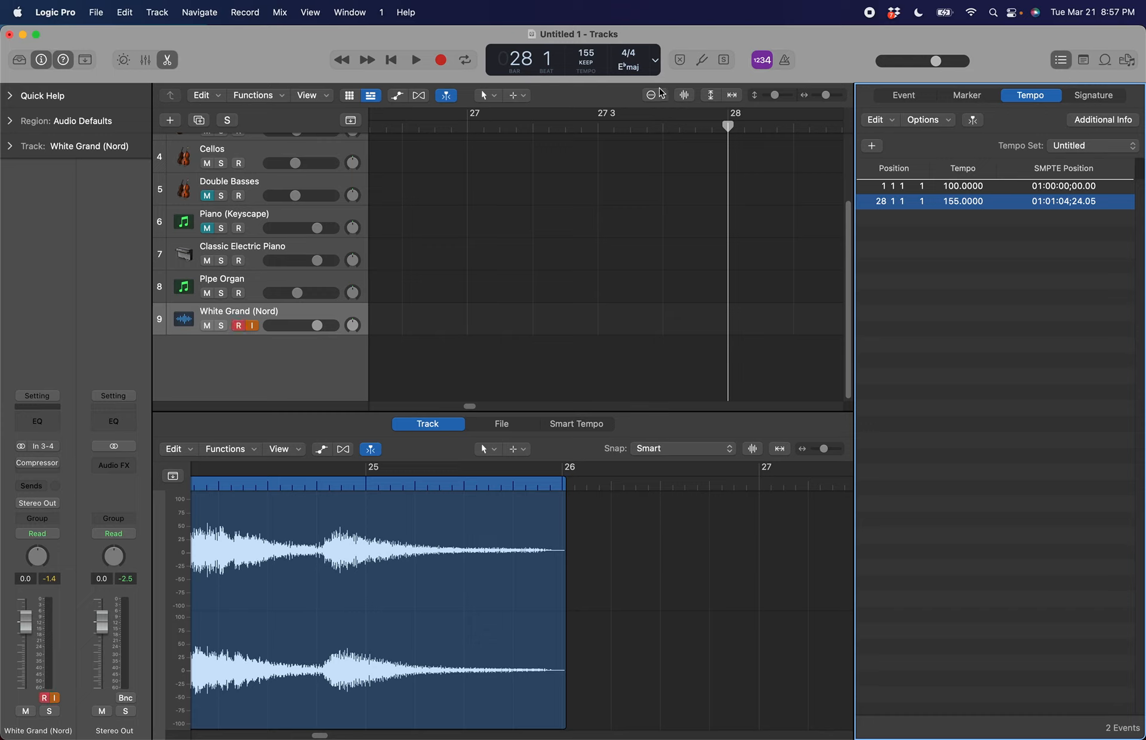
pyautogui.hscroll(3, 766, 157)
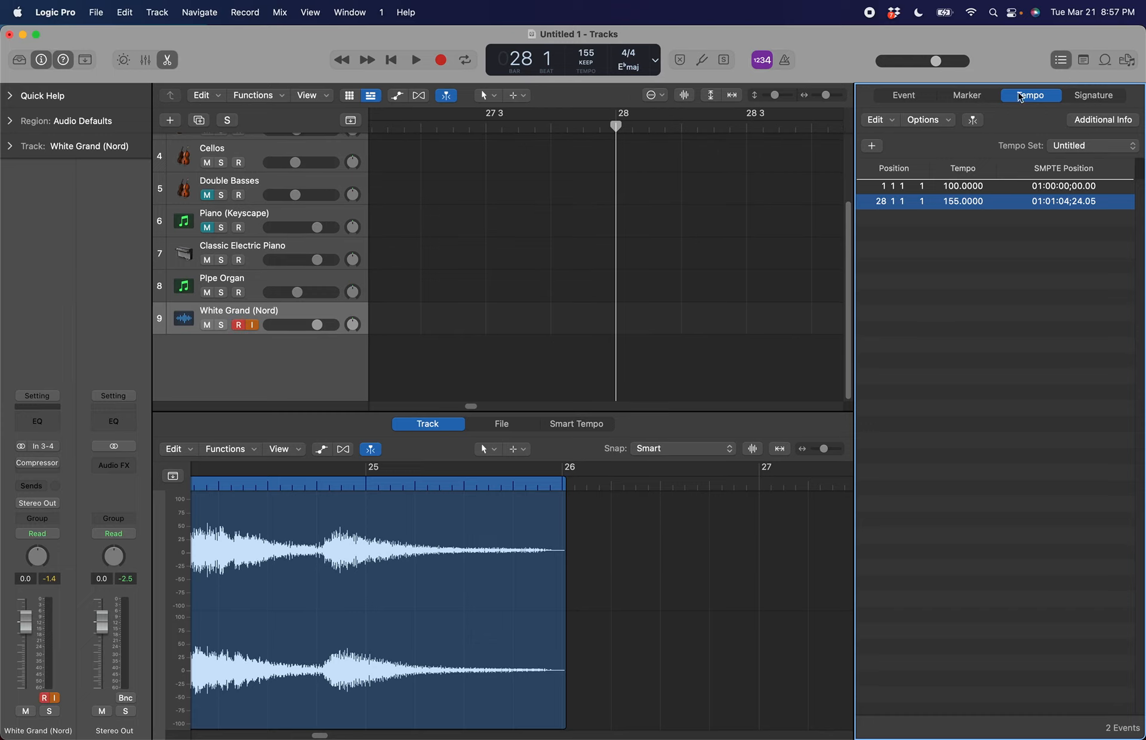
pyautogui.click(1062, 55)
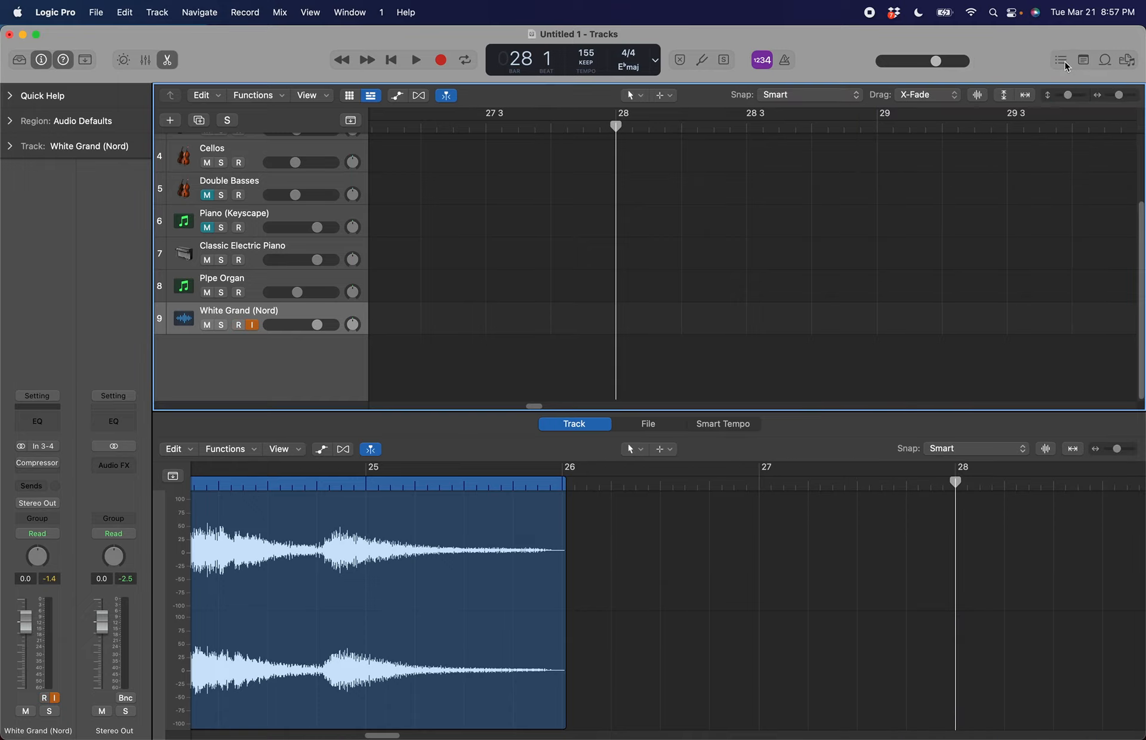
# Place the playhead at bar 29, switch to Finder, and import Shout 155.mp3 onto the White Grand (Nord) track at bar 29
pyautogui.moveTo(619, 127); pyautogui.dragTo(878, 154)
pyautogui.hotkey('ctrl', 'Up')
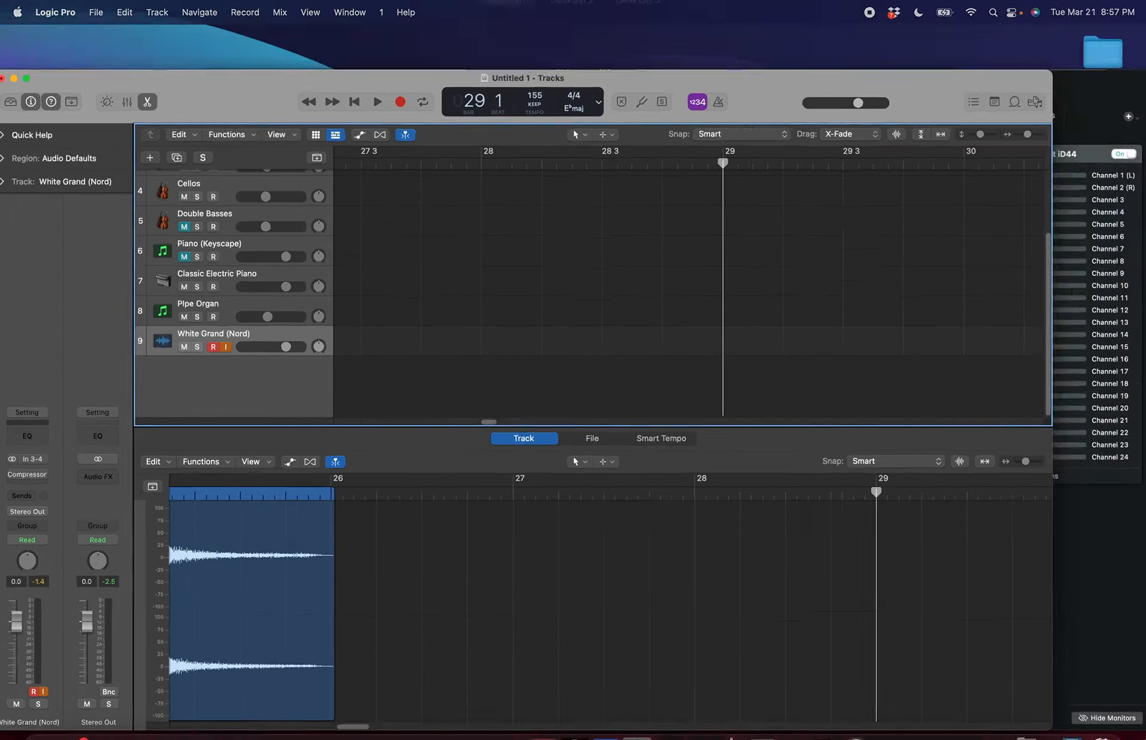
pyautogui.click(698, 234)
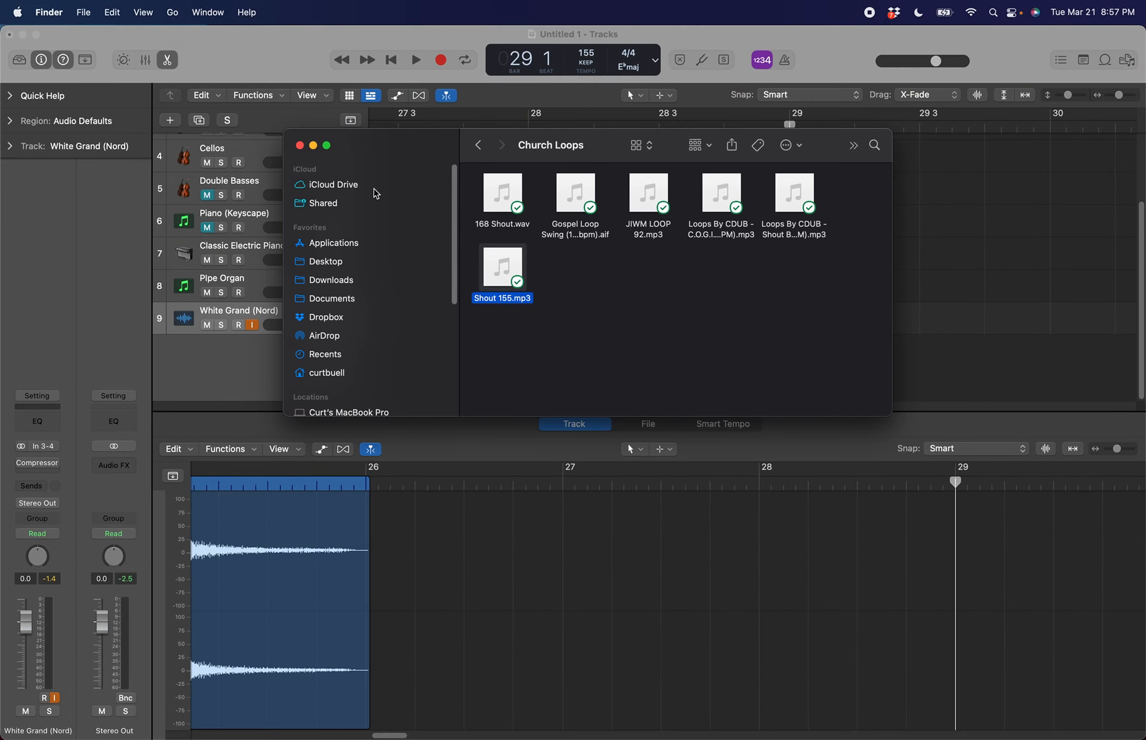
pyautogui.moveTo(397, 157); pyautogui.dragTo(608, 404)
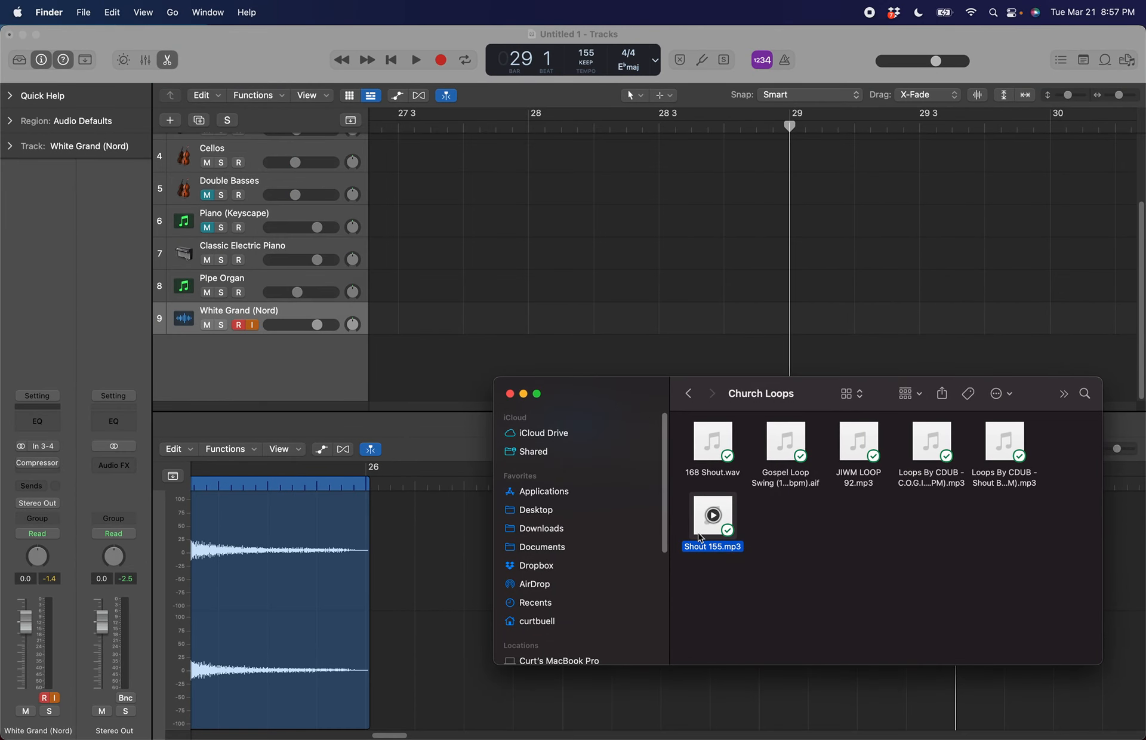
pyautogui.moveTo(713, 515); pyautogui.dragTo(789, 327)
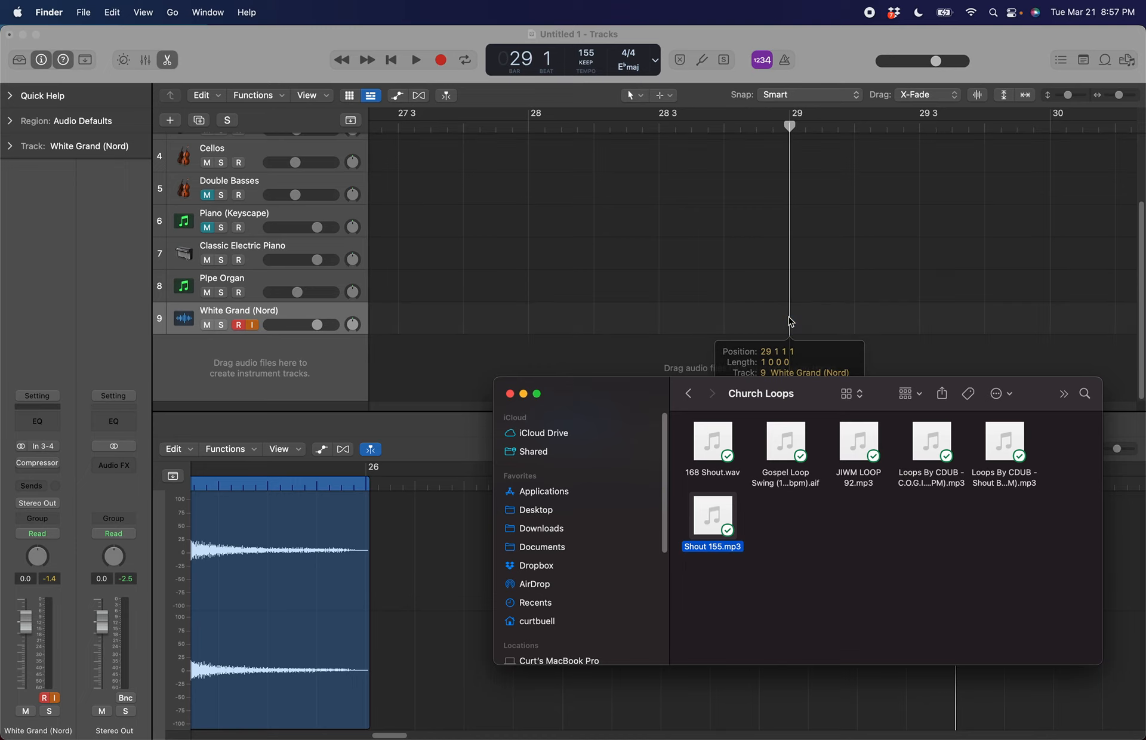
pyautogui.click(861, 364)
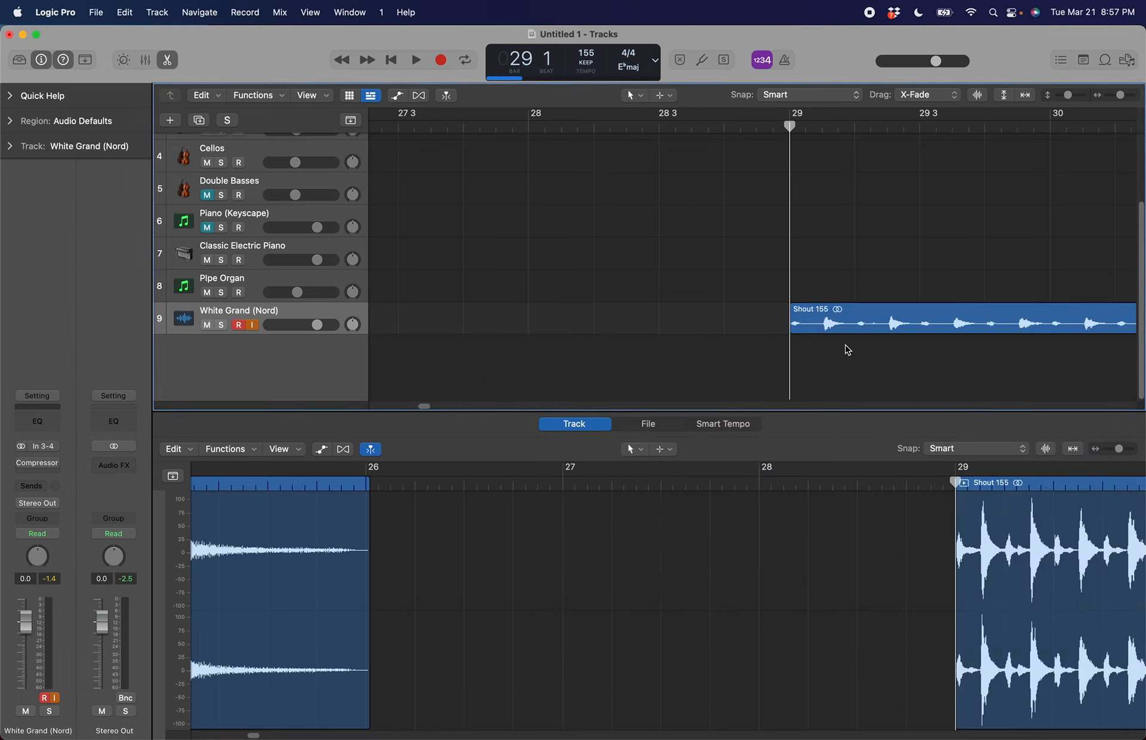
# Trim the silence before the first hit of the Shout 155 region and slide the region back to bar 29
pyautogui.click(812, 323)
pyautogui.press('super+Right')
pyautogui.press('super+Right')
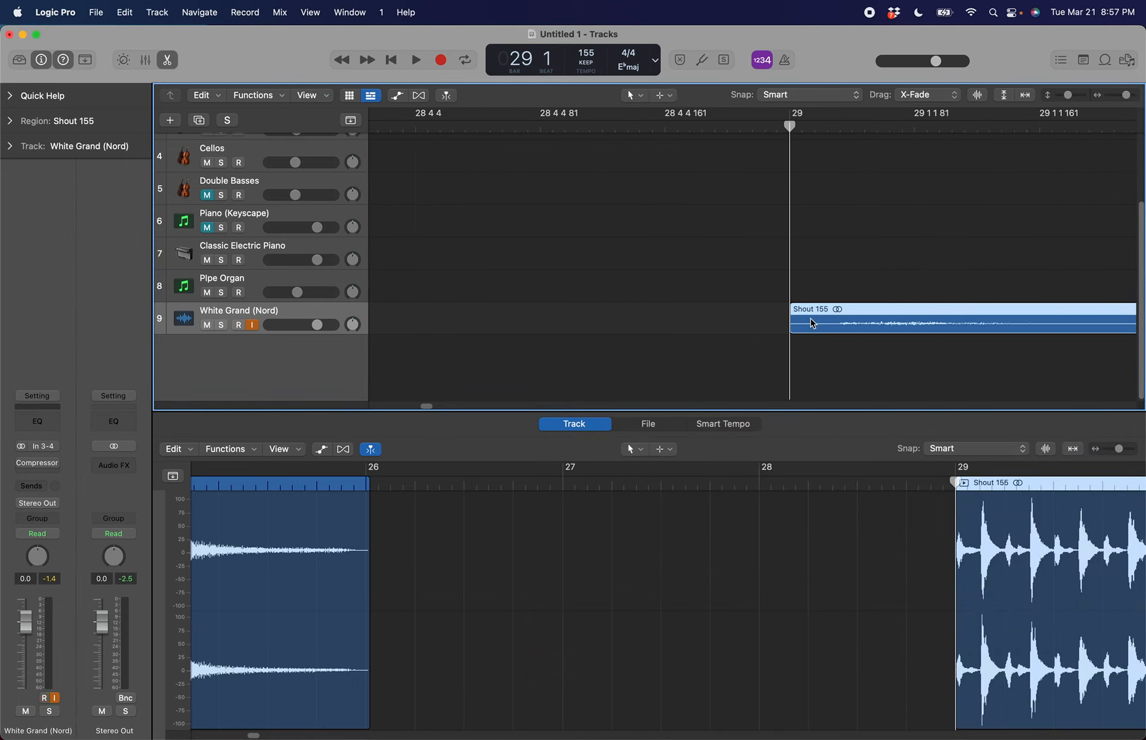
pyautogui.click(831, 127)
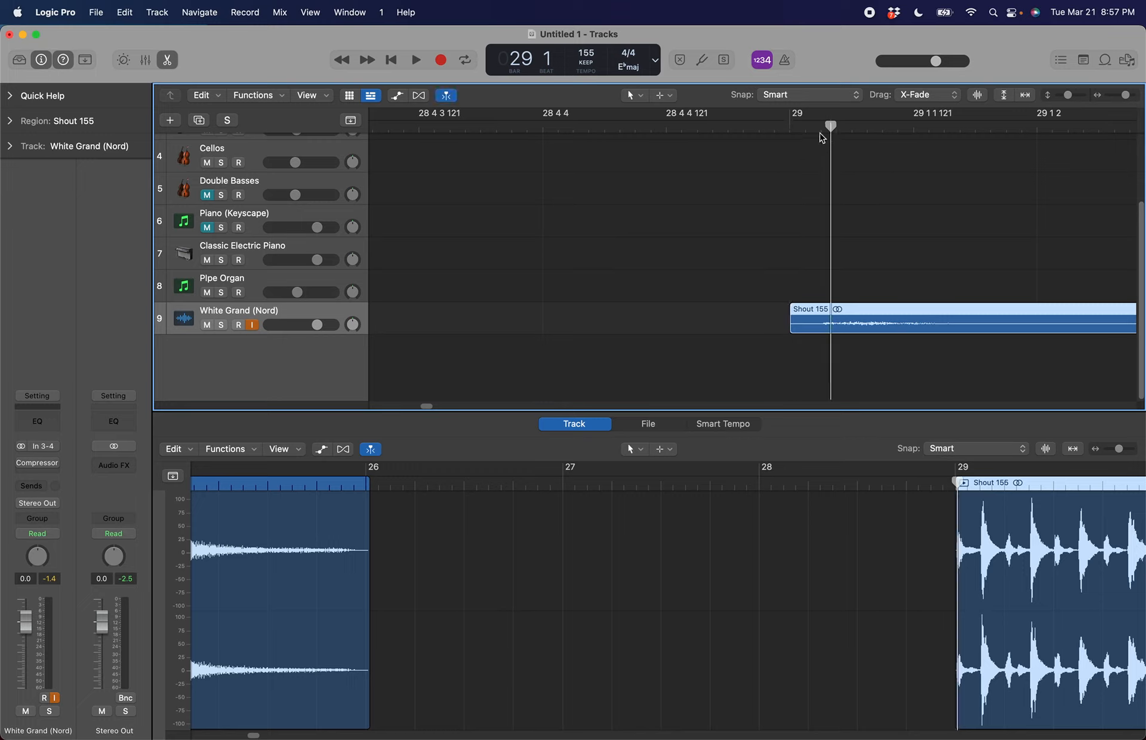
pyautogui.click(819, 132)
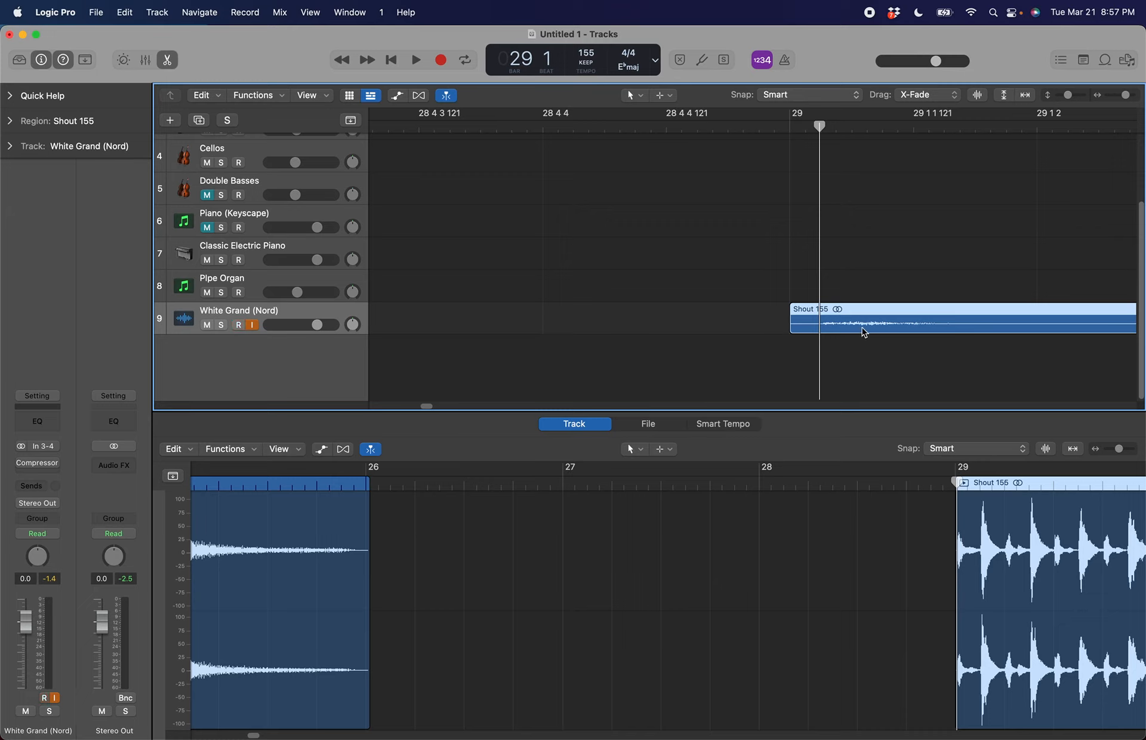
pyautogui.press('super+Right')
pyautogui.press('super+Right')
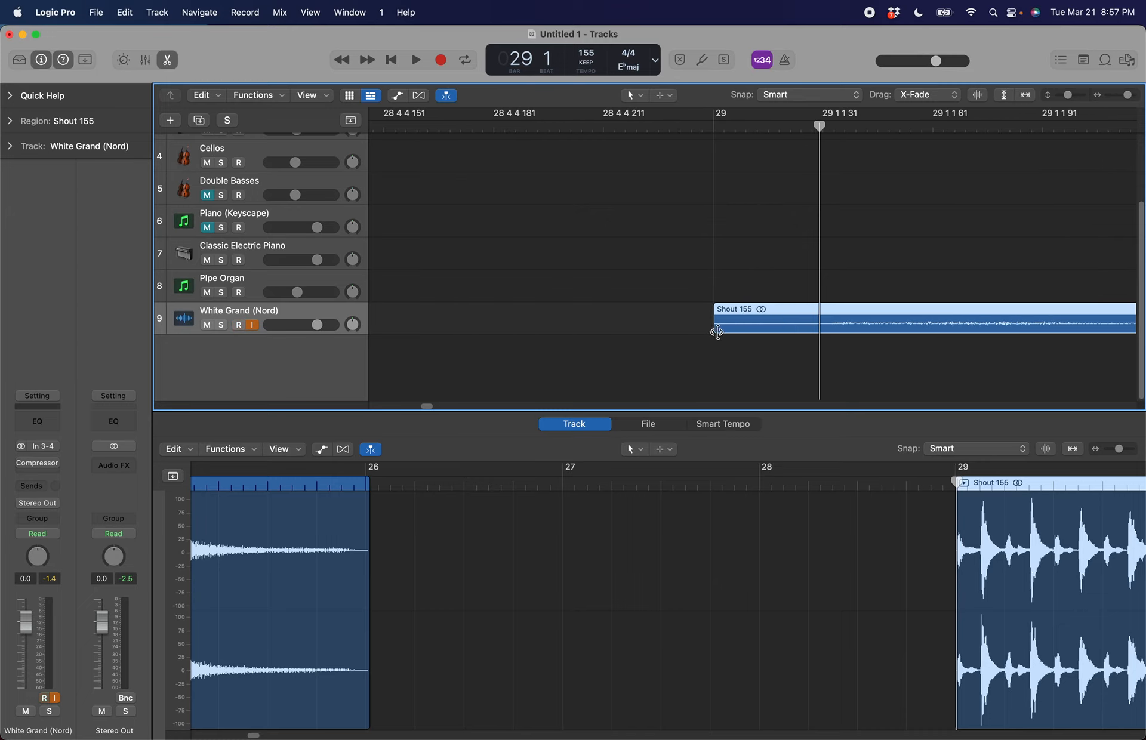
pyautogui.moveTo(717, 332); pyautogui.dragTo(831, 343)
pyautogui.moveTo(888, 312); pyautogui.dragTo(776, 332)
pyautogui.press('super+Left')
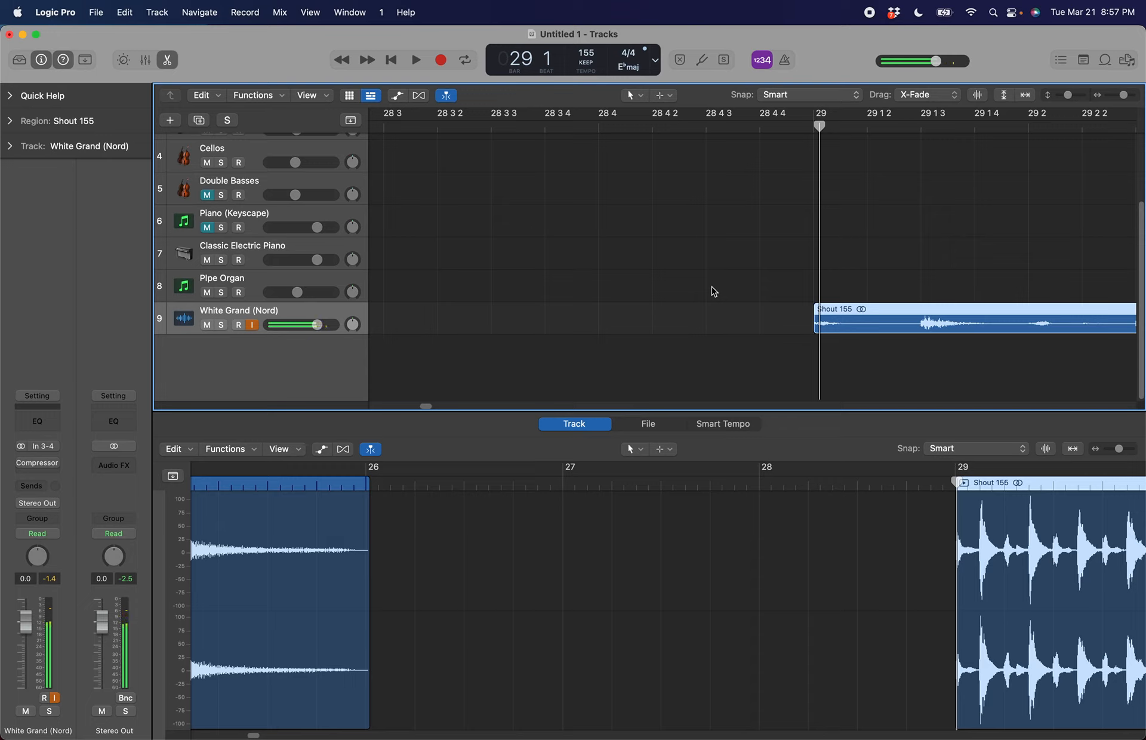
pyautogui.press('r')
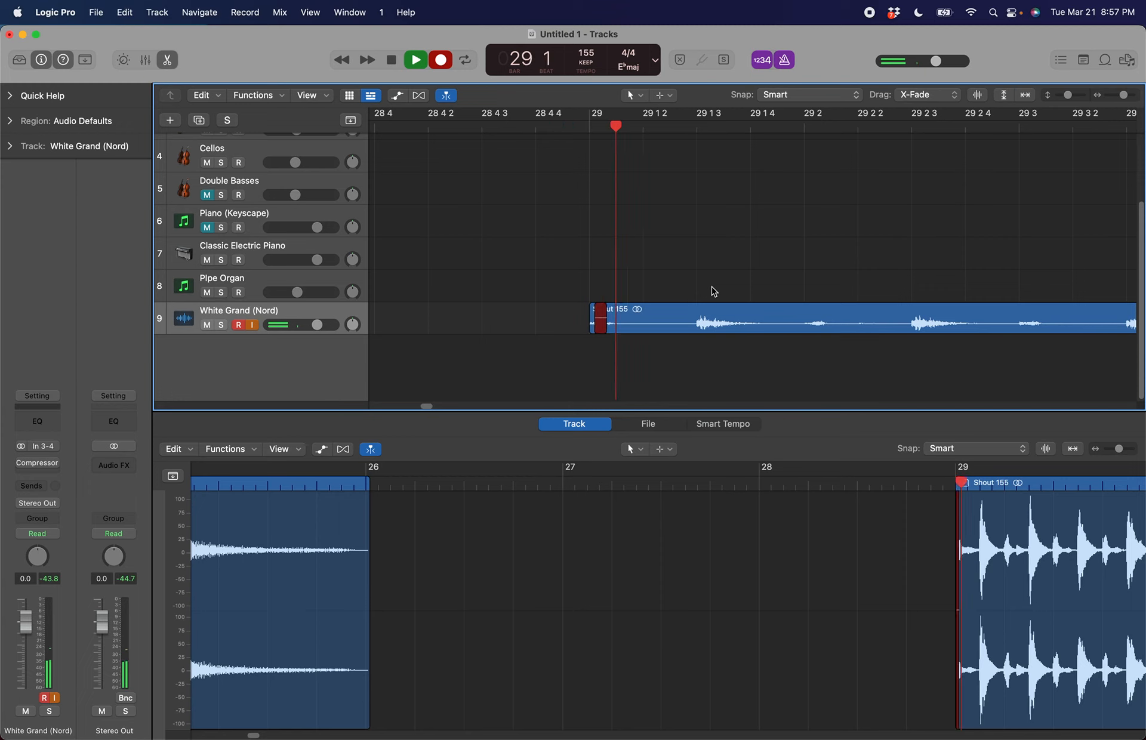
pyautogui.press('space')
pyautogui.press('super+z')
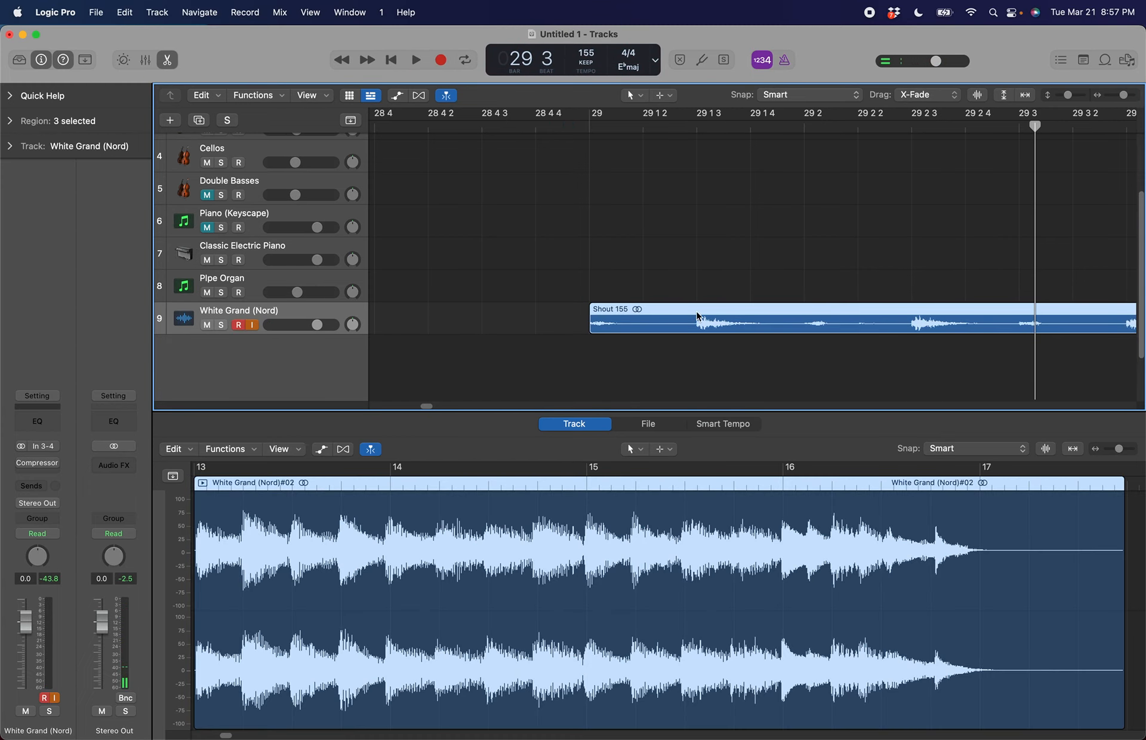
# Delete the Shout 155 region from the White Grand (Nord) track
pyautogui.scroll(-5, 696, 317)
pyautogui.hscroll(-5, 698, 317)
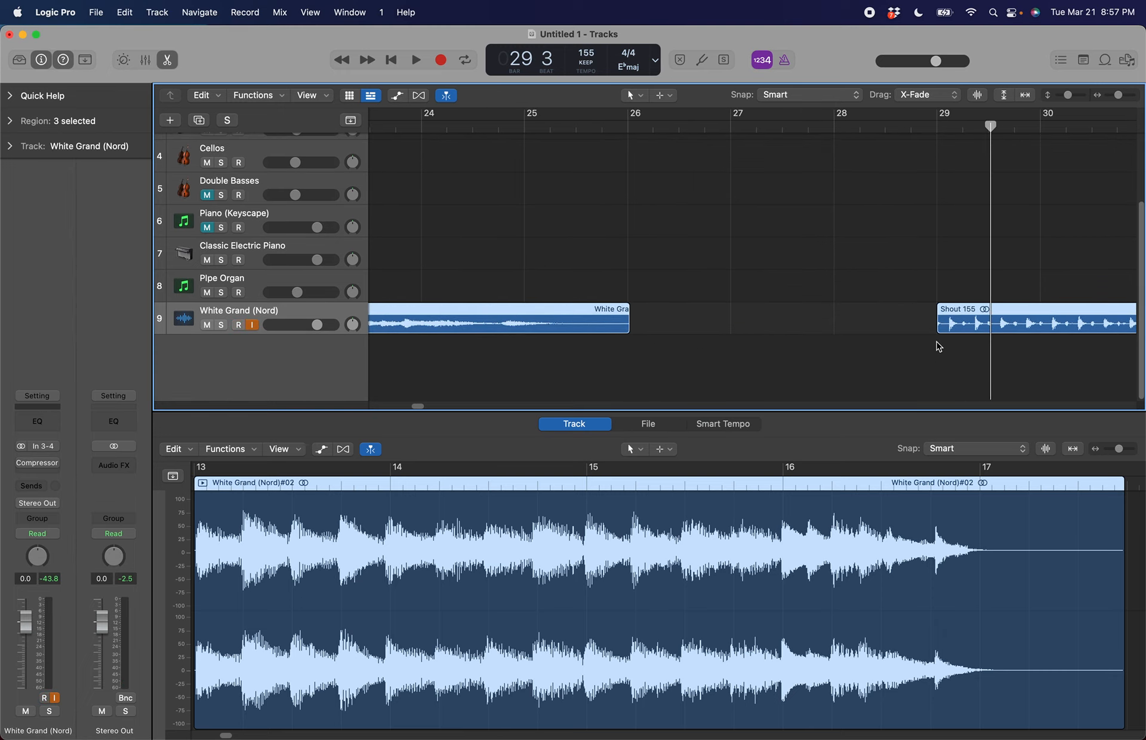
pyautogui.click(972, 350)
pyautogui.click(974, 323)
pyautogui.press('Delete')
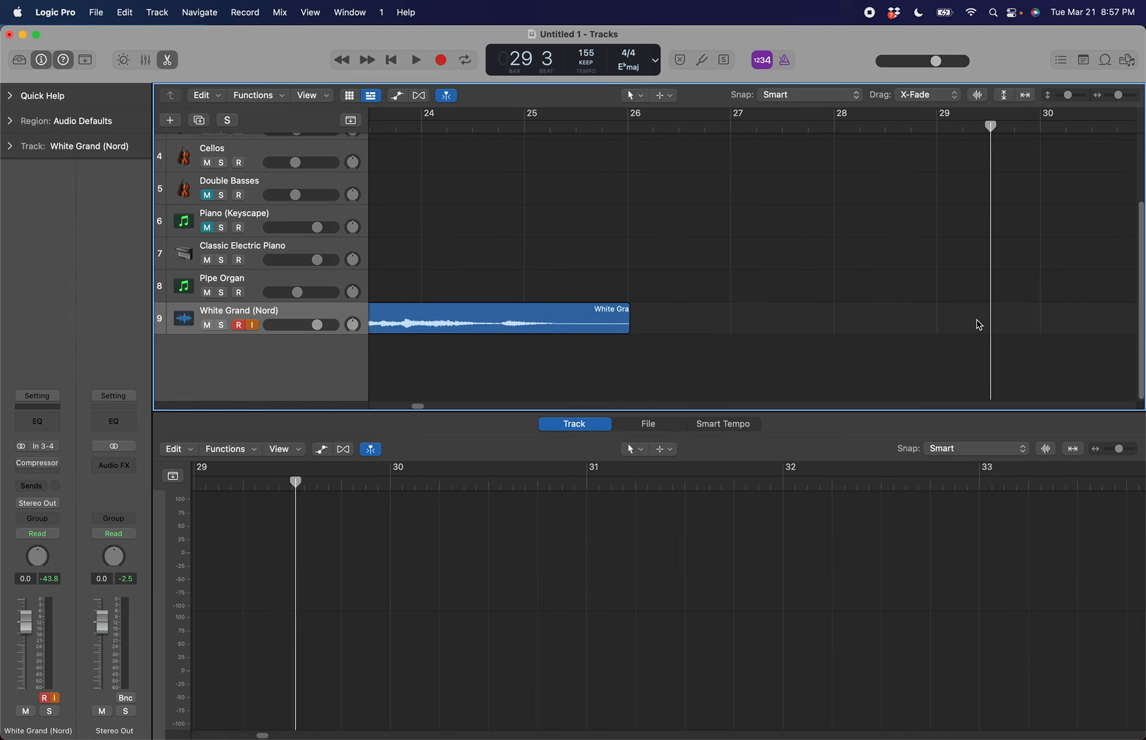
# Switch to Finder, import Shout 155.mp3 as a new audio track below White Grand (Nord) at bar 29, and select that track
pyautogui.hotkey('ctrl', 'Up')
pyautogui.click(1046, 543)
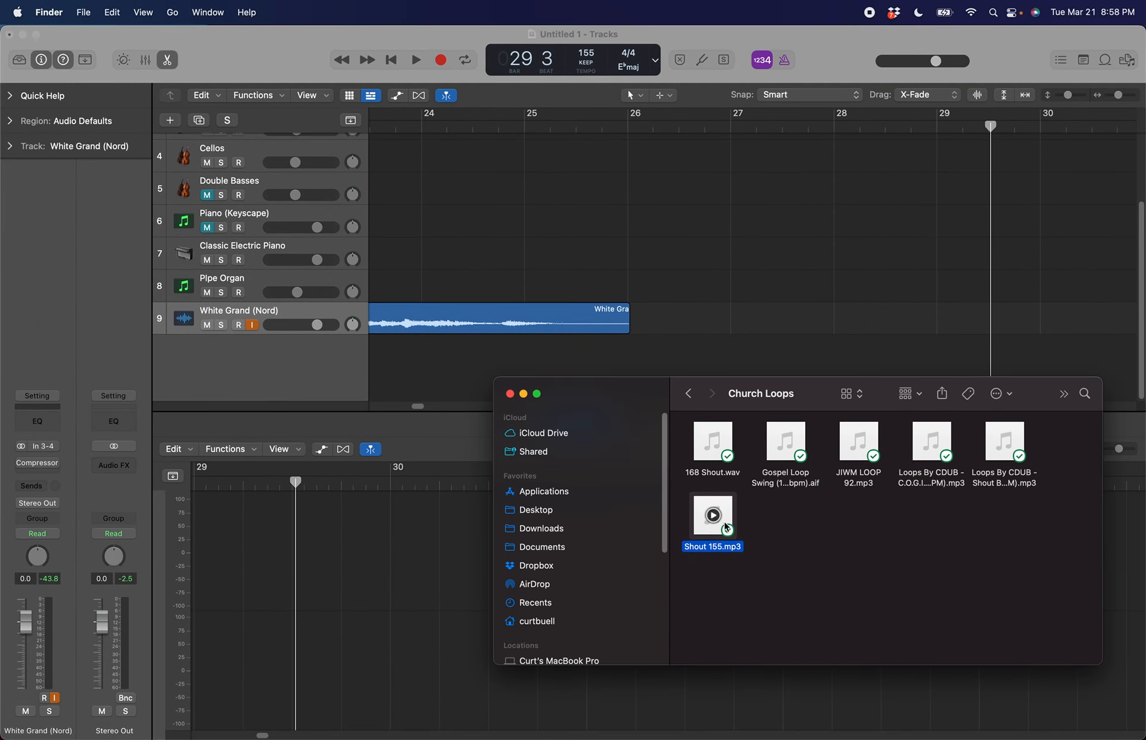
pyautogui.click(703, 536)
pyautogui.moveTo(703, 536); pyautogui.dragTo(942, 366)
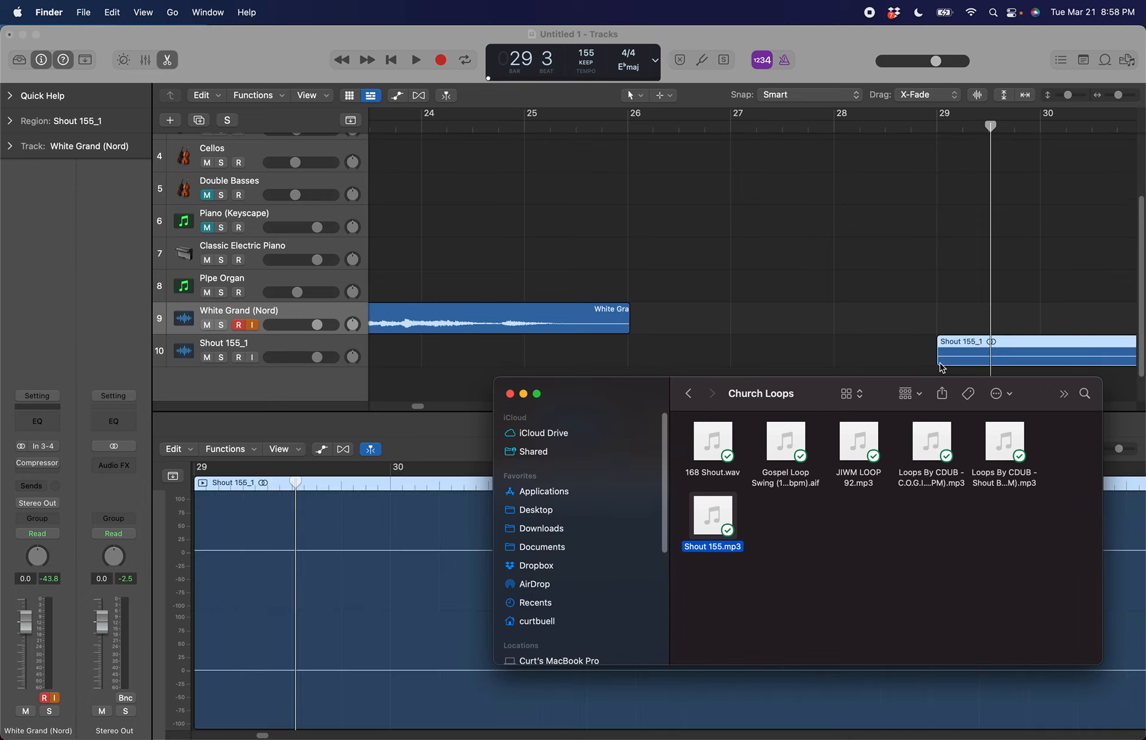
pyautogui.click(330, 351)
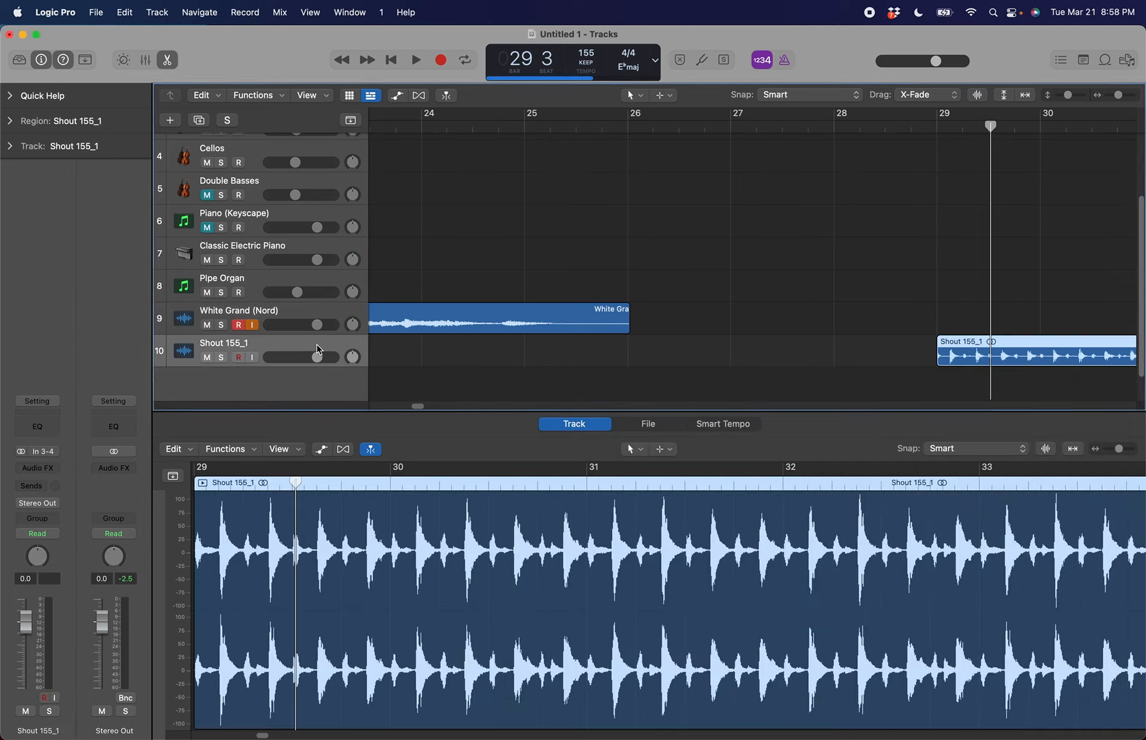
# Trim the silent start of the Shout 155_1 region on its own track and align its first hit with bar 29
pyautogui.click(949, 290)
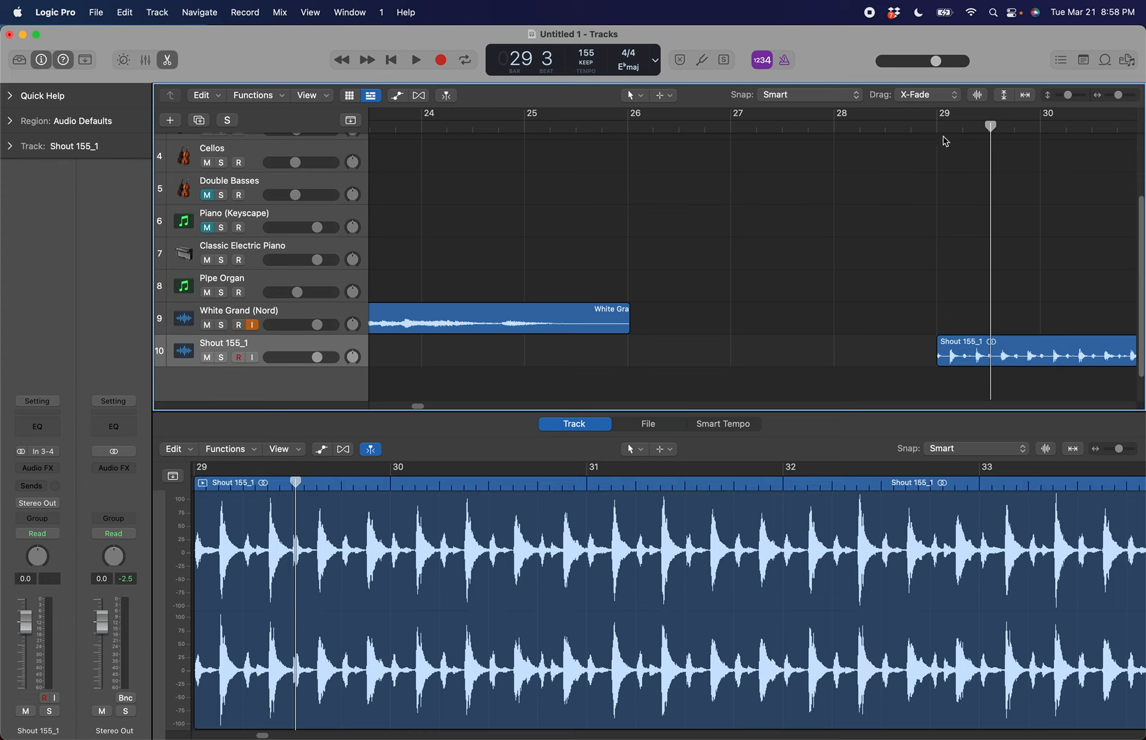
pyautogui.press('super+Right')
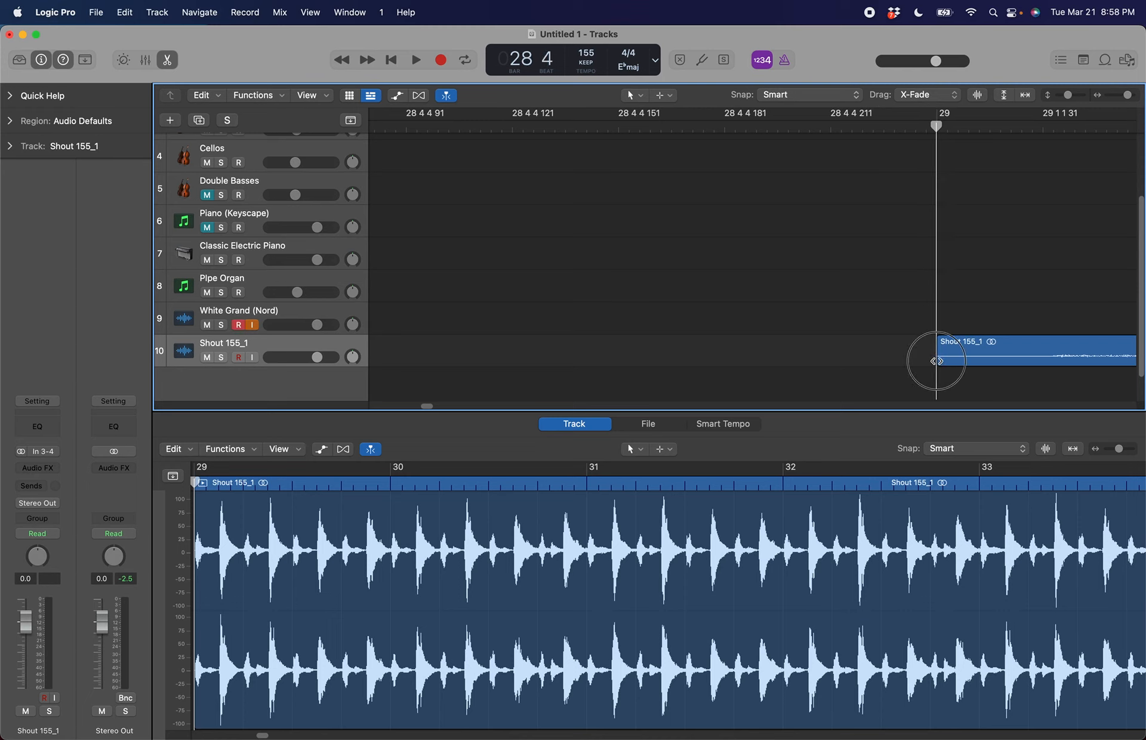
pyautogui.moveTo(938, 359); pyautogui.dragTo(1033, 355)
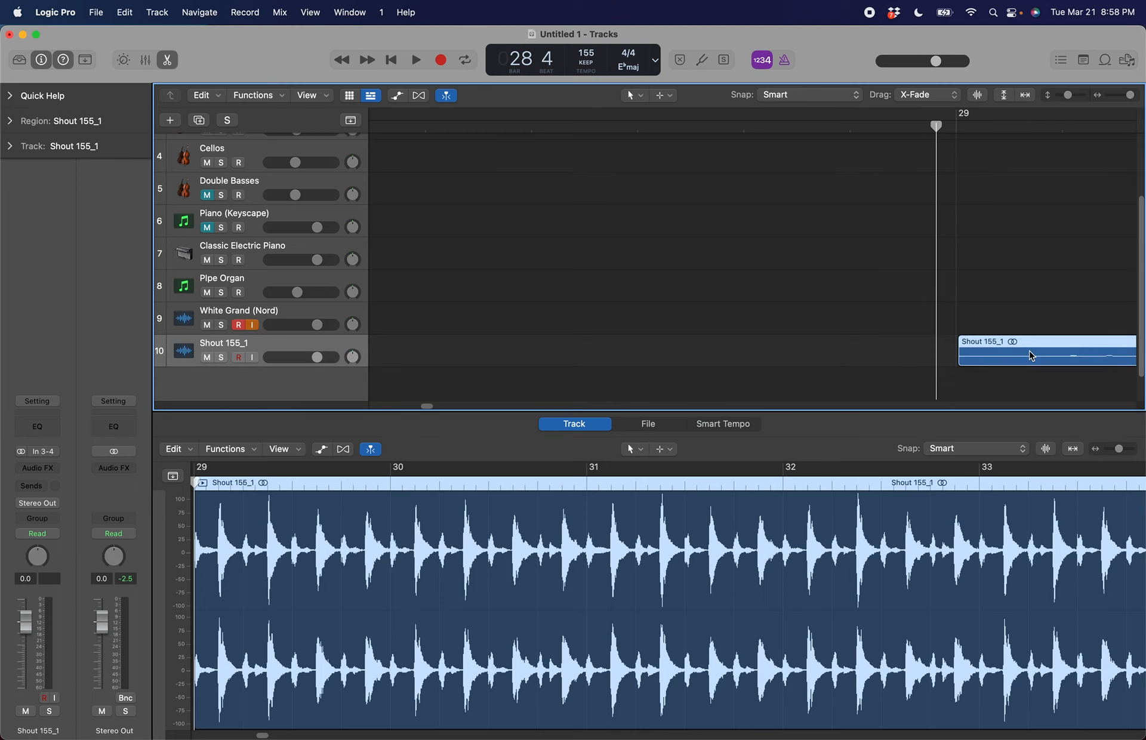
# Turn on the metronome and play the trimmed Shout 155_1 loop against it
pyautogui.scroll(-5, 1031, 357)
pyautogui.press('space')
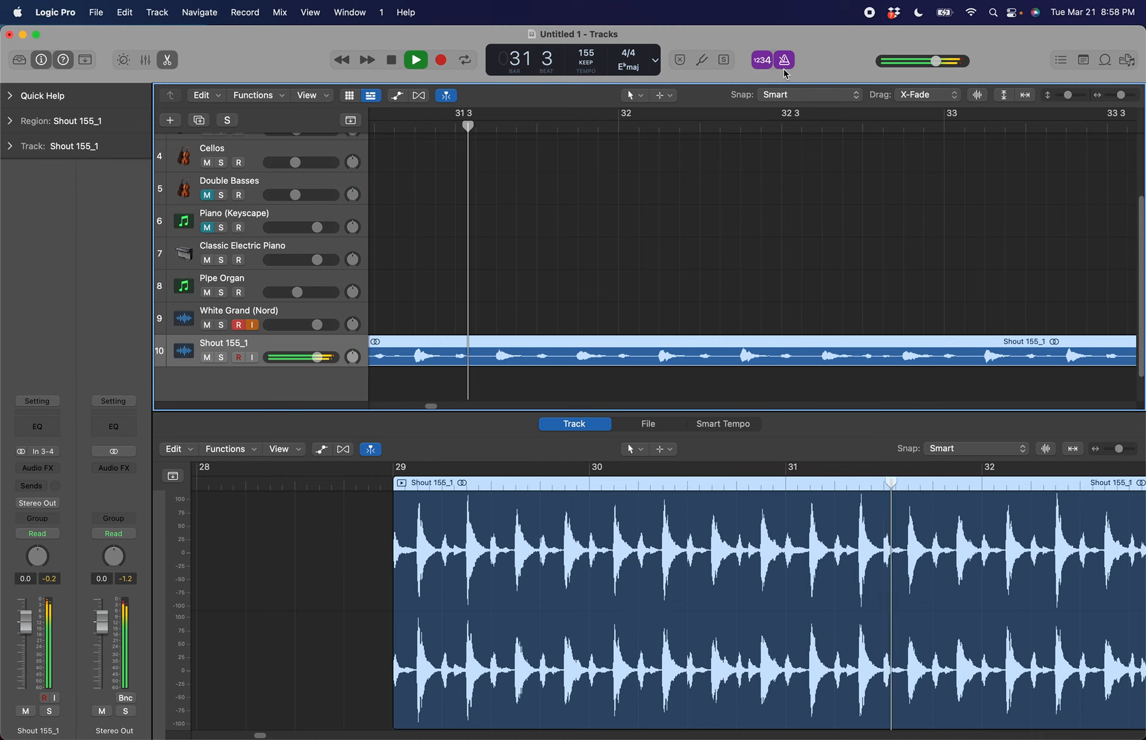
pyautogui.press('space')
# Record a piano take on the White Grand (Nord) track from bar 29 to bar 48 over the Shout 155_1 loop
pyautogui.hscroll(-6, 826, 243)
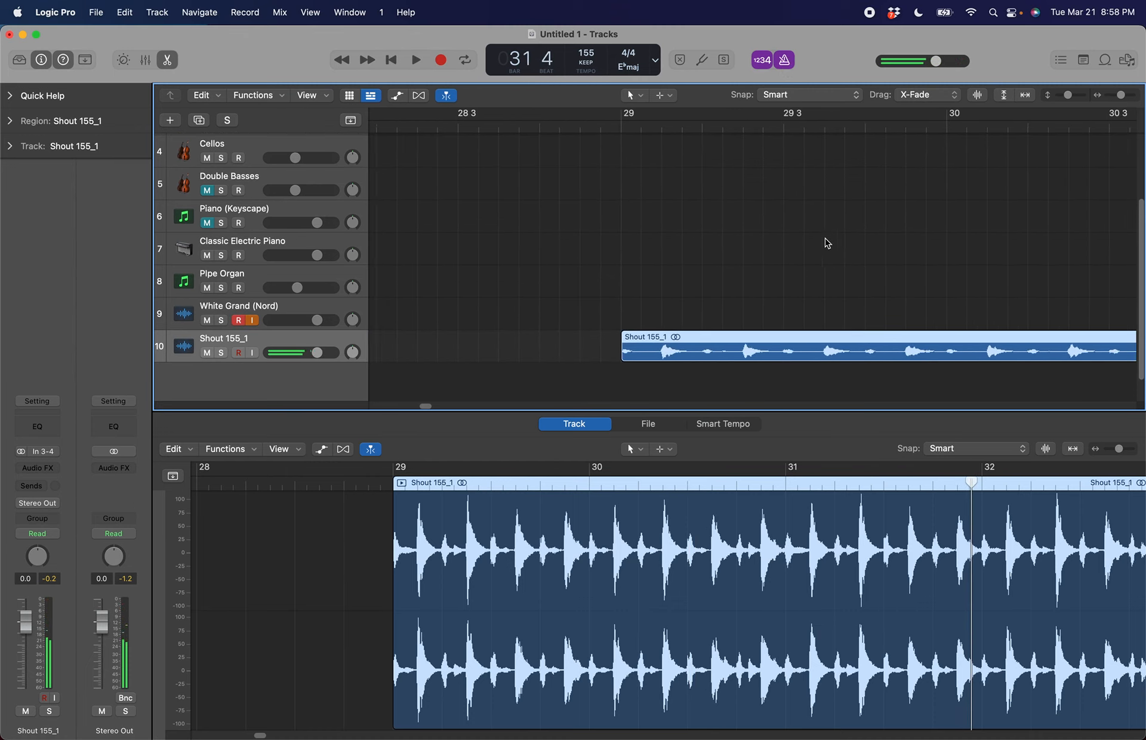
pyautogui.hscroll(-1, 827, 243)
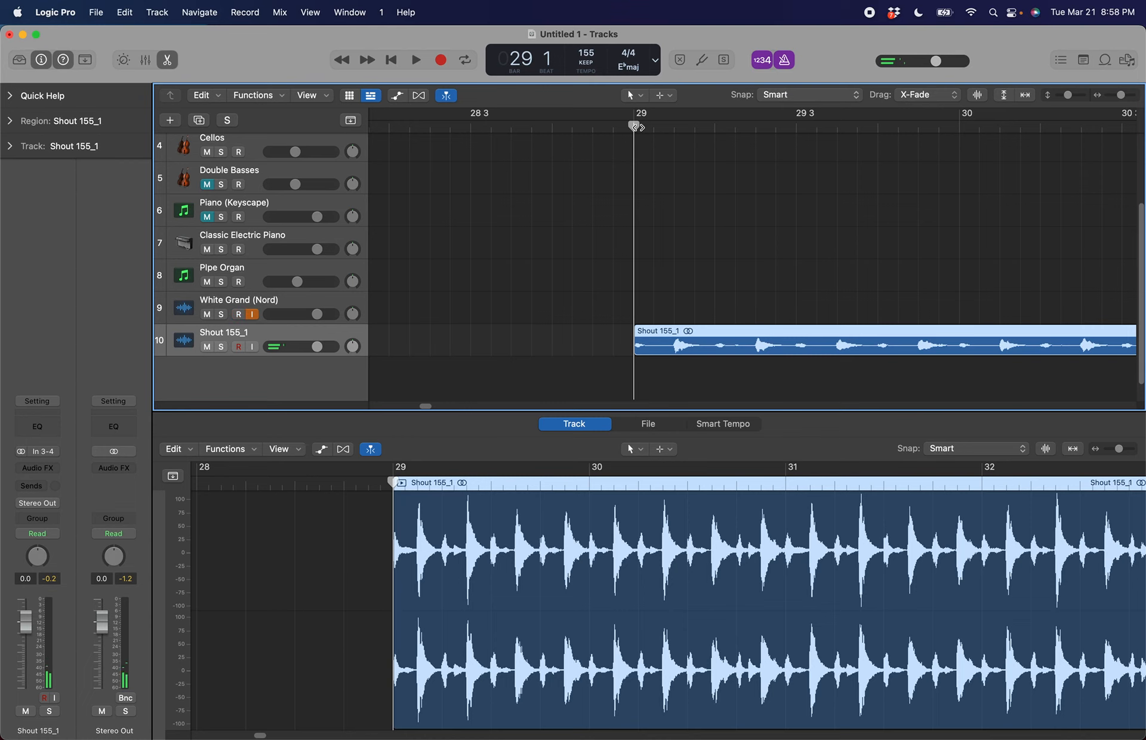
pyautogui.click(284, 302)
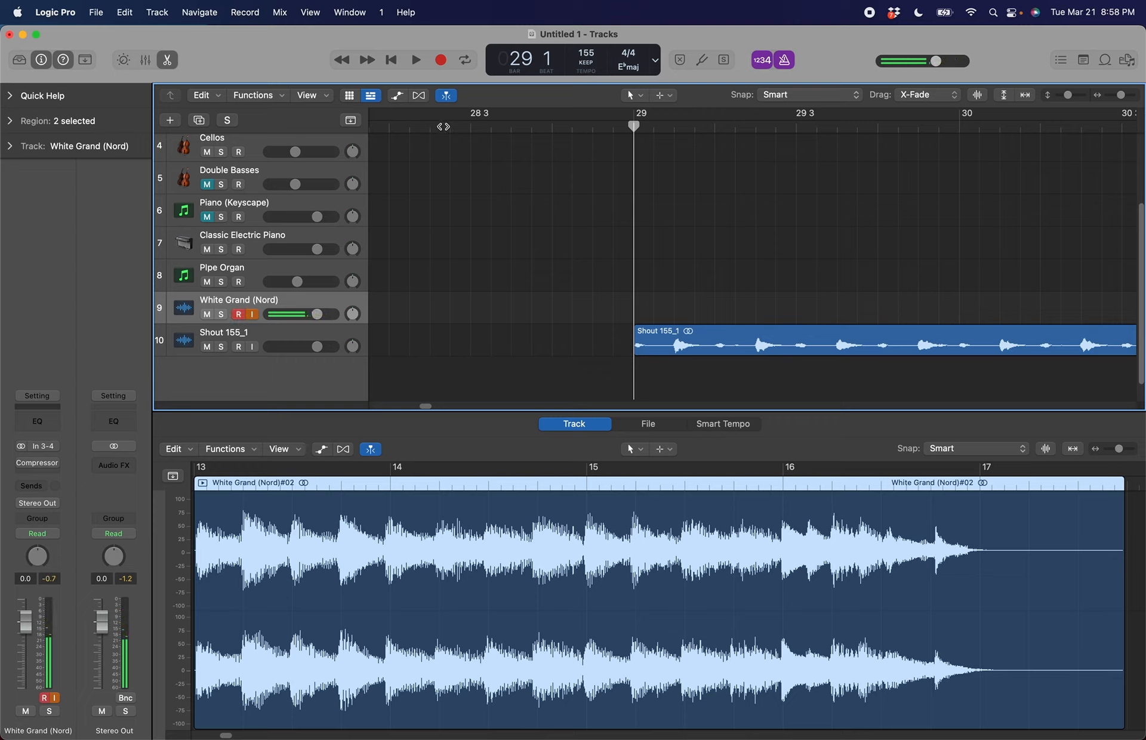
pyautogui.press('r')
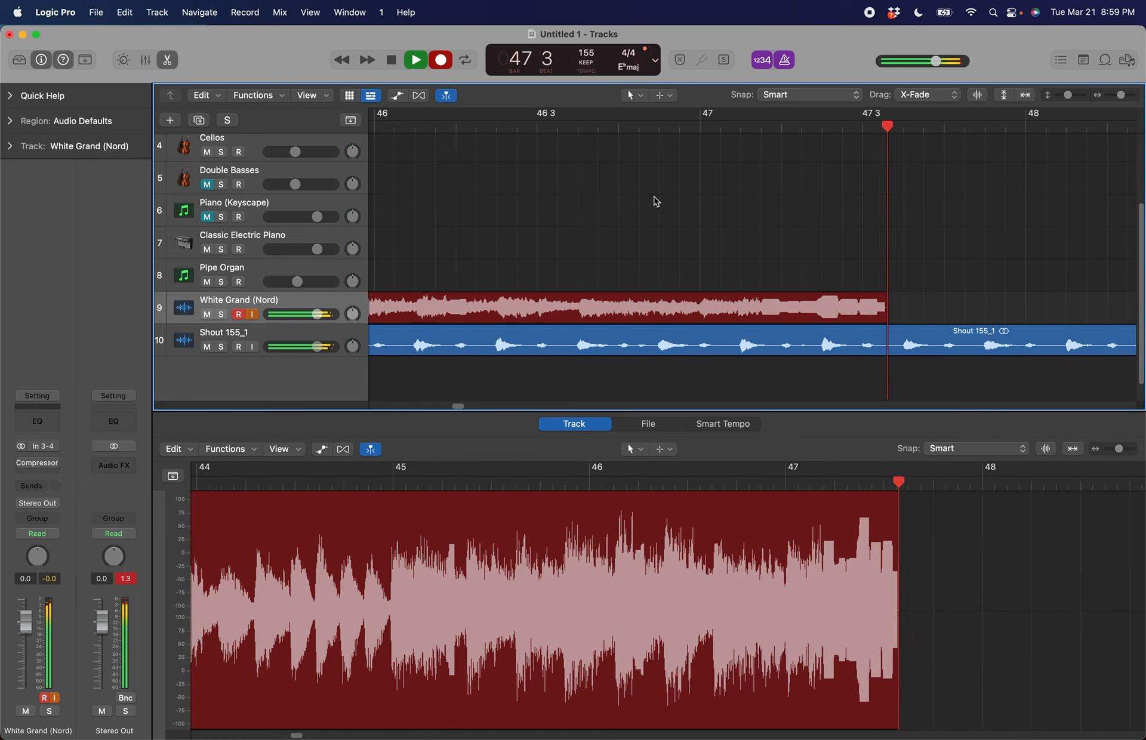
pyautogui.press('space')
pyautogui.hscroll(-5, 656, 200)
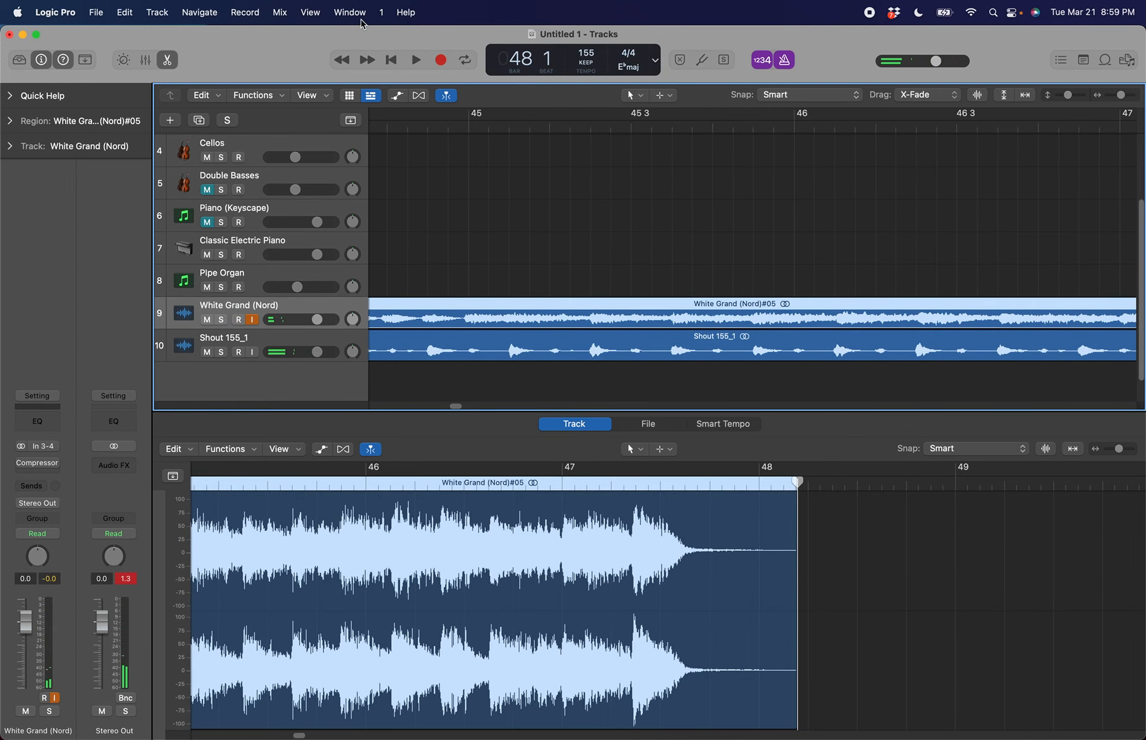
# Add a software instrument track below White Grand (Nord) and load Trilian in stereo as its instrument
pyautogui.click(157, 9)
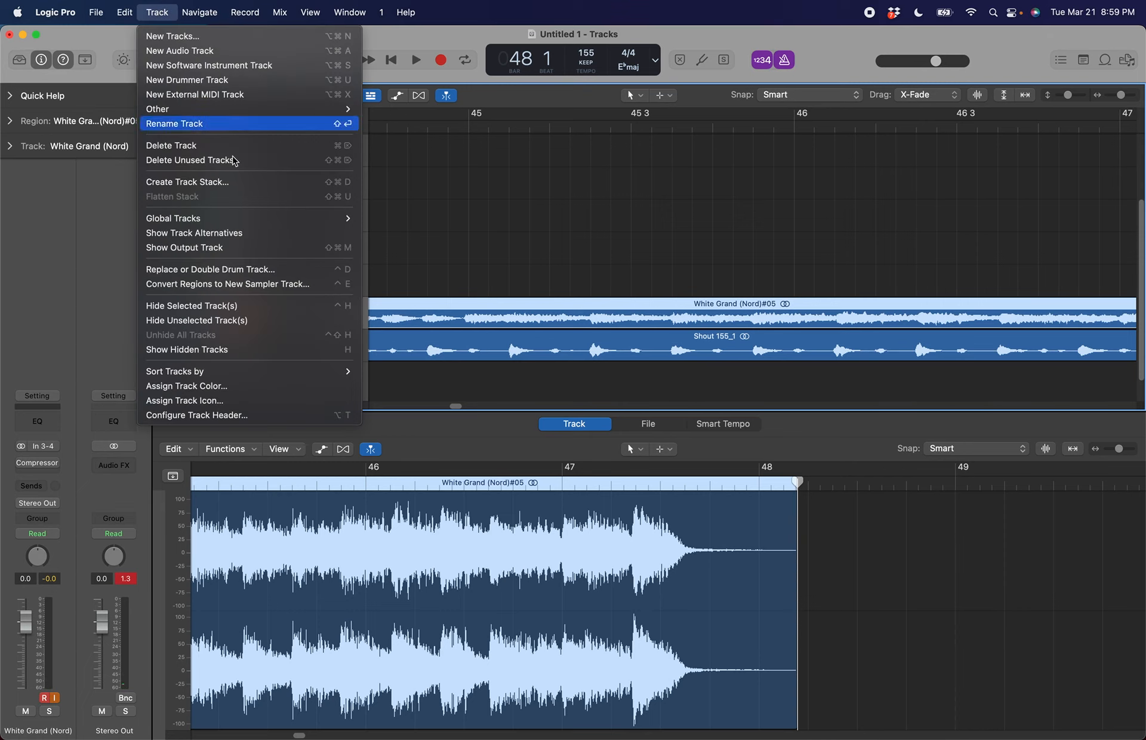
pyautogui.click(243, 69)
pyautogui.click(548, 293)
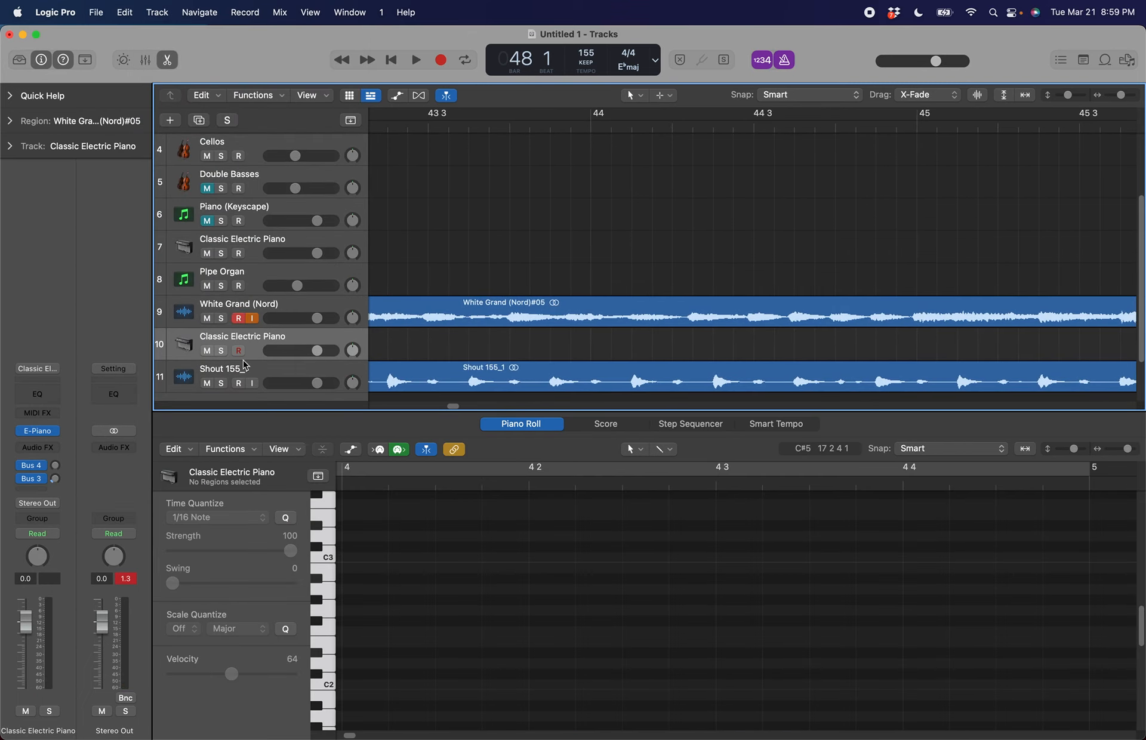
pyautogui.click(56, 431)
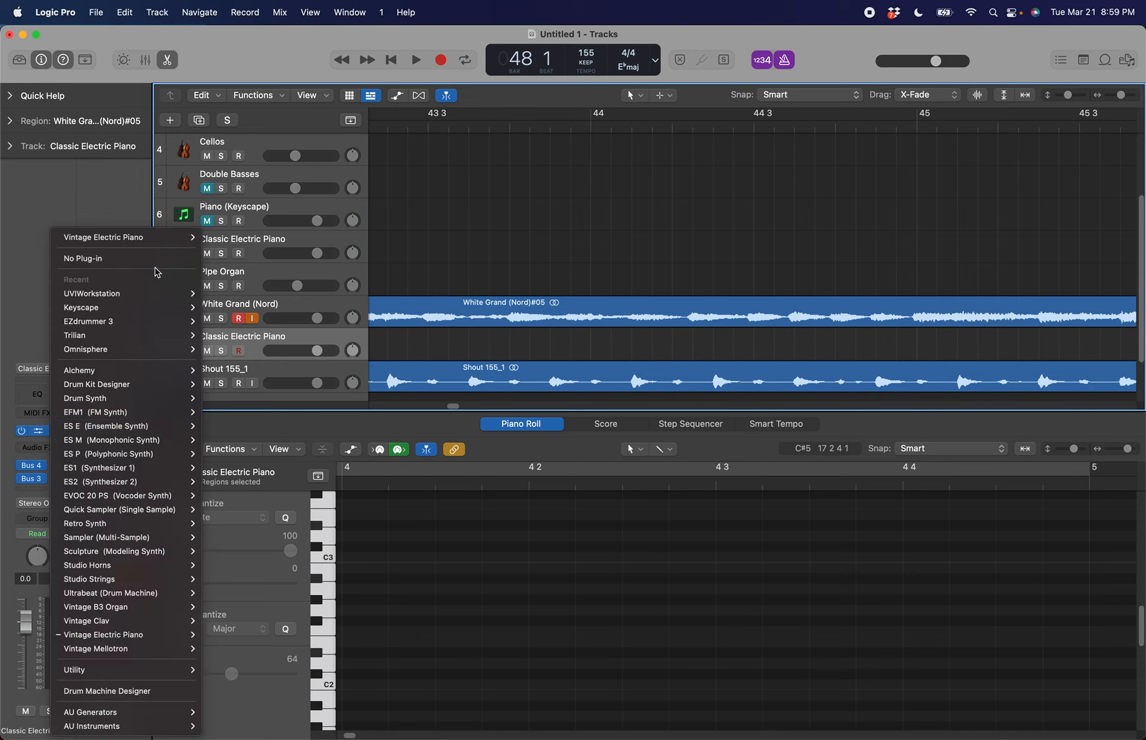
pyautogui.moveTo(119, 335)
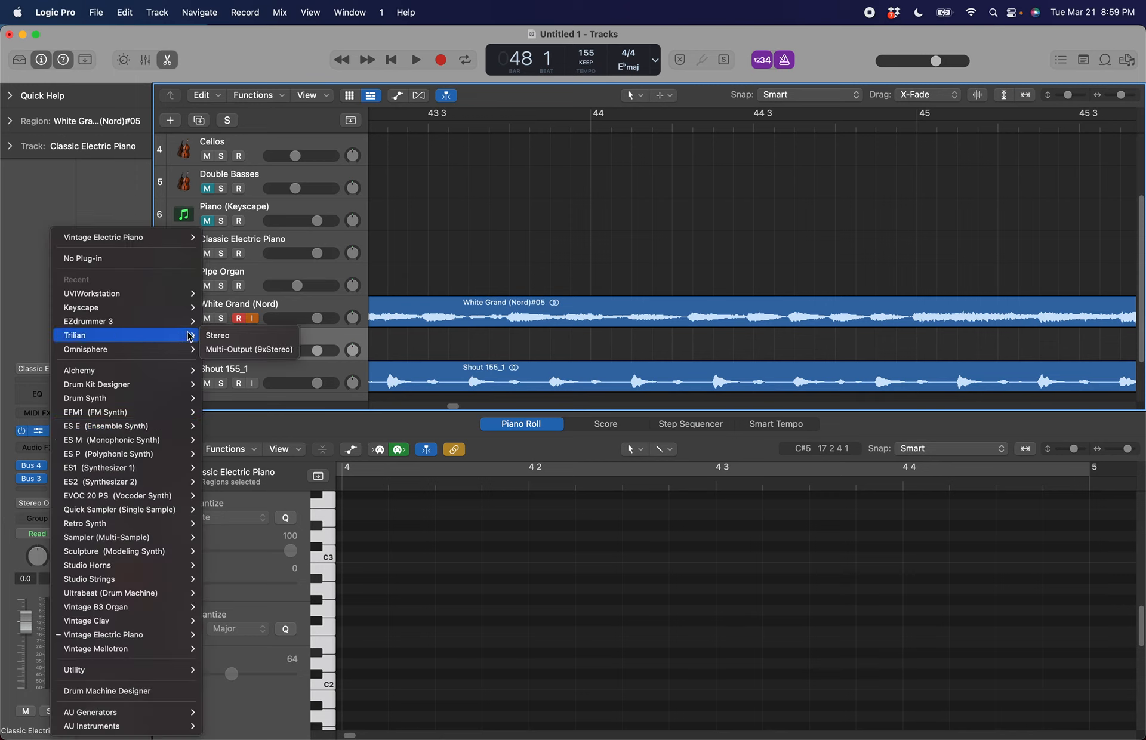
pyautogui.click(230, 332)
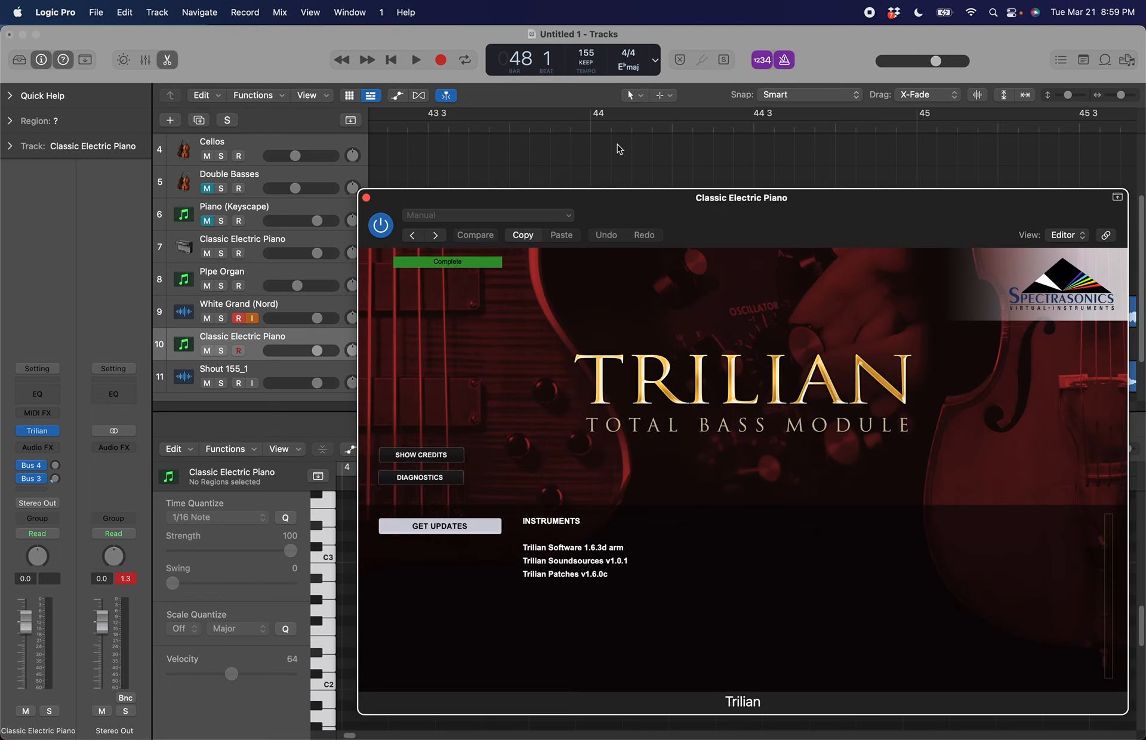
# Choose the Bissonette Studio Bass model in Trilian, load the Studio Bass Keyswitch multi, and close the plug-in window
pyautogui.click(744, 266)
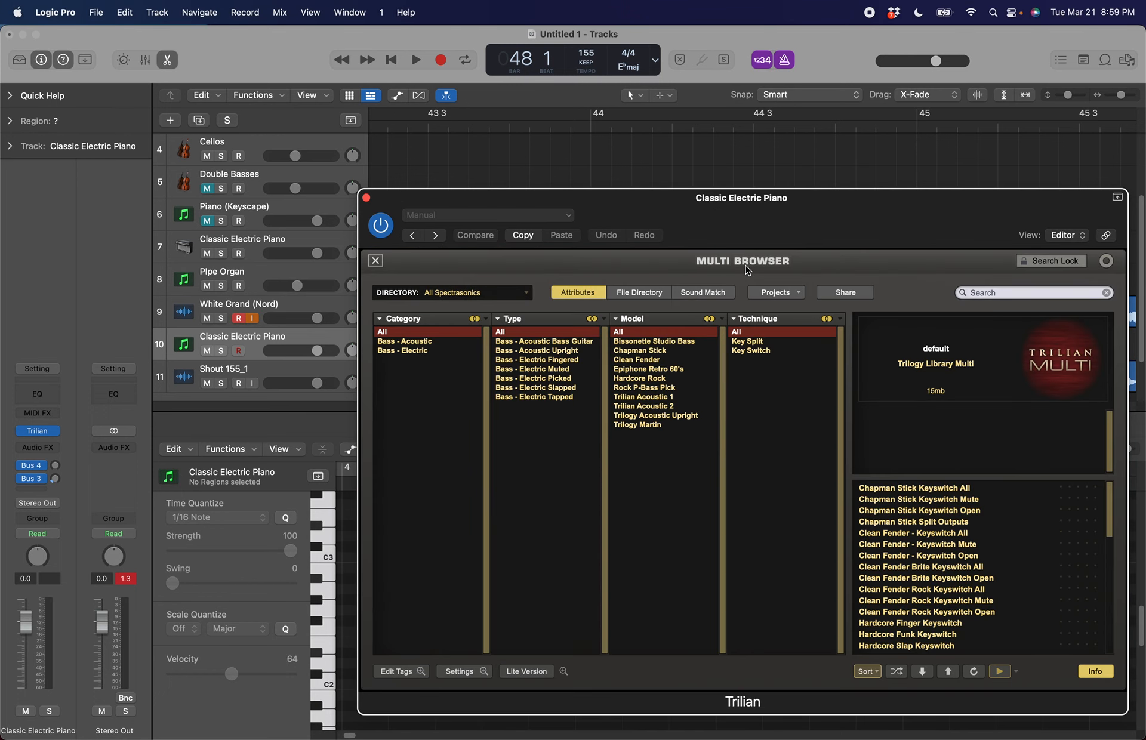
pyautogui.click(643, 343)
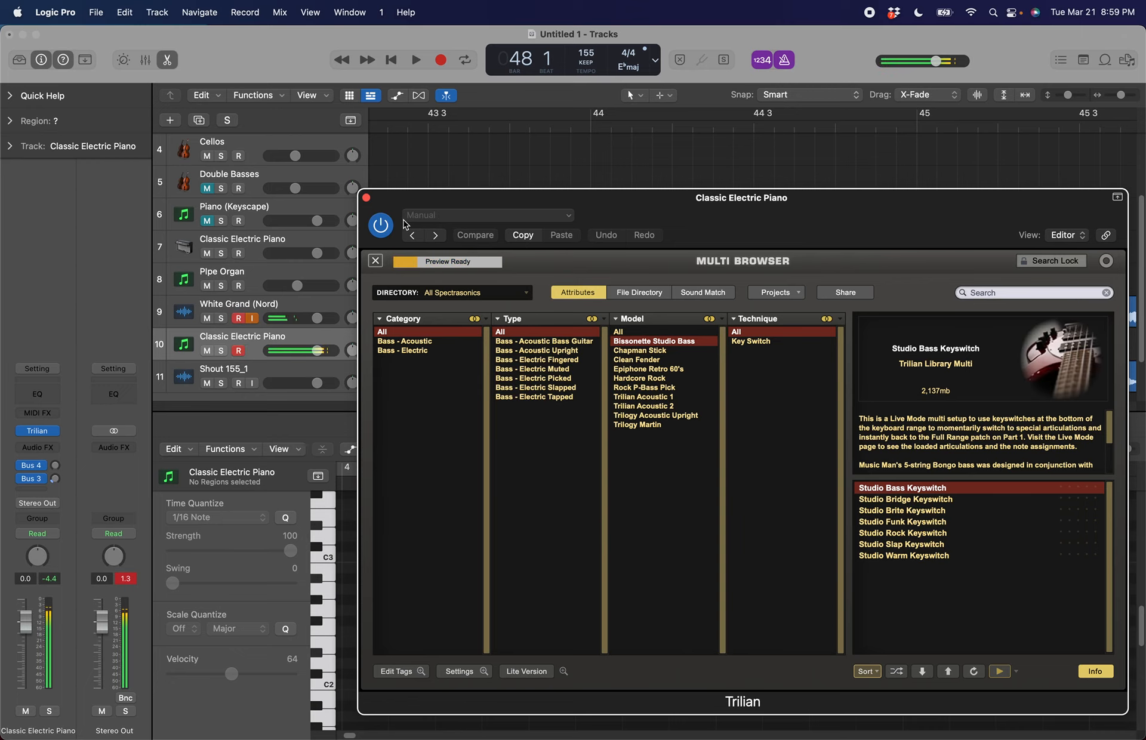
pyautogui.click(366, 197)
pyautogui.scroll(-10, 866, 242)
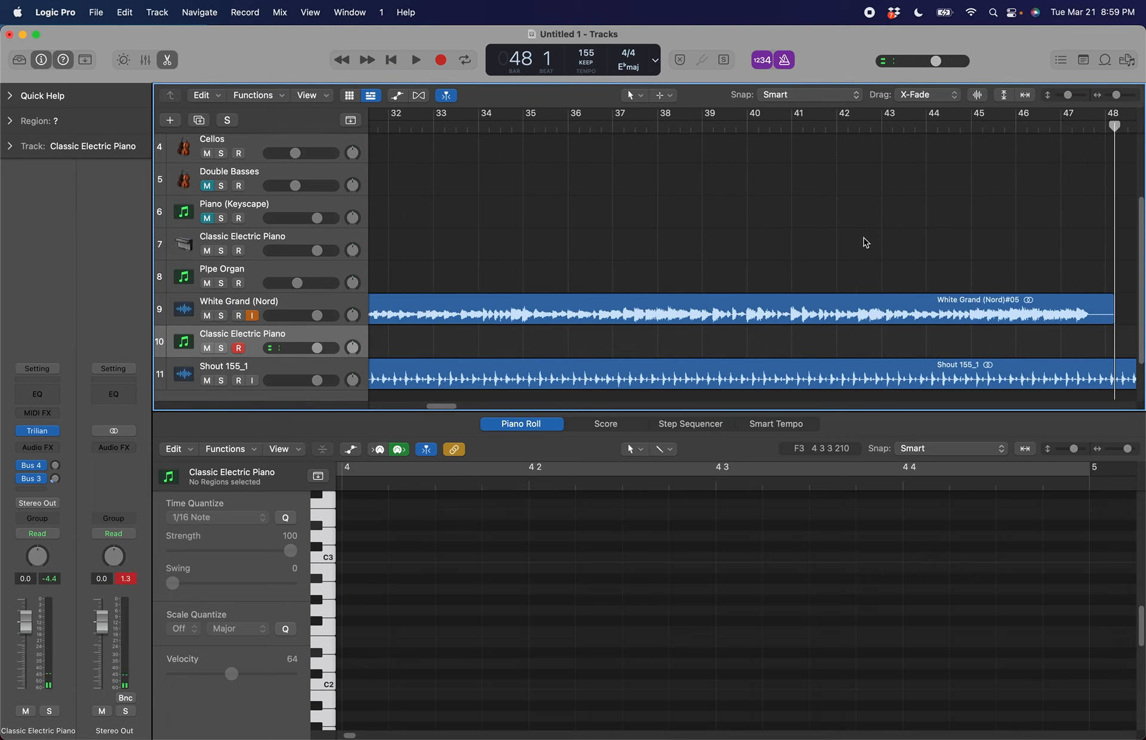
pyautogui.click(832, 125)
pyautogui.scroll(10, 826, 197)
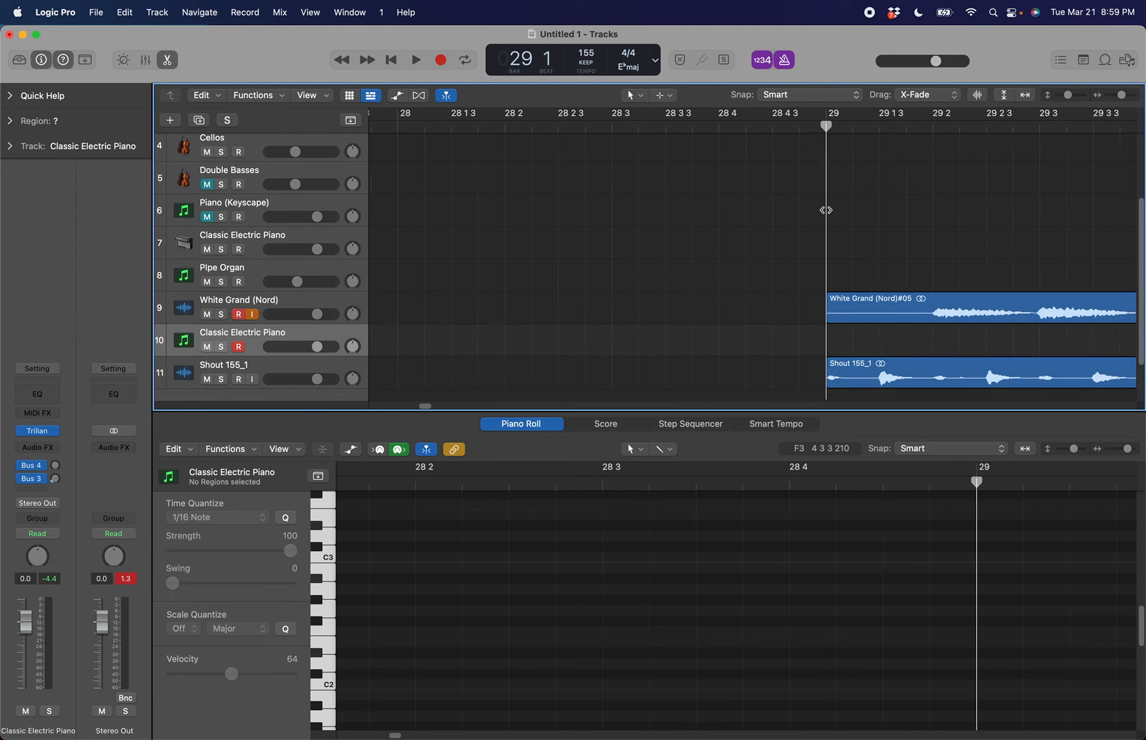
pyautogui.press('r')
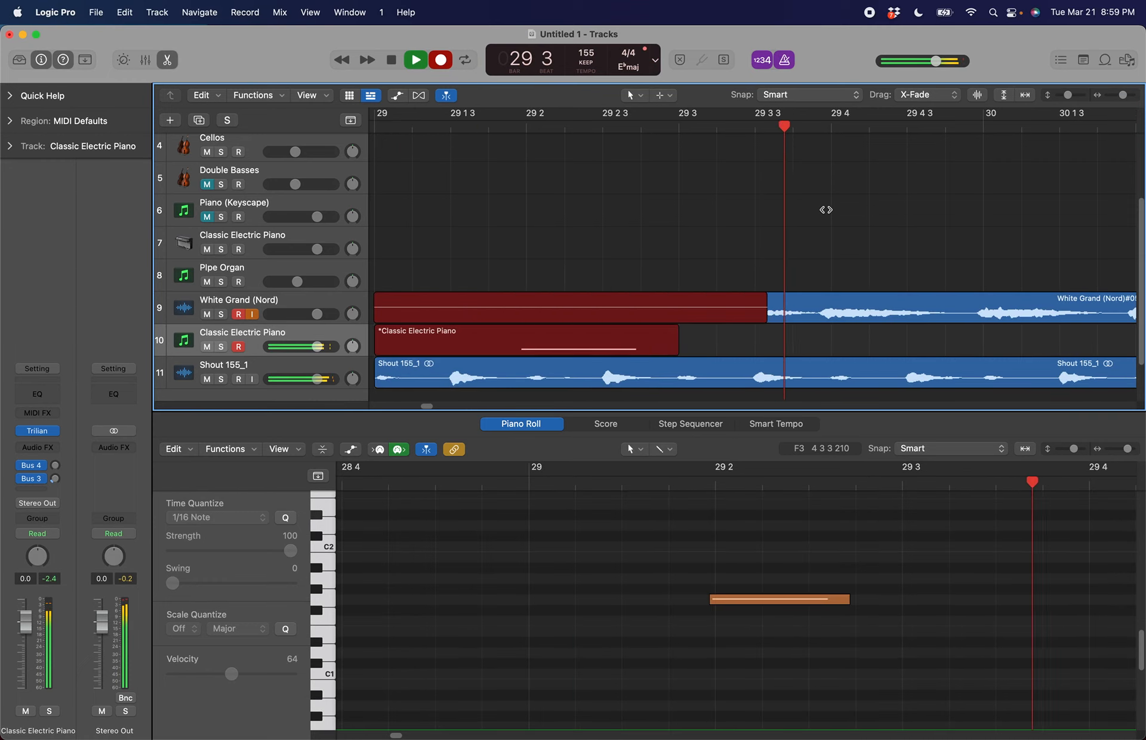
pyautogui.press('space')
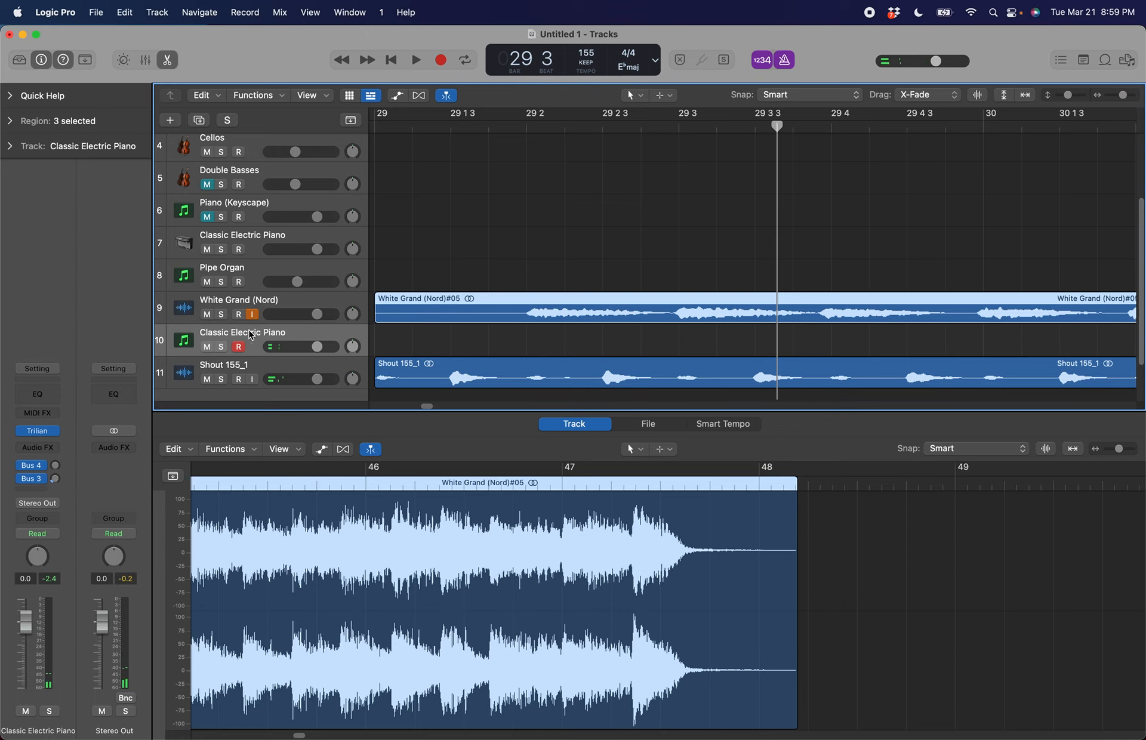
# Rename the Trilian track as Bass and turn off record enable and input monitoring on White Grand (Nord)
pyautogui.doubleClick(250, 334)
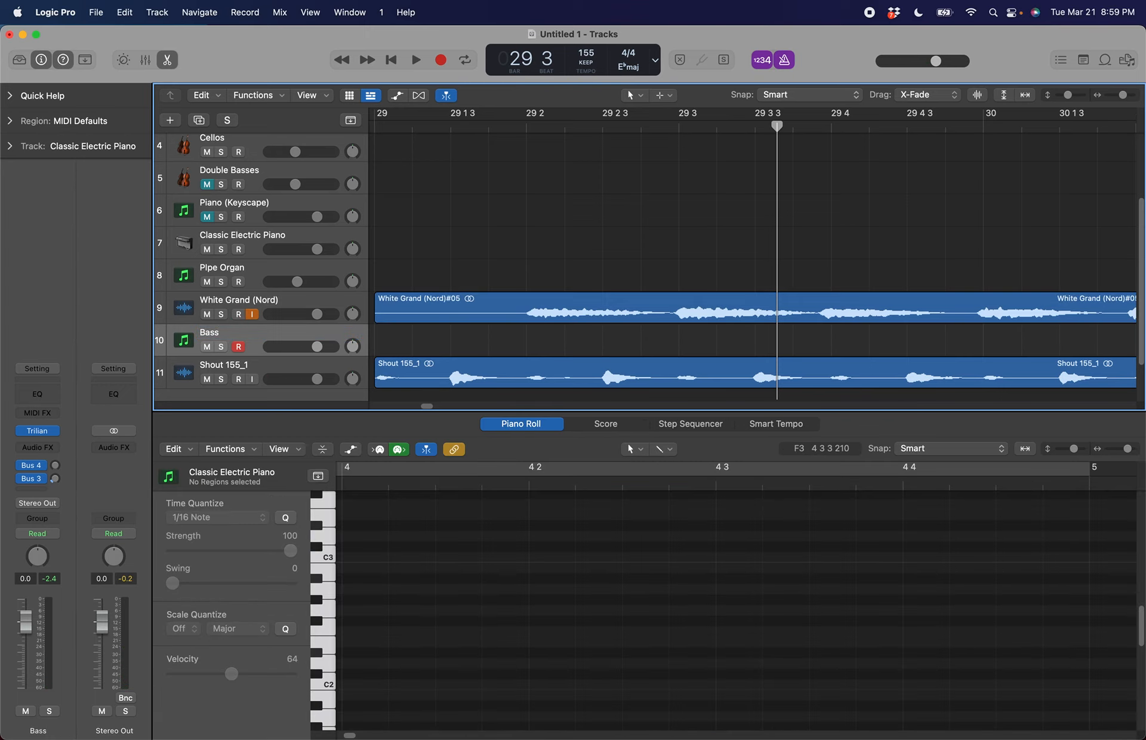
pyautogui.click(236, 301)
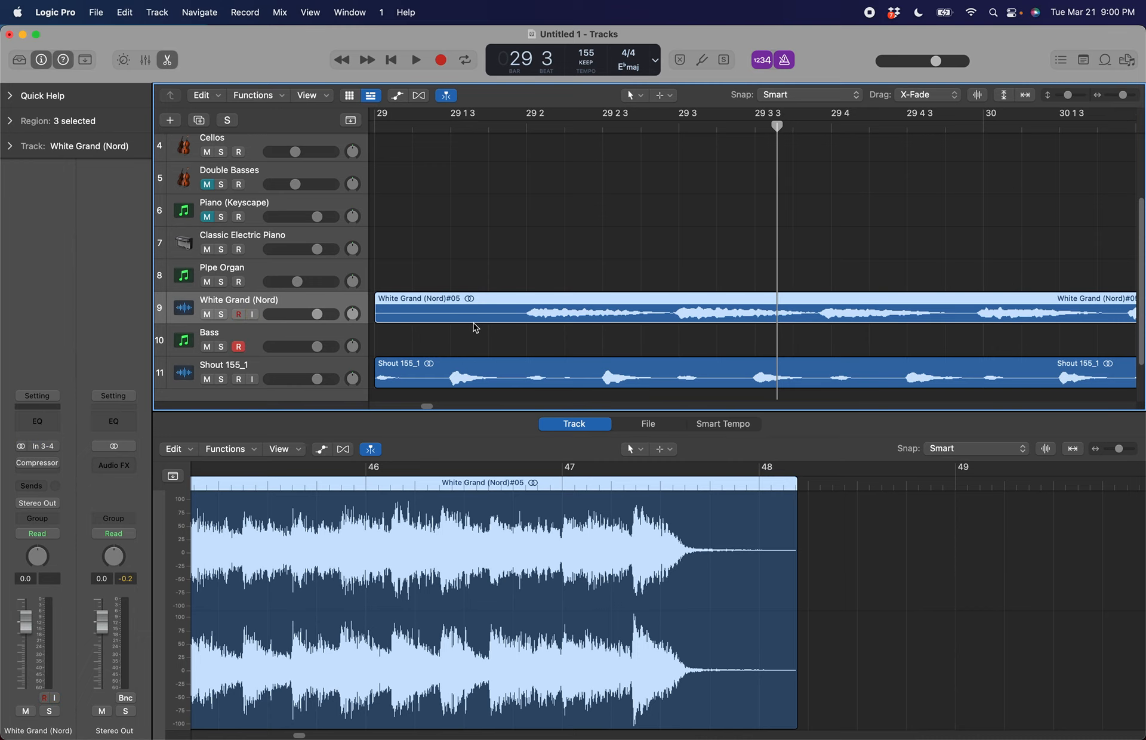
pyautogui.click(255, 340)
# Record a bass take on the Bass track from bar 29 to bar 48 over the piano and Shout 155_1 loop
pyautogui.hscroll(-3, 501, 188)
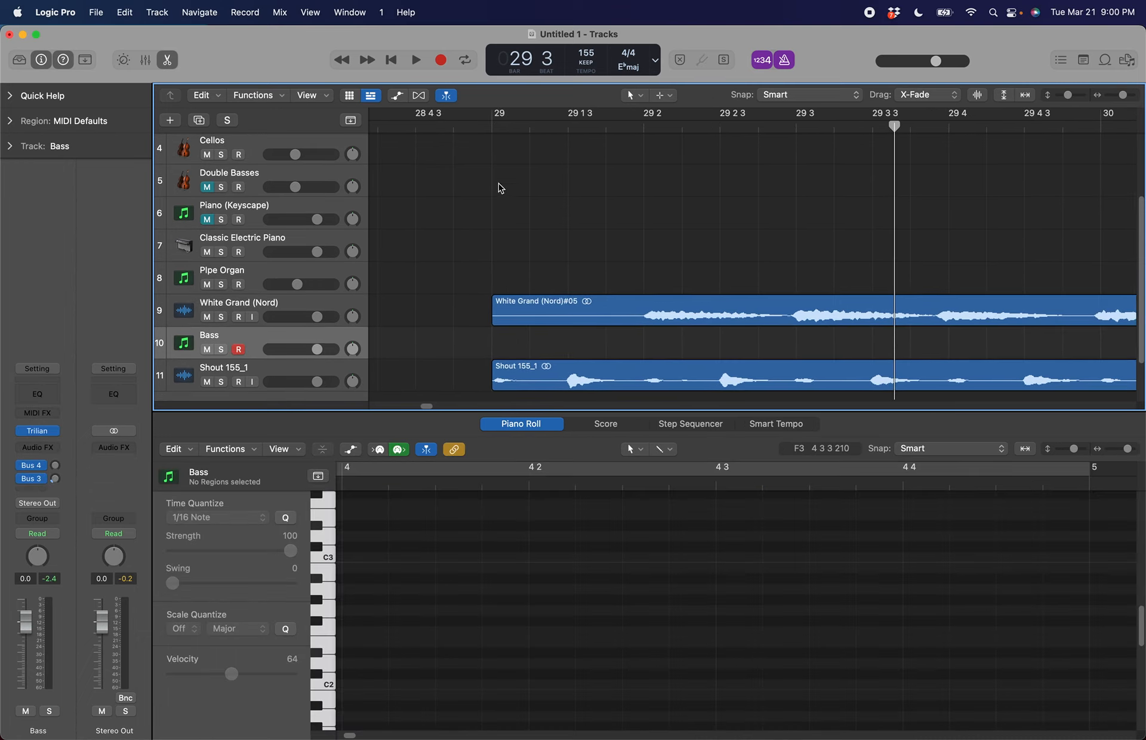
pyautogui.click(489, 125)
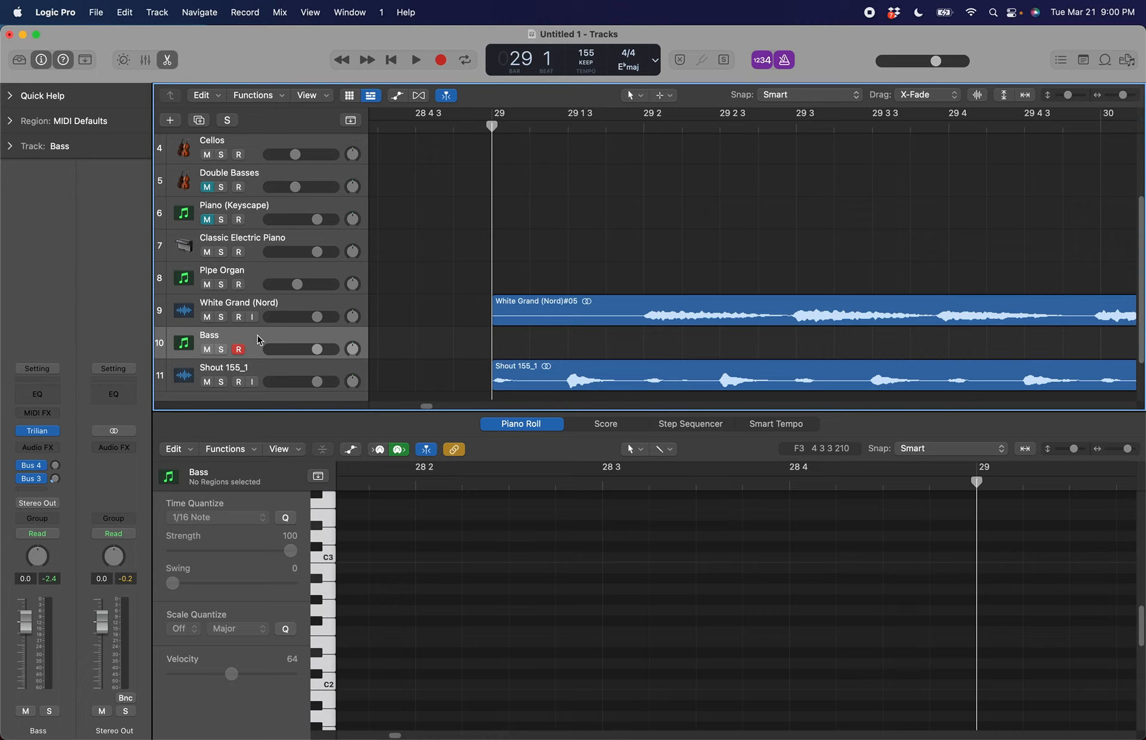
pyautogui.press('r')
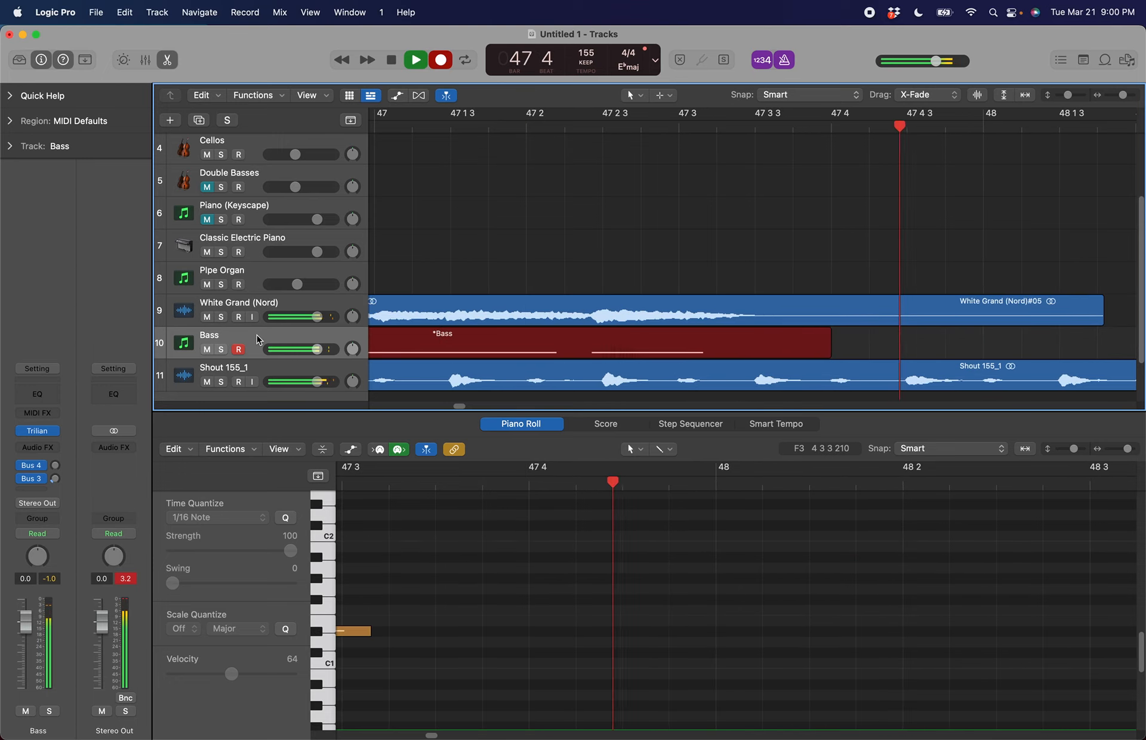
pyautogui.press('space')
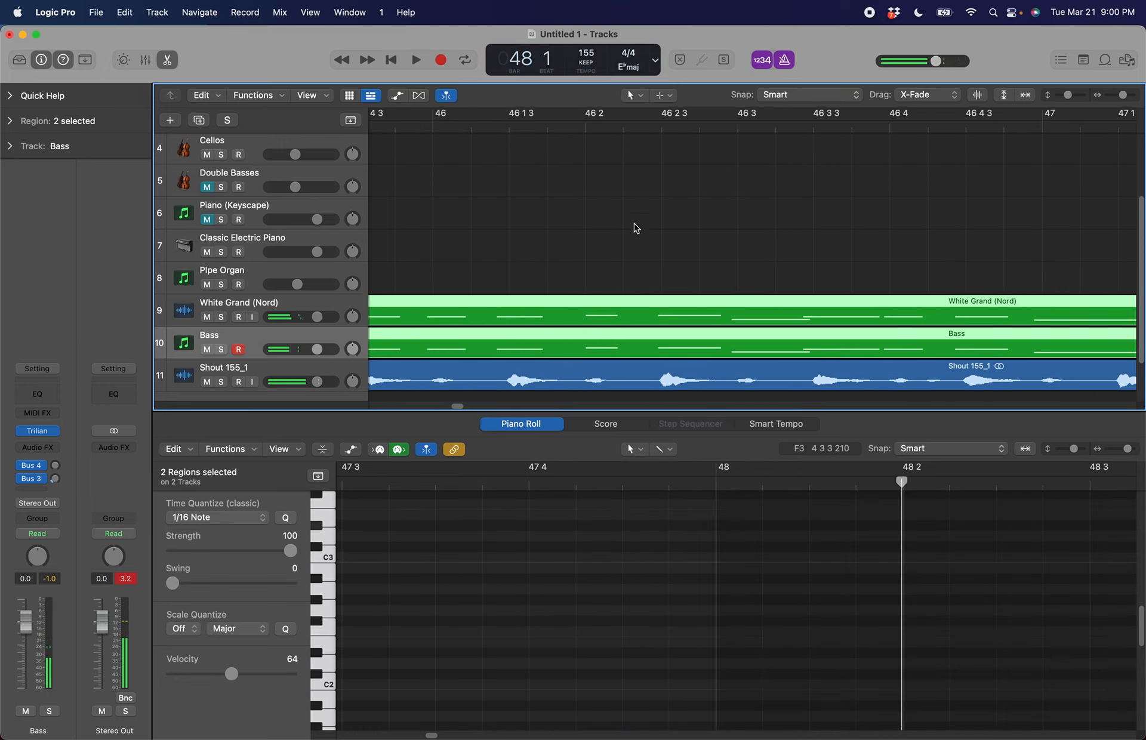
# Delete the stray MIDI region on White Grand (Nord), moving its audio region aside to Pipe Organ and back
pyautogui.click(636, 227)
pyautogui.click(574, 302)
pyautogui.hscroll(-10, 586, 317)
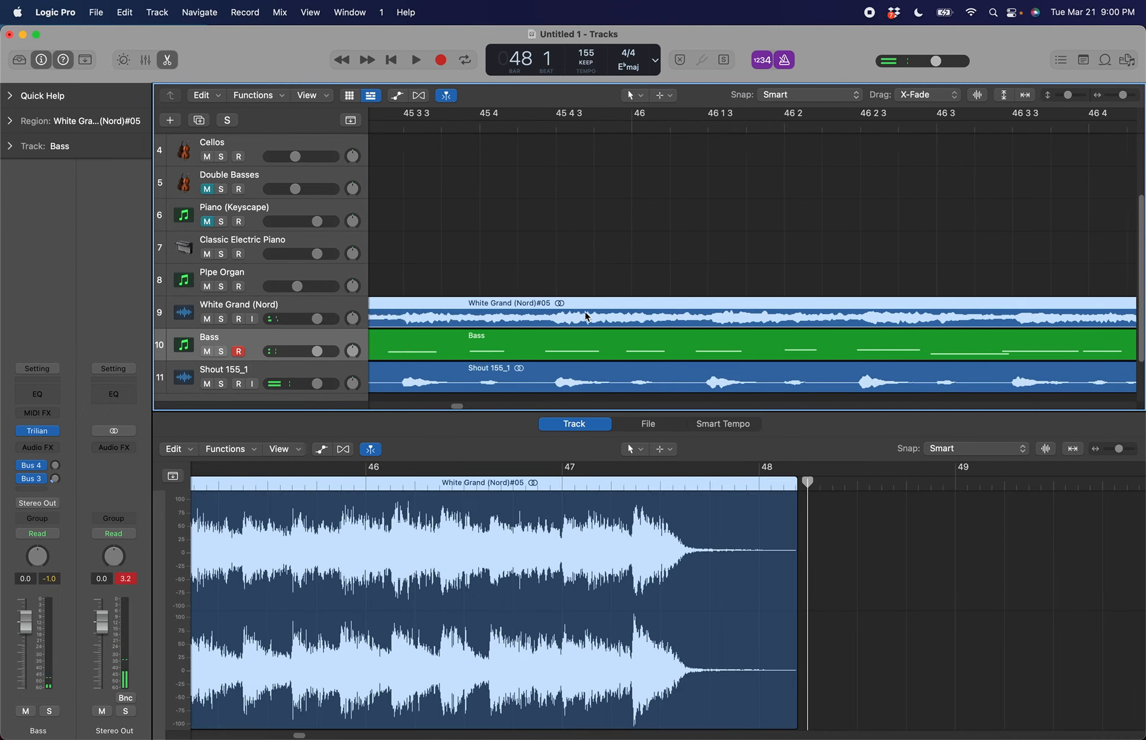
pyautogui.hscroll(-5, 585, 316)
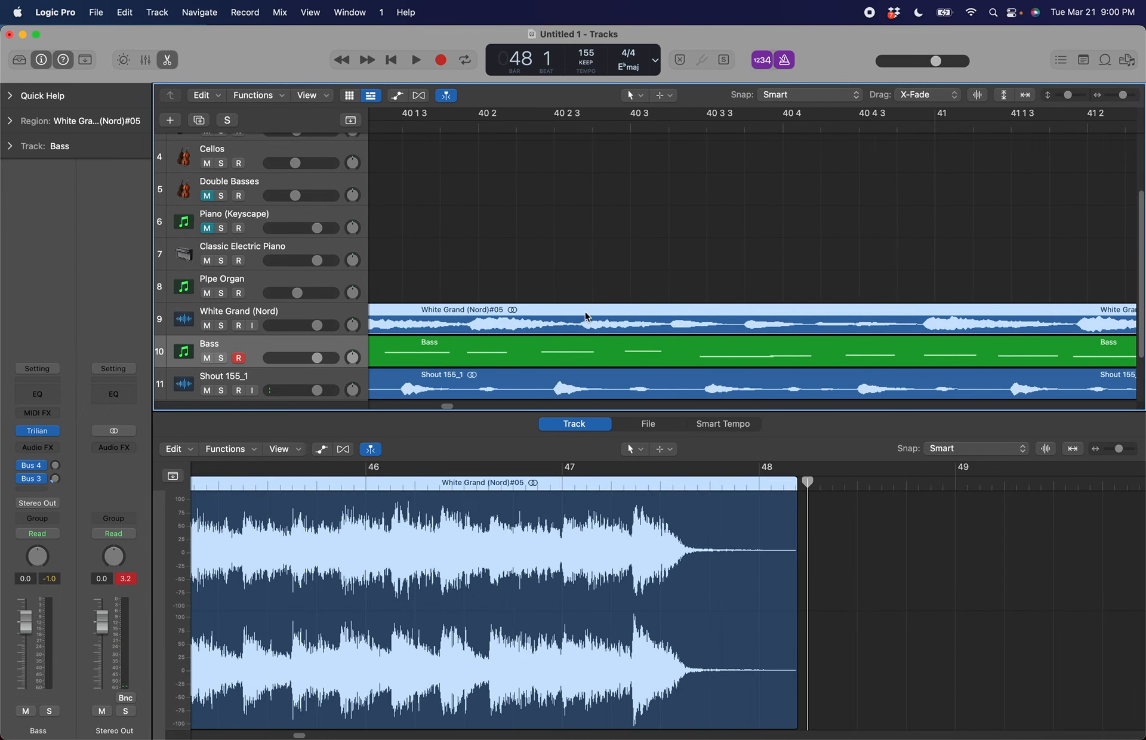
pyautogui.moveTo(521, 316); pyautogui.dragTo(521, 283)
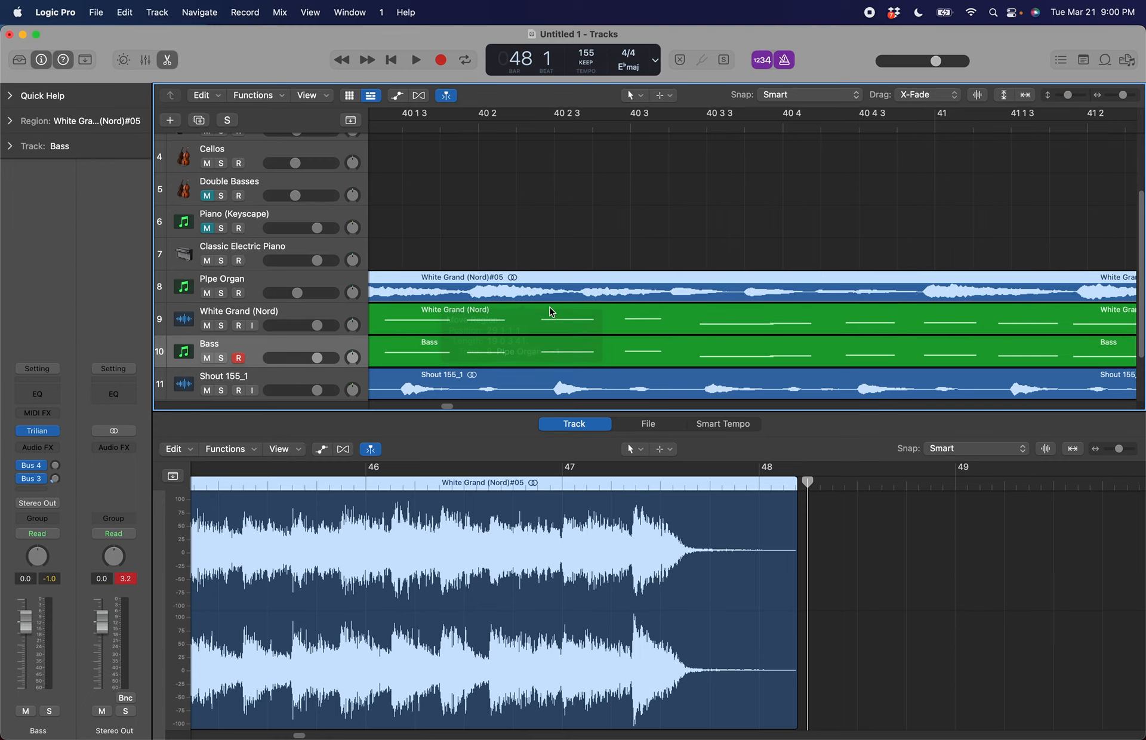
pyautogui.click(555, 330)
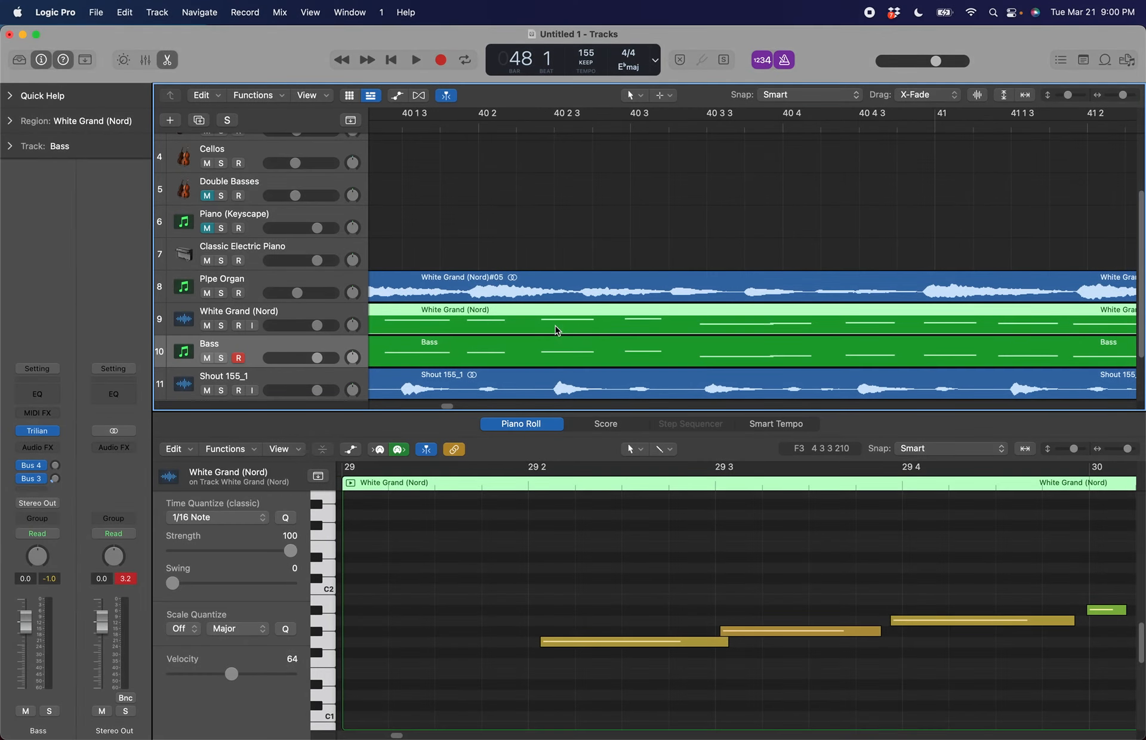
pyautogui.moveTo(545, 287); pyautogui.dragTo(538, 310)
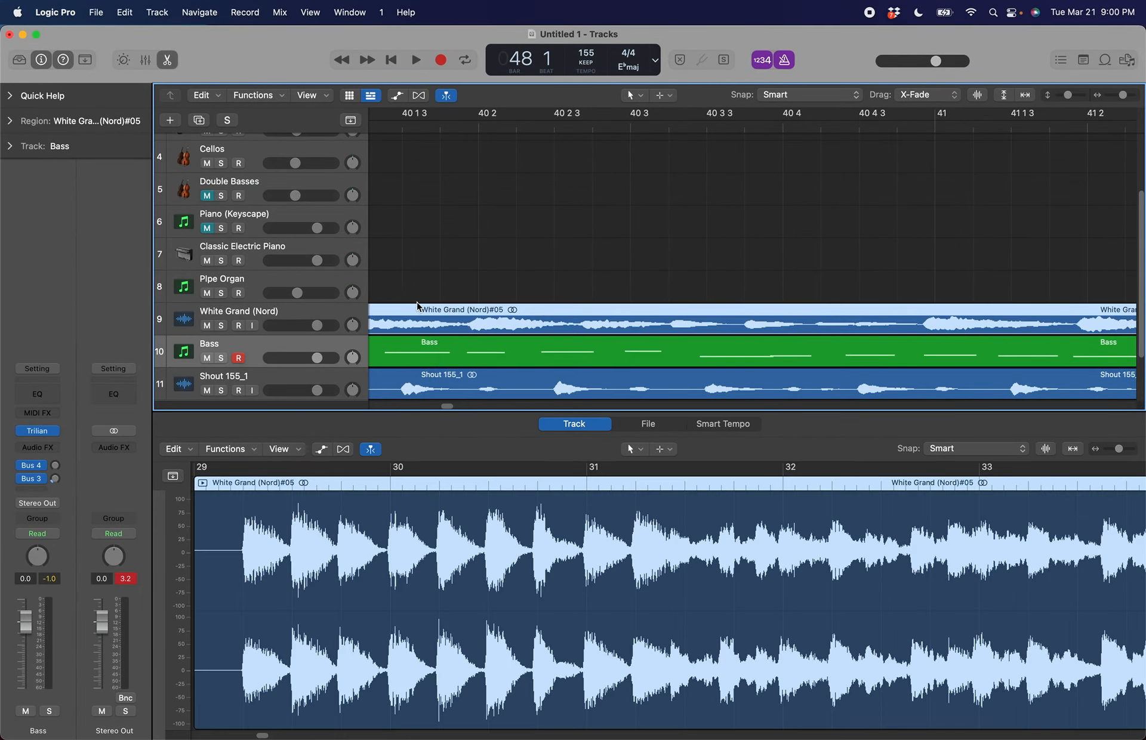
# Add a software instrument track below Bass and load EZdrummer 3 as its instrument
pyautogui.hscroll(-10, 537, 311)
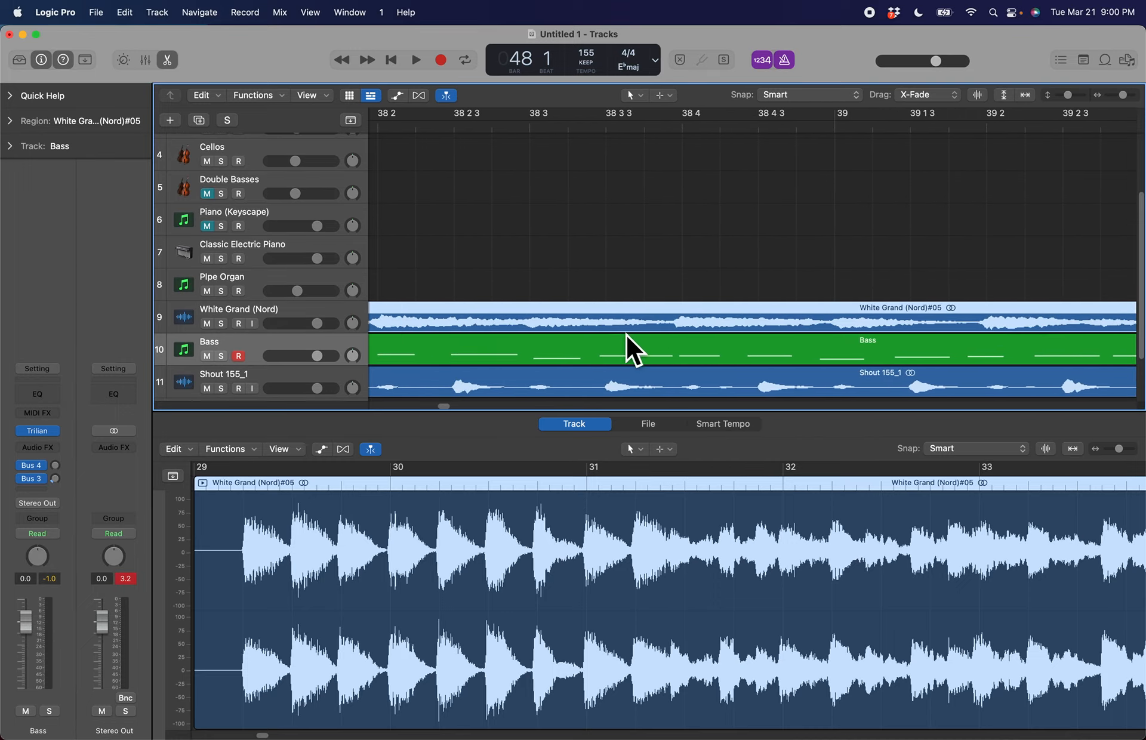
pyautogui.hscroll(-8, 574, 318)
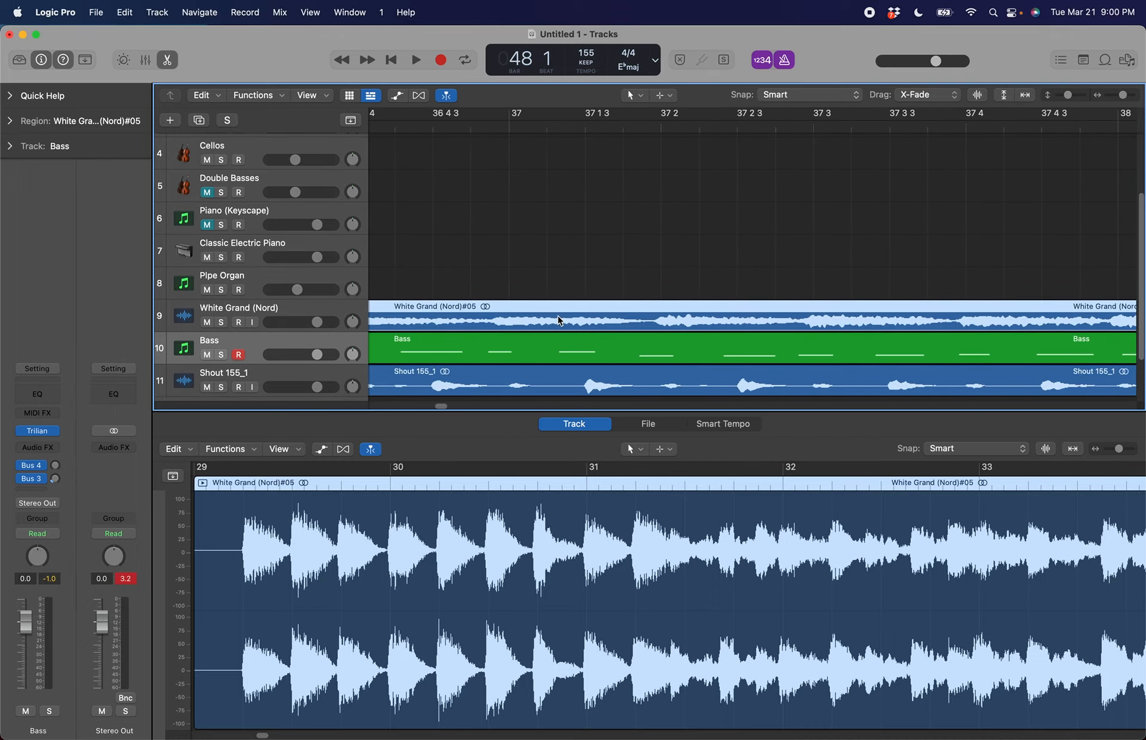
pyautogui.hscroll(-8, 573, 316)
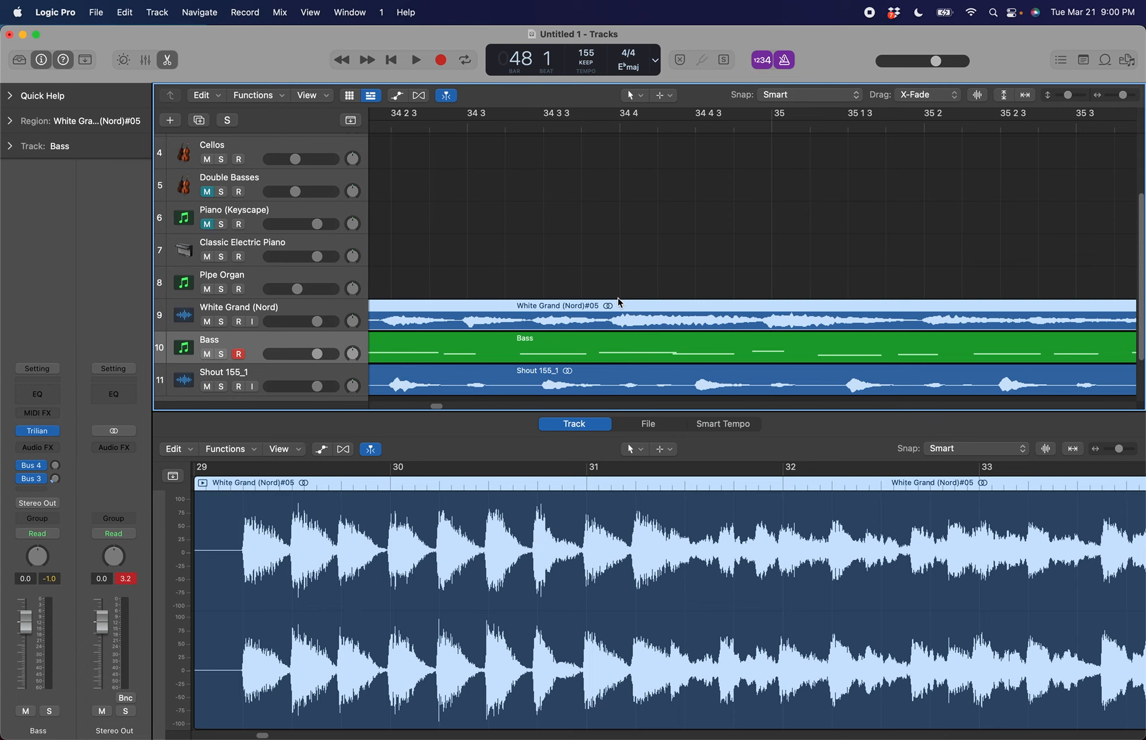
pyautogui.hscroll(-3, 620, 302)
pyautogui.scroll(1, 615, 306)
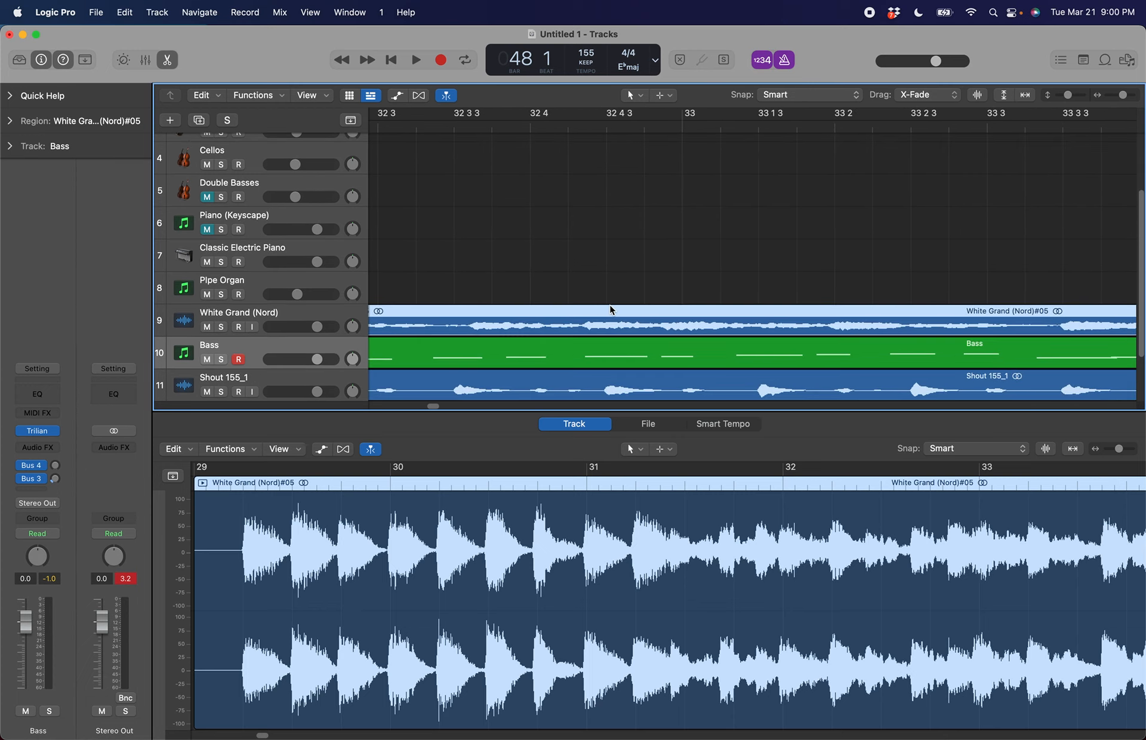
pyautogui.click(250, 346)
pyautogui.click(153, 10)
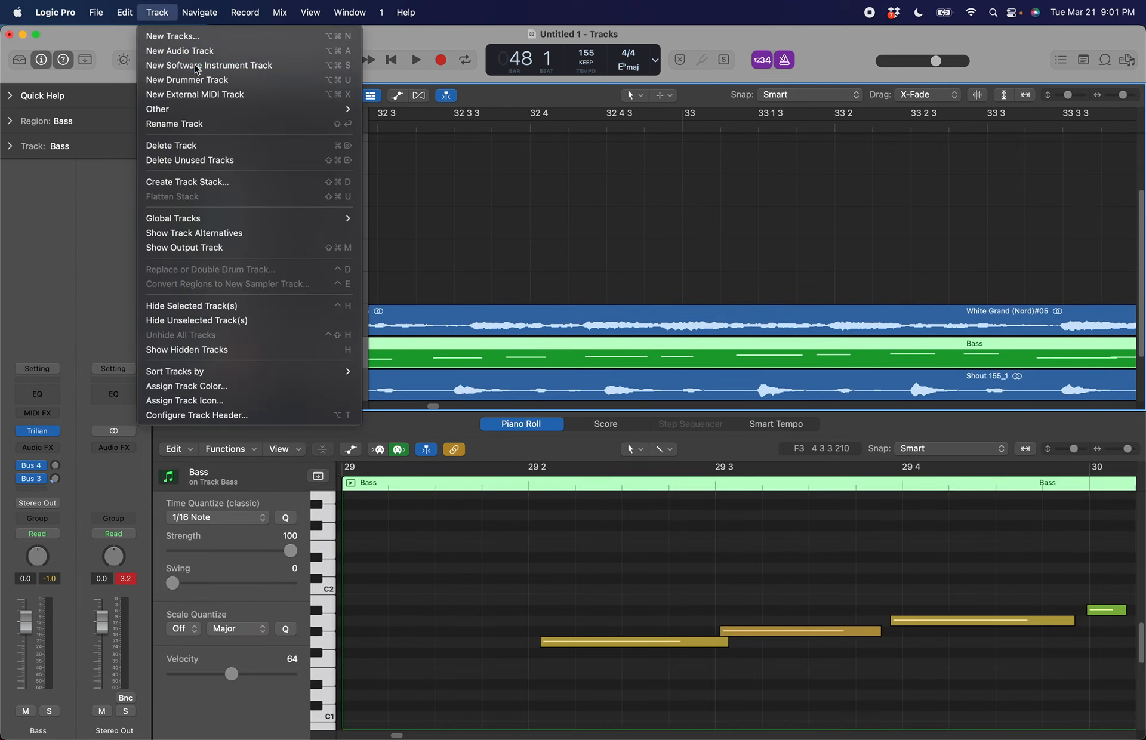
pyautogui.click(197, 64)
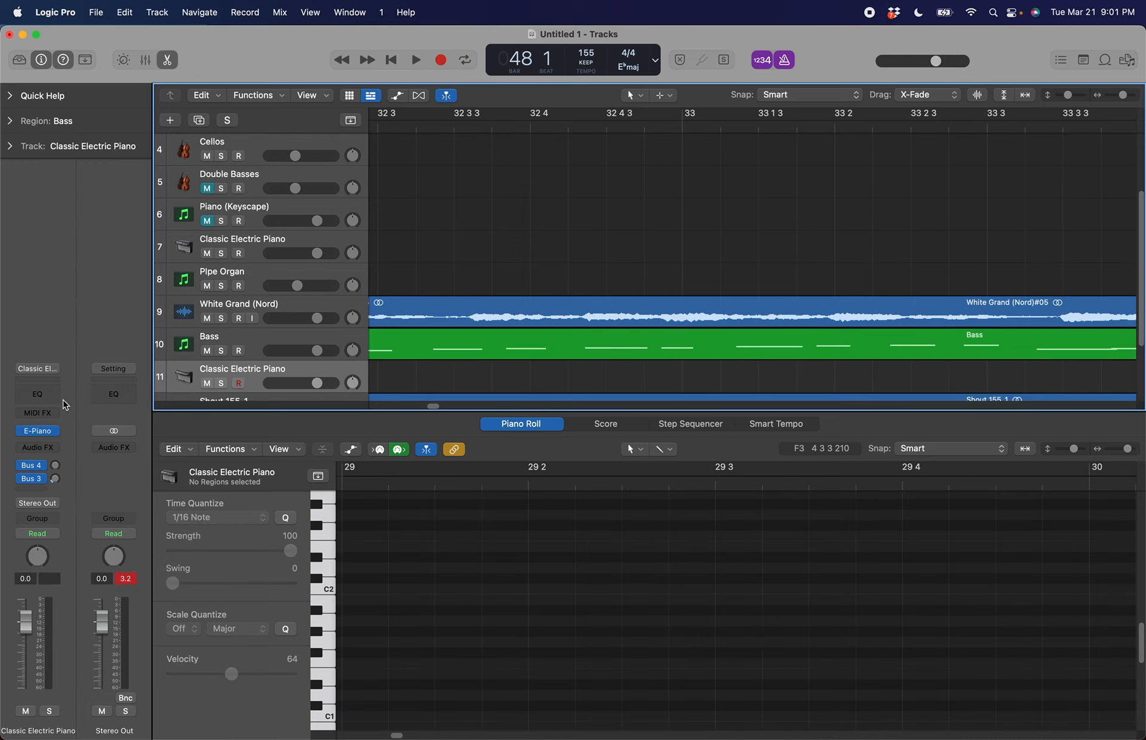
pyautogui.click(56, 432)
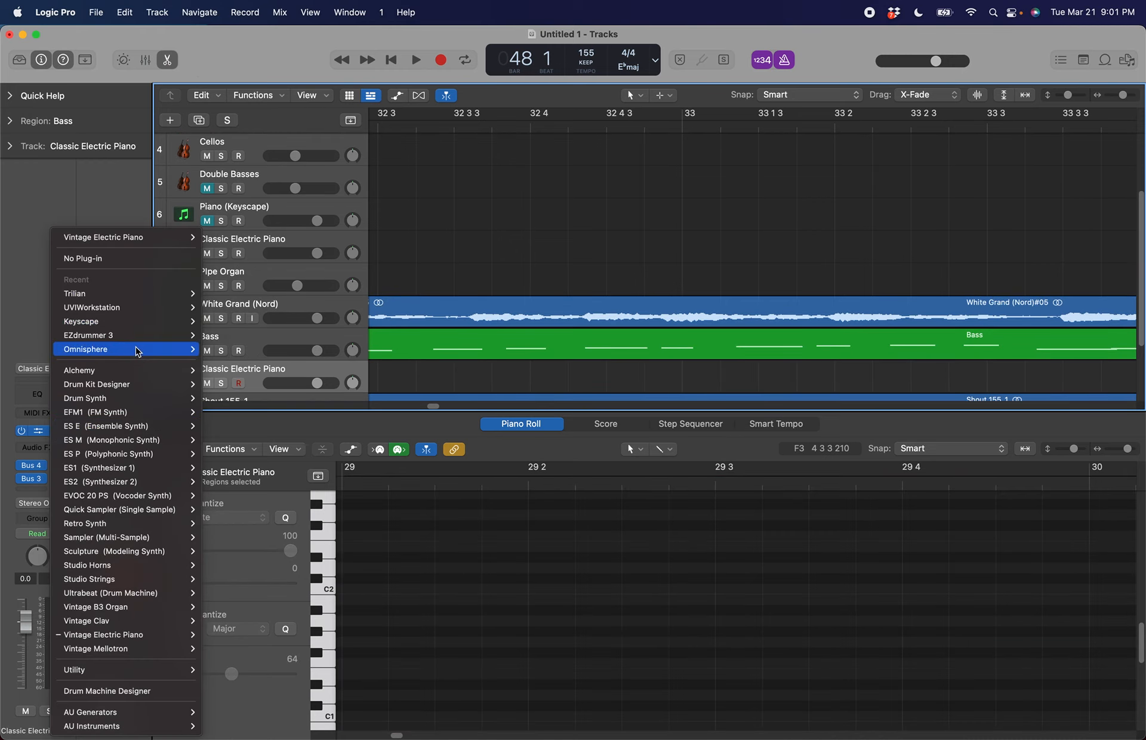
pyautogui.moveTo(140, 339)
pyautogui.click(231, 335)
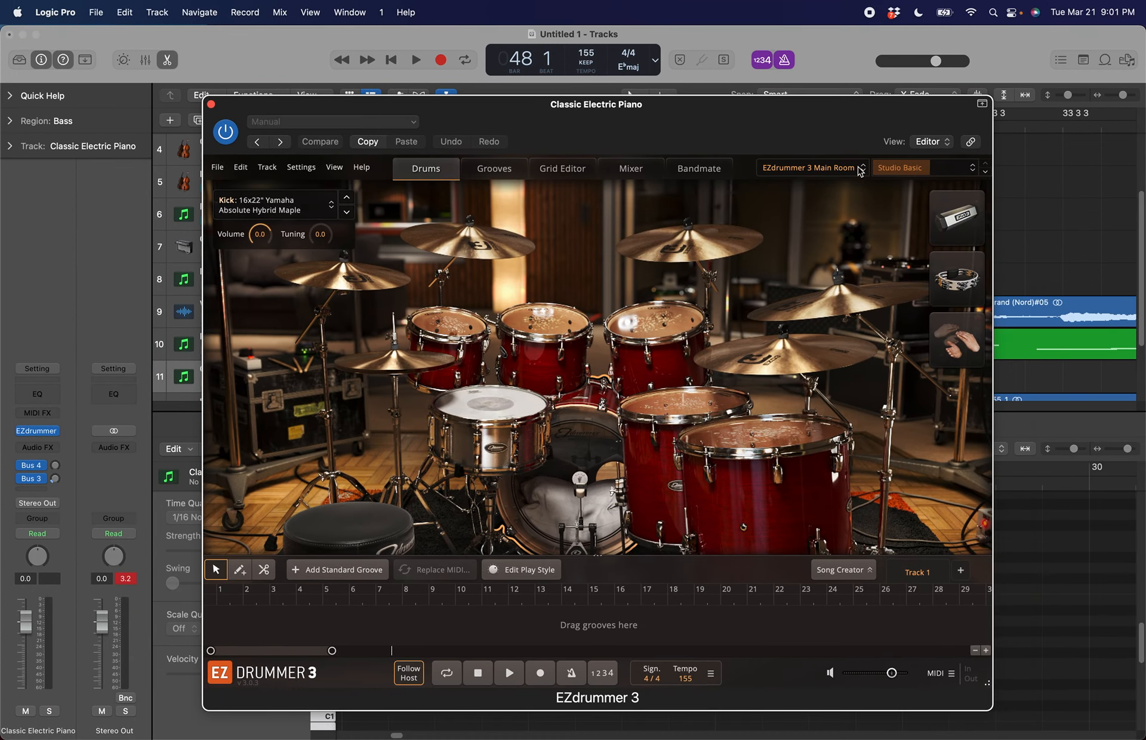
# Switch EZdrummer 3 to the Gospel library and load the Toontrack preset Big
pyautogui.click(861, 172)
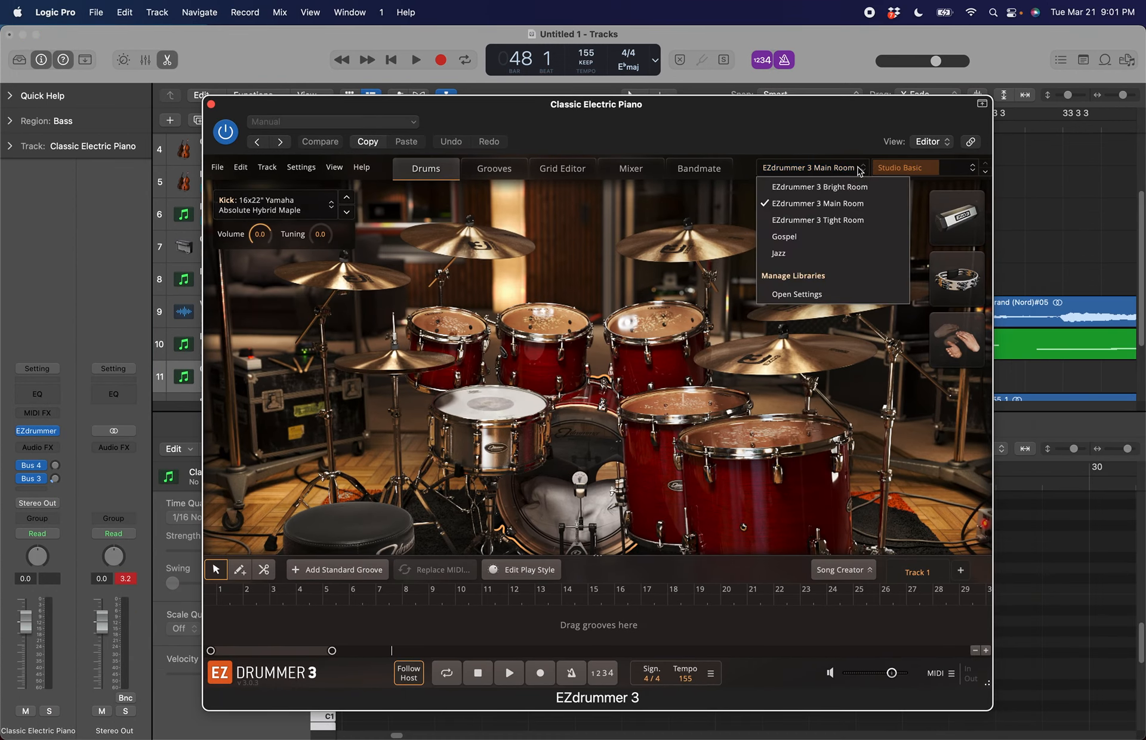
pyautogui.click(823, 237)
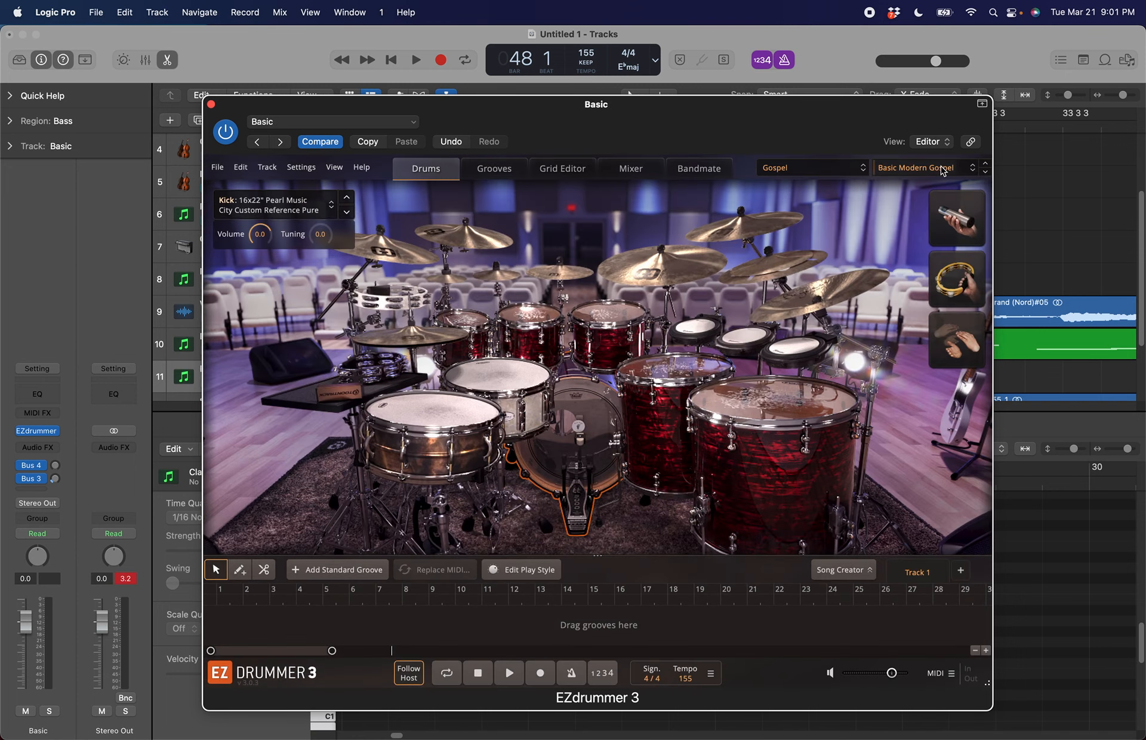
pyautogui.click(961, 169)
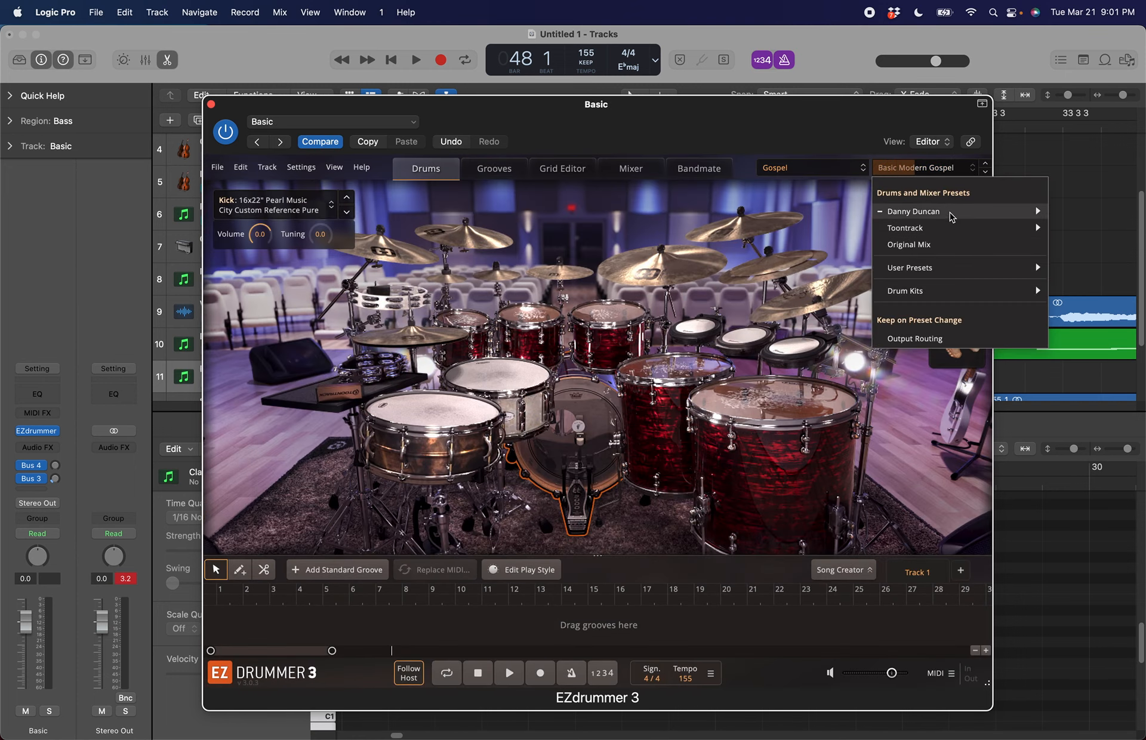
pyautogui.moveTo(952, 236)
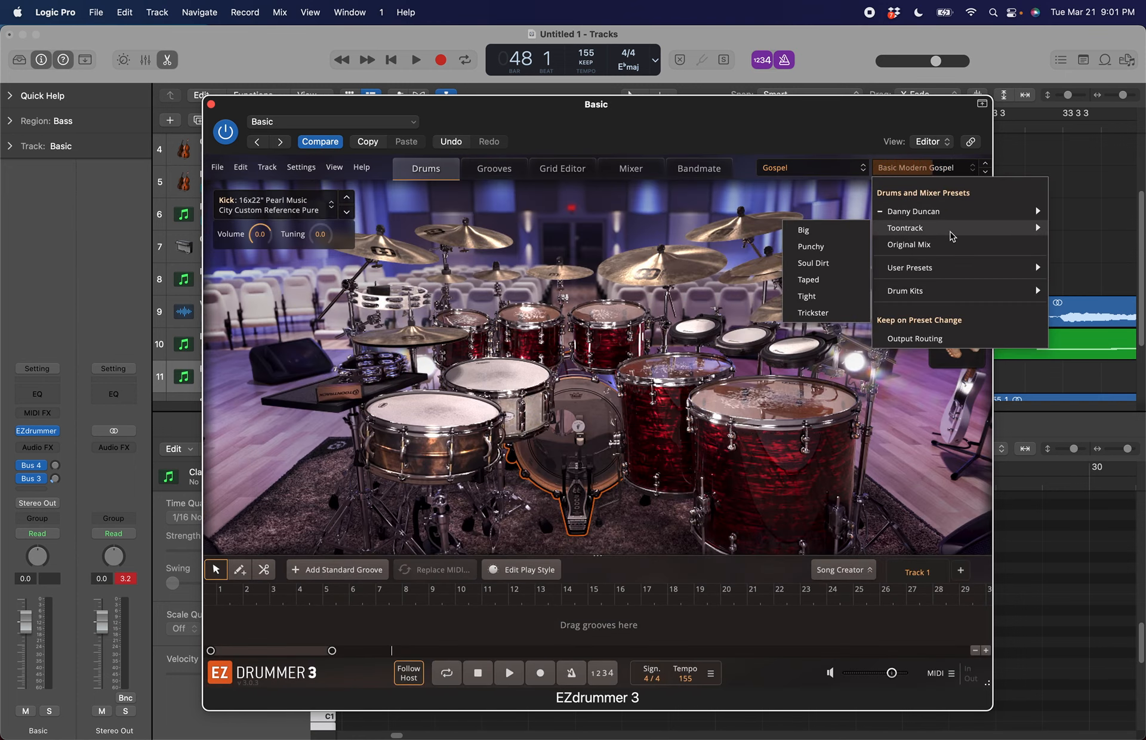
pyautogui.click(801, 231)
# Replace the kit's snare with the 5x14" Ludwig 404 Acrolite 1967 and close the plug-in window
pyautogui.click(524, 398)
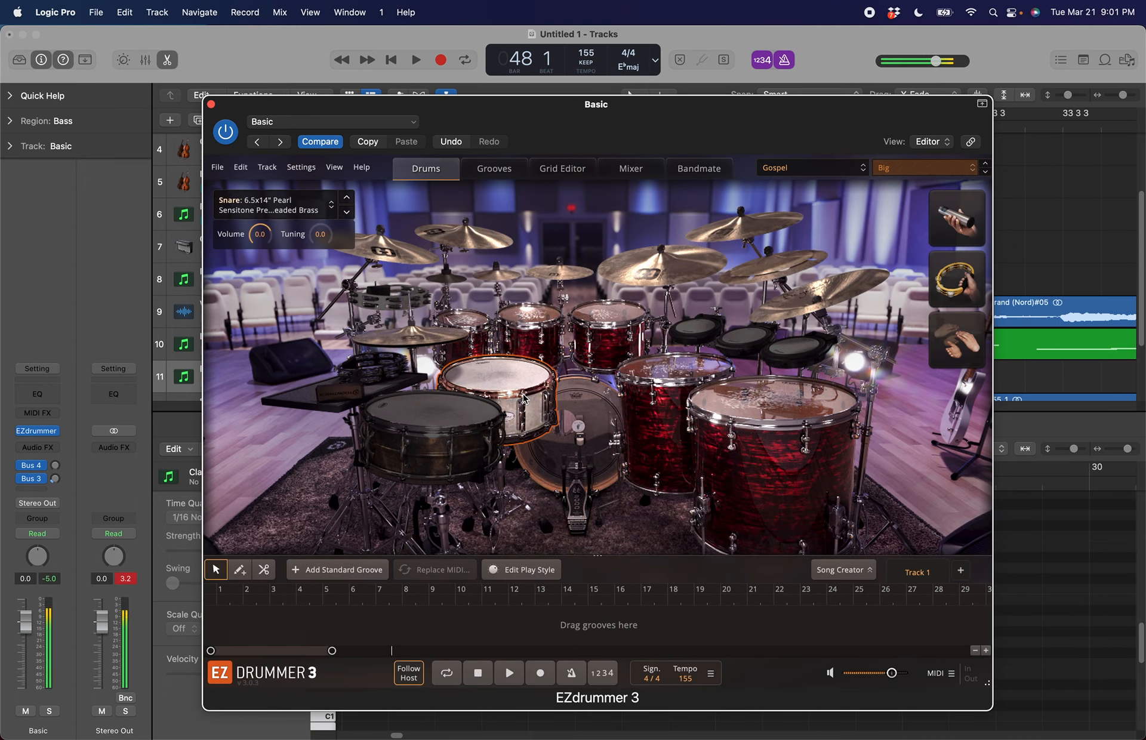
pyautogui.click(327, 214)
pyautogui.click(292, 355)
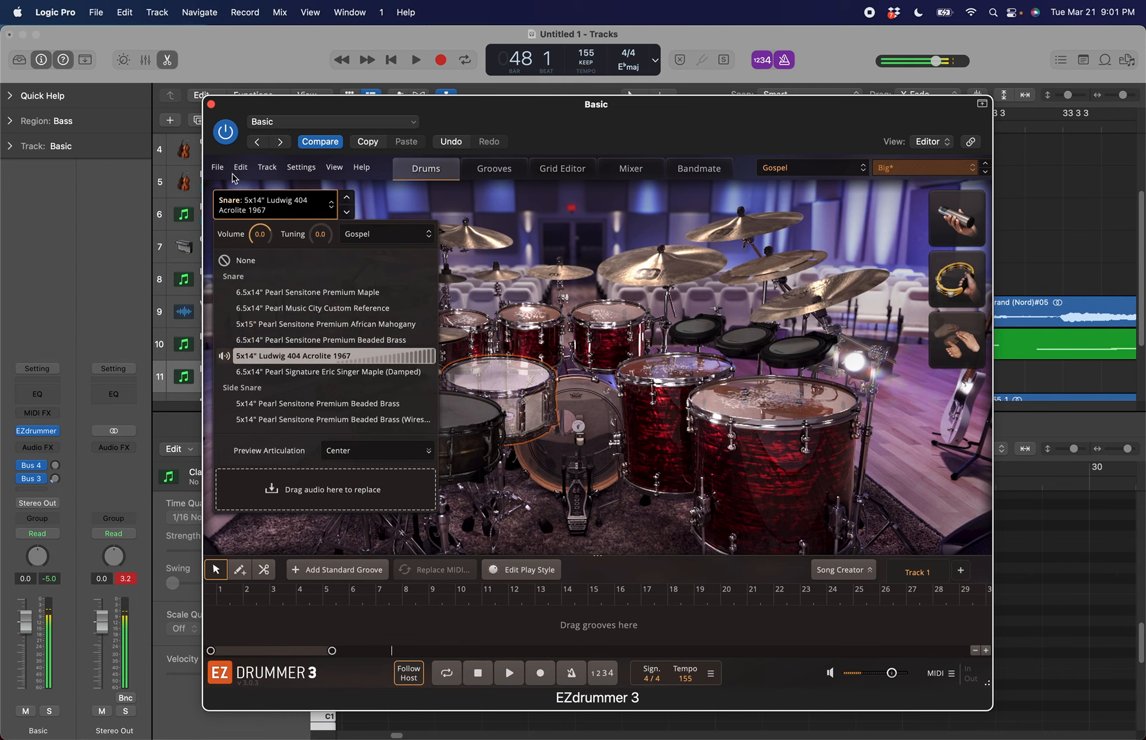
pyautogui.click(211, 104)
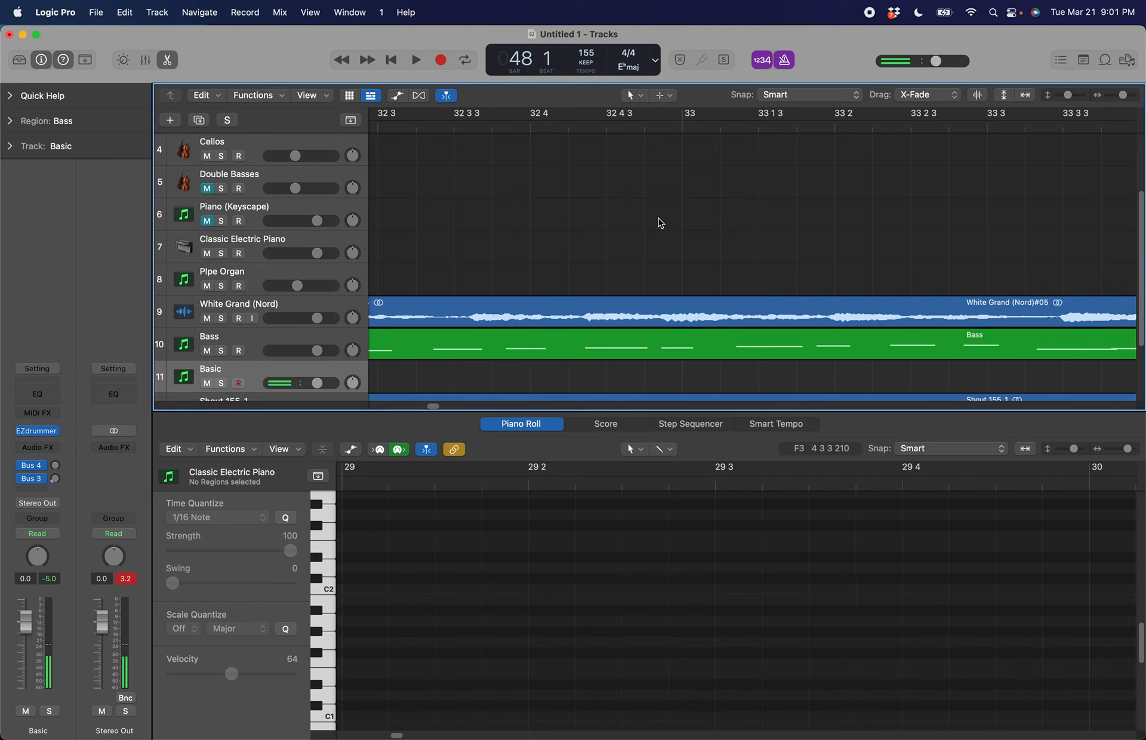
# With the EZdrummer track named Drumz and its volume set to 3.2 dB, record a drum take from bar 29 to bar 48
pyautogui.press('space')
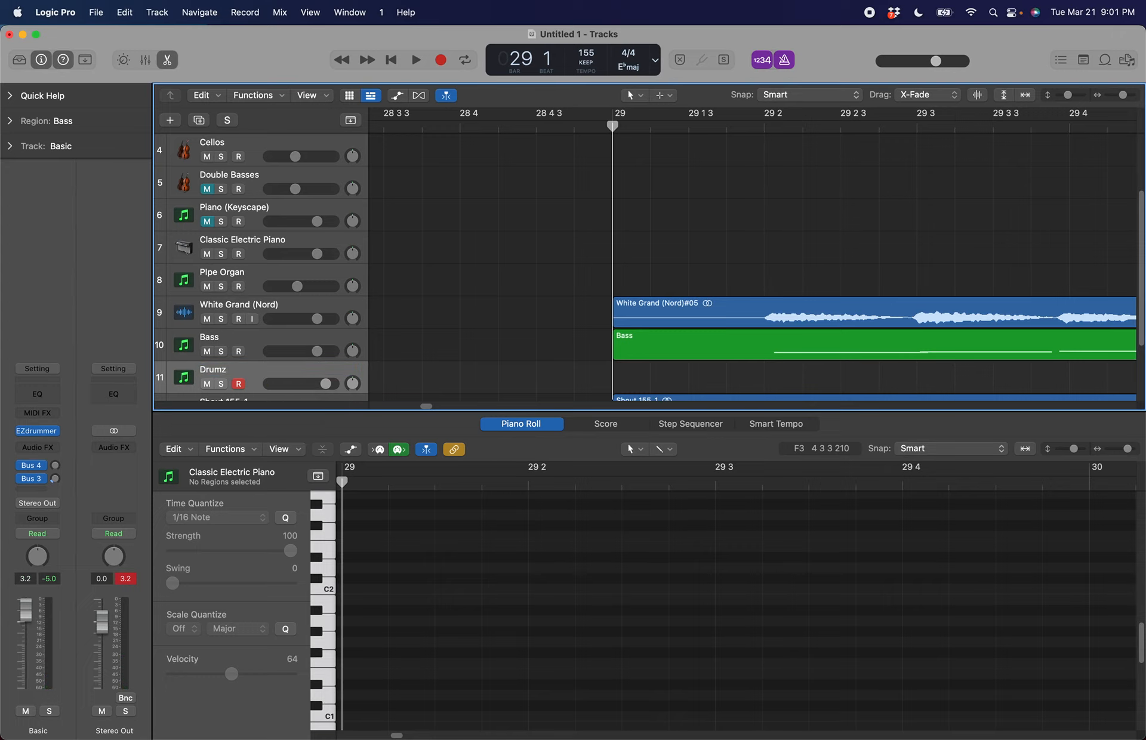
pyautogui.press('r')
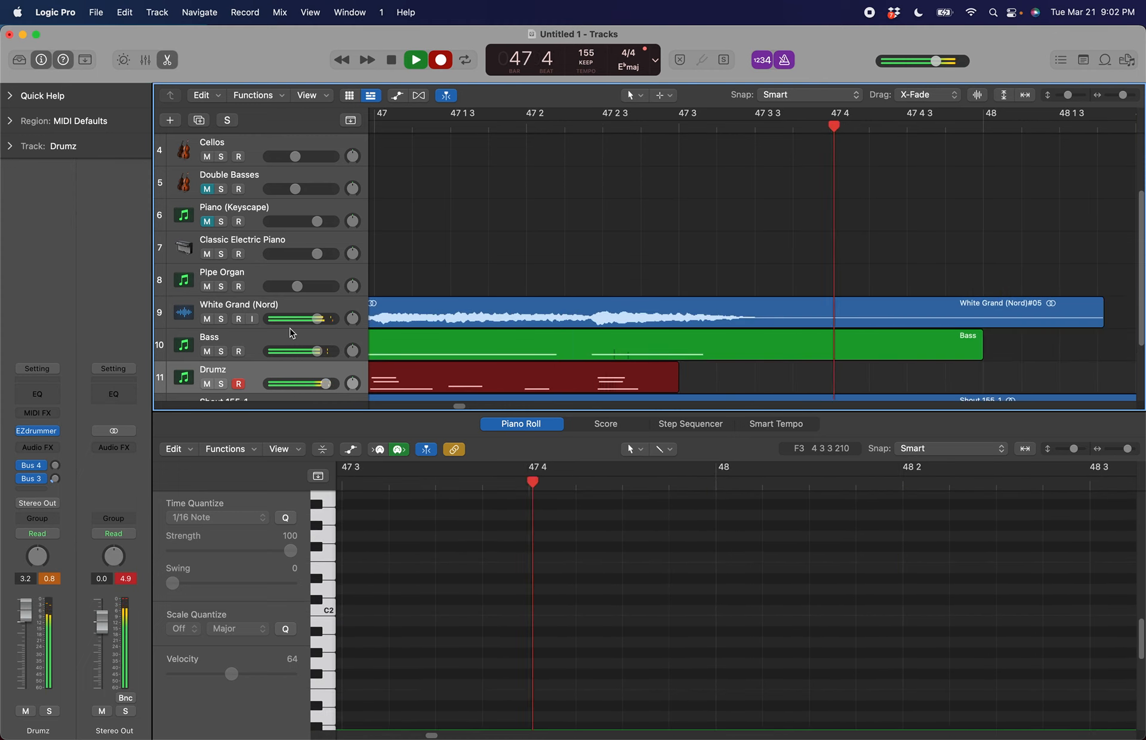
pyautogui.press('space')
pyautogui.hscroll(-10, 588, 320)
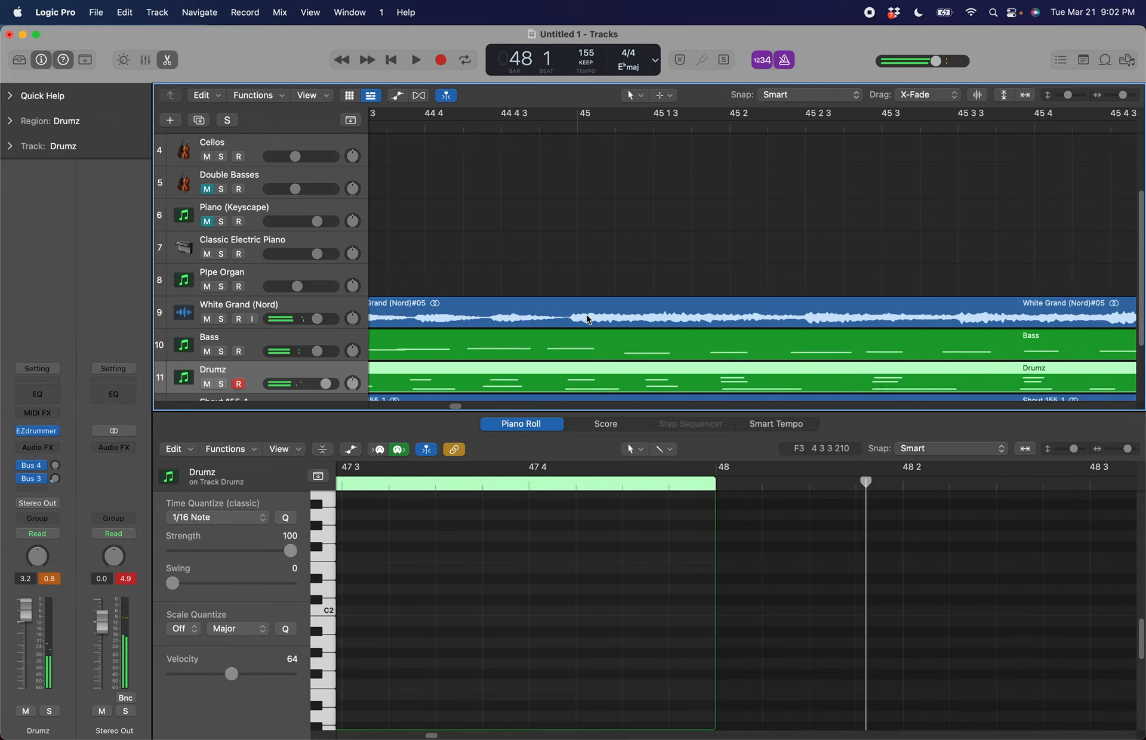
pyautogui.hscroll(-10, 588, 320)
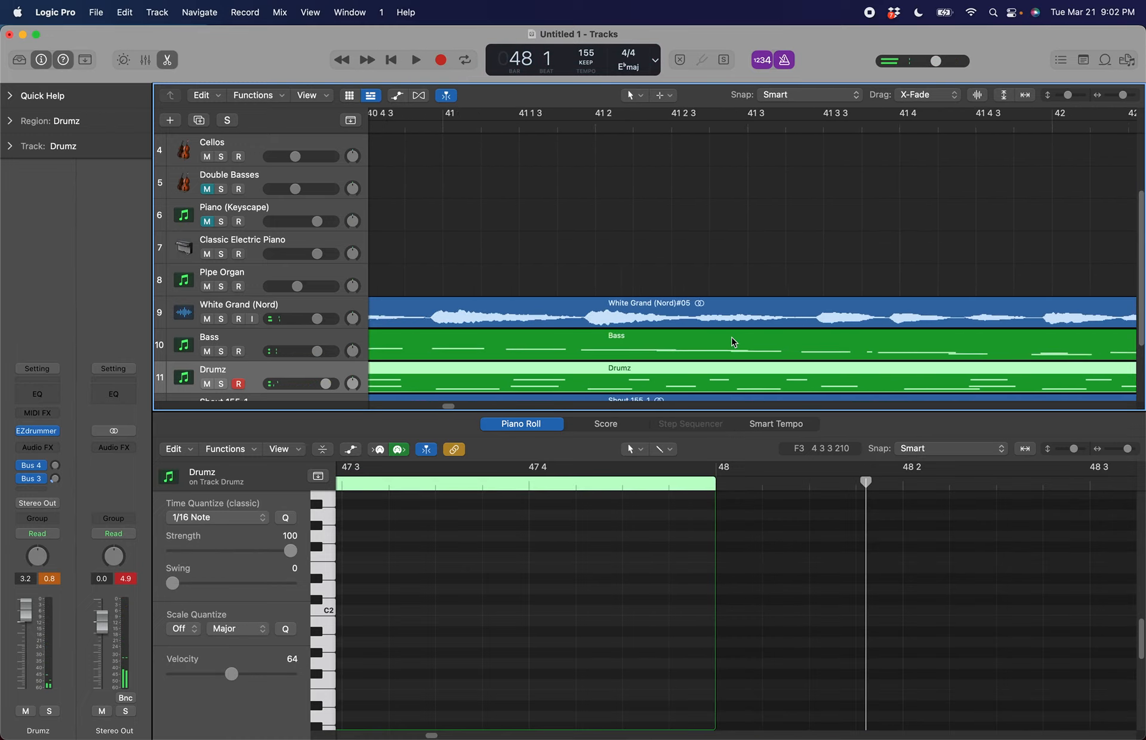
pyautogui.hscroll(-10, 733, 341)
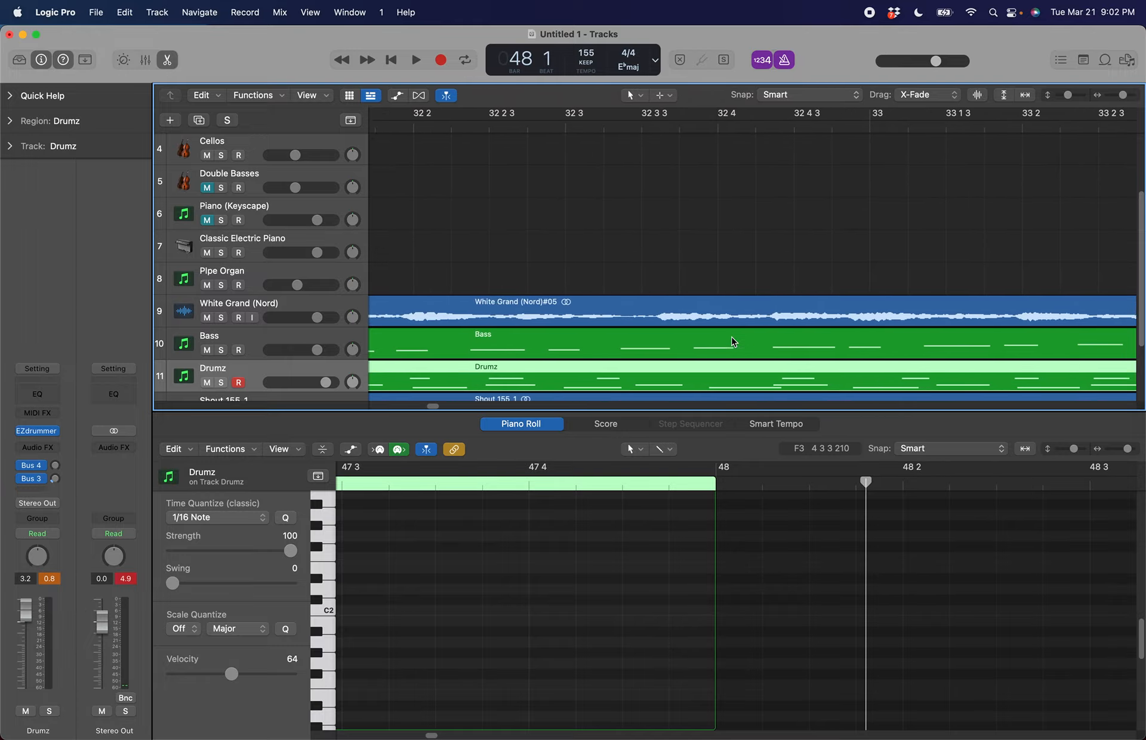
# Quantize all notes of the Bass region starting at bar 29 to 1/16 Note with a strength of 38
pyautogui.hscroll(2, 733, 341)
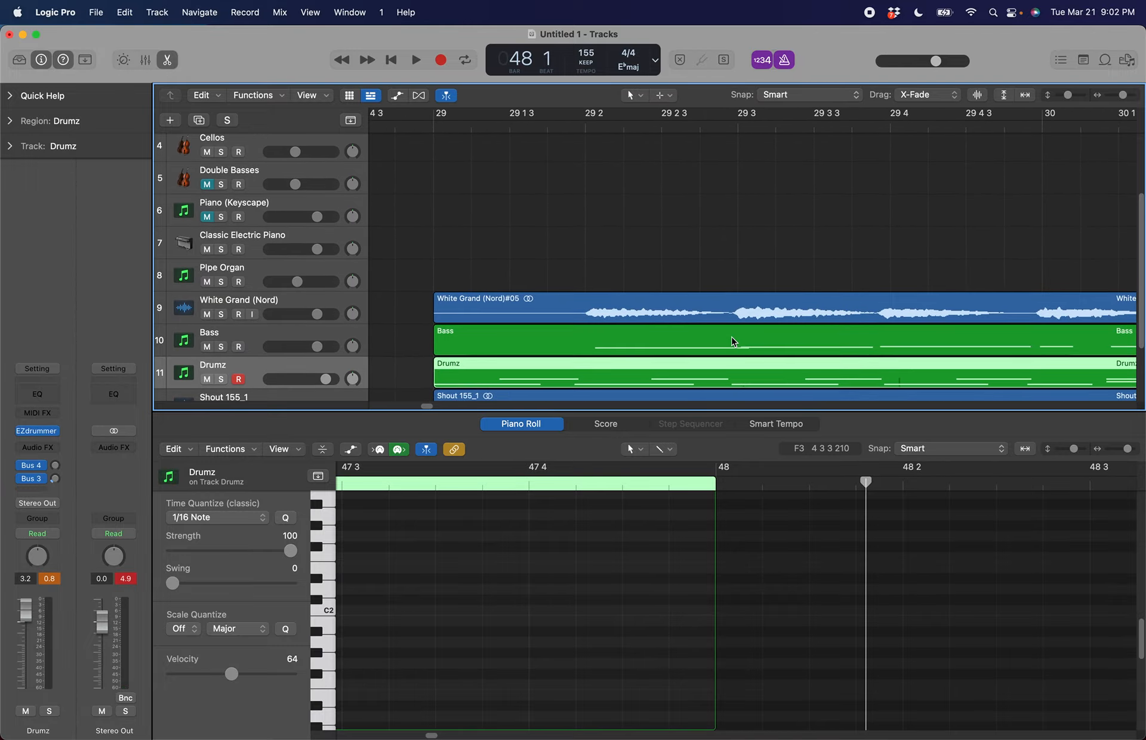
pyautogui.click(733, 341)
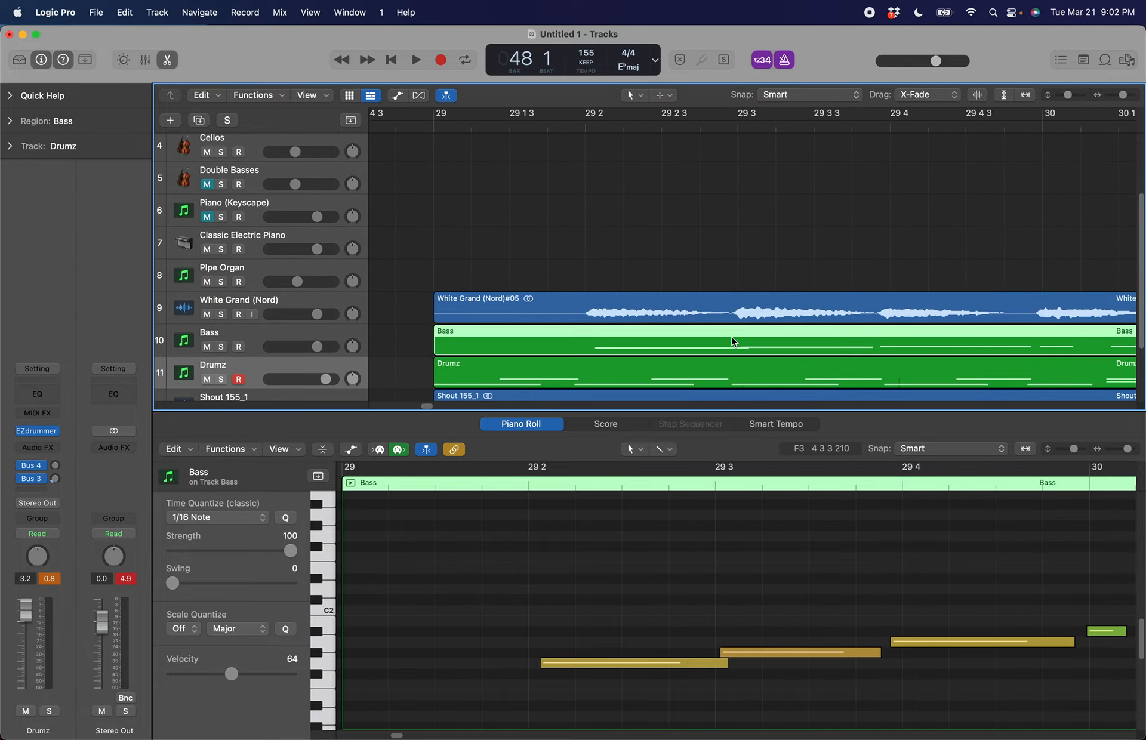
pyautogui.click(467, 190)
pyautogui.click(527, 352)
pyautogui.click(565, 207)
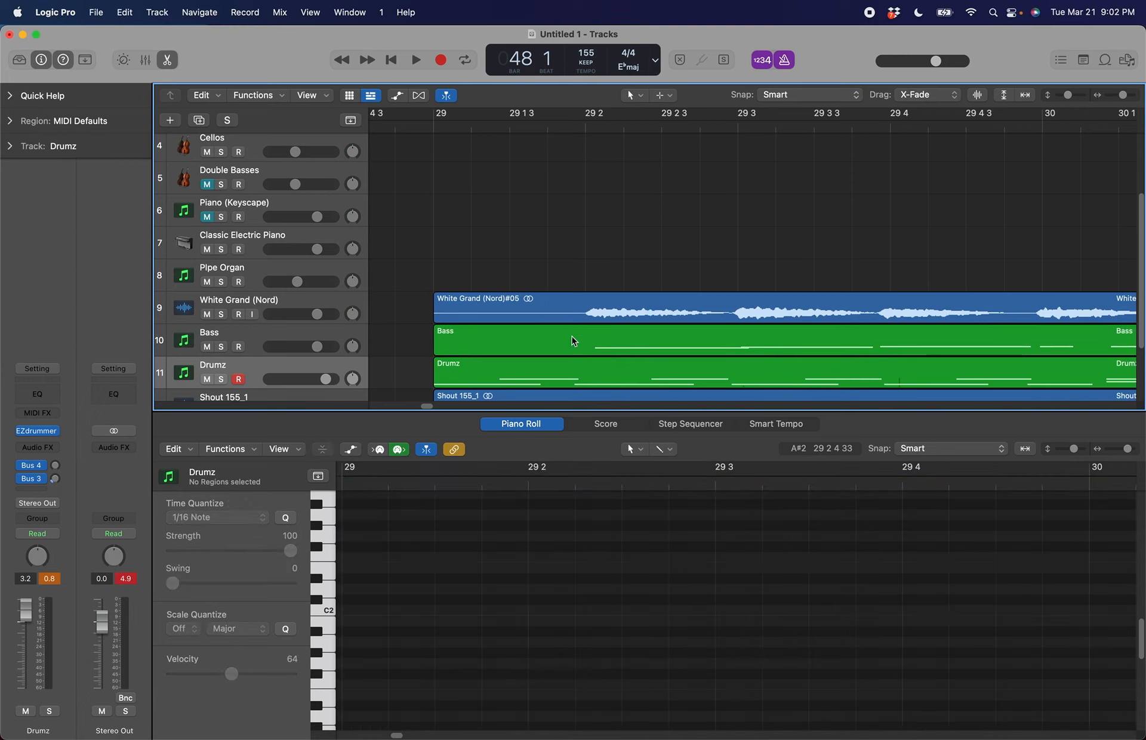
pyautogui.click(576, 339)
pyautogui.click(645, 664)
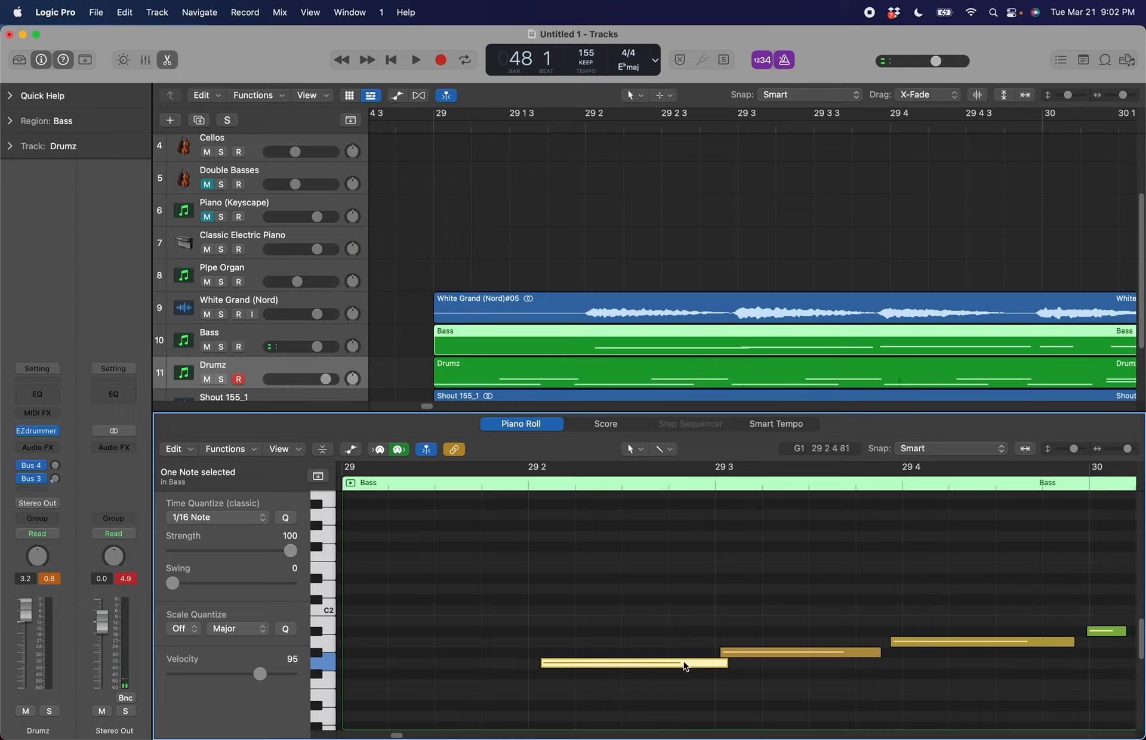
pyautogui.press('super+a')
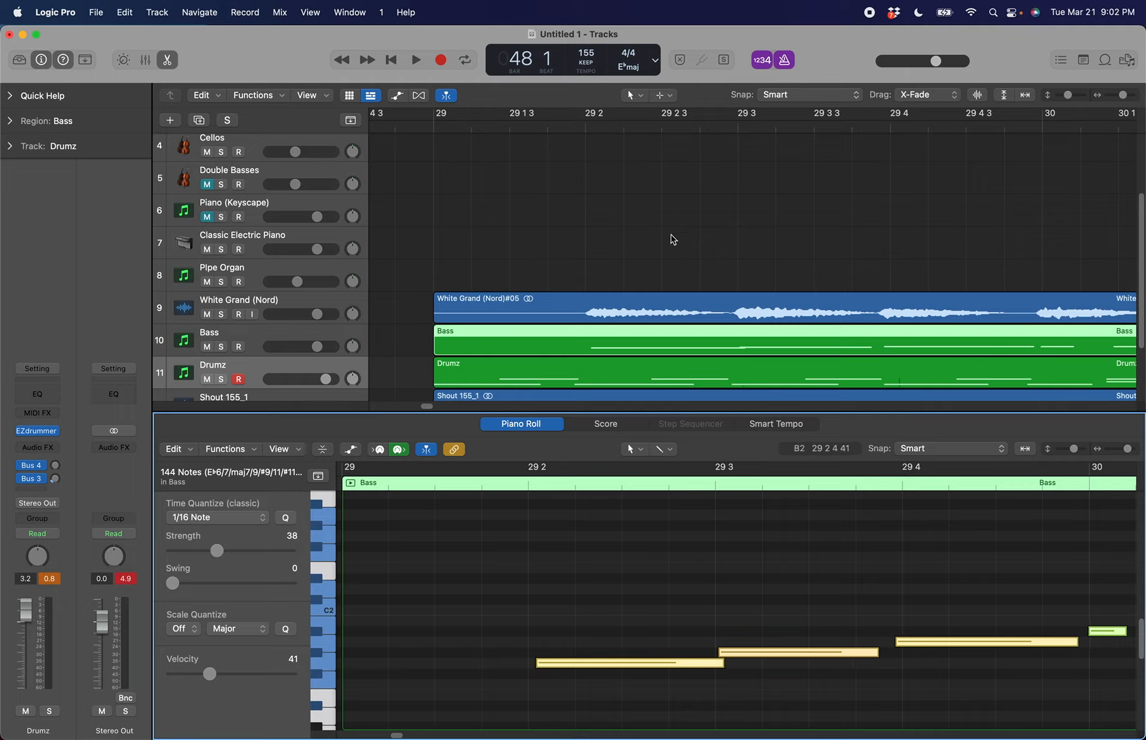
# Place the playhead at bar 29 and set the Drumz region's quantize value to 1/16 Note
pyautogui.scroll(-2, 624, 178)
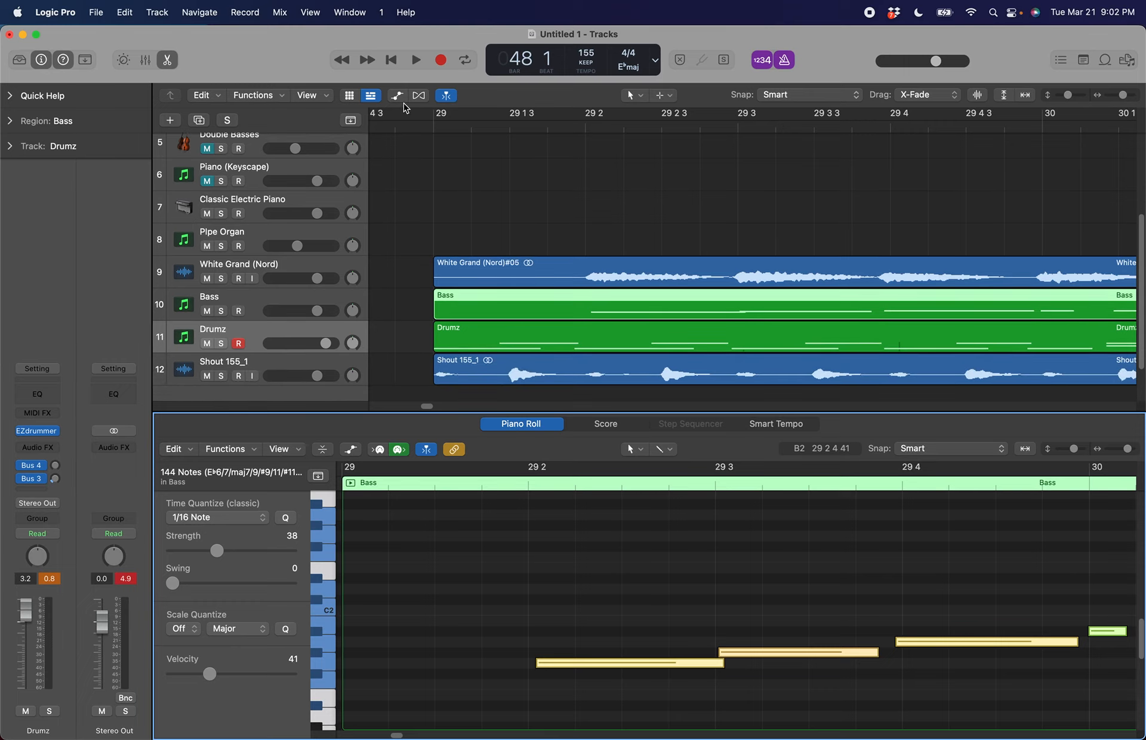
pyautogui.click(431, 126)
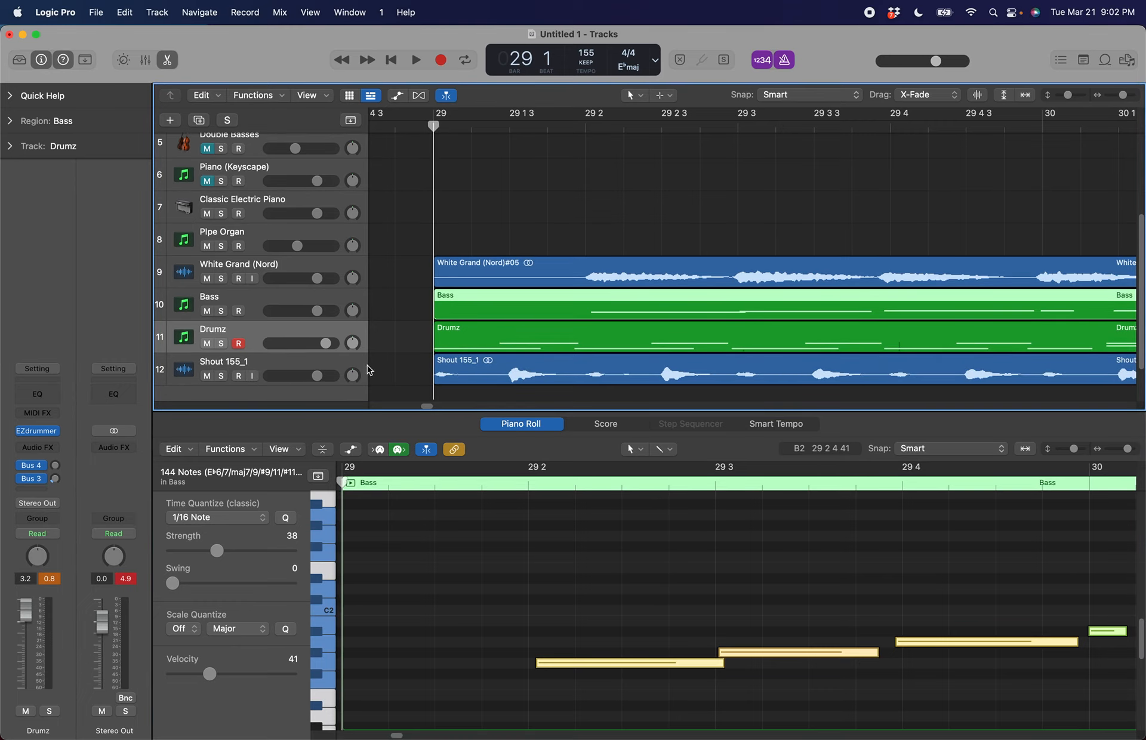
pyautogui.click(391, 354)
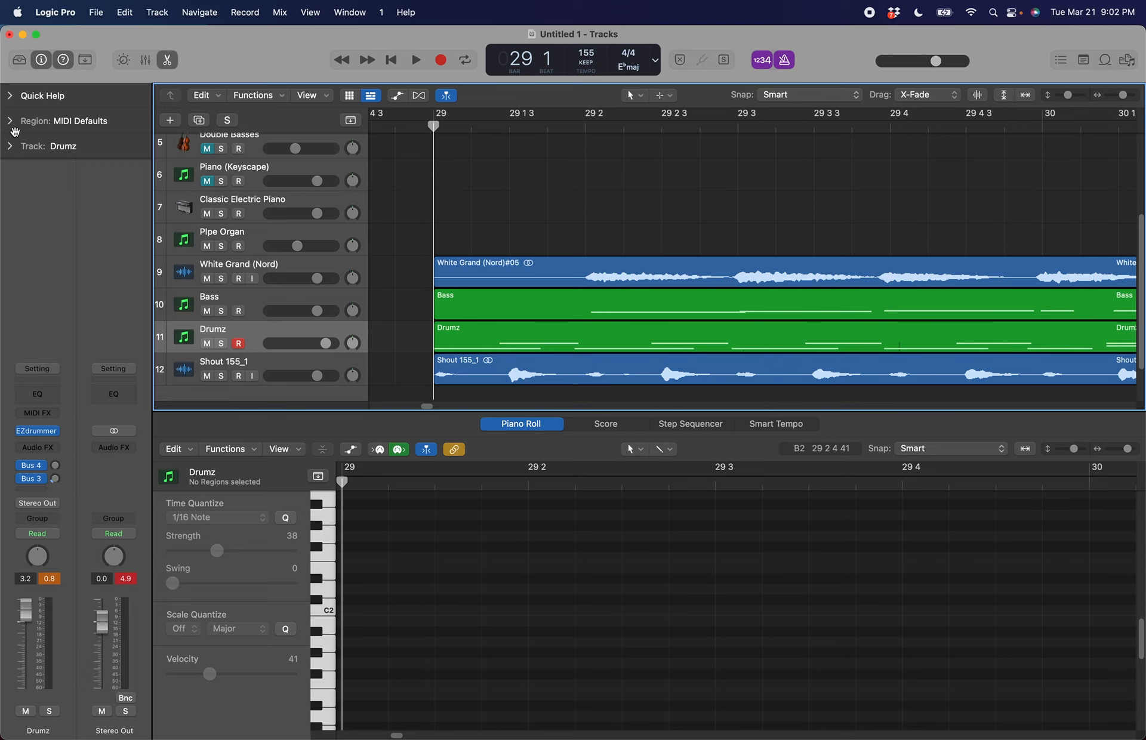
pyautogui.click(255, 293)
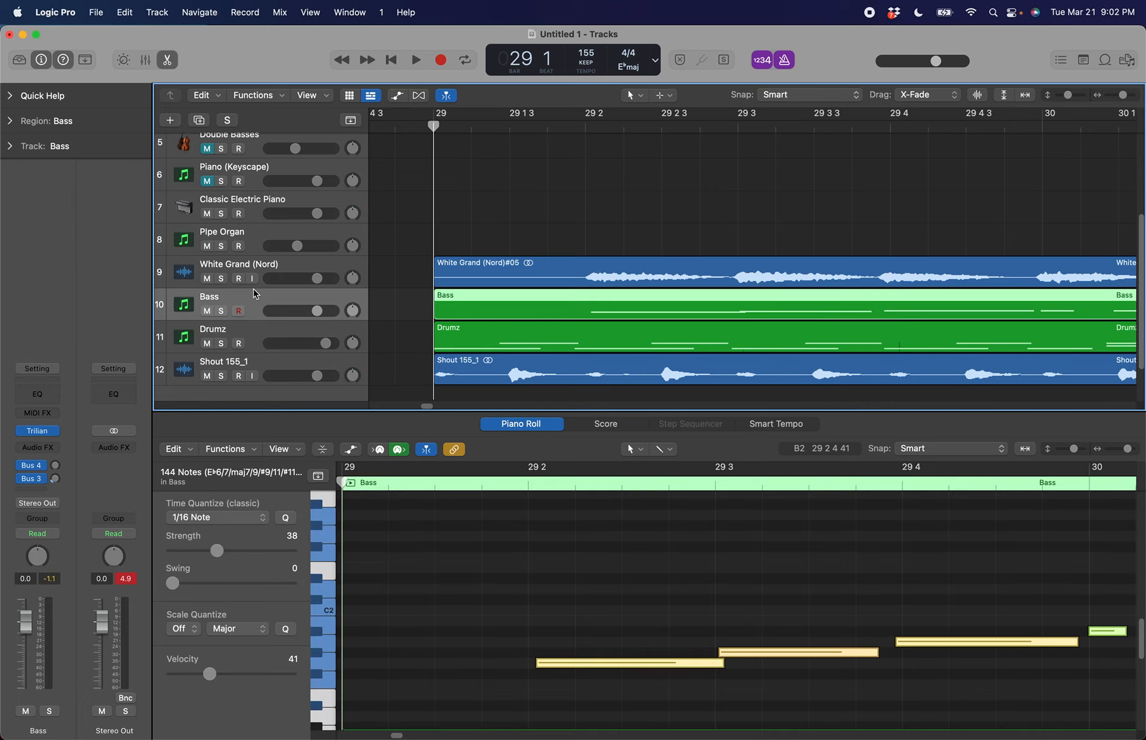
pyautogui.click(251, 333)
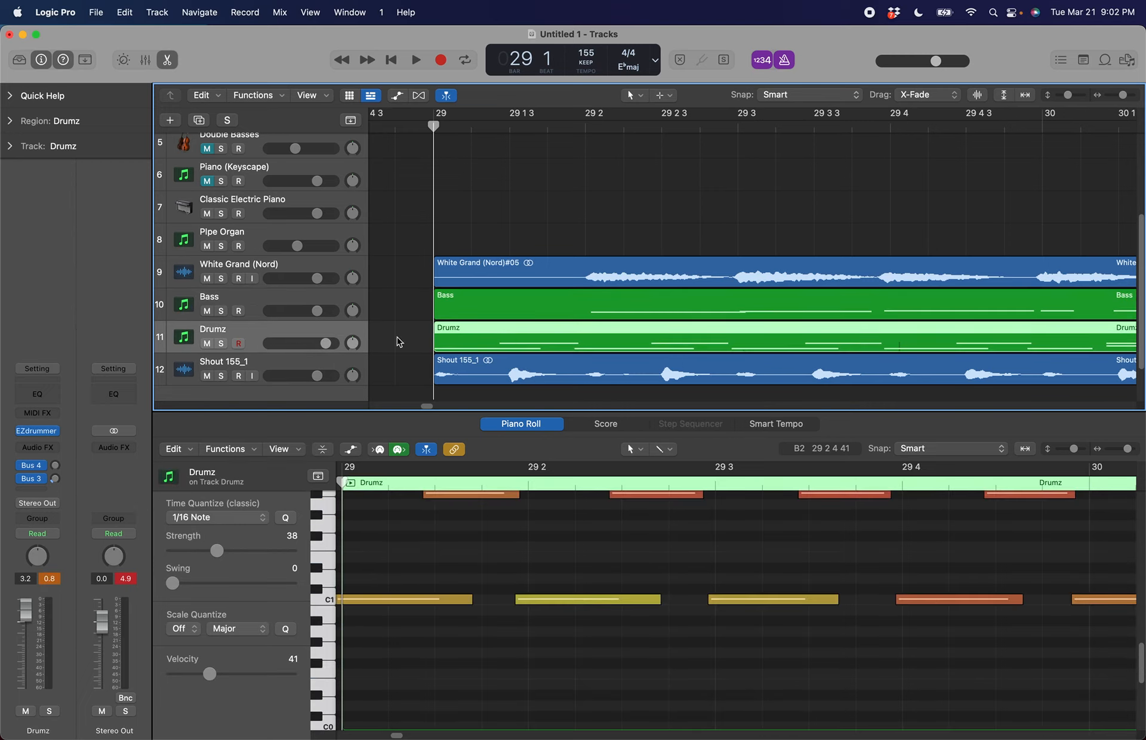
pyautogui.click(9, 121)
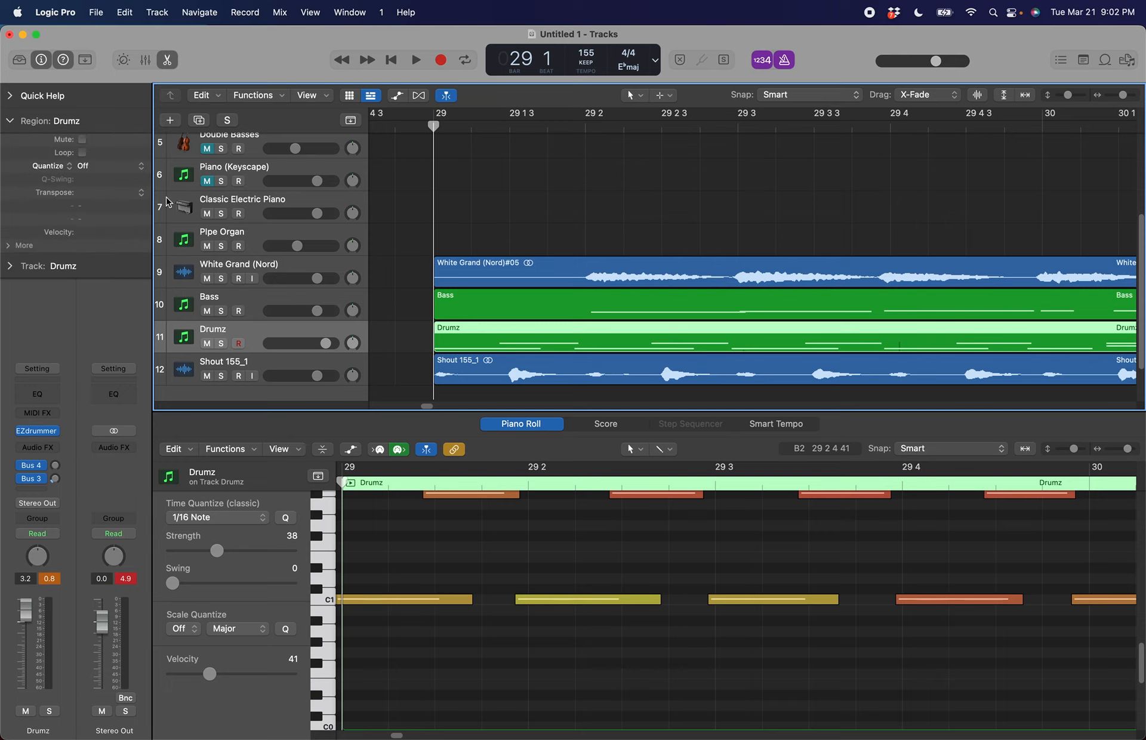
pyautogui.click(112, 167)
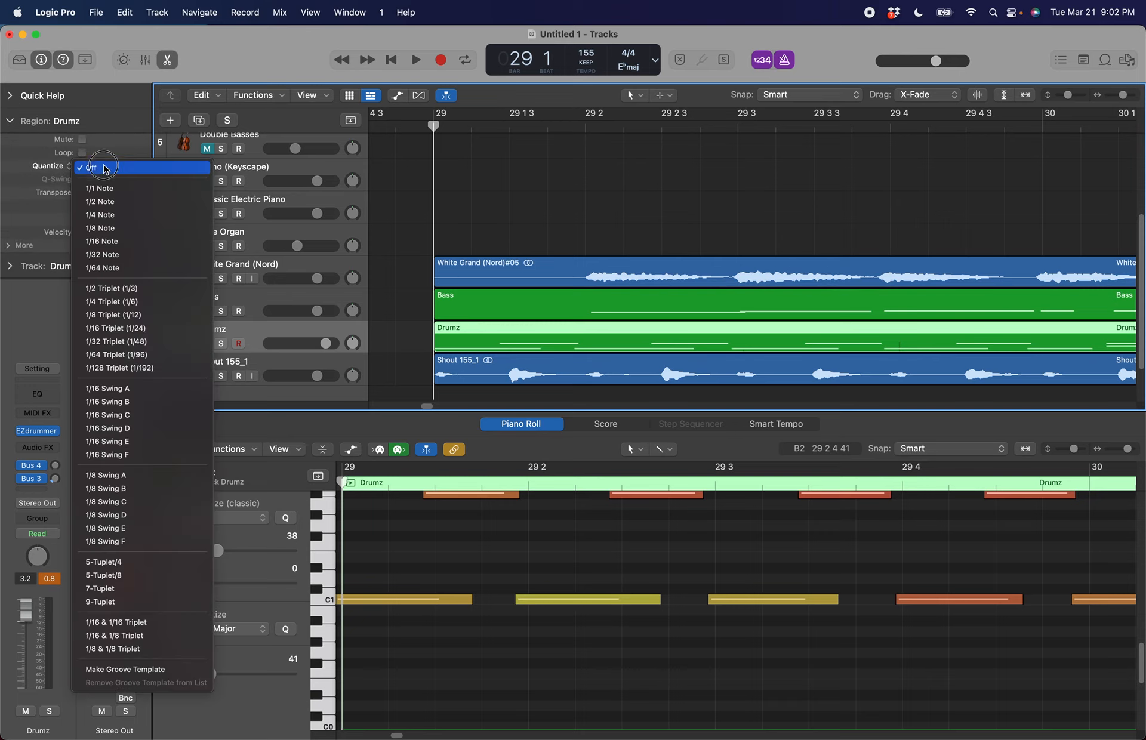
pyautogui.click(128, 247)
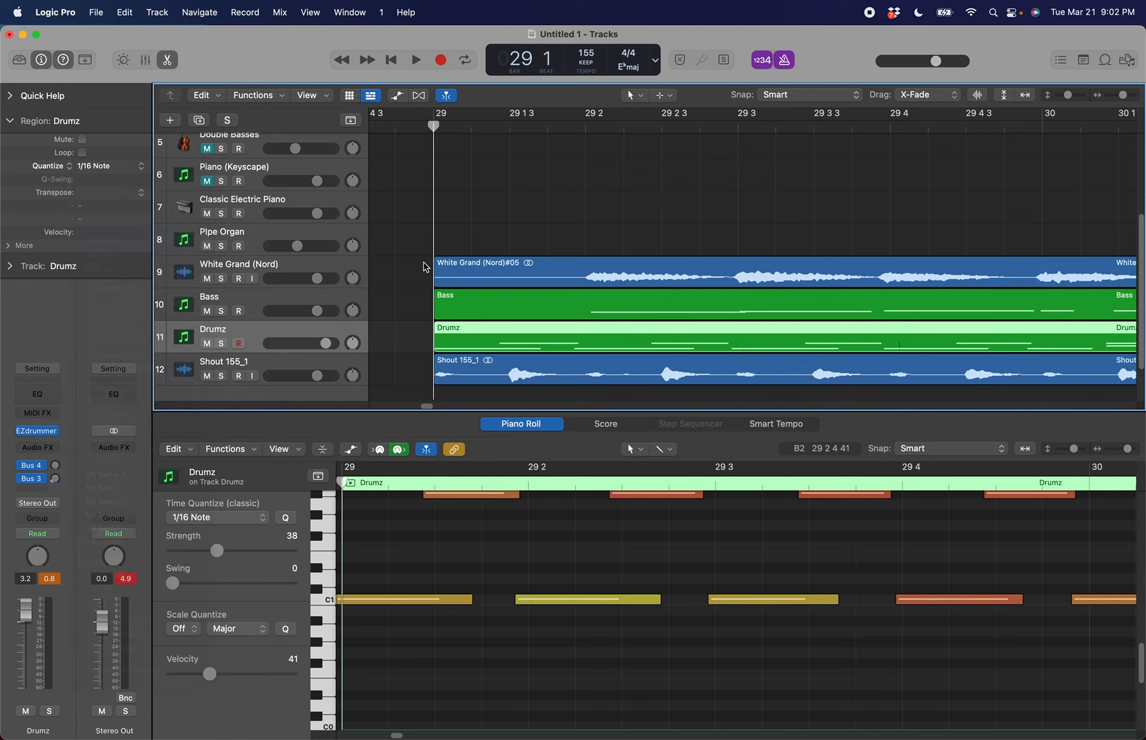
# Inspect the quantized Drumz notes around bars 29 and 30, audition one kick note and play the section from bar 29
pyautogui.hscroll(-3, 476, 228)
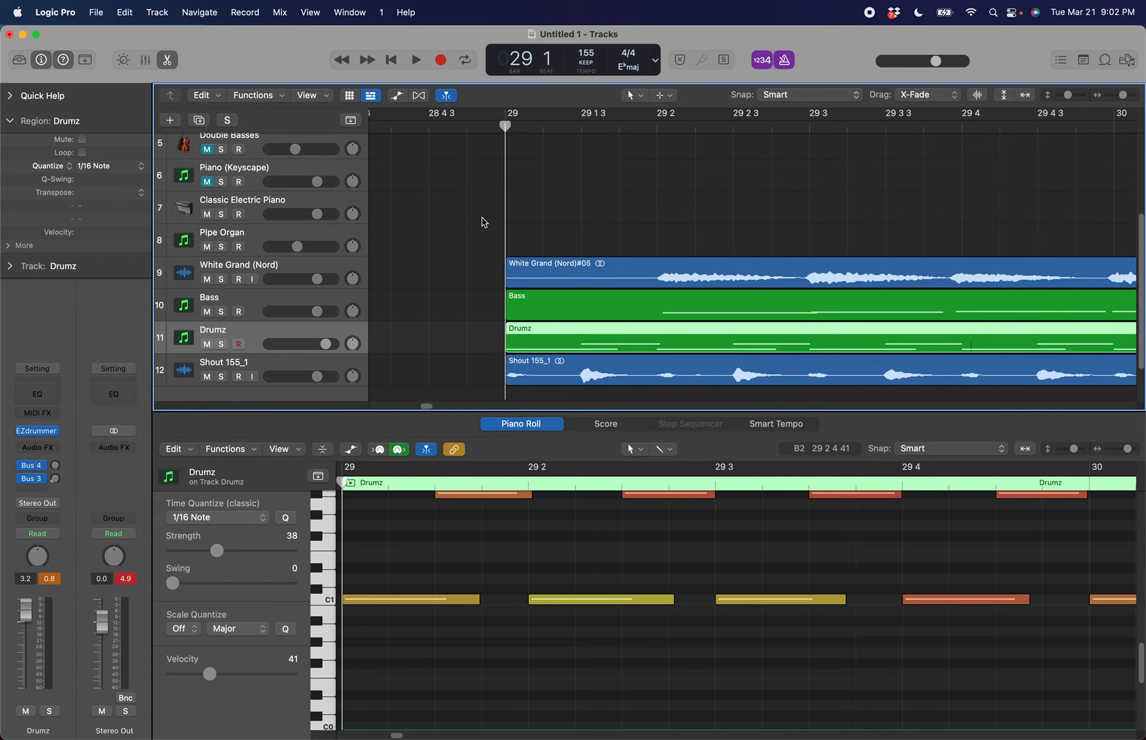
pyautogui.hscroll(5, 746, 545)
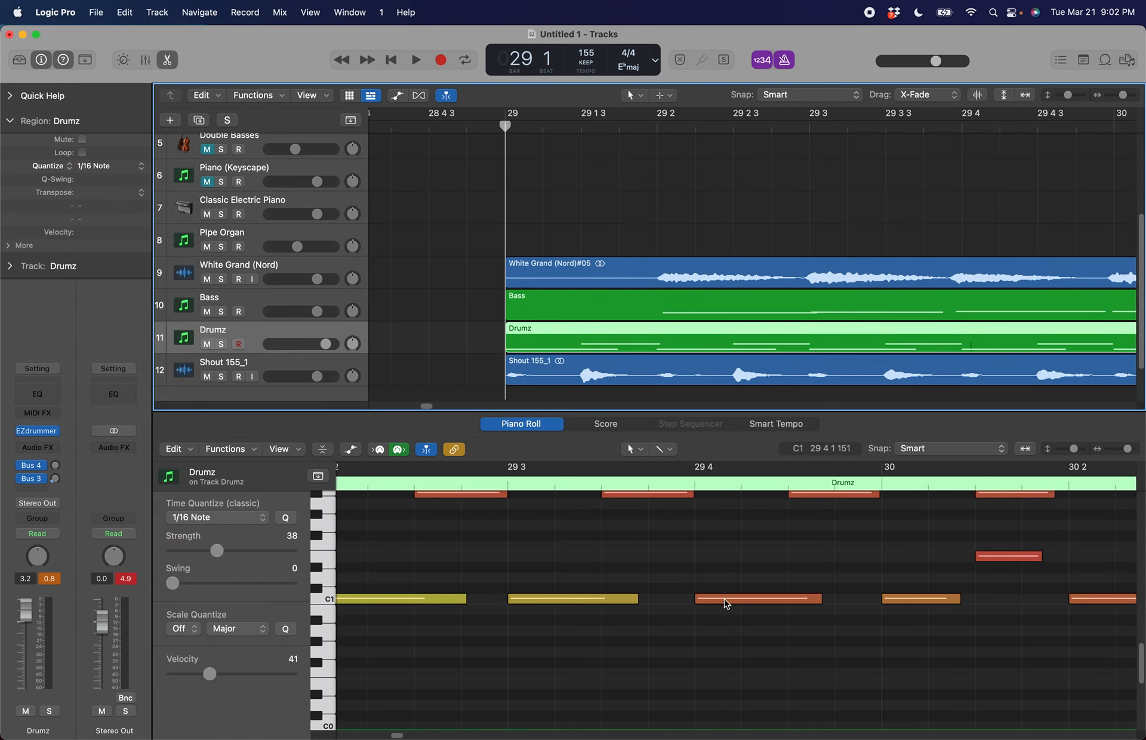
pyautogui.click(726, 598)
pyautogui.hscroll(5, 735, 590)
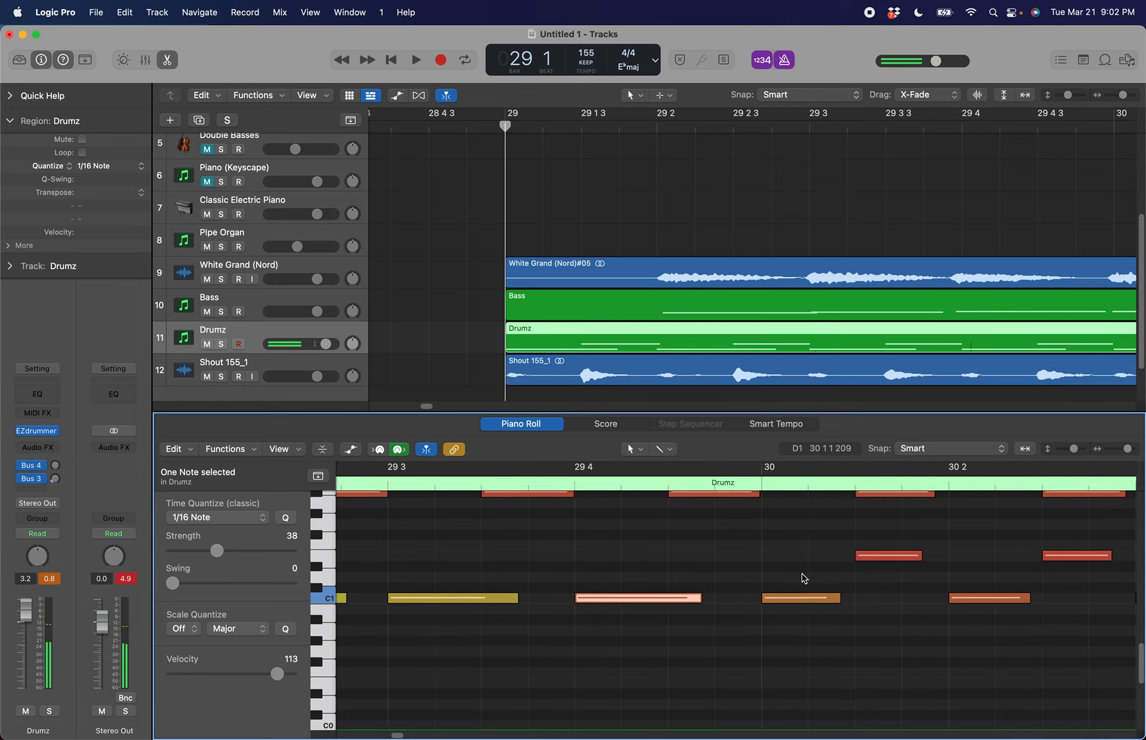
pyautogui.press('space')
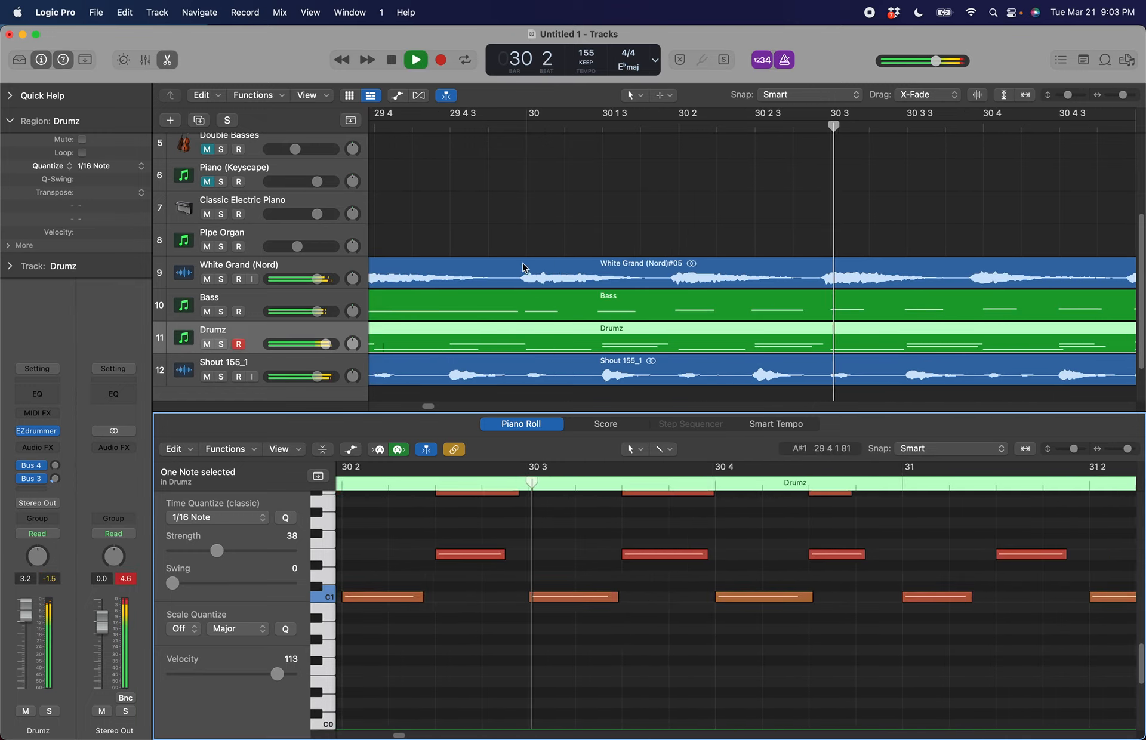
pyautogui.press('space')
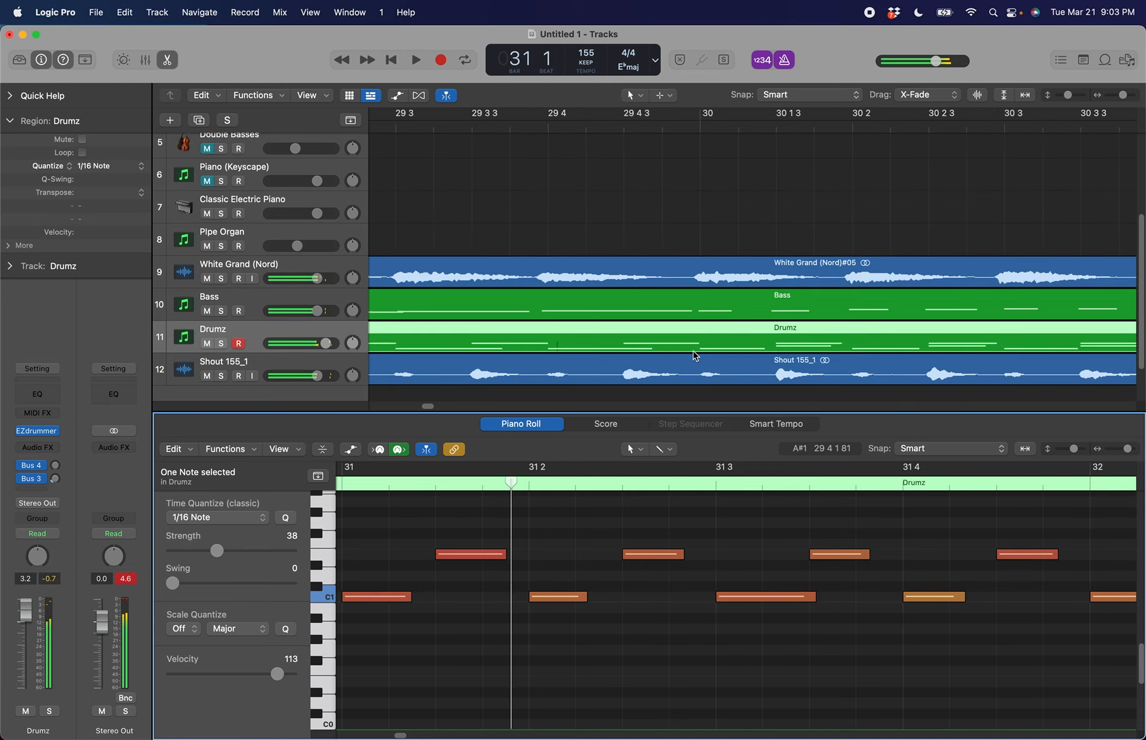
# Turn on input monitoring for the White Grand (Nord) track and delete its White Grand (Nord)#05 region at bar 29
pyautogui.hscroll(-10, 710, 299)
pyautogui.click(711, 269)
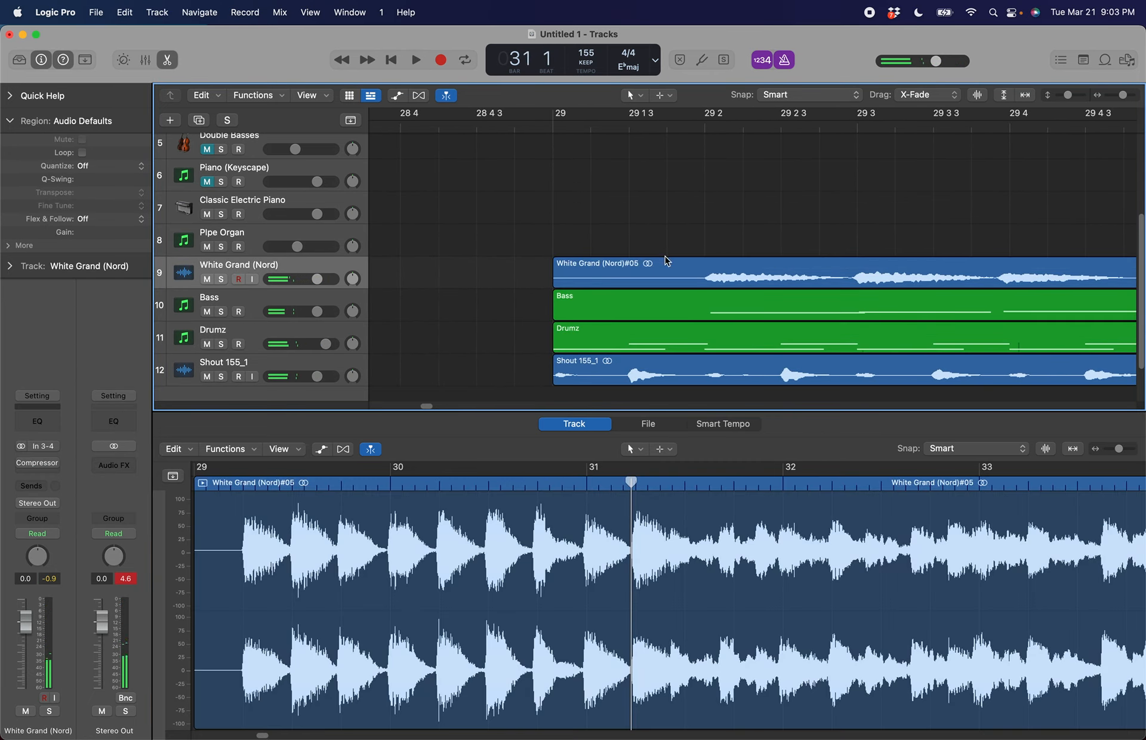
pyautogui.click(666, 277)
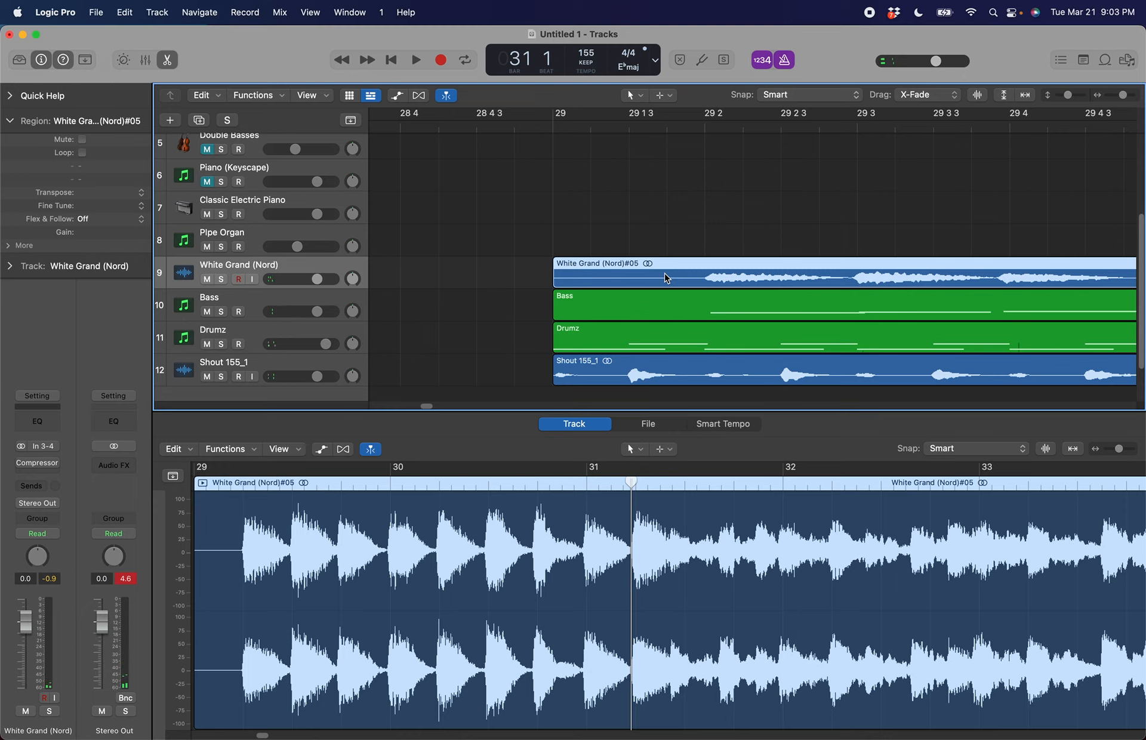
pyautogui.click(238, 280)
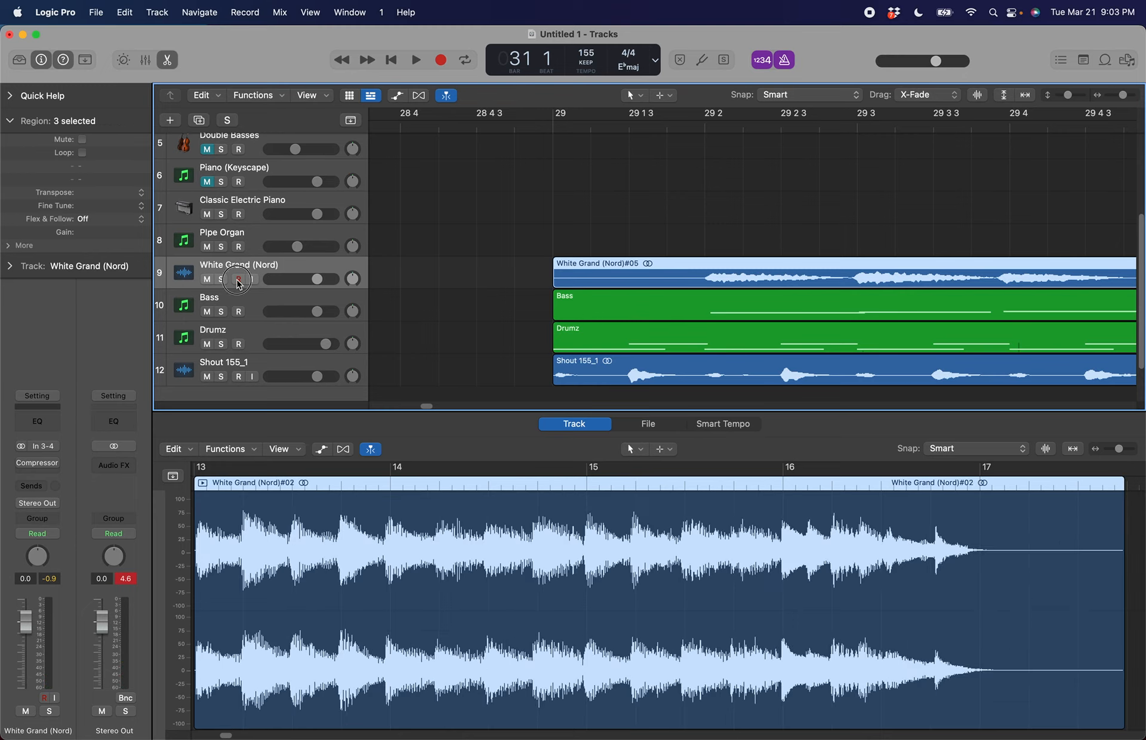
pyautogui.click(442, 269)
pyautogui.click(657, 275)
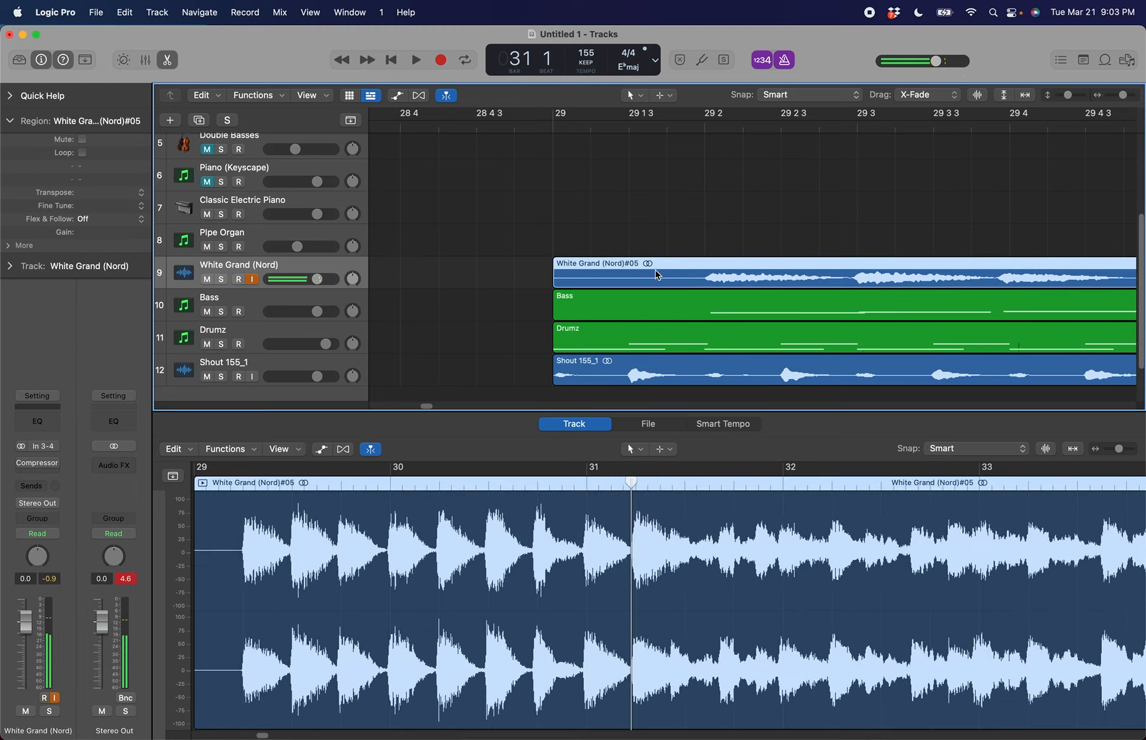
pyautogui.press('BackSpace')
pyautogui.press('Return')
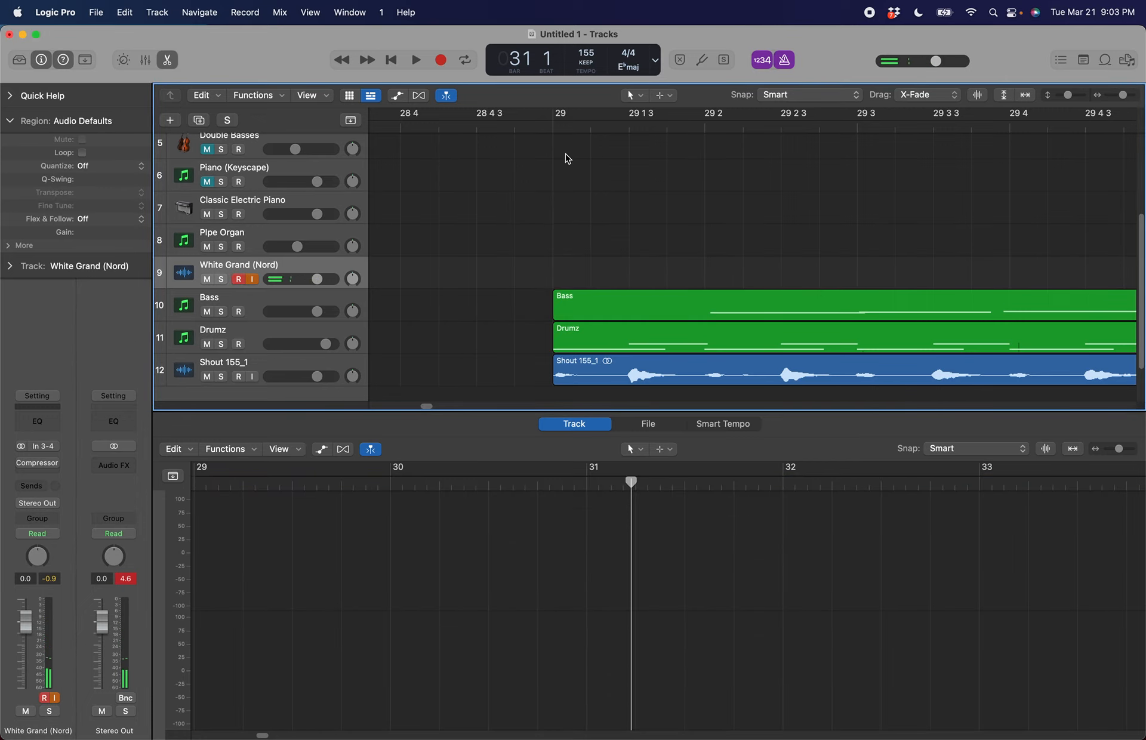
# Record a new White Grand (Nord) piano take from bar 29 to just past bar 48
pyautogui.click(554, 131)
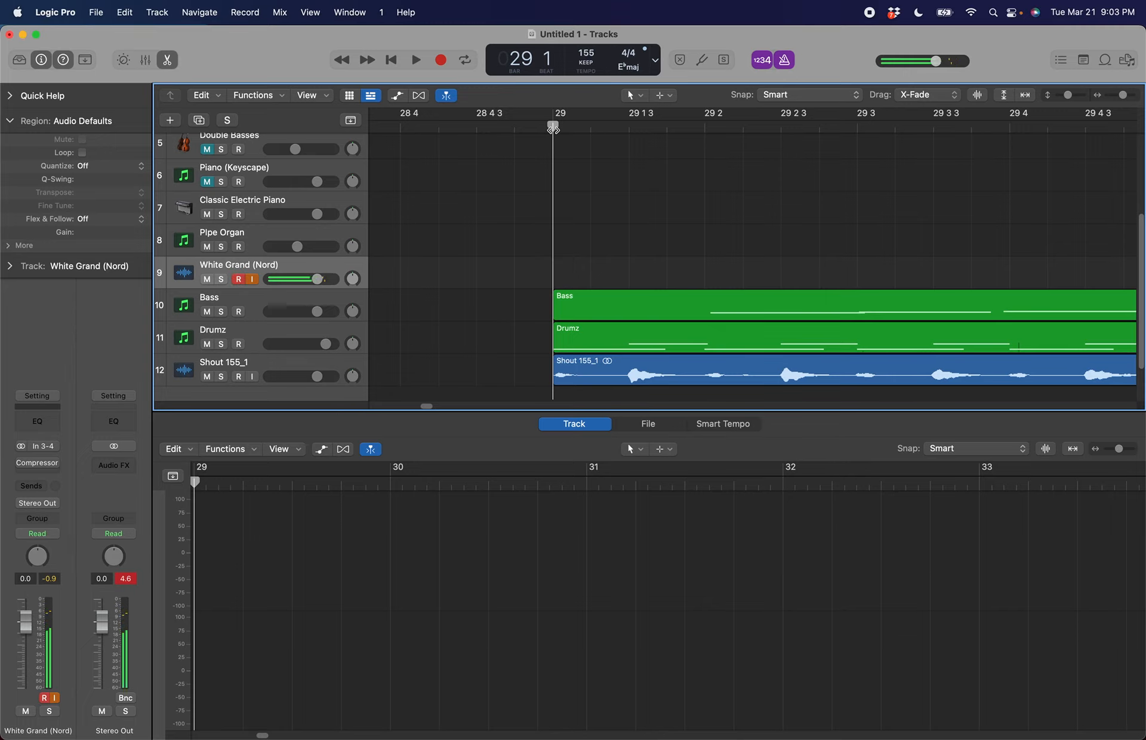
pyautogui.press('r')
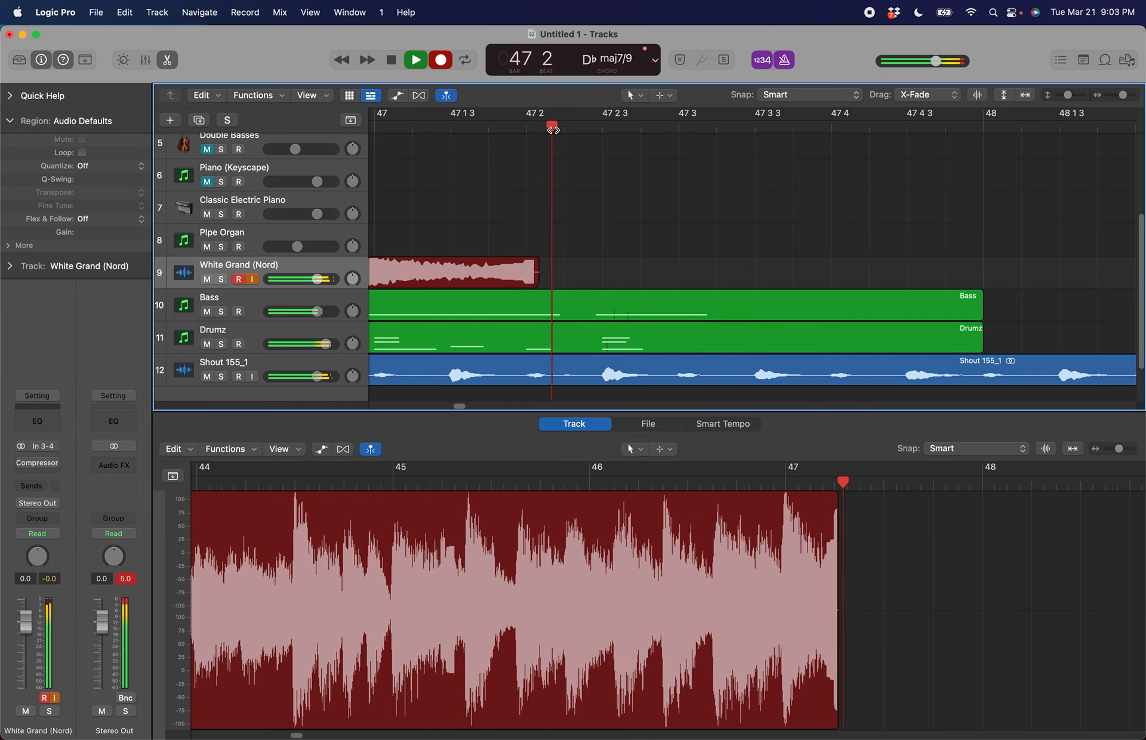
pyautogui.press('space')
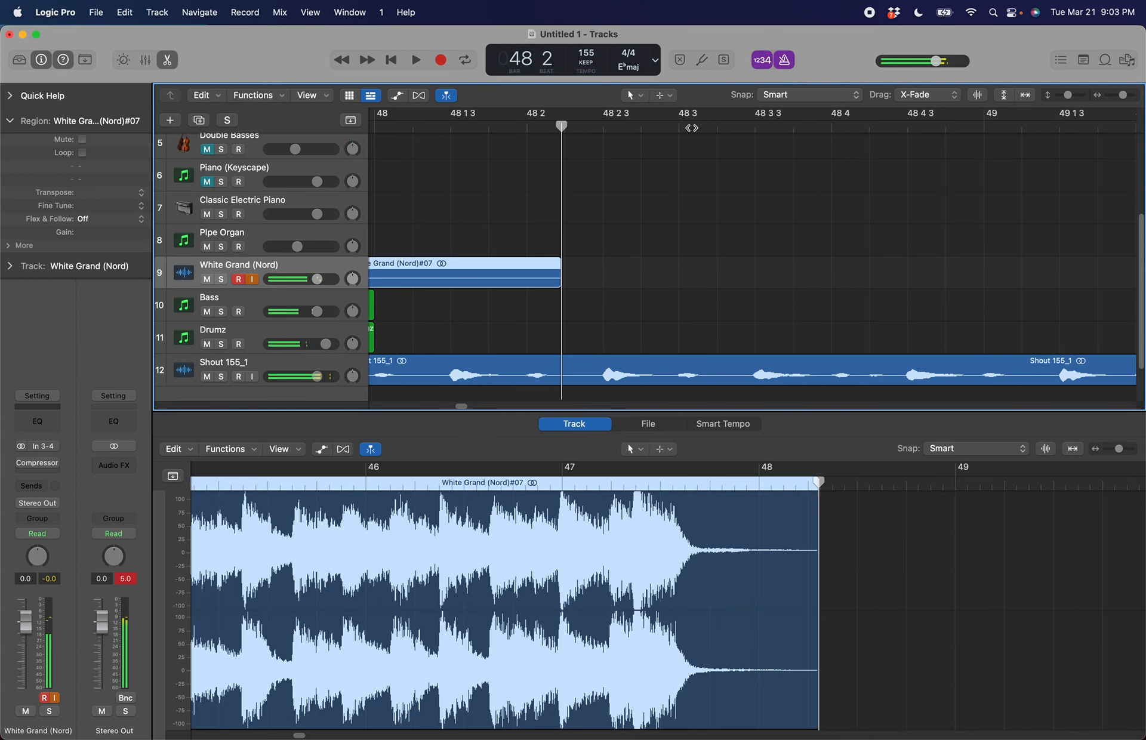
# Play back the new piano take with bass, drums and the Shout 155 loop from bar 45
pyautogui.hscroll(-5, 582, 328)
pyautogui.hscroll(-3, 579, 328)
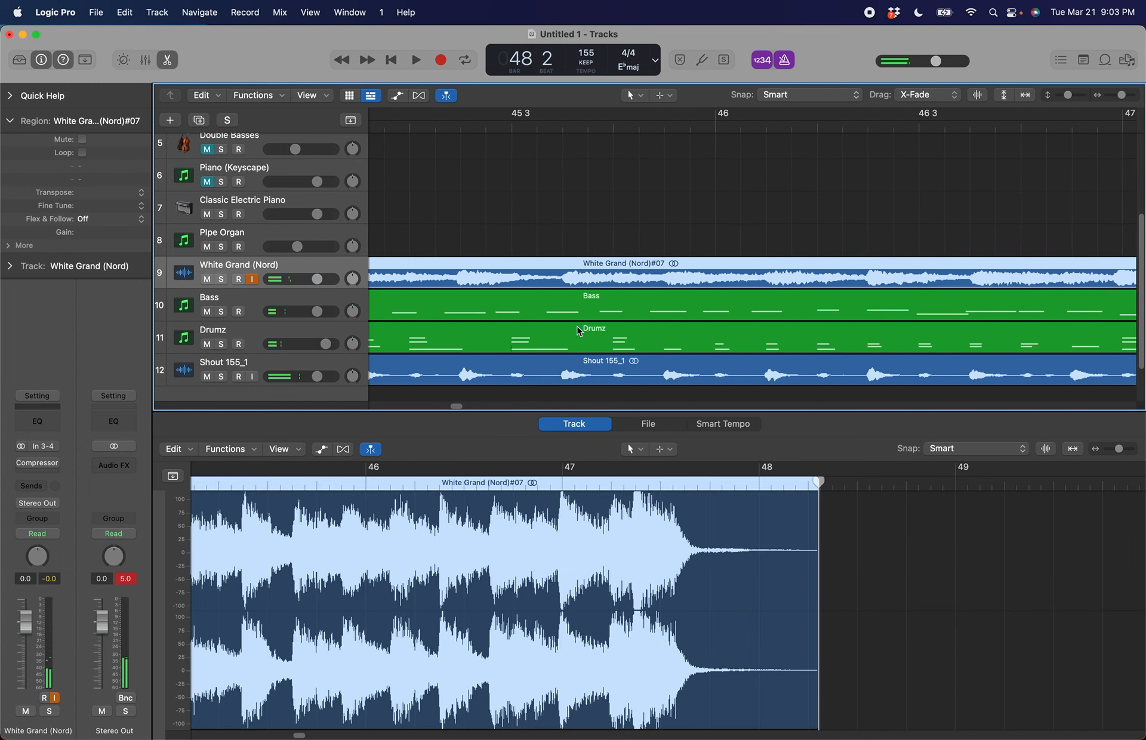
pyautogui.click(929, 137)
pyautogui.click(916, 125)
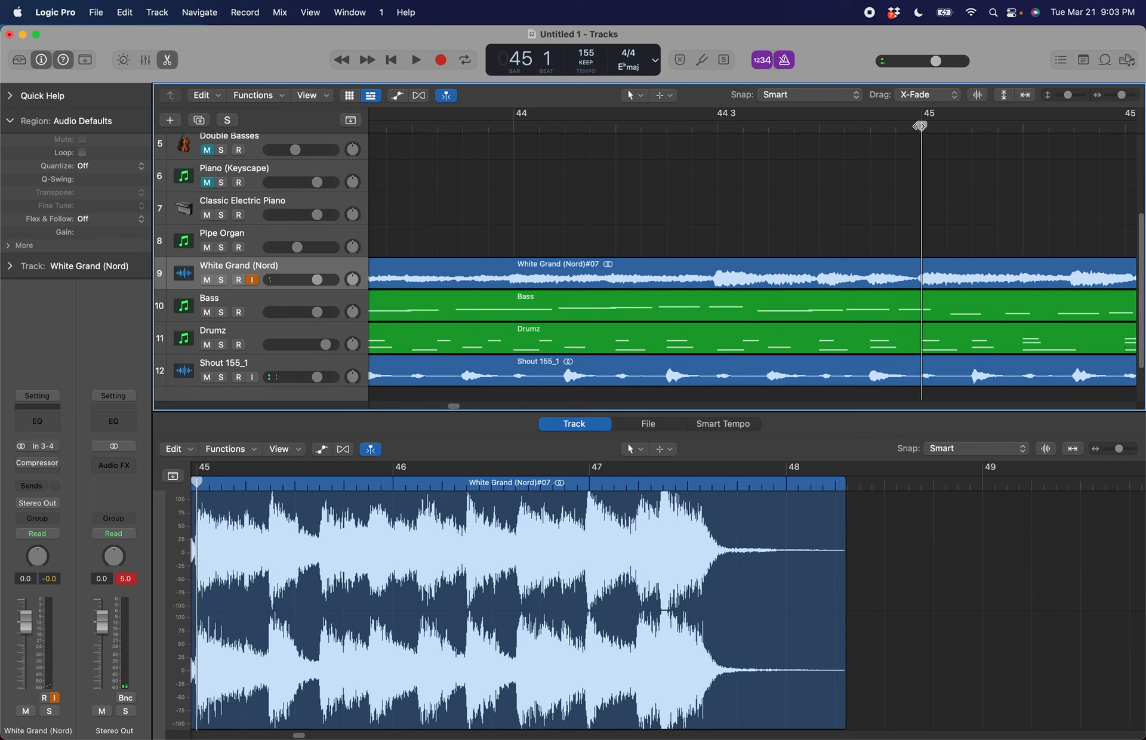
pyautogui.press('space')
pyautogui.hscroll(-4, 906, 137)
pyautogui.press('space')
pyautogui.hscroll(-8, 865, 132)
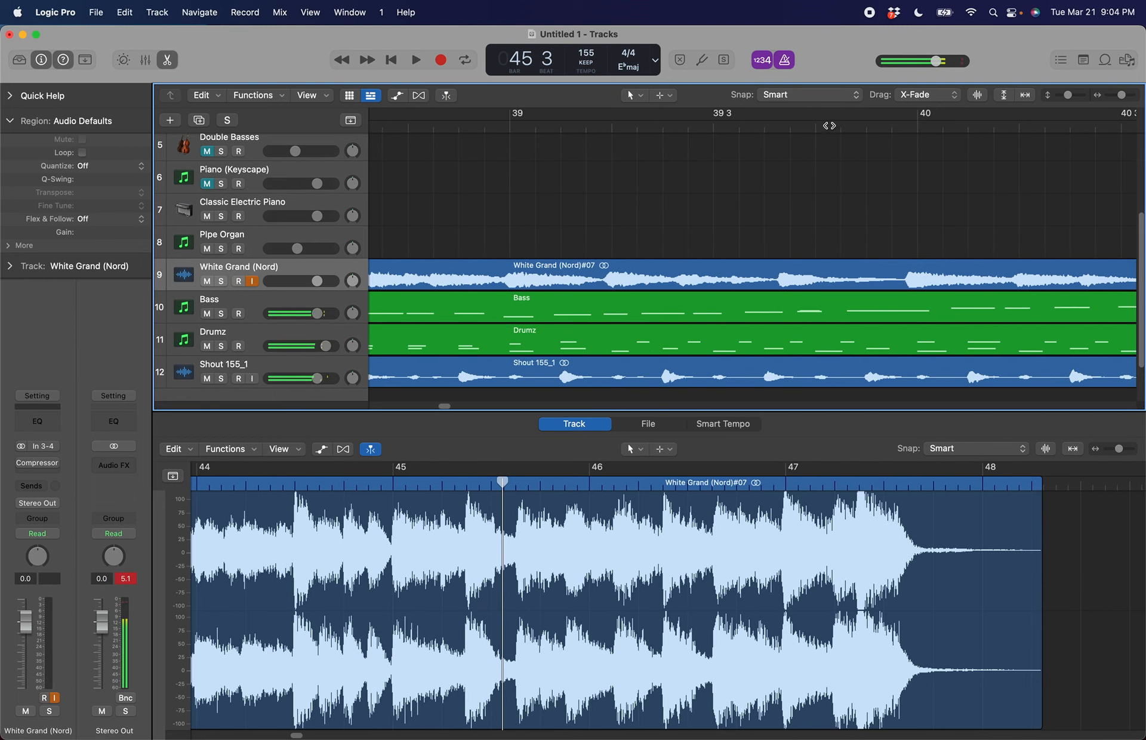
# Listen to earlier parts of the layered section, starting playback around bars 39, 36 and 34
pyautogui.click(683, 127)
pyautogui.press('space')
pyautogui.press('super+Left')
pyautogui.press('super+Left')
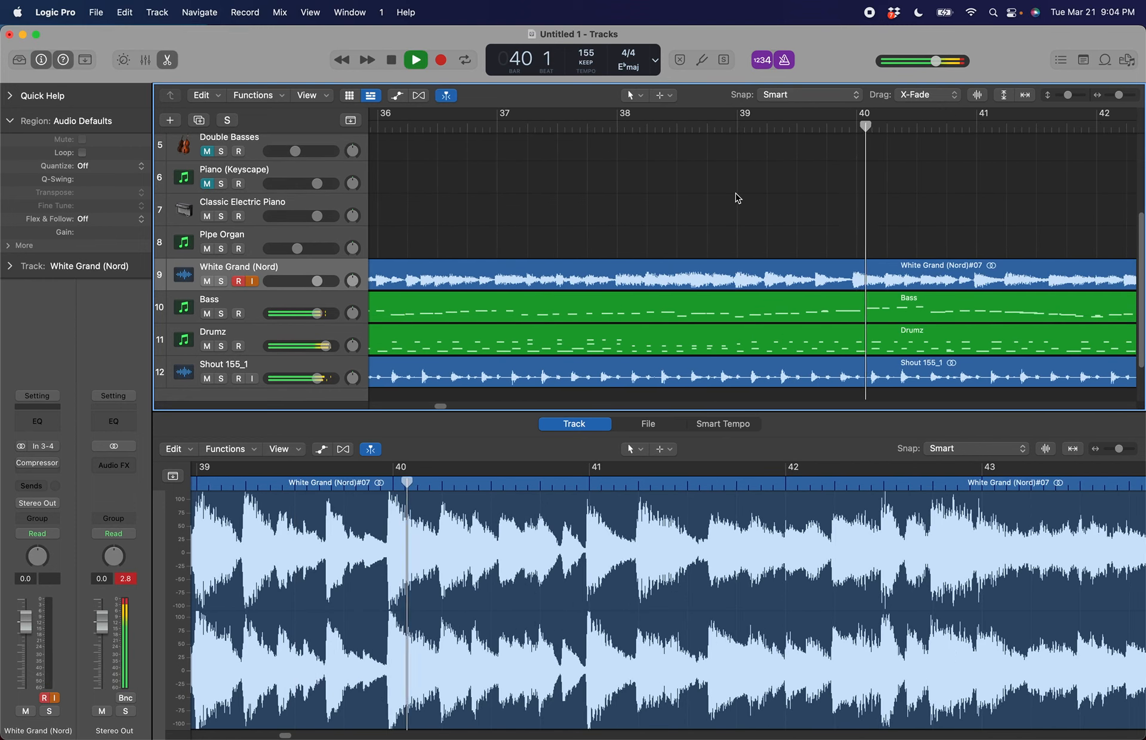
pyautogui.hscroll(-6, 906, 215)
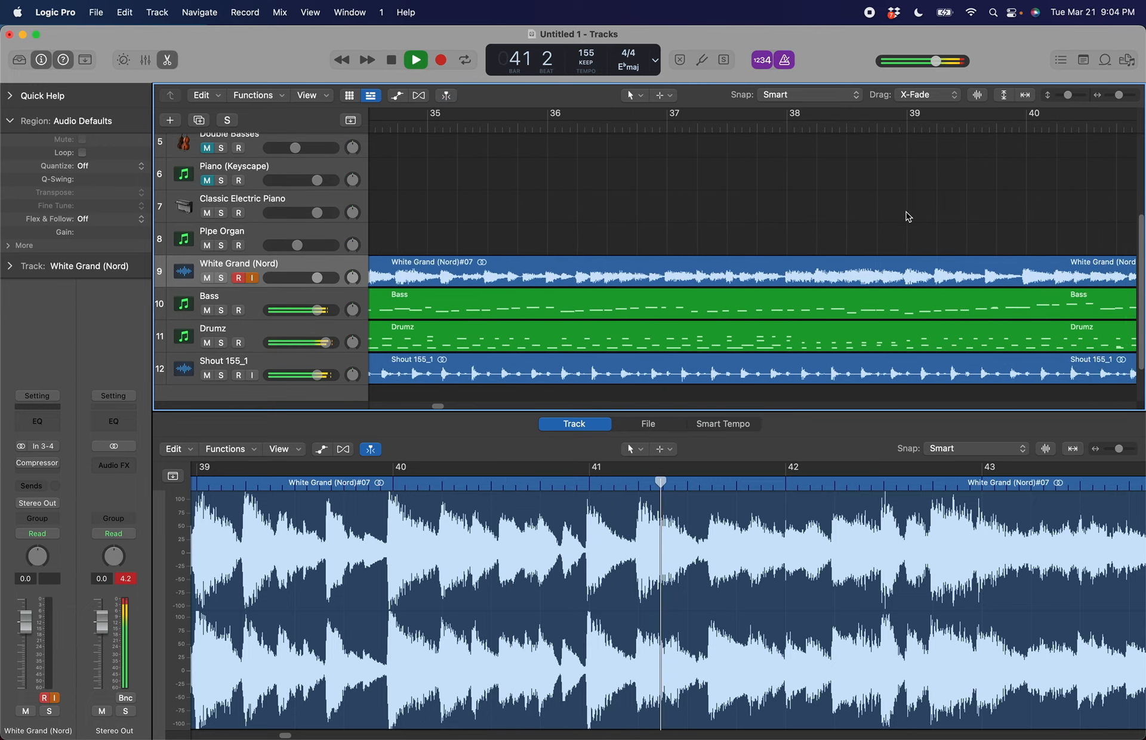
pyautogui.click(733, 125)
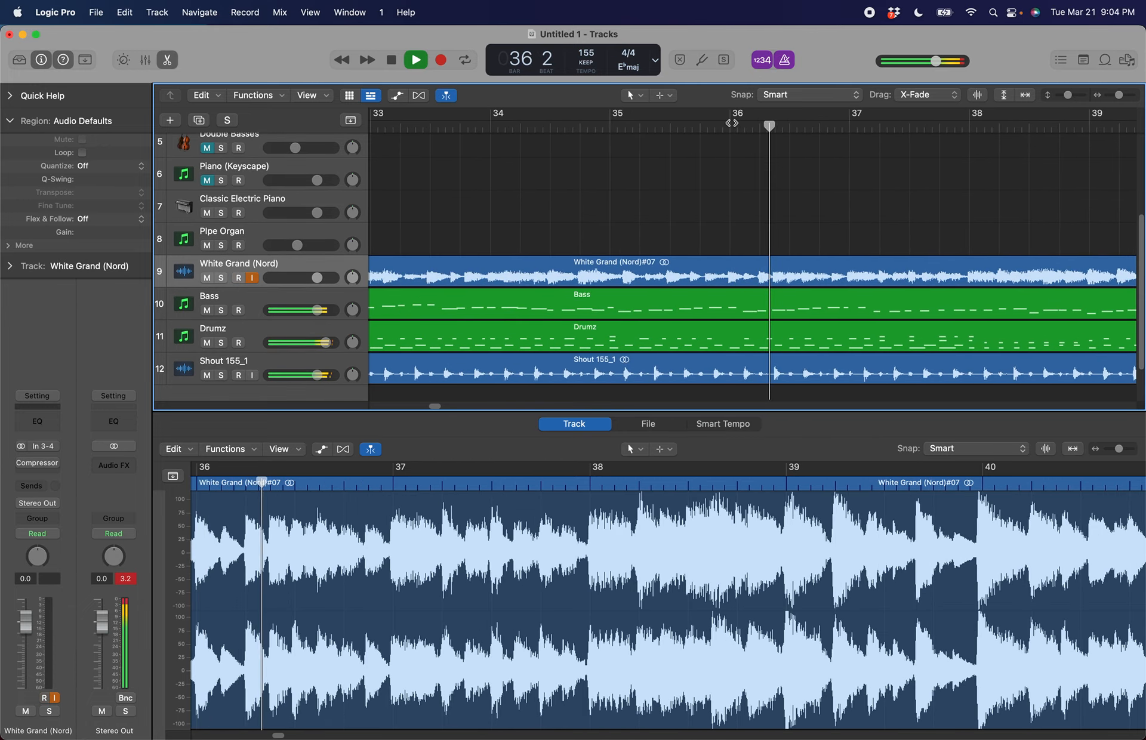
pyautogui.hscroll(-2, 732, 123)
pyautogui.click(702, 127)
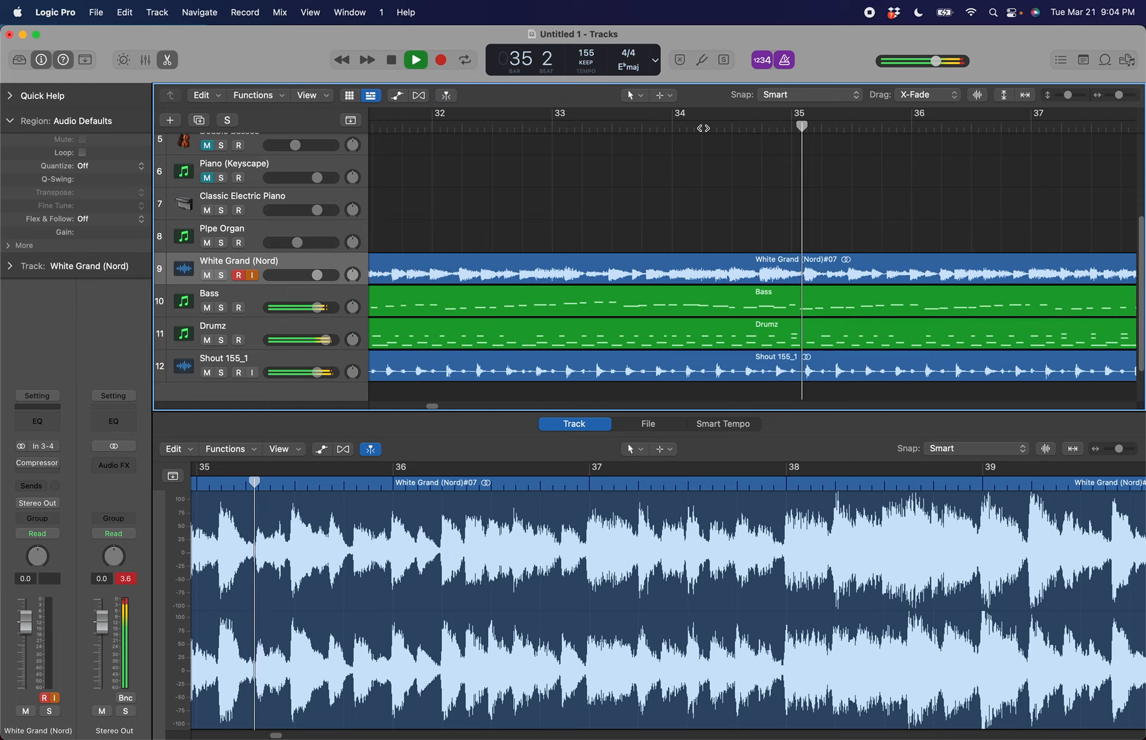
pyautogui.hscroll(-2, 702, 127)
pyautogui.hscroll(-4, 674, 140)
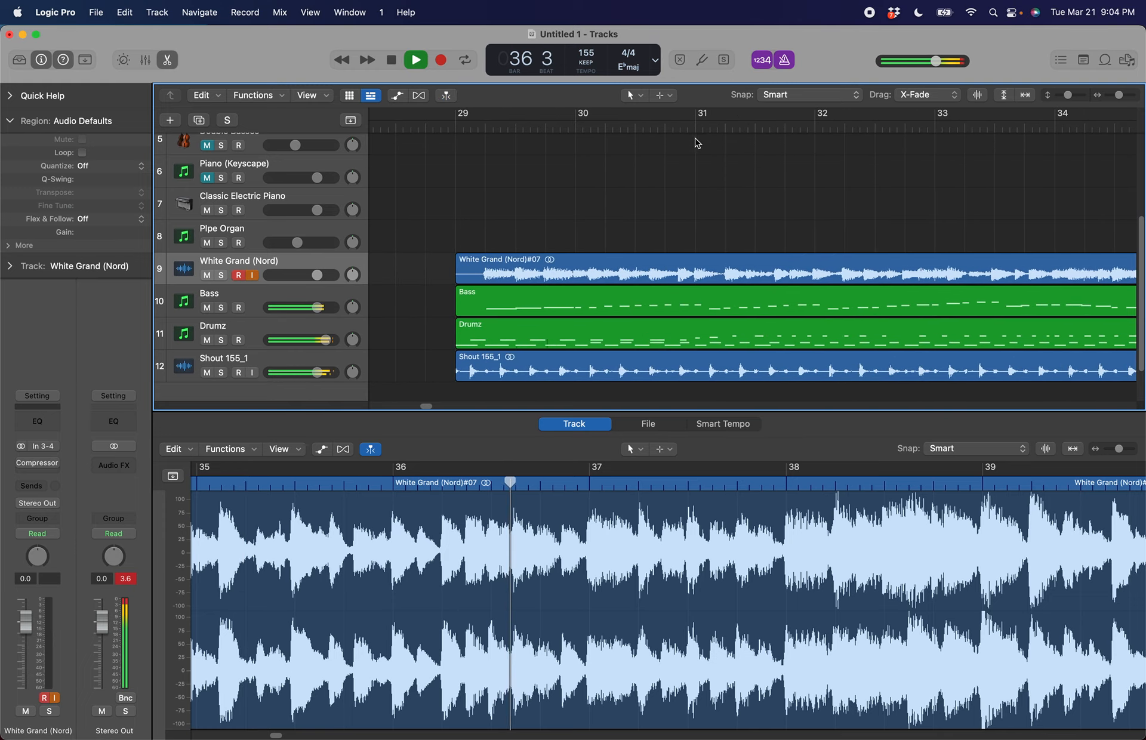
pyautogui.hscroll(5, 894, 160)
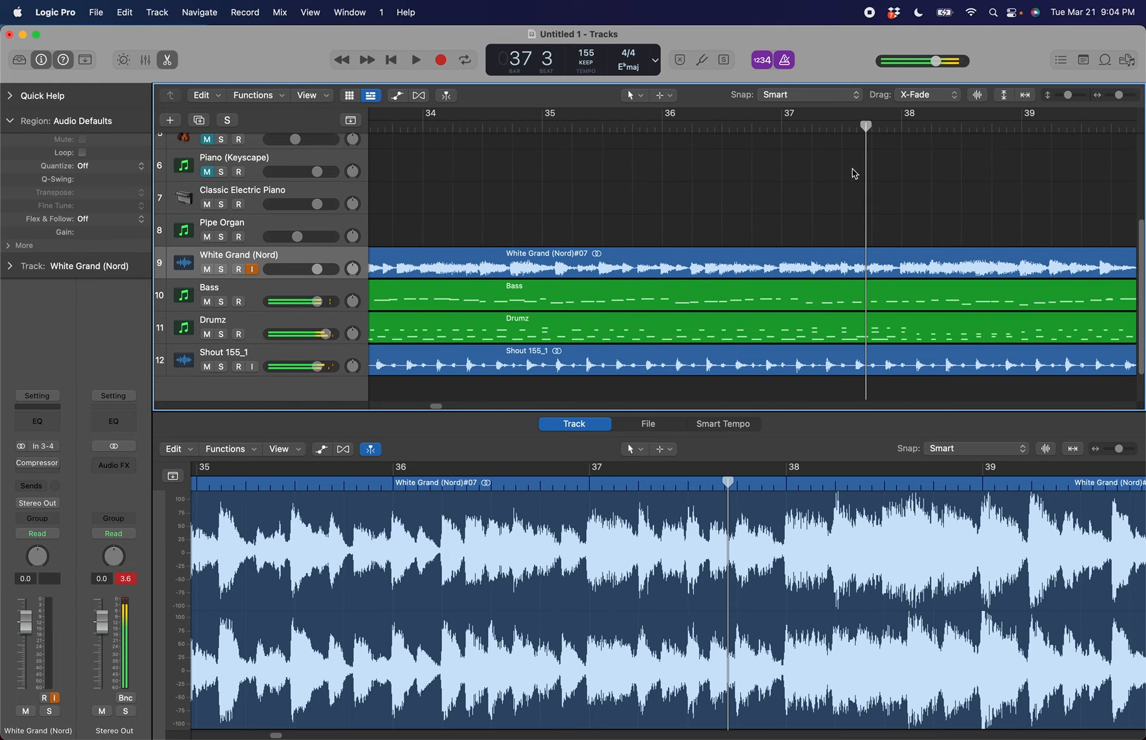
# Replay the White Grand (Nord) take around bar 37 and examine the passage for a punch-in point
pyautogui.press('space')
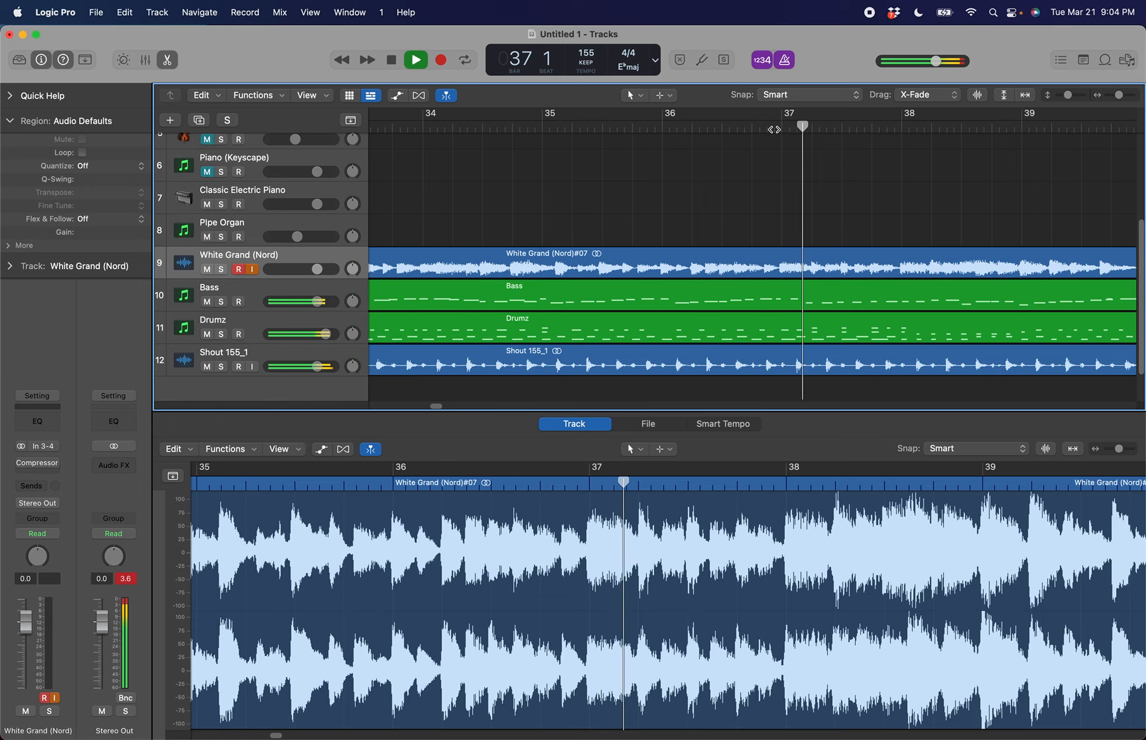
pyautogui.hscroll(-6, 774, 130)
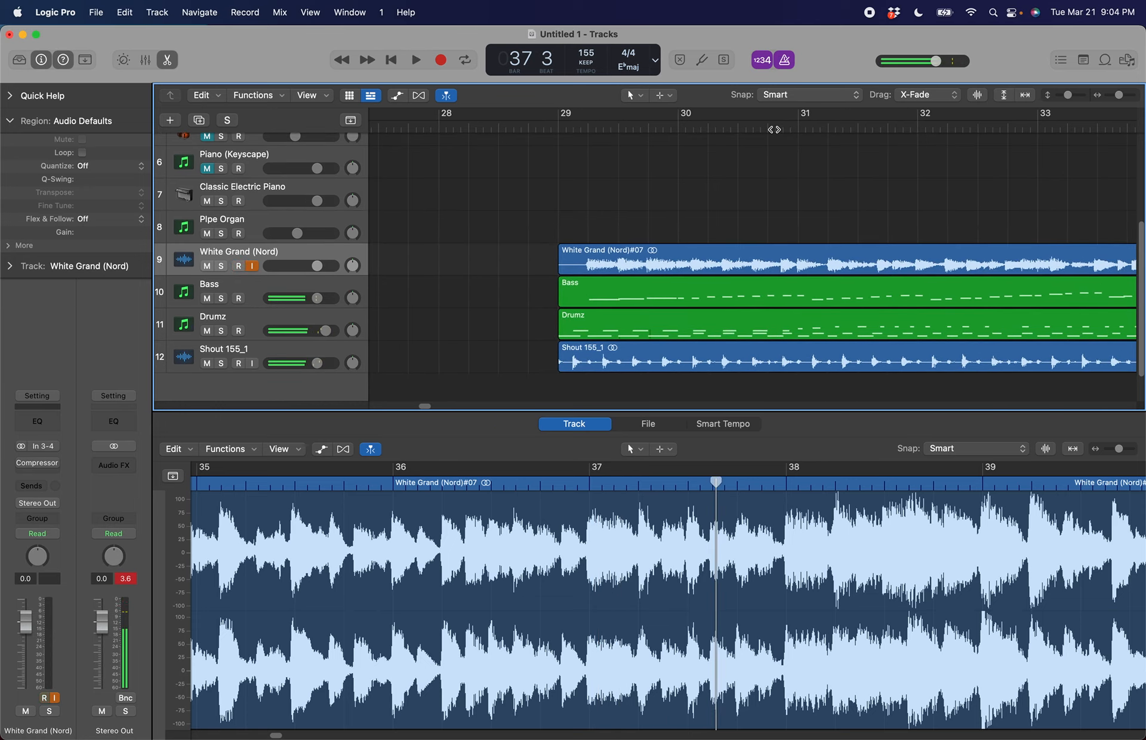
pyautogui.hscroll(5, 967, 187)
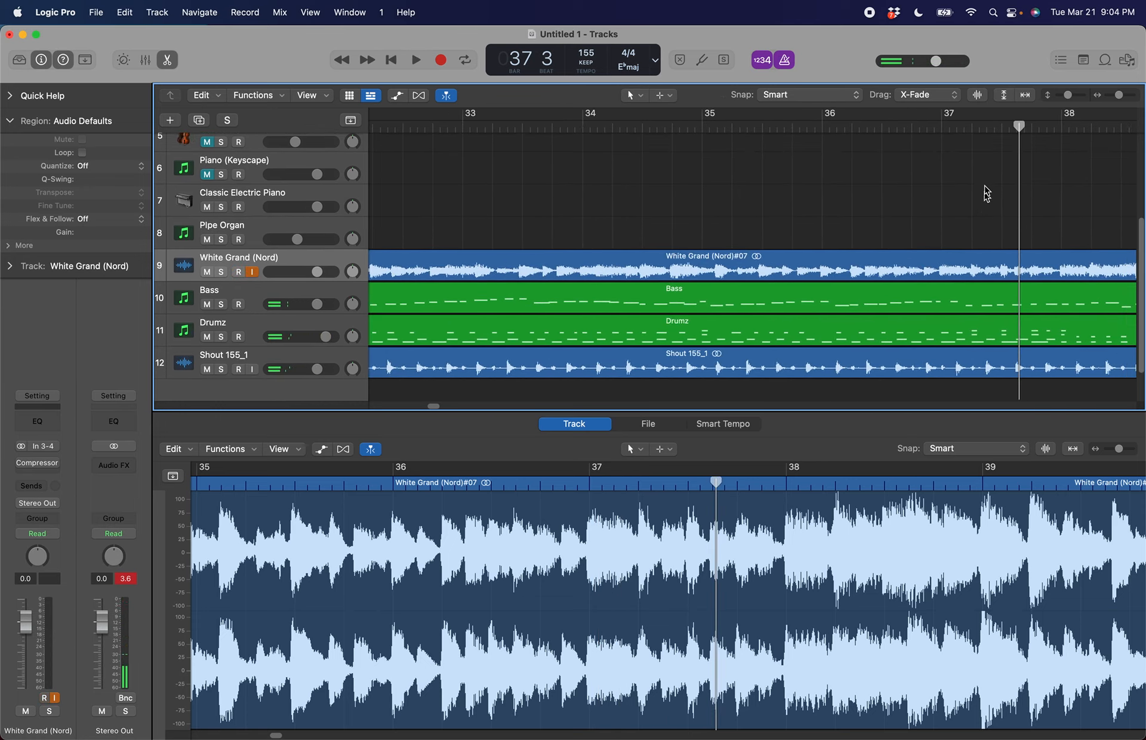
pyautogui.press('space')
pyautogui.scroll(5, 965, 174)
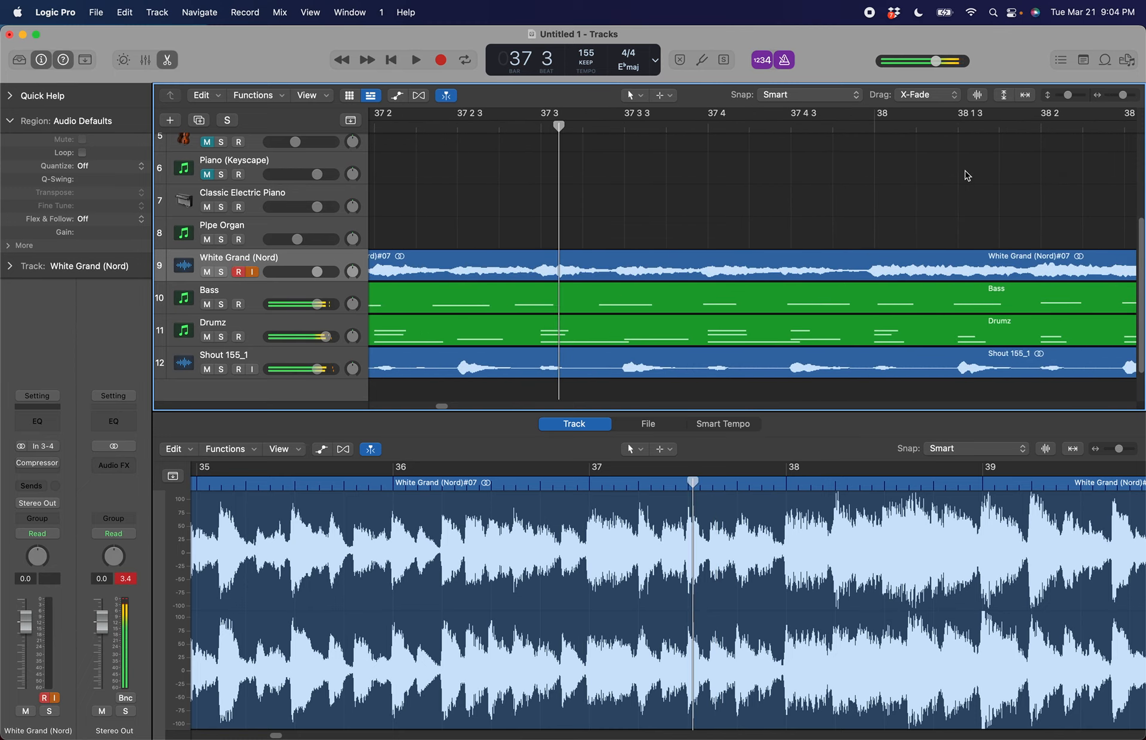
pyautogui.press('space')
pyautogui.scroll(-5, 967, 175)
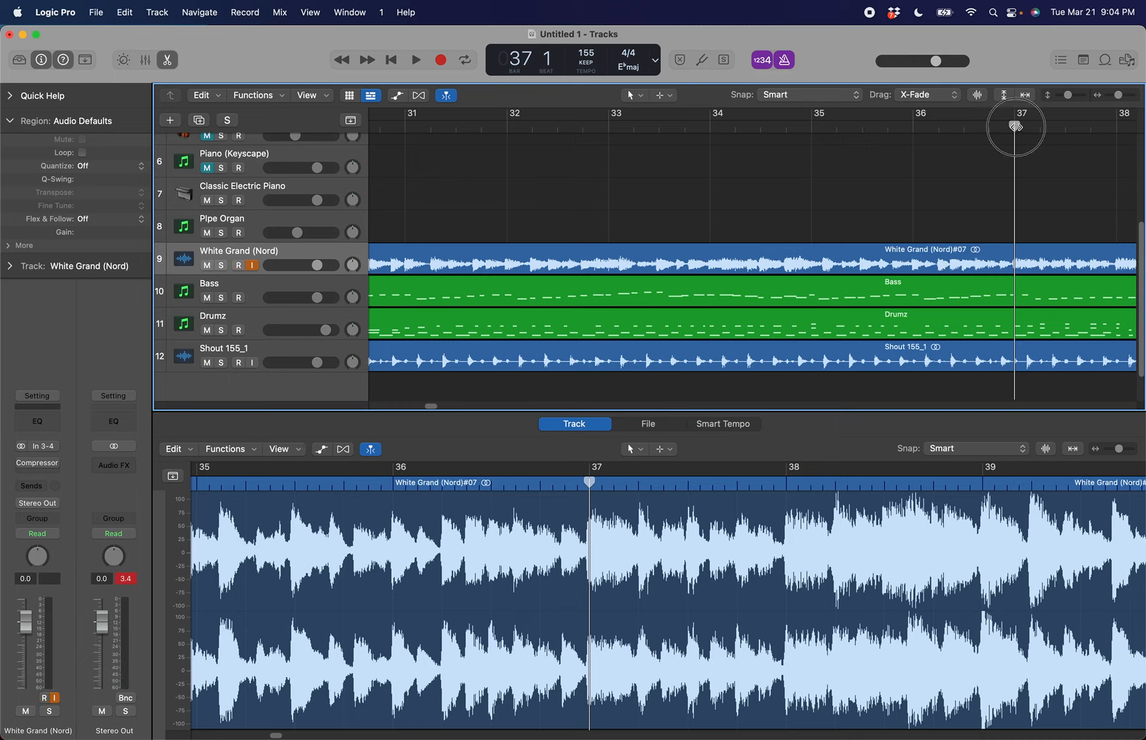
# Record a second White Grand (Nord) piano take from bar 37 to the end of bar 48
pyautogui.moveTo(1015, 127)
pyautogui.mouseDown()
pyautogui.moveTo(968, 123)
pyautogui.moveTo(1021, 125)
pyautogui.mouseUp()
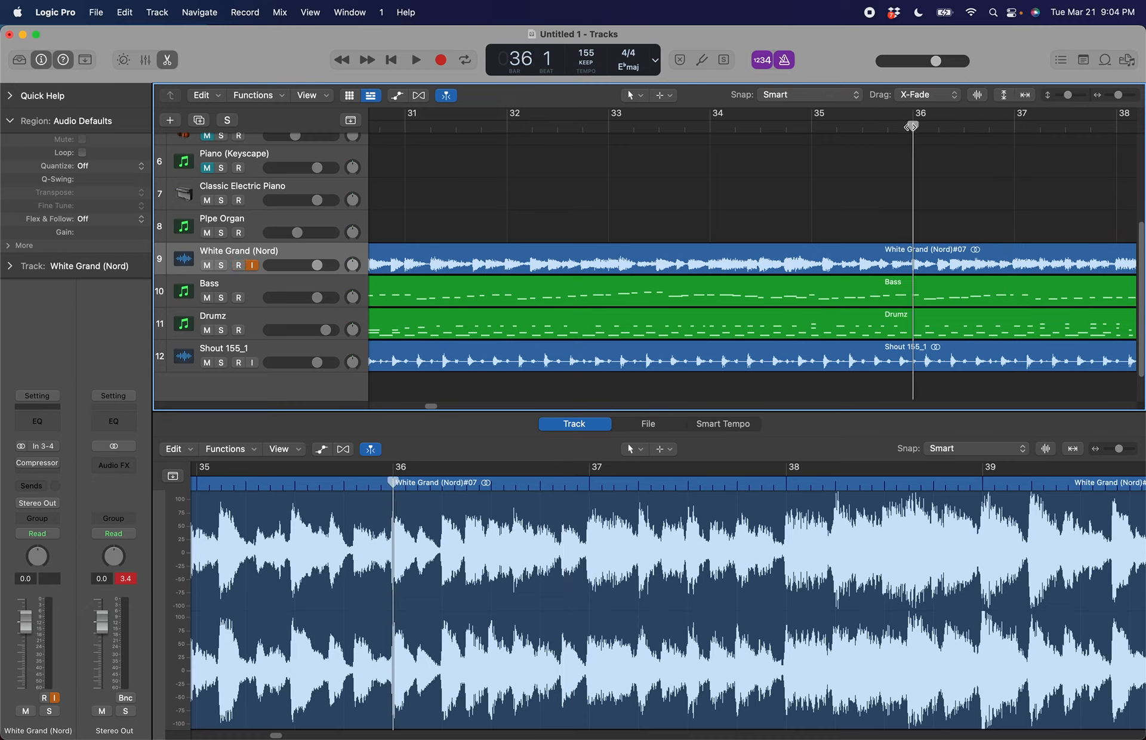
pyautogui.press('r')
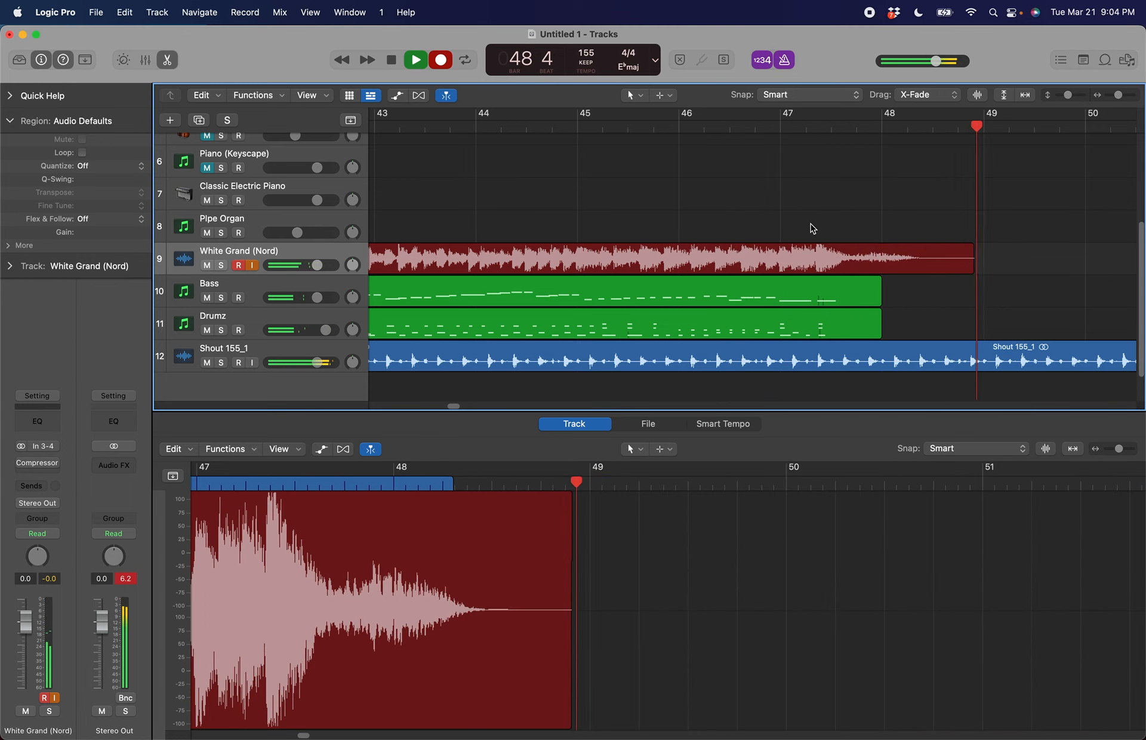
pyautogui.press('space')
# Move the comp boundary so Take 2 takes over from Take 1 just before beat 2 of bar 37
pyautogui.hscroll(-10, 812, 229)
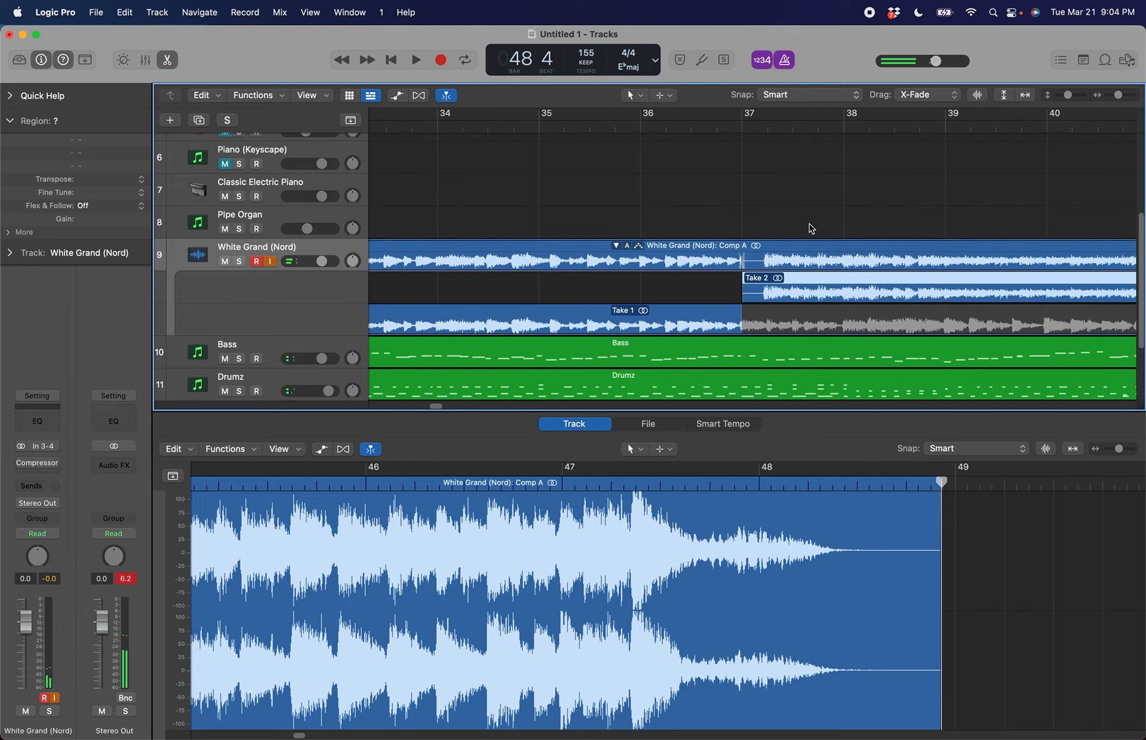
pyautogui.scroll(5, 793, 300)
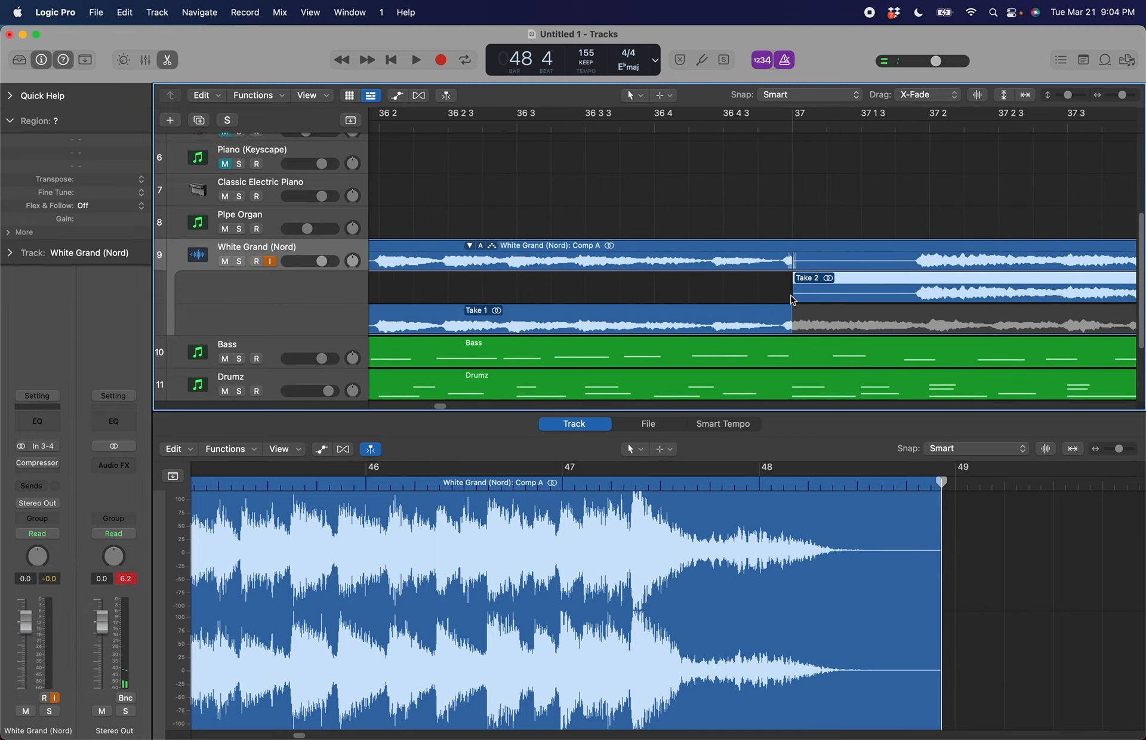
pyautogui.moveTo(793, 293); pyautogui.dragTo(915, 303)
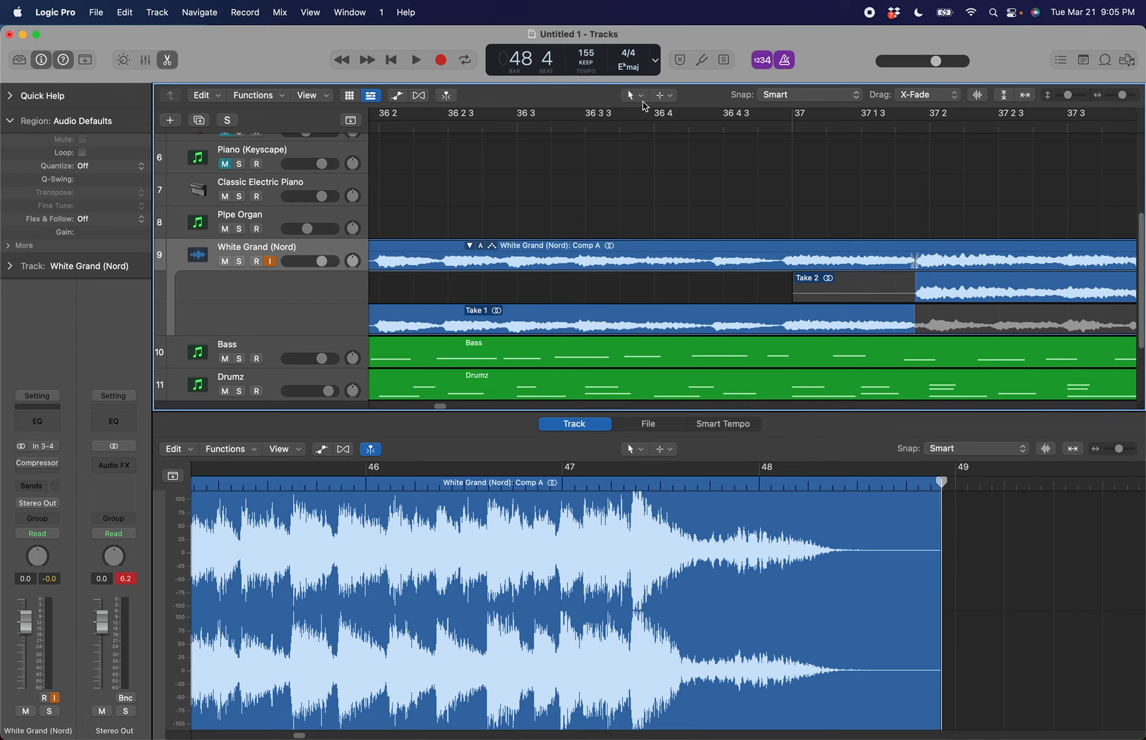
# Solo the White Grand (Nord) track, listen to the comp across the take change in bar 37, and unsolo the track
pyautogui.click(233, 268)
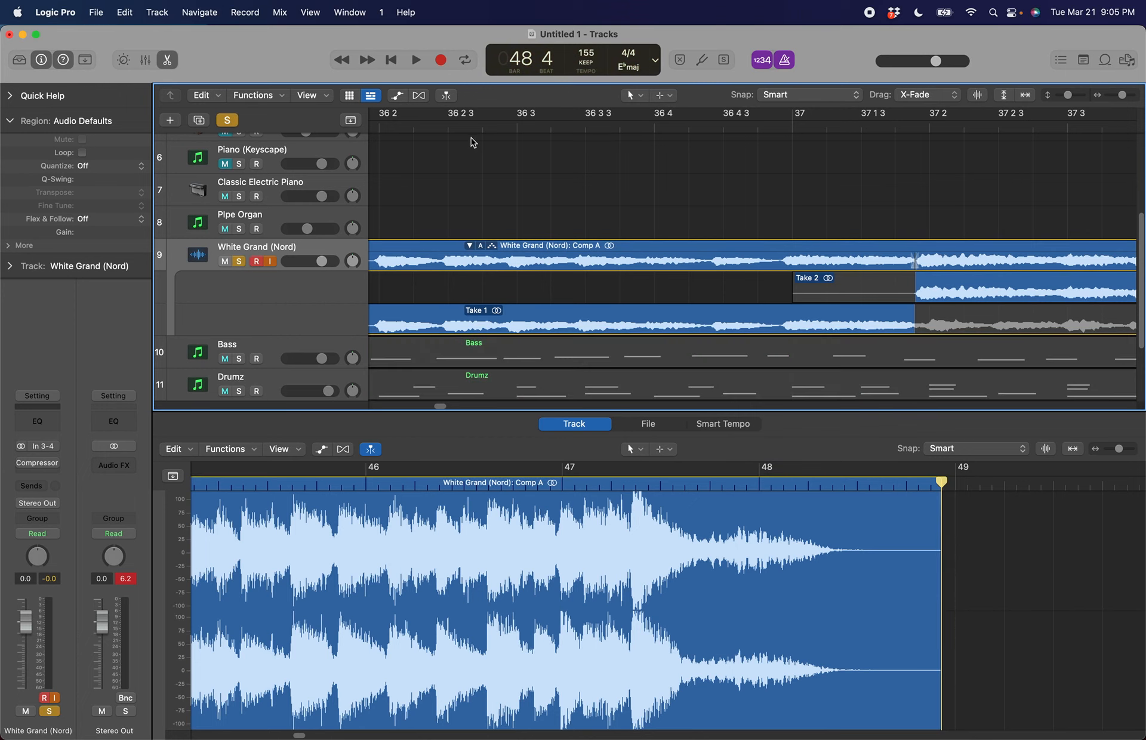
pyautogui.click(436, 133)
pyautogui.press('space')
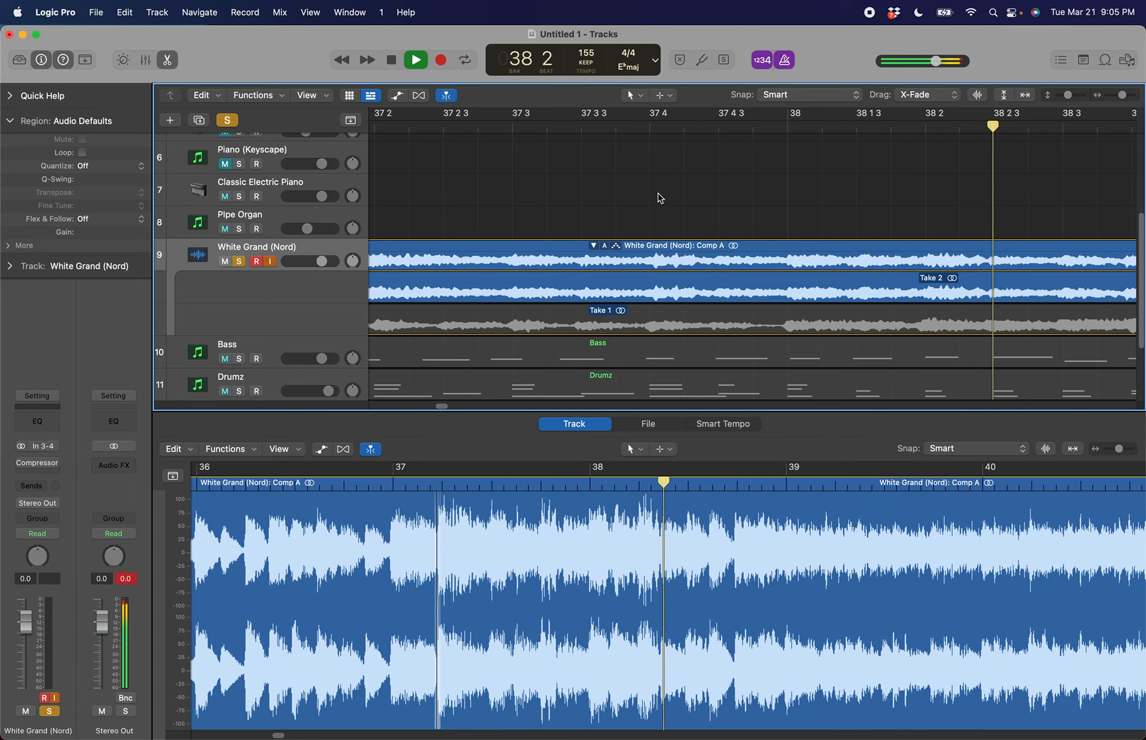
pyautogui.hscroll(-5, 660, 199)
pyautogui.scroll(-5, 794, 248)
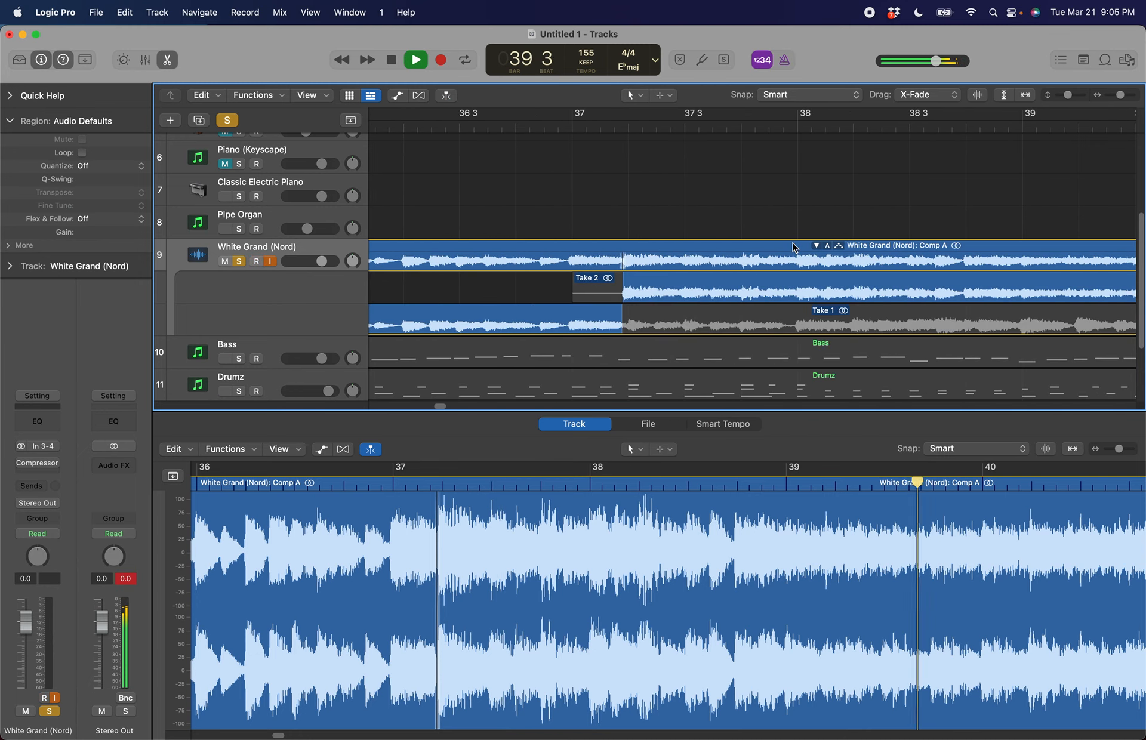
pyautogui.click(793, 123)
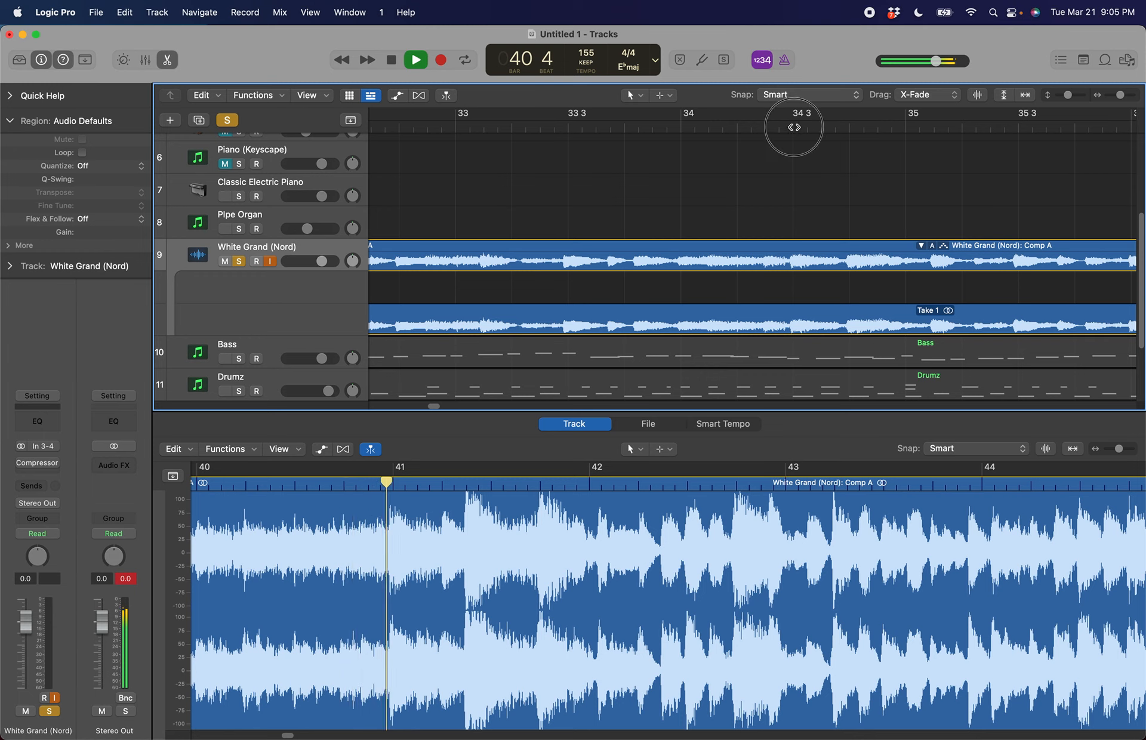
pyautogui.hscroll(5, 806, 197)
pyautogui.hscroll(5, 806, 210)
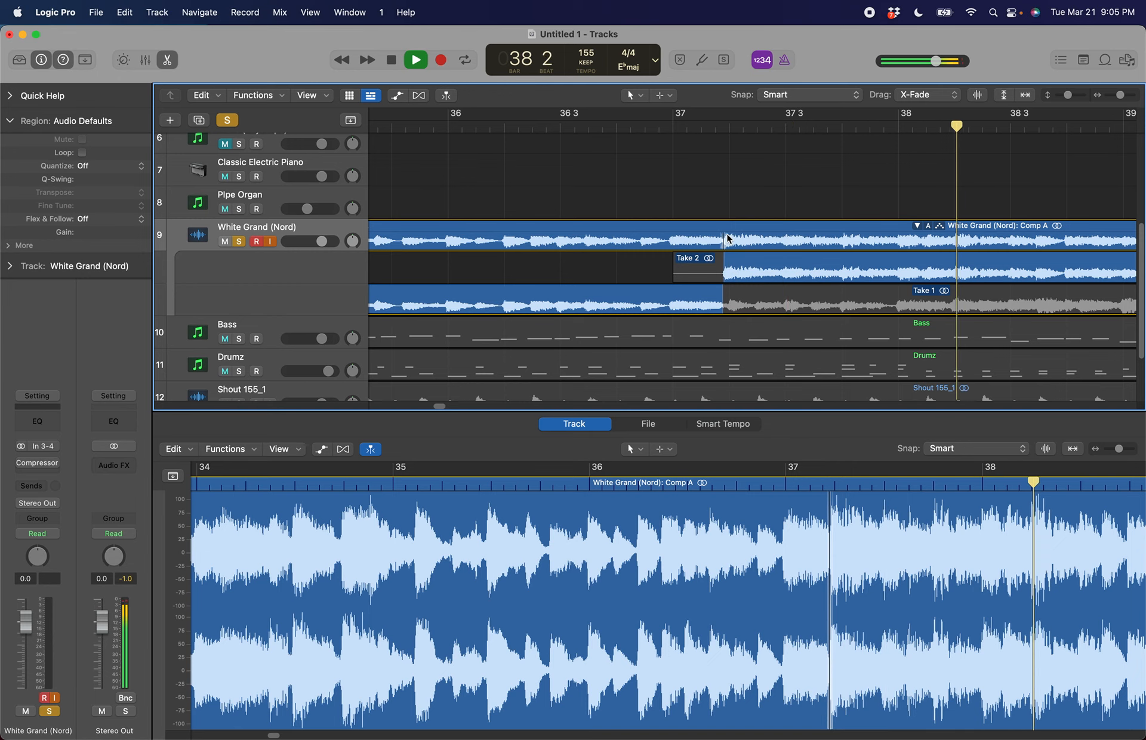
pyautogui.press('space')
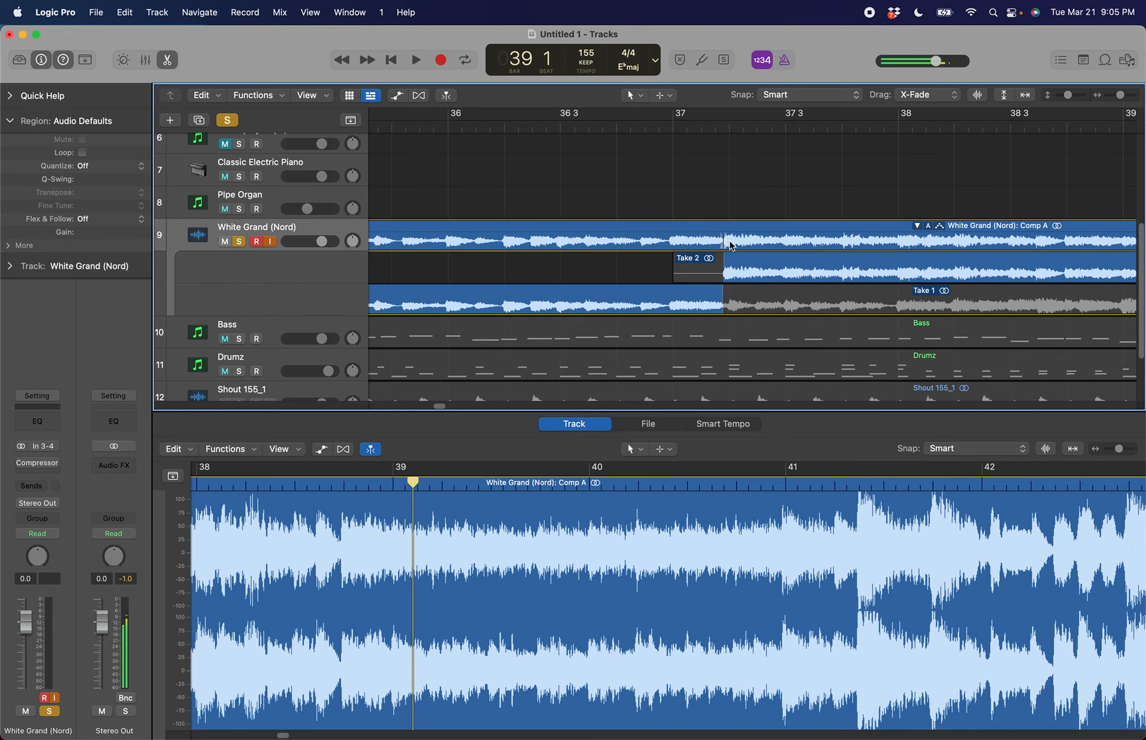
pyautogui.press('s')
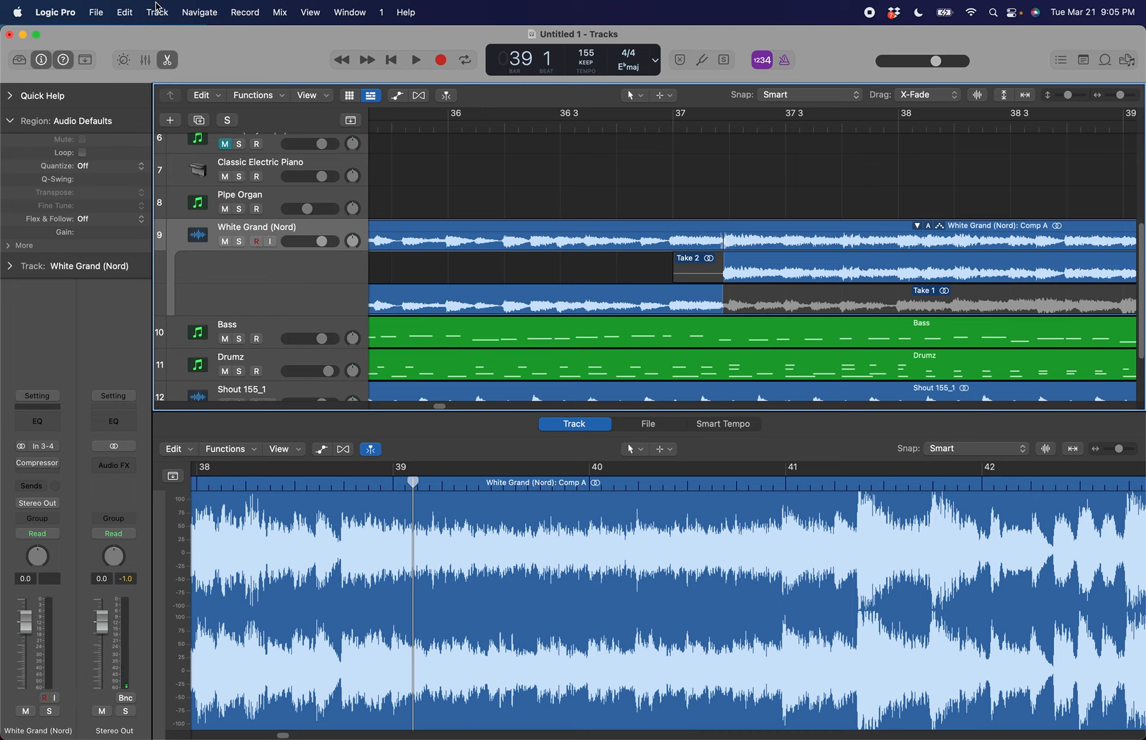
# Add a software instrument track with the Vintage B3 patch Classic Rock Organ and hide the note editor
pyautogui.click(157, 11)
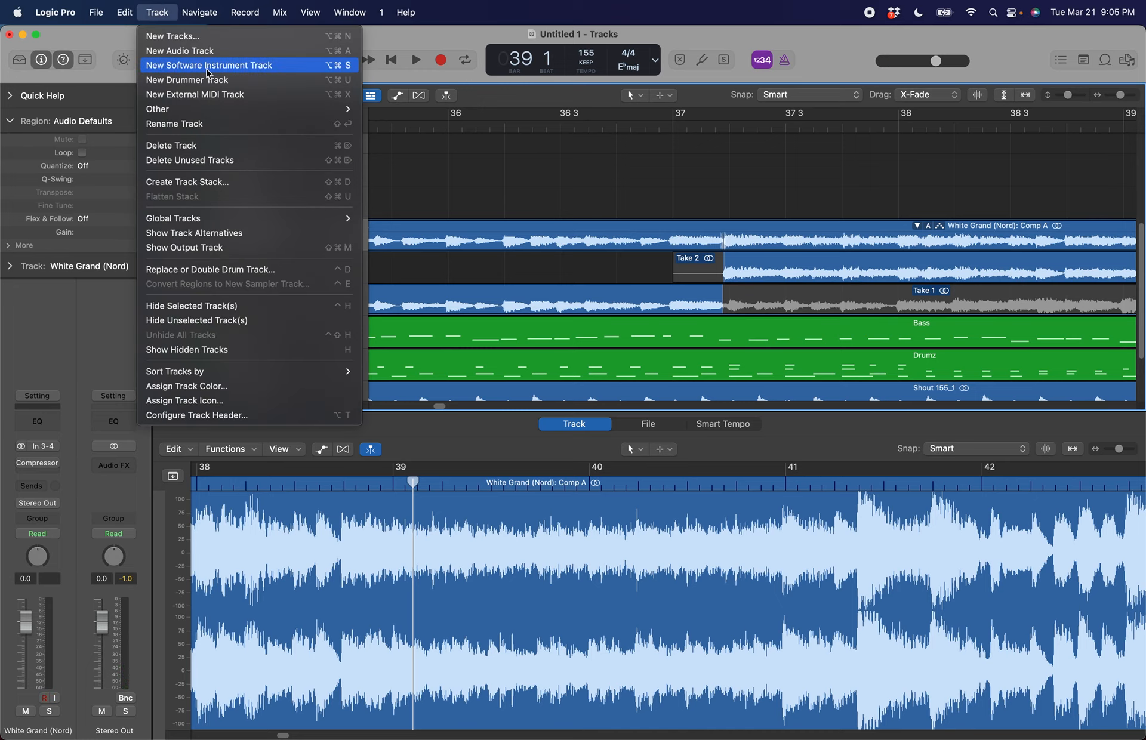
pyautogui.click(208, 65)
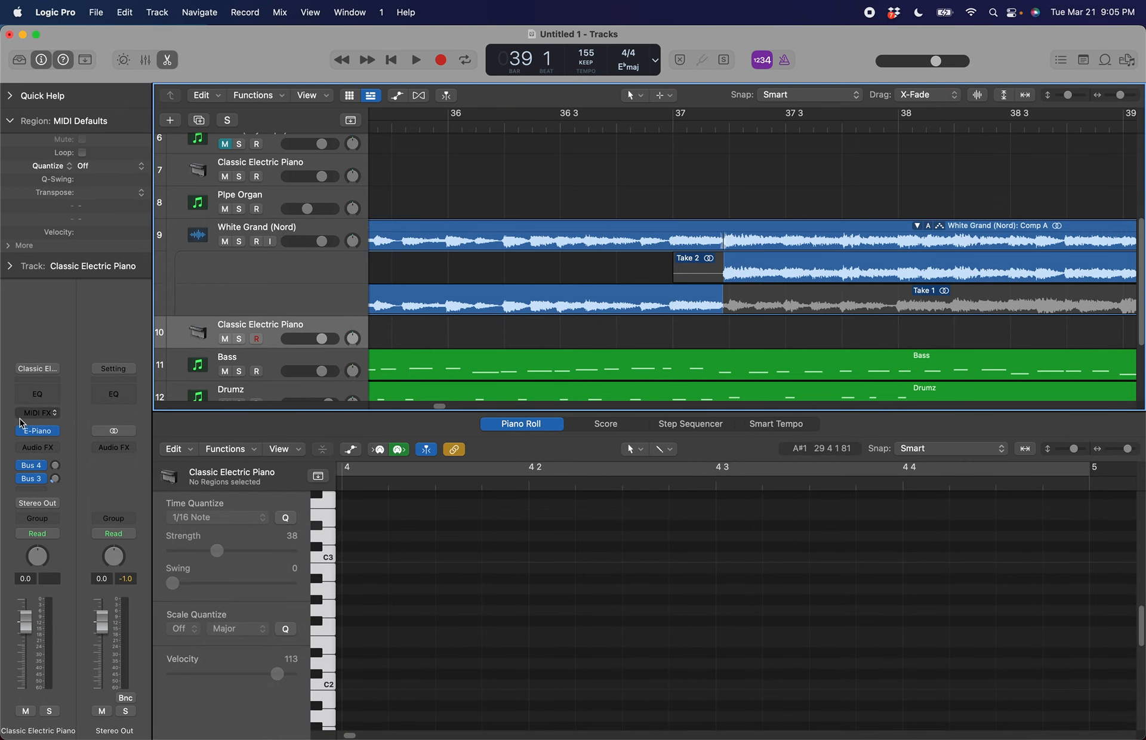
pyautogui.click(19, 60)
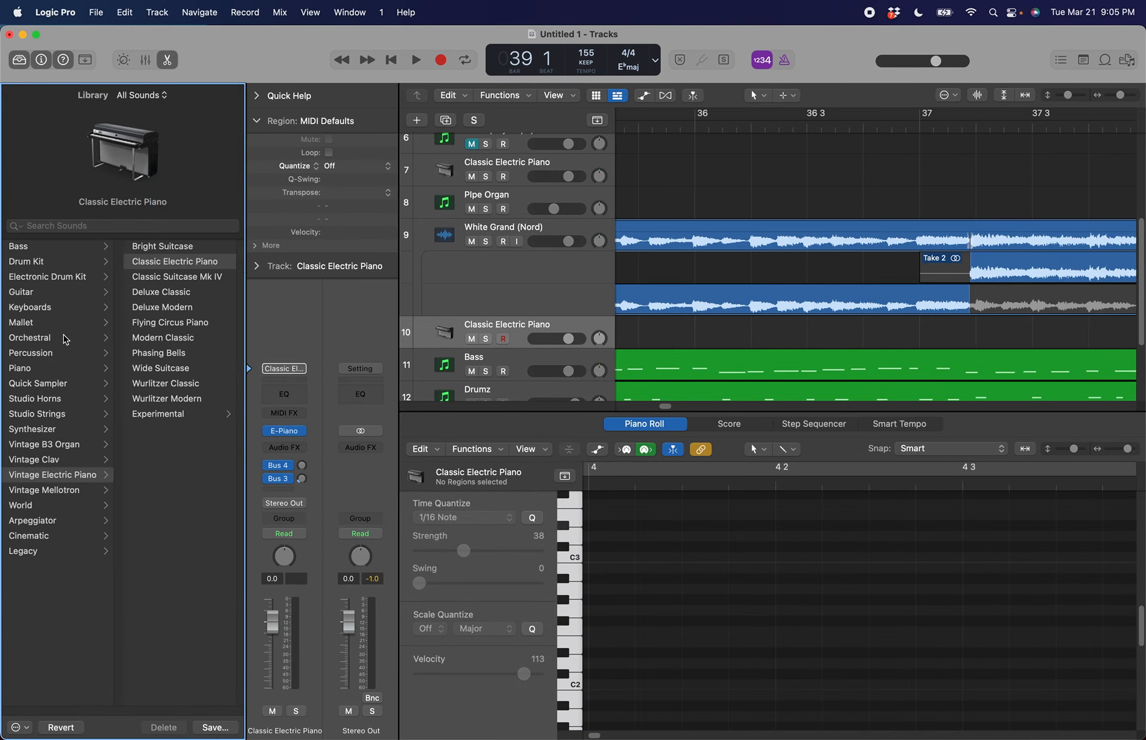
pyautogui.click(78, 447)
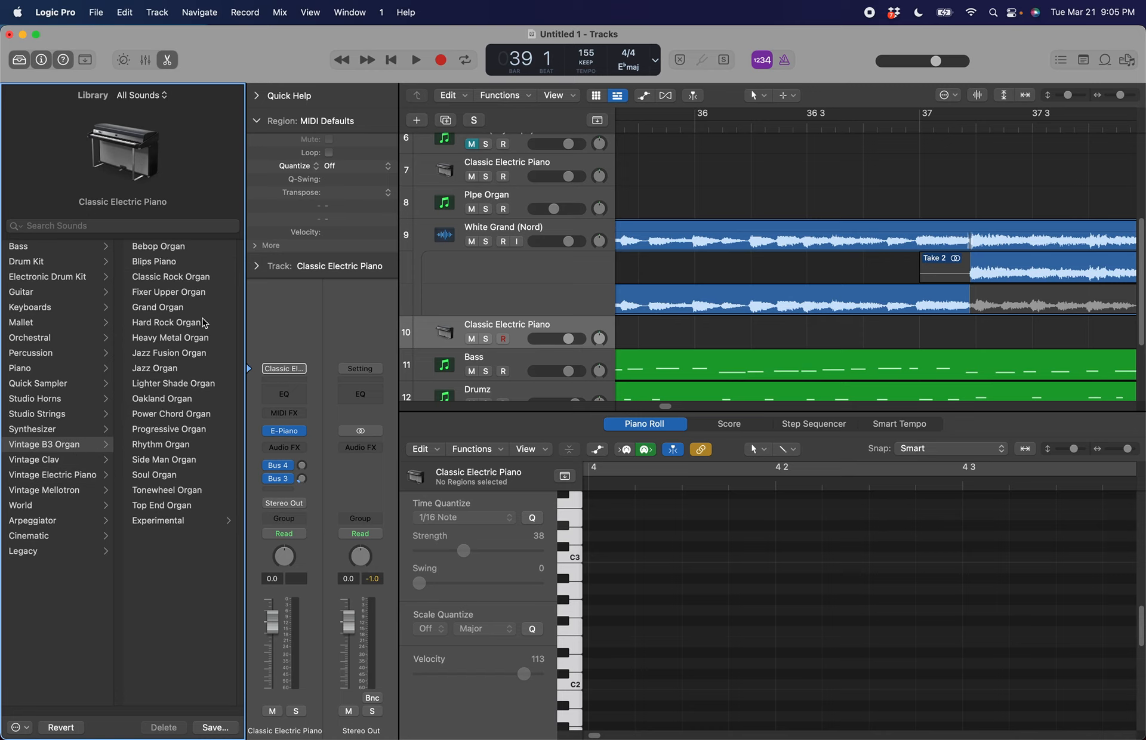
pyautogui.click(195, 276)
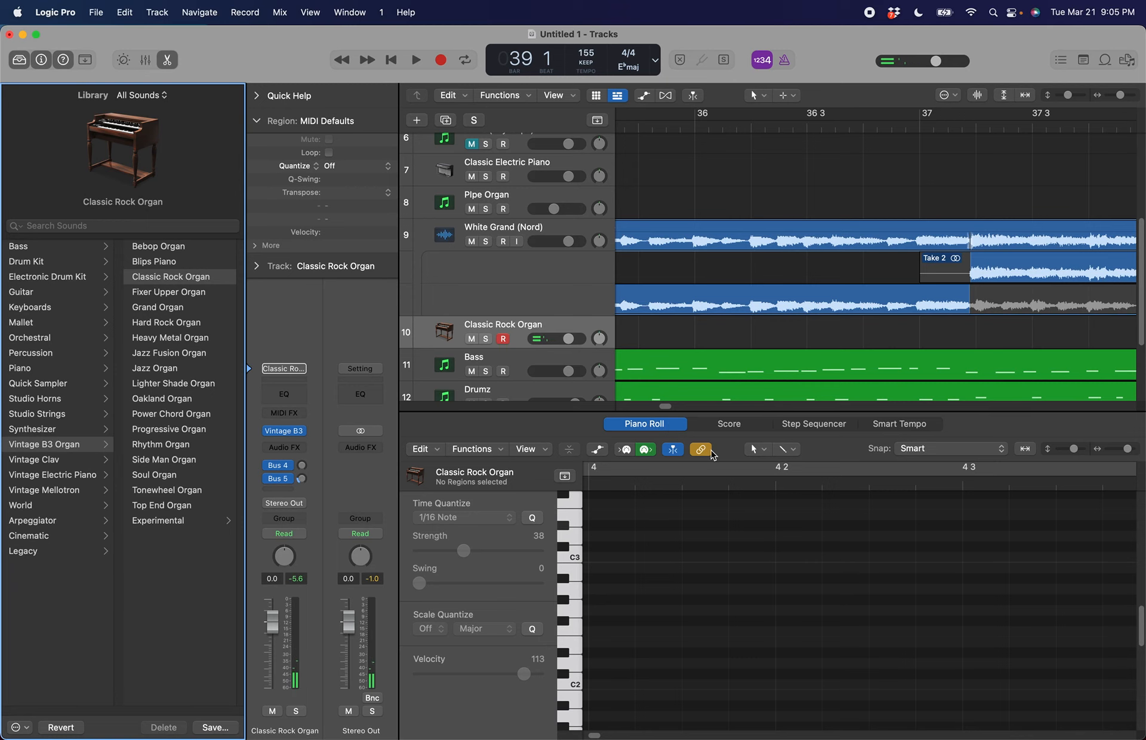
pyautogui.press('e')
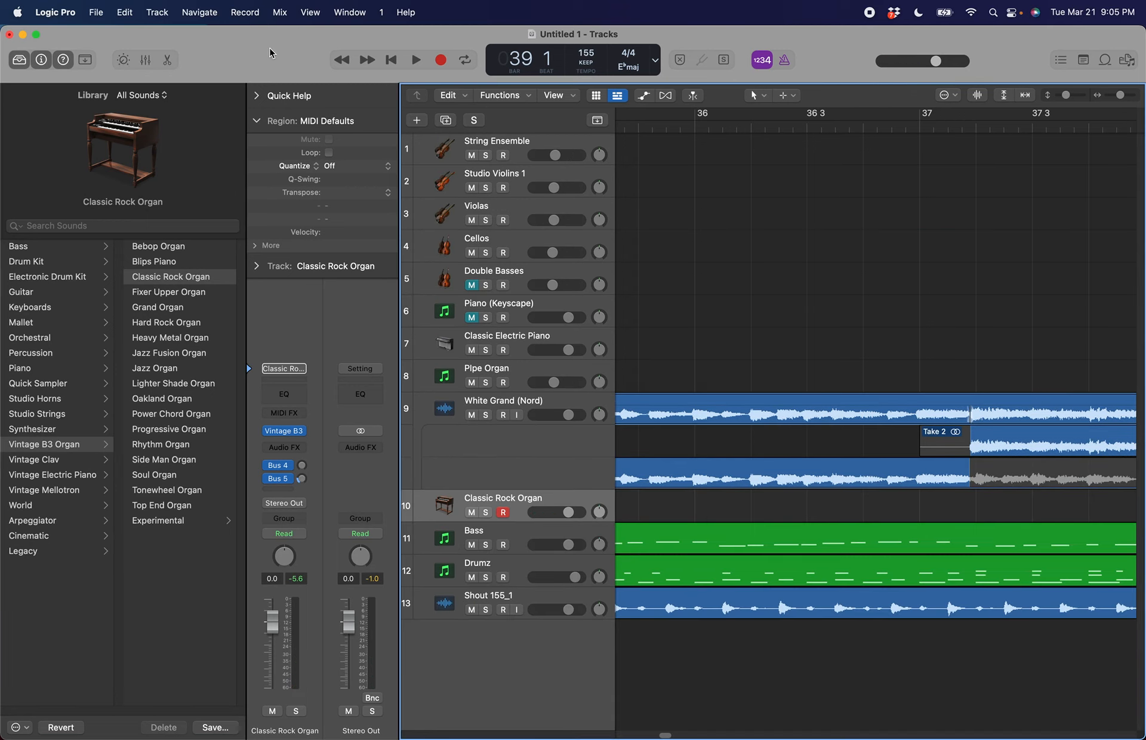
# Try raising the Classic Rock Organ channel to 1.3 dB in the mixer, and reset it to 0.0 dB
pyautogui.click(146, 61)
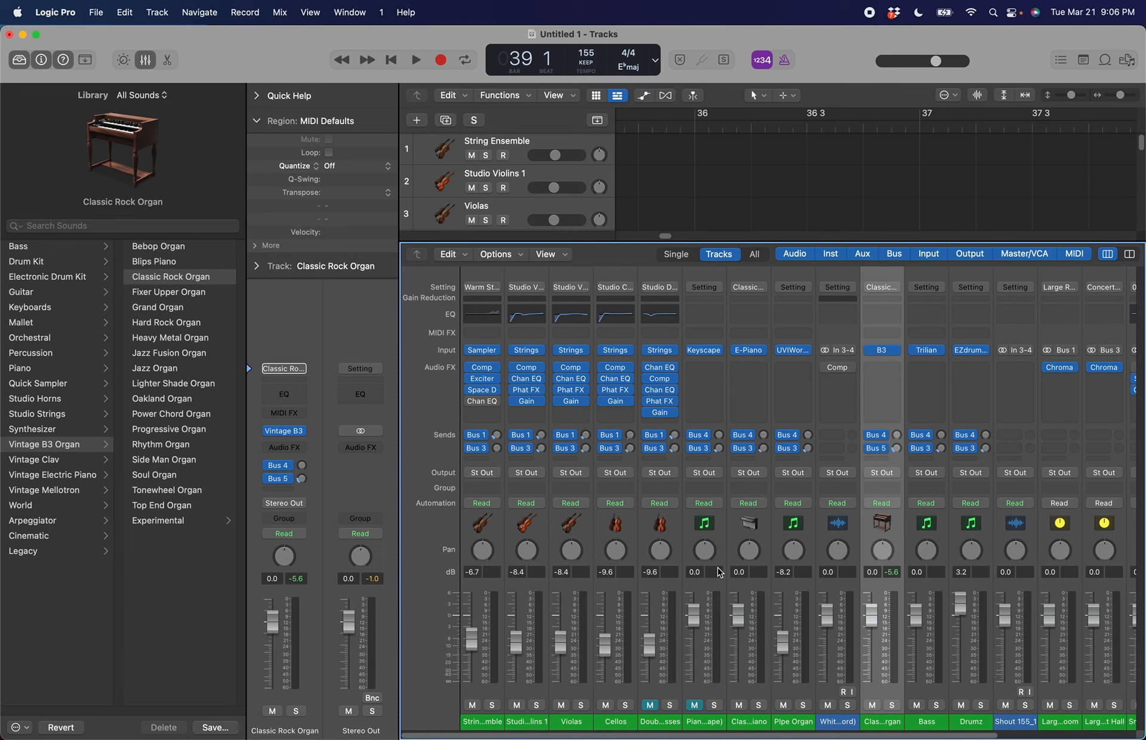
pyautogui.hscroll(5, 719, 573)
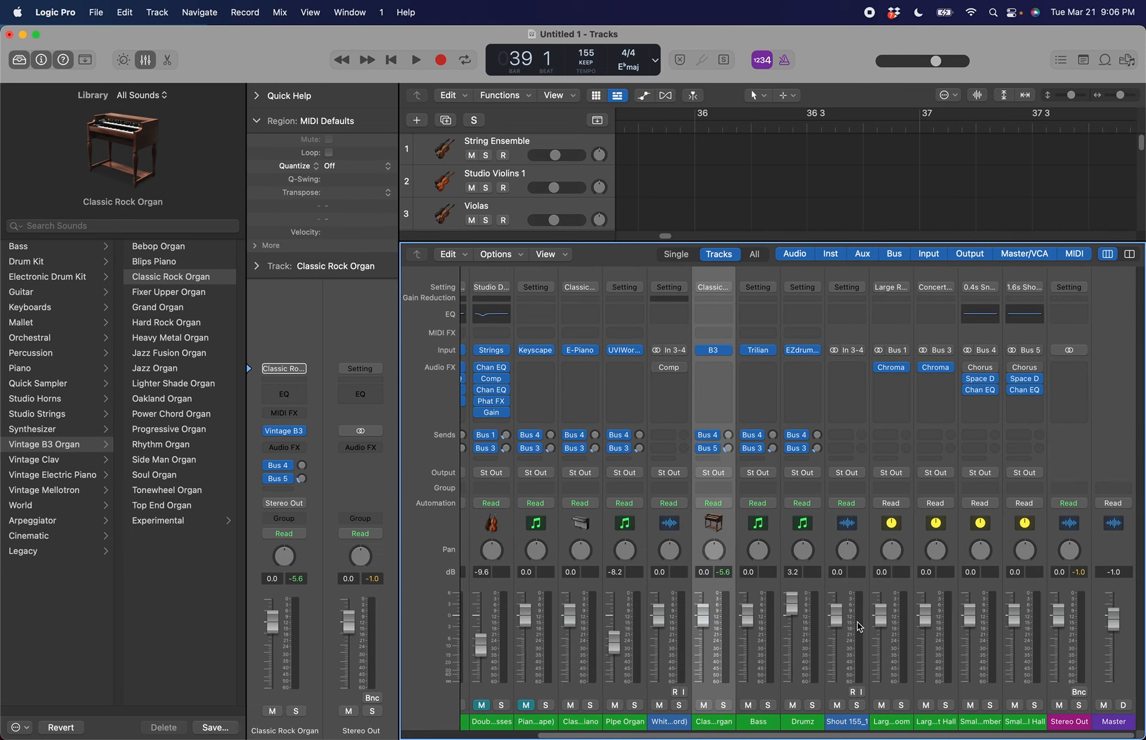
pyautogui.hscroll(-2, 858, 627)
pyautogui.hscroll(-3, 782, 616)
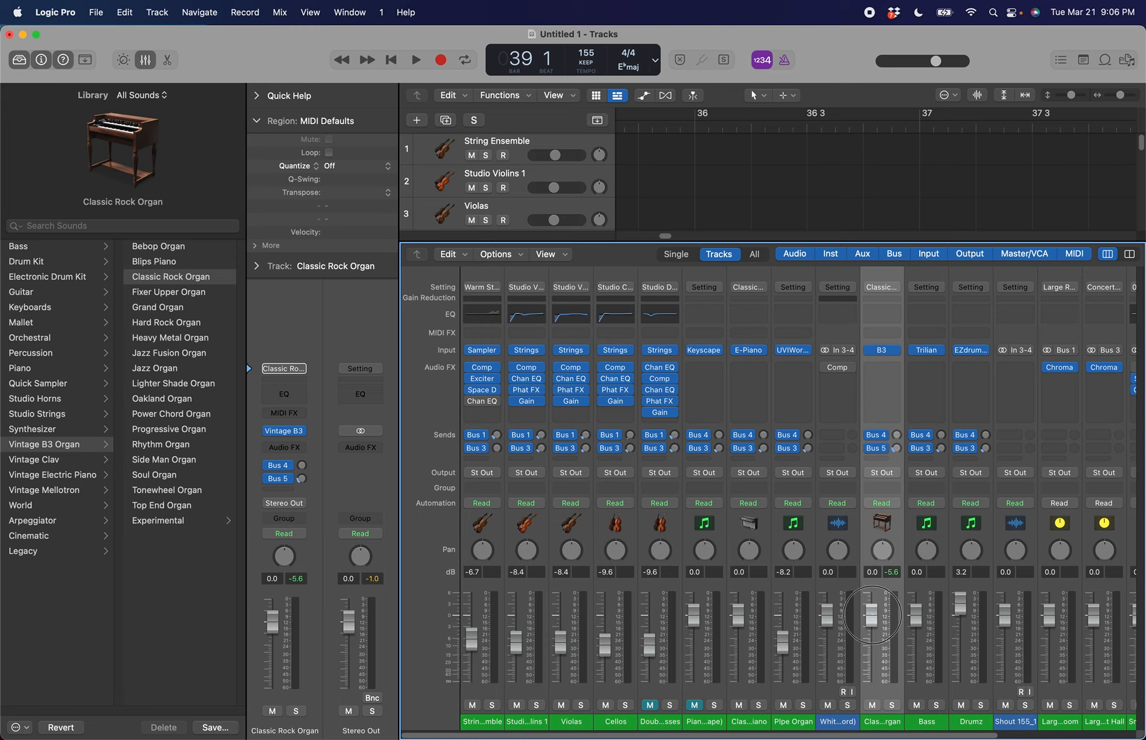
pyautogui.moveTo(872, 615); pyautogui.dragTo(872, 609)
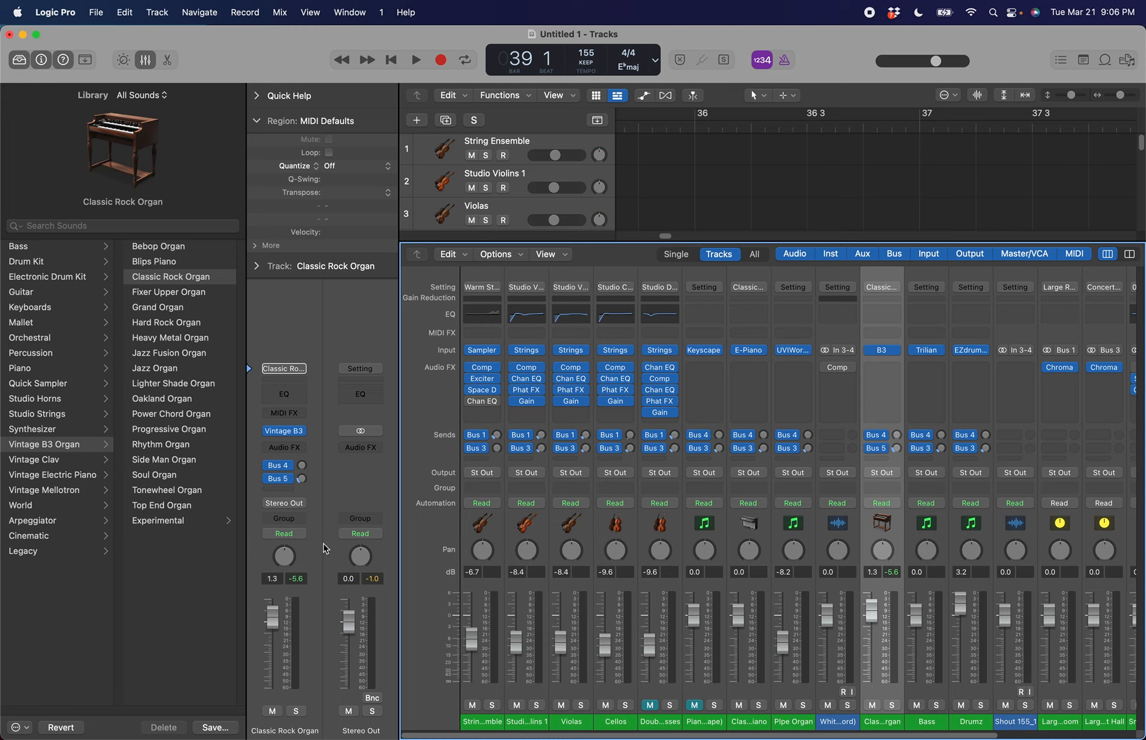
pyautogui.keyDown('alt'); pyautogui.click(872, 618); pyautogui.keyUp('alt')
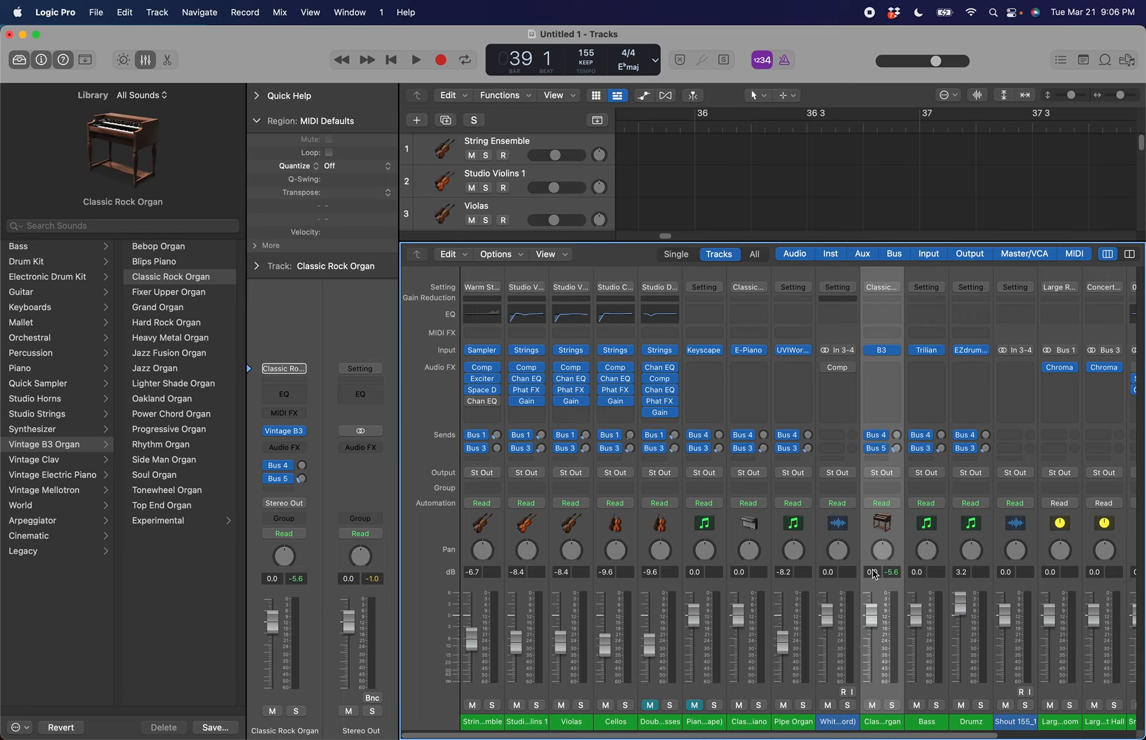
pyautogui.moveTo(872, 615)
pyautogui.mouseDown()
pyautogui.moveTo(872, 598)
pyautogui.moveTo(872, 614)
pyautogui.mouseUp()
pyautogui.click(709, 203)
pyautogui.press('x')
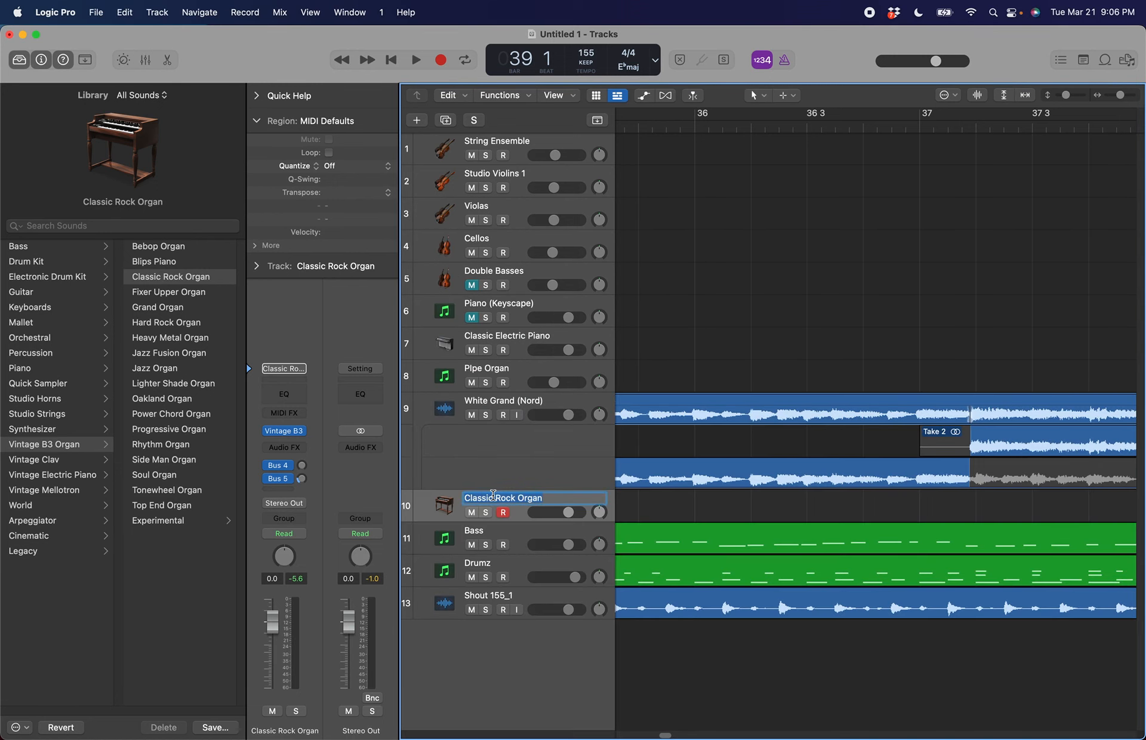
# Rename the Classic Rock Organ track as B3
pyautogui.write('B3')
pyautogui.press('Return')
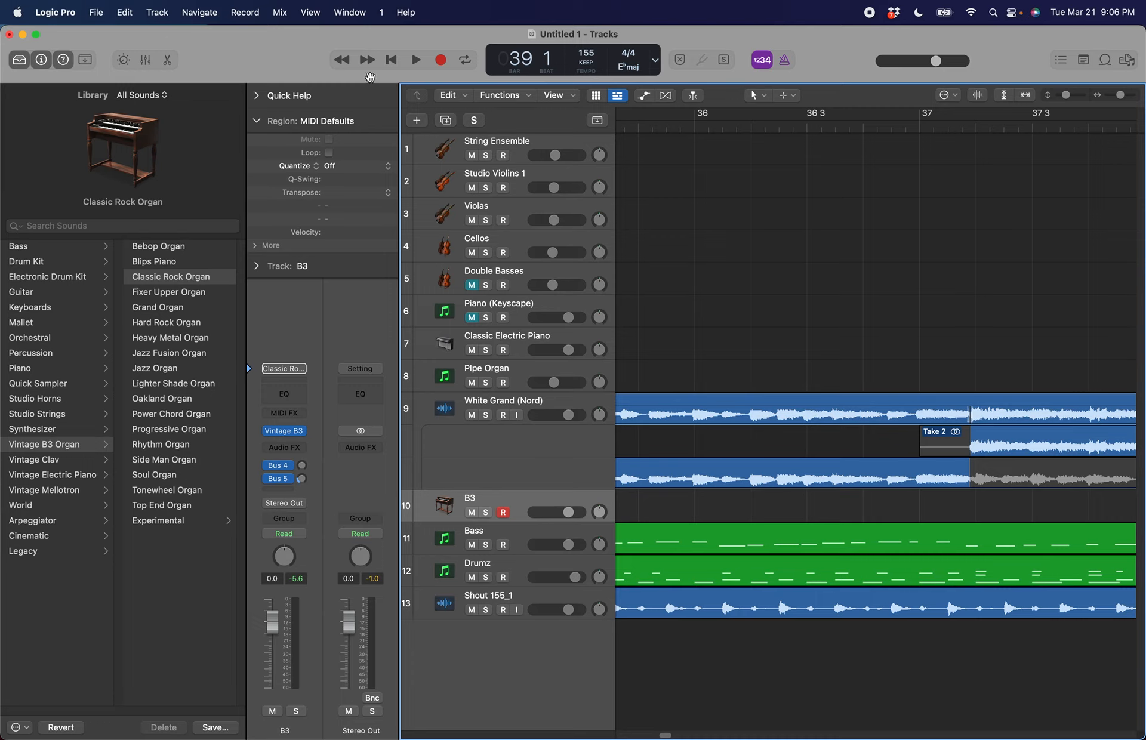
# In the B3's Smart Controls, extend the 4', 2' and 1' drawbars fully and the black drawbars between them partway, and turn on the chorus
pyautogui.click(123, 62)
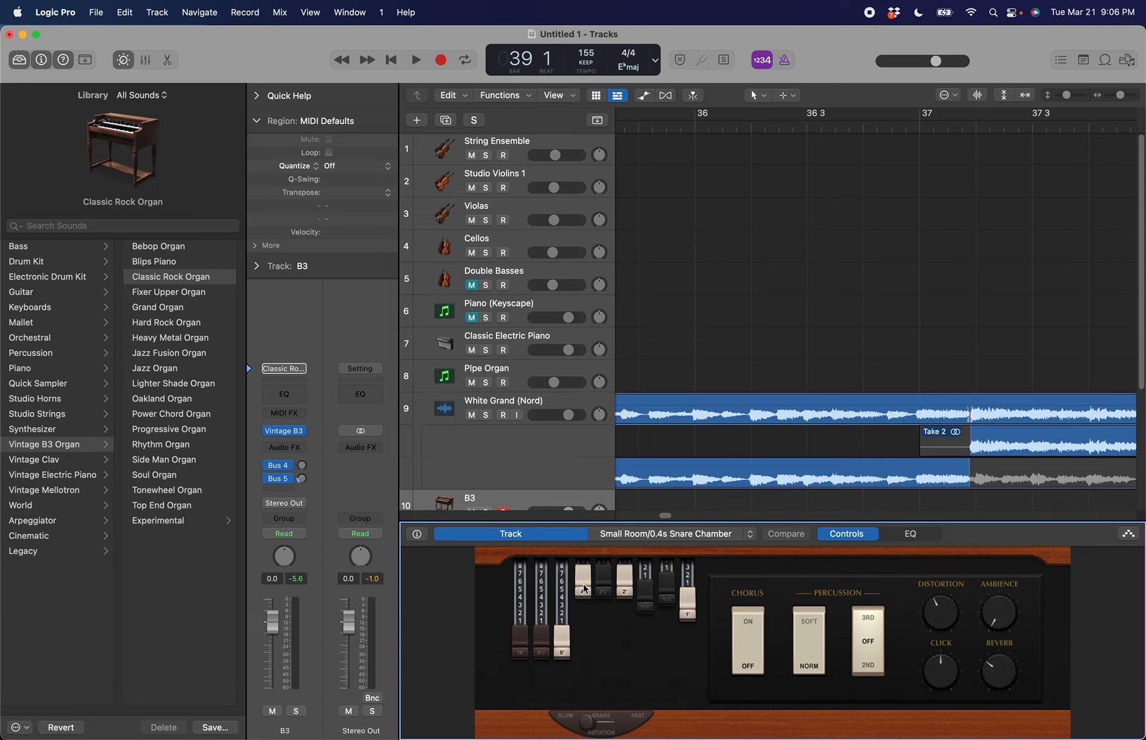
pyautogui.moveTo(584, 590); pyautogui.dragTo(572, 674)
pyautogui.moveTo(687, 603); pyautogui.dragTo(676, 733)
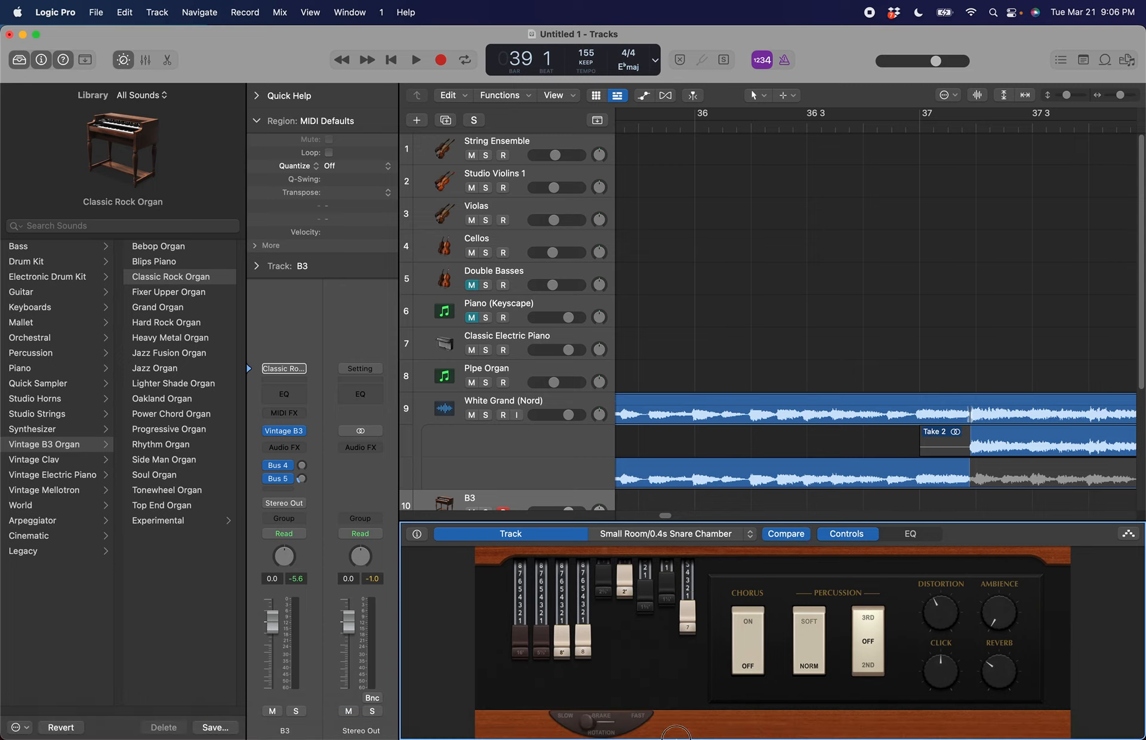
pyautogui.moveTo(625, 578); pyautogui.dragTo(627, 730)
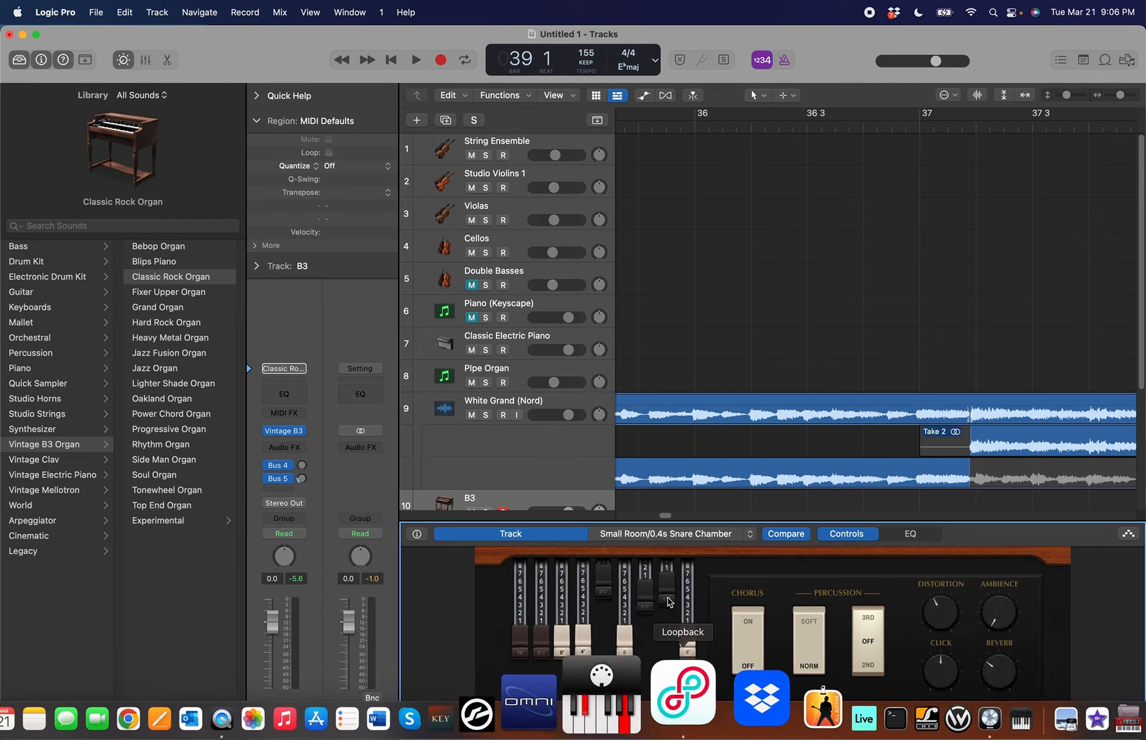
pyautogui.moveTo(669, 602); pyautogui.dragTo(670, 647)
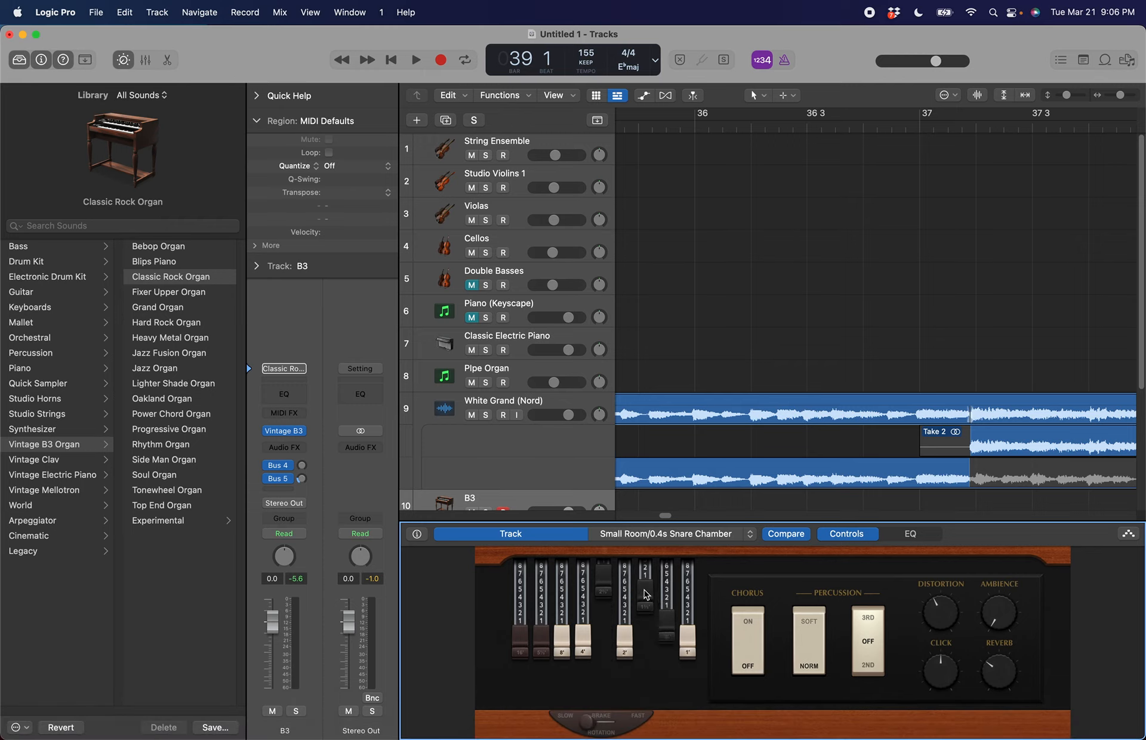
pyautogui.moveTo(644, 589); pyautogui.dragTo(640, 627)
pyautogui.moveTo(603, 584); pyautogui.dragTo(600, 627)
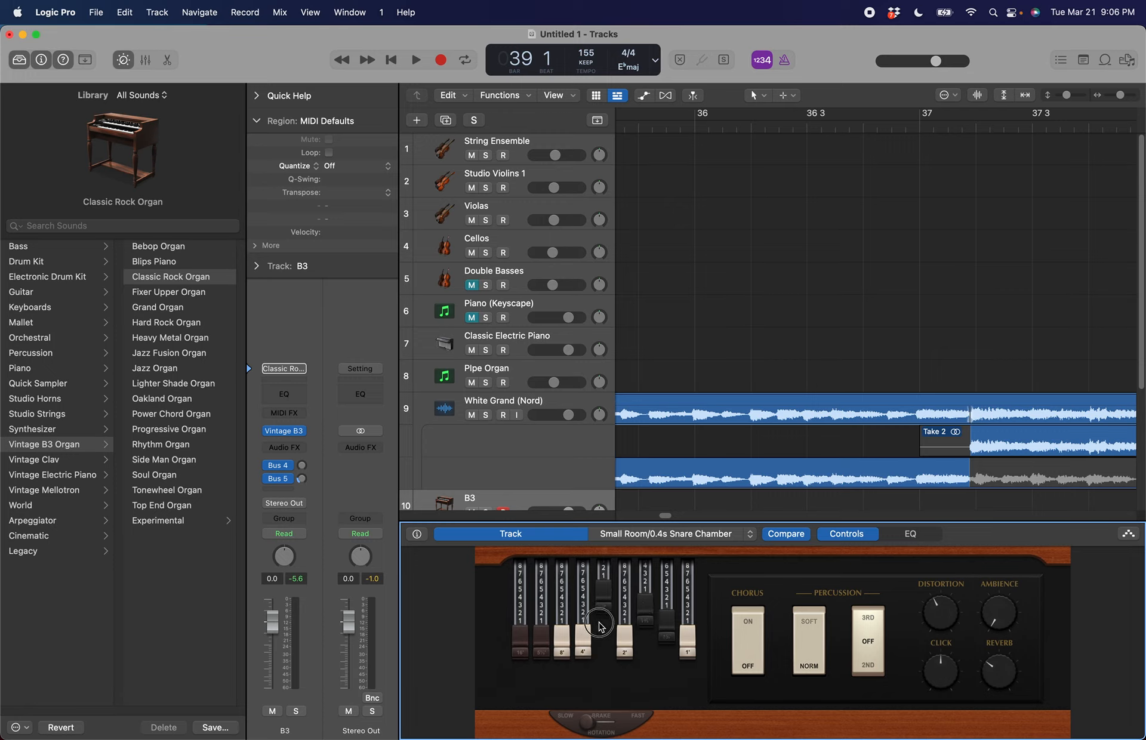
pyautogui.click(747, 632)
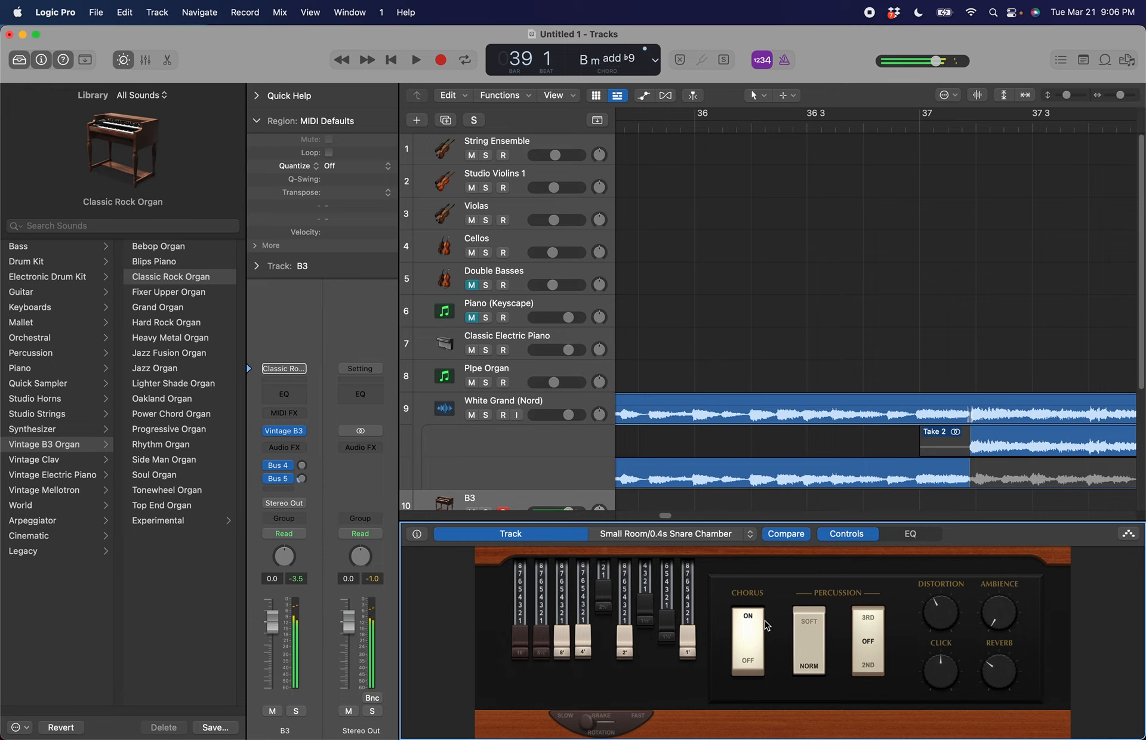
# Record a B3 organ part from bar 29 to about bar 50 over the existing tracks
pyautogui.hscroll(-10, 928, 304)
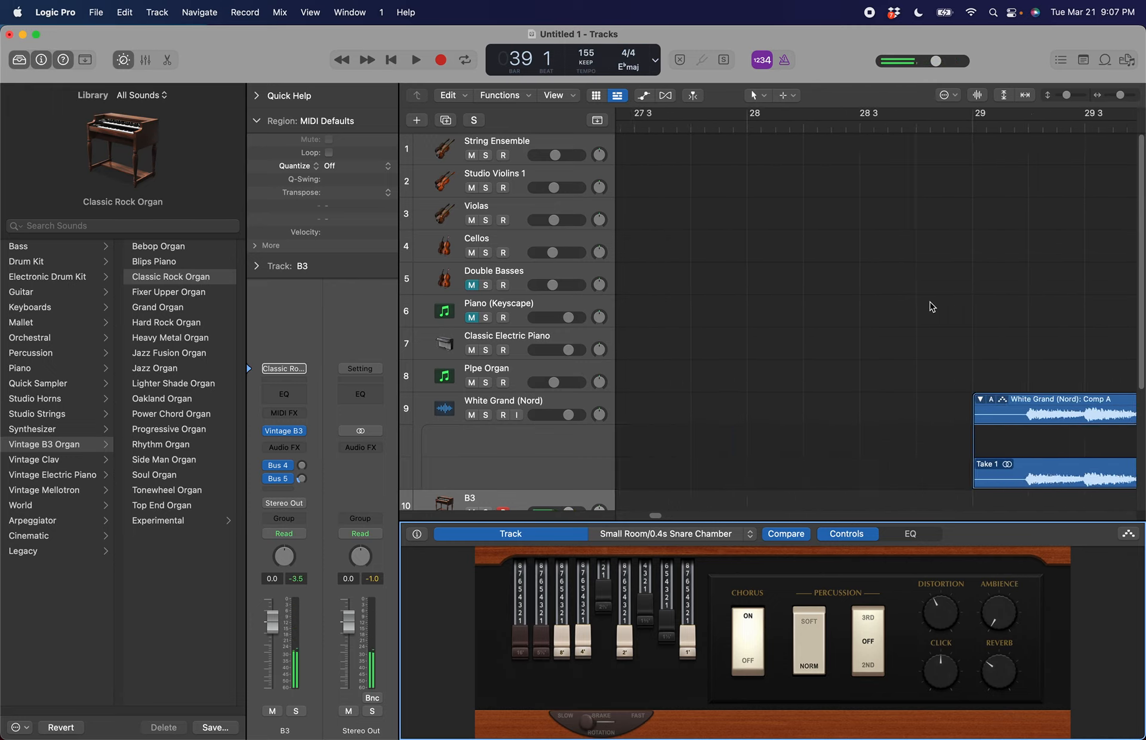
pyautogui.click(806, 183)
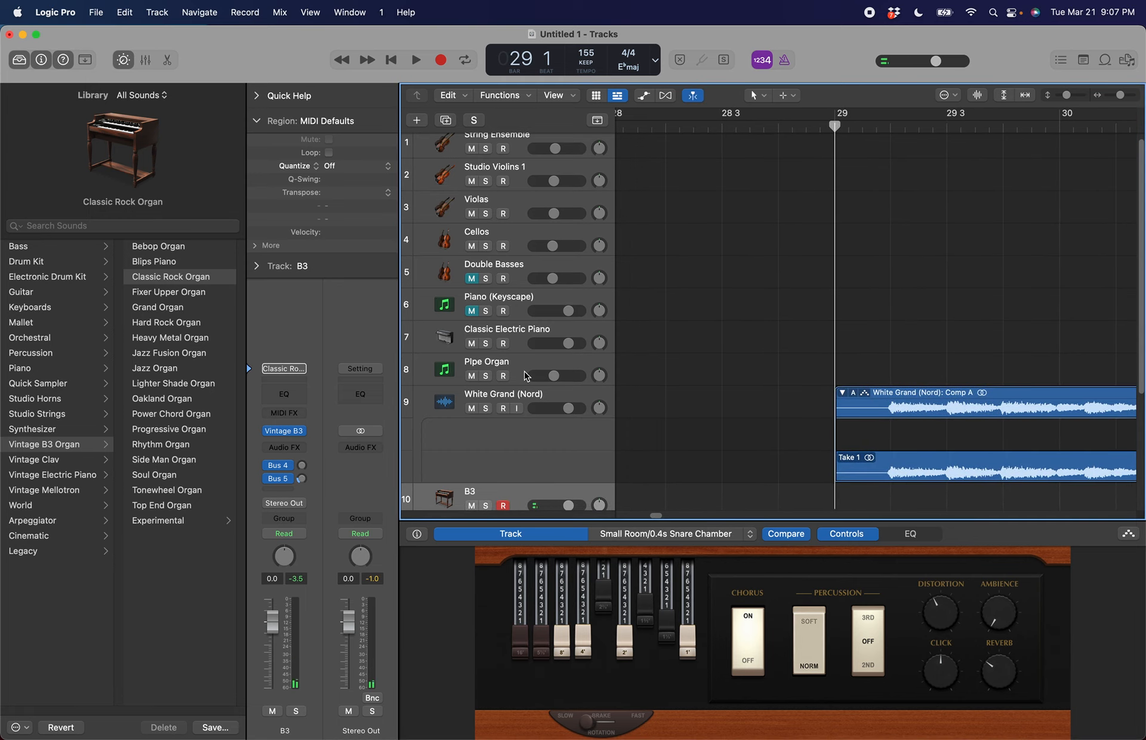
pyautogui.scroll(-5, 527, 375)
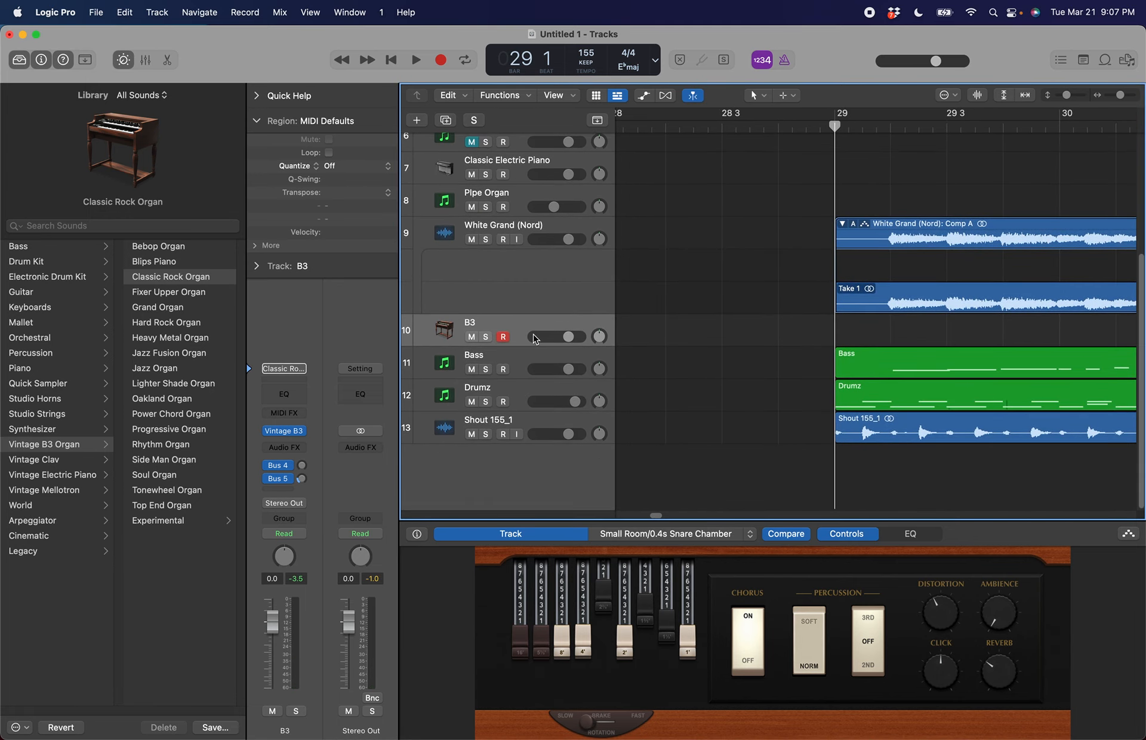
pyautogui.press('r')
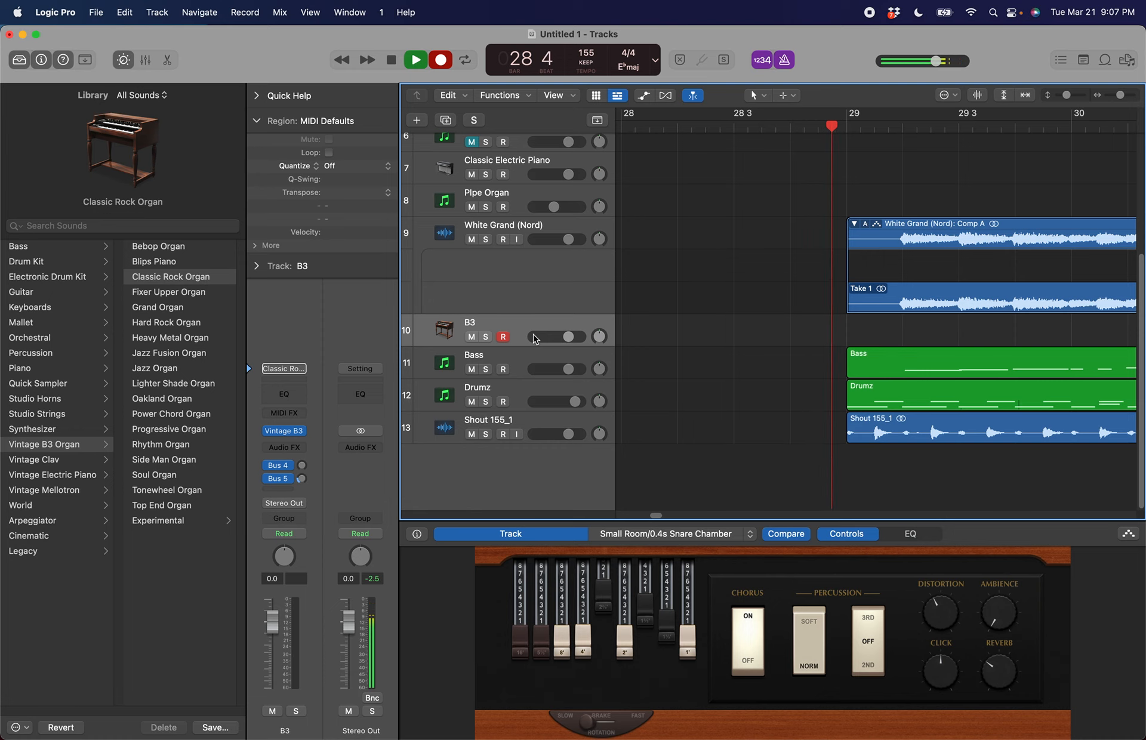
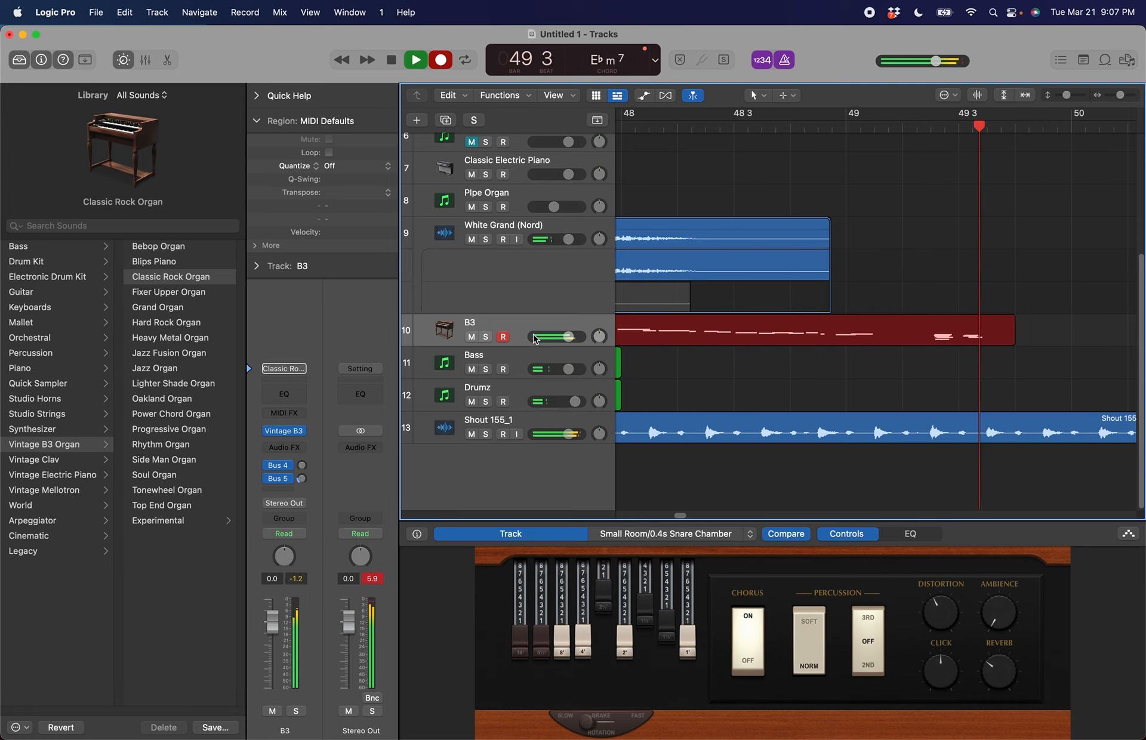
pyautogui.press('space')
# Show the mixer, solo the B3 track, and listen to the organ recording from bar 39
pyautogui.hscroll(-15, 744, 250)
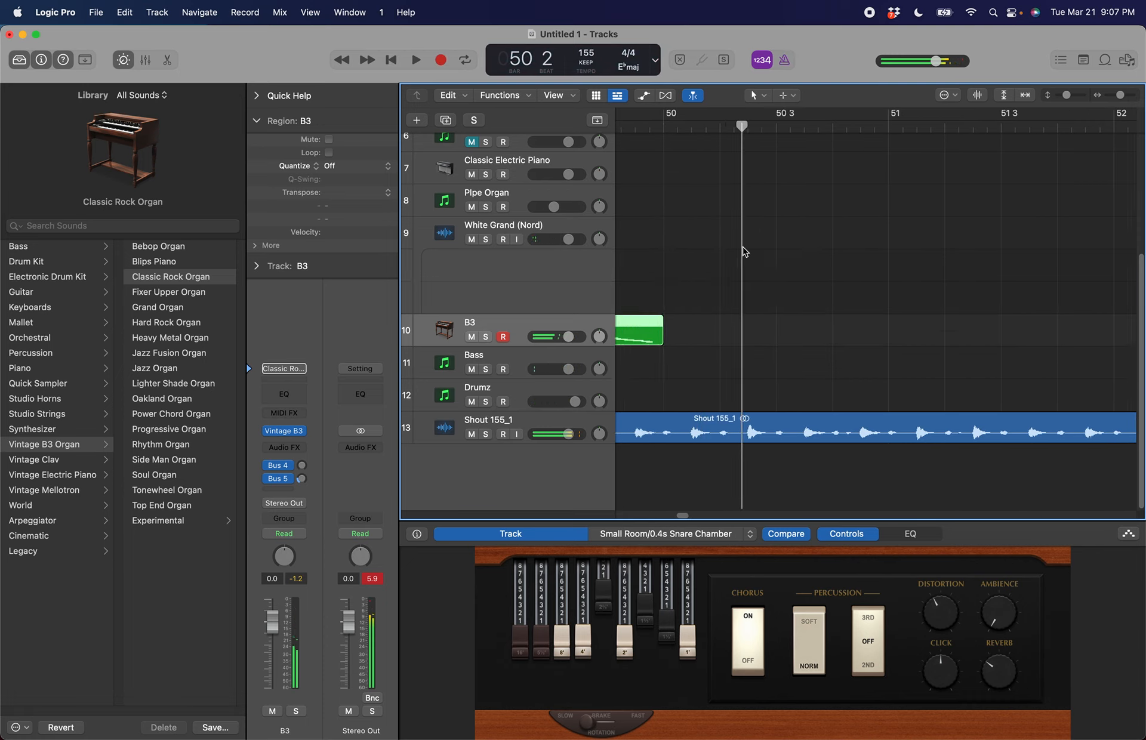
pyautogui.hscroll(-8, 743, 249)
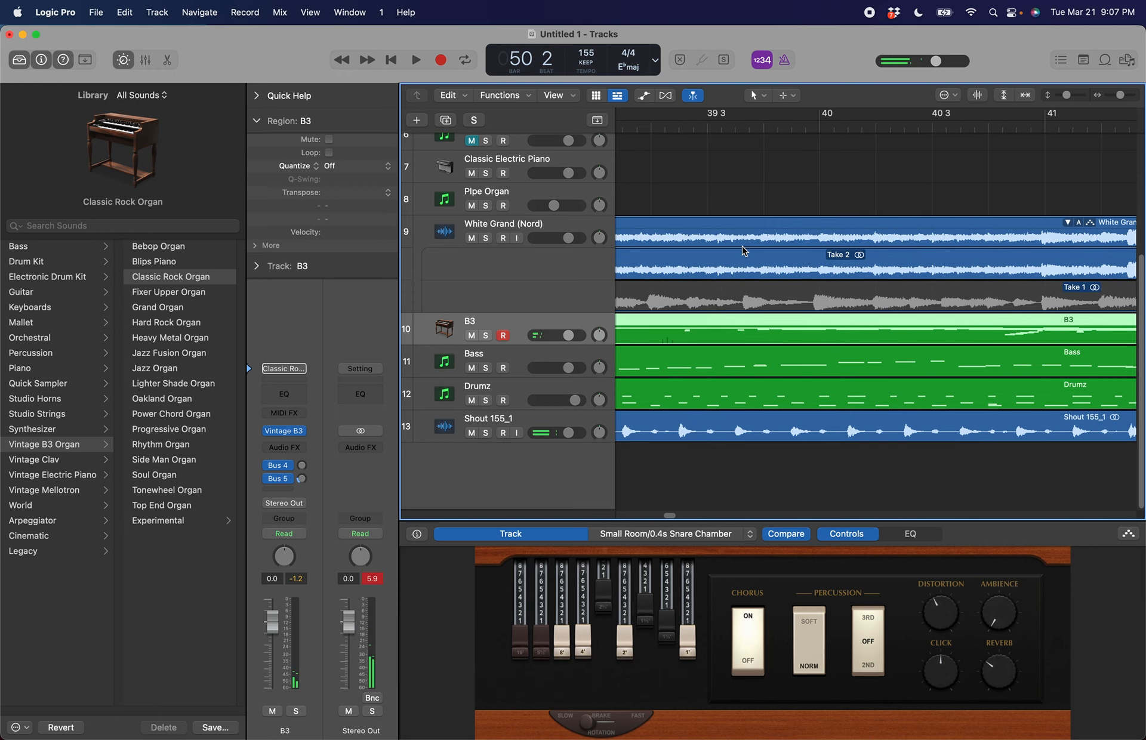
pyautogui.press('x')
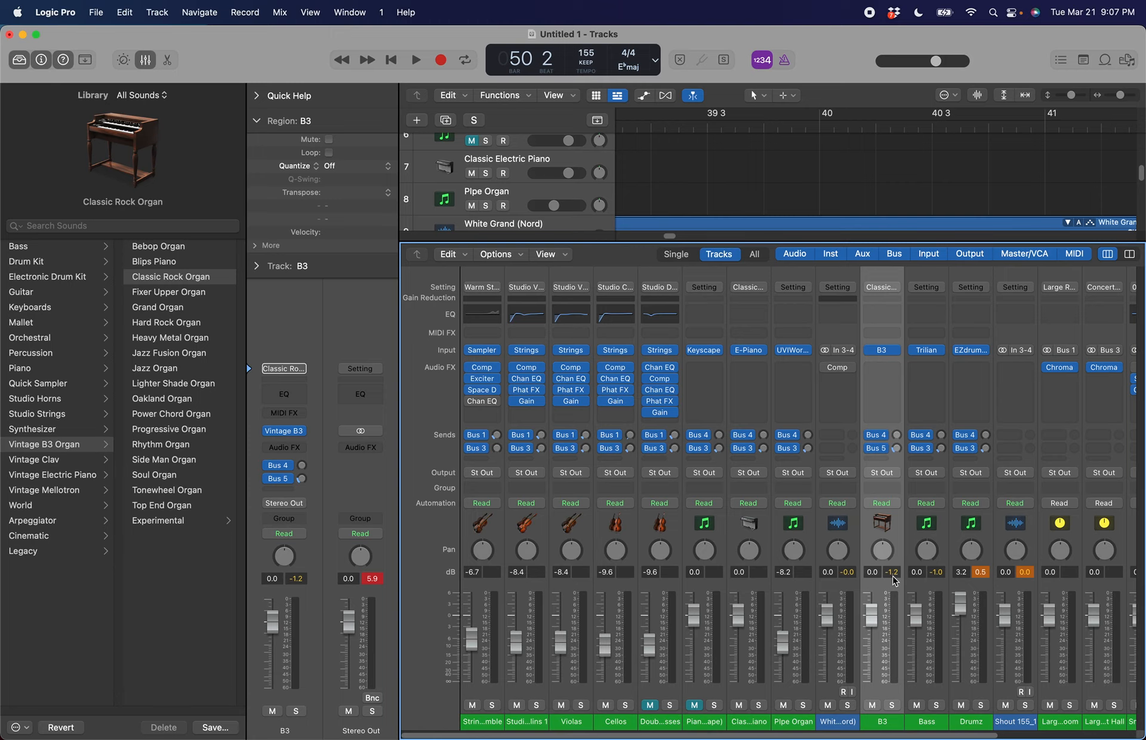
pyautogui.press('s')
pyautogui.press('space')
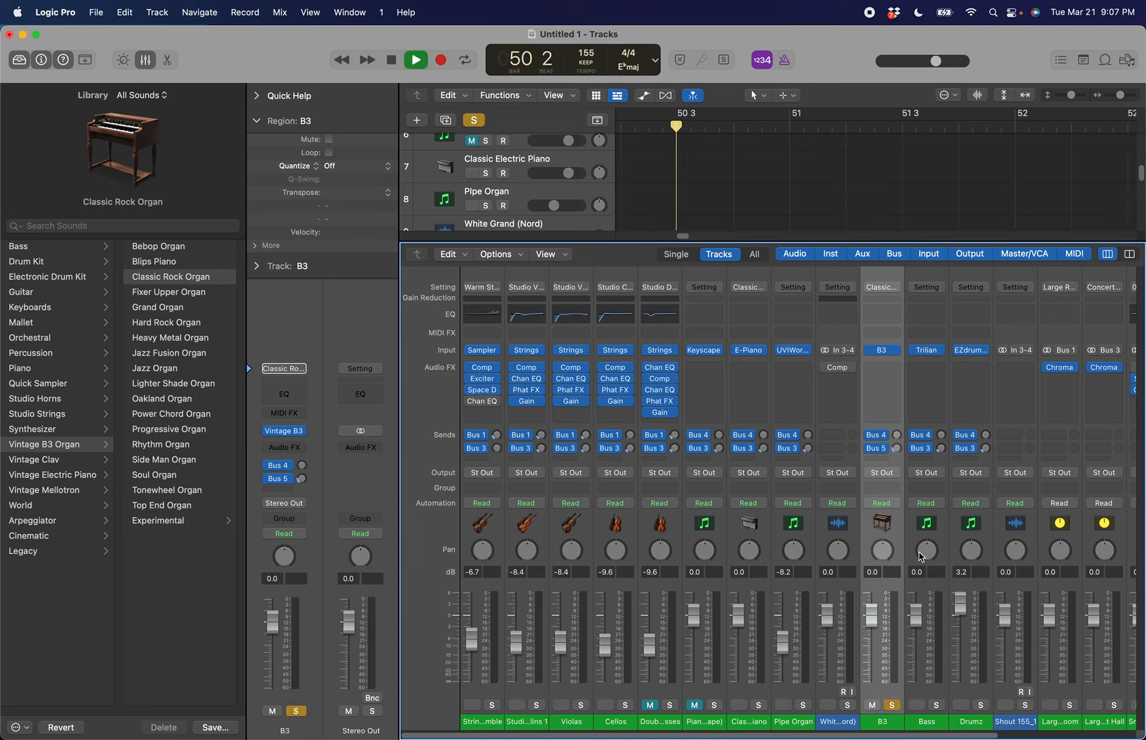
pyautogui.press('space')
pyautogui.click(726, 117)
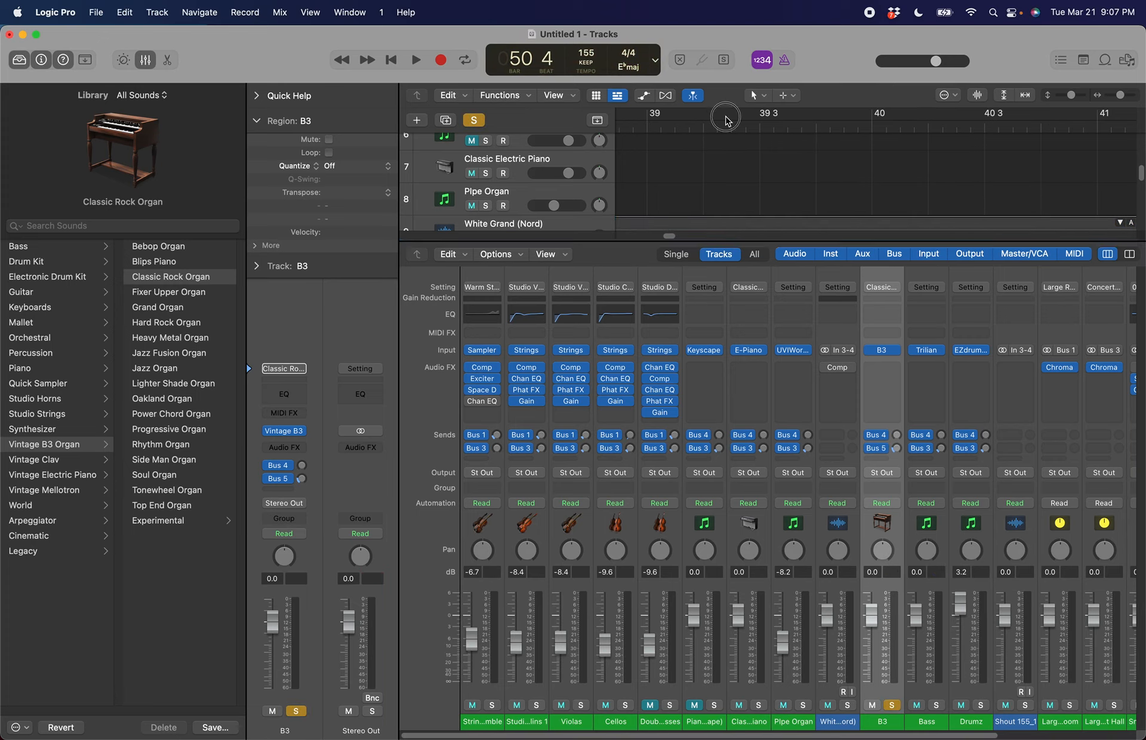
pyautogui.click(712, 135)
pyautogui.click(703, 127)
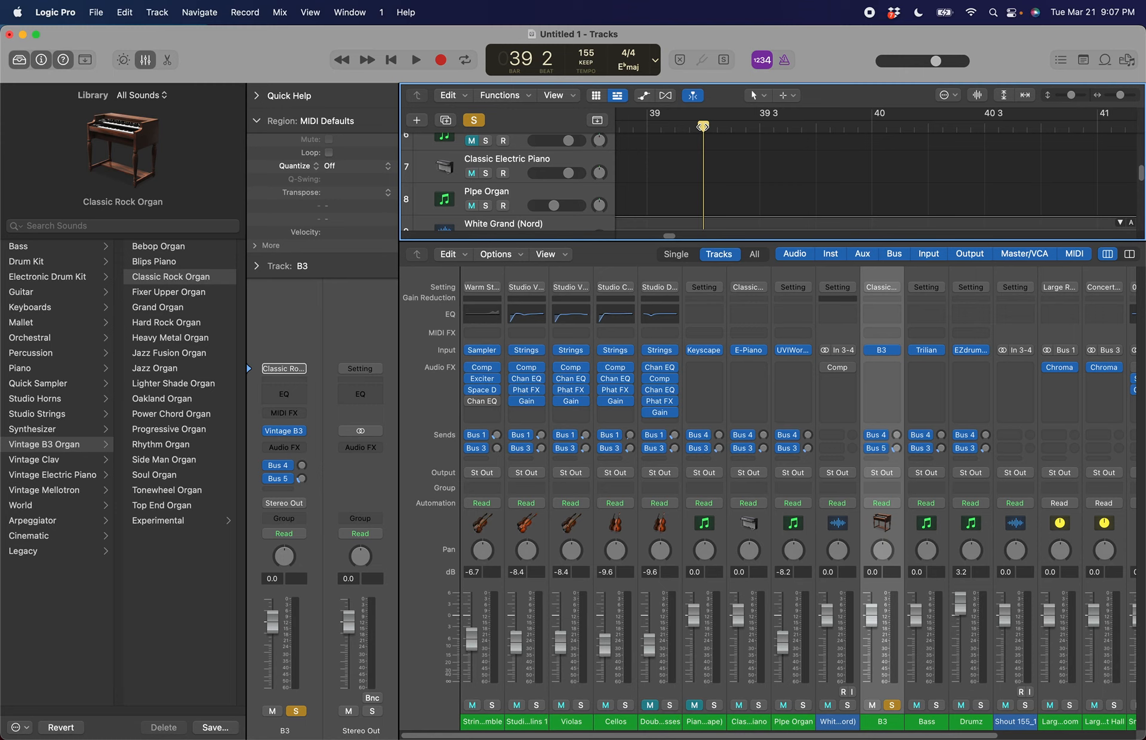
pyautogui.press('space')
pyautogui.hscroll(-5, 776, 168)
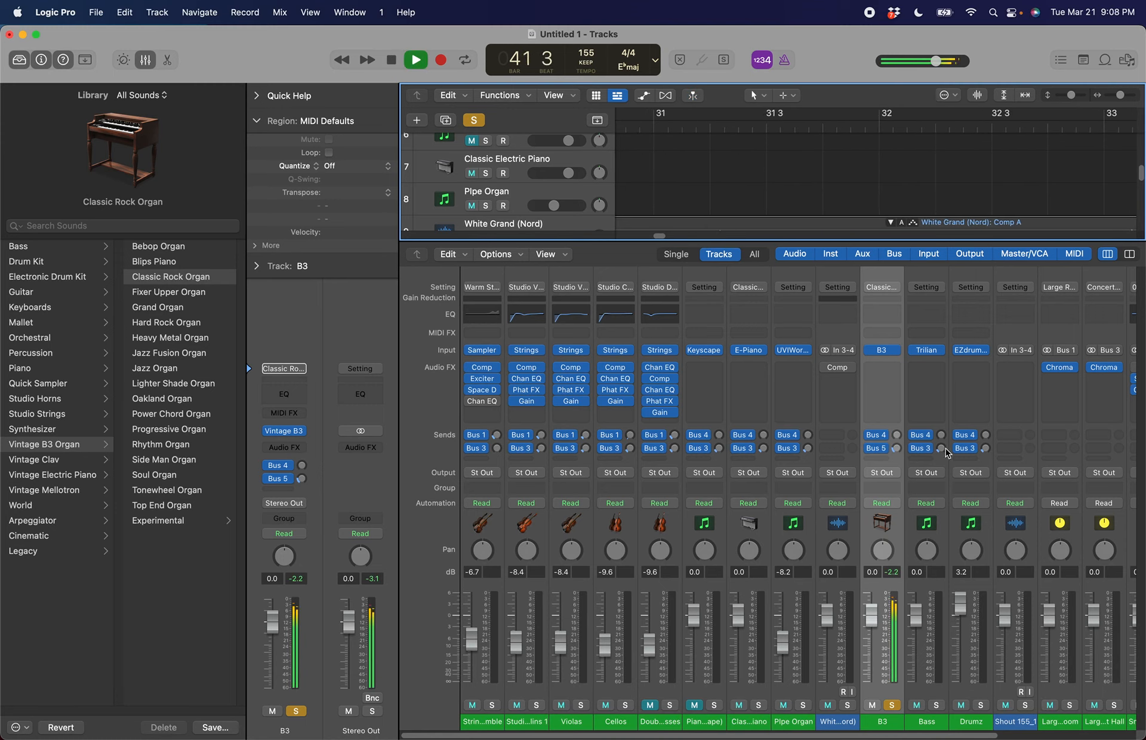
# Try panning the B3 to -7, reset its pan to center, clear the solo, and hide the mixer
pyautogui.moveTo(882, 550)
pyautogui.mouseDown()
pyautogui.moveTo(873, 520)
pyautogui.moveTo(883, 577)
pyautogui.moveTo(882, 559)
pyautogui.mouseUp()
pyautogui.moveTo(883, 550); pyautogui.dragTo(882, 547)
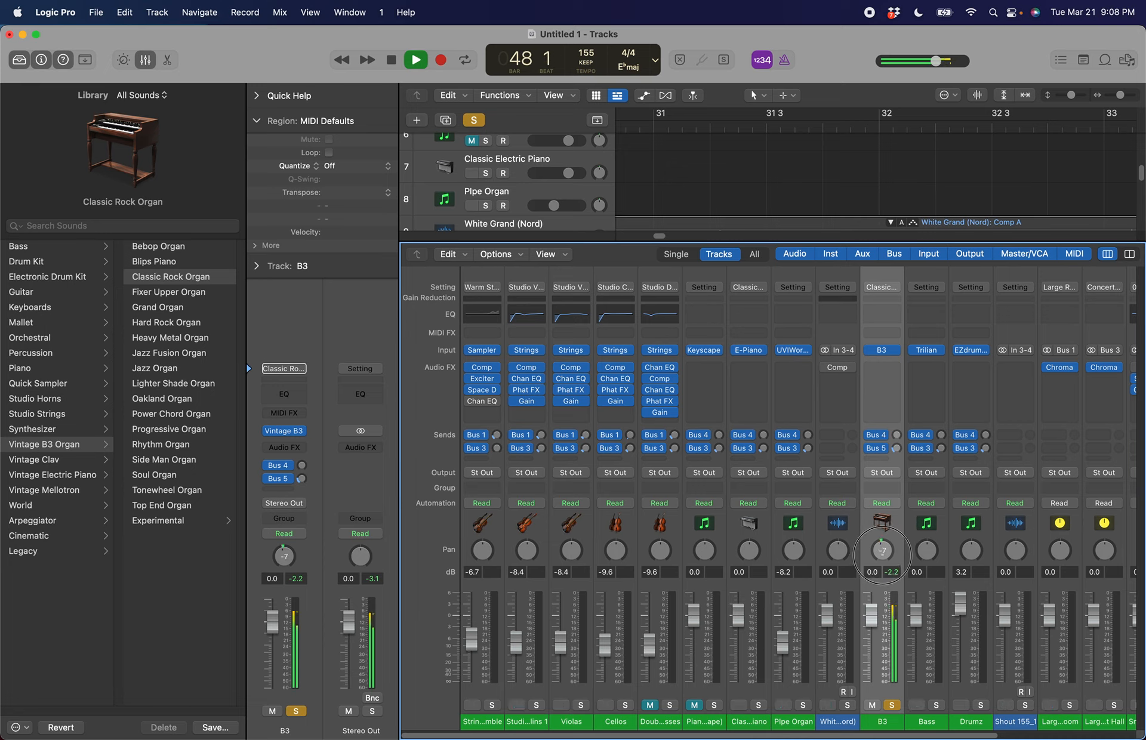
pyautogui.press('space')
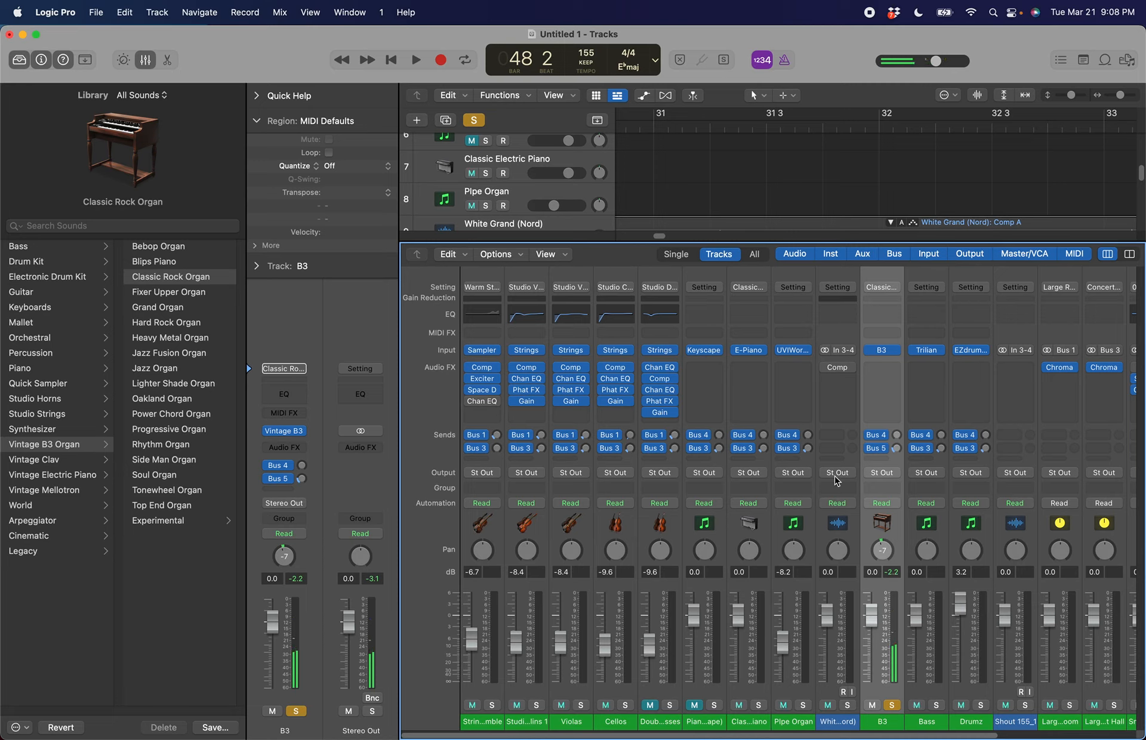
pyautogui.moveTo(883, 549); pyautogui.dragTo(882, 547)
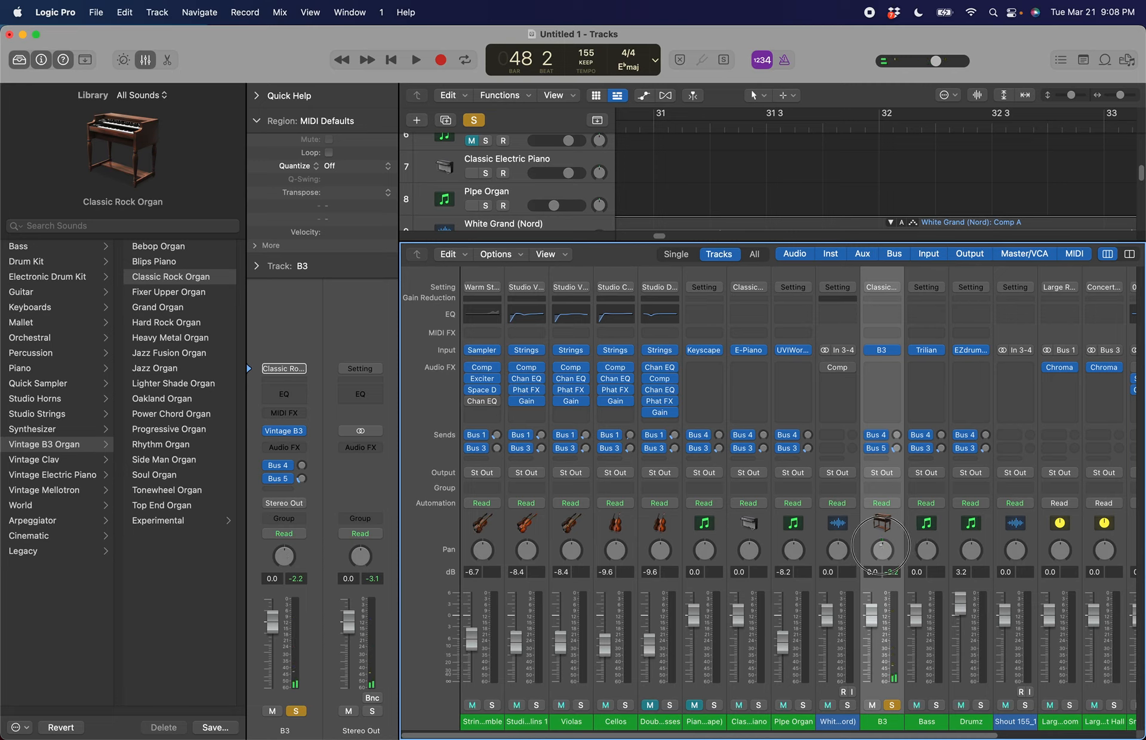
pyautogui.click(478, 117)
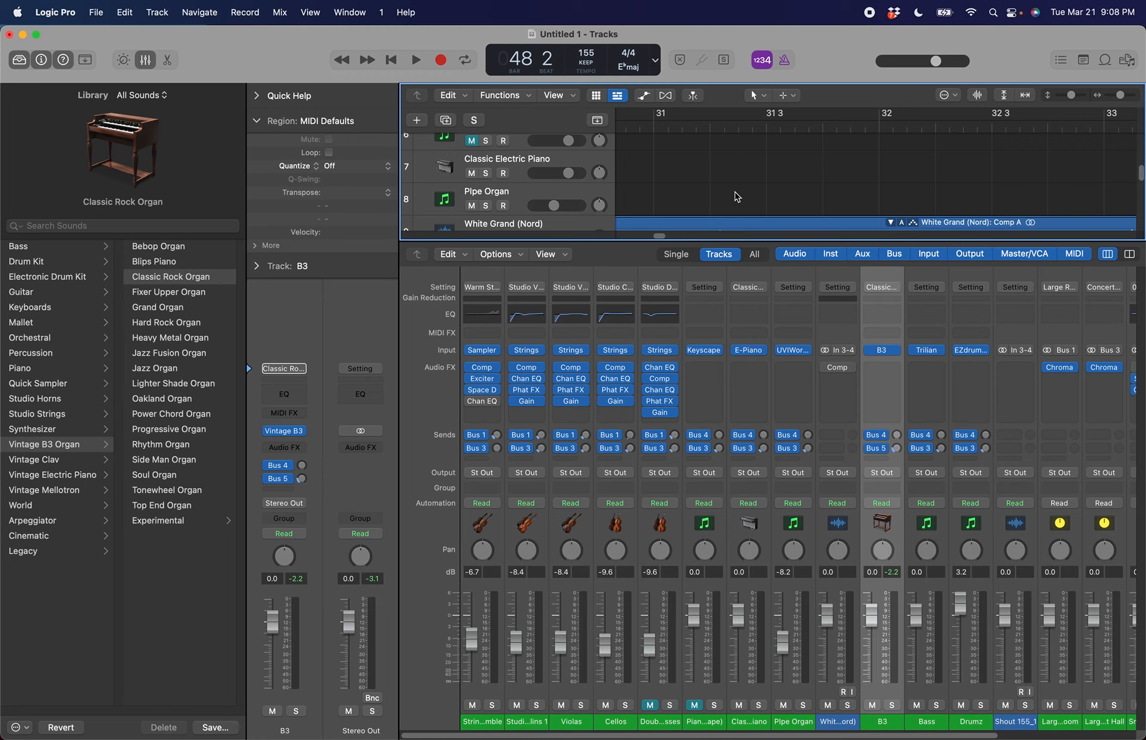
pyautogui.press('x')
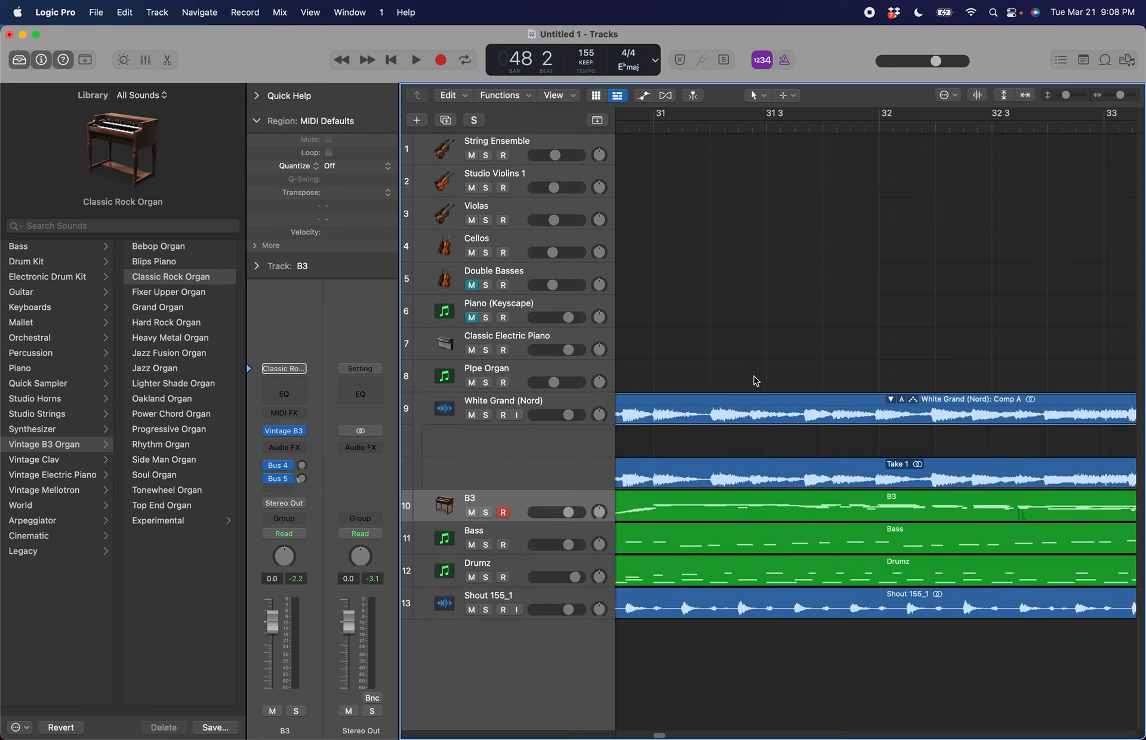
# Play the full arrangement from just before bar 29 to about bar 46 to check the organ against the other tracks
pyautogui.hscroll(-10, 753, 380)
pyautogui.hscroll(5, 746, 380)
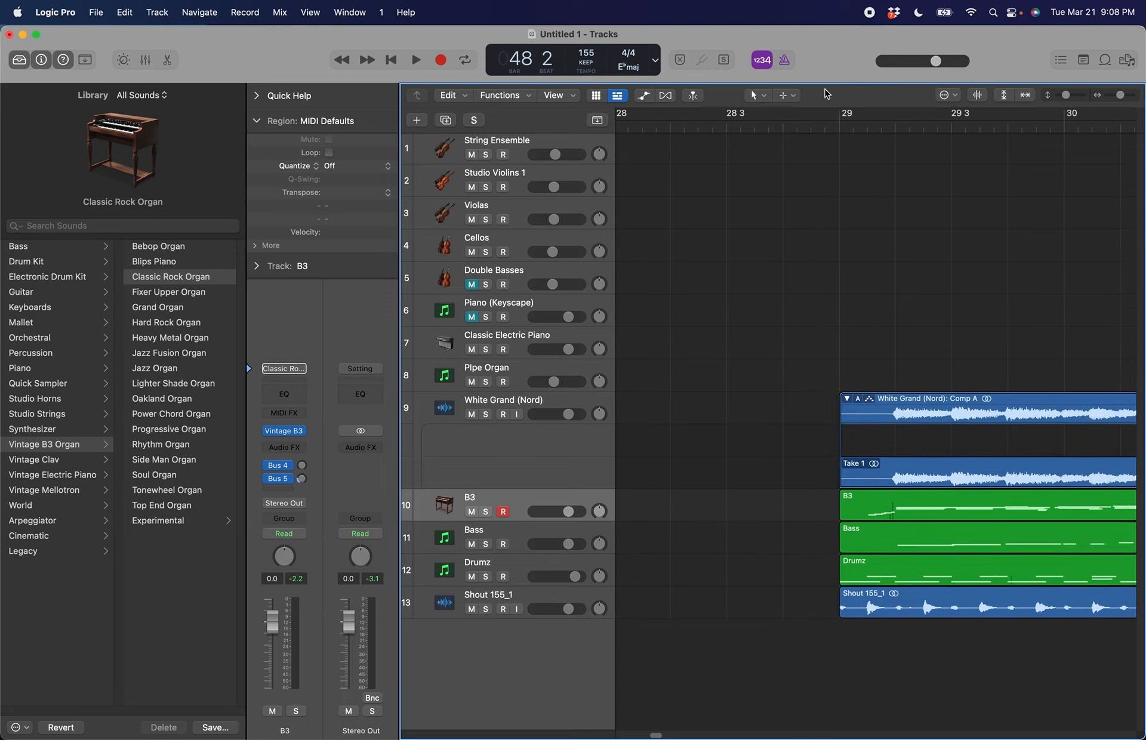
pyautogui.scroll(1, 824, 133)
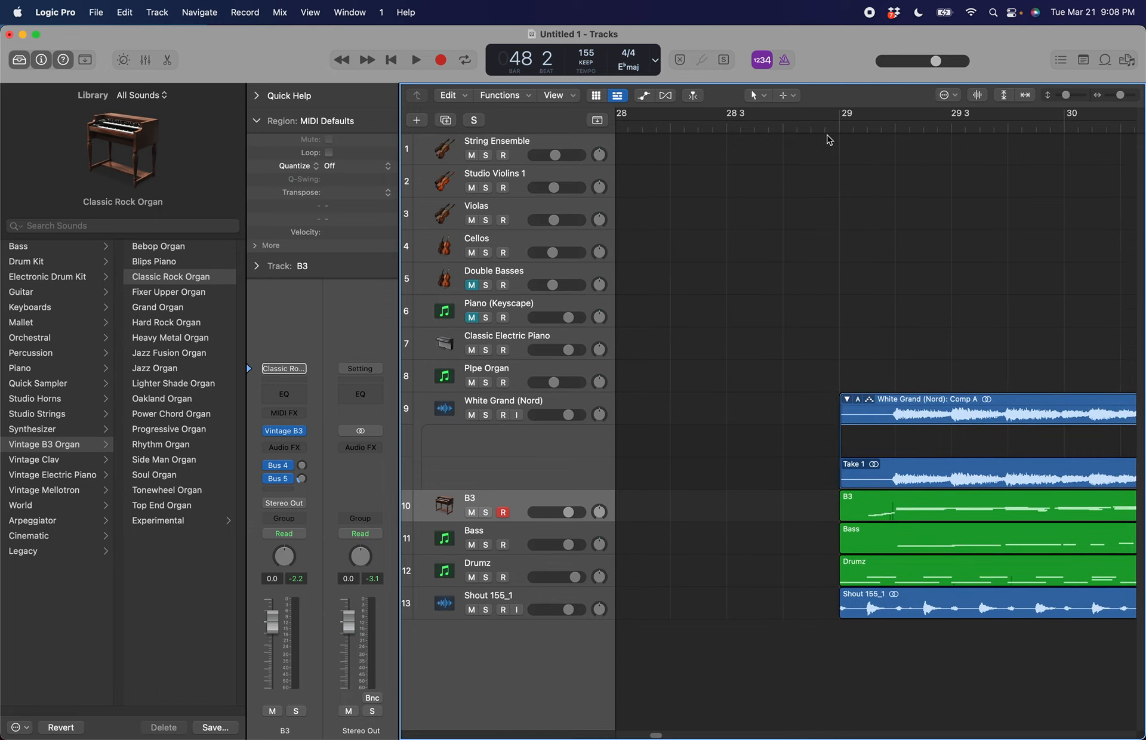
pyautogui.click(835, 125)
pyautogui.press('space')
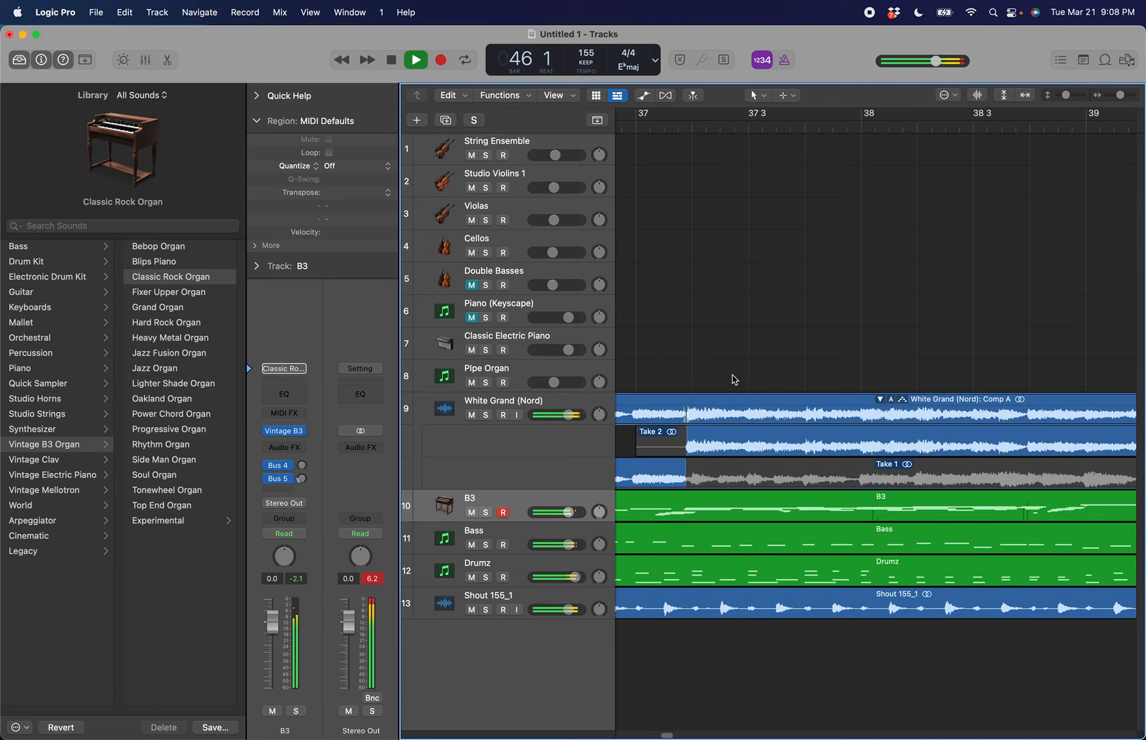
pyautogui.press('space')
# In the mixer, set Drumz to 2.6 dB and the B3 to -2.6 dB with its pan at +20
pyautogui.press('x')
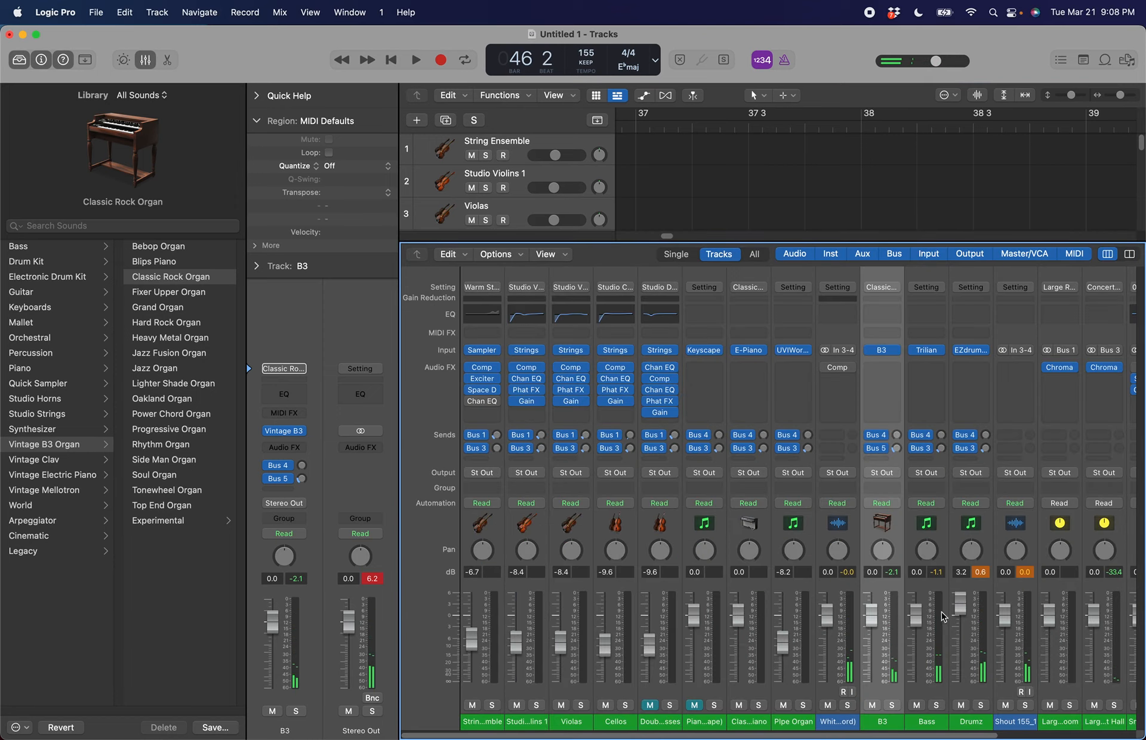
pyautogui.moveTo(959, 608); pyautogui.dragTo(958, 609)
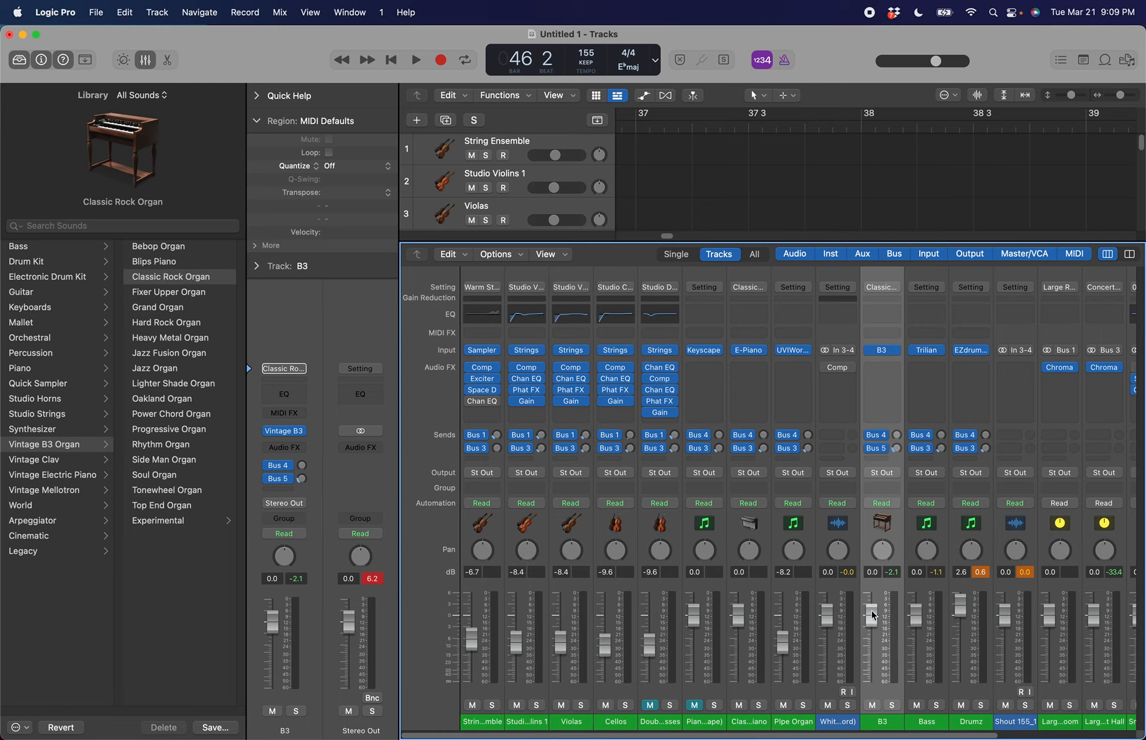
pyautogui.moveTo(872, 615); pyautogui.dragTo(871, 631)
pyautogui.moveTo(882, 548); pyautogui.dragTo(880, 534)
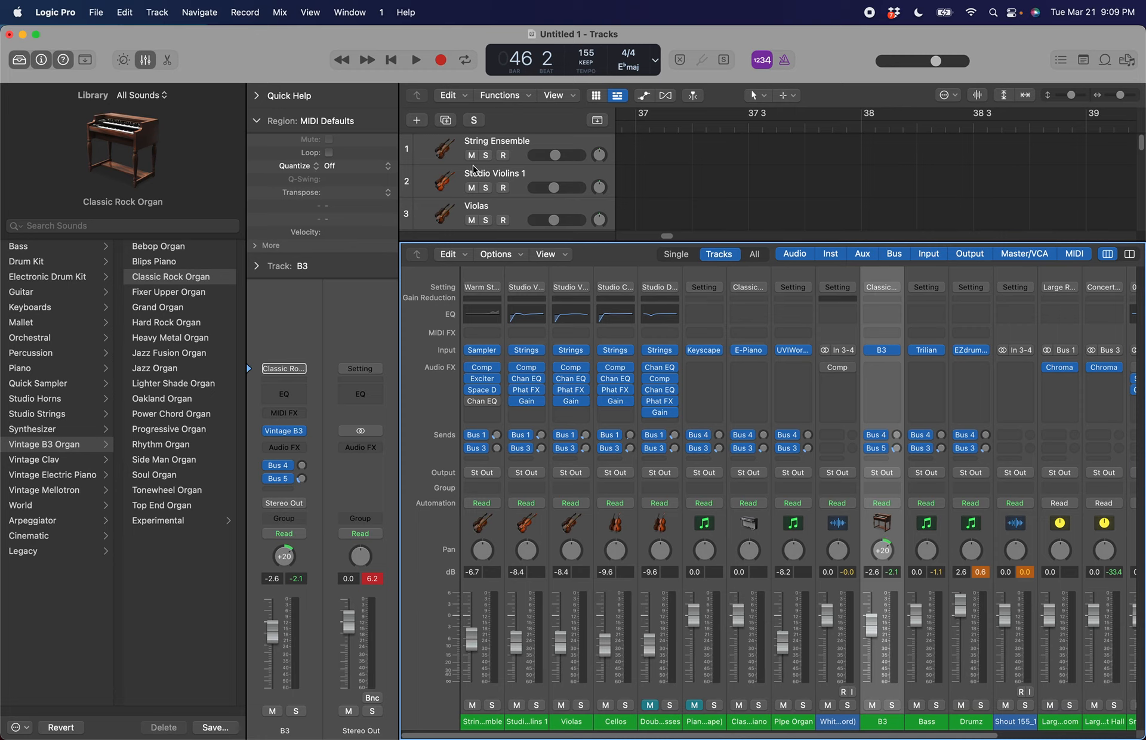
pyautogui.press('x')
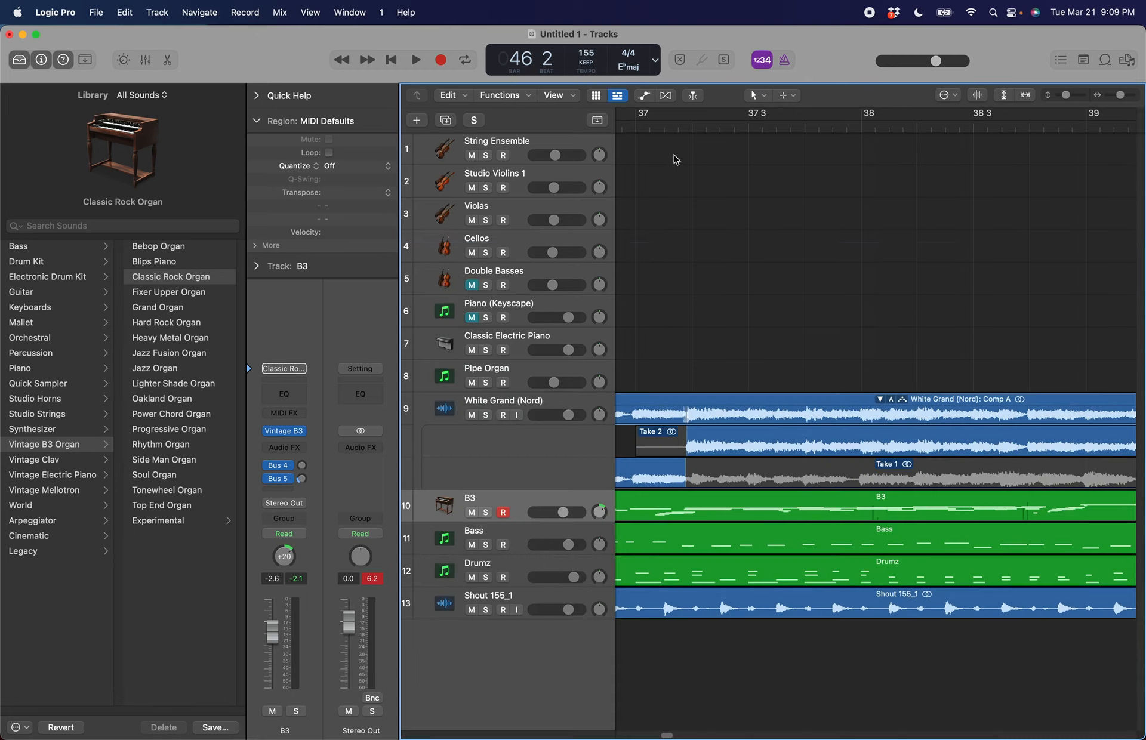
# Listen to the rebalanced drums and organ from just before bar 29 to bar 37, and return to the section's start
pyautogui.hscroll(-10, 675, 159)
pyautogui.hscroll(3, 674, 158)
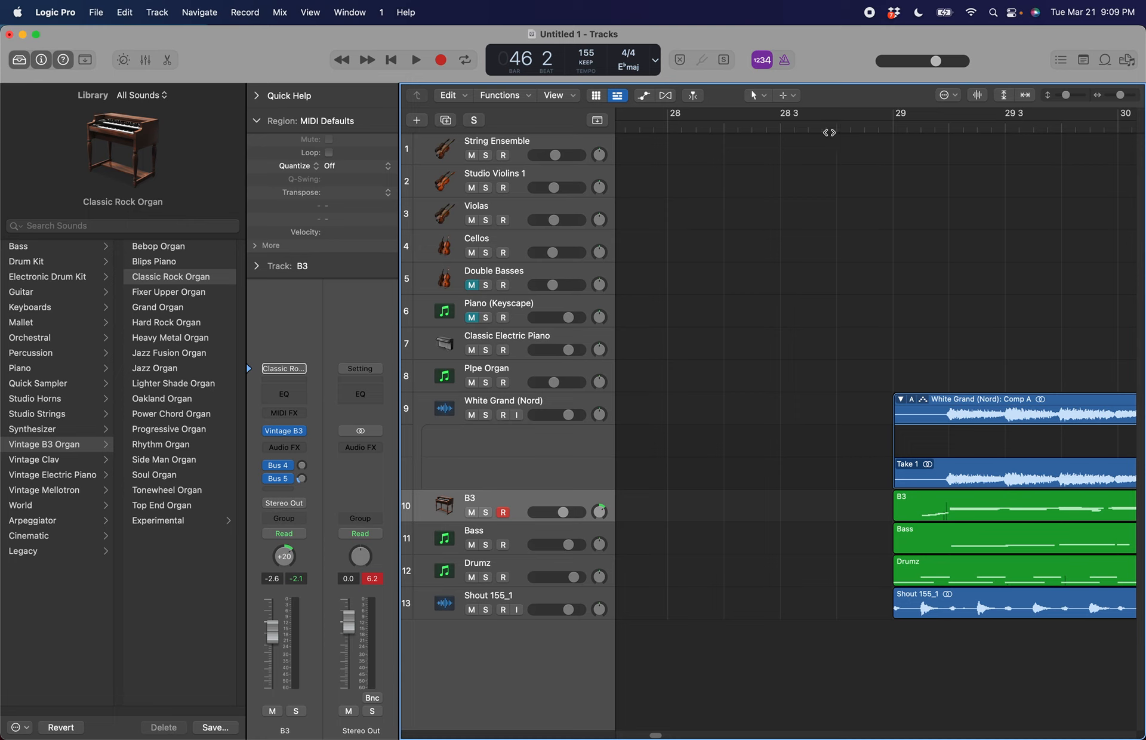
pyautogui.click(865, 128)
pyautogui.press('space')
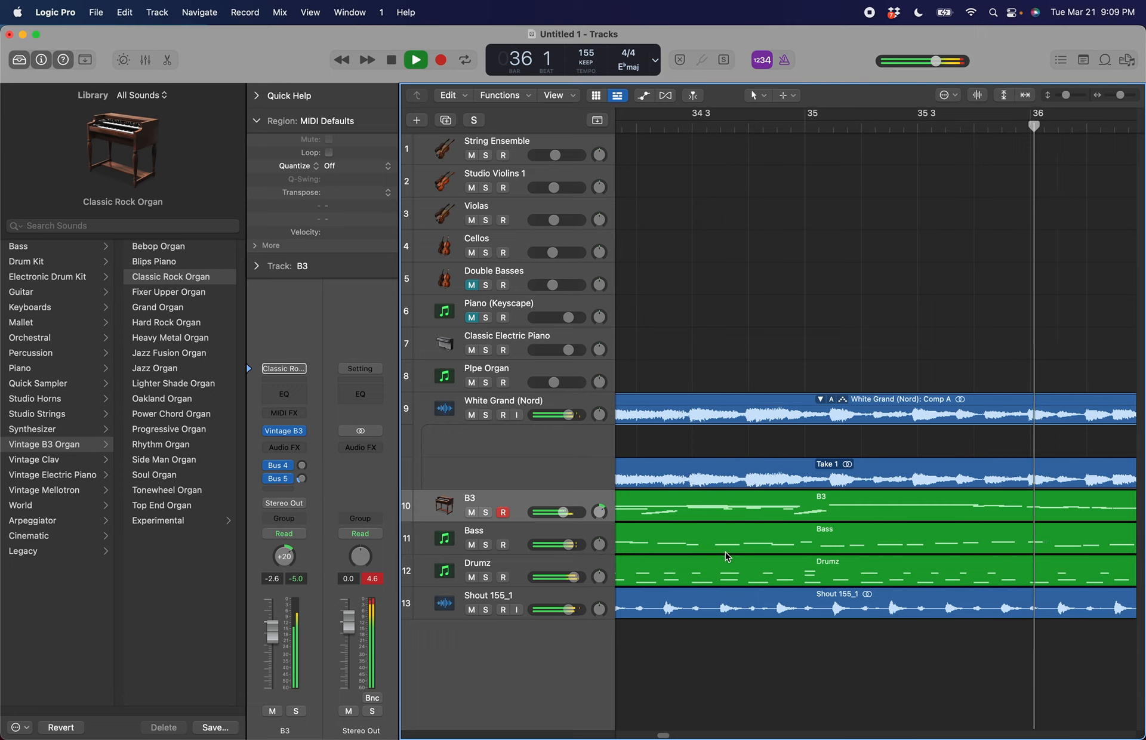
pyautogui.press('space')
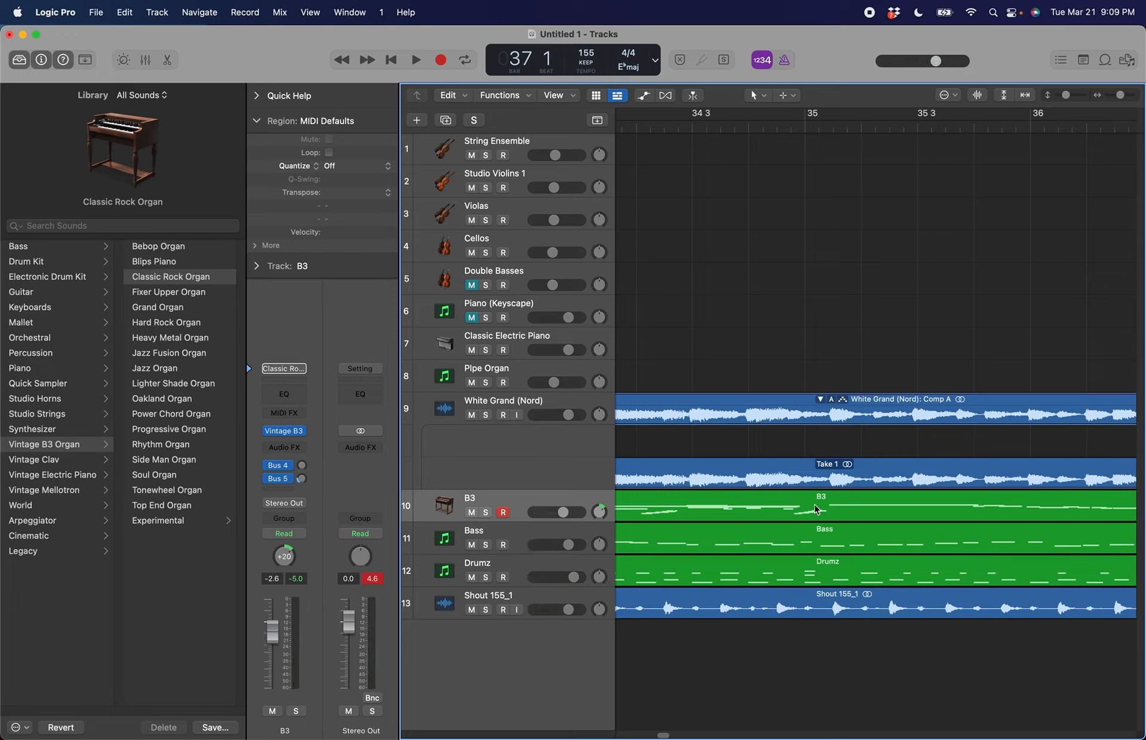
pyautogui.hscroll(-10, 892, 388)
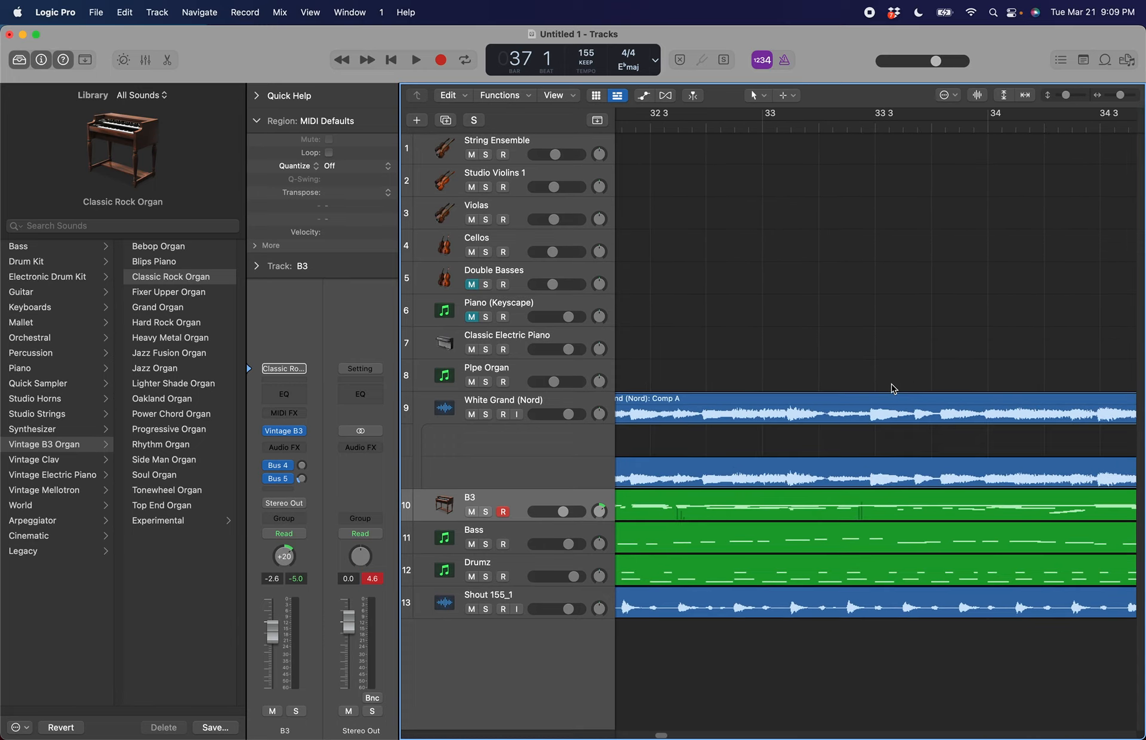
pyautogui.hscroll(-5, 892, 389)
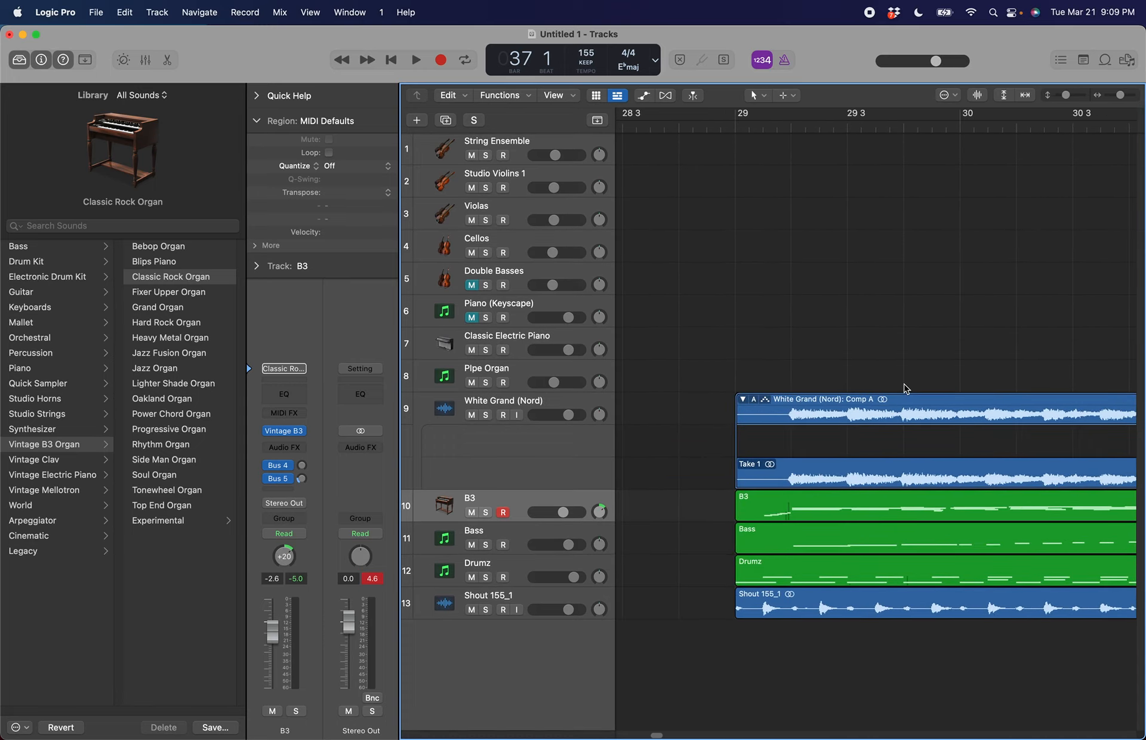